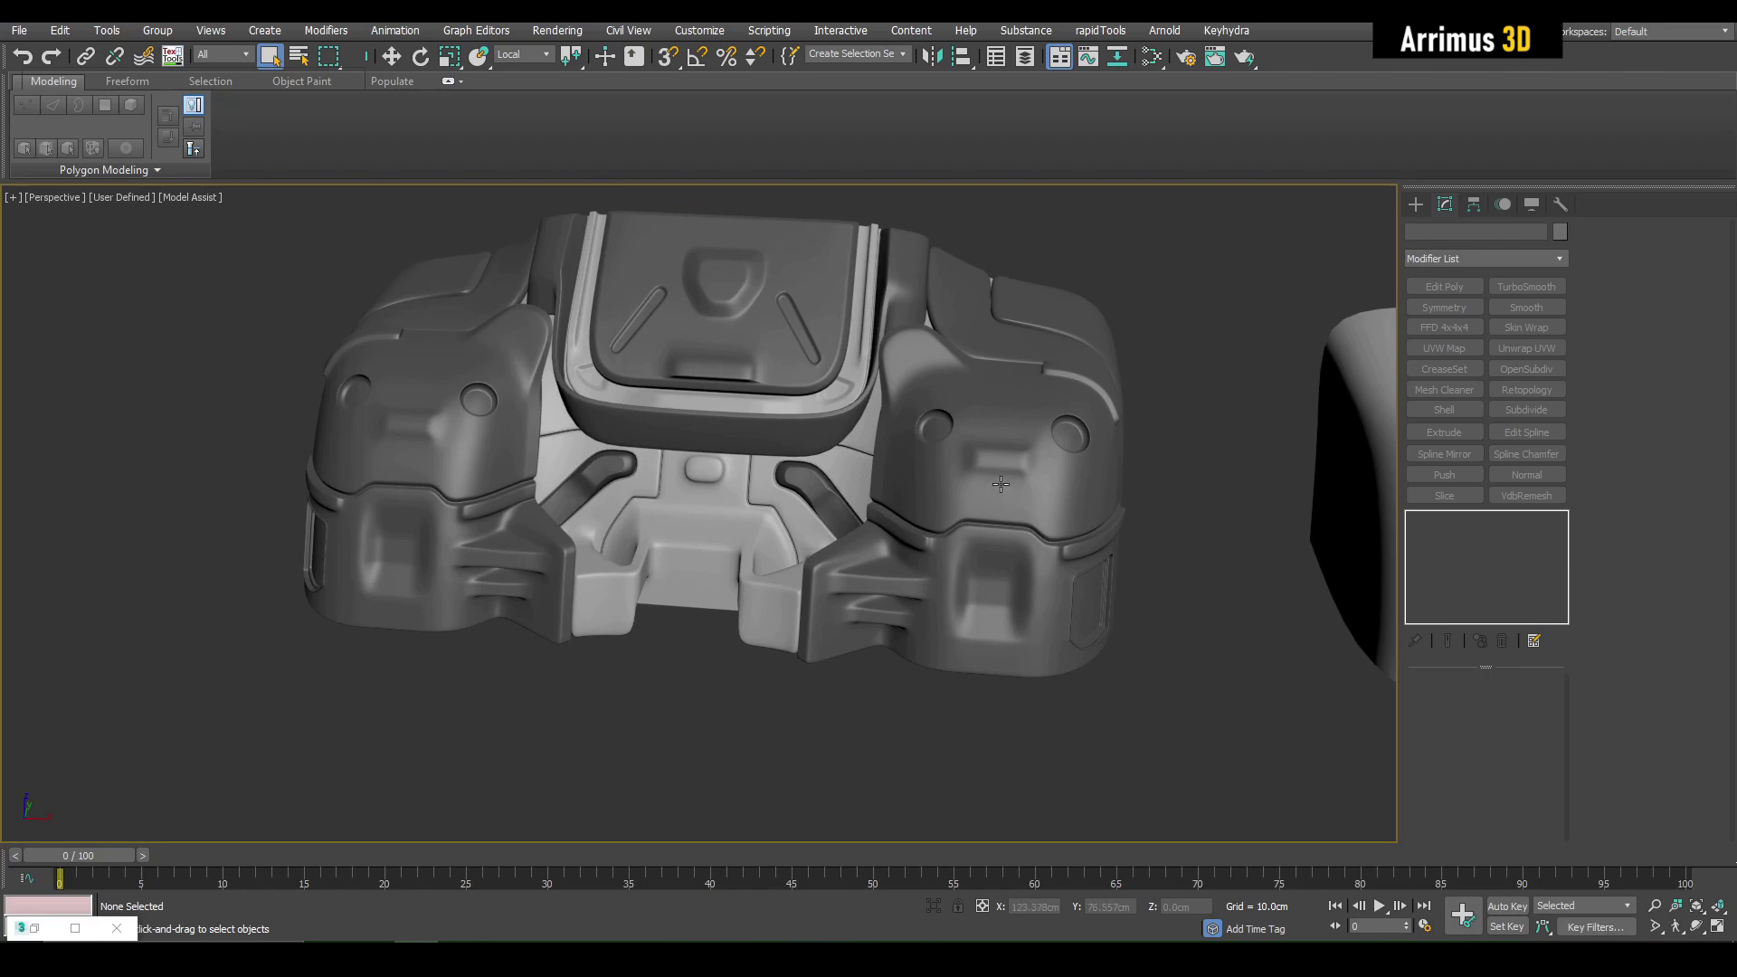
Step: Isolate the side armor shell of the detailed model and examine its smoothed surface and recessed details up close
middle_click_drag(999, 484, 937, 566, "alt")
mouse_move(1073, 625)
middle_mouse_down()
mouse_move(977, 565)
mouse_move(1154, 596)
mouse_move(818, 598)
mouse_move(1074, 633)
middle_mouse_up()
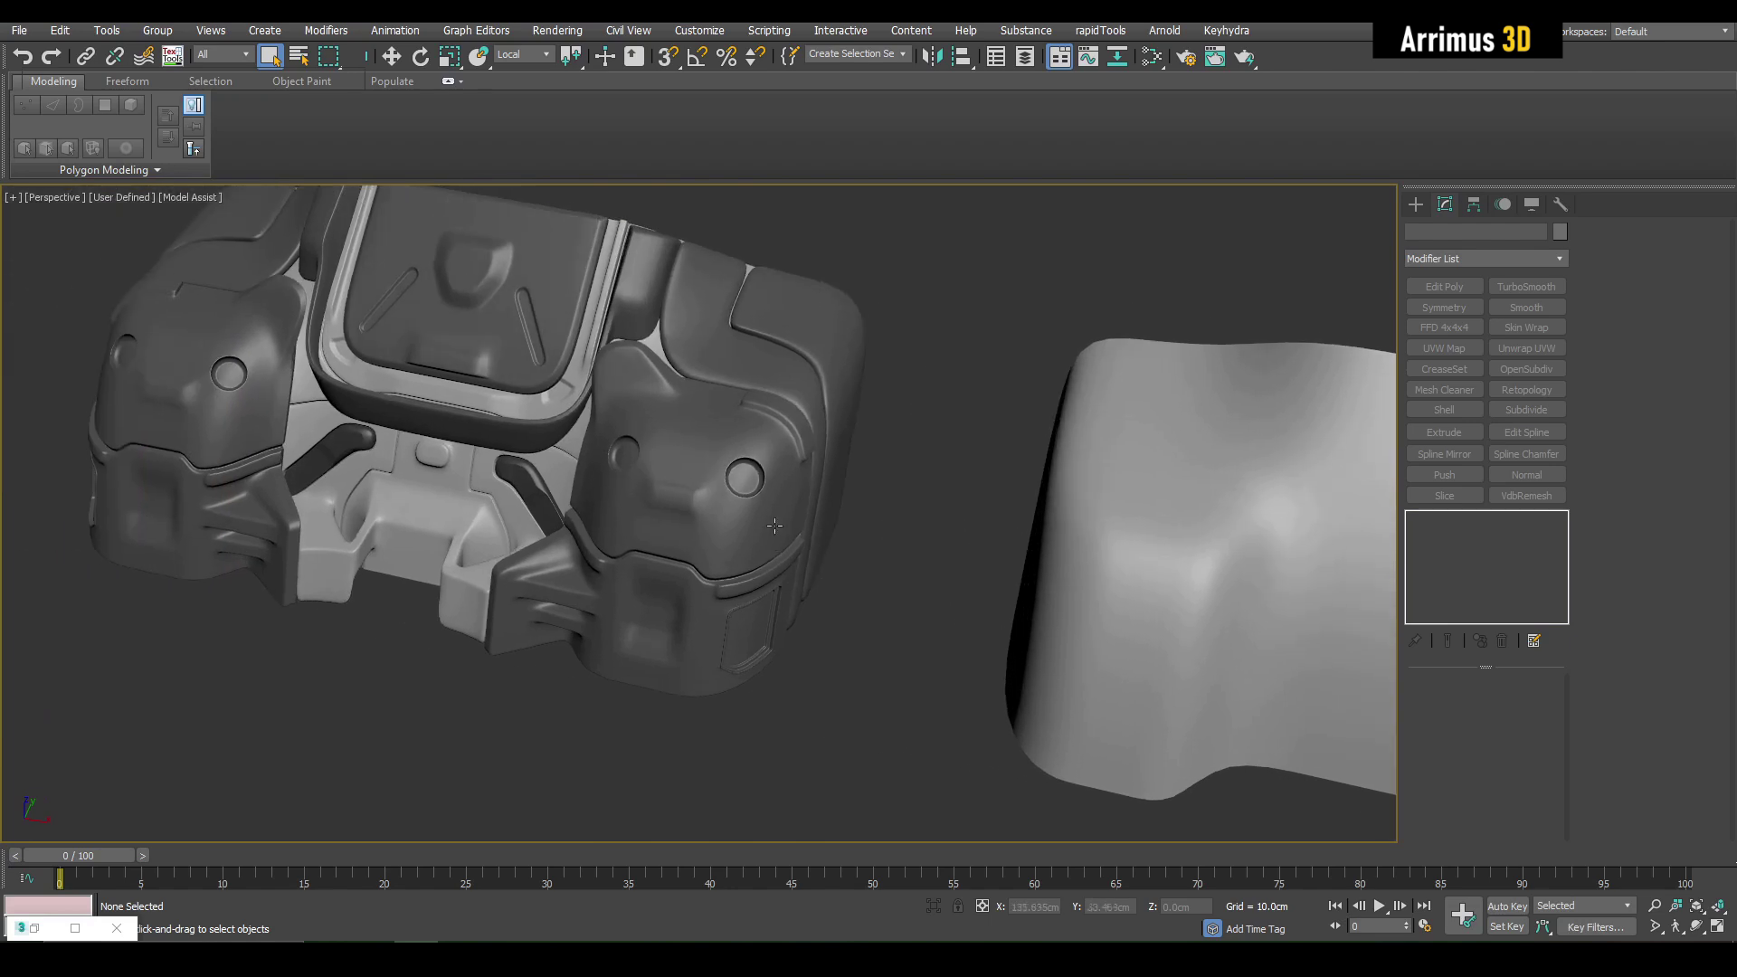
left_click(821, 559)
key("alt+q")
middle_click_drag(1140, 495, 813, 588)
scroll(786, 539, "up", 8)
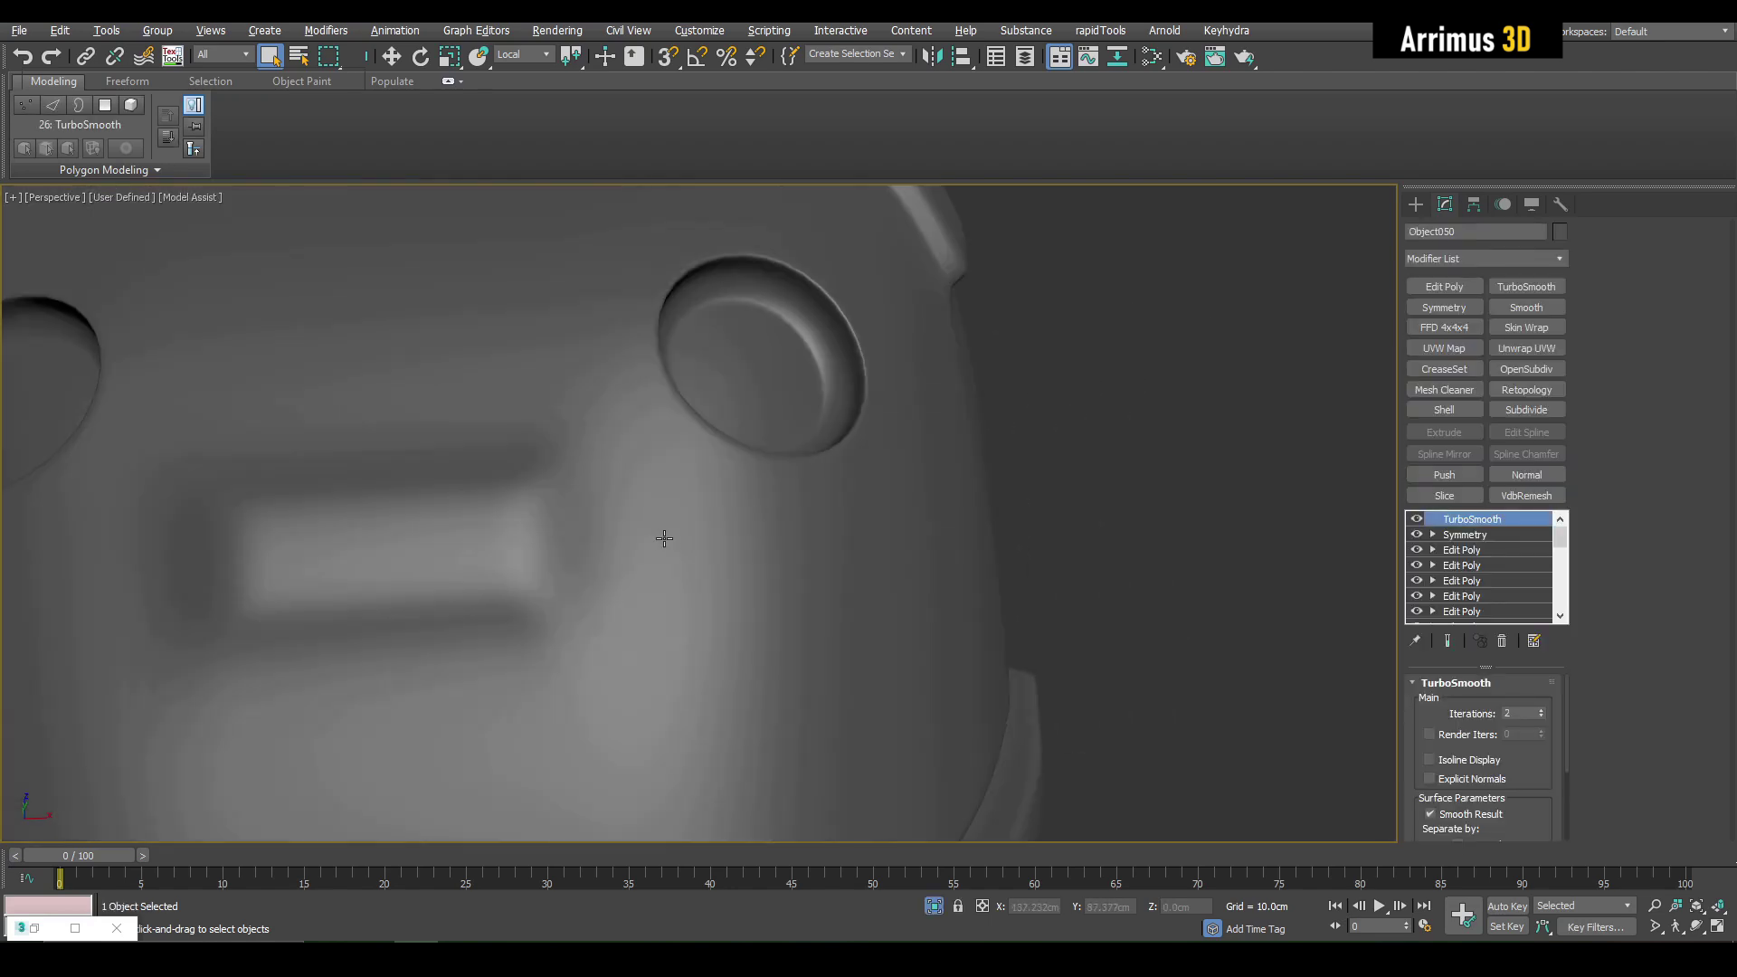
middle_click_drag(663, 539, 861, 578)
scroll(857, 569, "down", 4)
scroll(854, 563, "down", 4)
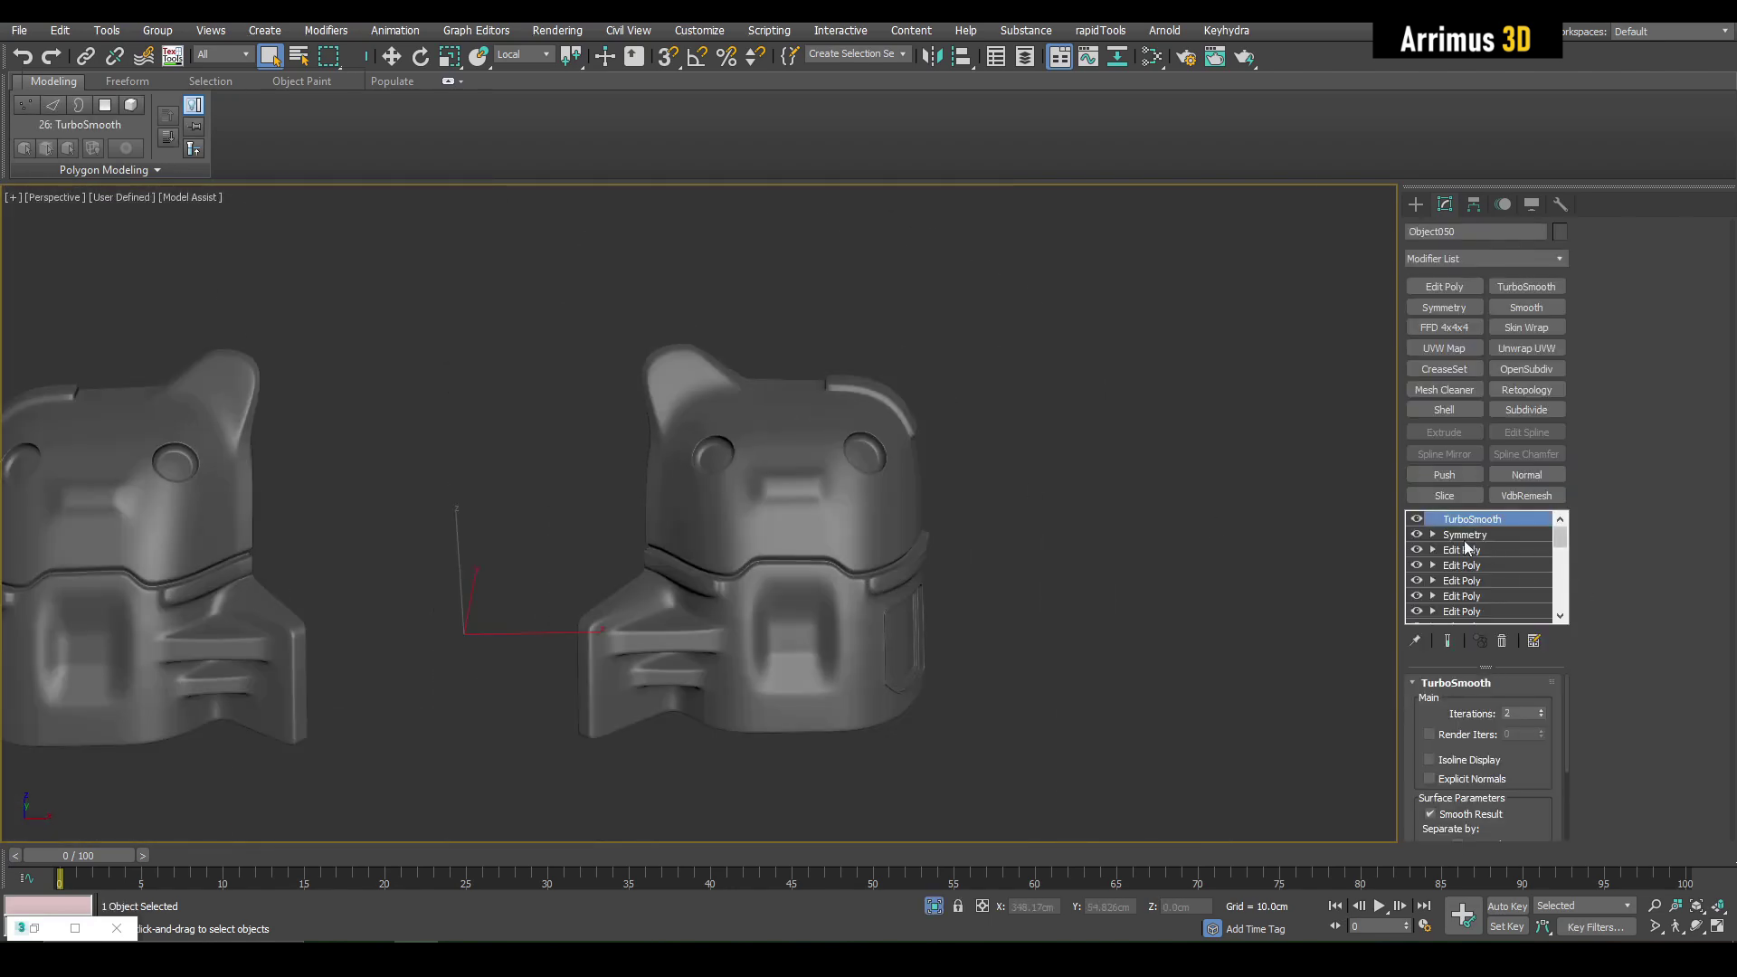
Step: Try shifting the armor shell's Symmetry mirror plane along X with Flip enabled, restore it, and leave isolation
left_click(1464, 536)
key("w")
left_click_drag(538, 636, 857, 630)
left_click(1450, 737)
key("ctrl+e")
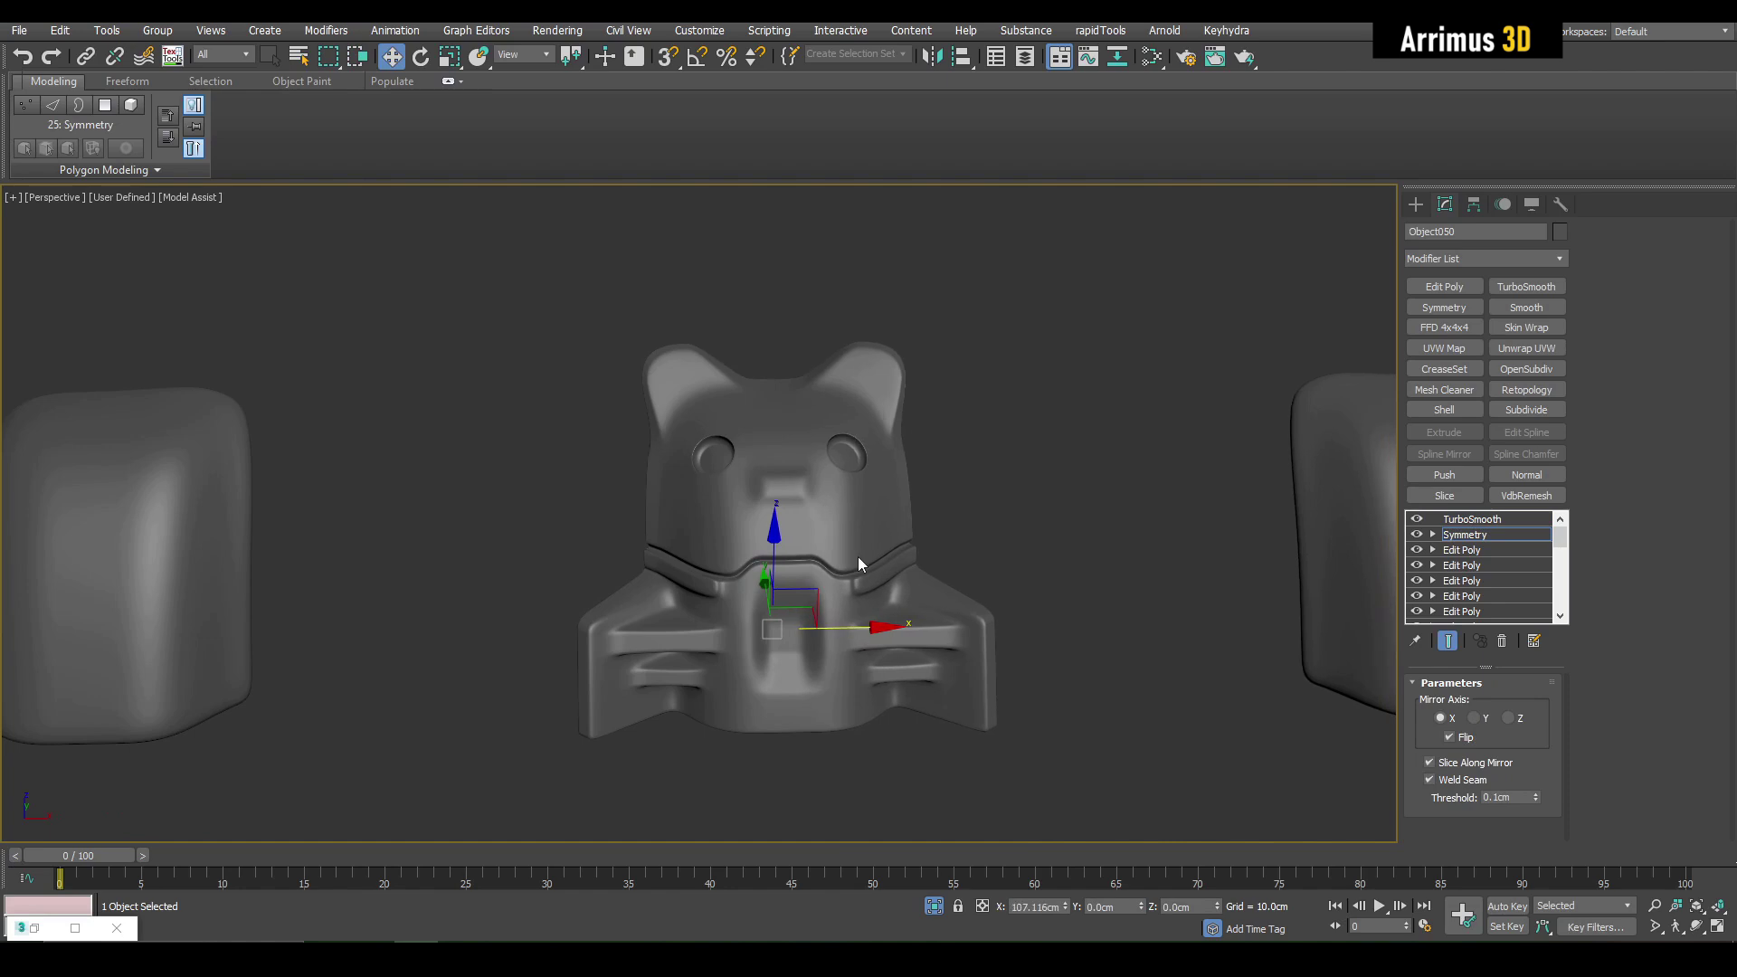
scroll(859, 560, "up", 6)
scroll(876, 465, "down", 2)
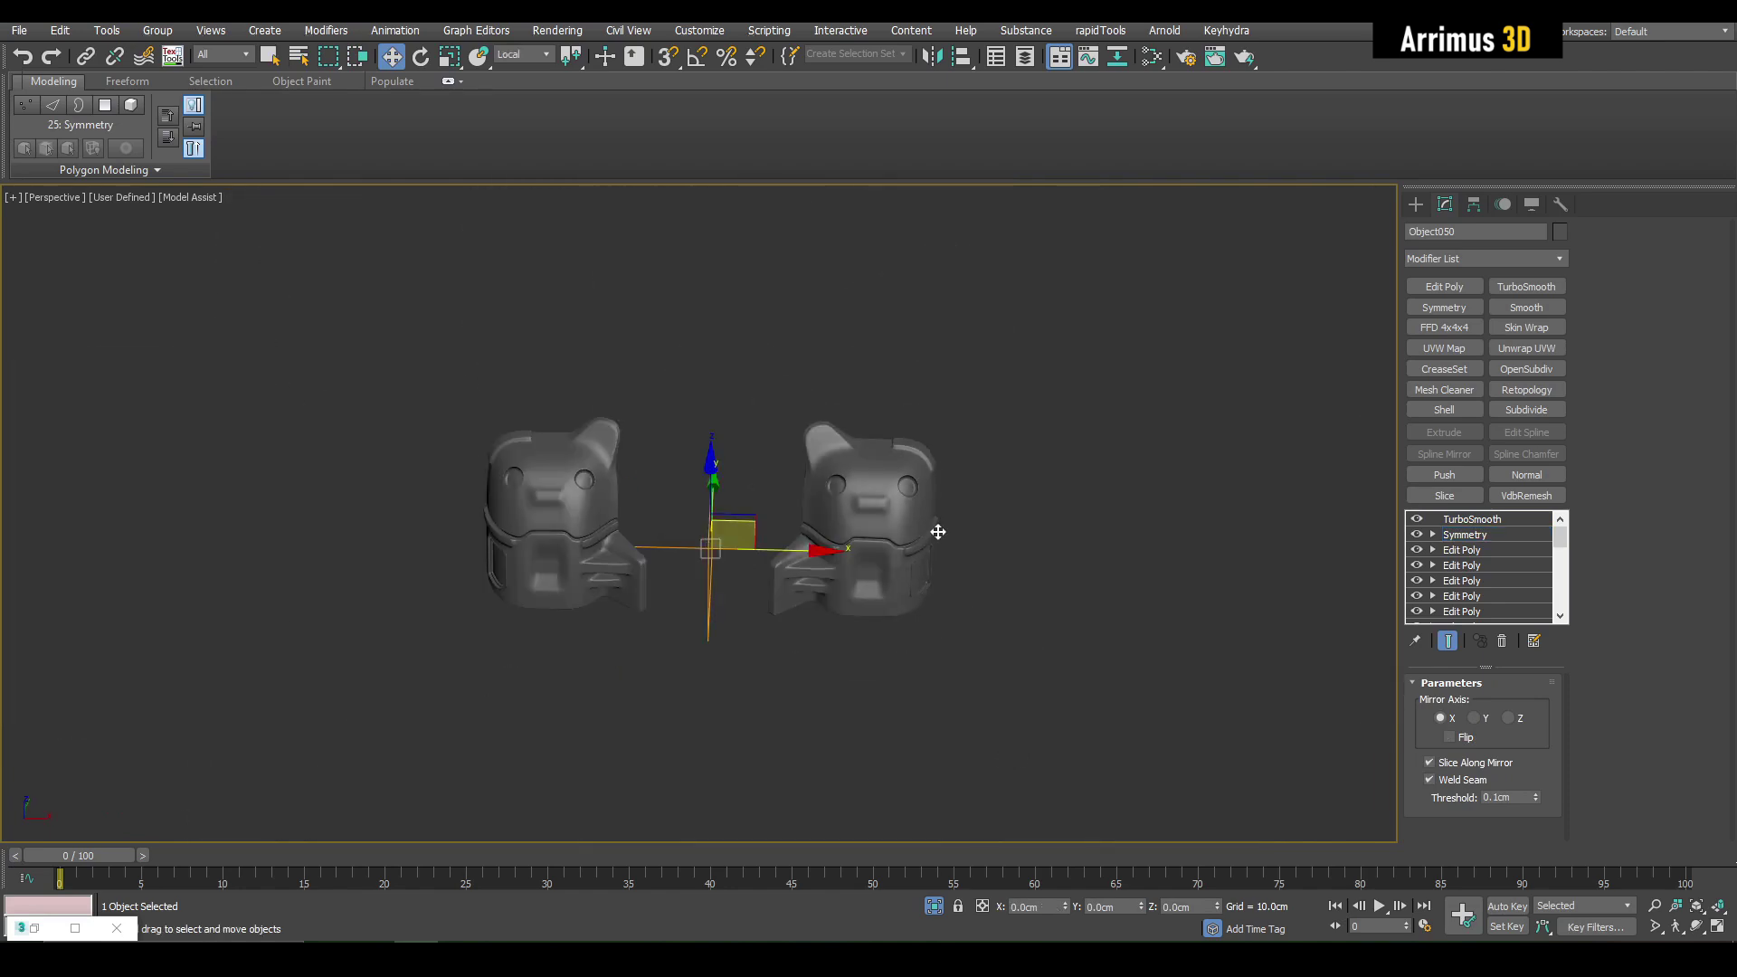
left_click(1000, 551)
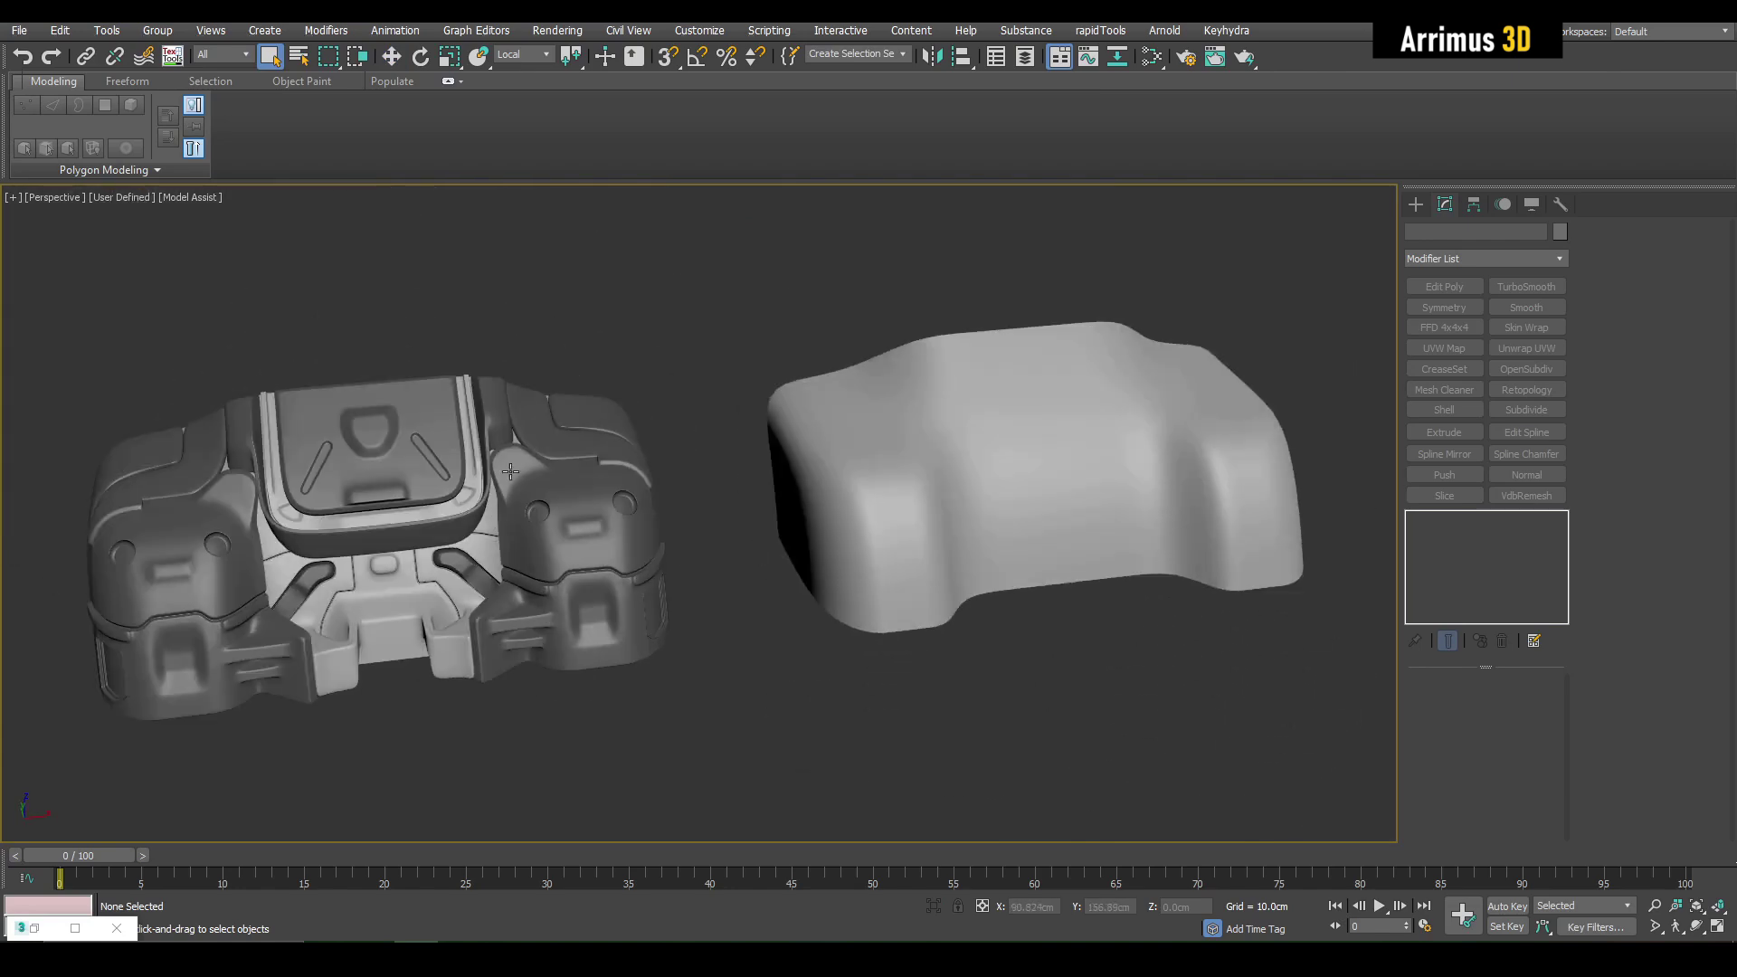
Step: Select the plain smooth base shell beside the detailed model and display it with edged faces
left_click(1054, 497)
key("F4")
key("z")
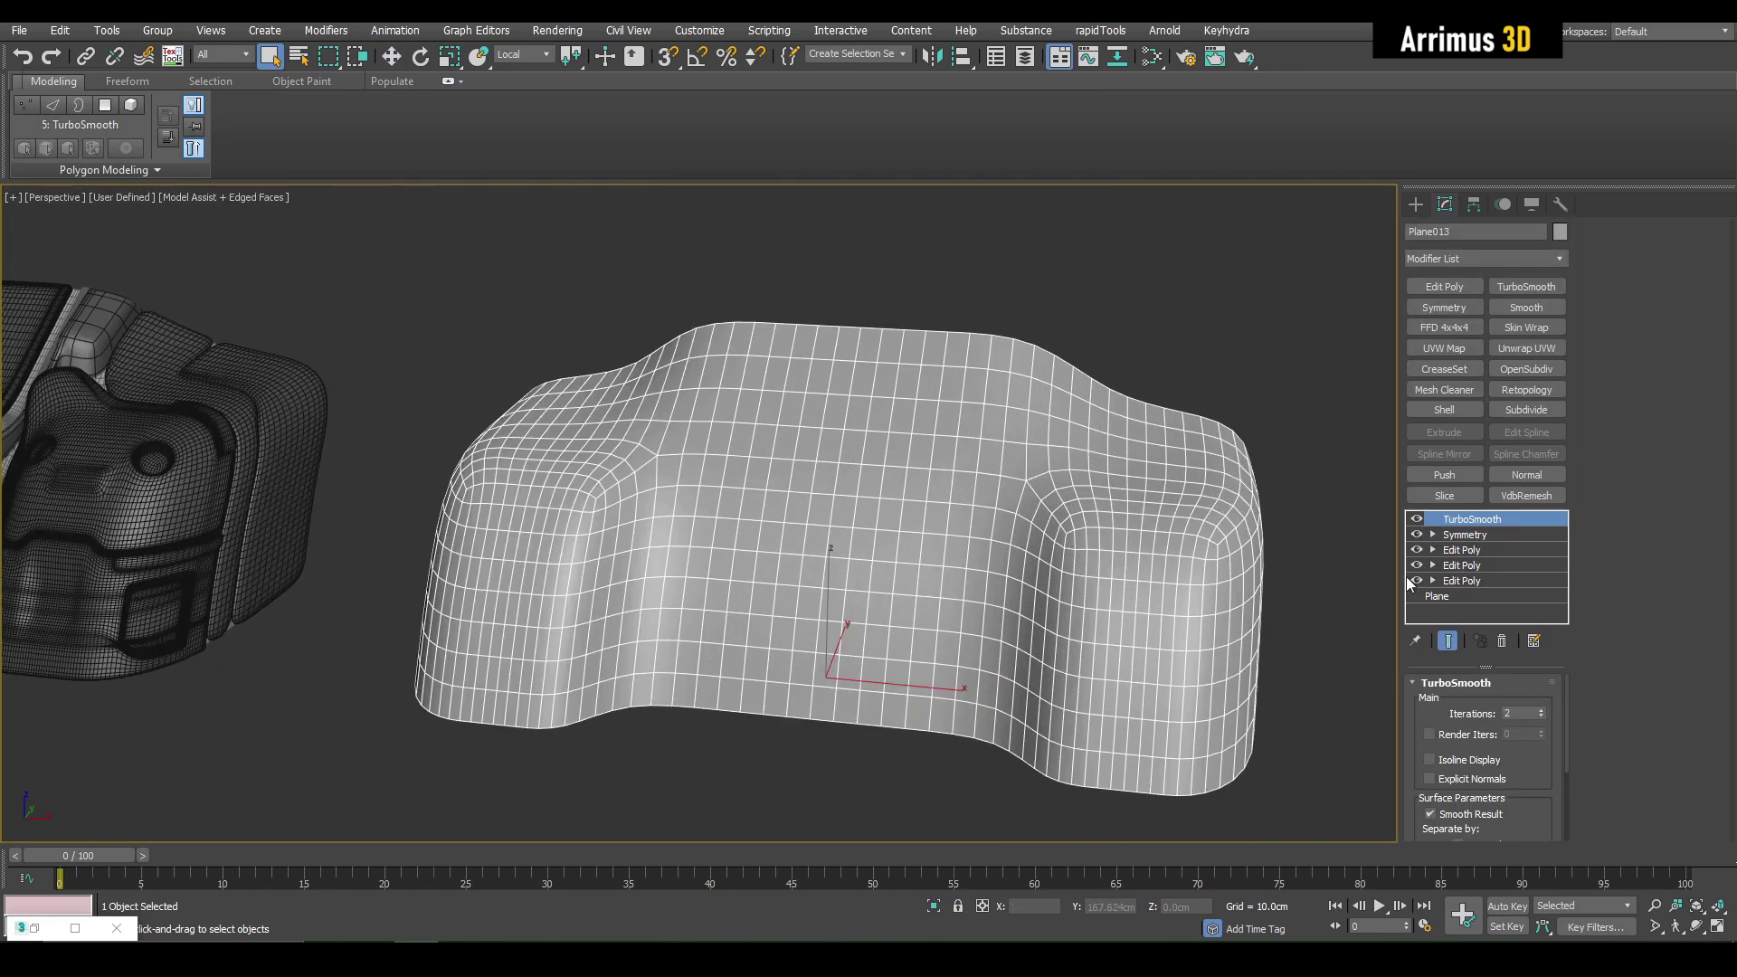
Step: Switch off the base shell's TurboSmooth, Symmetry and Edit Poly modifiers down to the original plane
left_click(1417, 518)
left_click(1417, 534)
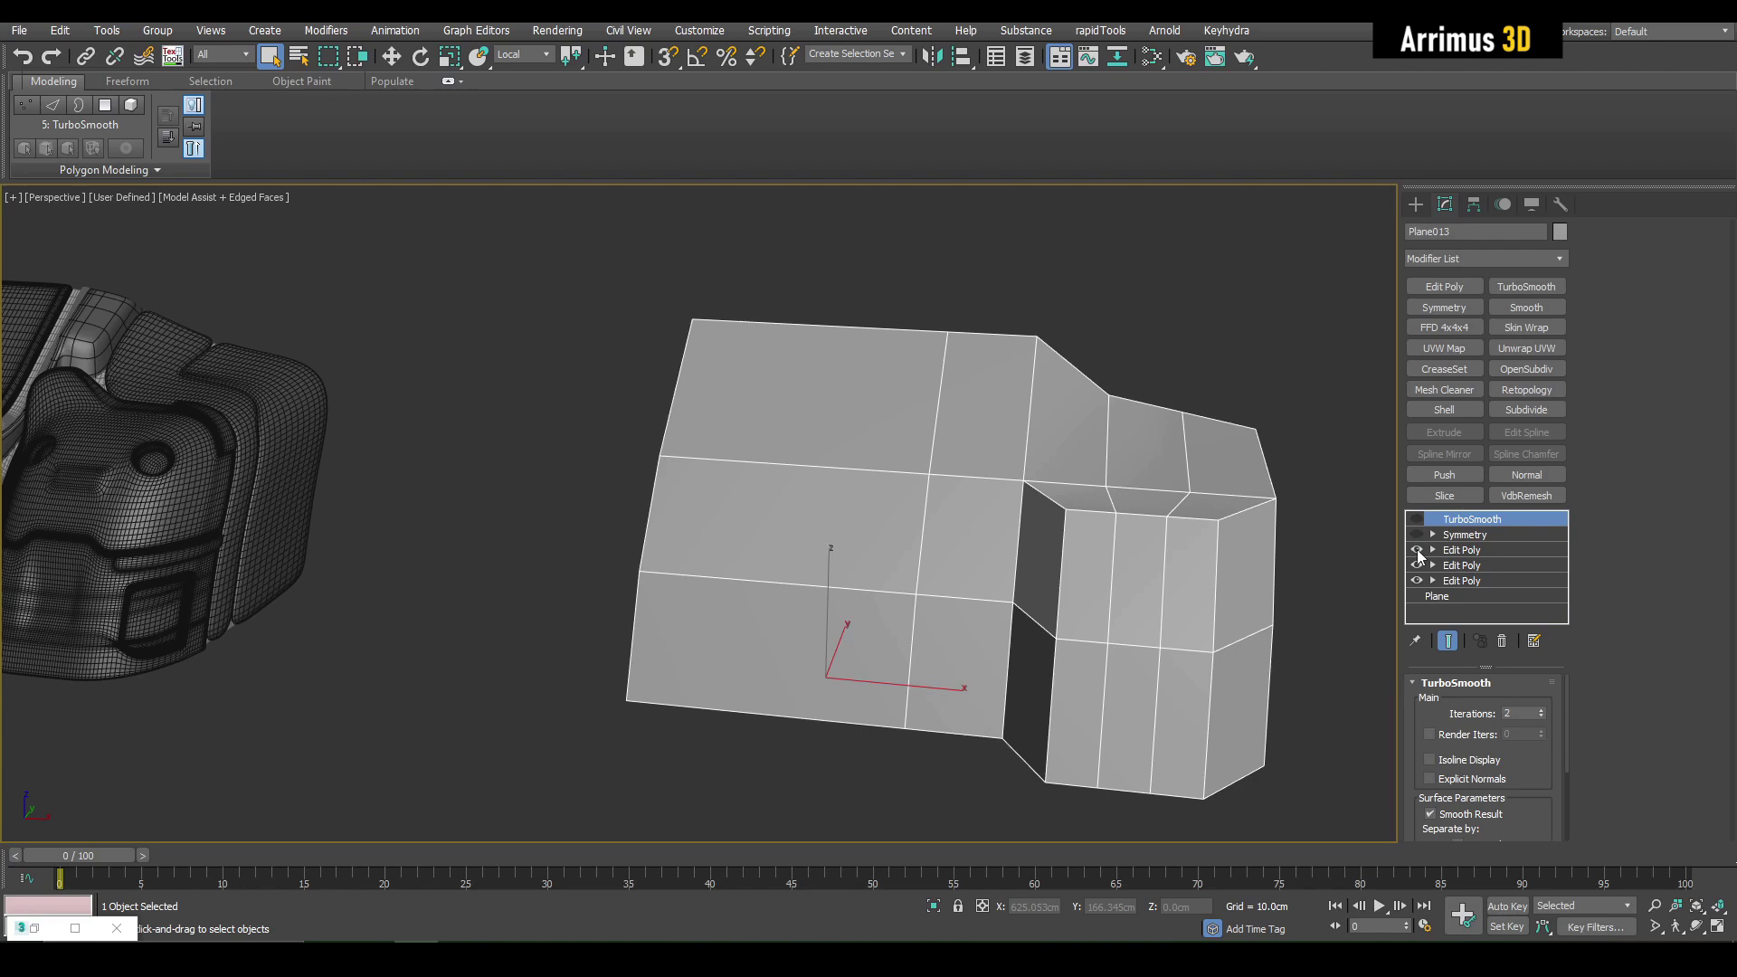
left_click(1417, 549)
left_click(1416, 565)
left_click(1417, 580)
middle_click_drag(1357, 601, 823, 545, "alt")
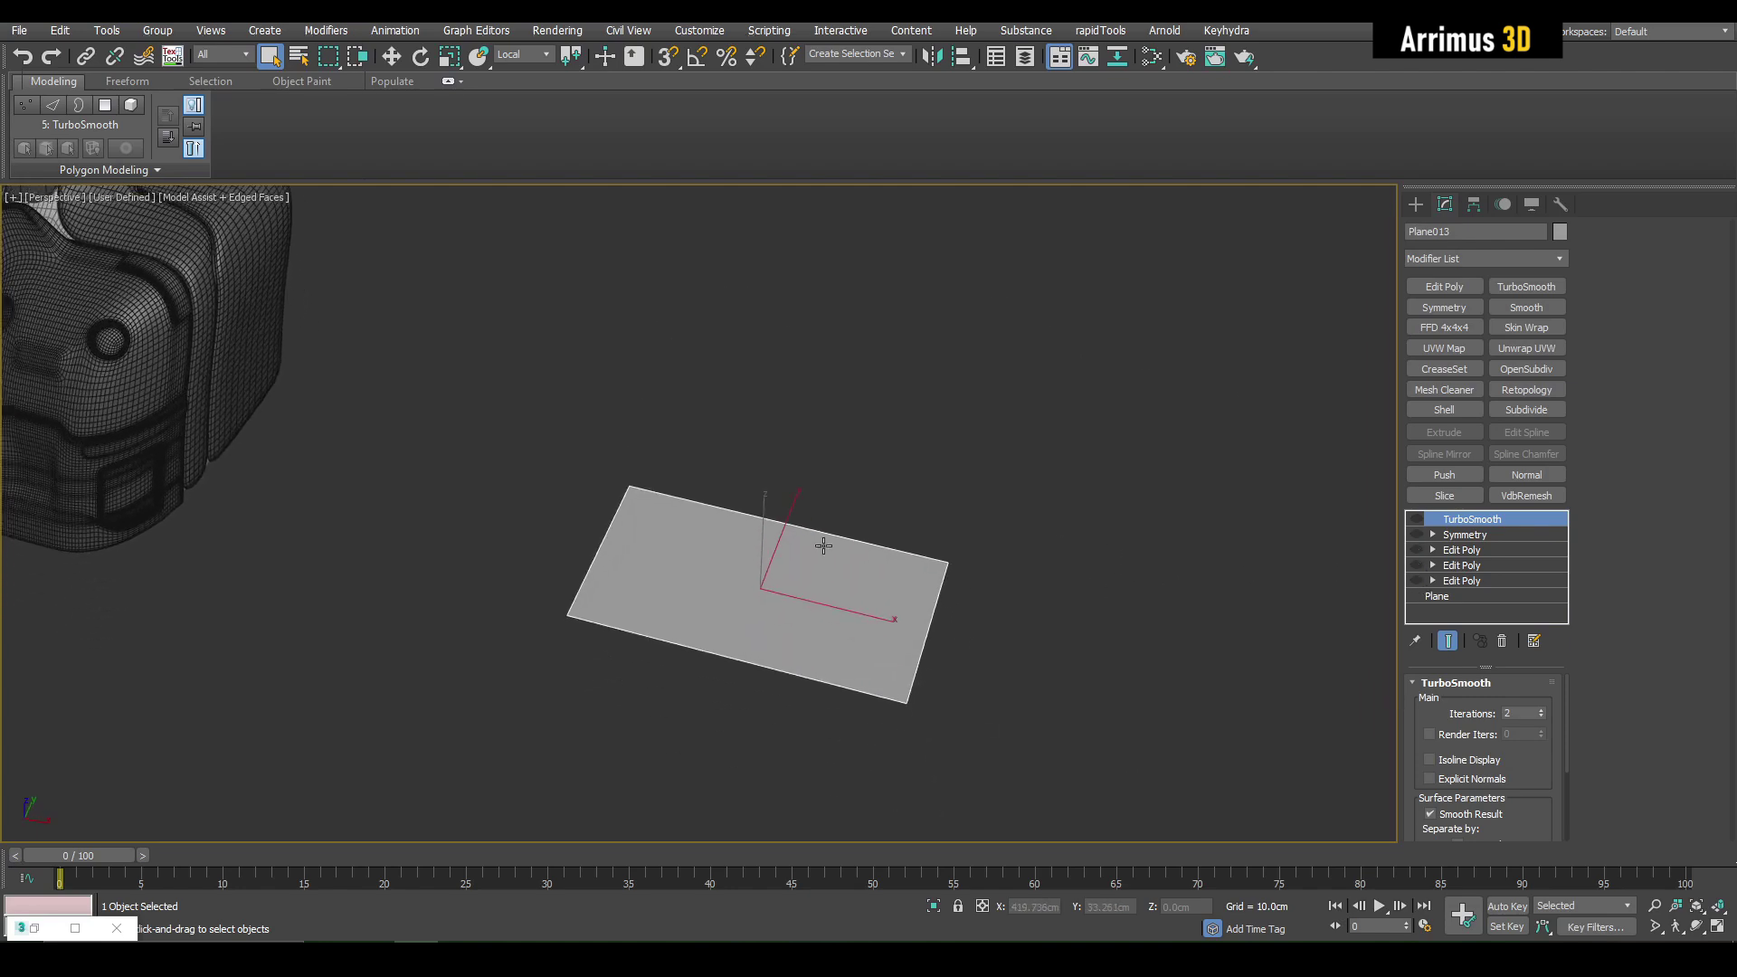
Step: Re-enable the modifiers one by one, from the lowest Edit Poly up to TurboSmooth, to review the construction stages
left_click(1417, 580)
middle_click_drag(1152, 609, 997, 518, "alt")
left_click(1418, 563)
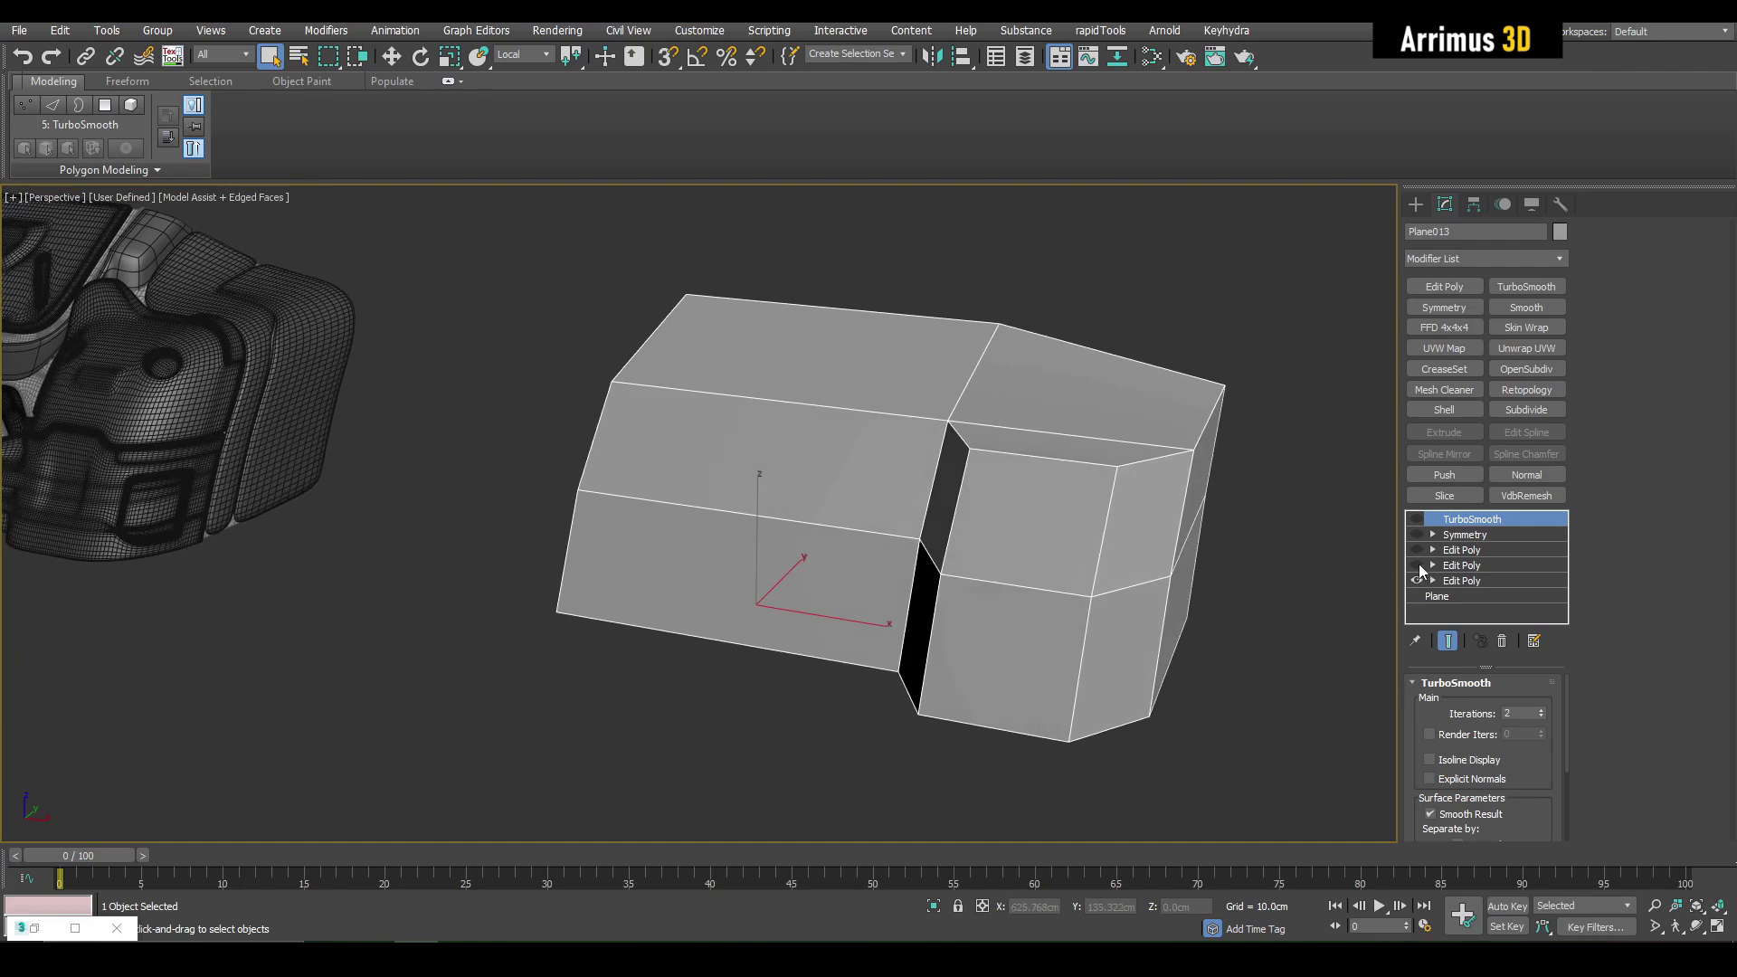
left_click(1418, 549)
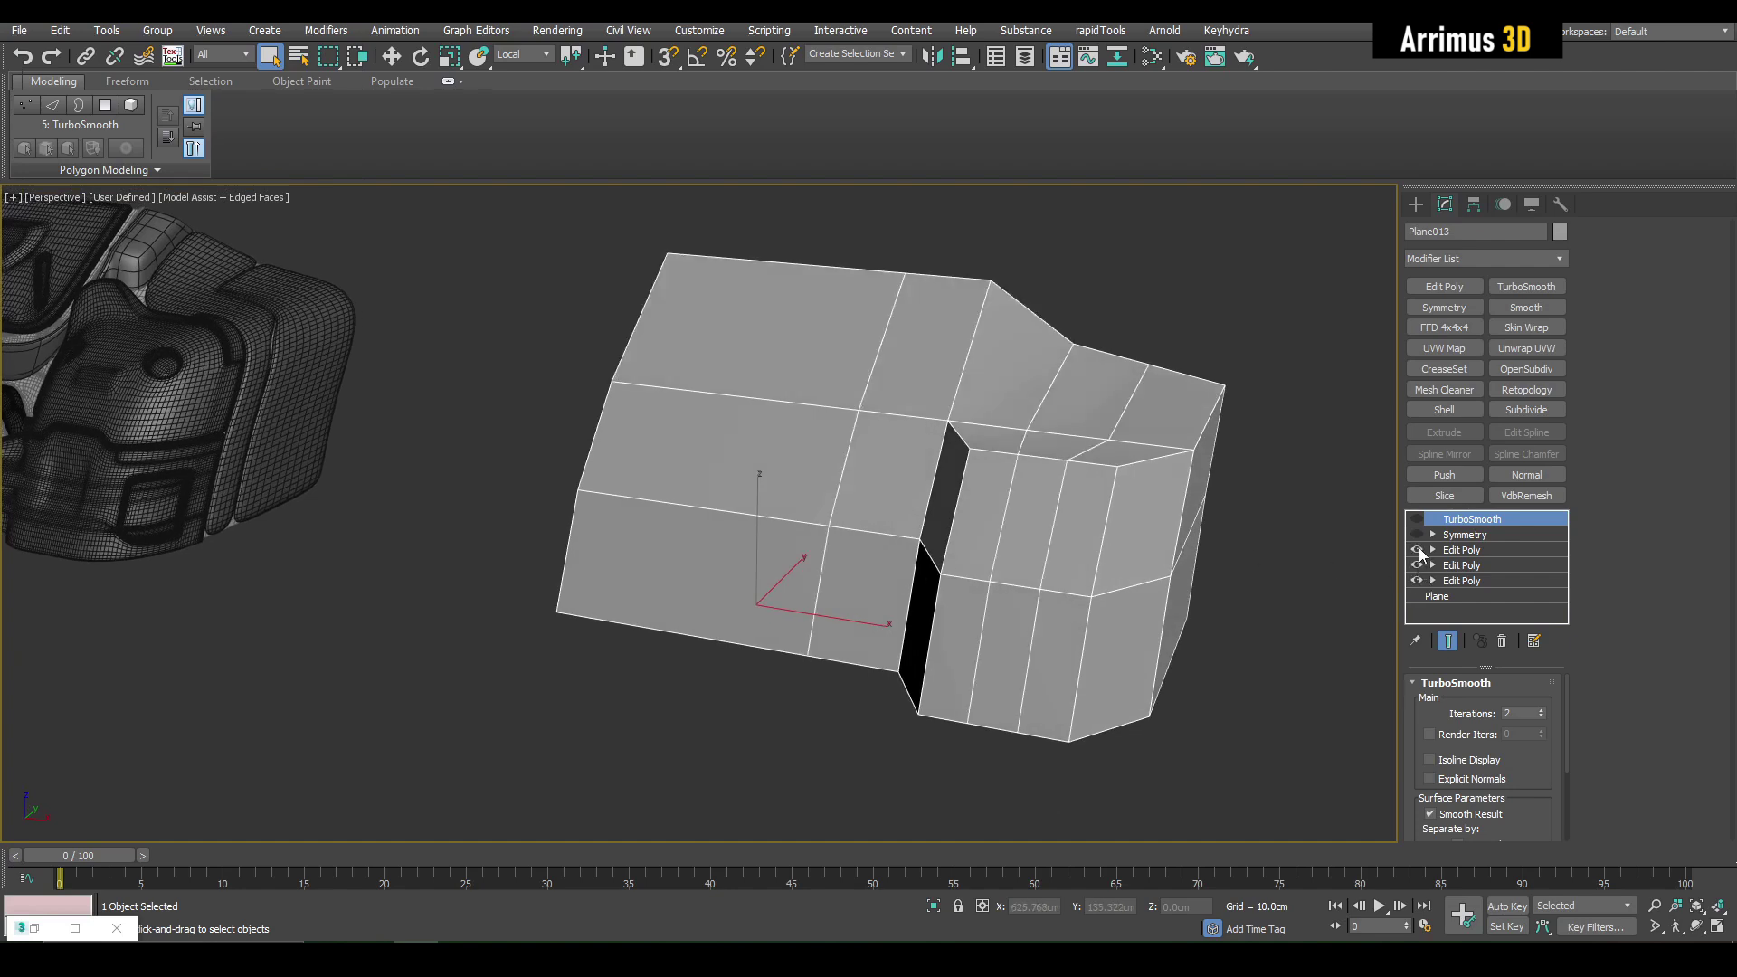
left_click(1417, 533)
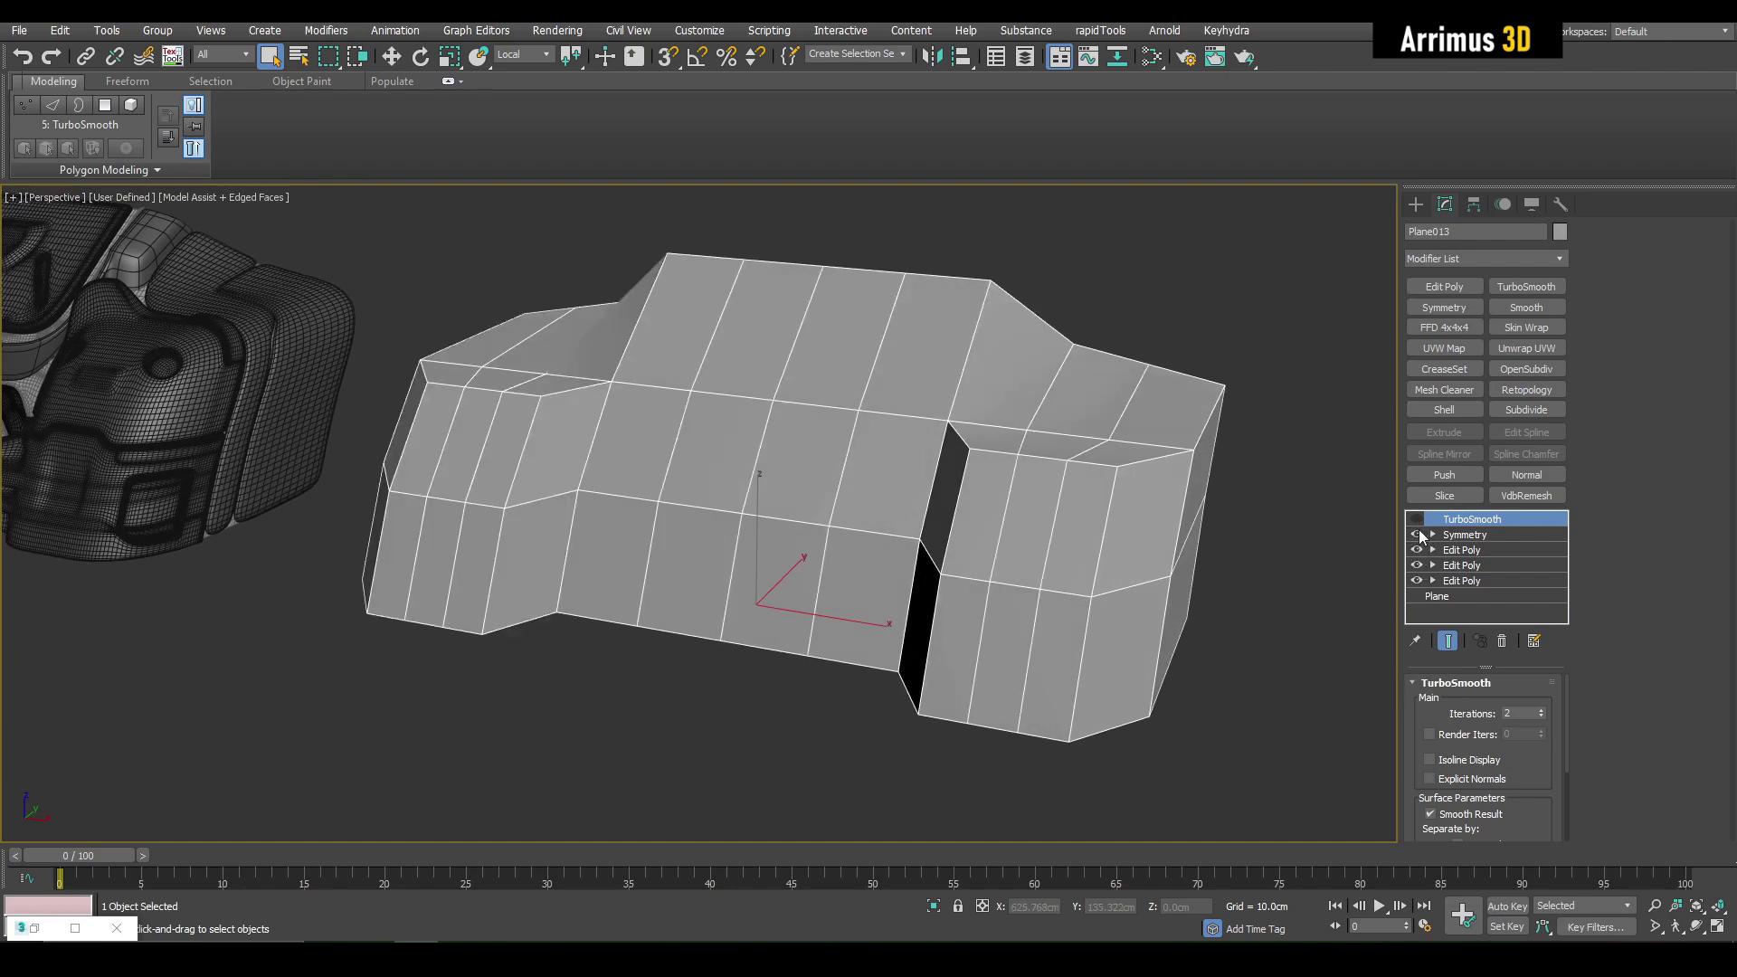
left_click(1418, 518)
Step: Add an Edit Poly modifier directly below Symmetry and enter vertex level near the upper side transition
left_click(1480, 550)
key("e")
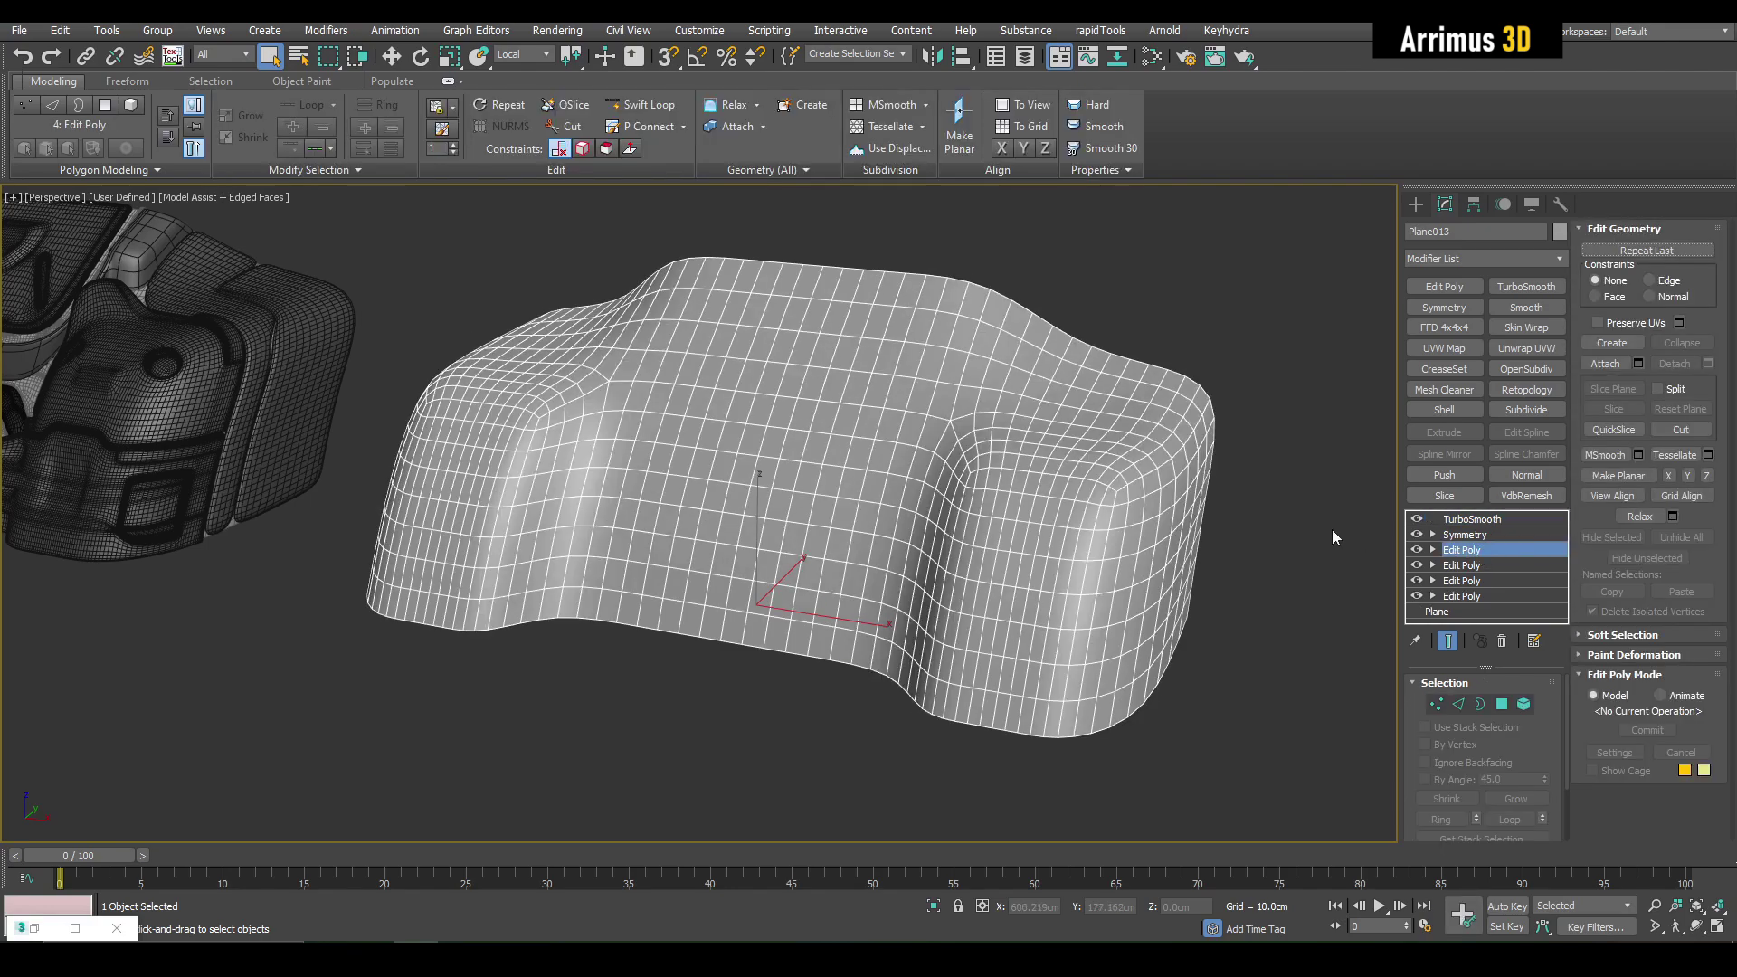
key("1")
middle_click_drag(1162, 344, 915, 477)
key("ctrl+e")
scroll(884, 474, "up", 6)
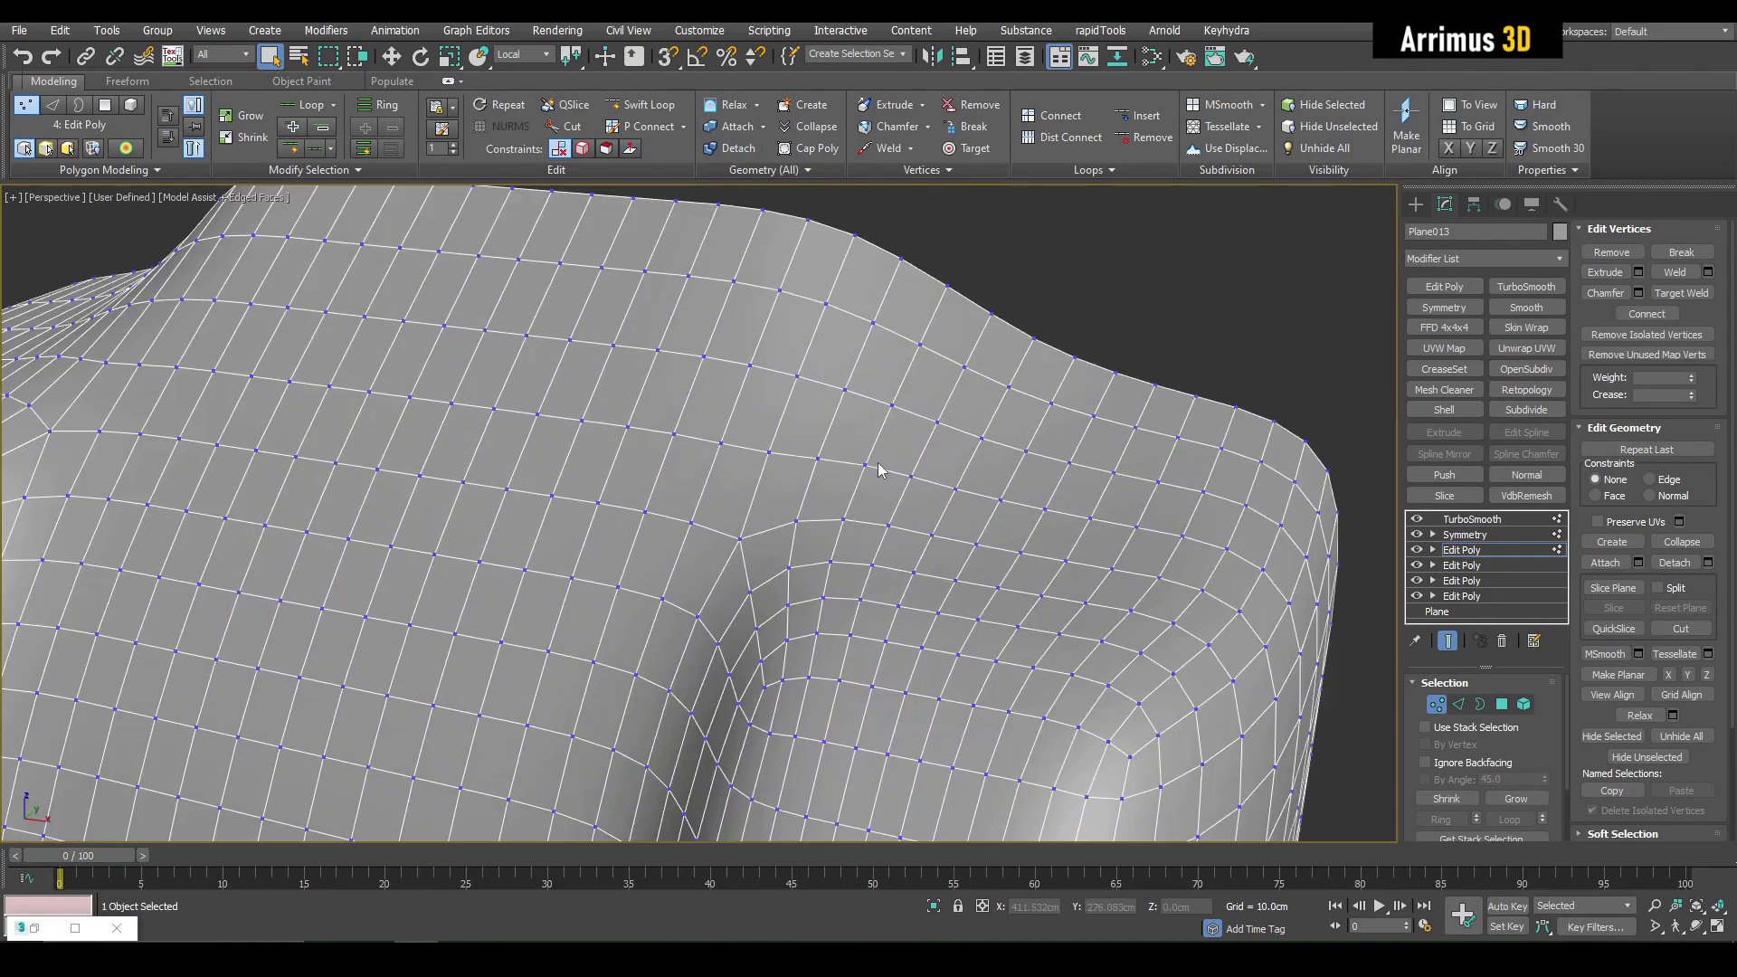
key("ctrl+e")
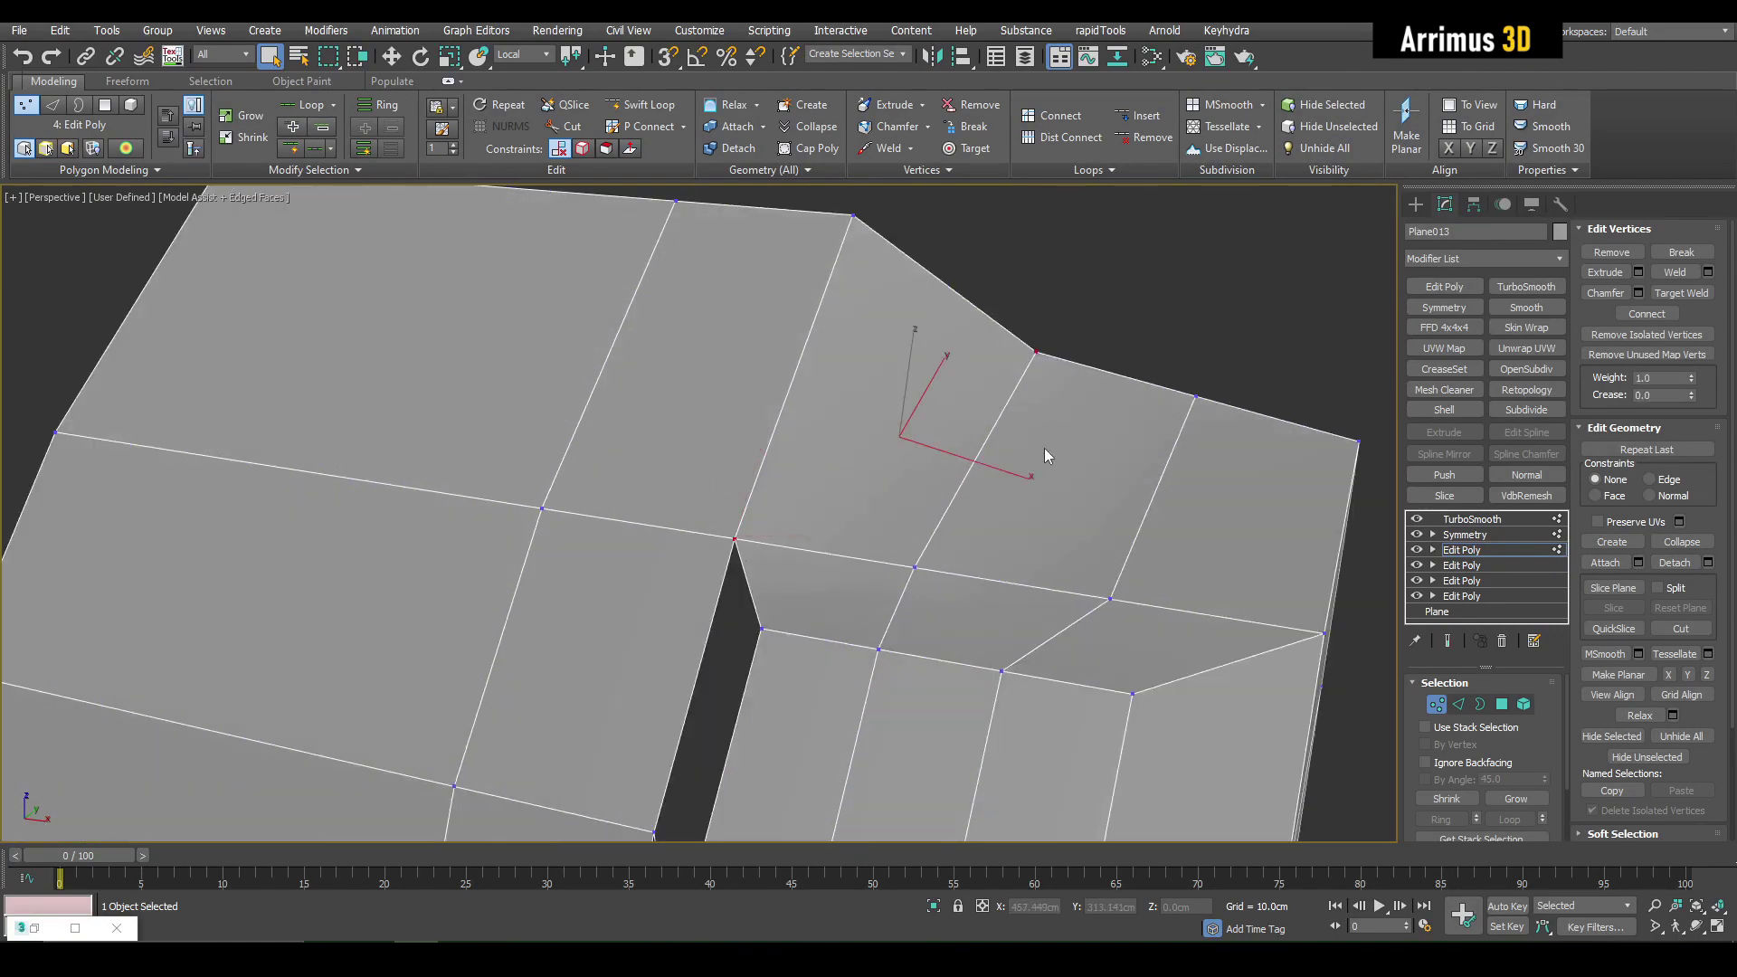
Step: Connect two opposite corner vertices across the upper side transition quad and compare the smoothed surface with and without the edge
scroll(1044, 448, "down", 3)
key("ctrl+e")
middle_click_drag(992, 497, 952, 522, "alt")
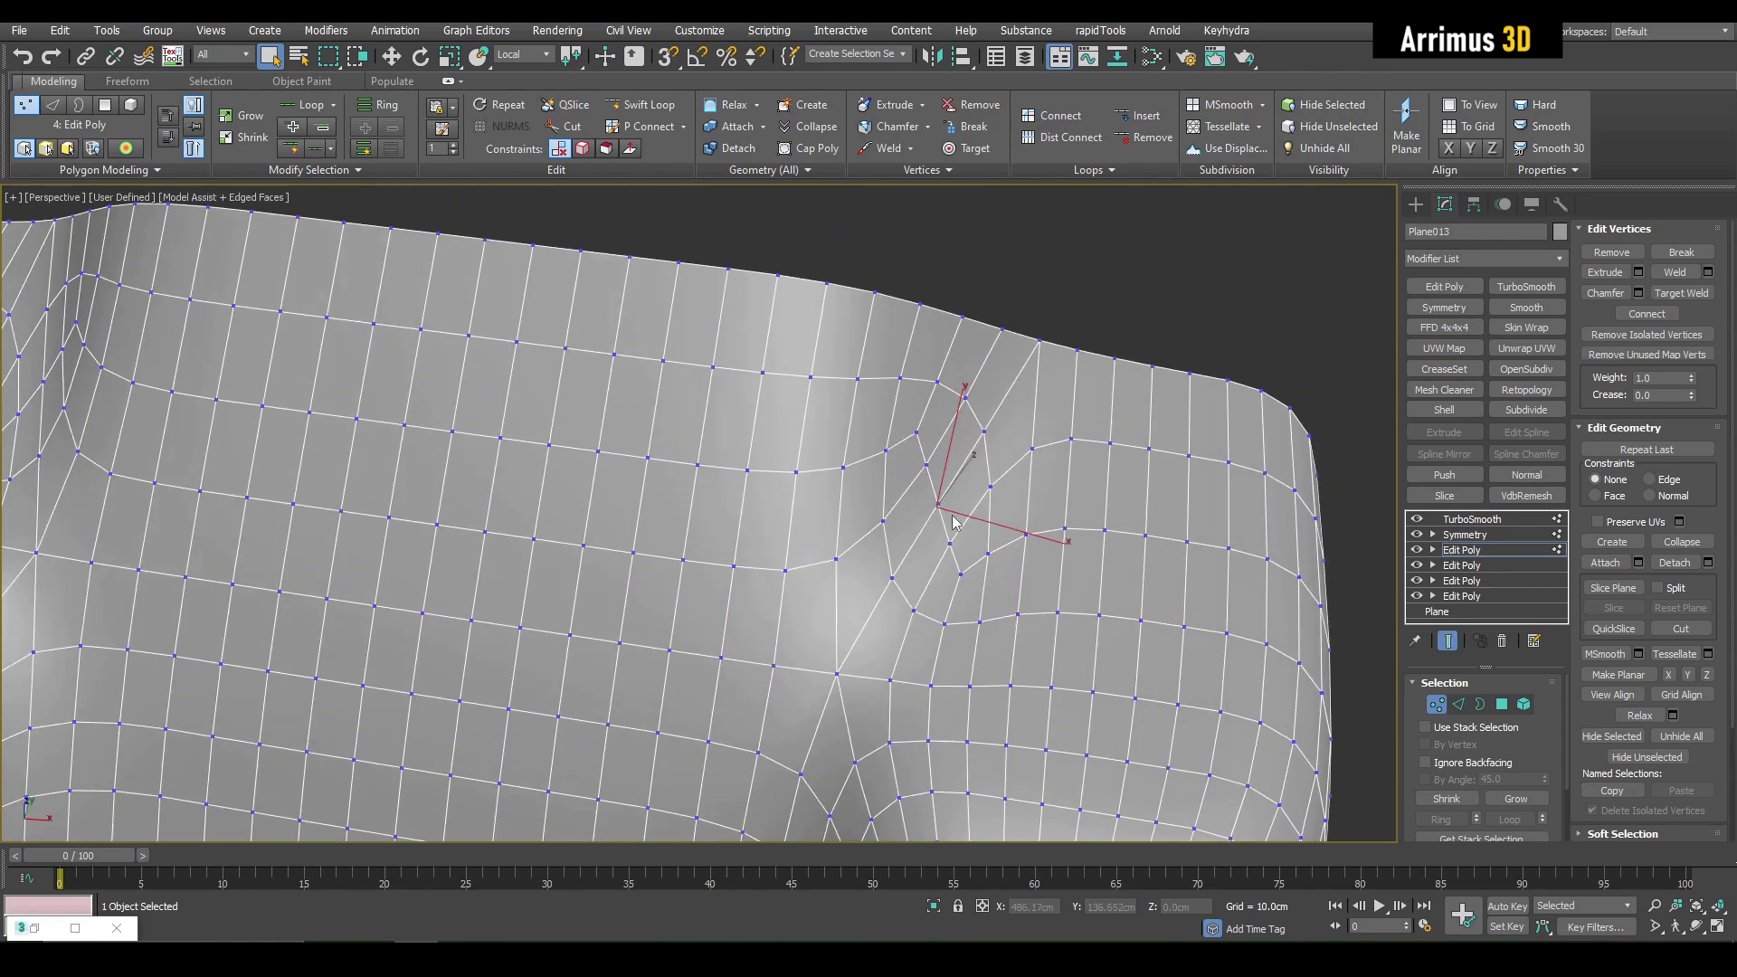
scroll(953, 515, "down", 2)
middle_click_drag(1006, 425, 1013, 349)
key("ctrl+z")
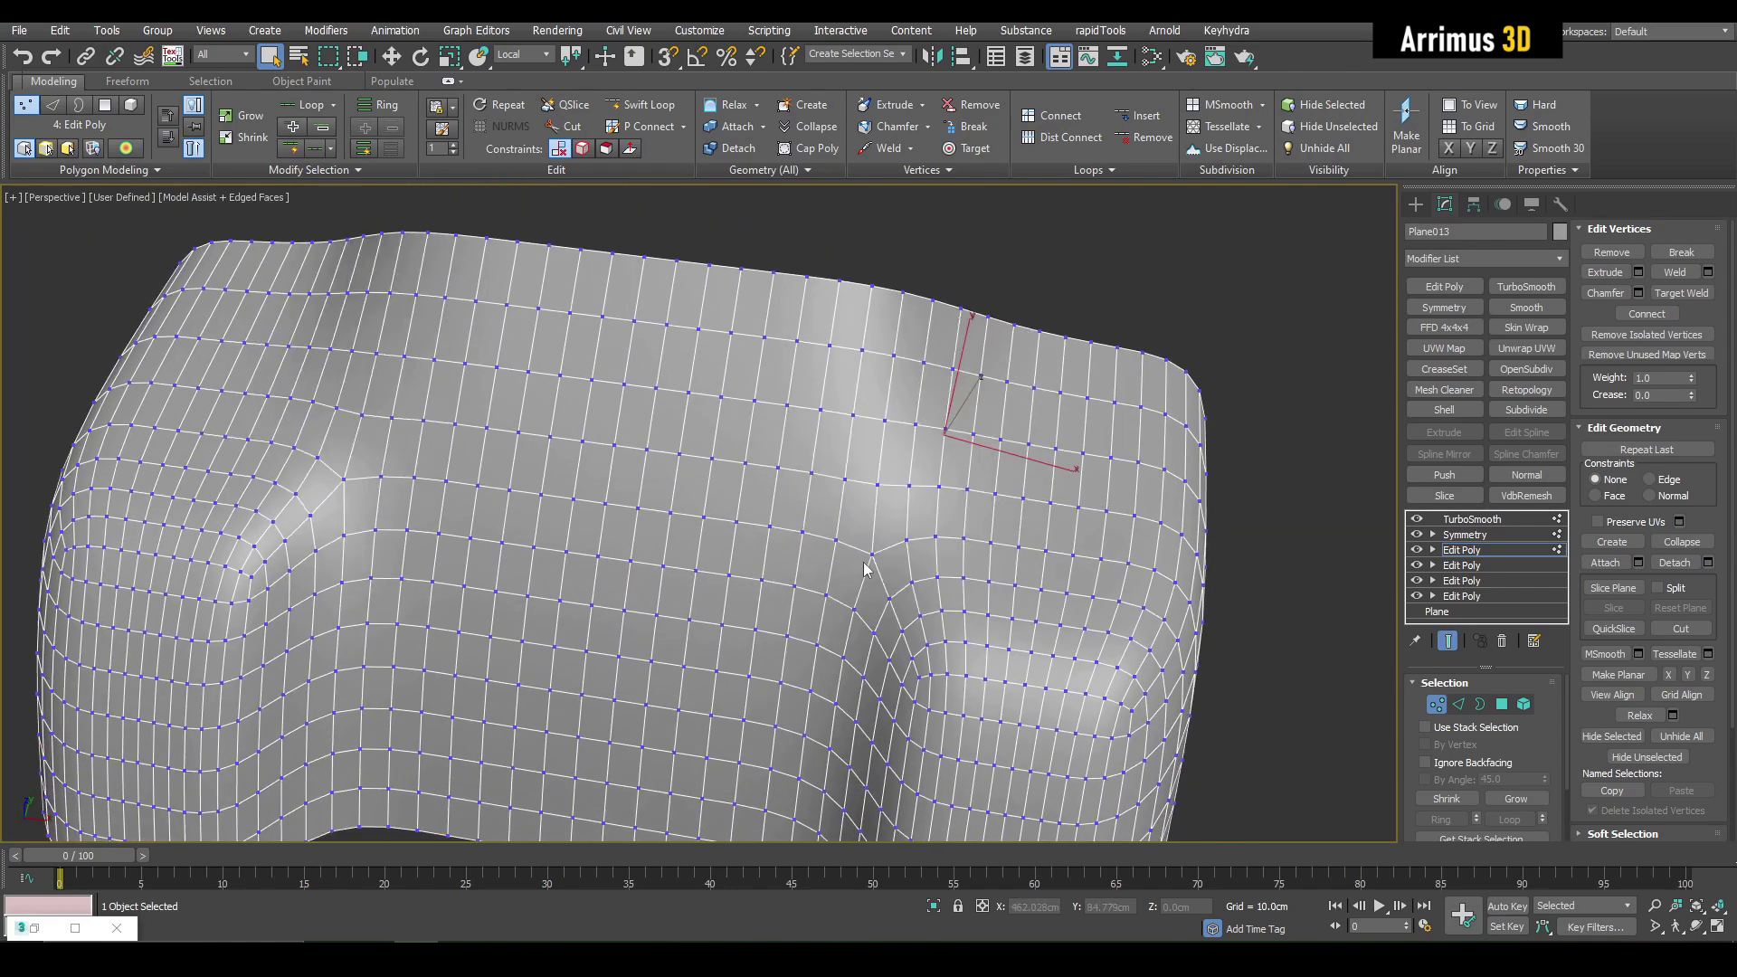
Step: Try a diagonal vertex connection across the lower quad beside the side bulge, comparing the smoothed surface before and after
middle_click_drag(903, 531, 902, 531)
middle_click_drag(984, 378, 869, 489)
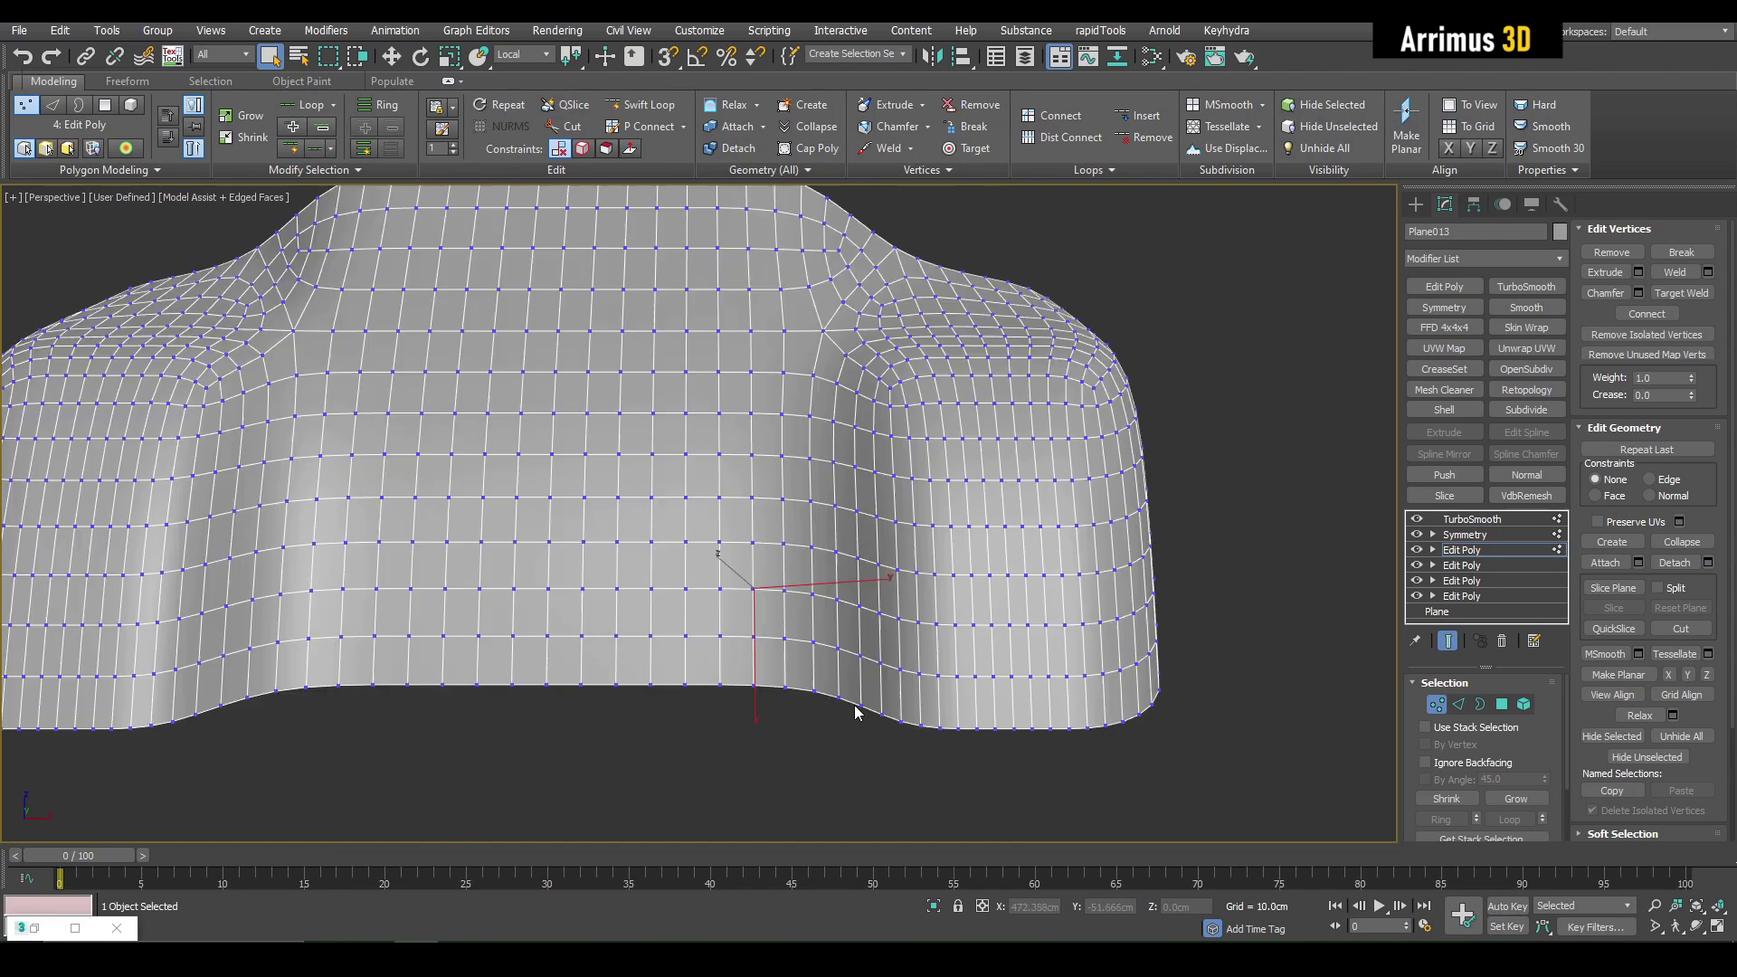
middle_click_drag(858, 710, 934, 581, "alt")
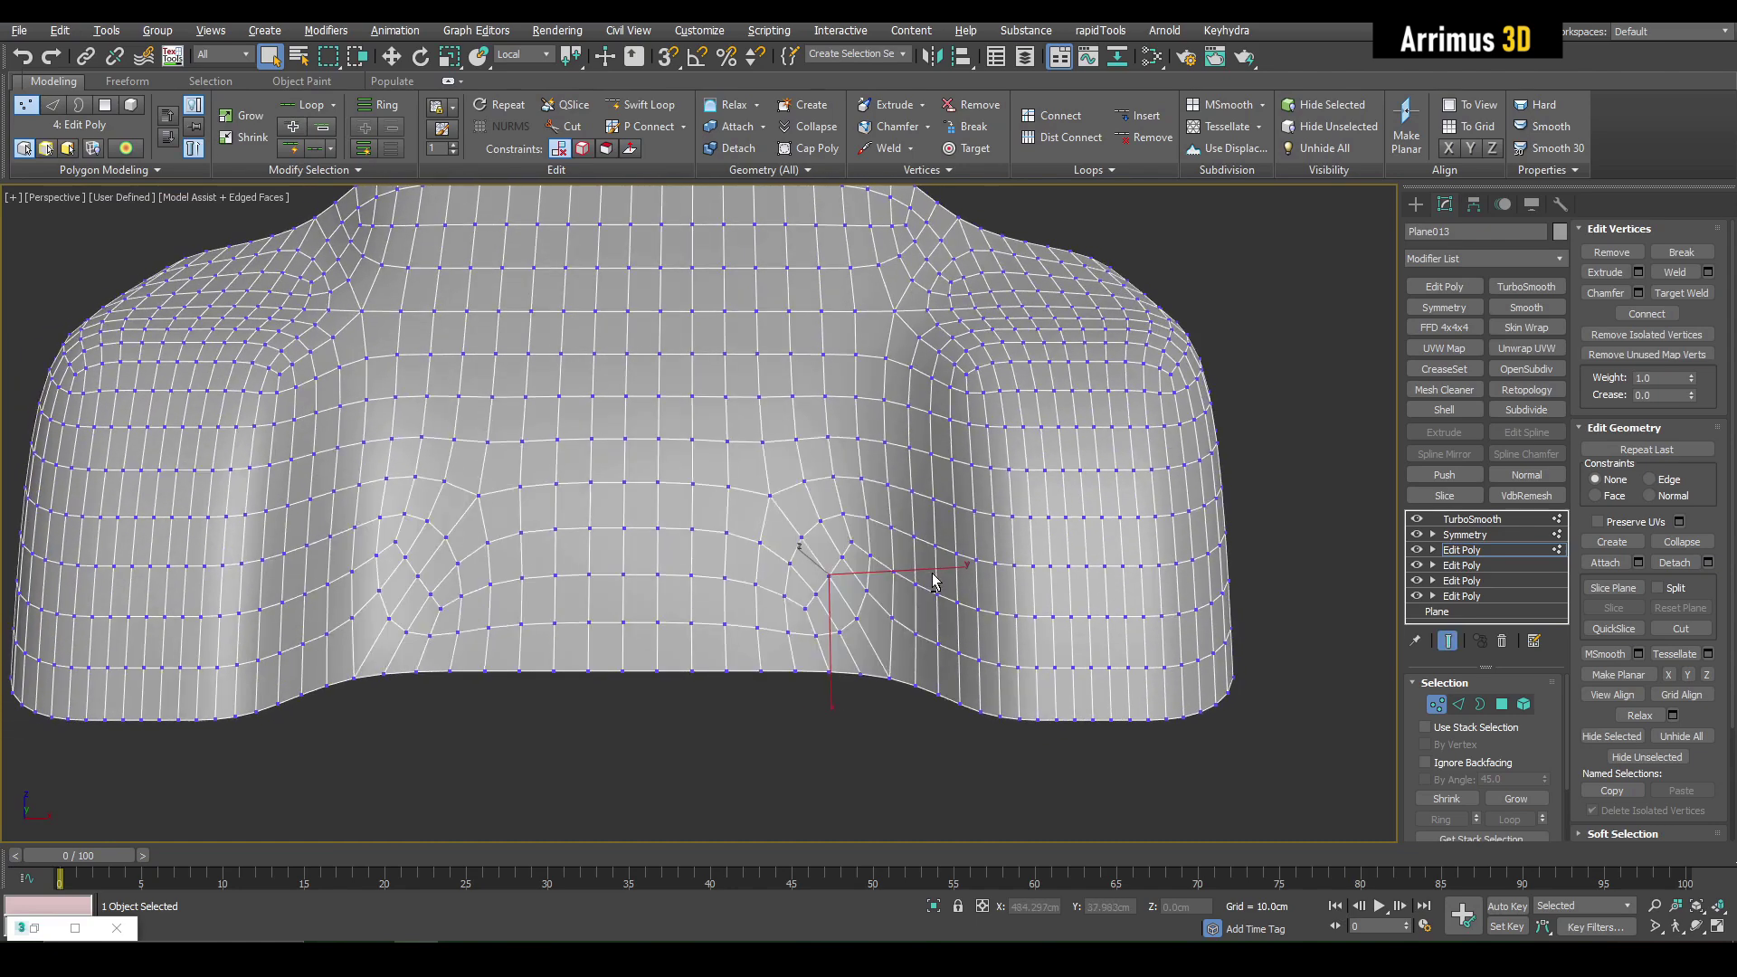
key("ctrl+z")
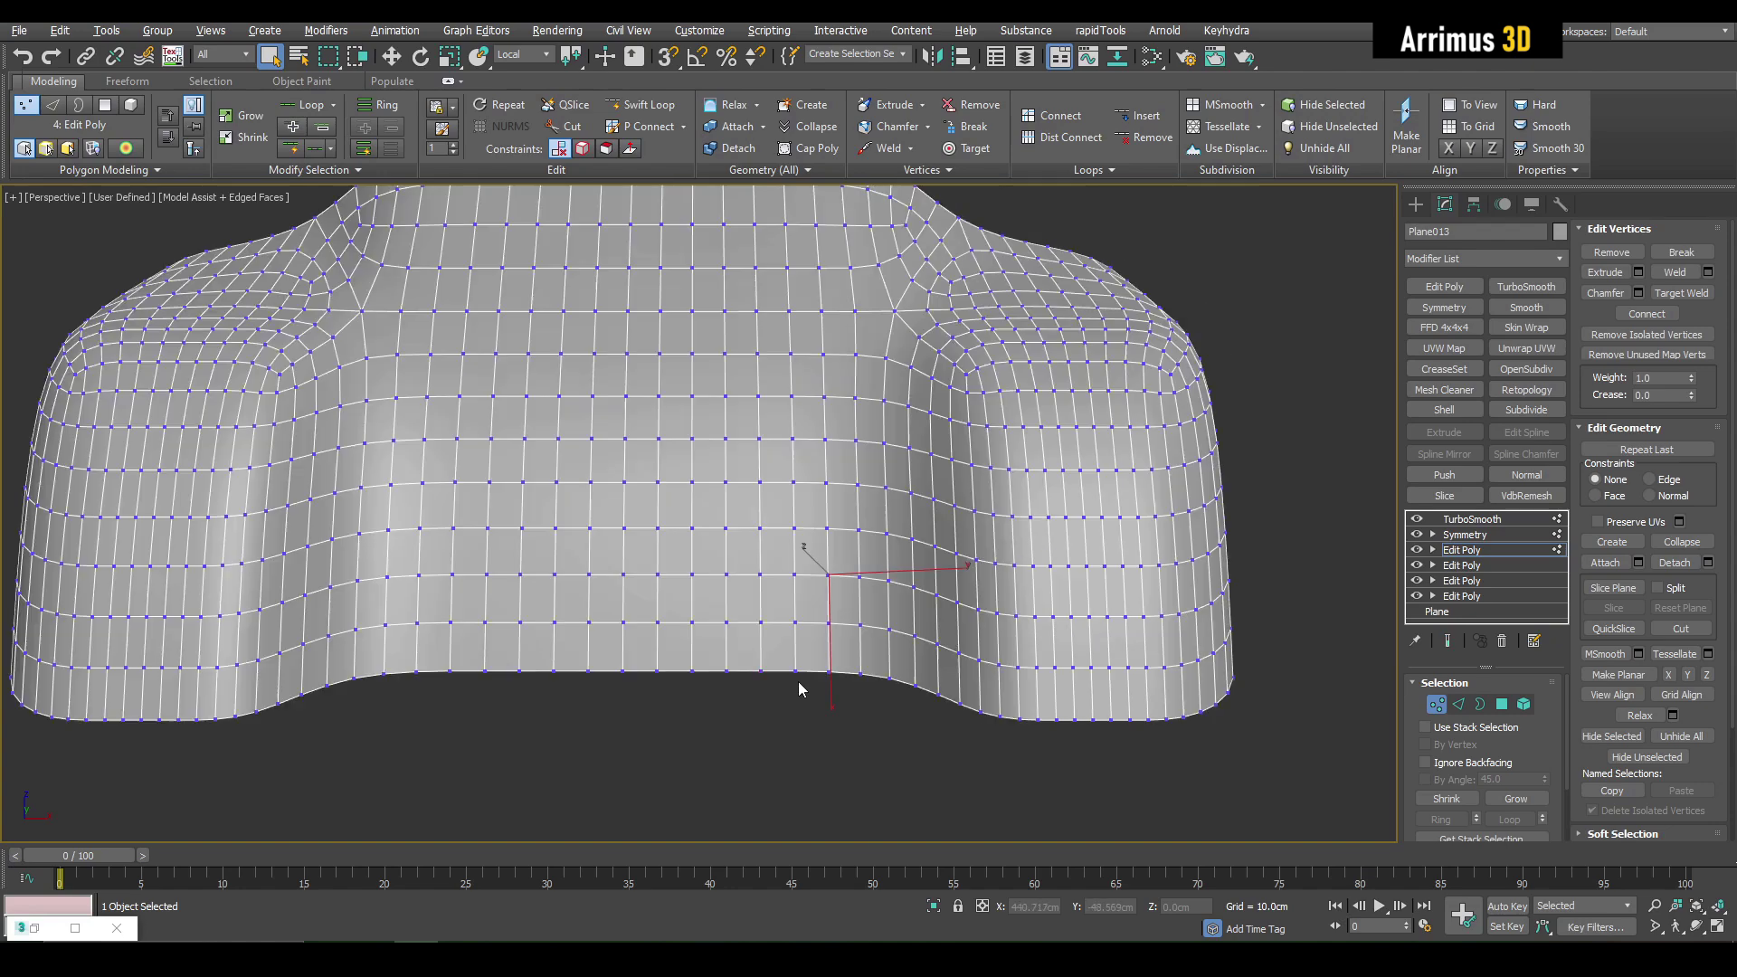
key("ctrl+y")
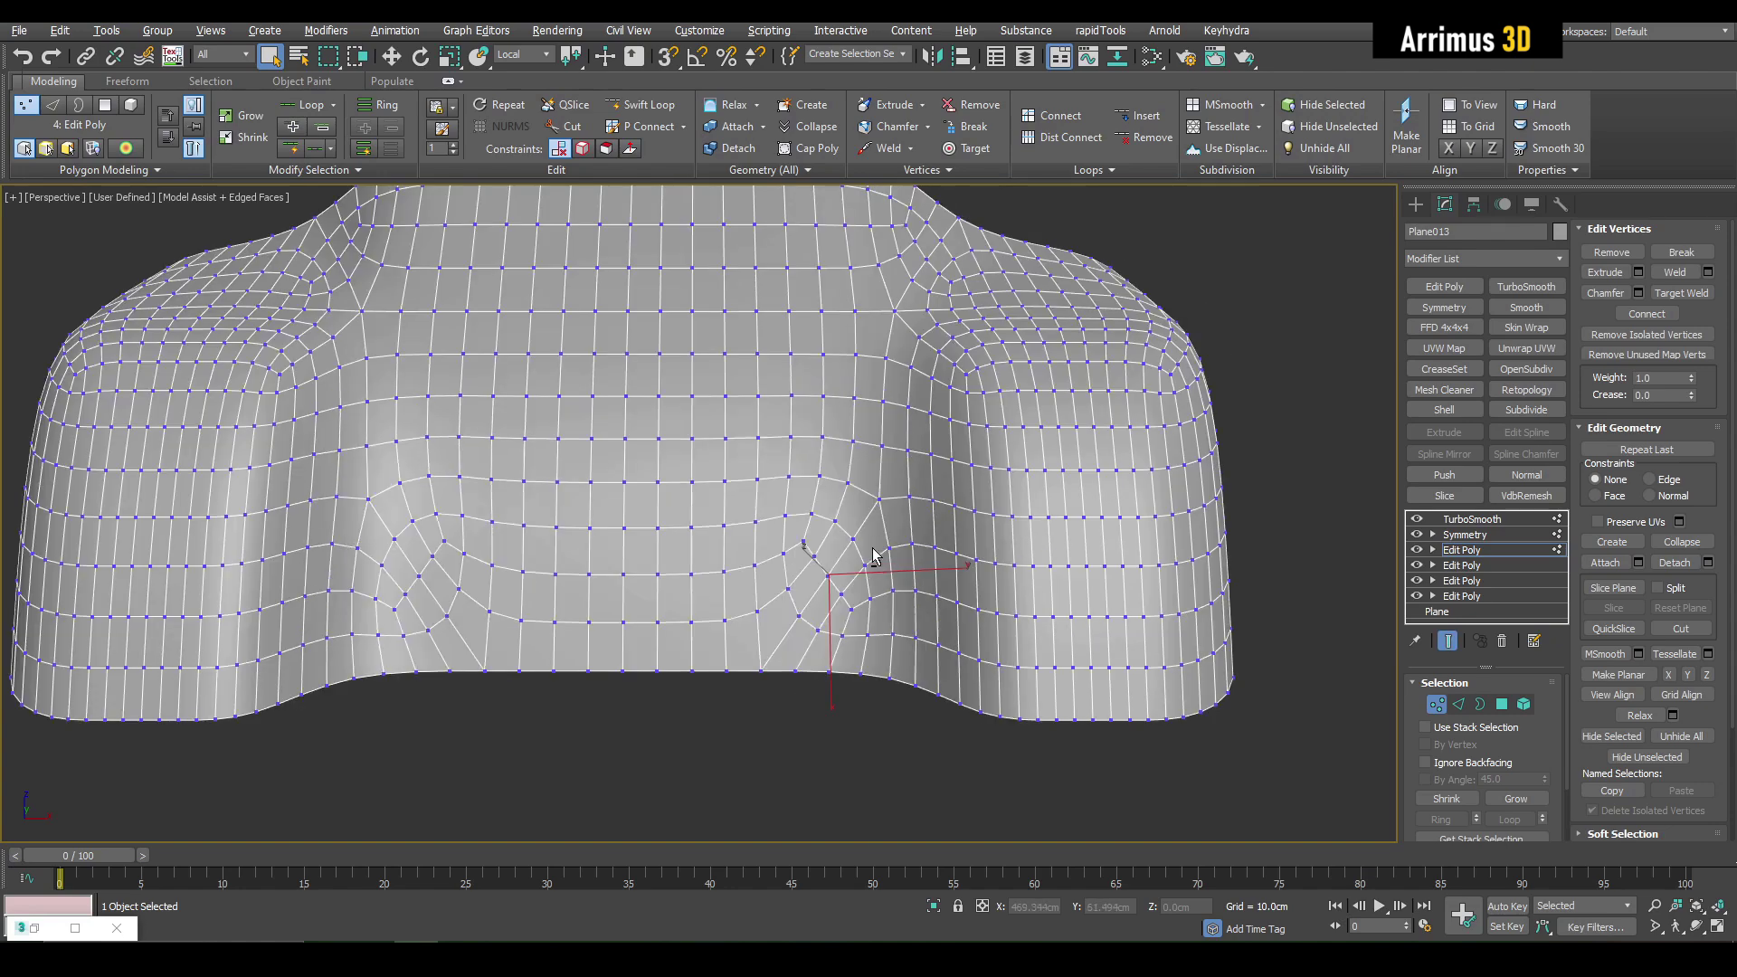
key("ctrl+z")
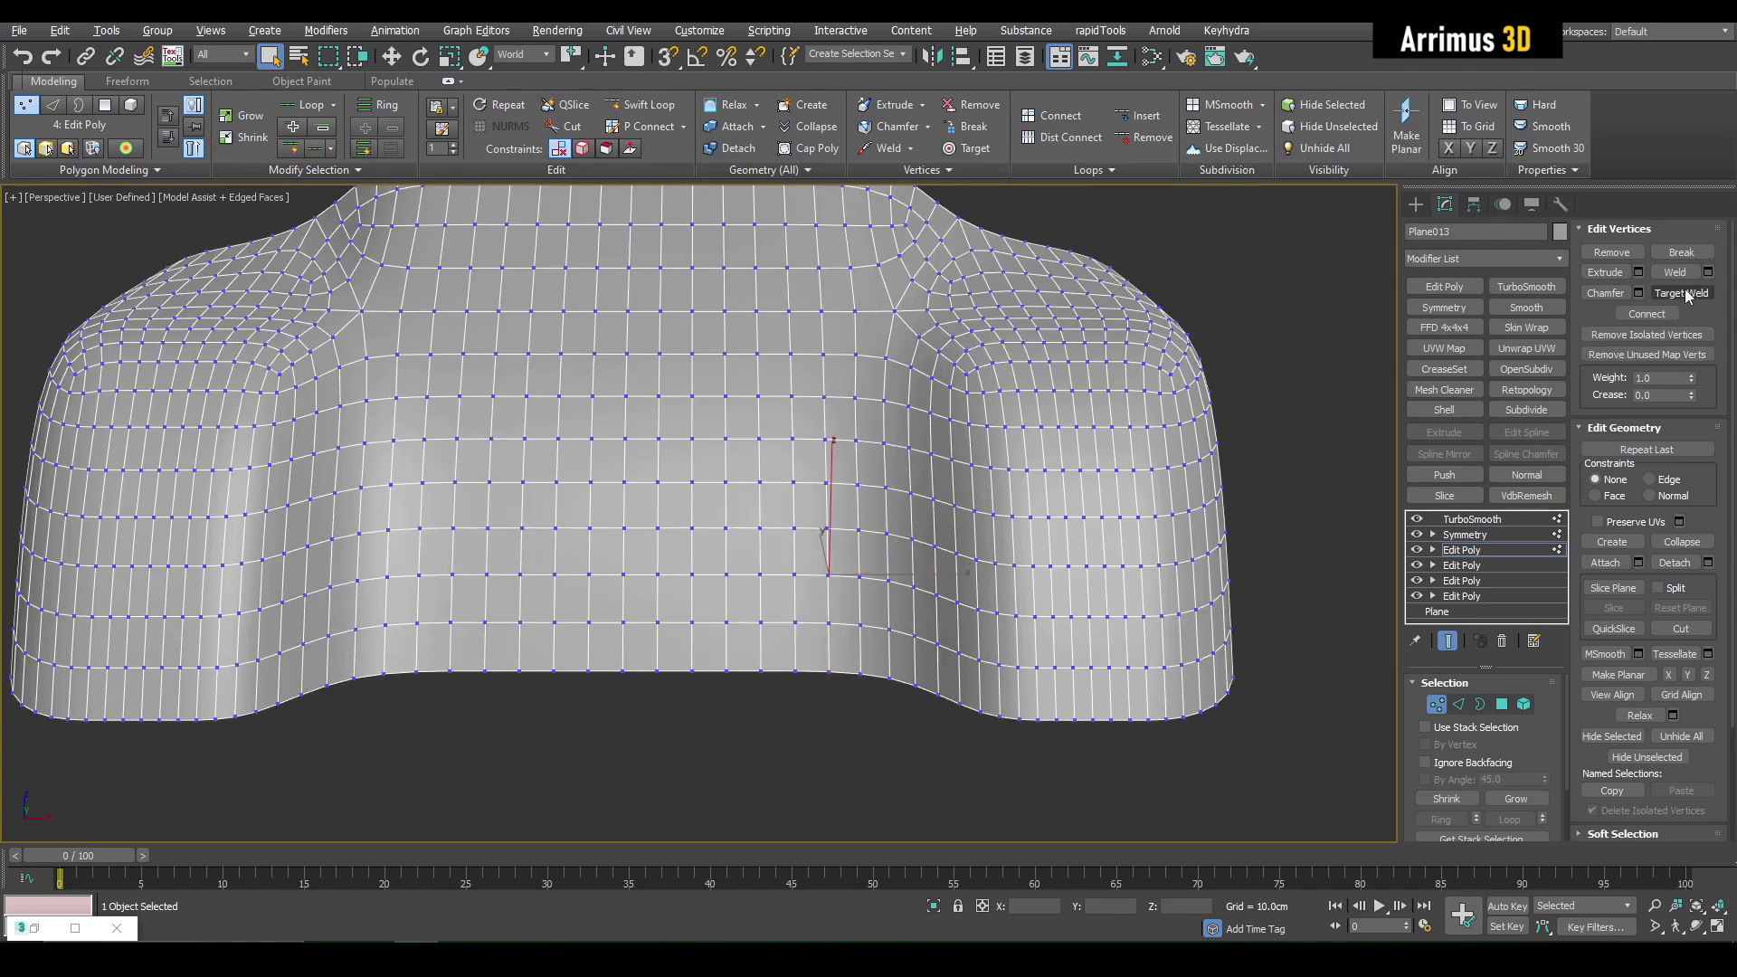
Step: Try a diagonal vertex connection across the lower quad of the shell's outer side, undo it, and check the smoothed surface
middle_click_drag(1358, 389, 1256, 512, "alt")
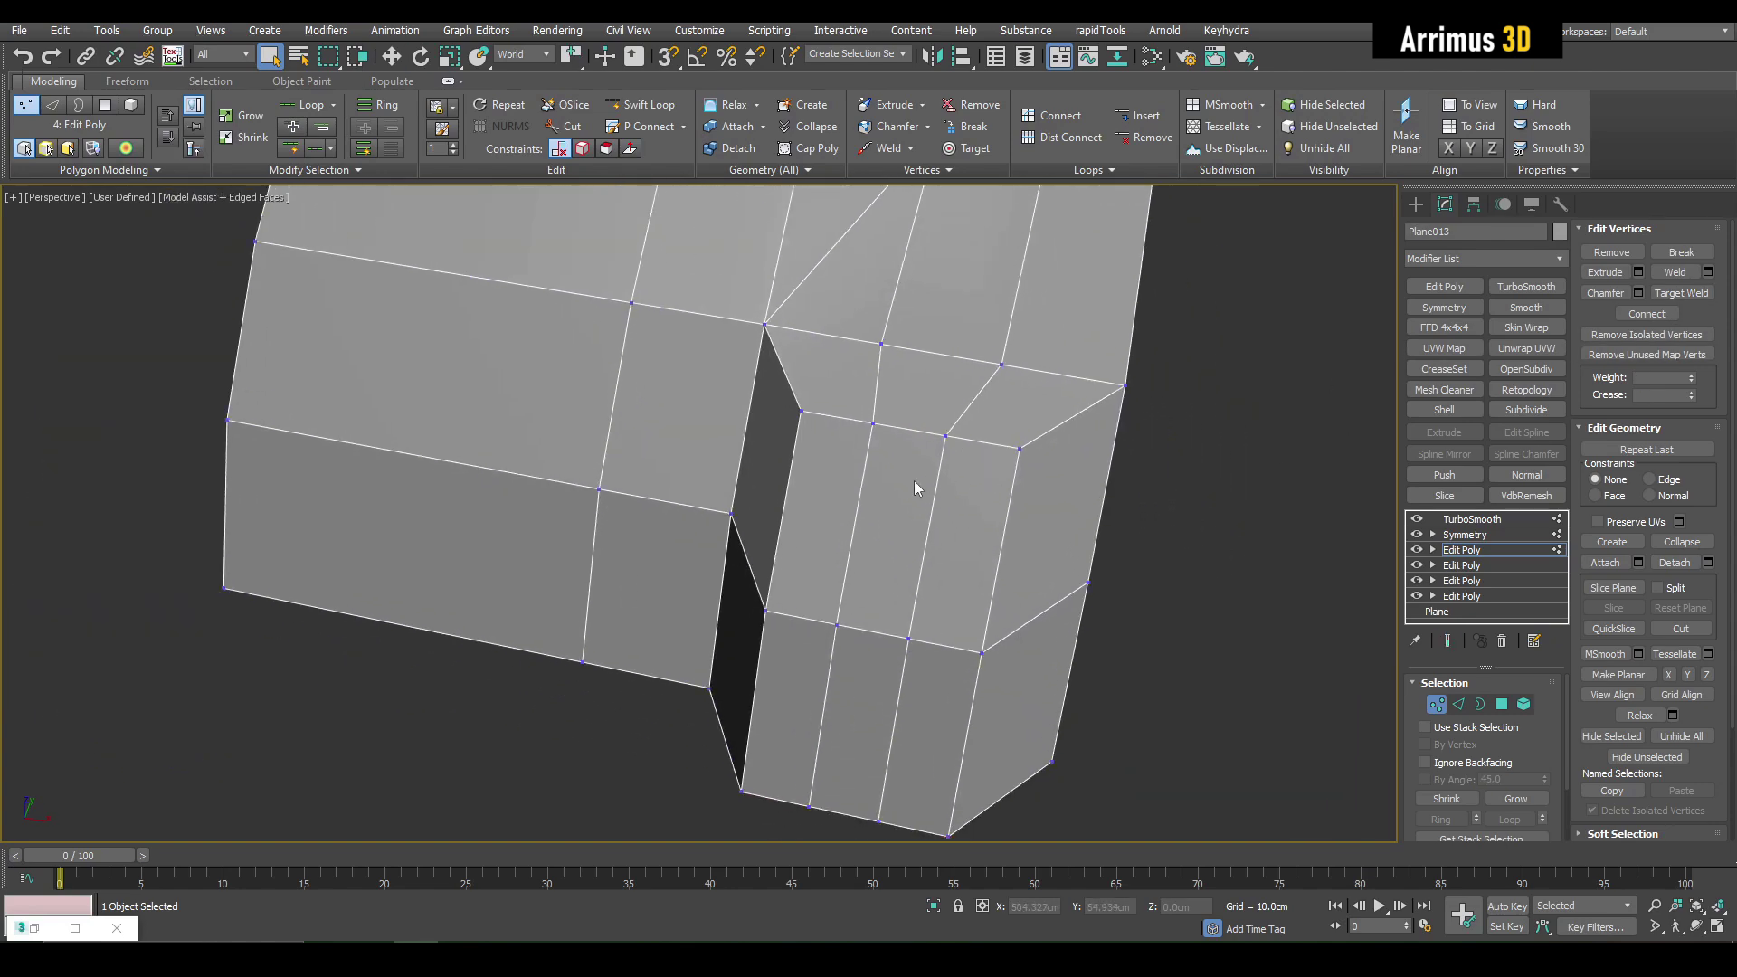
middle_click_drag(914, 480, 680, 439, "alt")
key("ctrl+e")
mouse_move(996, 593)
middle_mouse_down()
mouse_move(1000, 621)
mouse_move(962, 588)
middle_mouse_up()
key("ctrl+shift+e")
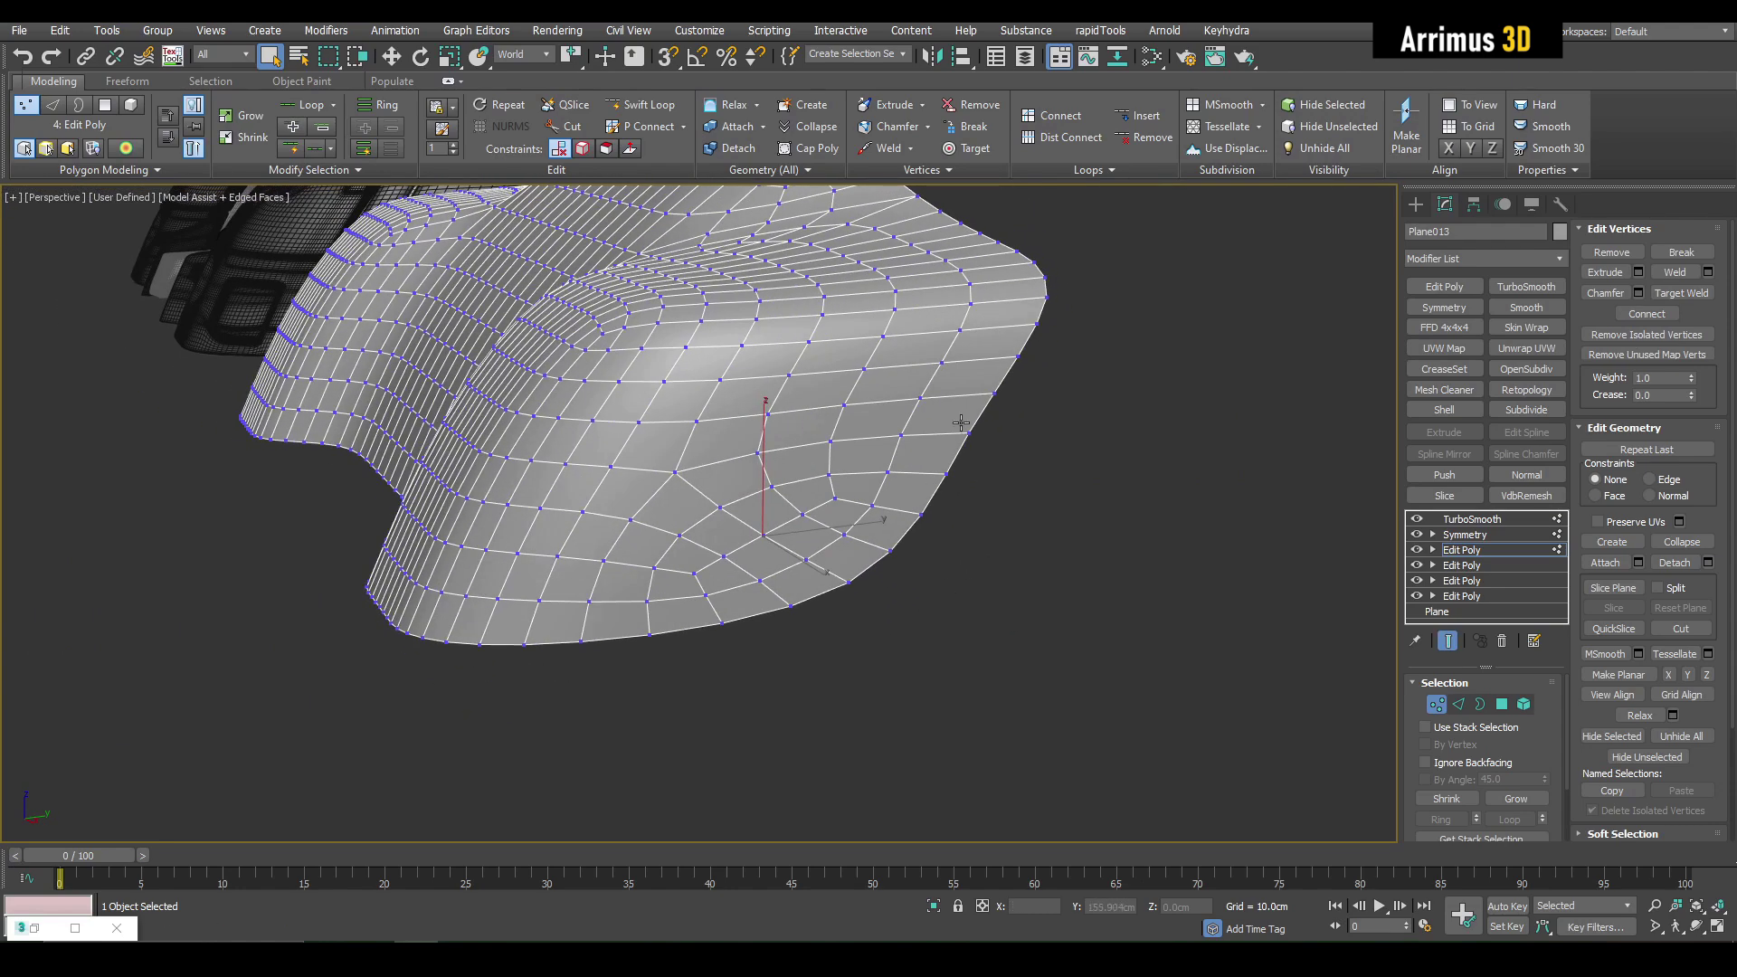
middle_click_drag(941, 468, 774, 515, "alt")
key("ctrl+z")
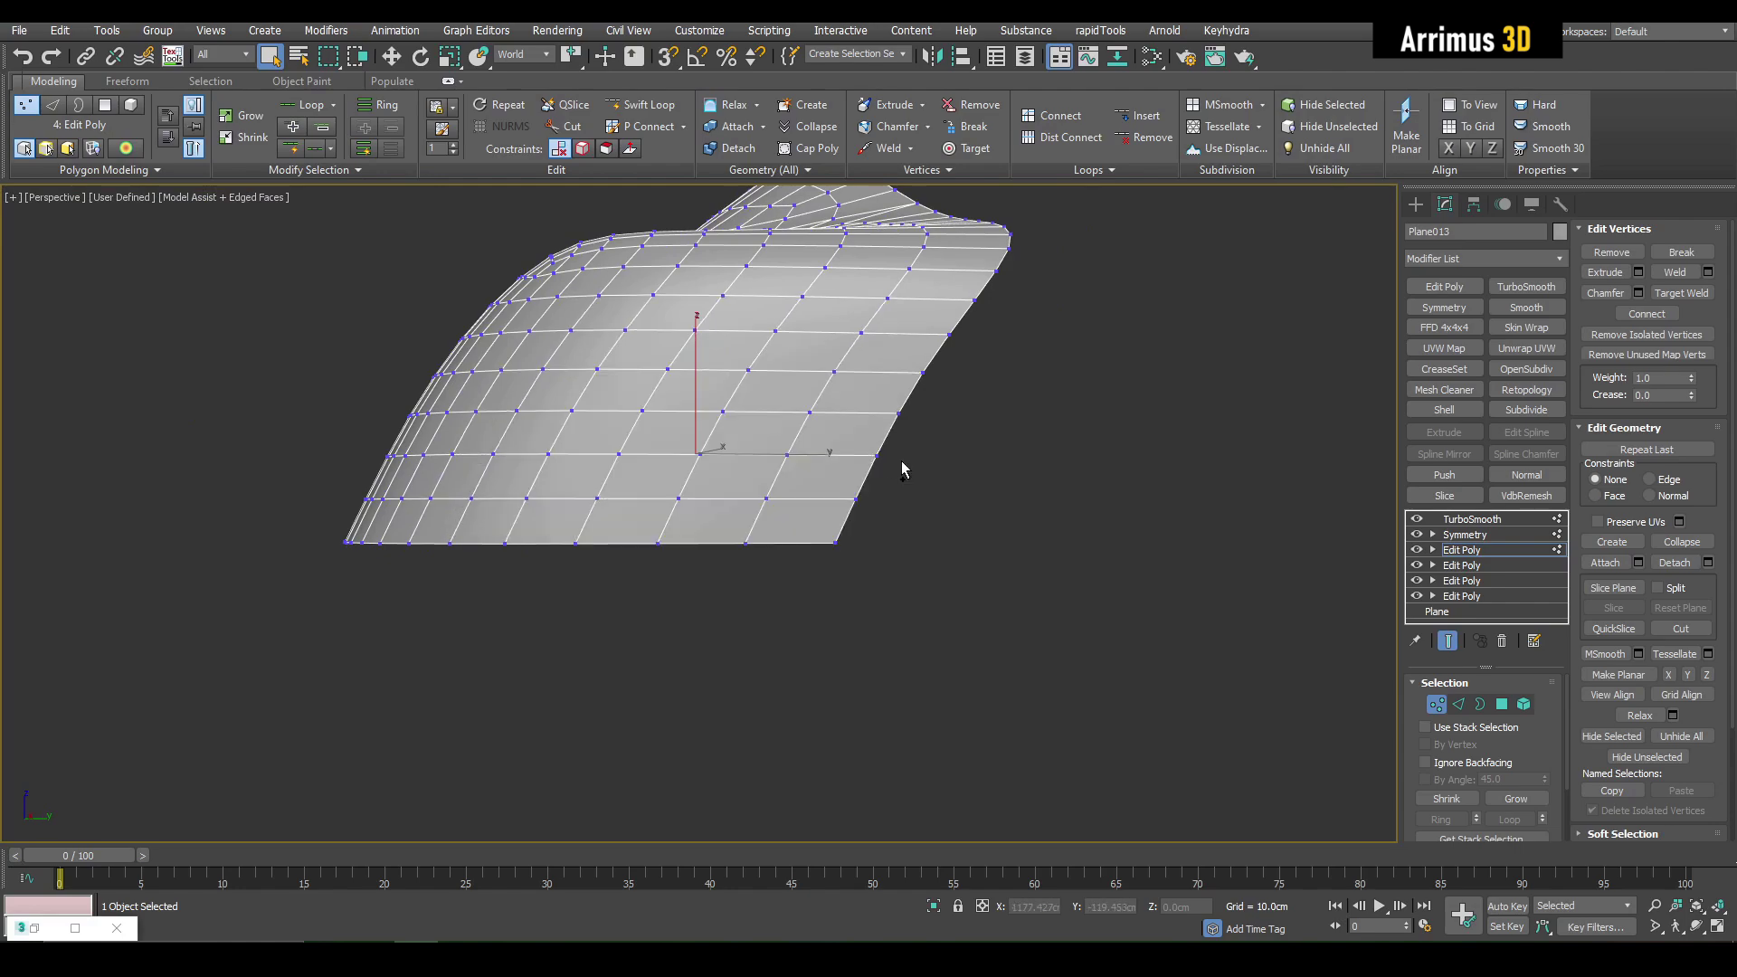
key("ctrl+e")
left_click(901, 367)
middle_click_drag(901, 368, 870, 495, "alt")
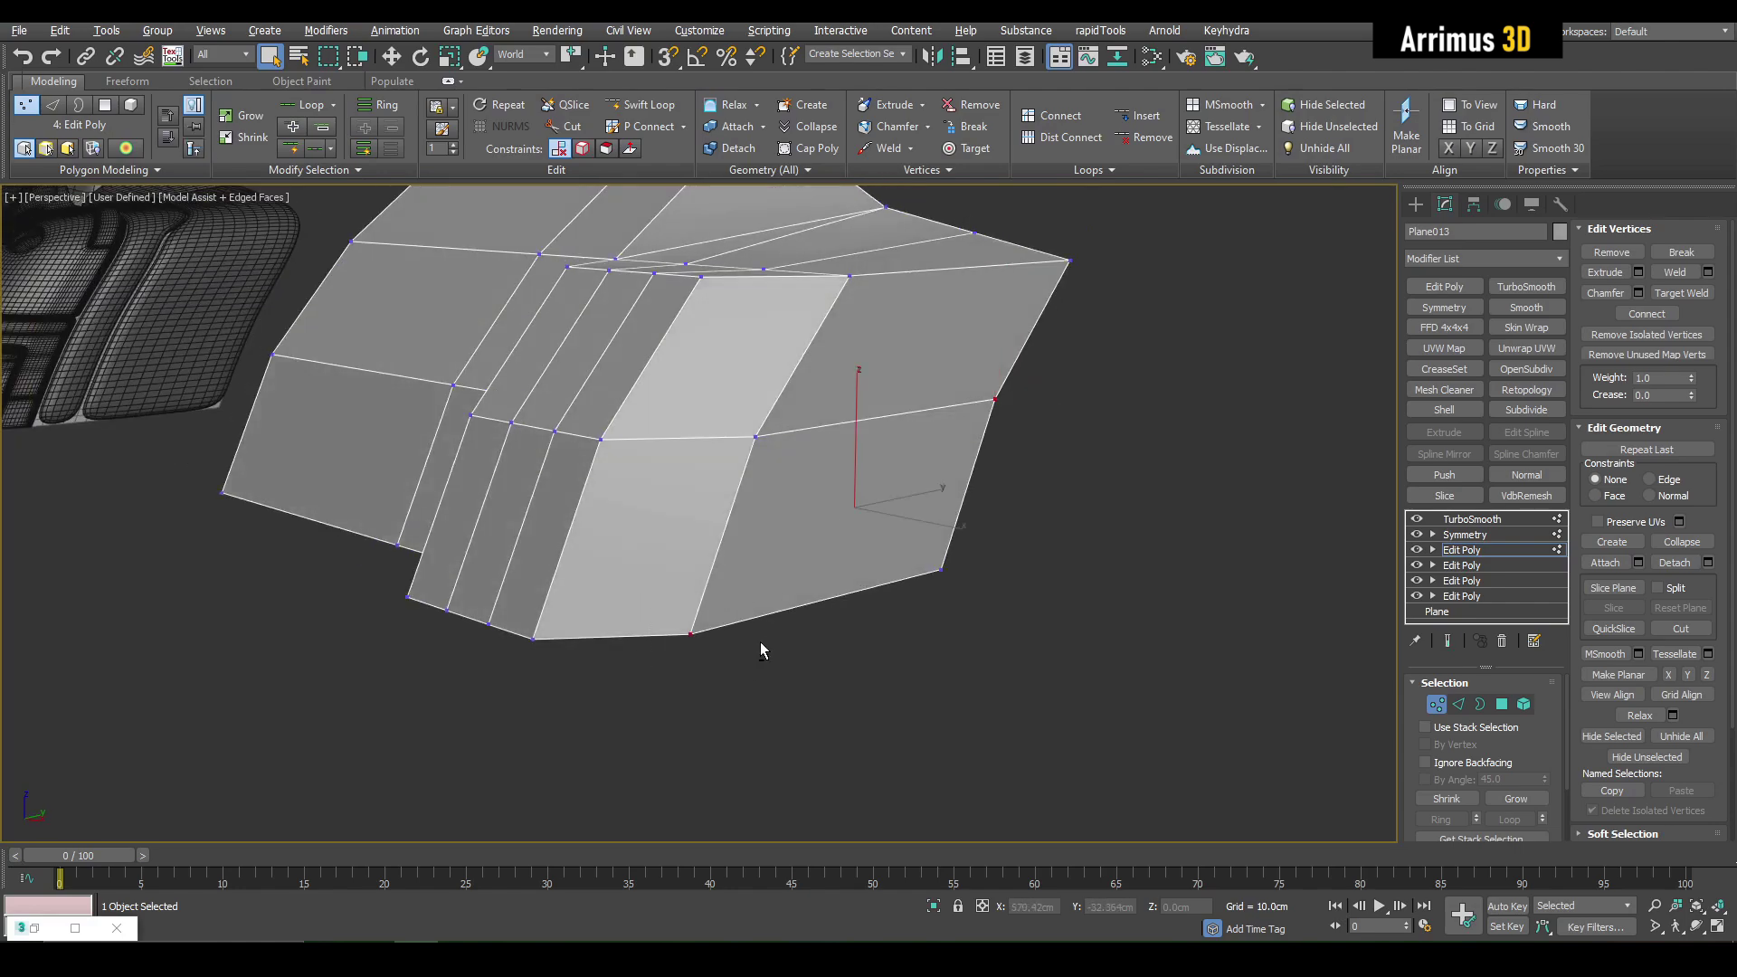
key("ctrl+e")
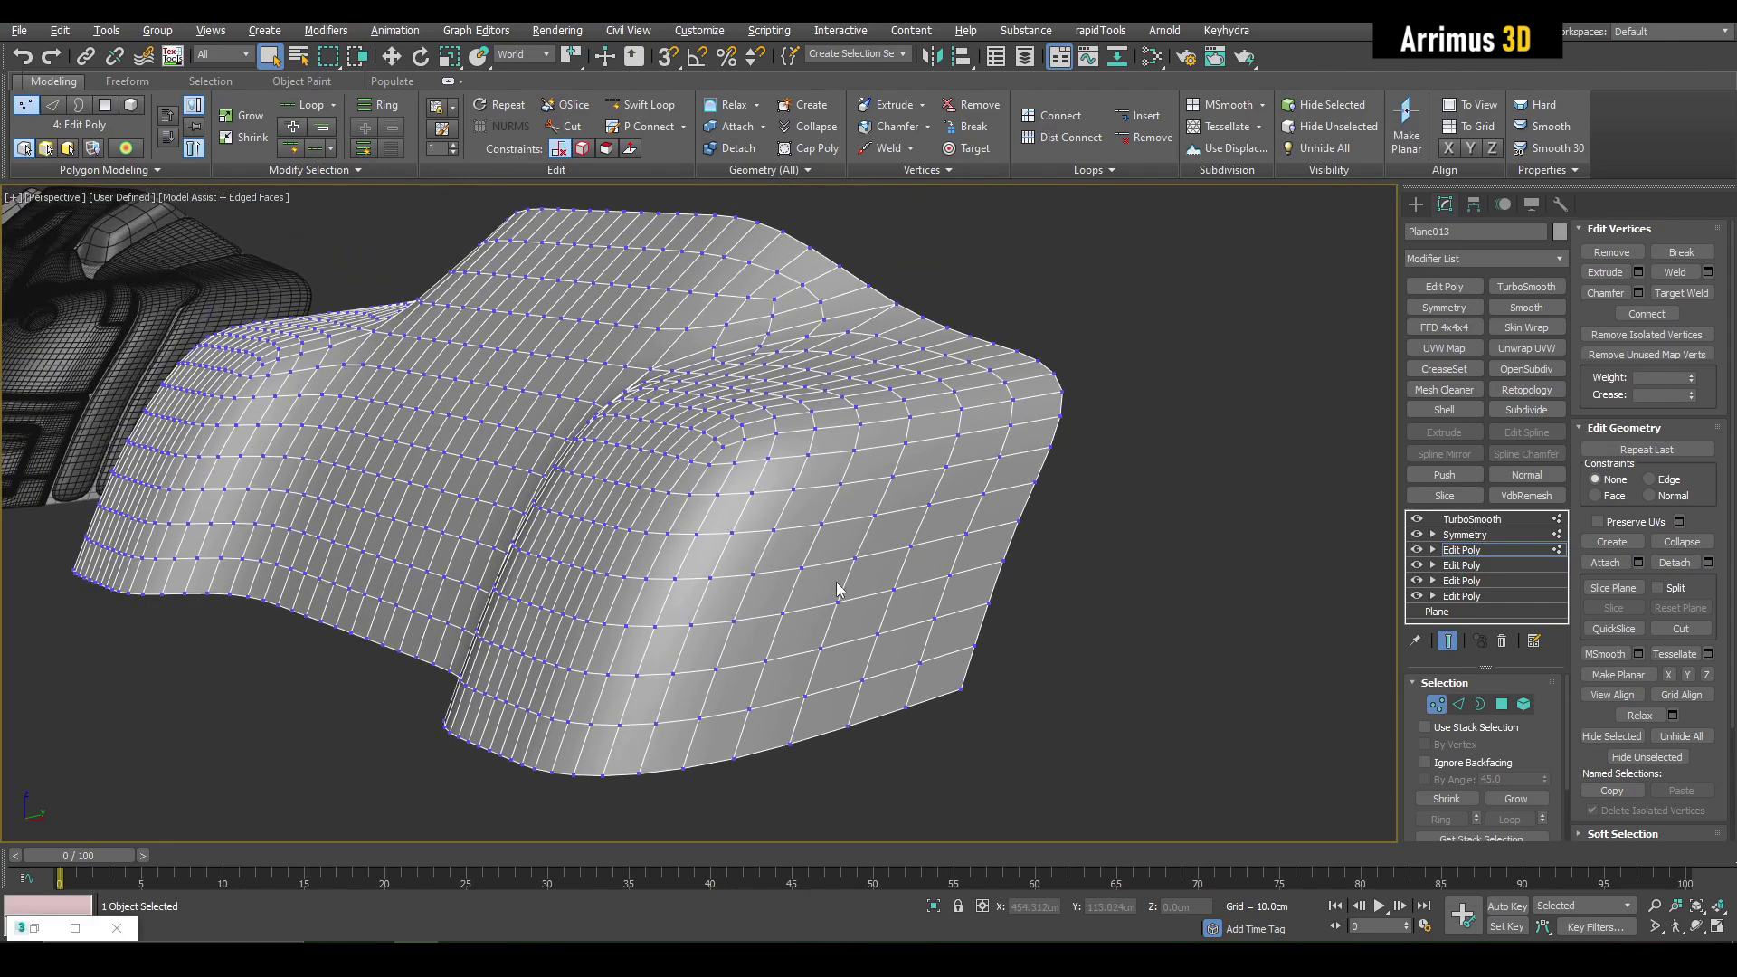
Step: Leave vertex level and lower the base shell's TurboSmooth iterations by one
key("1")
middle_click_drag(652, 579, 770, 443, "alt")
scroll(893, 570, "down", 2)
left_click(1472, 518)
scroll(771, 444, "up", 2)
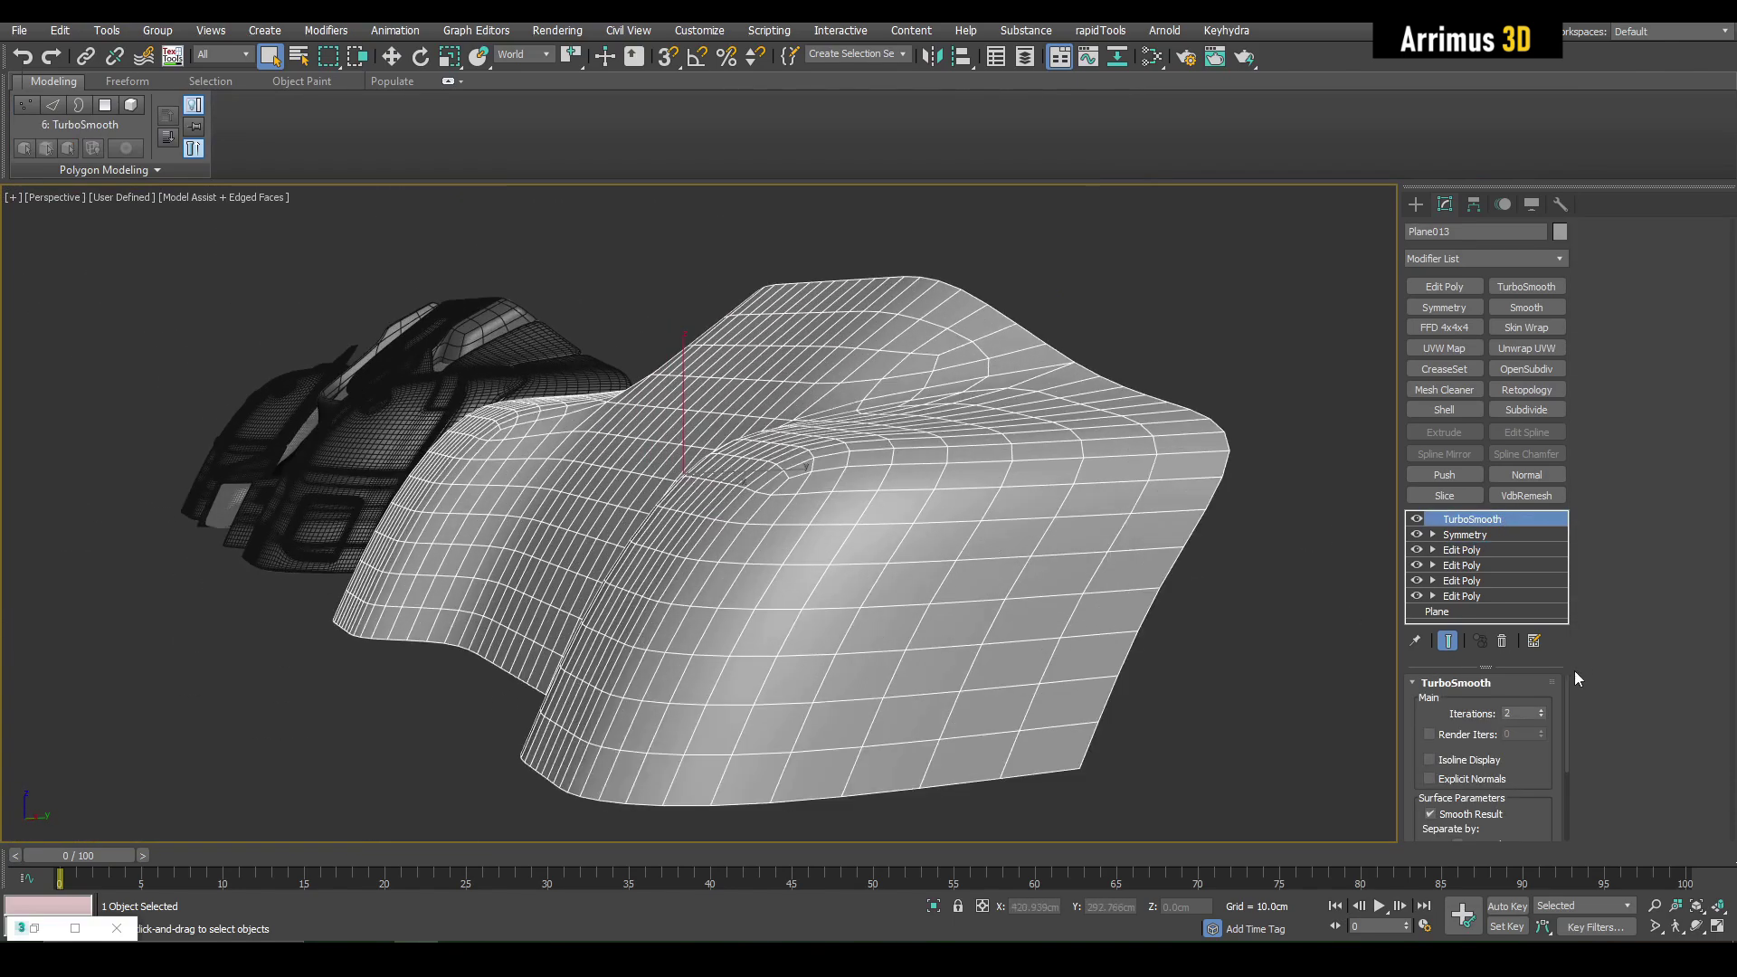
left_click(1542, 718)
Step: Add an Edit Poly modifier above TurboSmooth and select two vertically adjacent polygons on the front of the side bulge
middle_click_drag(1001, 601, 909, 514, "alt")
key("4")
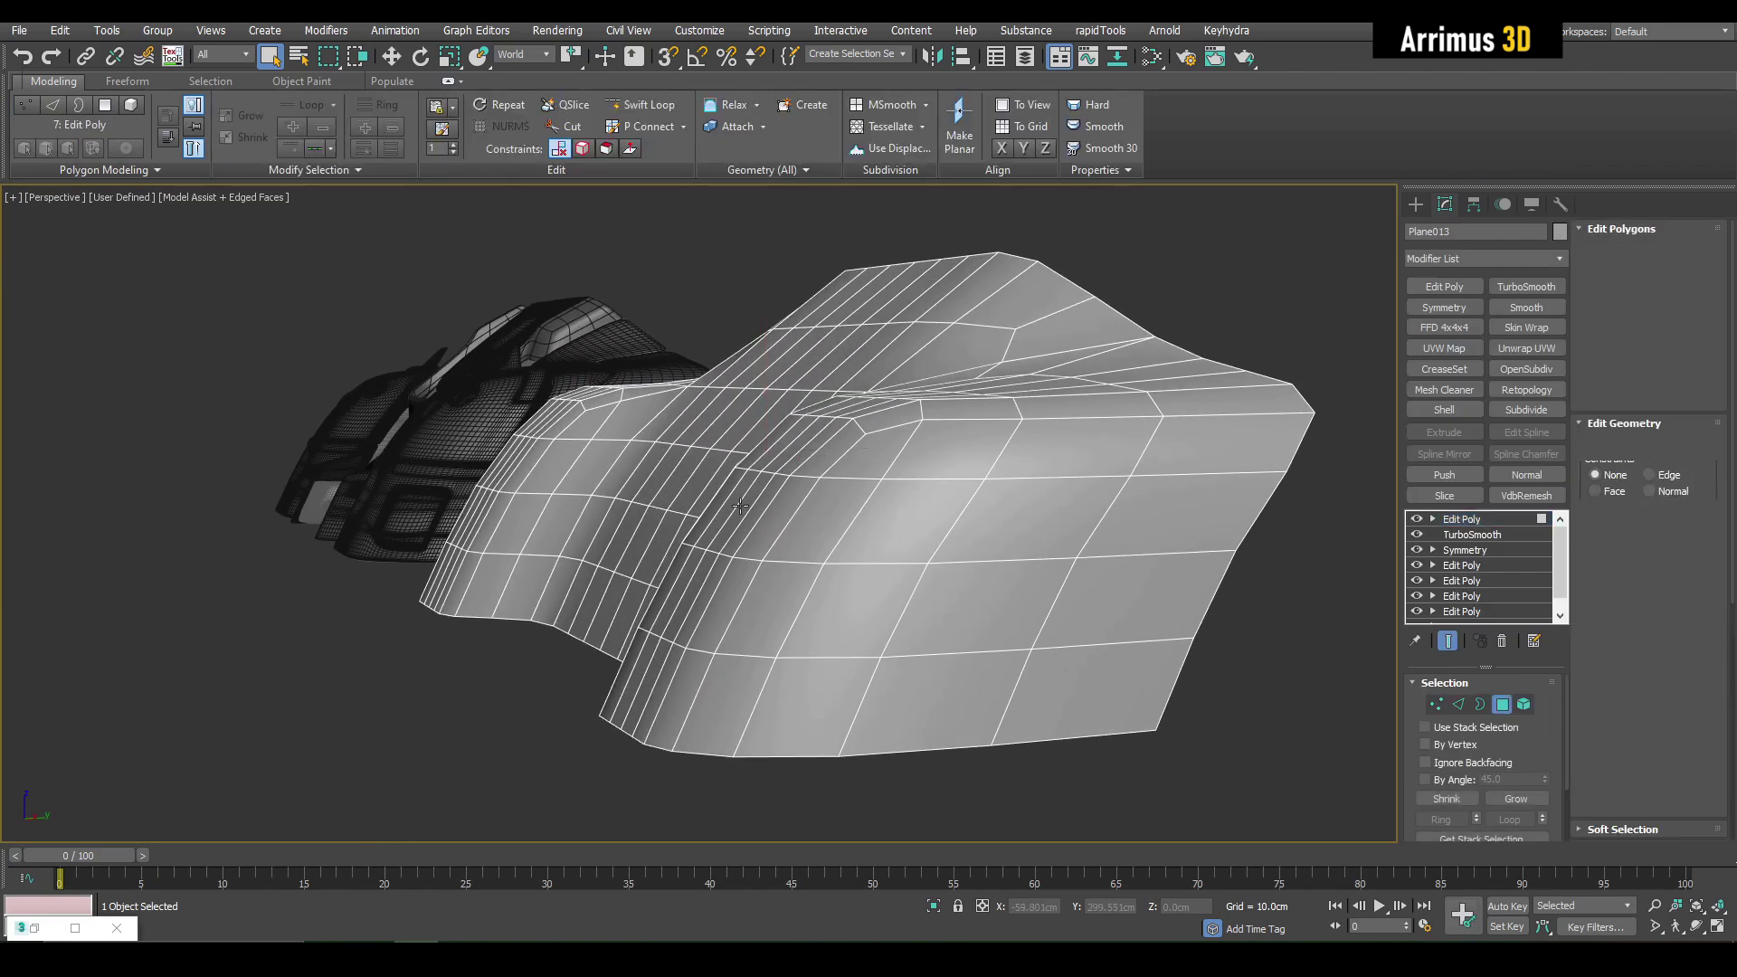
scroll(774, 480, "up", 2)
left_click(800, 422)
left_click(758, 479, "ctrl")
key("z")
mouse_move(758, 479)
middle_mouse_down("alt")
mouse_move(722, 497)
mouse_move(791, 498)
mouse_move(756, 502)
middle_mouse_up("alt")
scroll(756, 502, "up", 3)
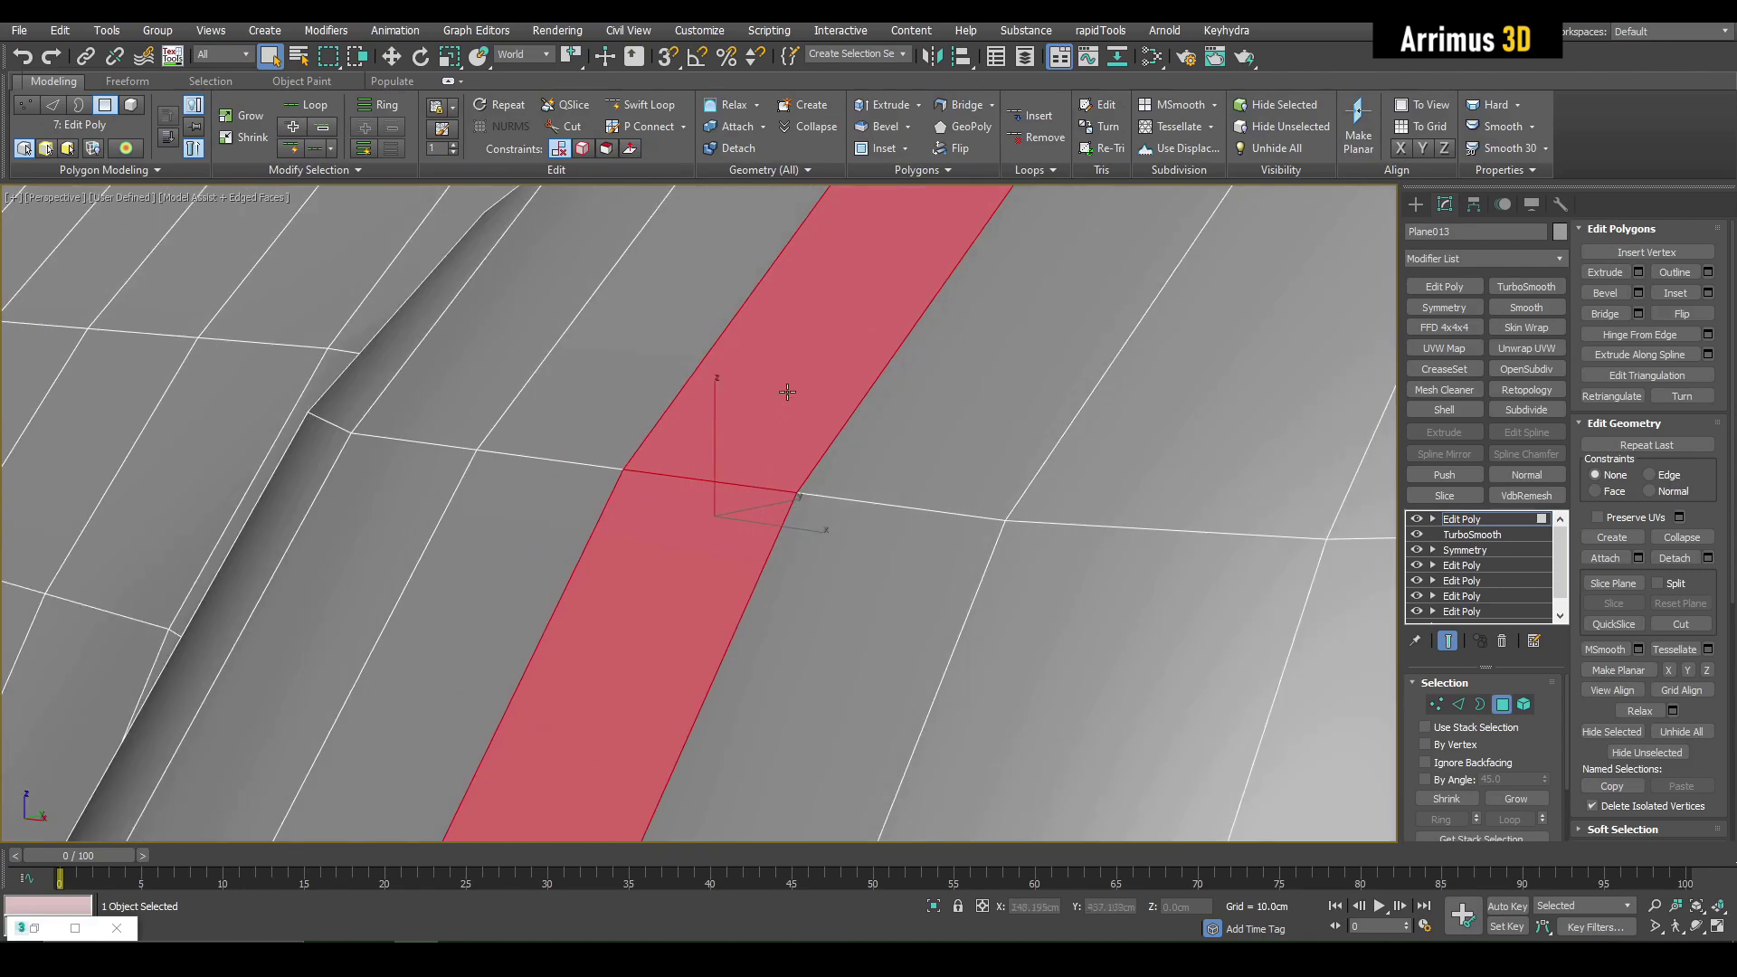
scroll(735, 441, "down", 4)
middle_click_drag(734, 440, 641, 519, "alt")
scroll(522, 368, "down", 3)
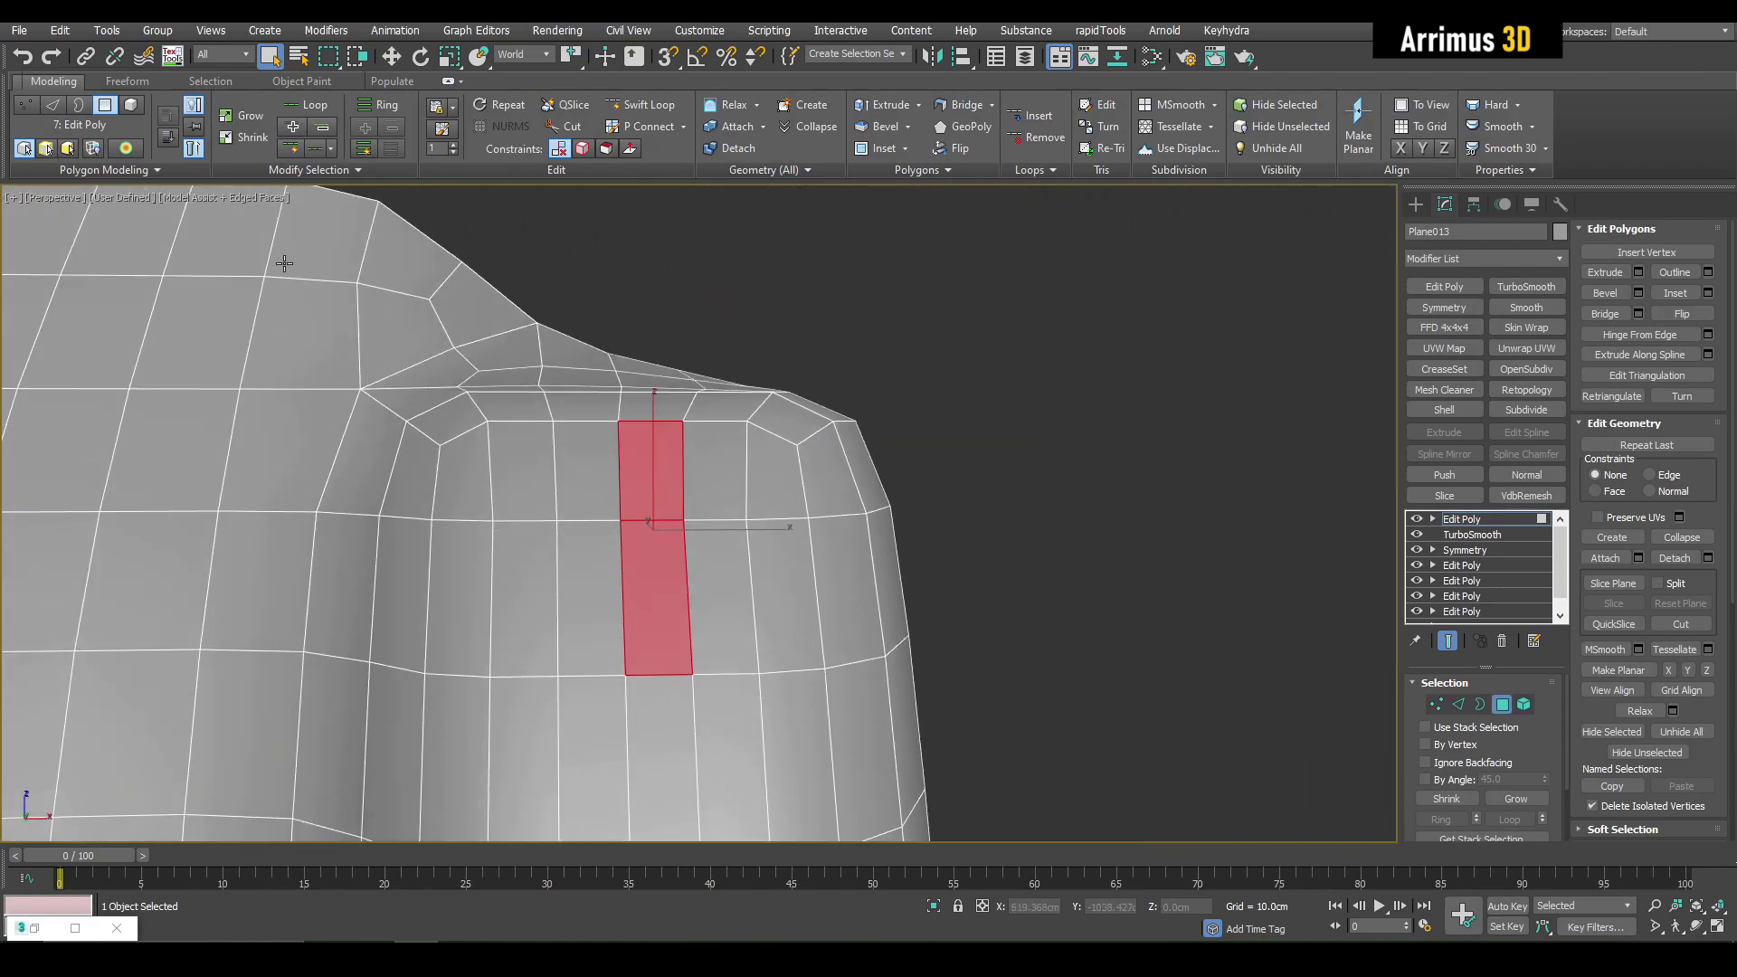
Step: Select the polygons across the upper part of the shell and detach them as a separate object
left_click_drag(284, 264, 964, 492)
mouse_move(965, 492)
middle_mouse_down("alt")
mouse_move(892, 452)
mouse_move(718, 447)
mouse_move(743, 462)
middle_mouse_up("alt")
scroll(729, 466, "up", 3)
key("ctrl+d")
left_click(917, 485)
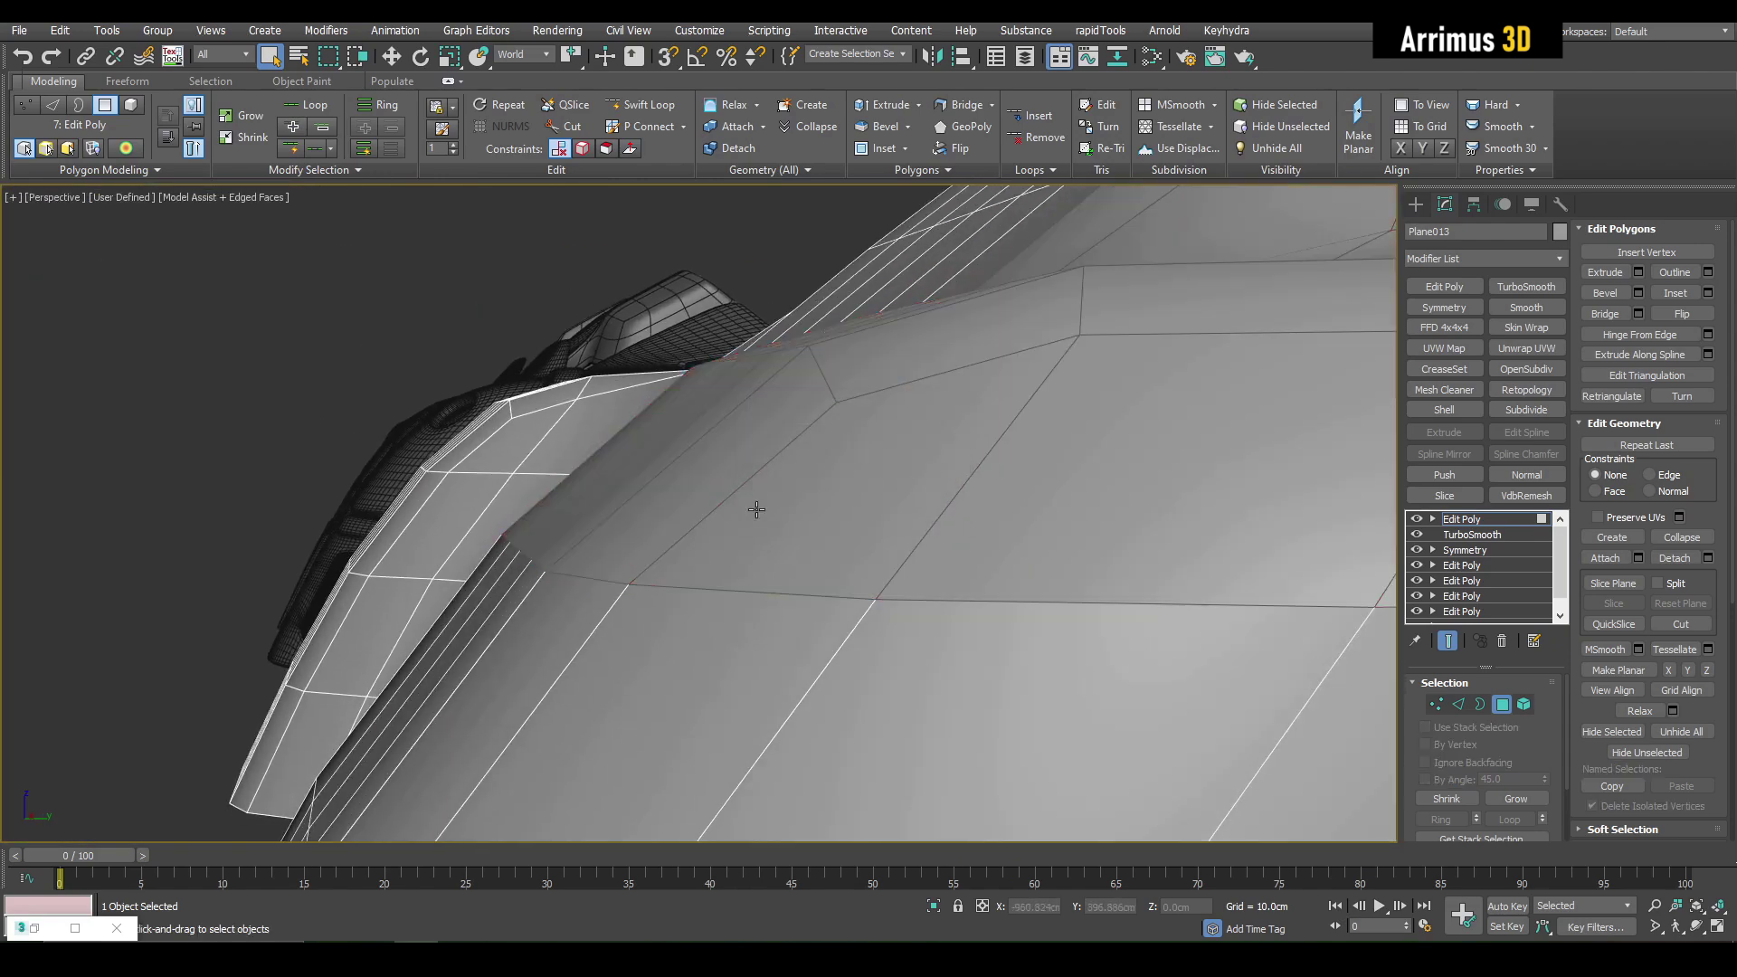
Step: Apply a shared TurboSmooth with 2 iterations to the detached upper piece and the remaining shell, and inspect their seam
key("6")
left_click(656, 470, "ctrl")
middle_click_drag(657, 470, 737, 480, "alt")
left_click(717, 473)
middle_click_drag(606, 508, 673, 472, "alt")
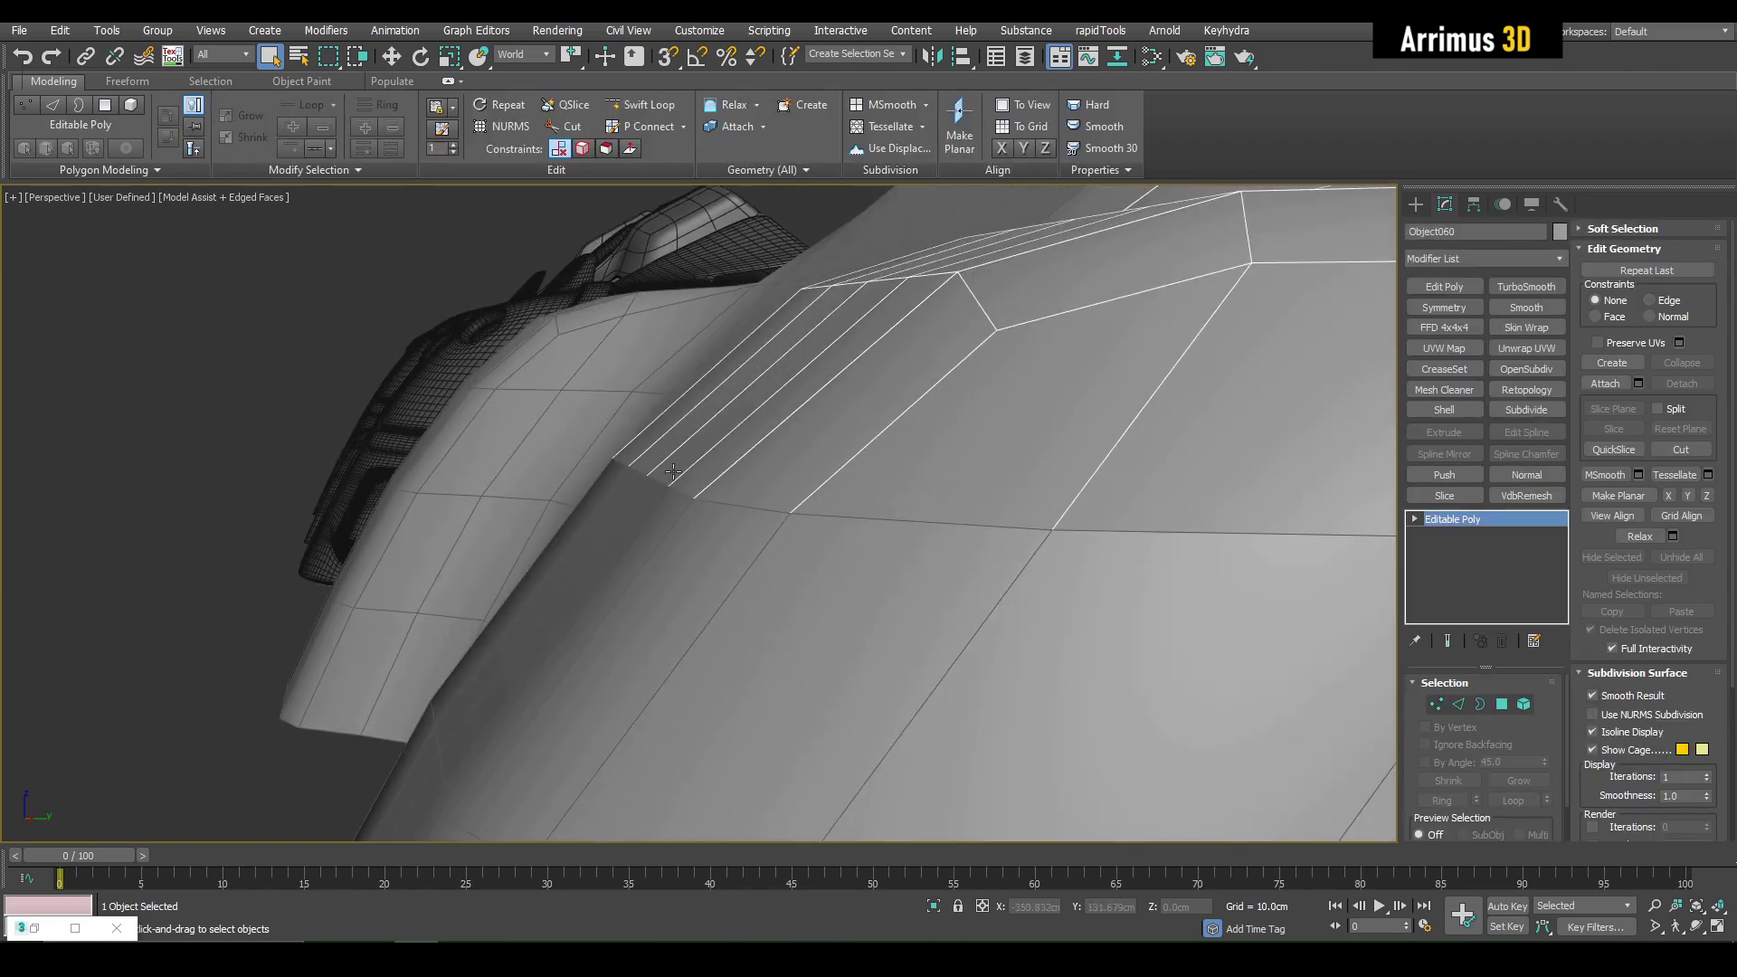
left_click(637, 522, "ctrl")
left_click(1538, 285)
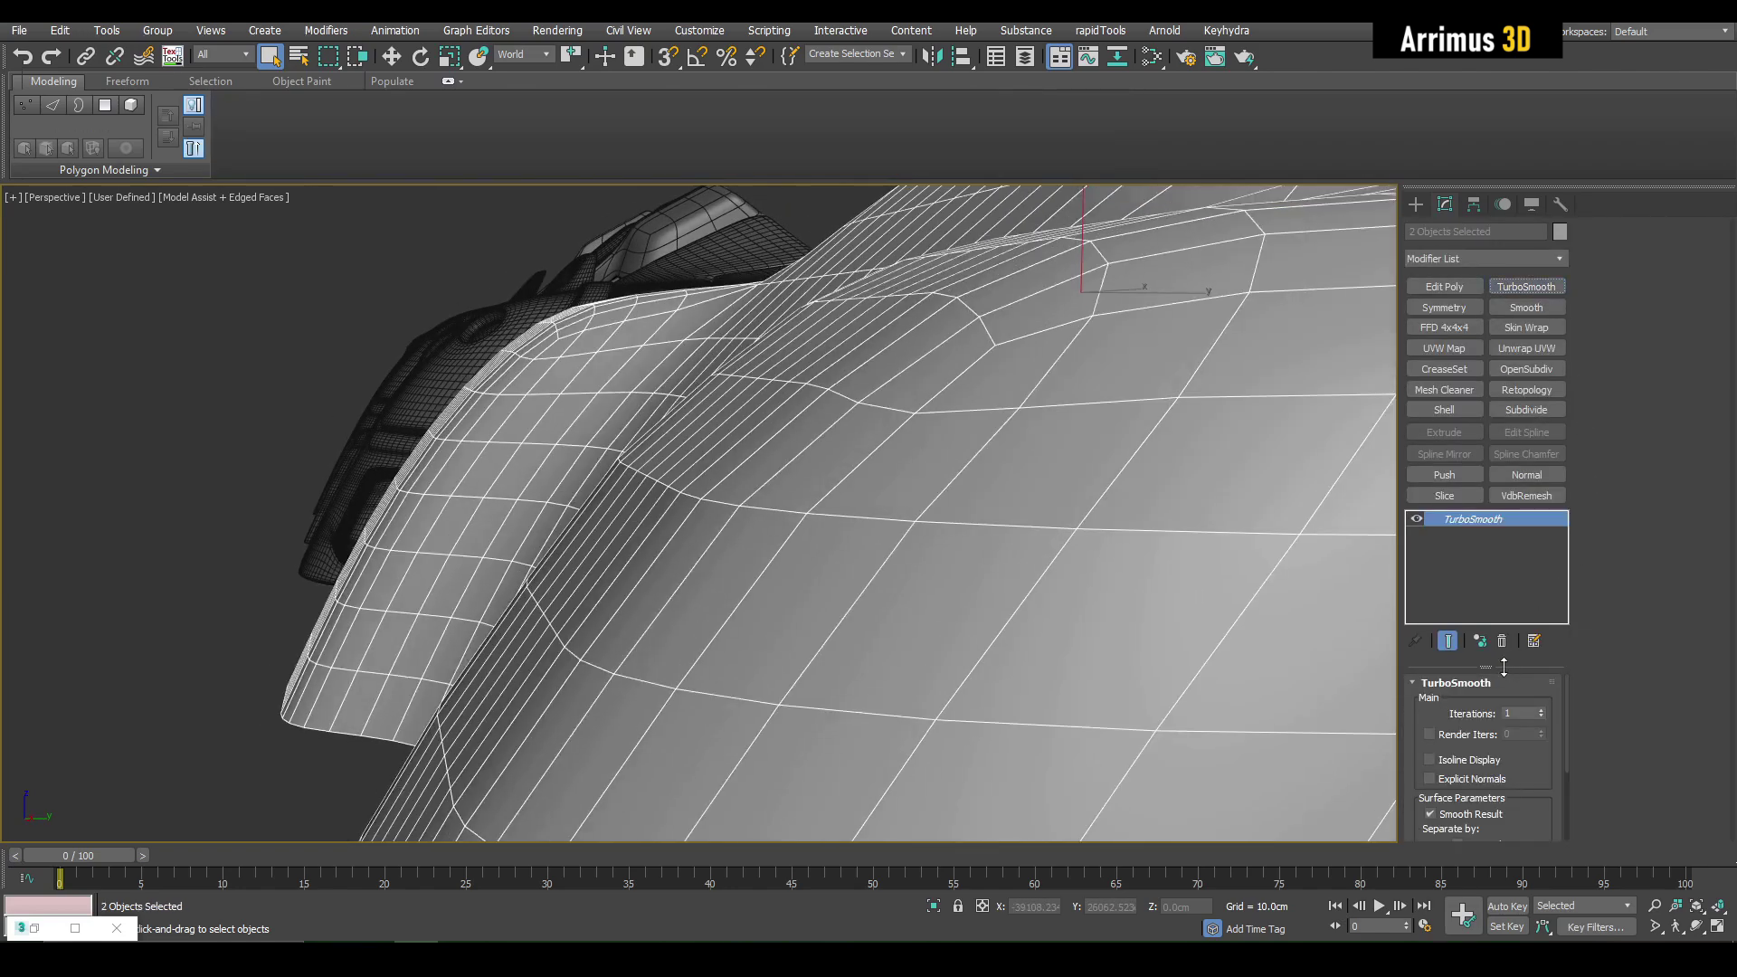
left_click(1541, 711)
scroll(872, 531, "up", 5)
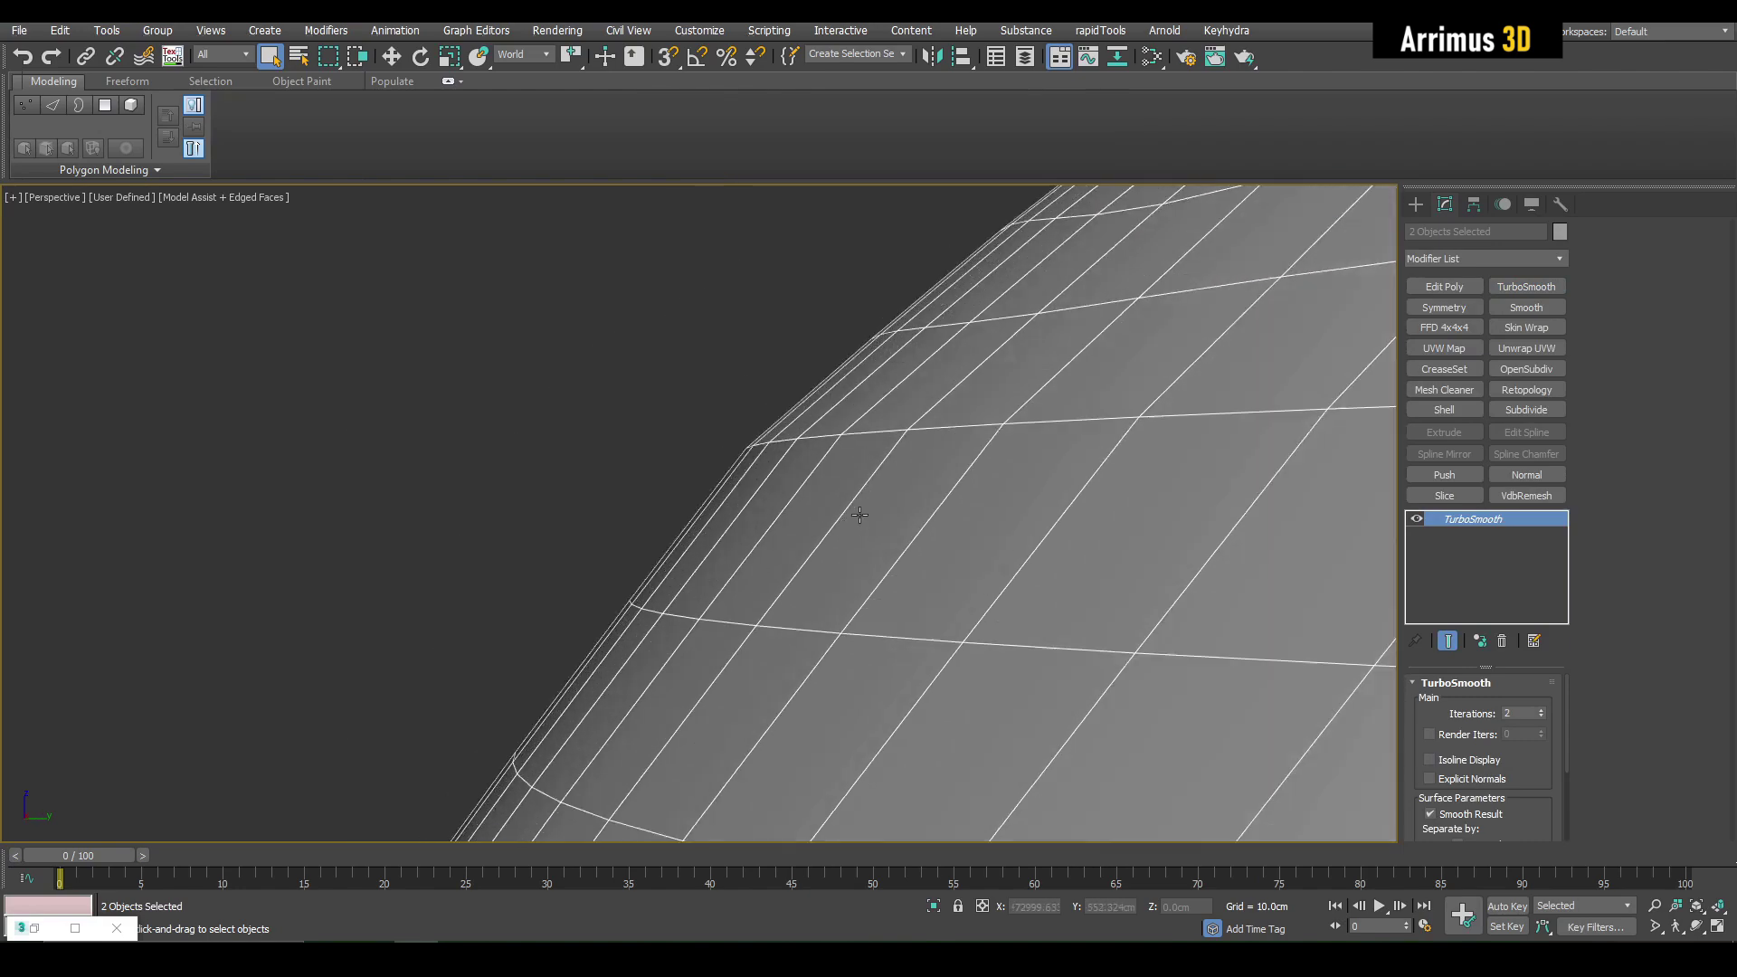
Step: Examine the seam between the smoothed upper piece and the remaining shell from several angles around the side bulge
middle_click_drag(861, 504, 1279, 551)
scroll(705, 497, "down", 2)
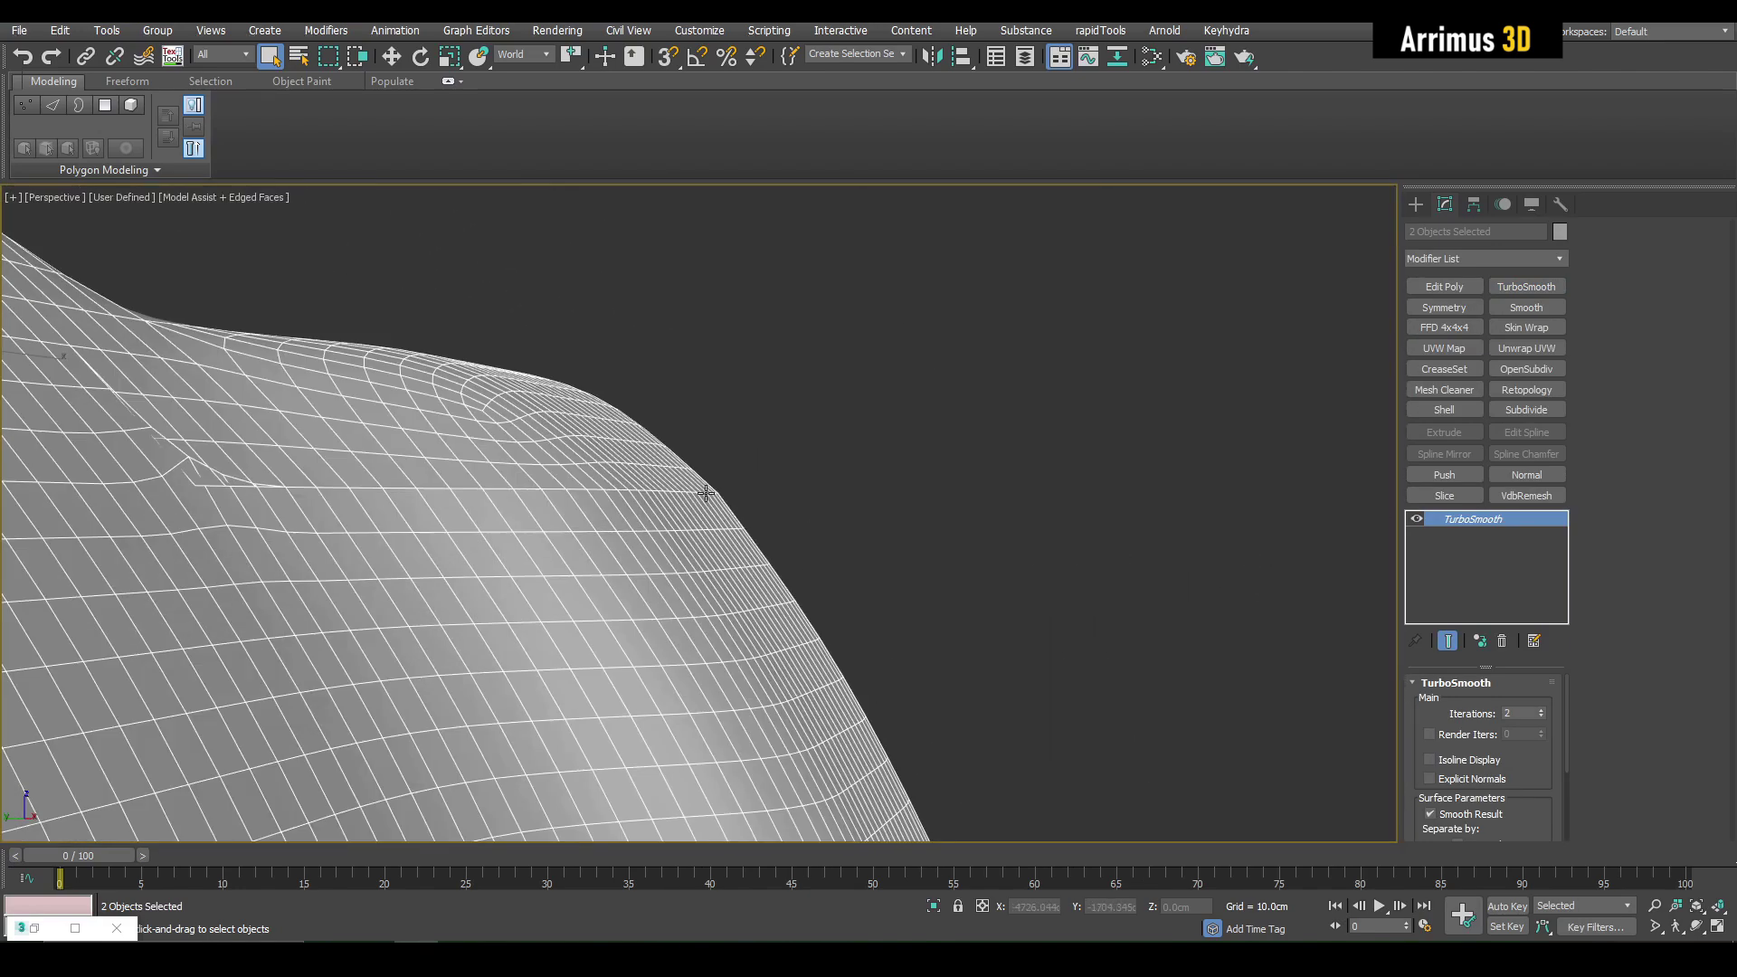
scroll(705, 497, "up", 4)
scroll(776, 496, "up", 3)
scroll(742, 492, "down", 5)
middle_click_drag(728, 502, 888, 519, "alt")
scroll(737, 497, "up", 4)
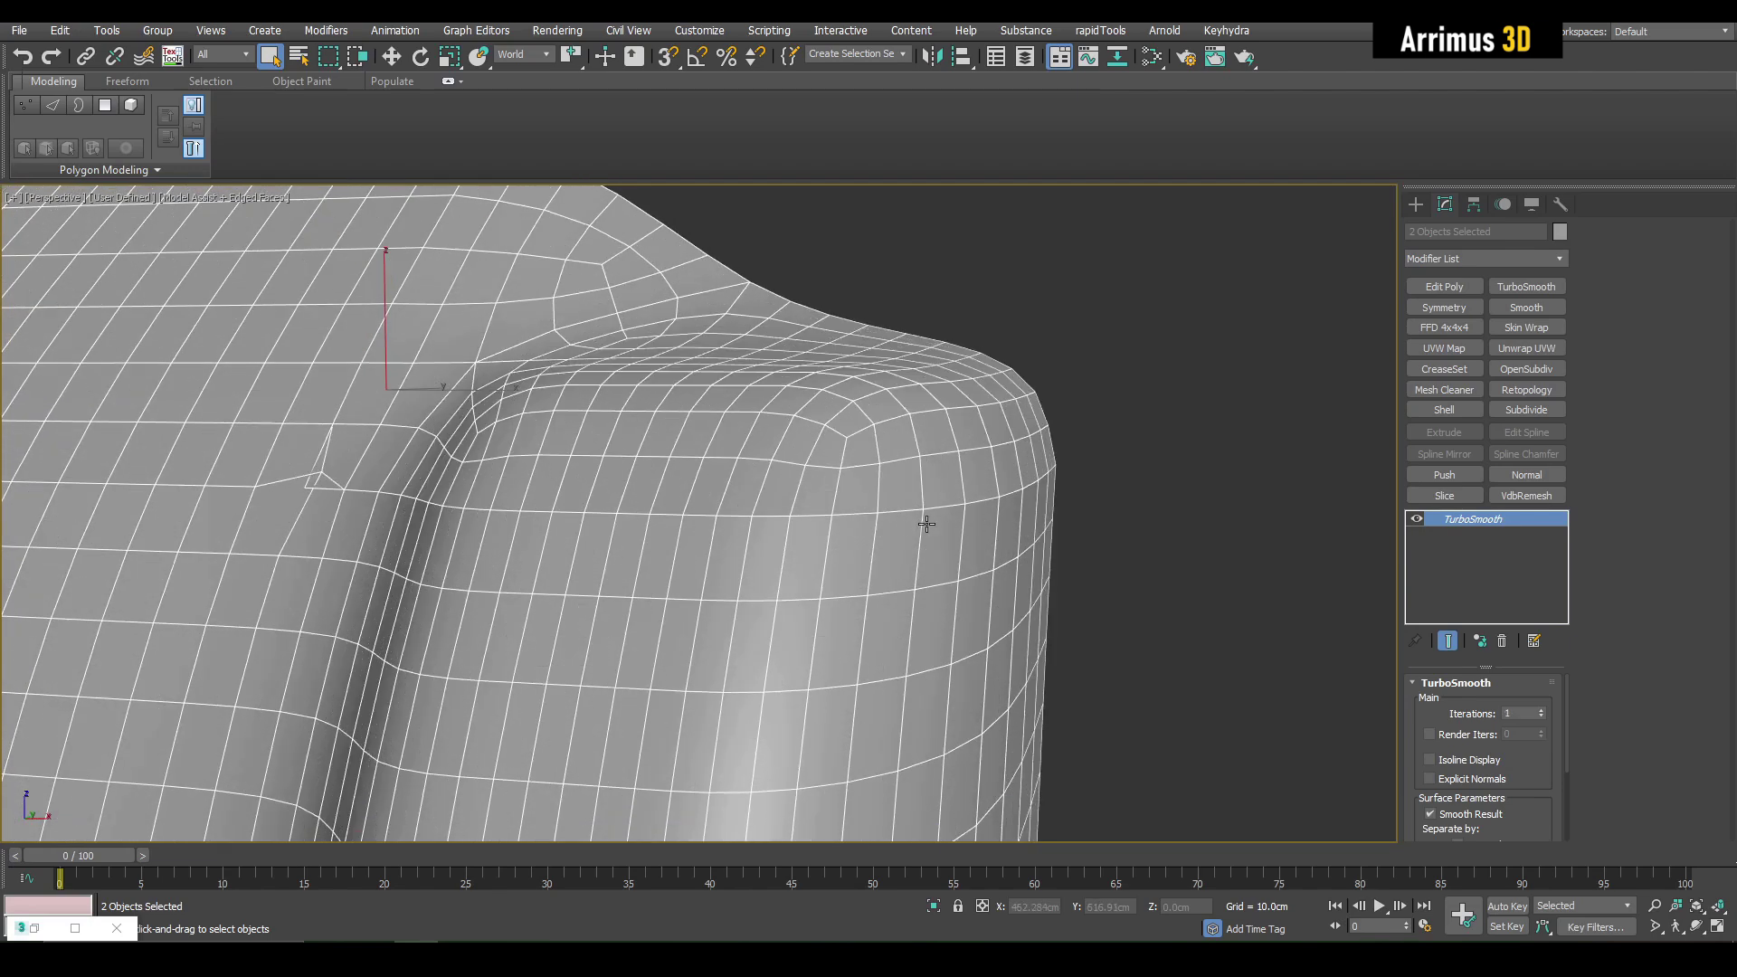
Step: Remove the shared TurboSmooth, the detached upper piece and the shell's top Edit Poly to get back to one whole shell
left_click(927, 524)
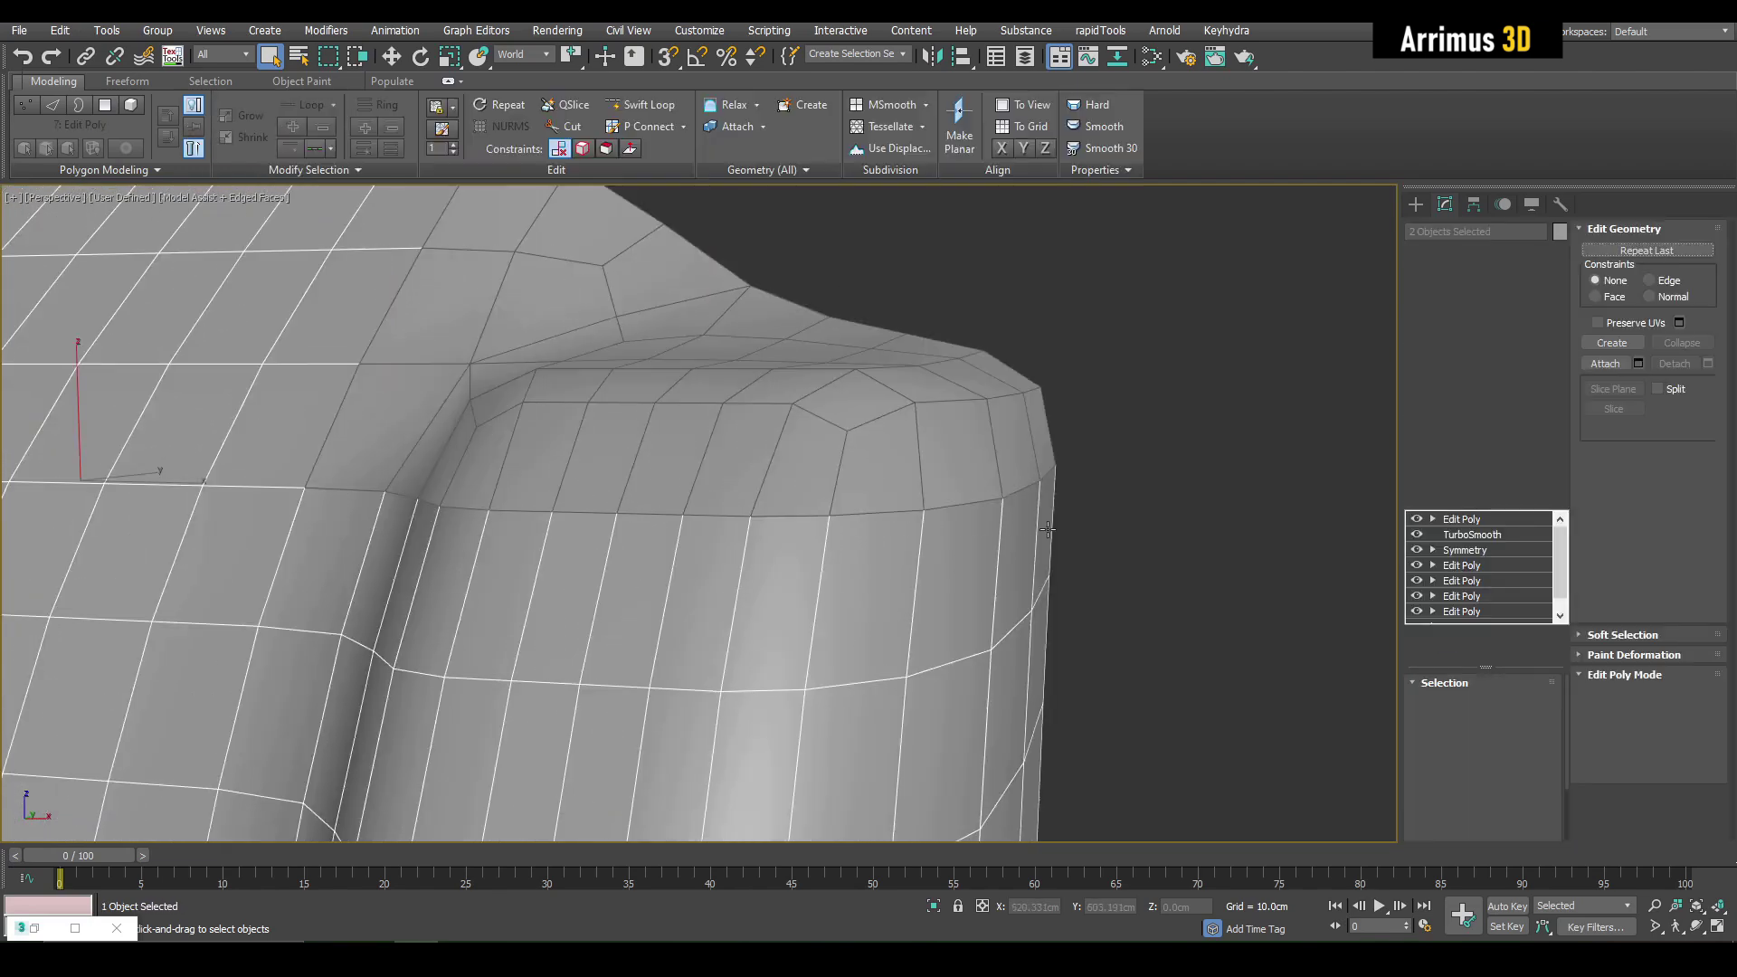
middle_click_drag(1048, 529, 1099, 530, "alt")
key("Delete")
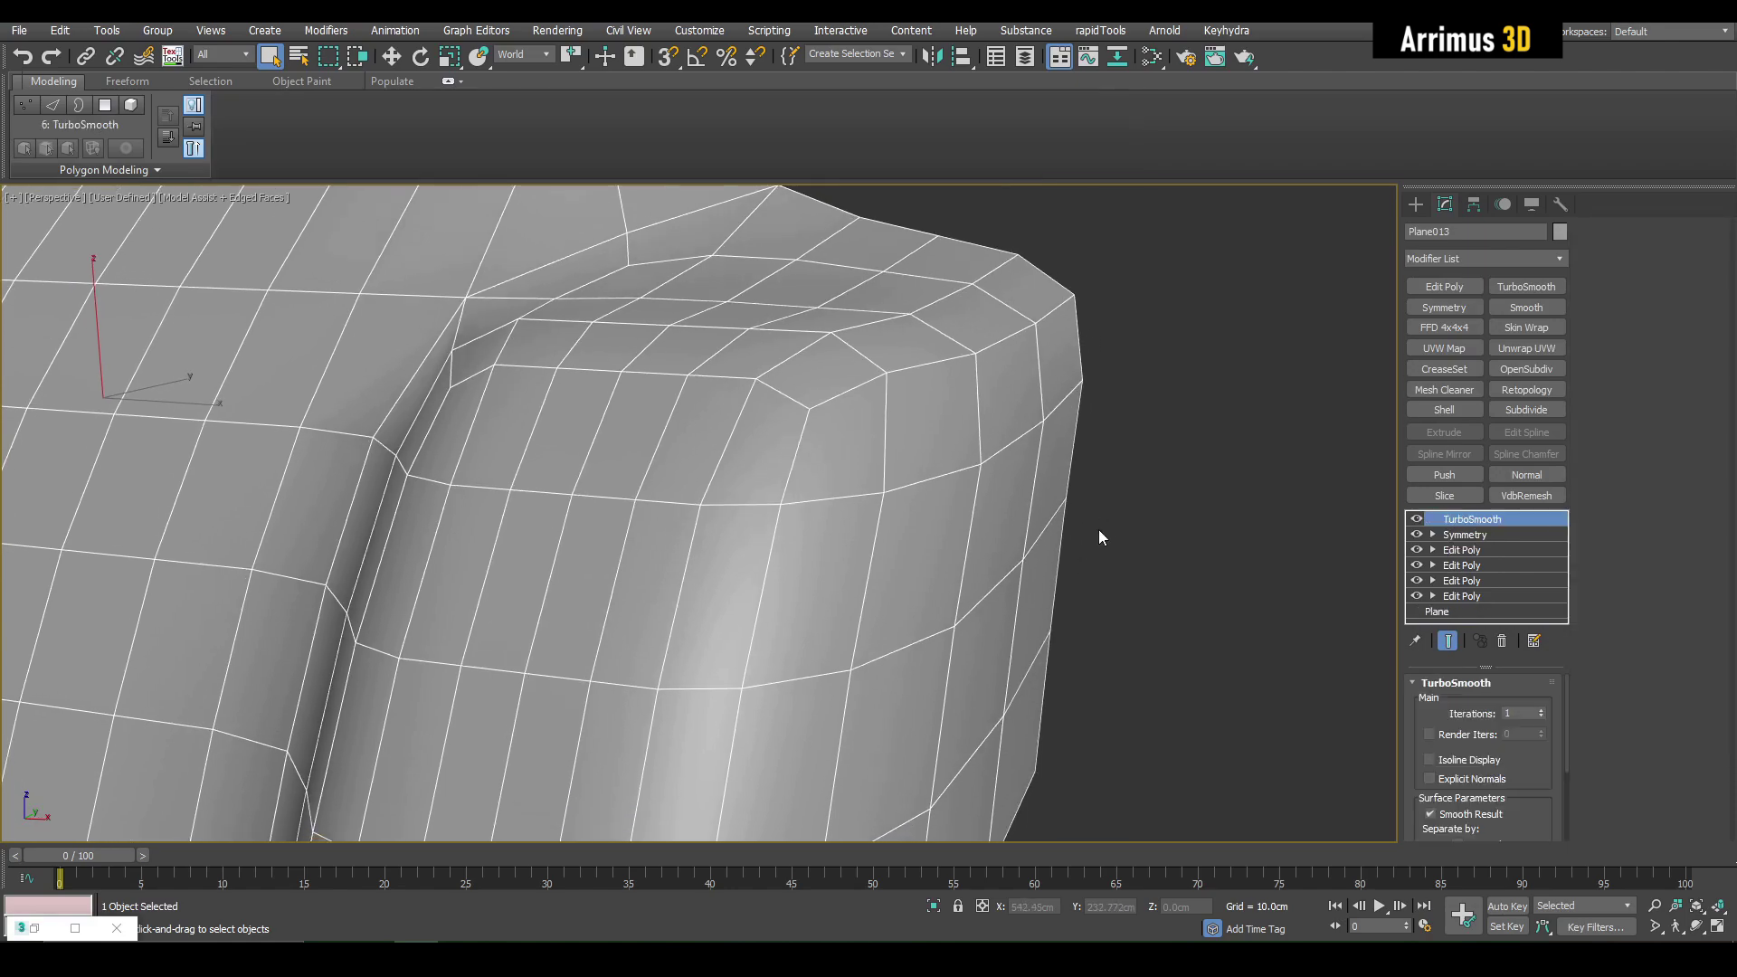
Step: Compare the base shell at 2 and 3 TurboSmooth iterations, leaving it set to 2
left_click(1542, 711)
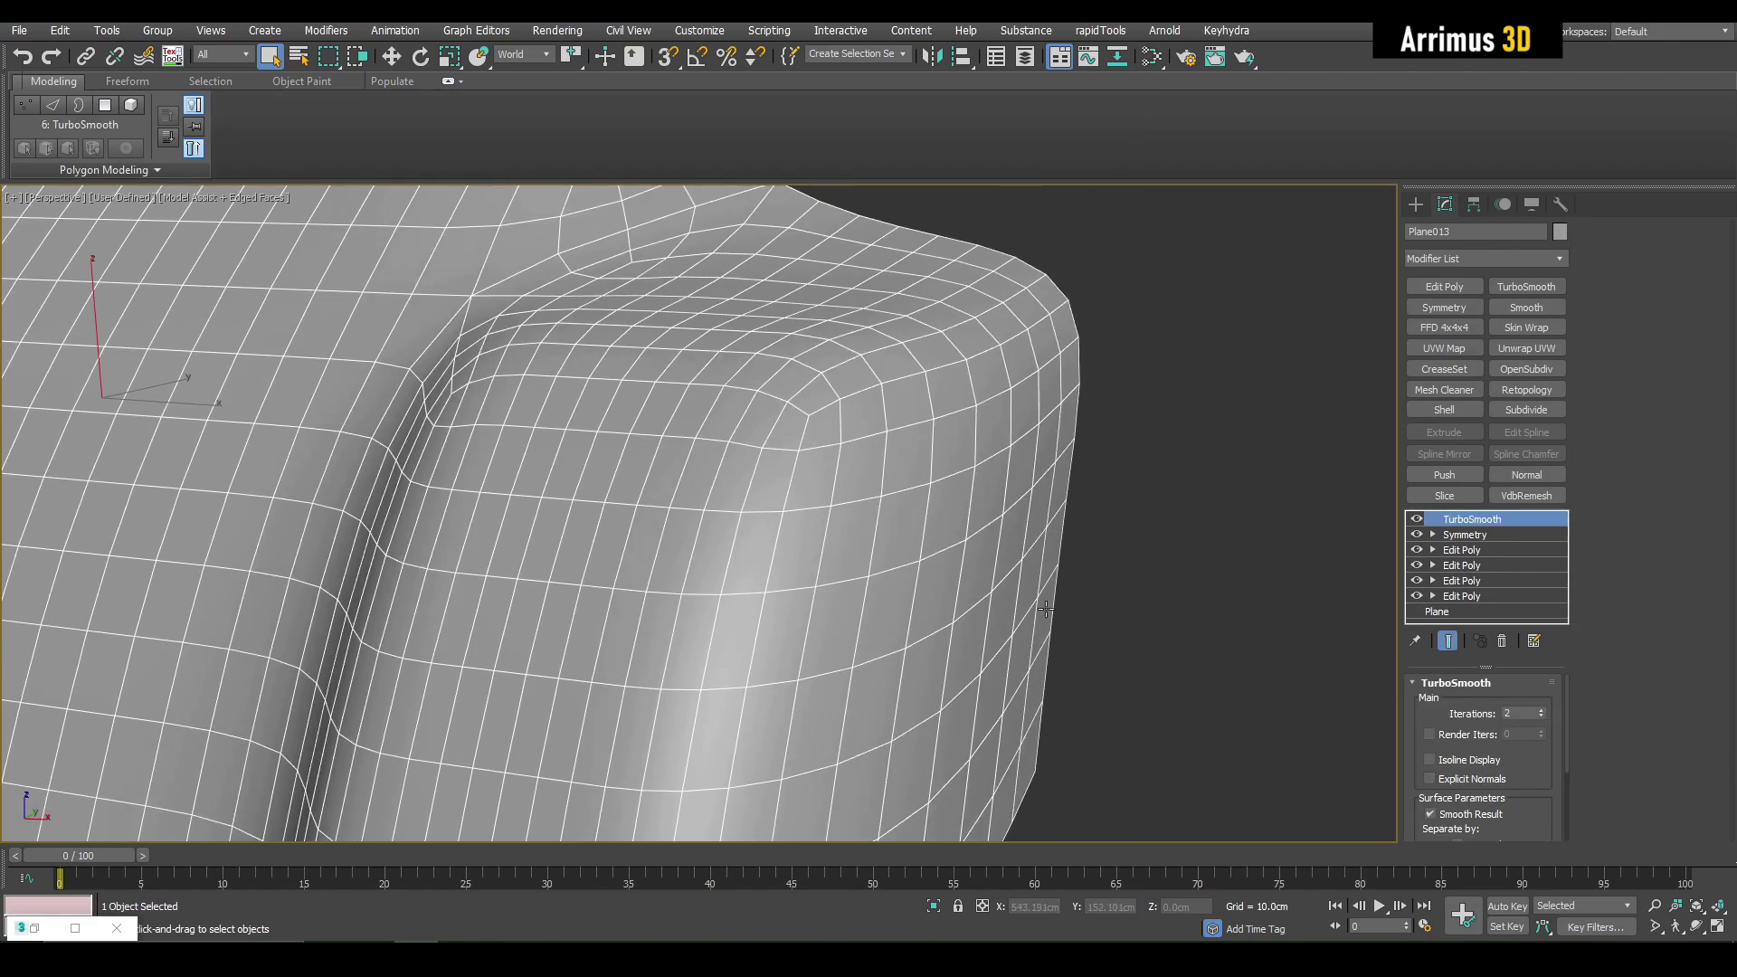
middle_click_drag(837, 629, 1181, 606, "alt")
left_click(1543, 709)
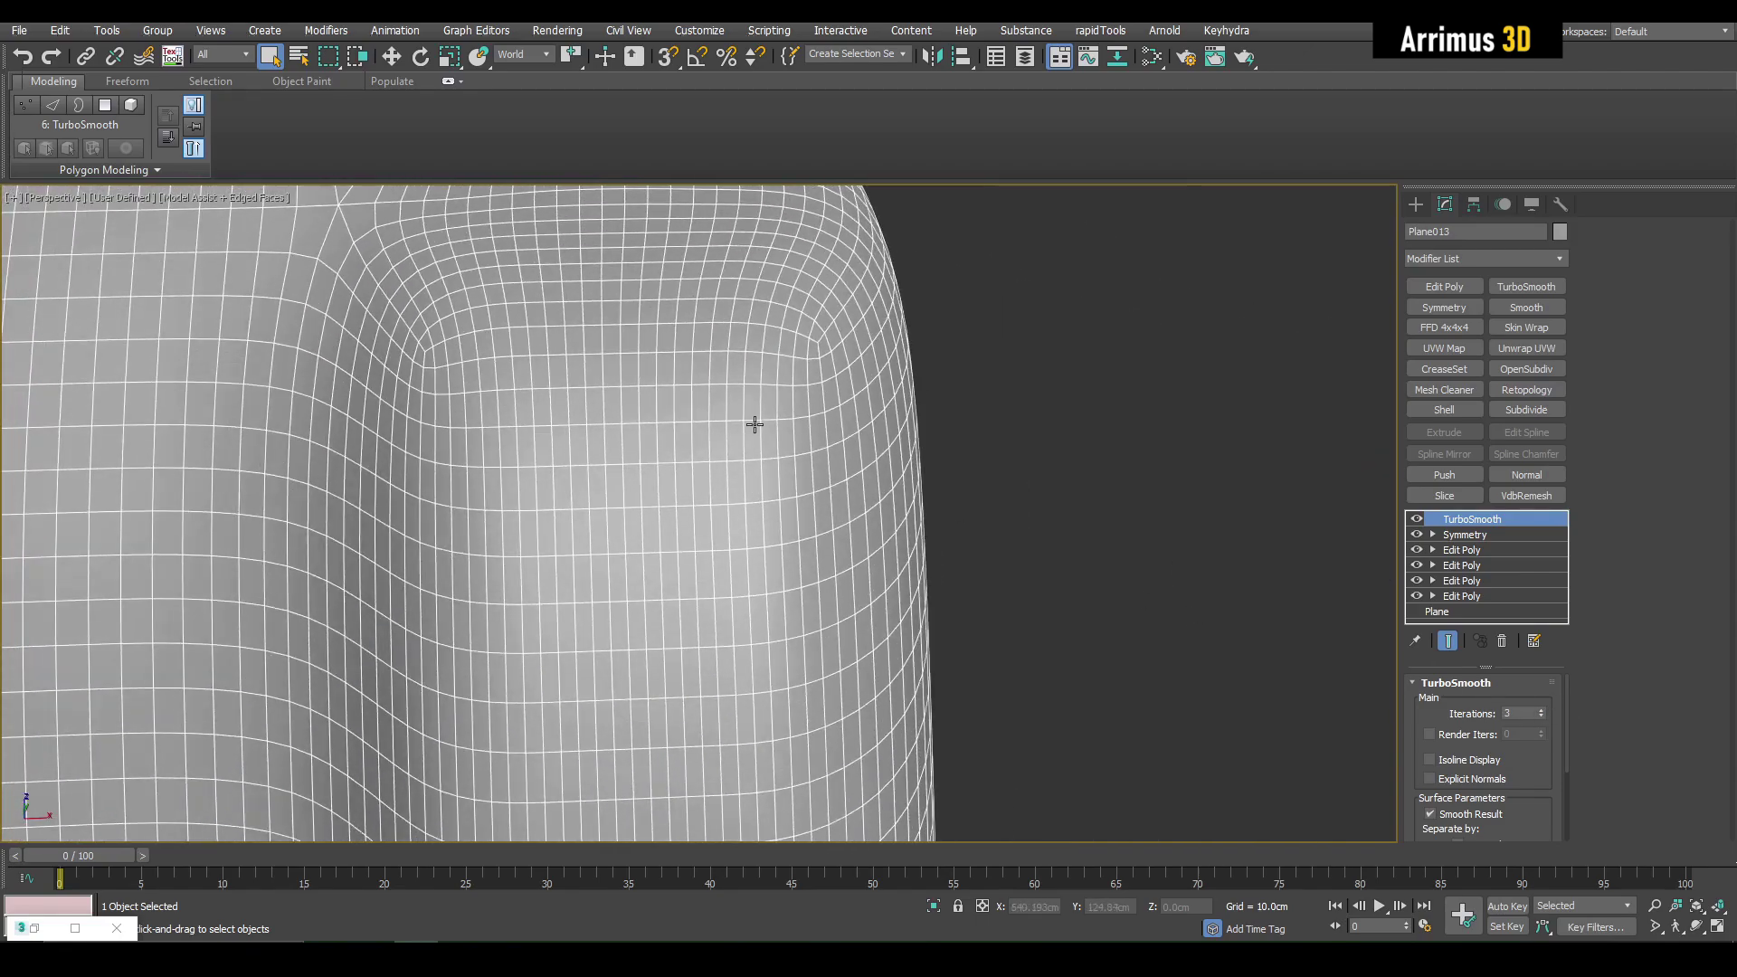
middle_click_drag(755, 425, 729, 489, "alt")
left_click(1543, 716)
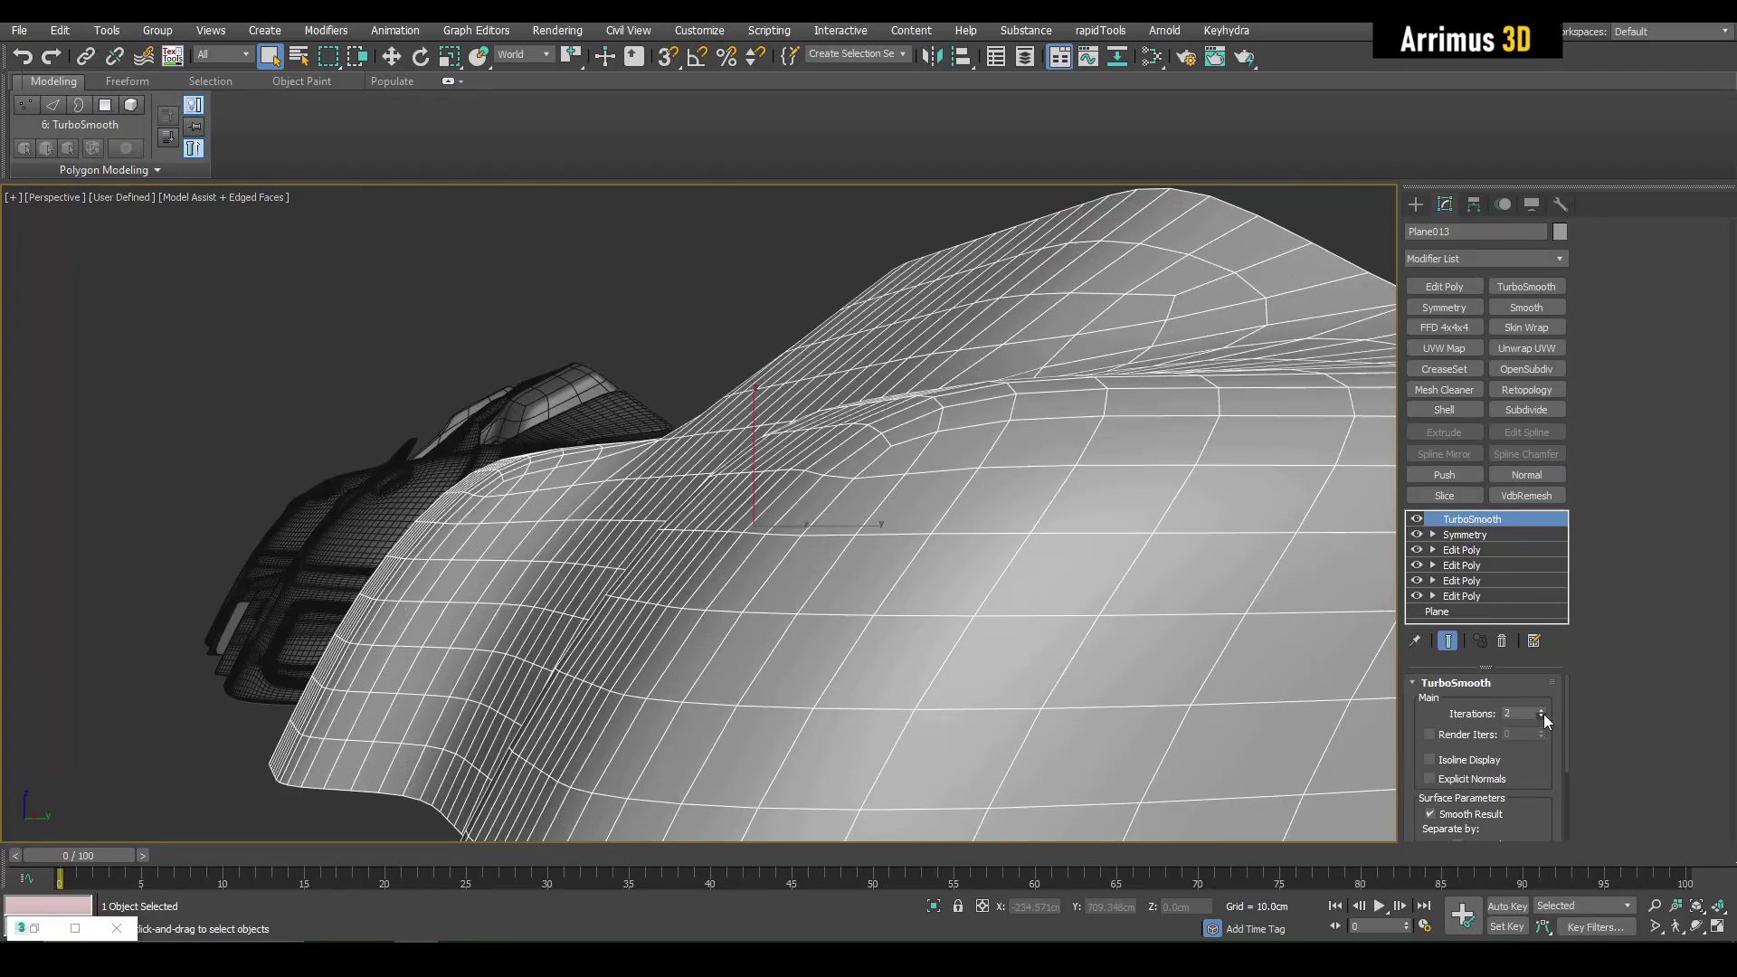
middle_click_drag(1361, 654, 869, 488, "alt")
middle_click_drag(869, 489, 1081, 489)
scroll(1083, 488, "down", 3)
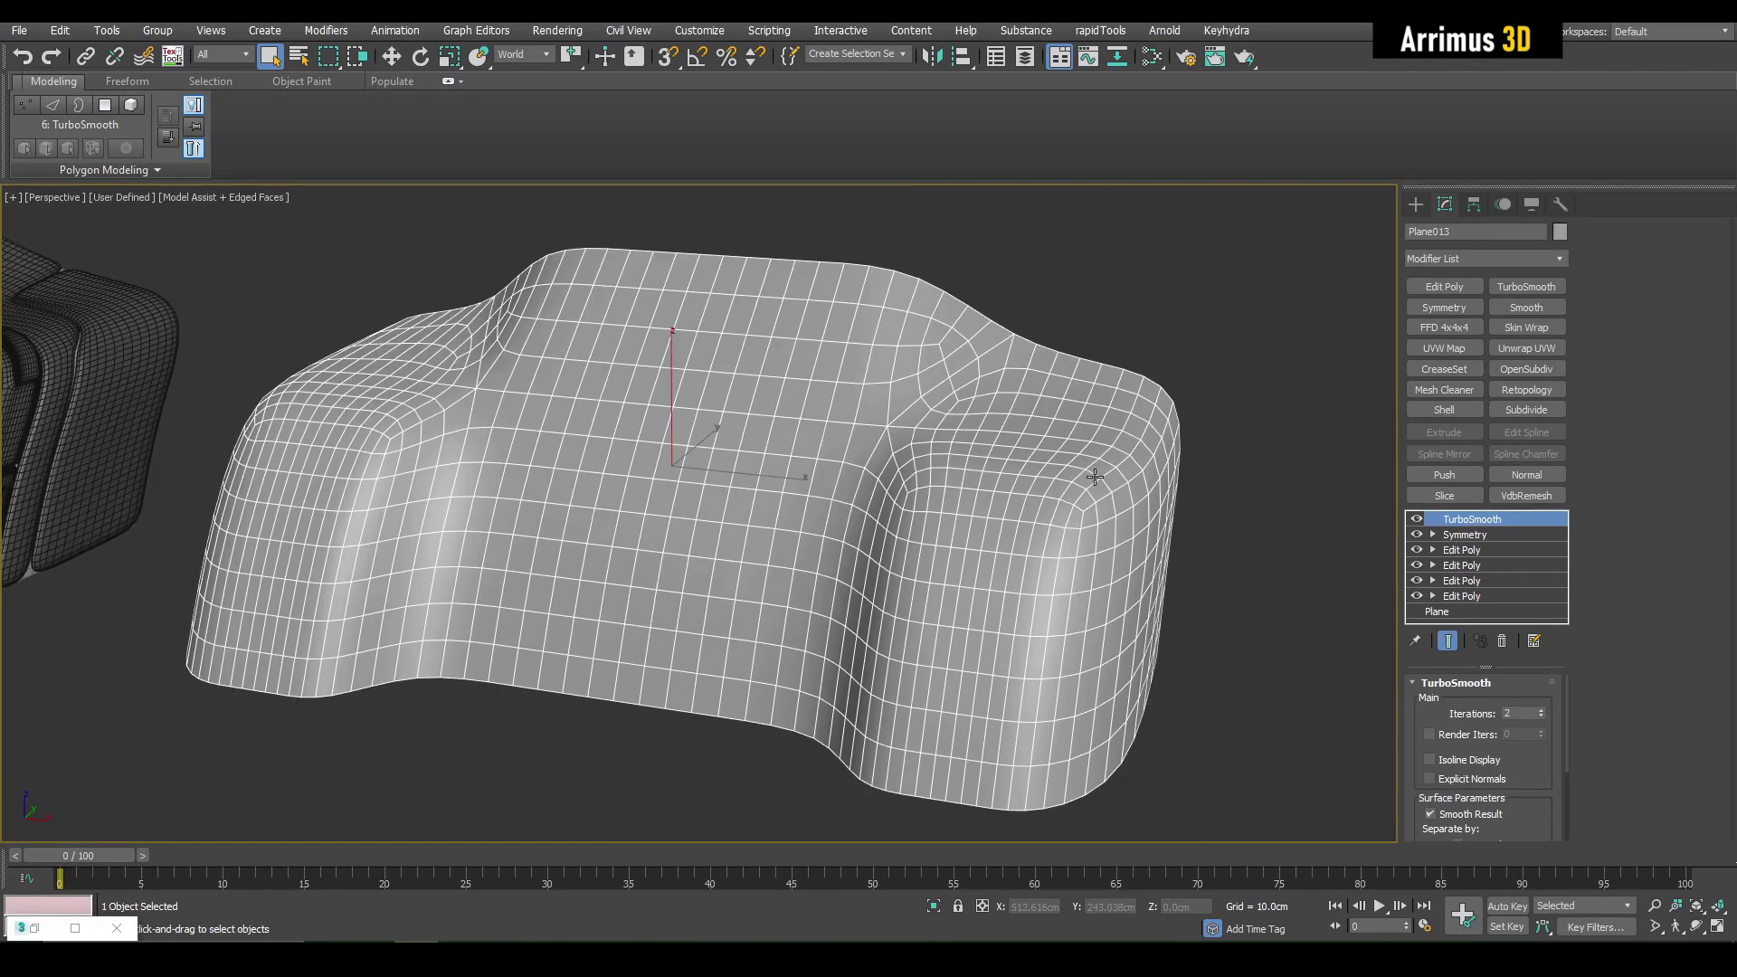
Step: Add an Edit Poly modifier above TurboSmooth and delete all polygons of one symmetric half of the shell
key("4")
middle_click_drag(672, 406, 724, 397, "alt")
scroll(724, 396, "down", 3)
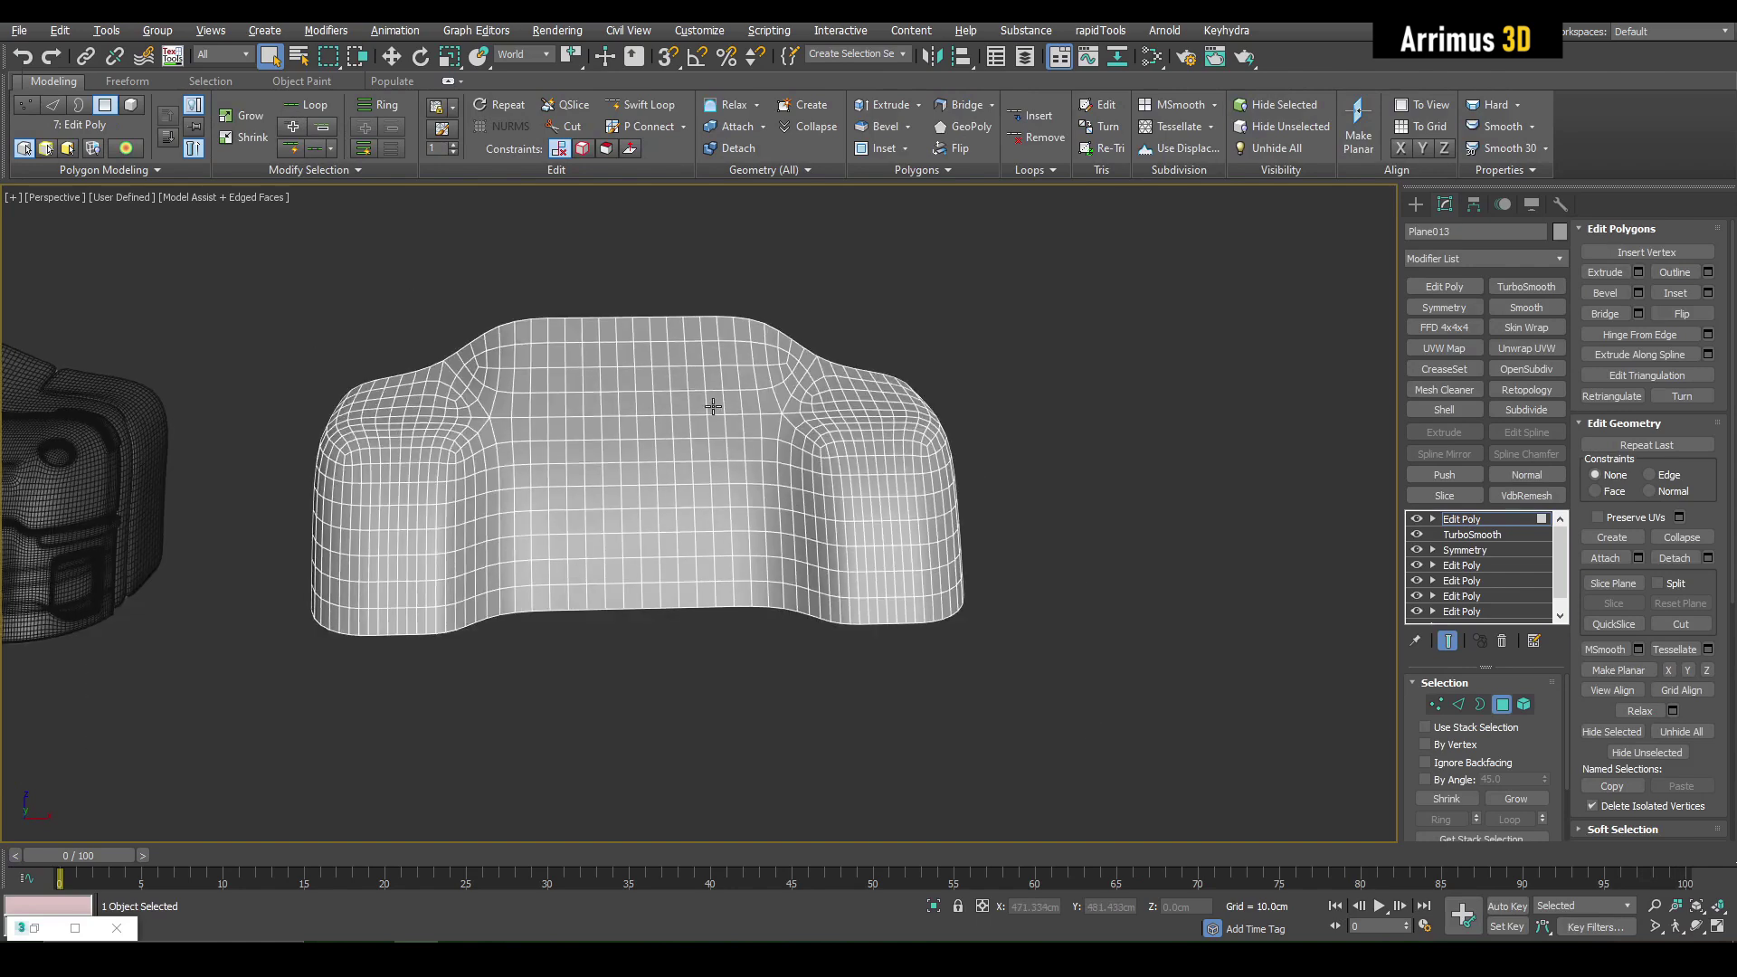
mouse_move(594, 638)
left_mouse_down()
mouse_move(632, 666)
mouse_move(620, 650)
left_mouse_up()
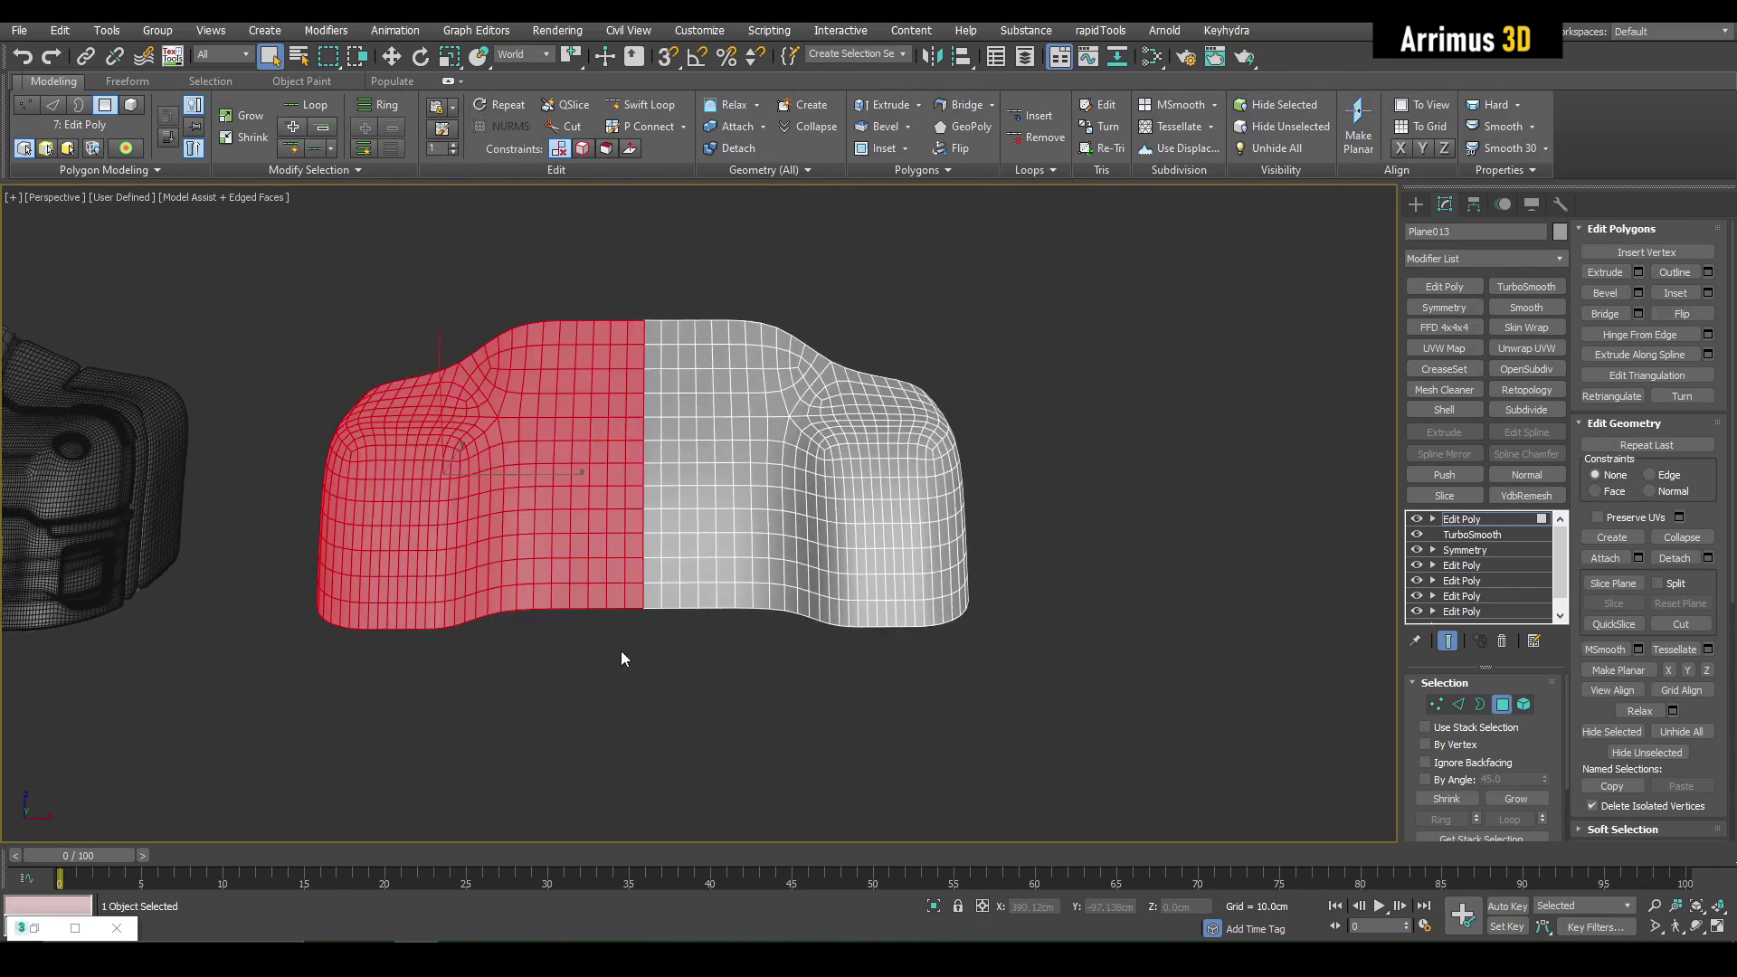
key("Delete")
key("z")
key("4")
middle_click_drag(827, 468, 790, 507, "alt")
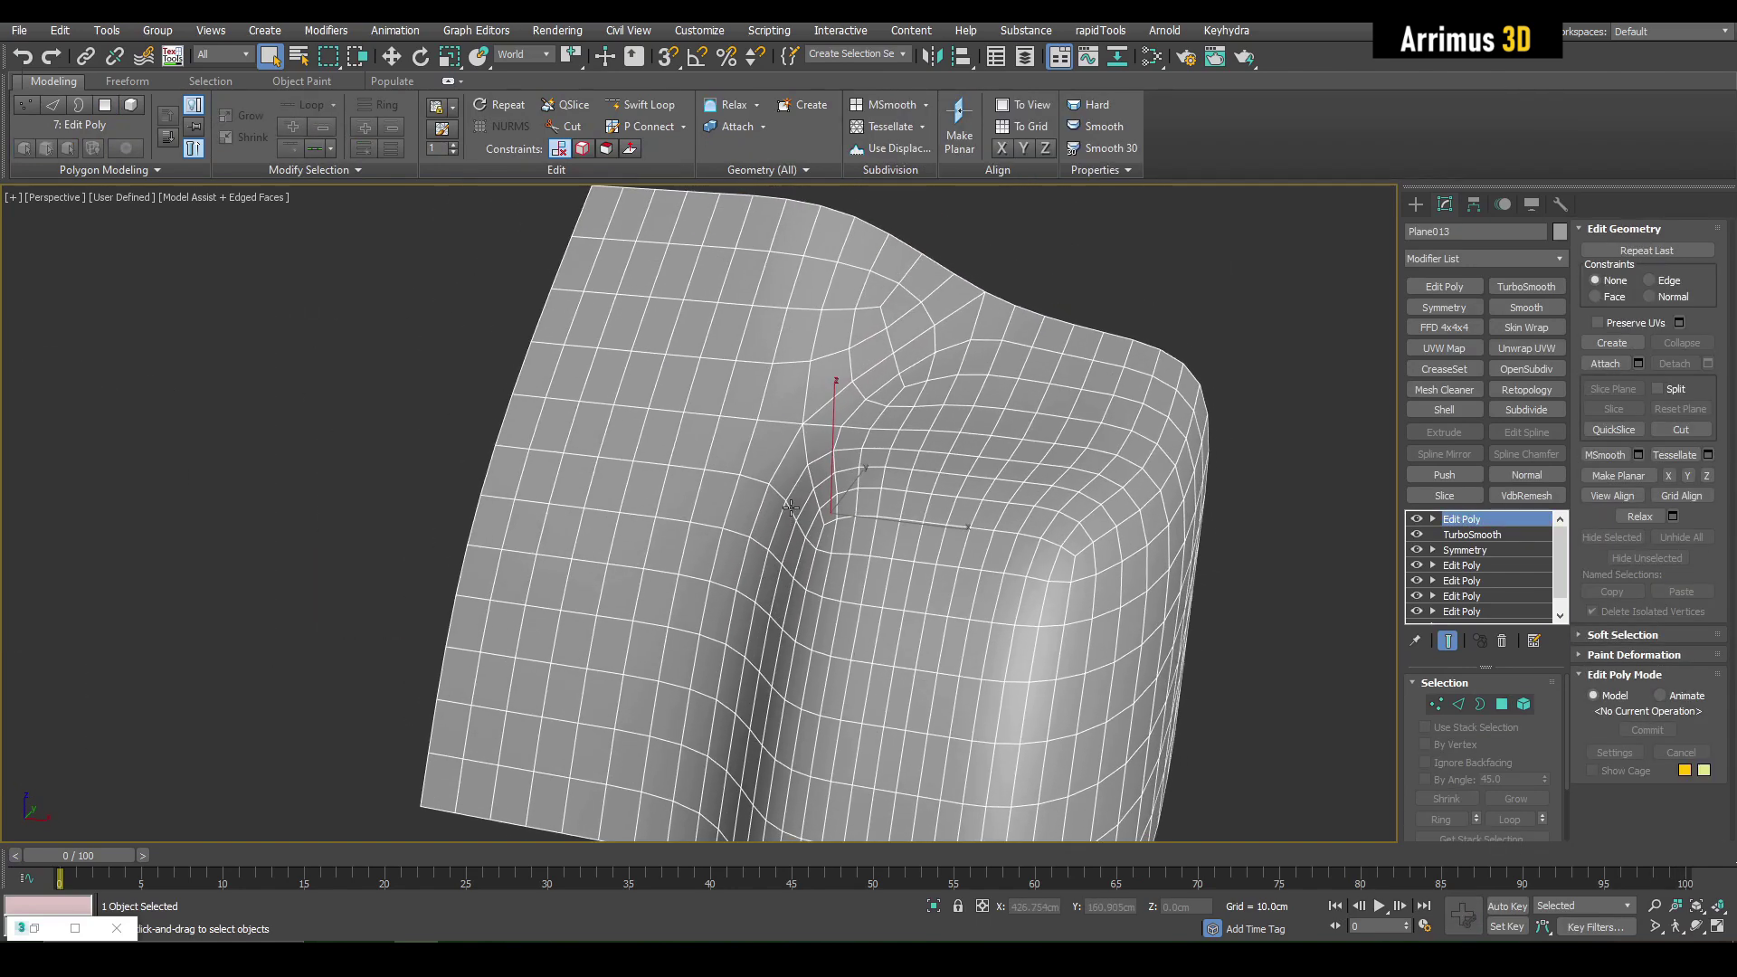
Step: Add another Edit Poly and try a 0.5 cm, one-segment chamfer on the edge loop crossing the upper front and bulge
key("2")
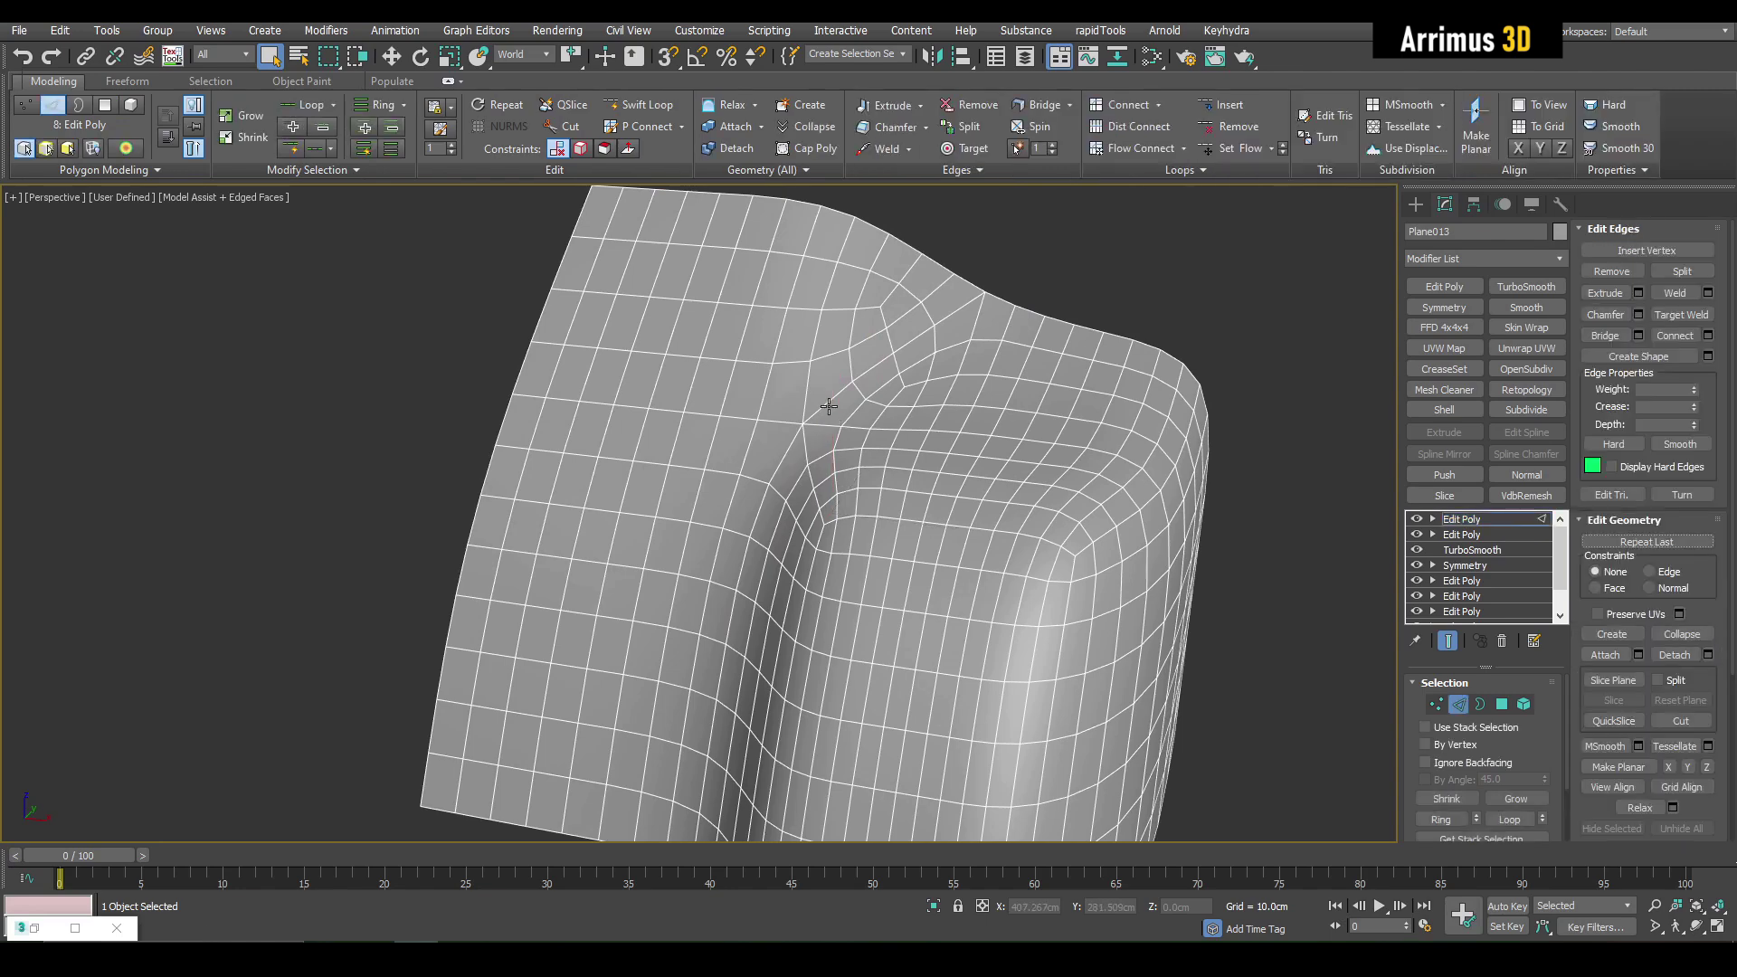
double_click(828, 406)
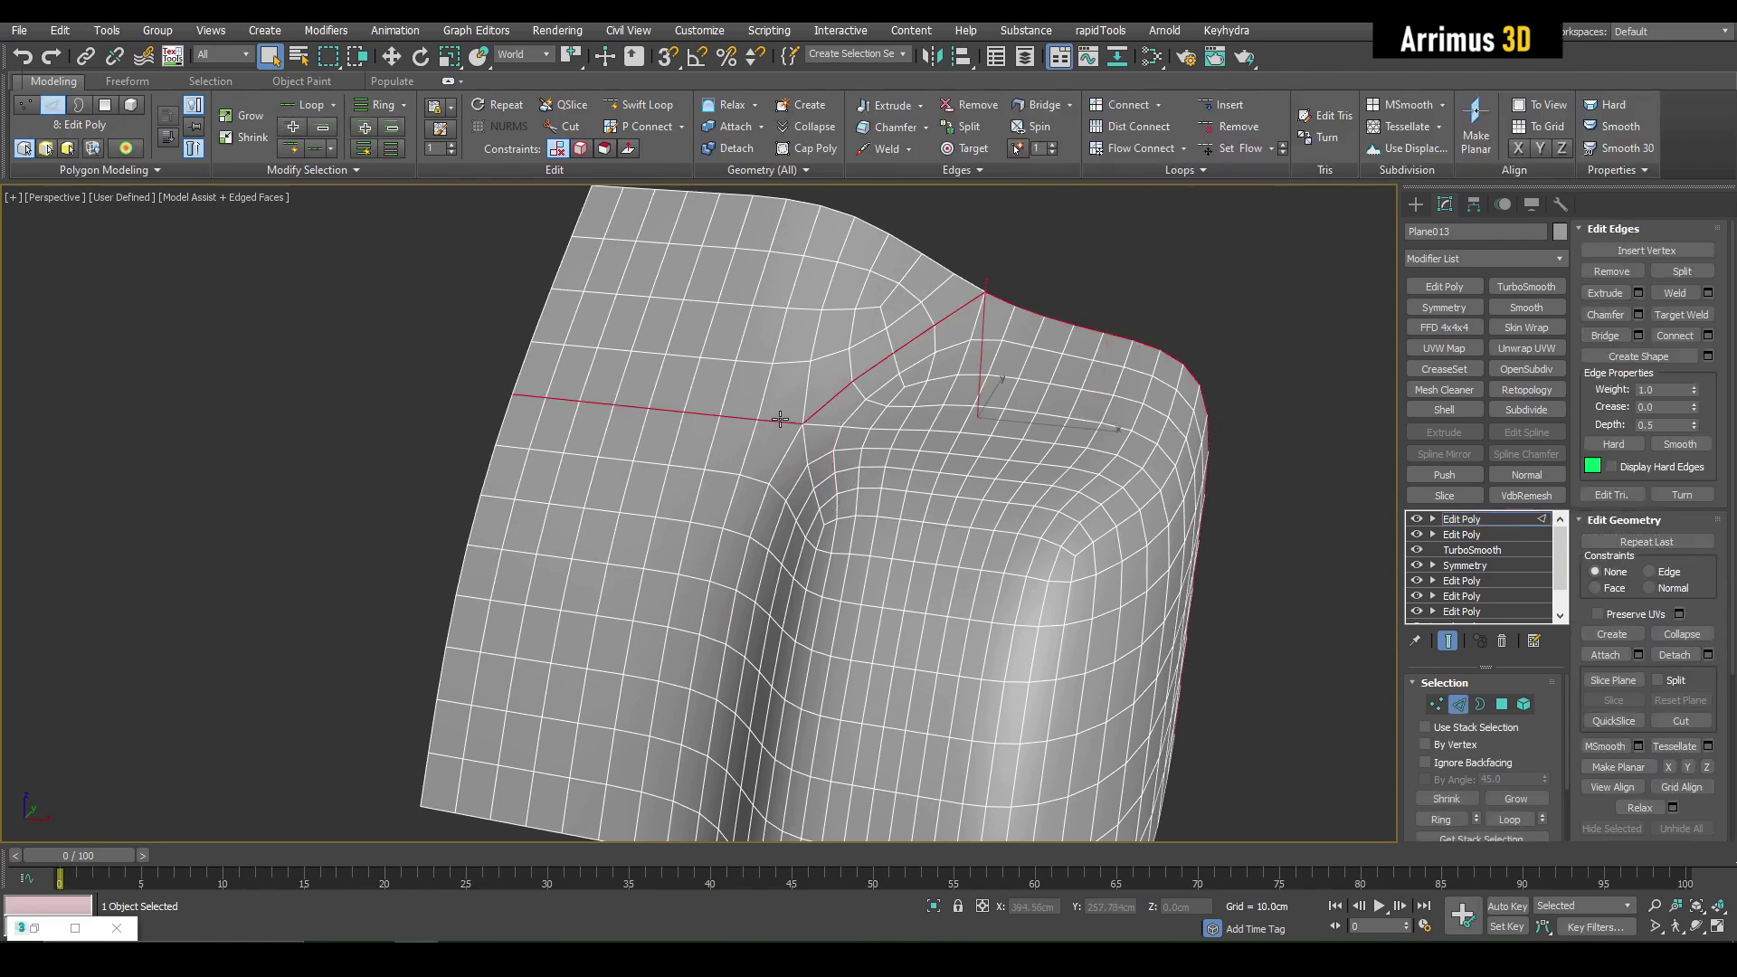
scroll(780, 420, "up", 5)
left_click(1638, 314)
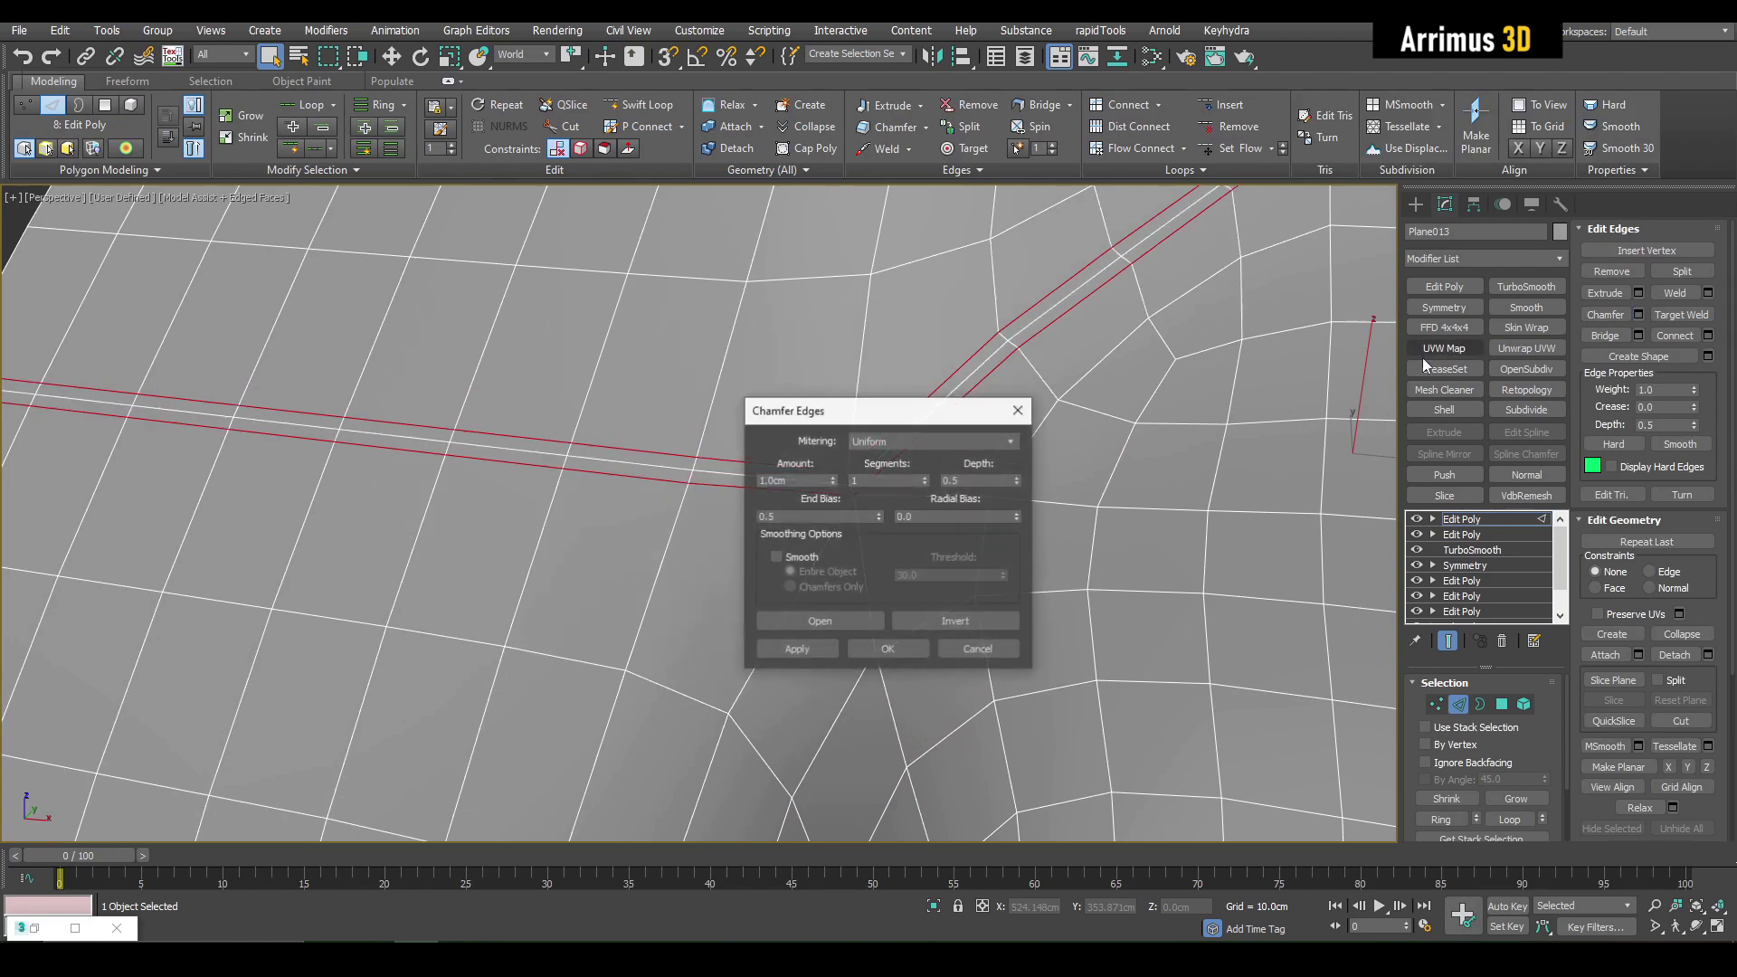
left_click_drag(901, 416, 1169, 529)
scroll(1118, 443, "up", 3)
scroll(883, 485, "down", 2)
middle_click_drag(883, 485, 868, 550)
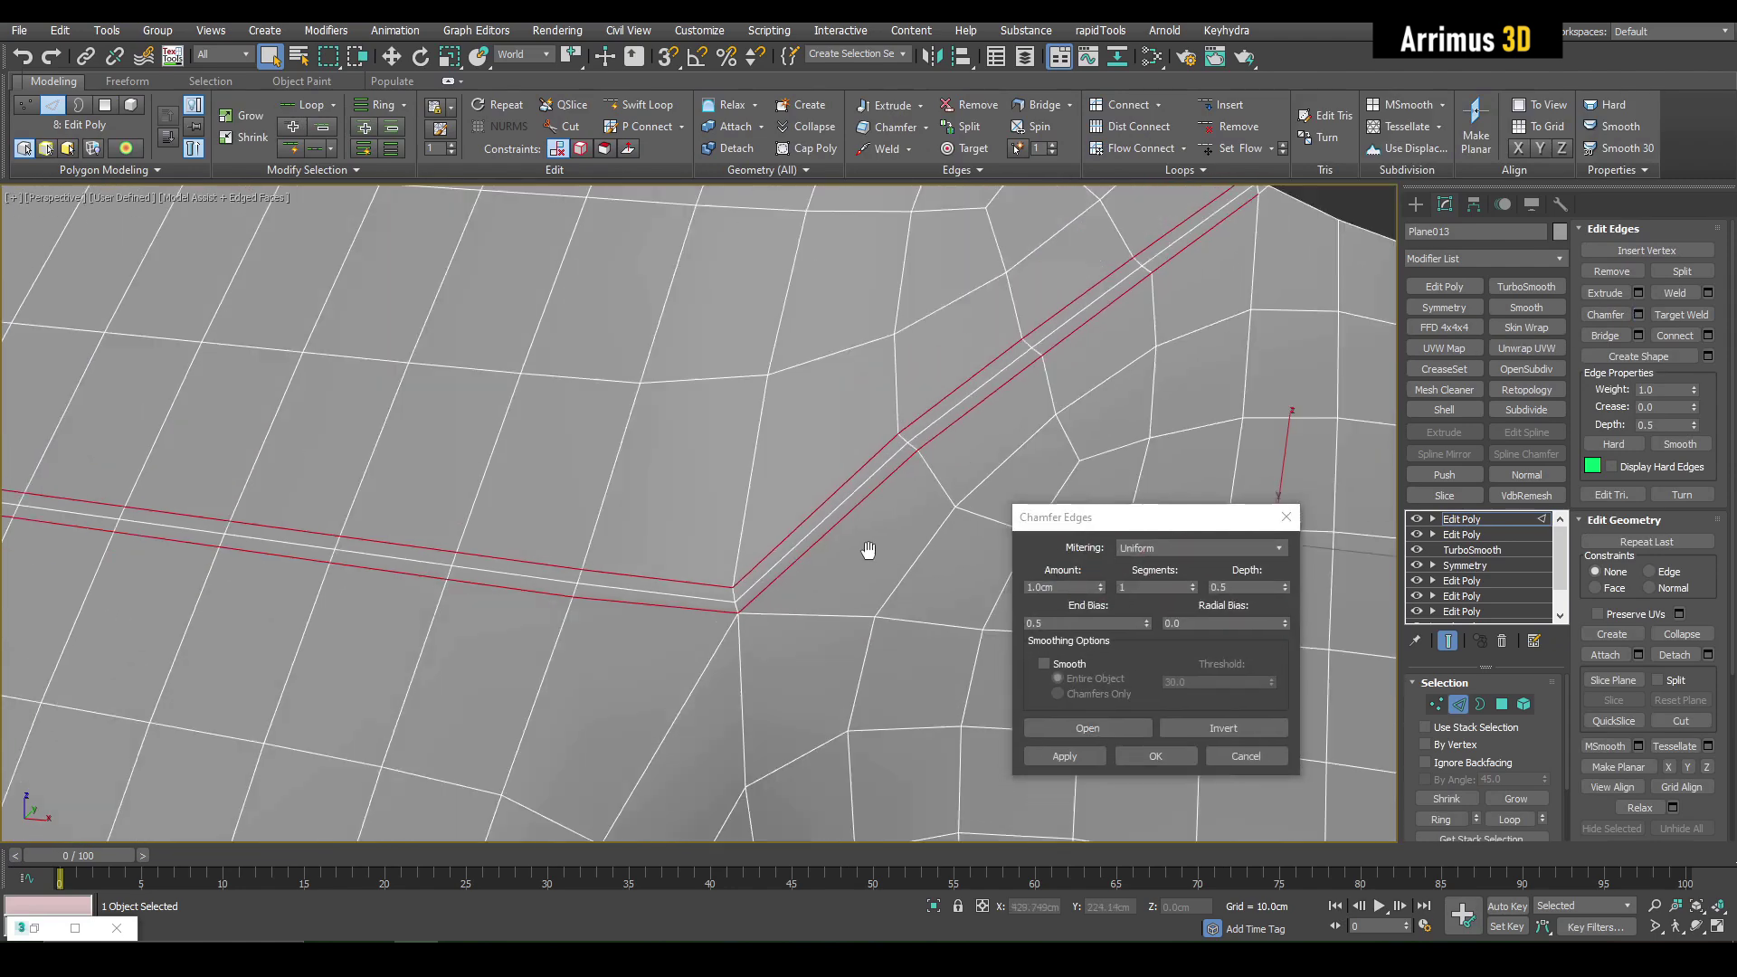
left_click_drag(1098, 588, 1124, 631)
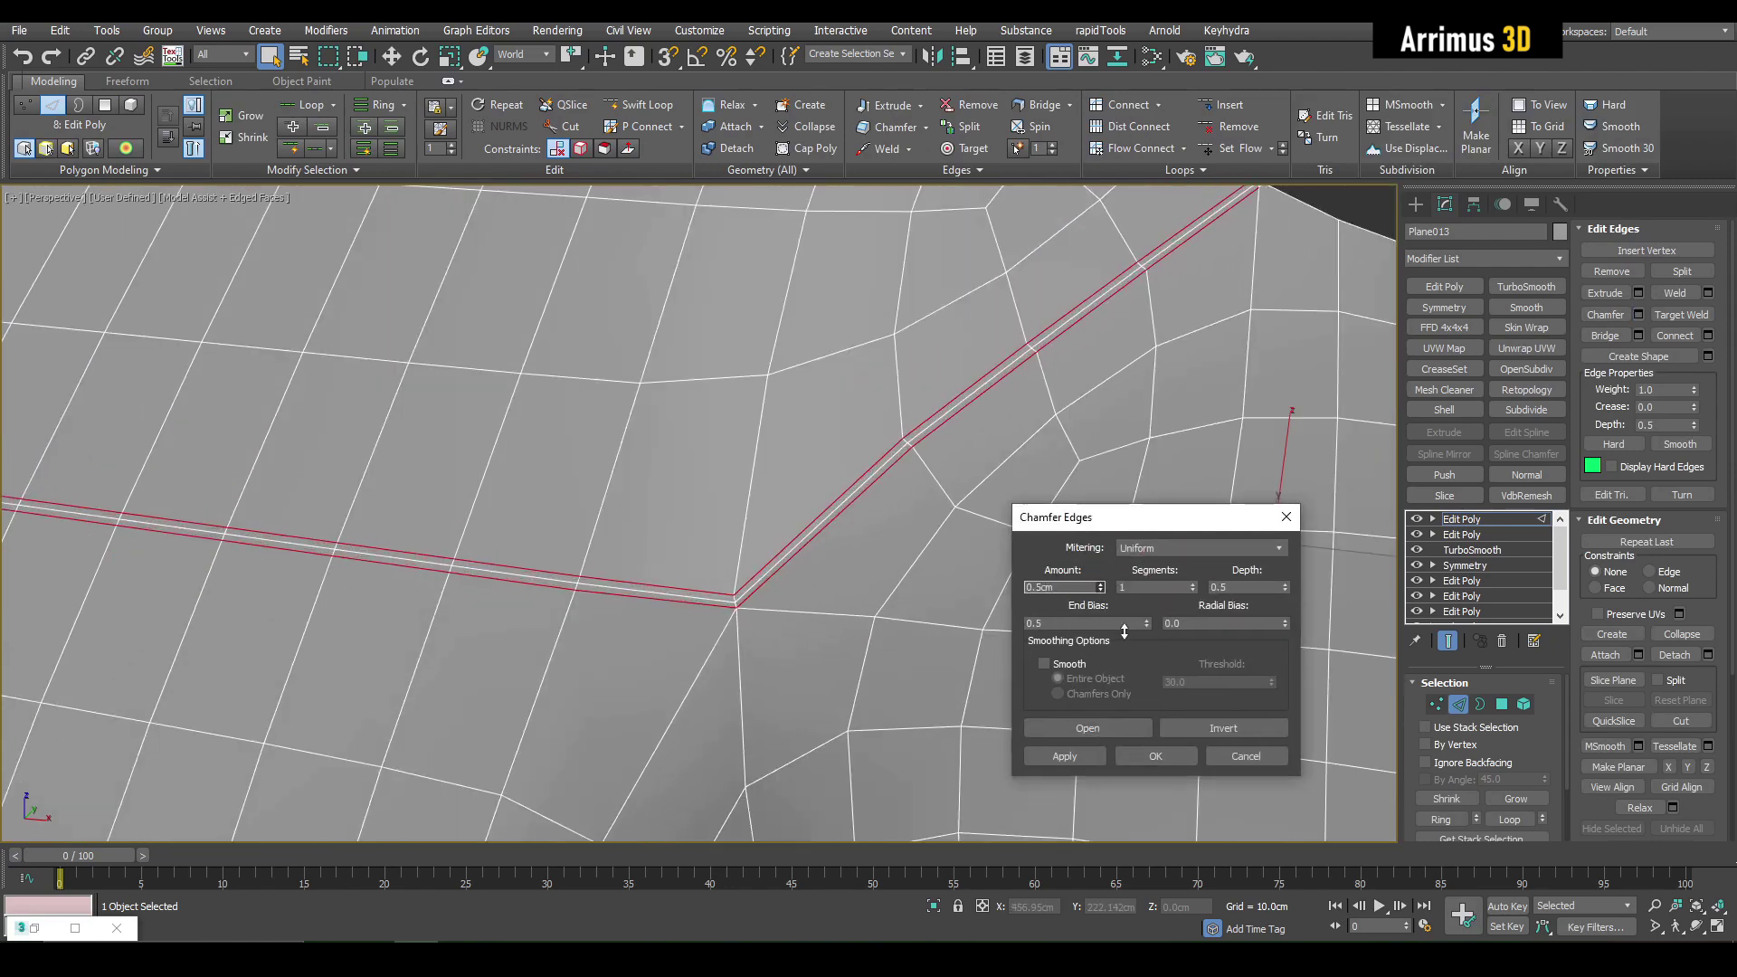
scroll(984, 537, "down", 3)
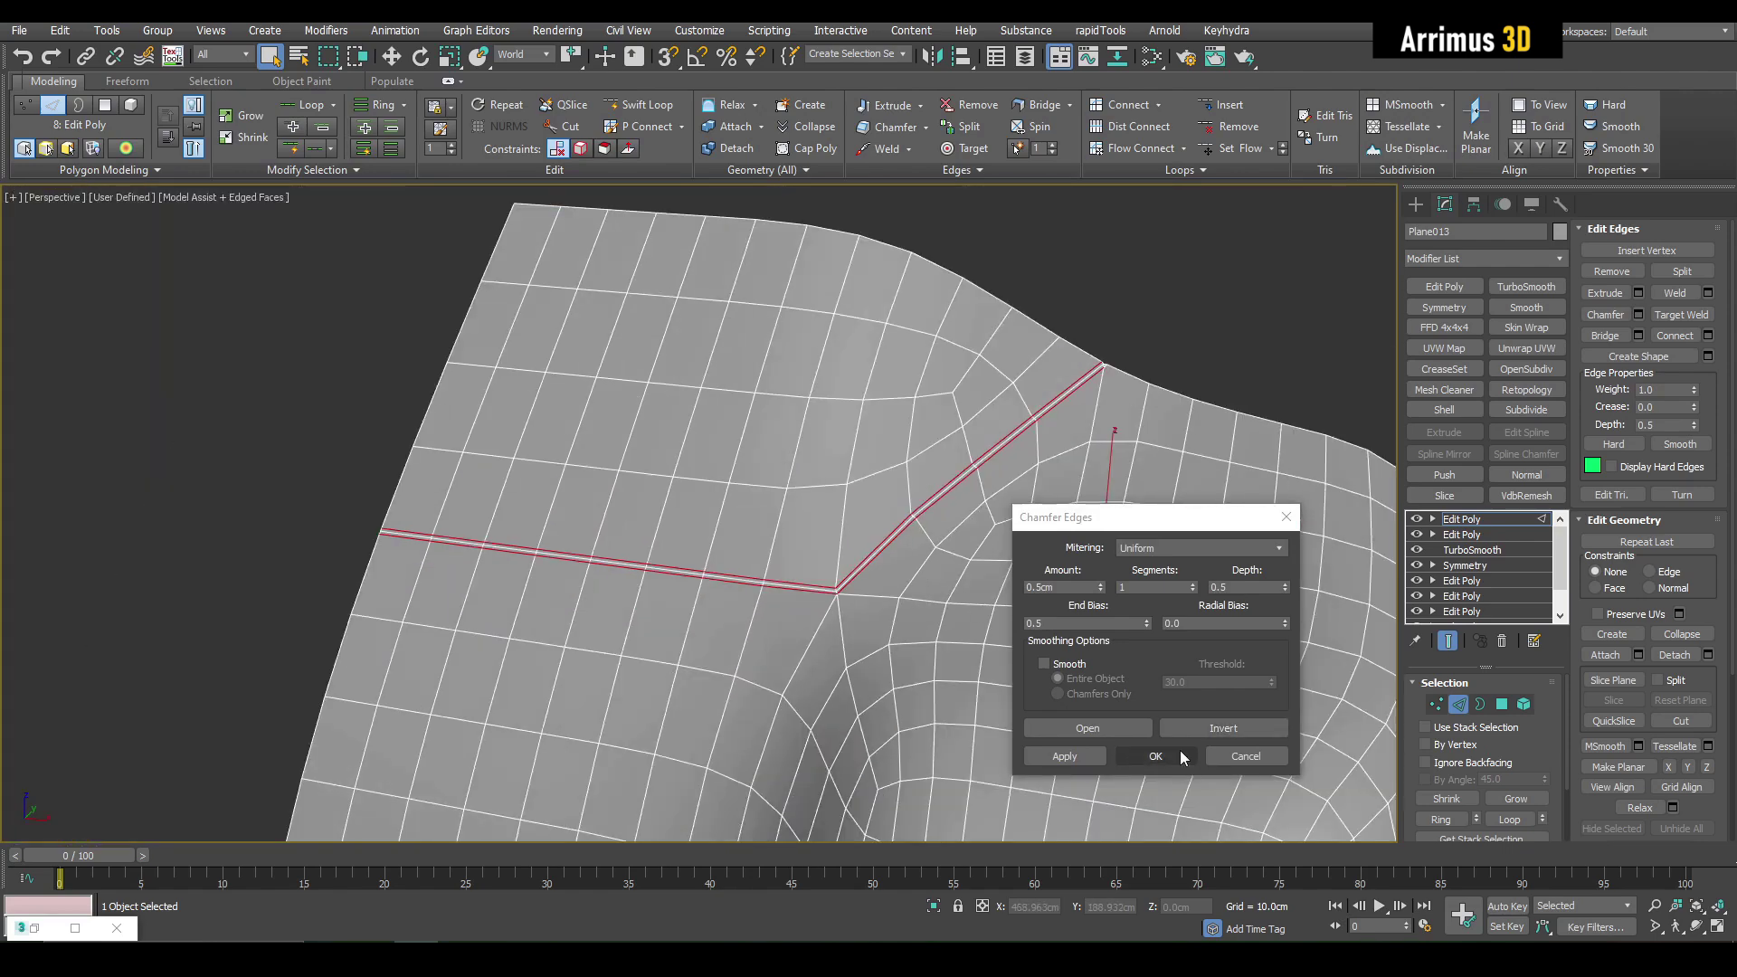
left_click(1259, 760)
Step: Add the loops beside and around the bulge to the selection, deselect the stretch across the front, and chamfer the edges 0.5 cm with one segment
middle_click_drag(845, 668, 881, 448)
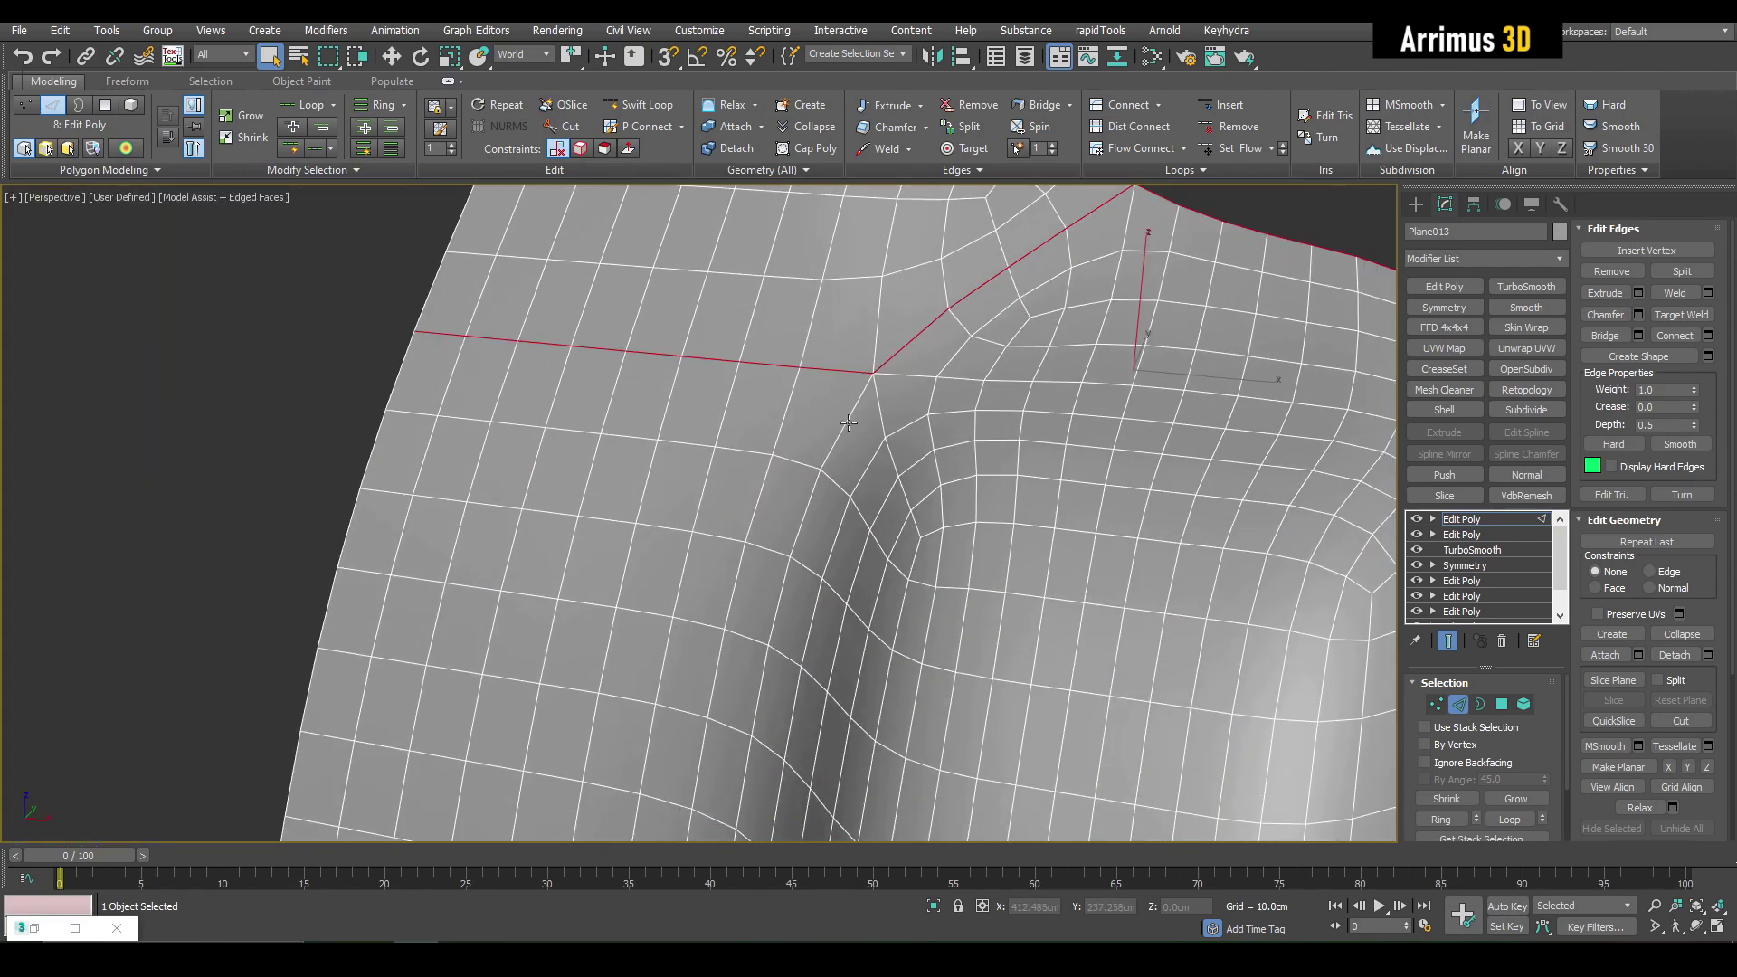
middle_click_drag(944, 511, 795, 456)
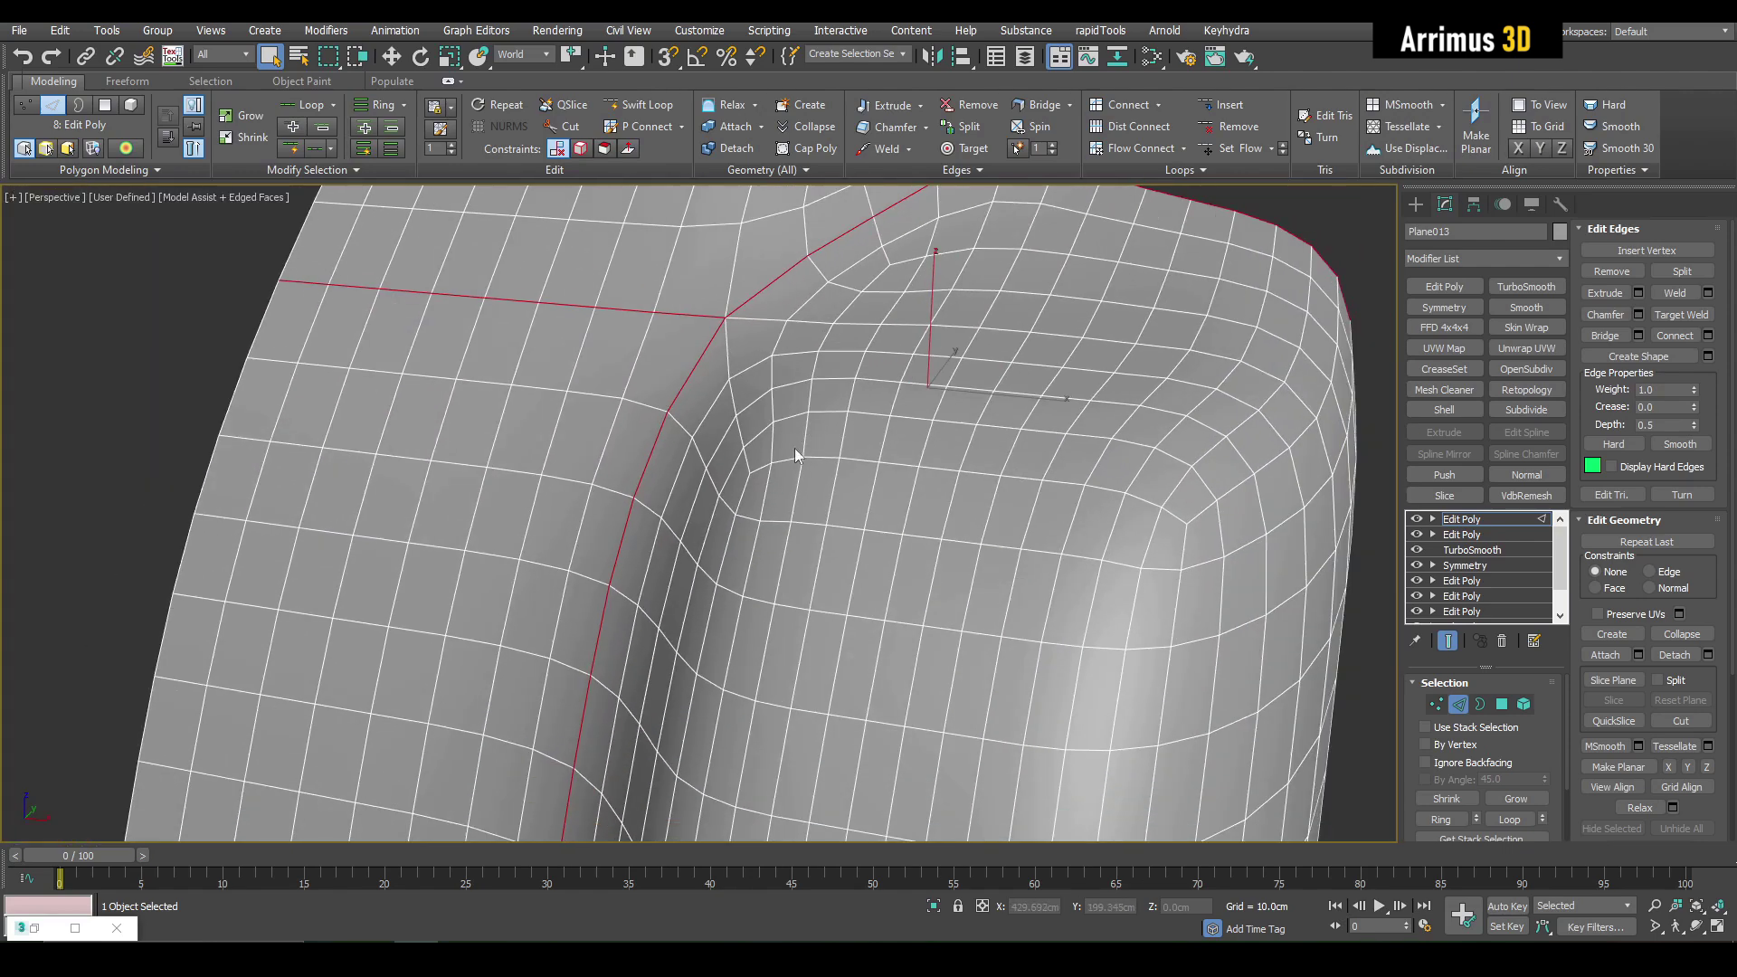
double_click(767, 522)
left_click_drag(398, 367, 629, 421, "alt")
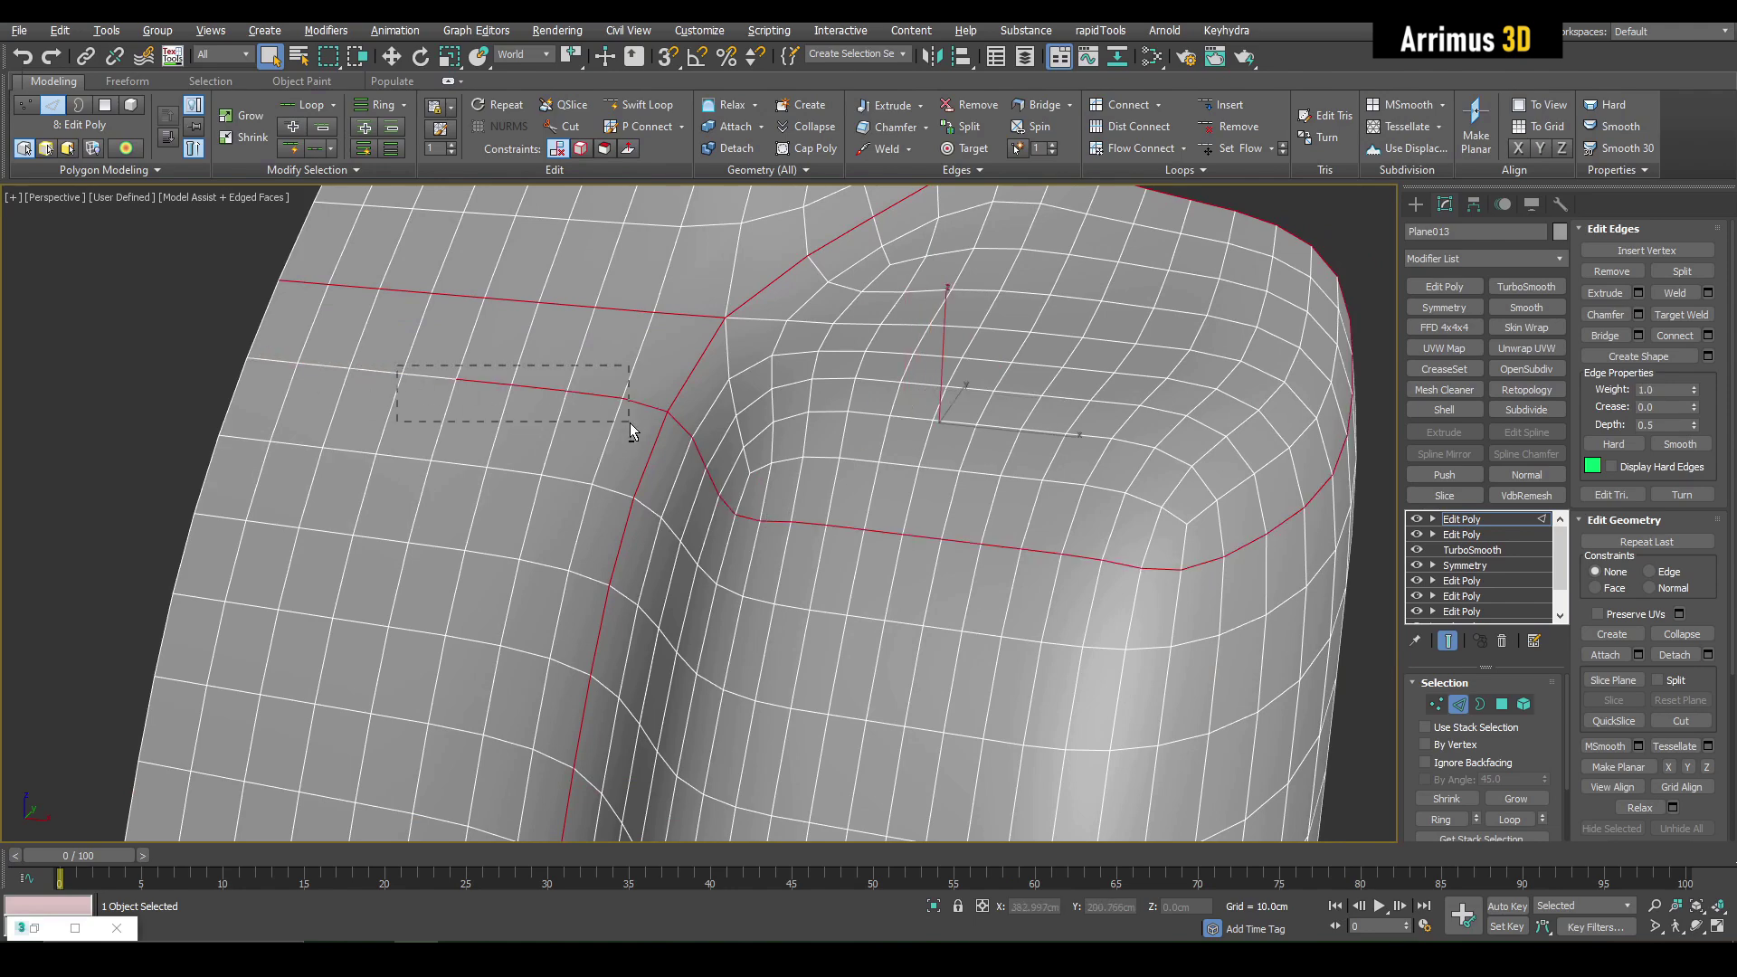
scroll(908, 497, "up", 3)
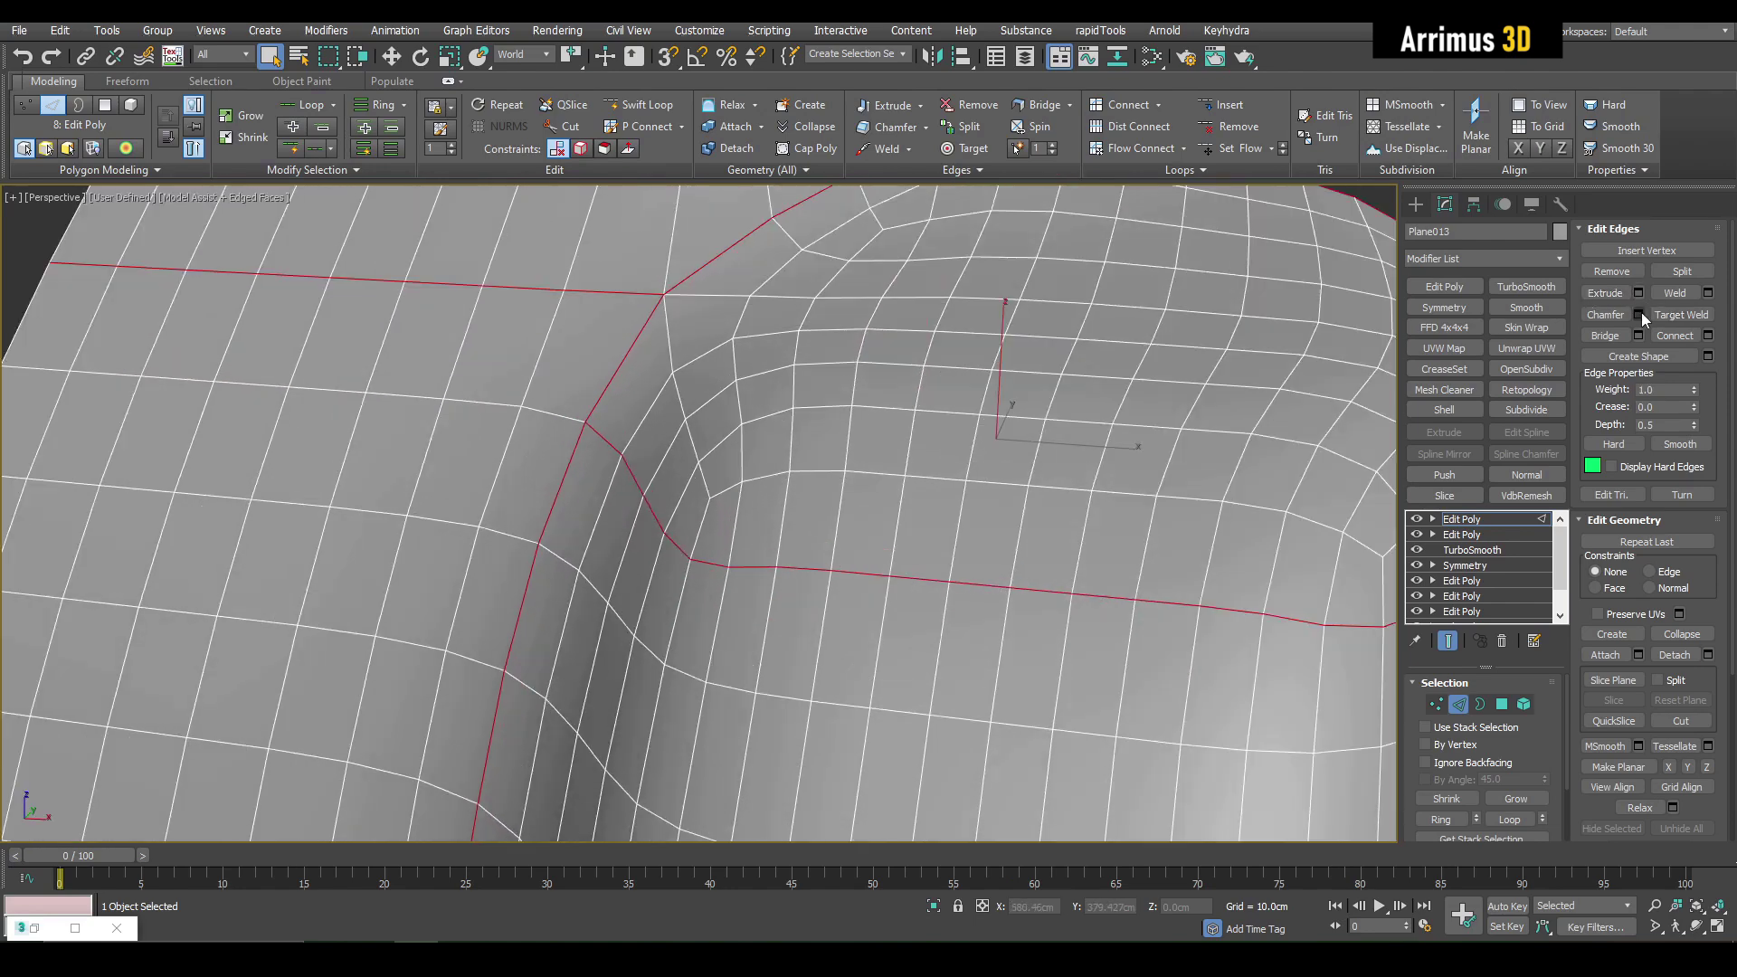
left_click(1639, 315)
scroll(931, 457, "up", 5)
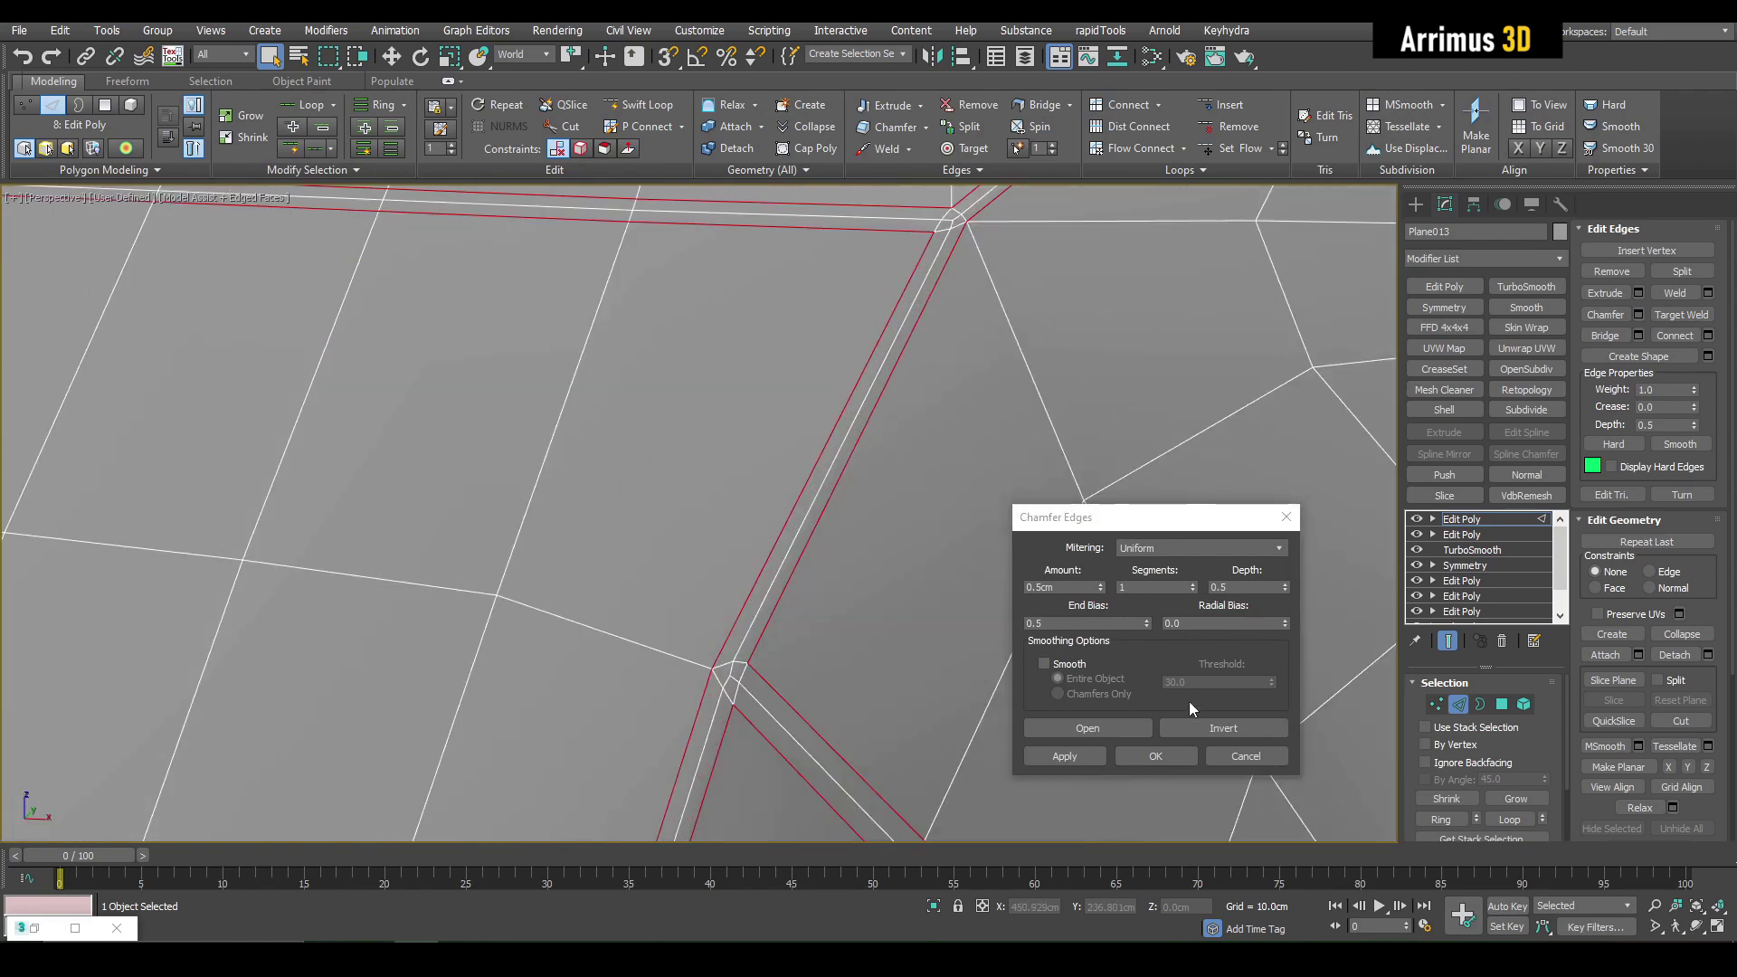
left_click(1183, 763)
Step: Select the middle edges of the chamfered seams, leaving out the ones running down the bulge's outer side
left_click(769, 585)
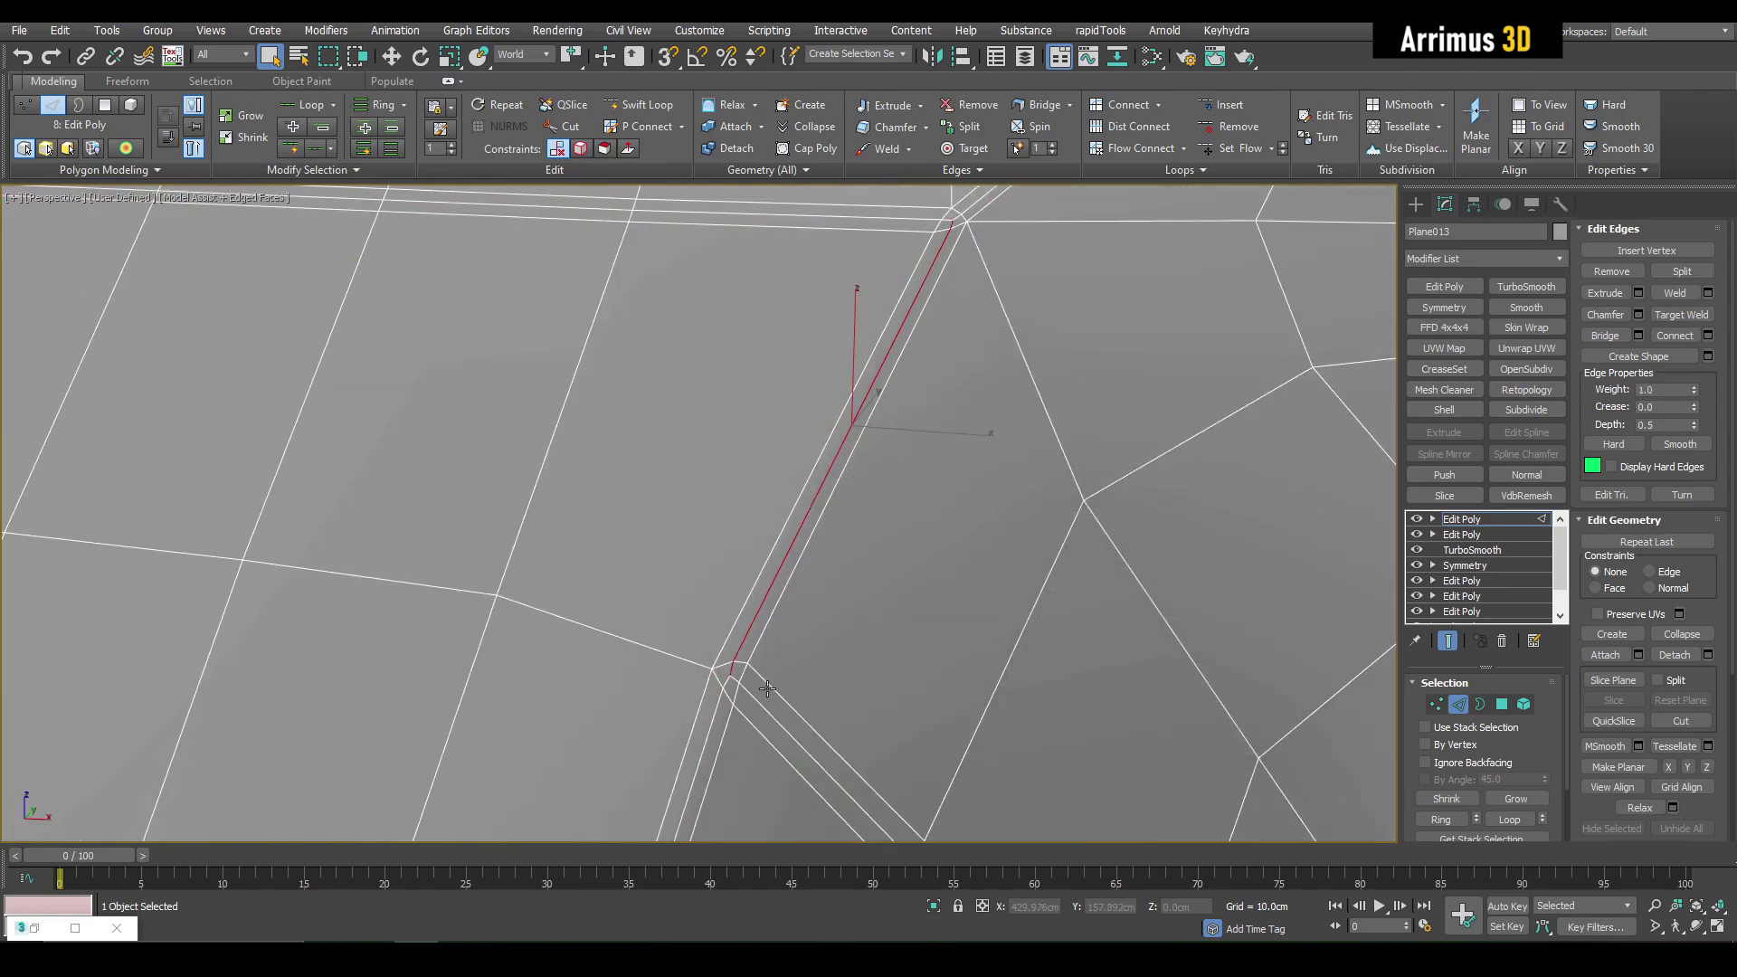
middle_click_drag(953, 226, 885, 466)
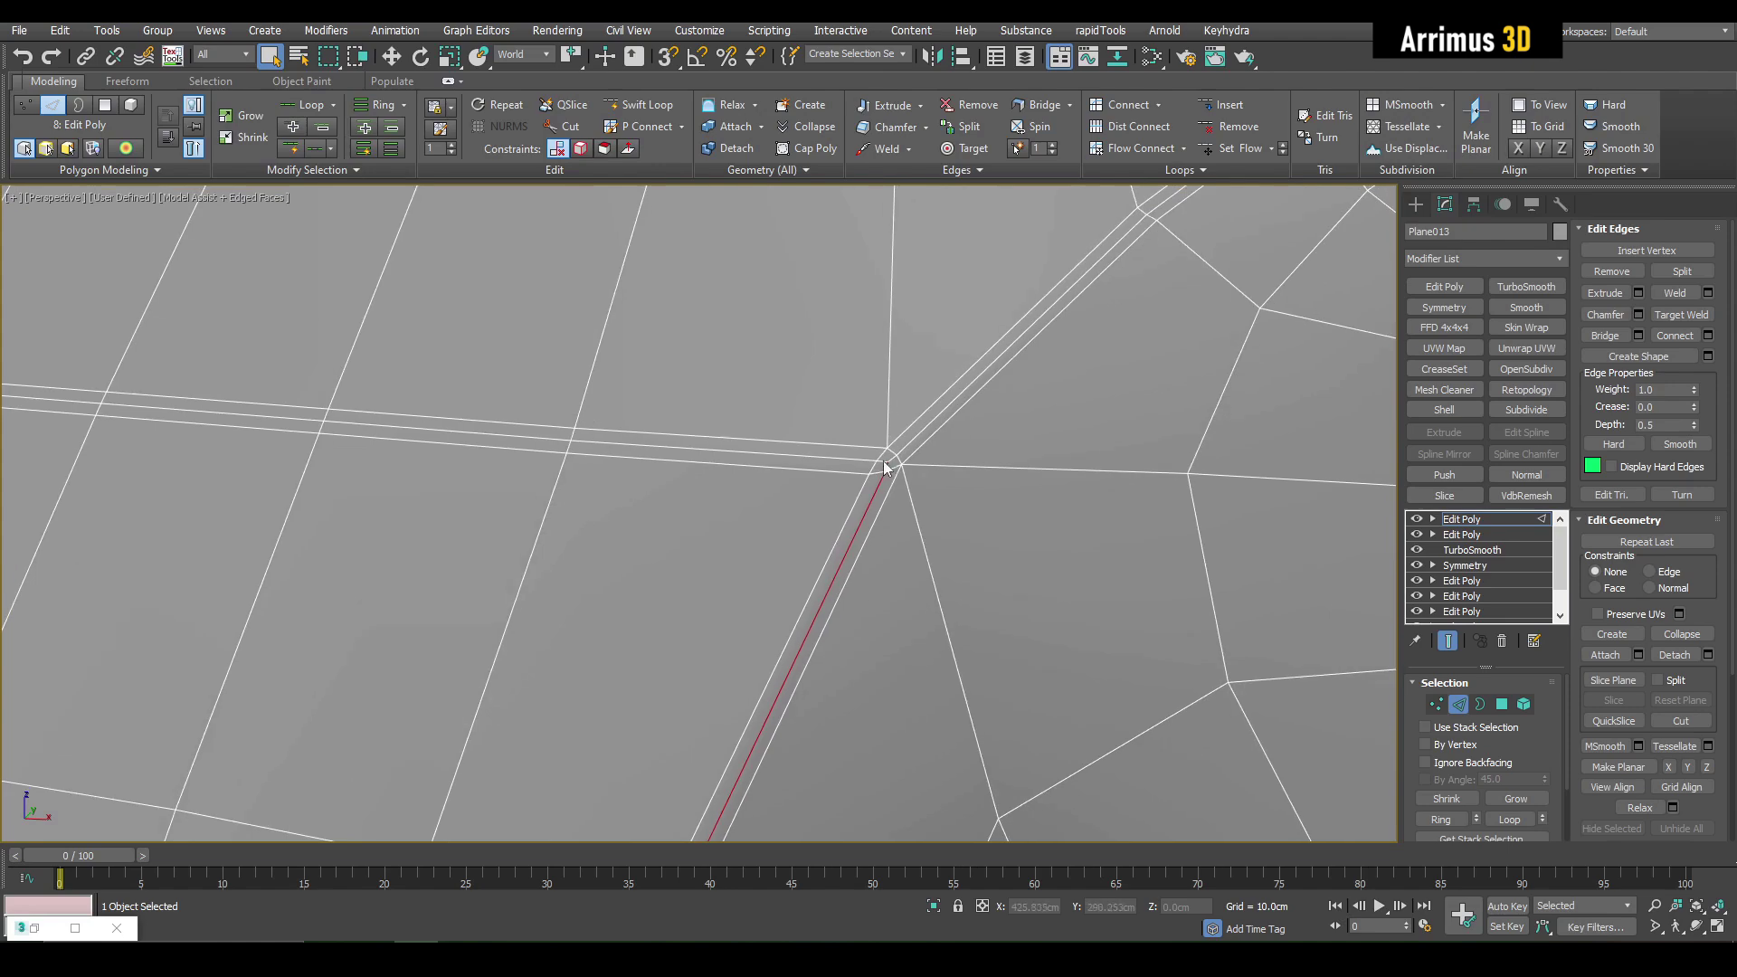
scroll(921, 432, "down", 10)
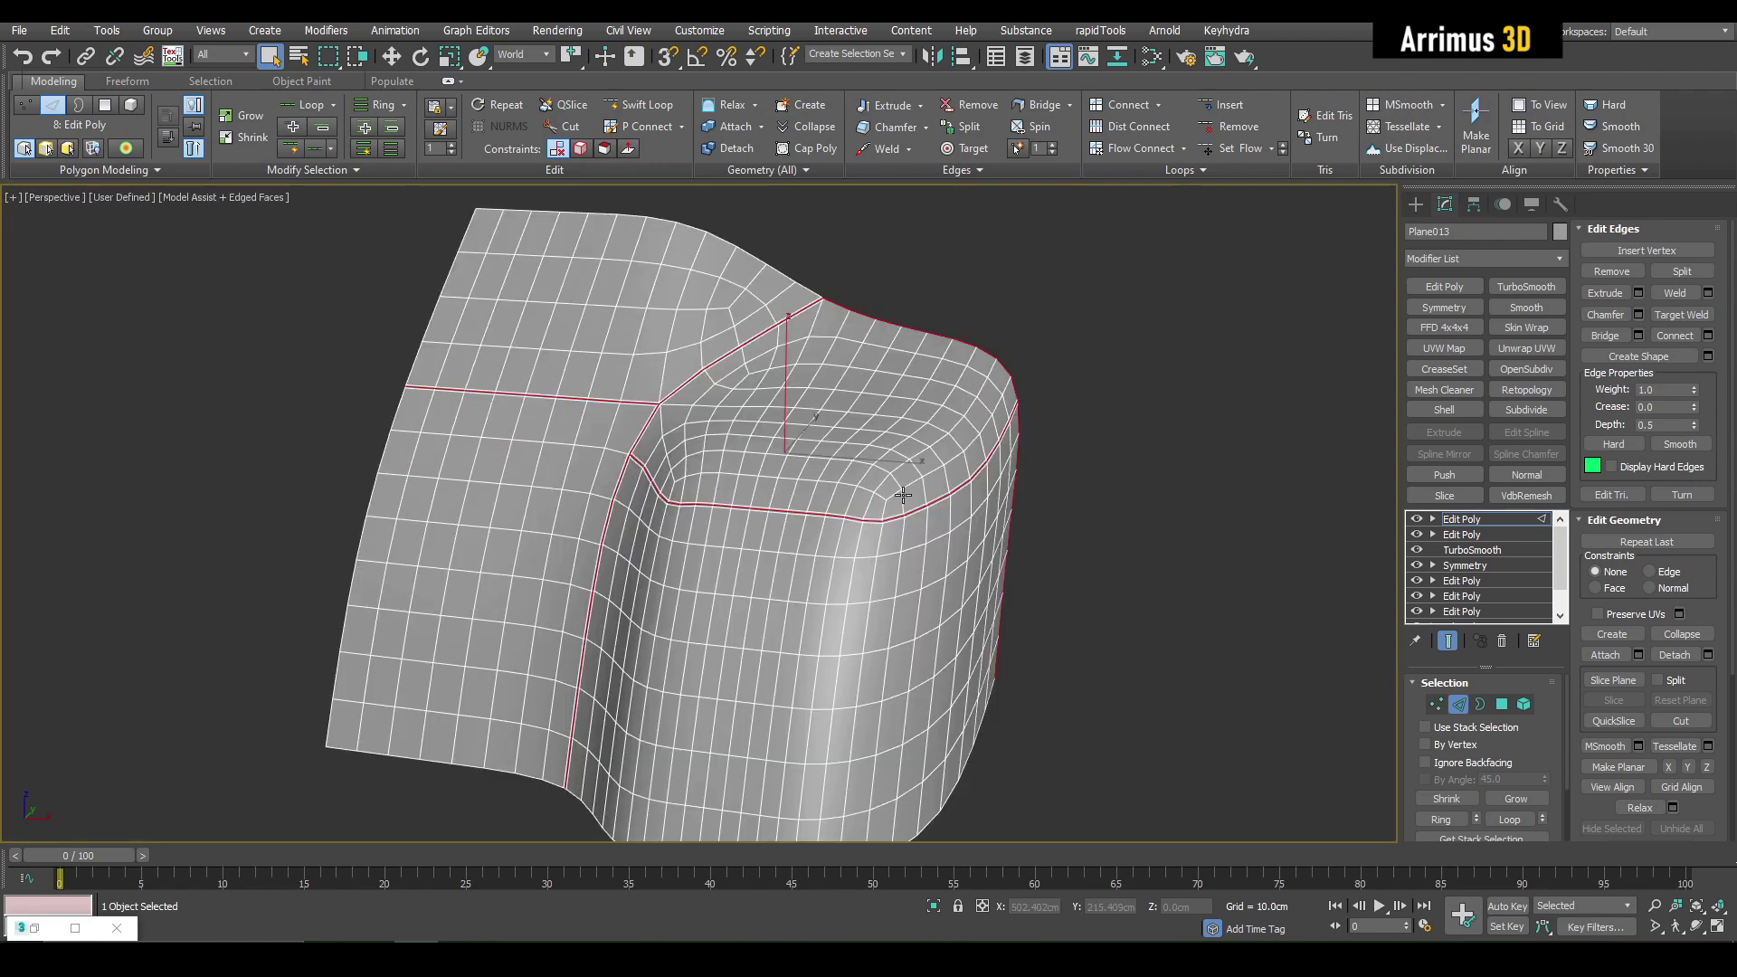
scroll(793, 455, "up", 3)
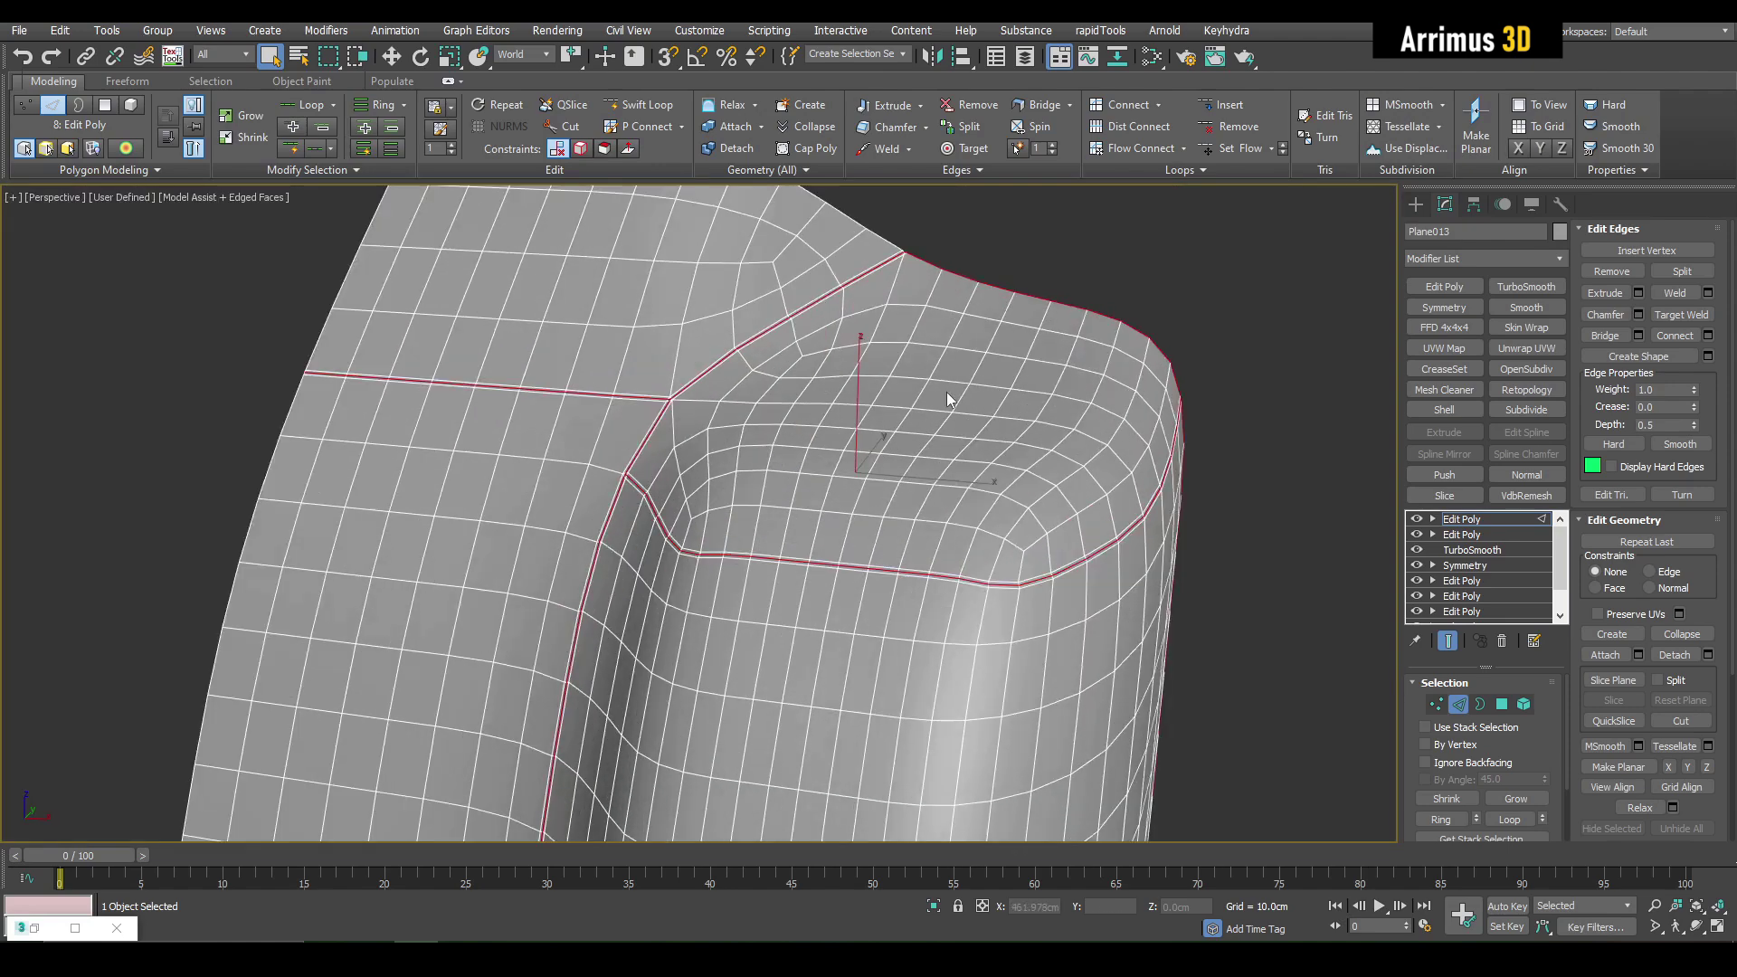
middle_click_drag(950, 399, 1118, 347, "alt")
left_click_drag(1165, 377, 1364, 562, "alt")
middle_click_drag(1267, 575, 1127, 345)
scroll(1127, 345, "down", 4)
scroll(1105, 356, "up", 5)
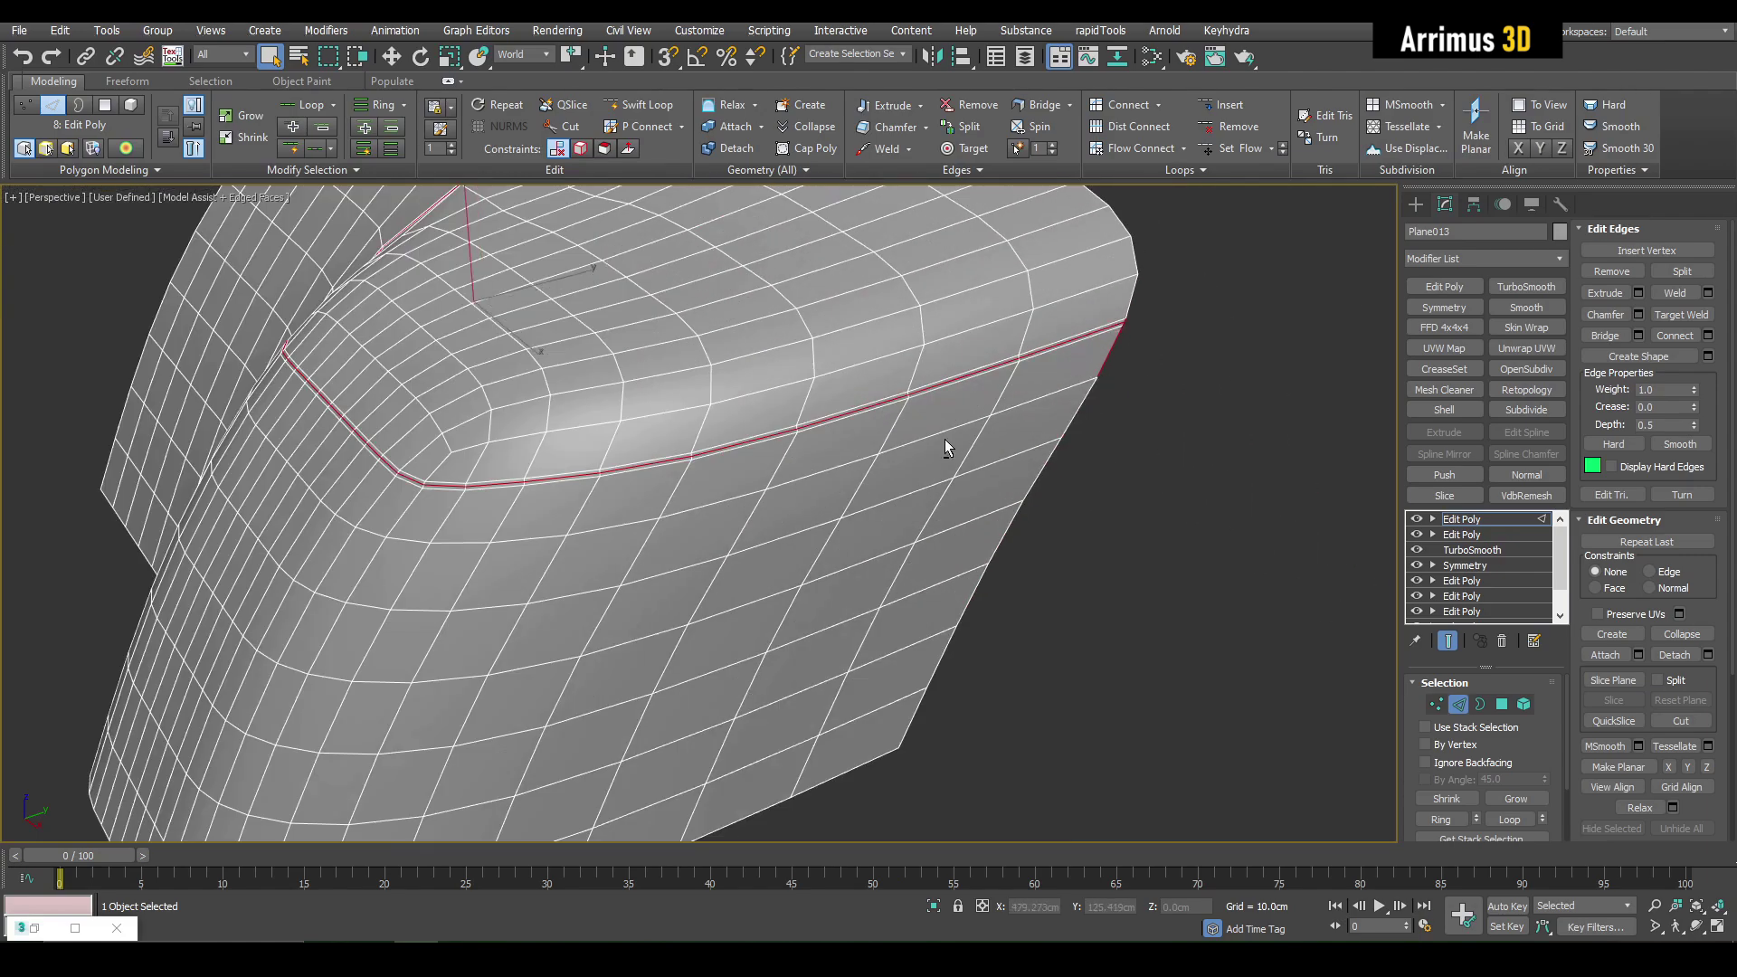
middle_click_drag(944, 440, 1223, 418, "alt")
middle_click_drag(989, 431, 1194, 444, "alt")
Step: Add a Push modifier with a value of -1.4 cm to sink the selected seam edges into grooves
left_click(1460, 476)
scroll(1003, 392, "up", 3)
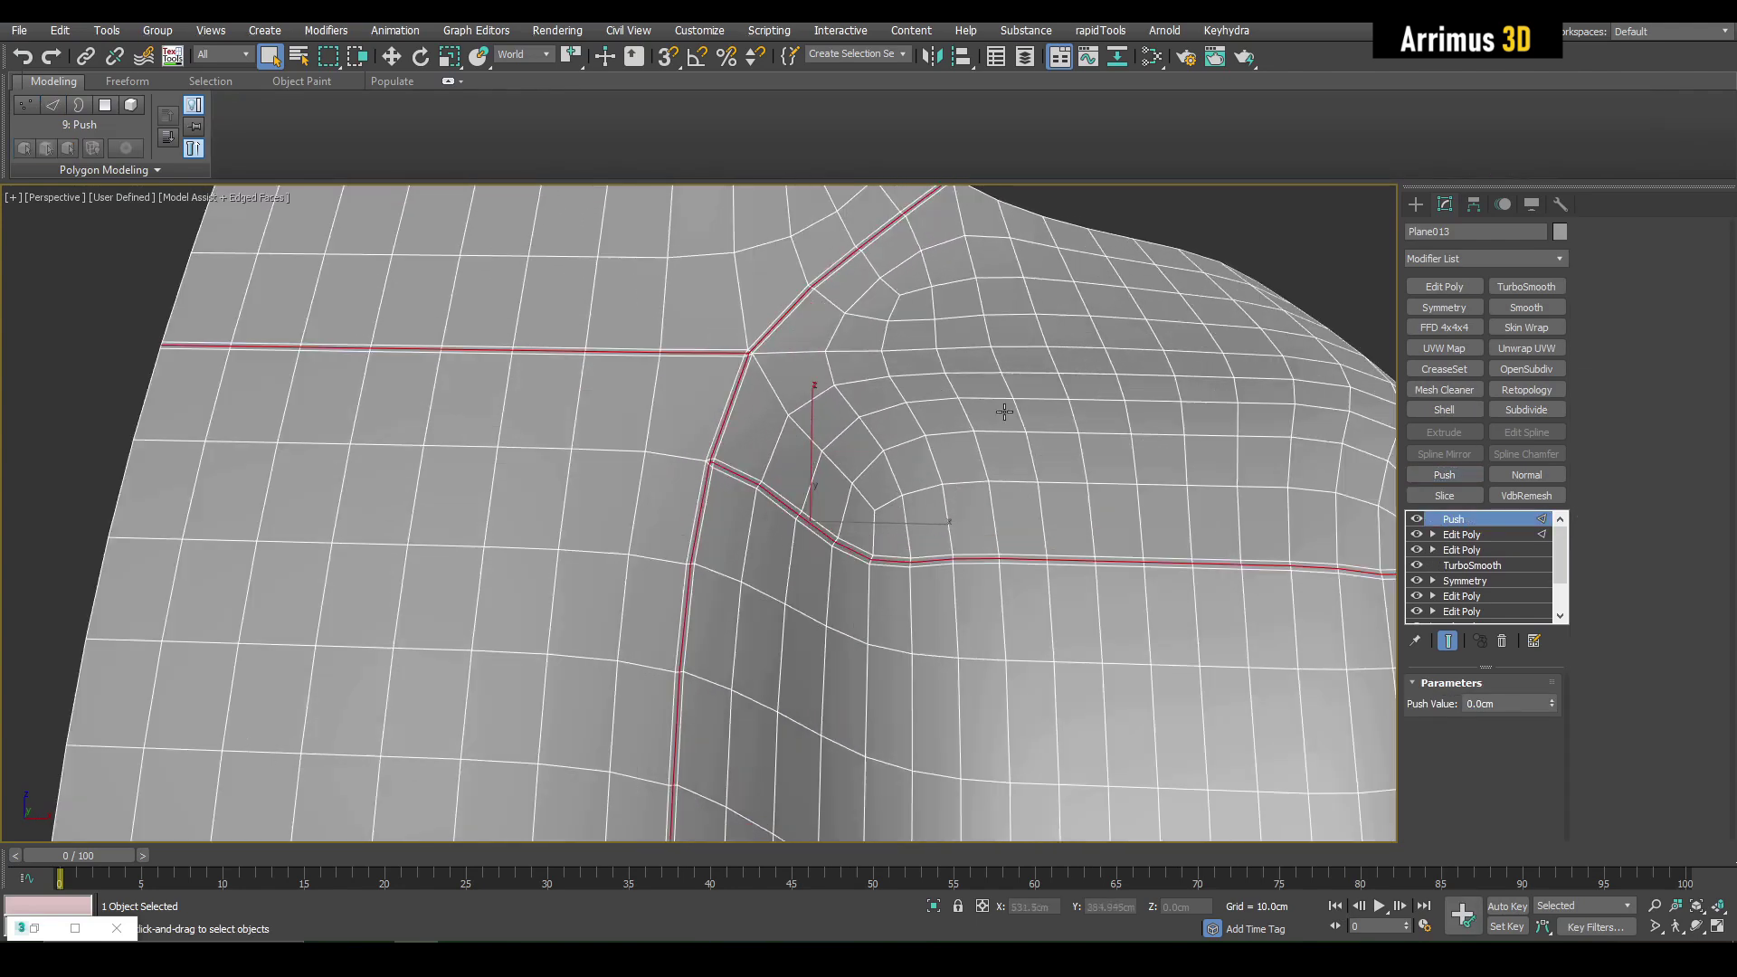
key("F4")
mouse_move(1551, 703)
left_mouse_down()
mouse_move(1551, 740)
mouse_move(1555, 717)
left_mouse_up()
scroll(1040, 579, "up", 2)
key("F4")
scroll(872, 469, "up", 2)
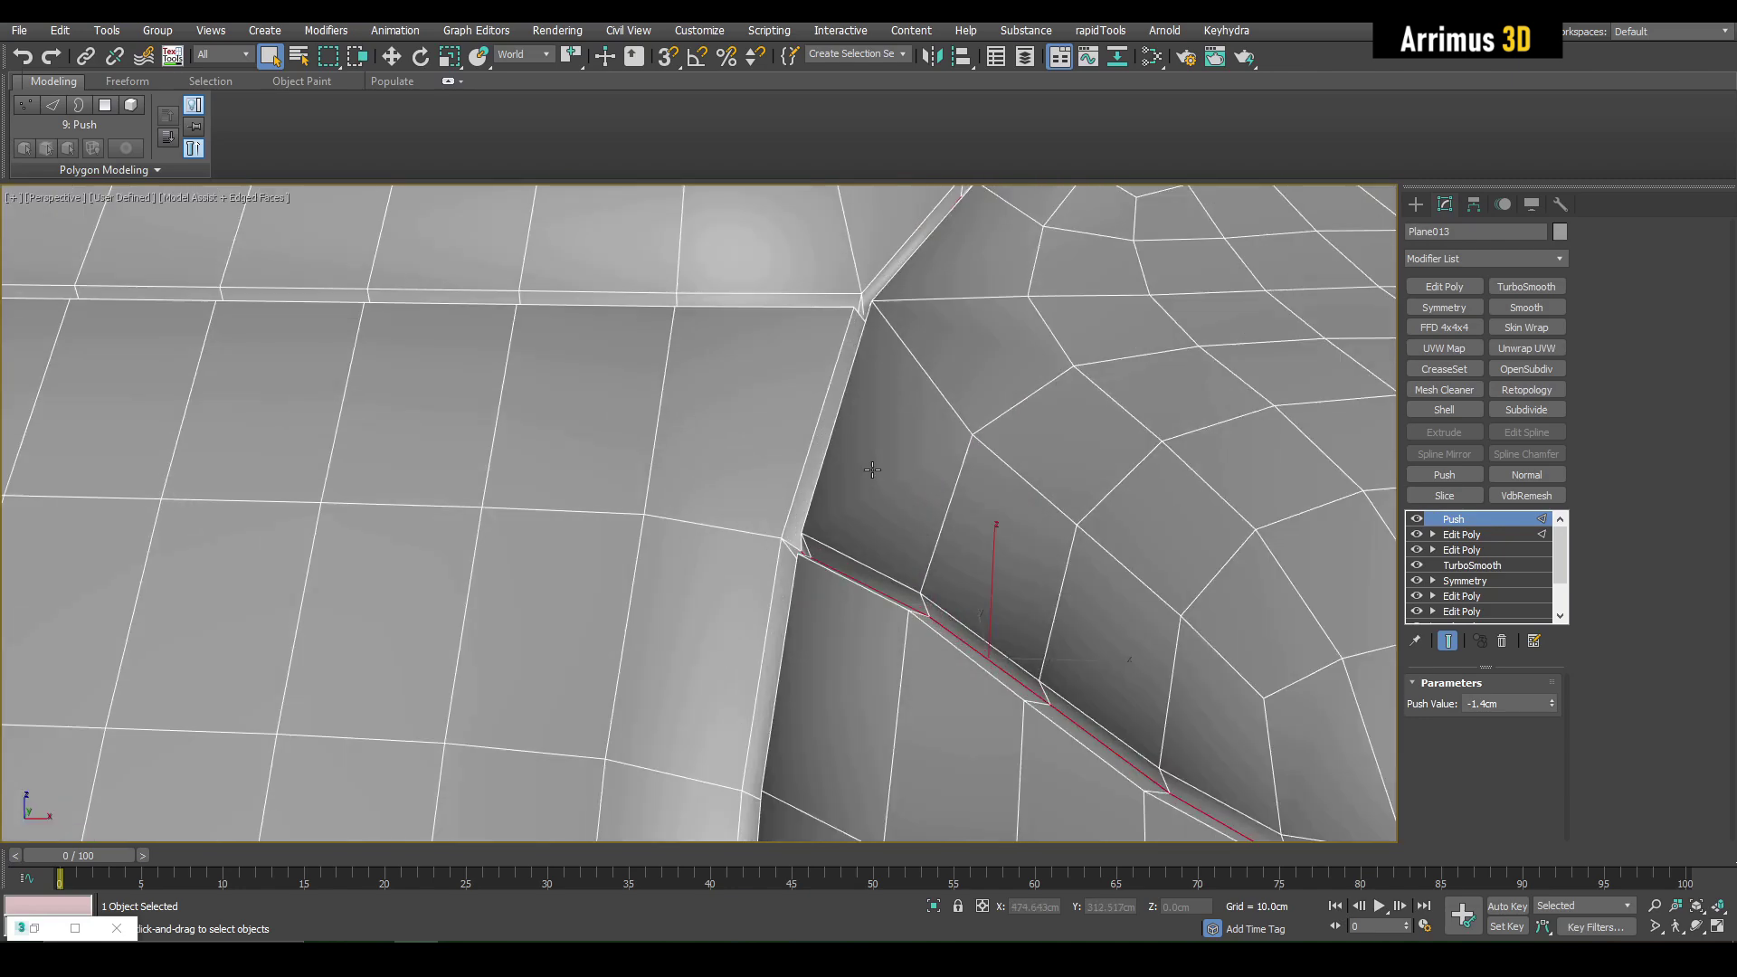
Step: Delete the Push modifier and the Edit Poly containing the seam chamfers
scroll(872, 469, "down", 2)
right_click(1483, 540)
left_click(1505, 563)
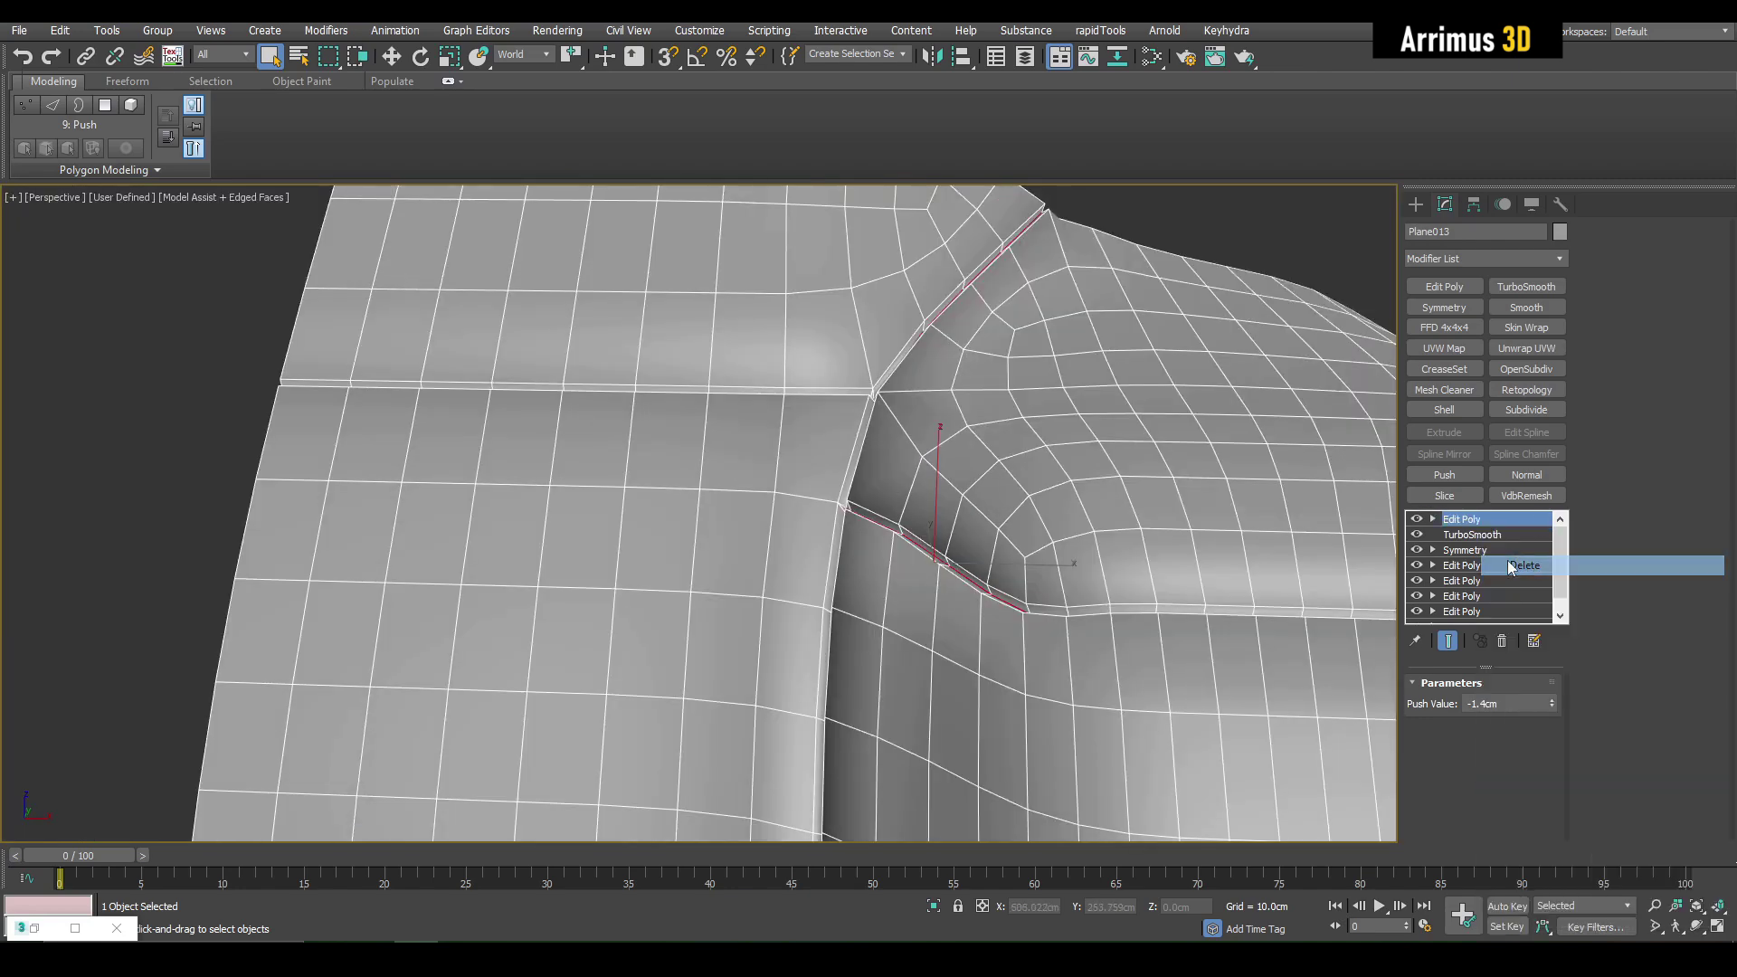
Step: Select the polygons of the upper front panel up to the diagonal crease beside the bulge
middle_click_drag(1125, 468, 1066, 517)
scroll(1065, 517, "down", 3)
key("4")
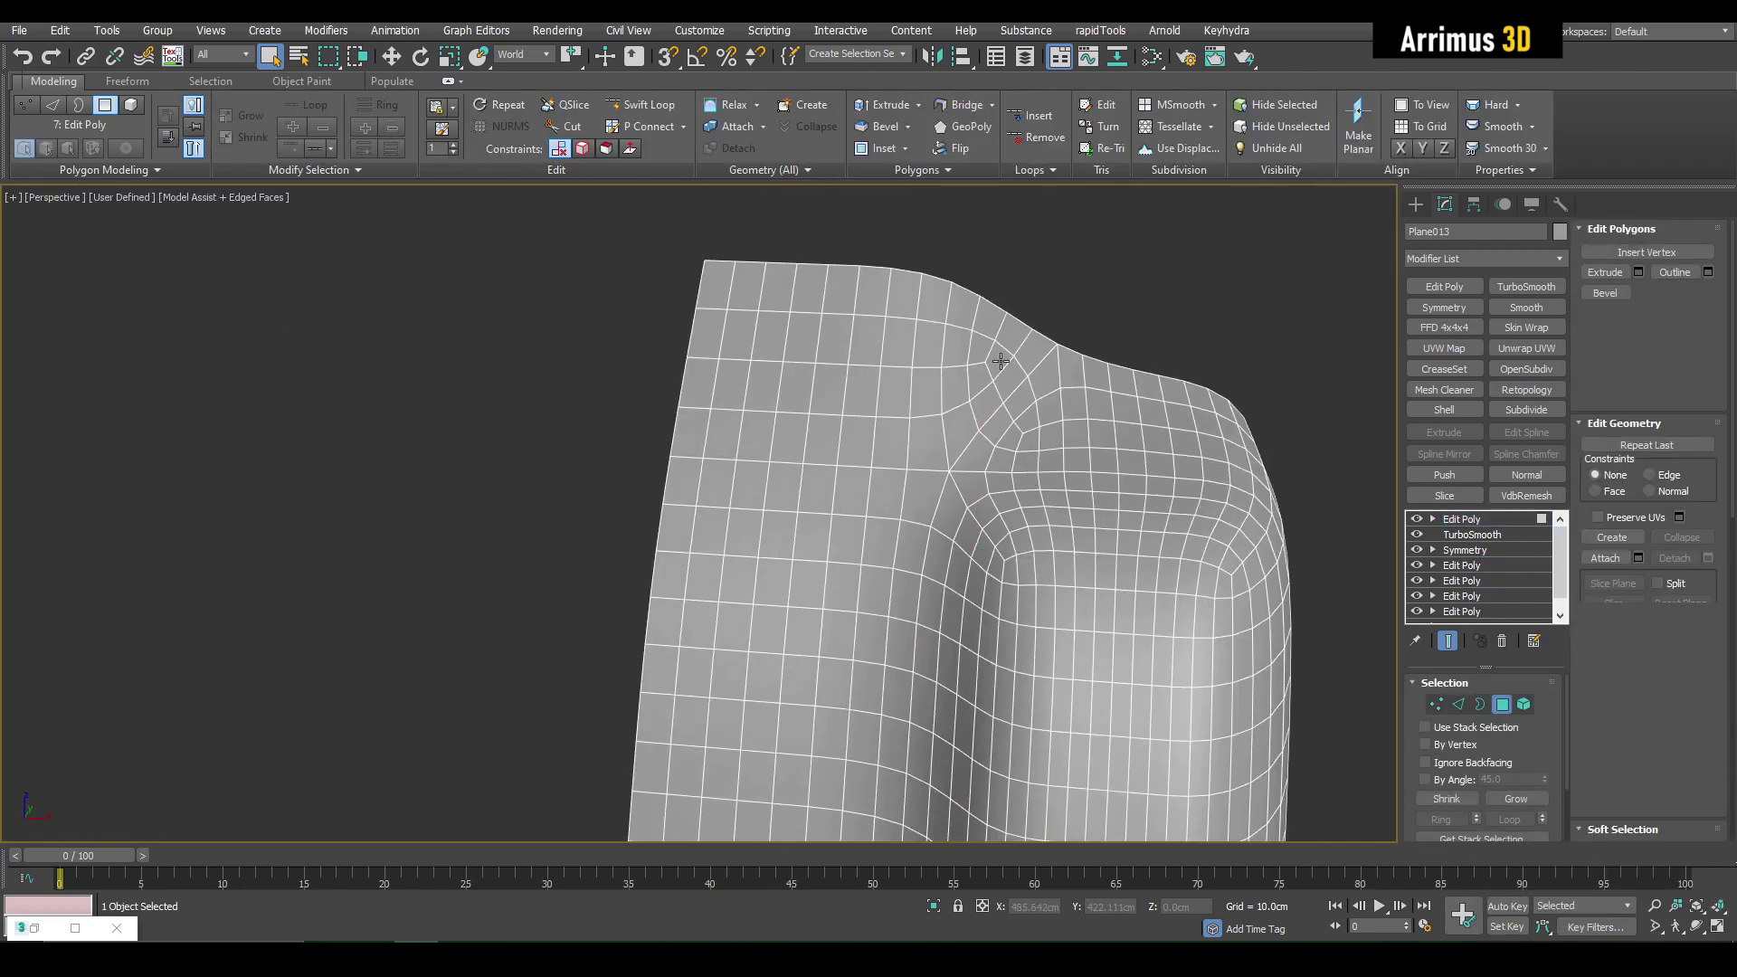
scroll(734, 262, "up", 3)
left_click_drag(921, 419, 923, 418)
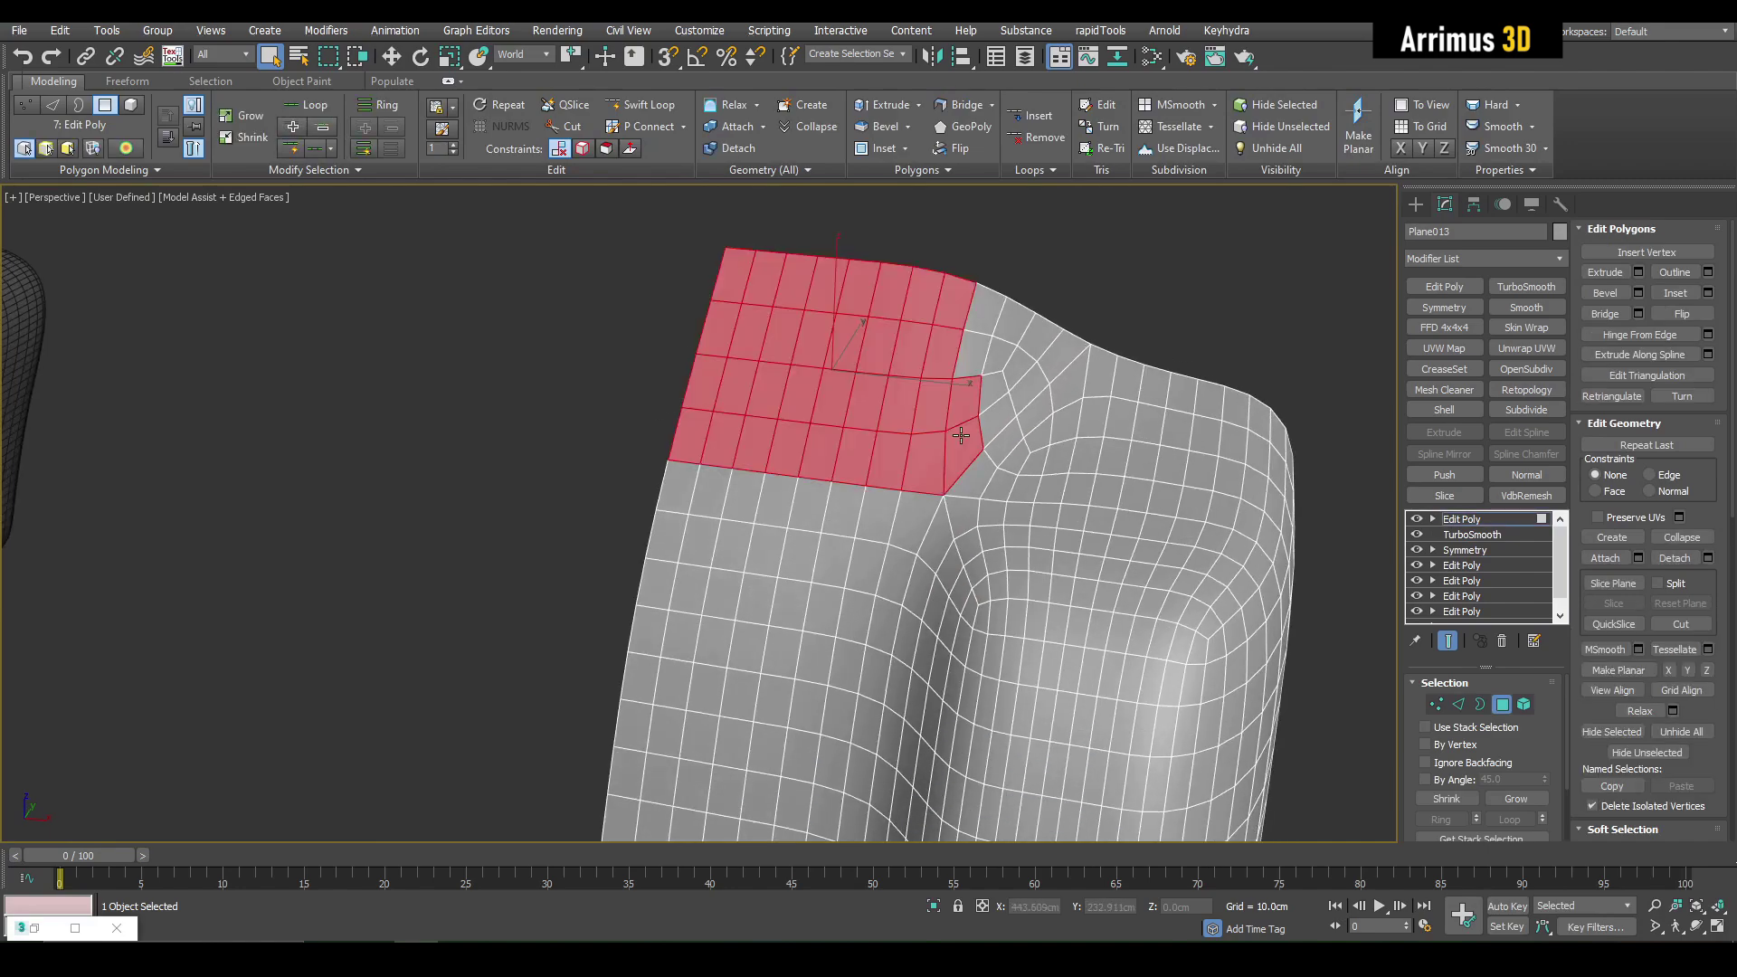
middle_click_drag(923, 418, 1037, 411, "alt")
left_click_drag(1030, 460, 1030, 459, "ctrl")
middle_click_drag(1099, 432, 1126, 472, "alt")
middle_click_drag(1127, 472, 911, 523)
scroll(911, 526, "up", 4)
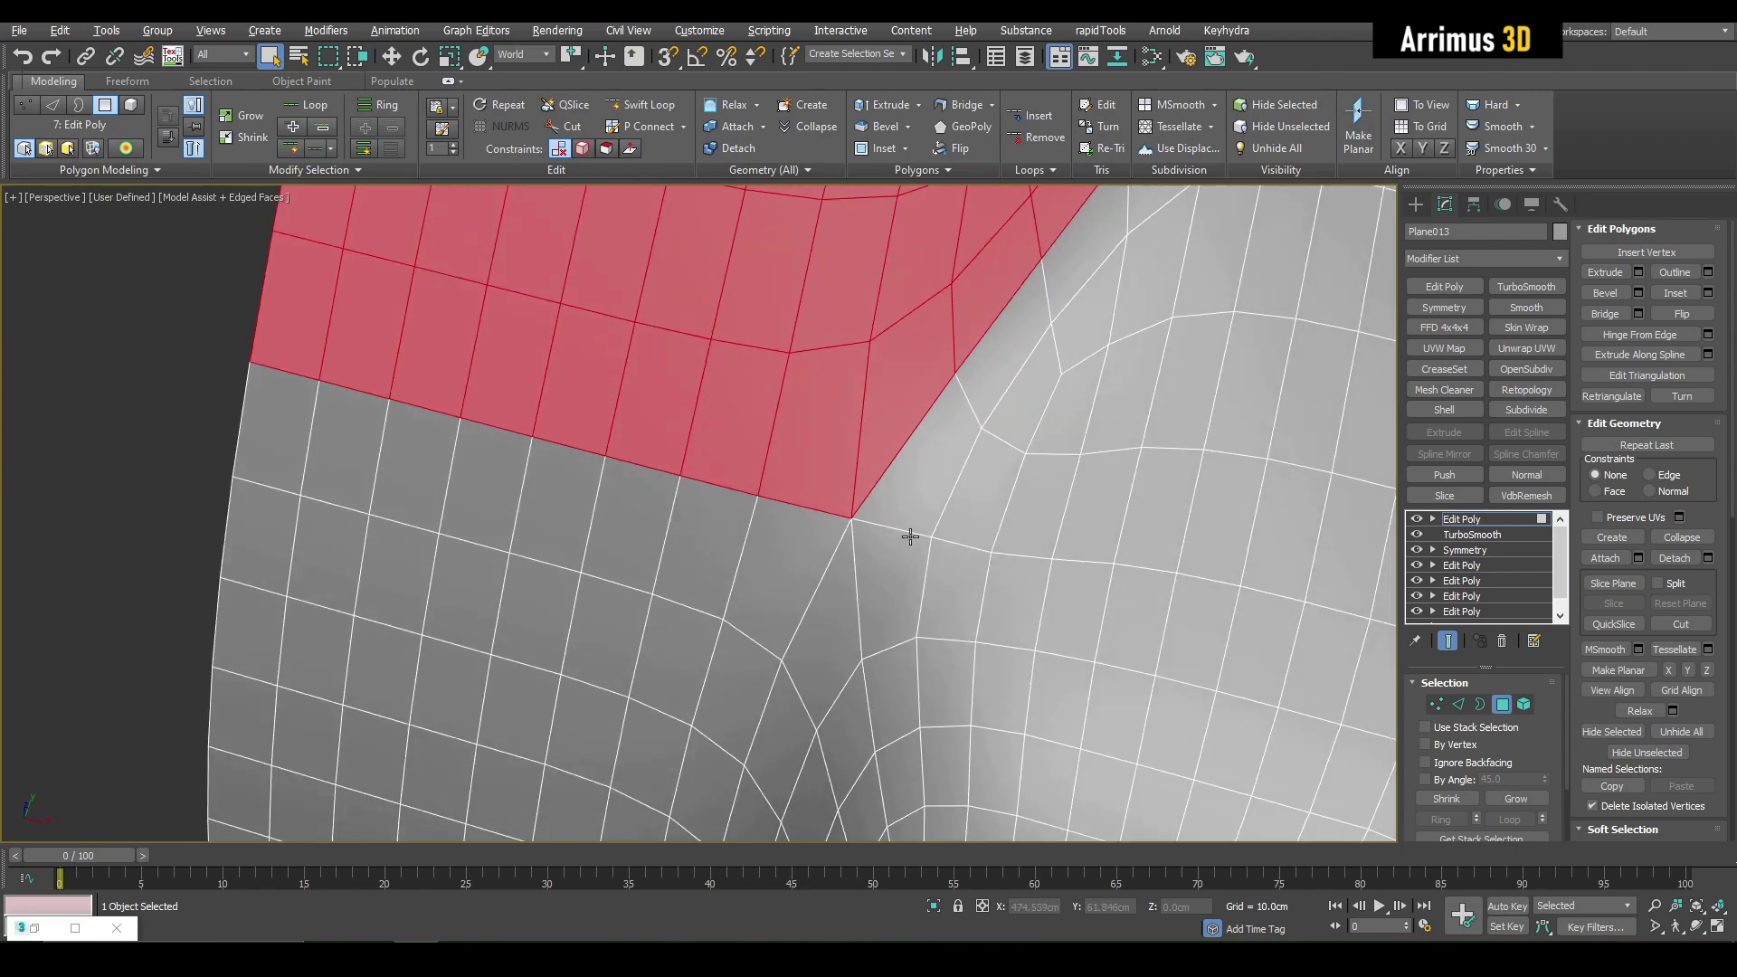
Step: Slide the vertices at the crease's lower end along their faces with the Face constraint to blunt the upper panel's sharp corner
scroll(899, 501, "down", 2)
key("w")
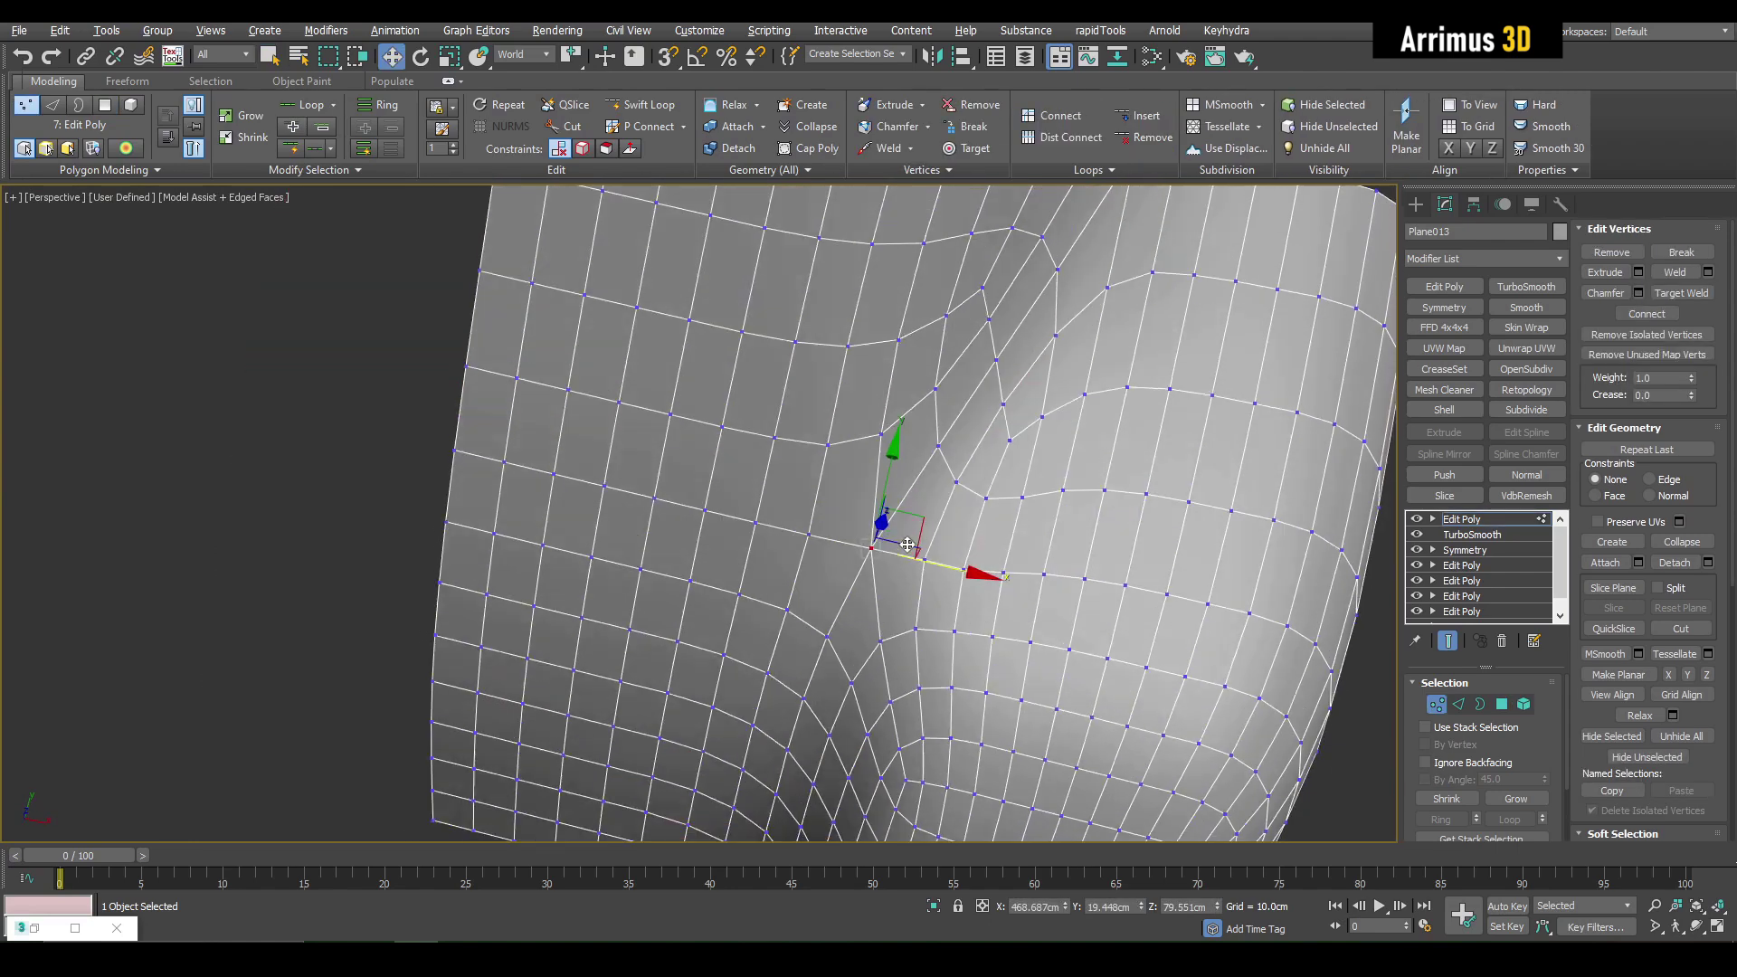
scroll(896, 537, "up", 3)
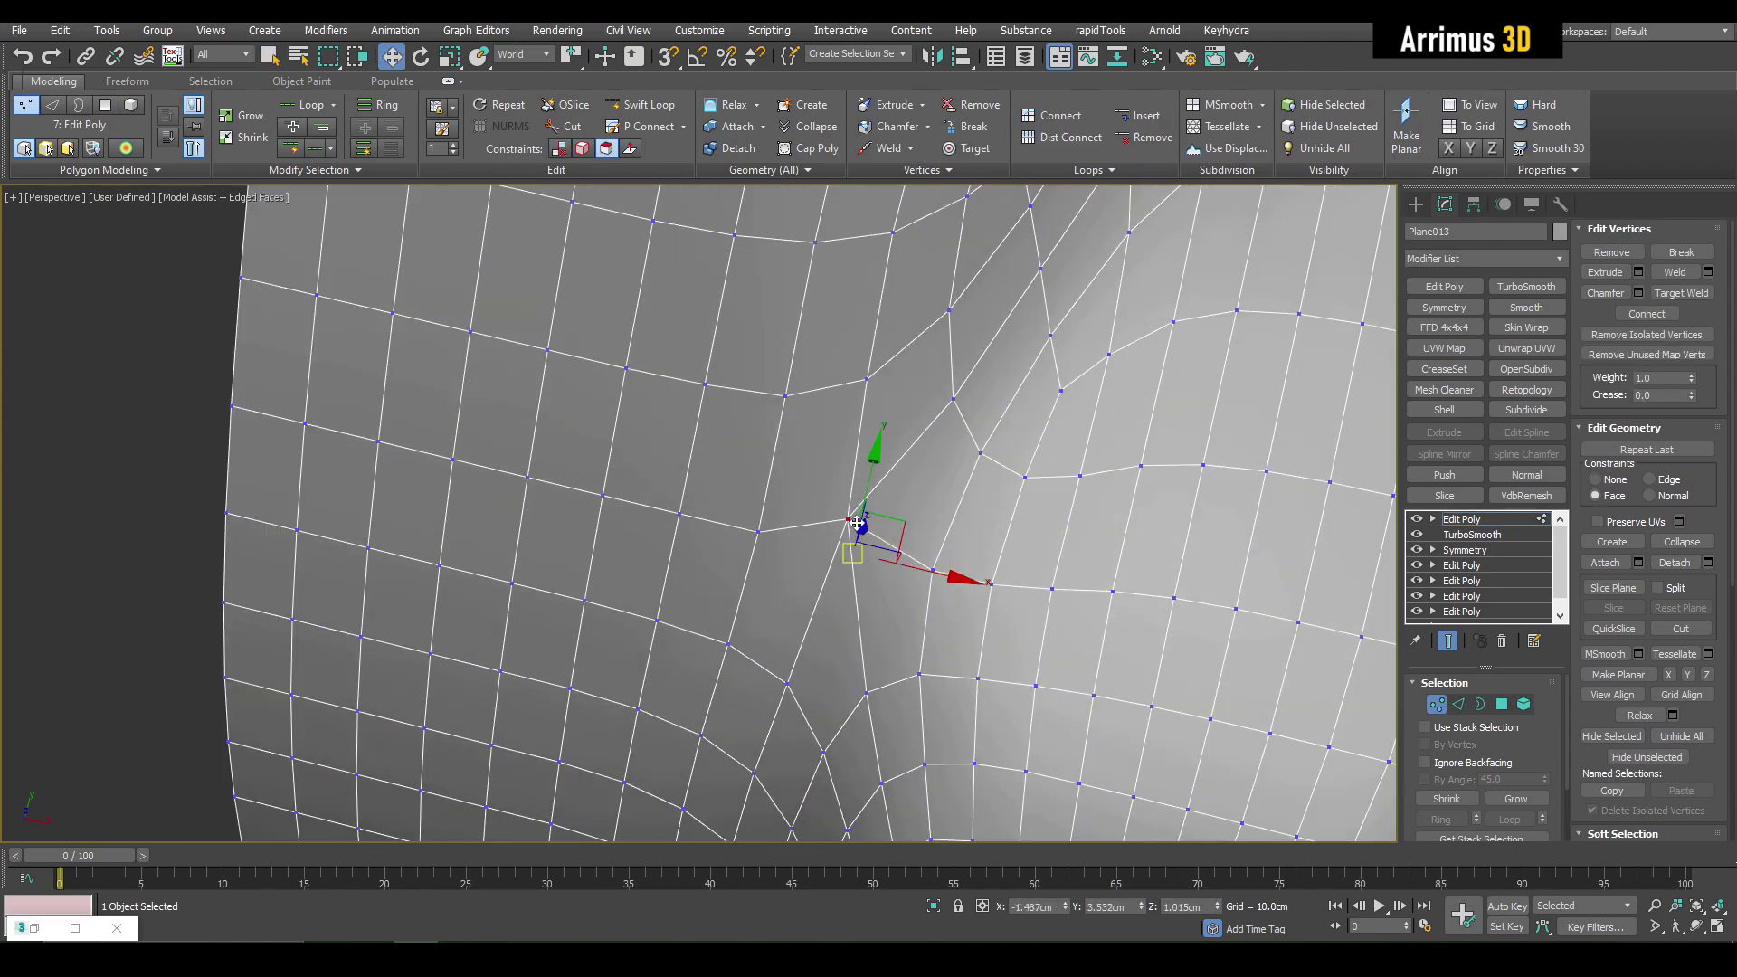
scroll(856, 515, "down", 3)
key("q")
key("4")
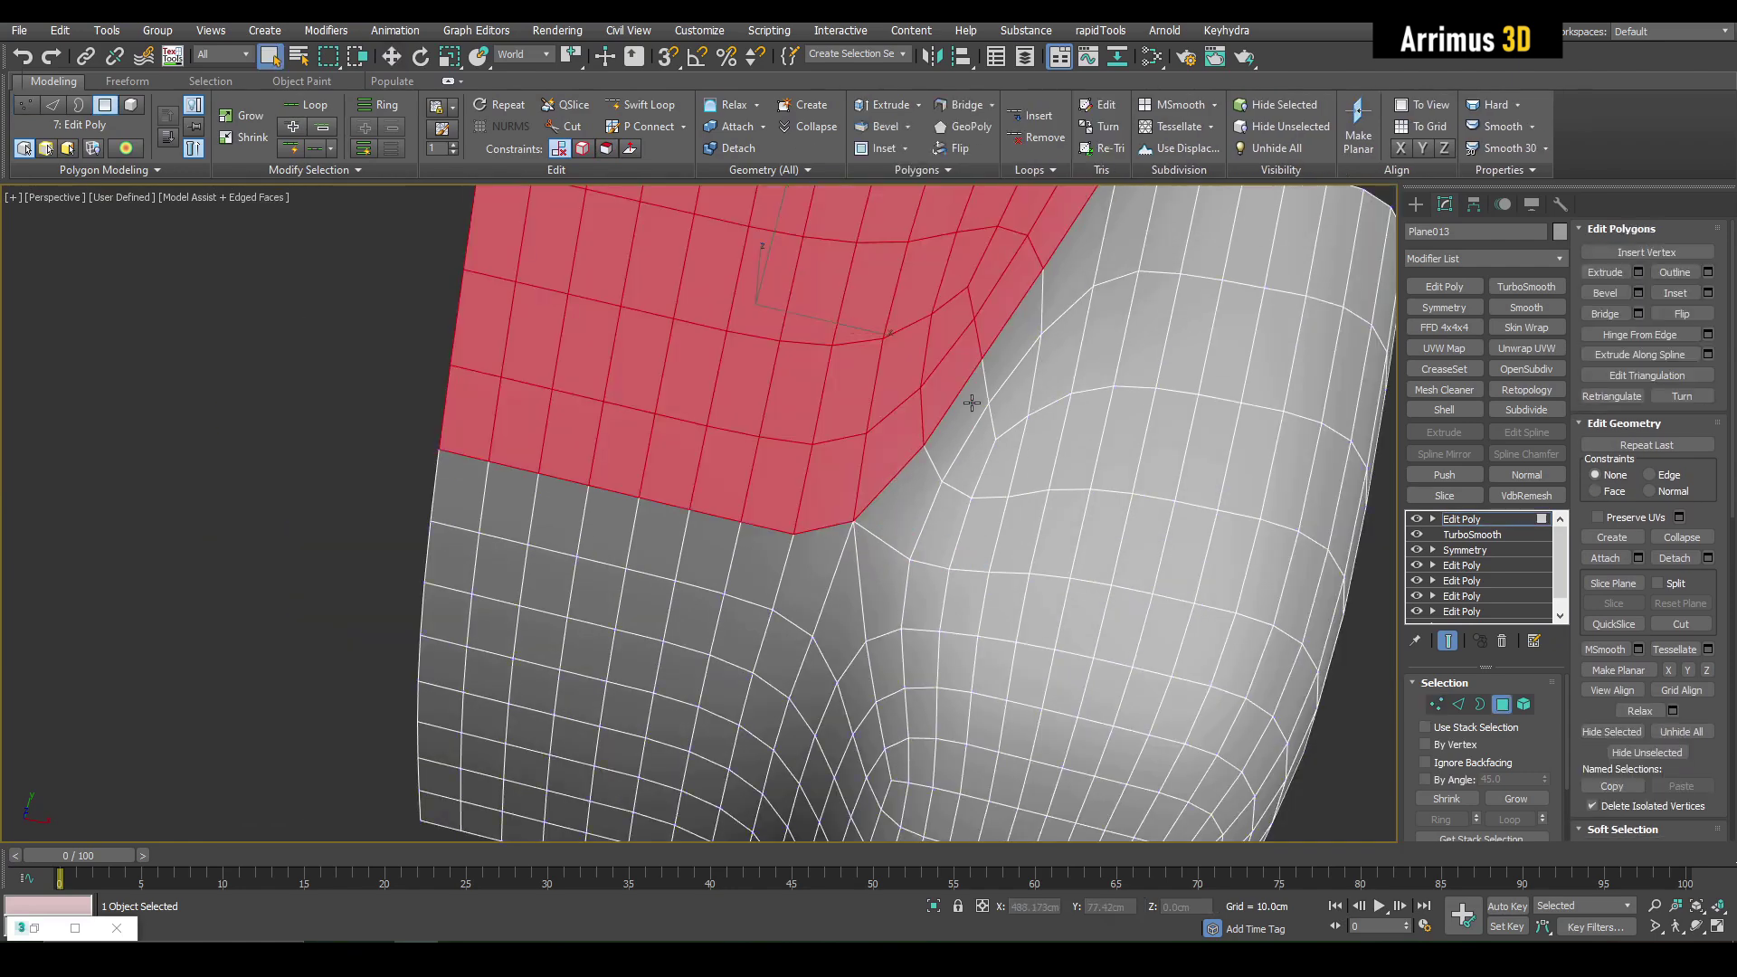
Step: Detach the selected upper front polygons from the shell as a separate object
mouse_move(951, 432)
middle_mouse_down("alt")
mouse_move(946, 415)
mouse_move(964, 442)
middle_mouse_up("alt")
key("d")
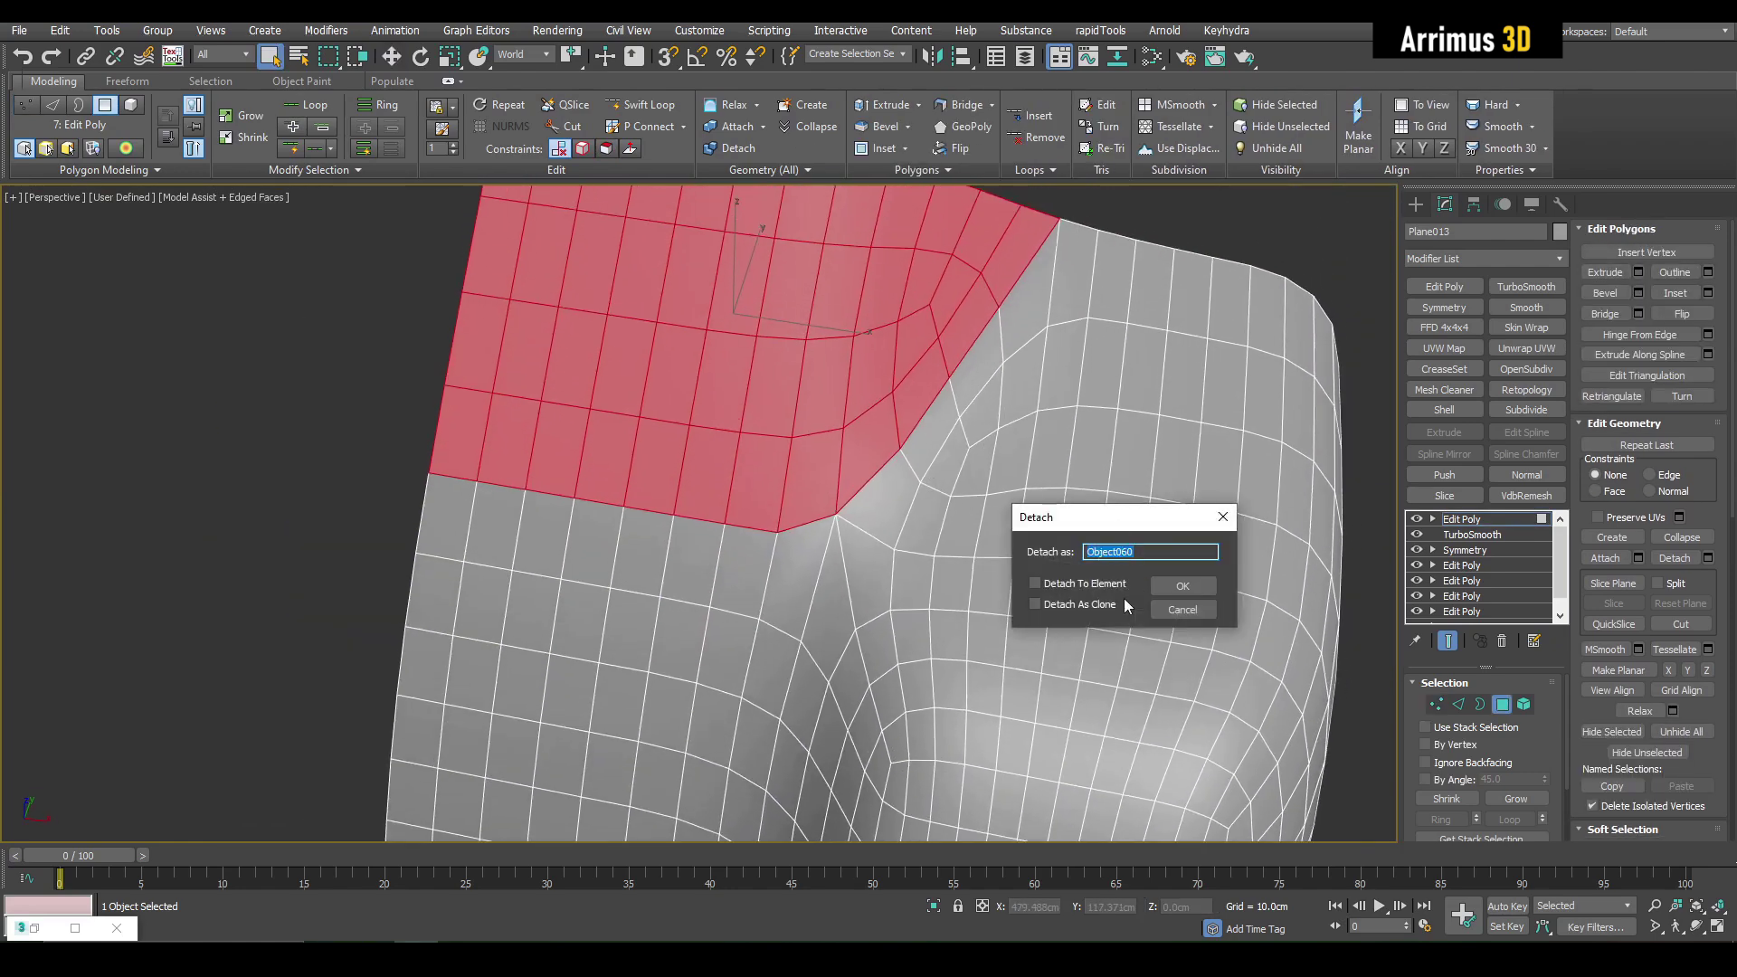
left_click(1171, 589)
key("4")
Step: Select the detached upper front panel on its own and give it a dark grey object color
middle_click_drag(1096, 228, 1037, 433)
left_click_drag(1041, 383, 969, 495)
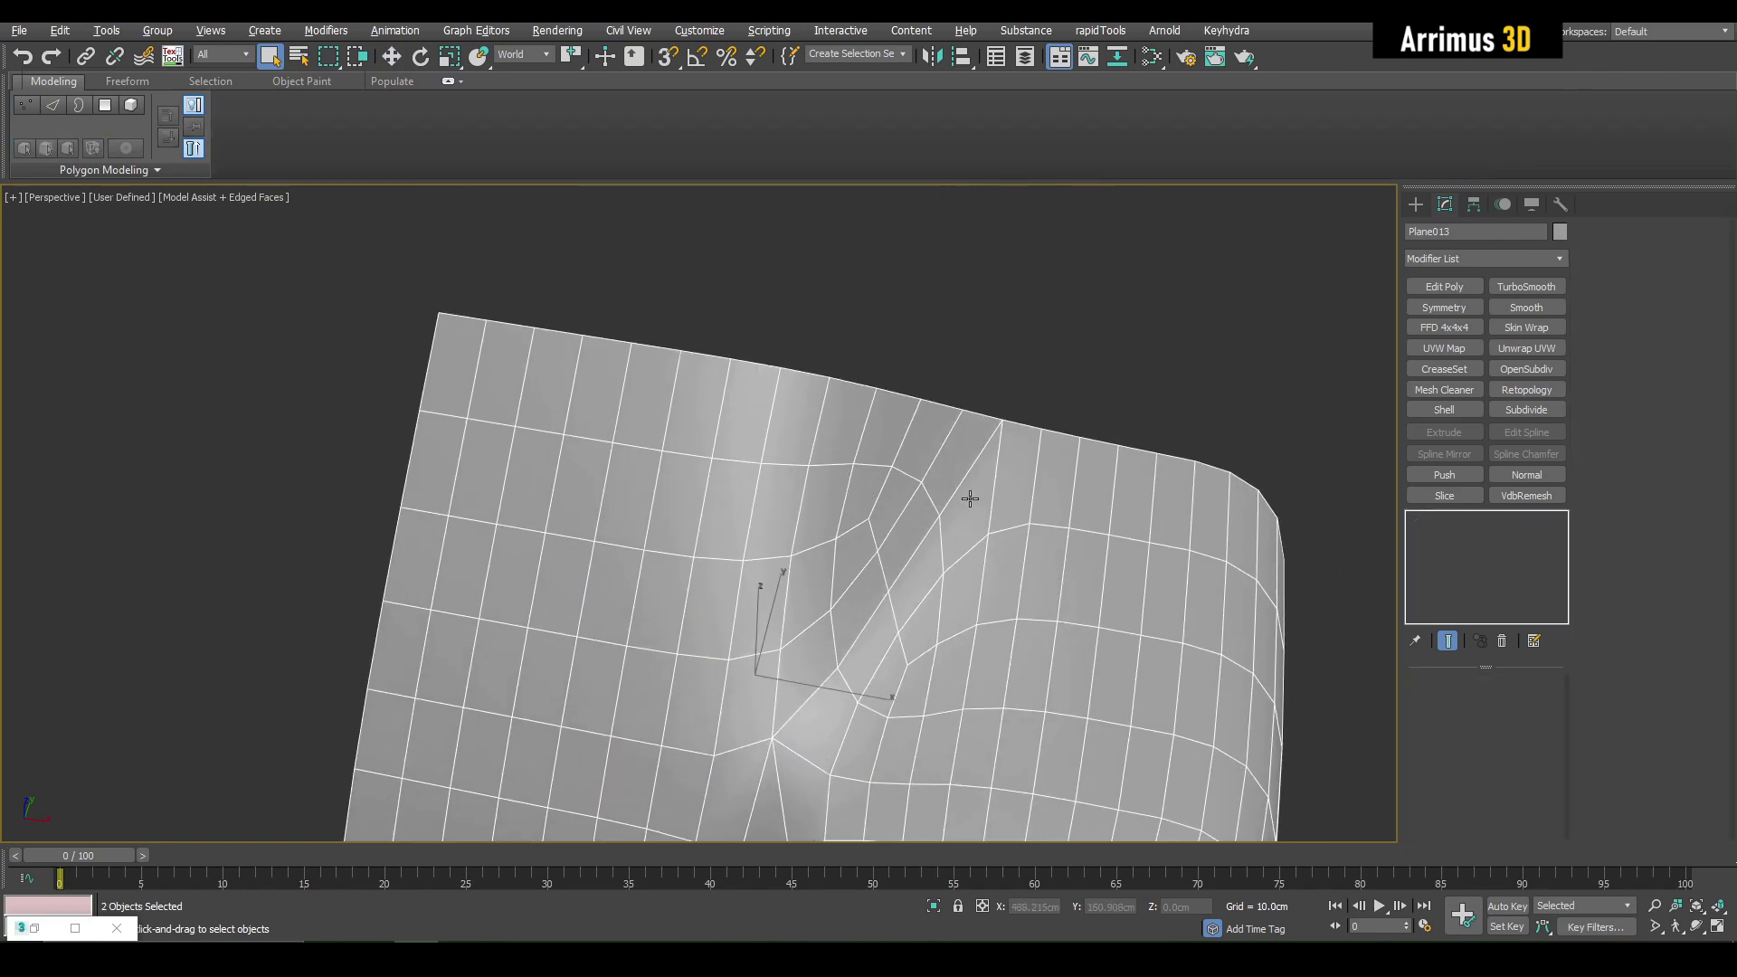
left_click(1193, 464, "alt")
scroll(1192, 464, "down", 2)
left_click(1562, 233)
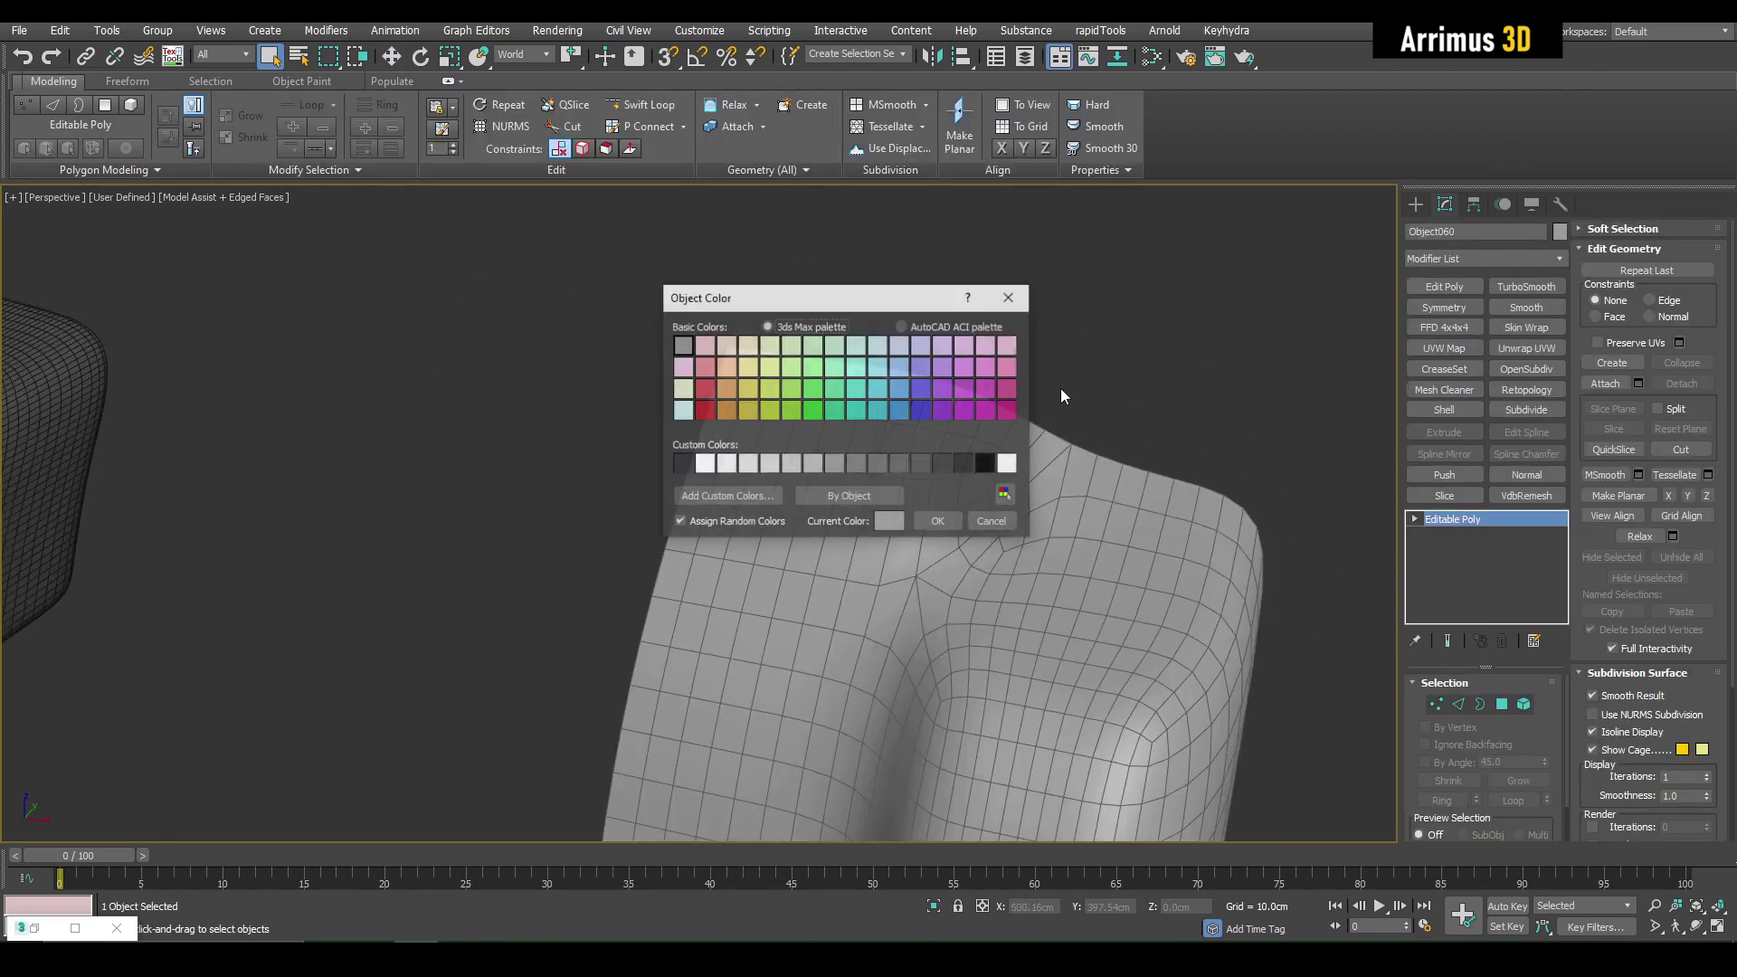
left_click(917, 463)
left_click(941, 513)
Step: Inspect the detached panel's fit on the base shell with and without edges, and check the shell's vertices around the corner
scroll(958, 490, "down", 5)
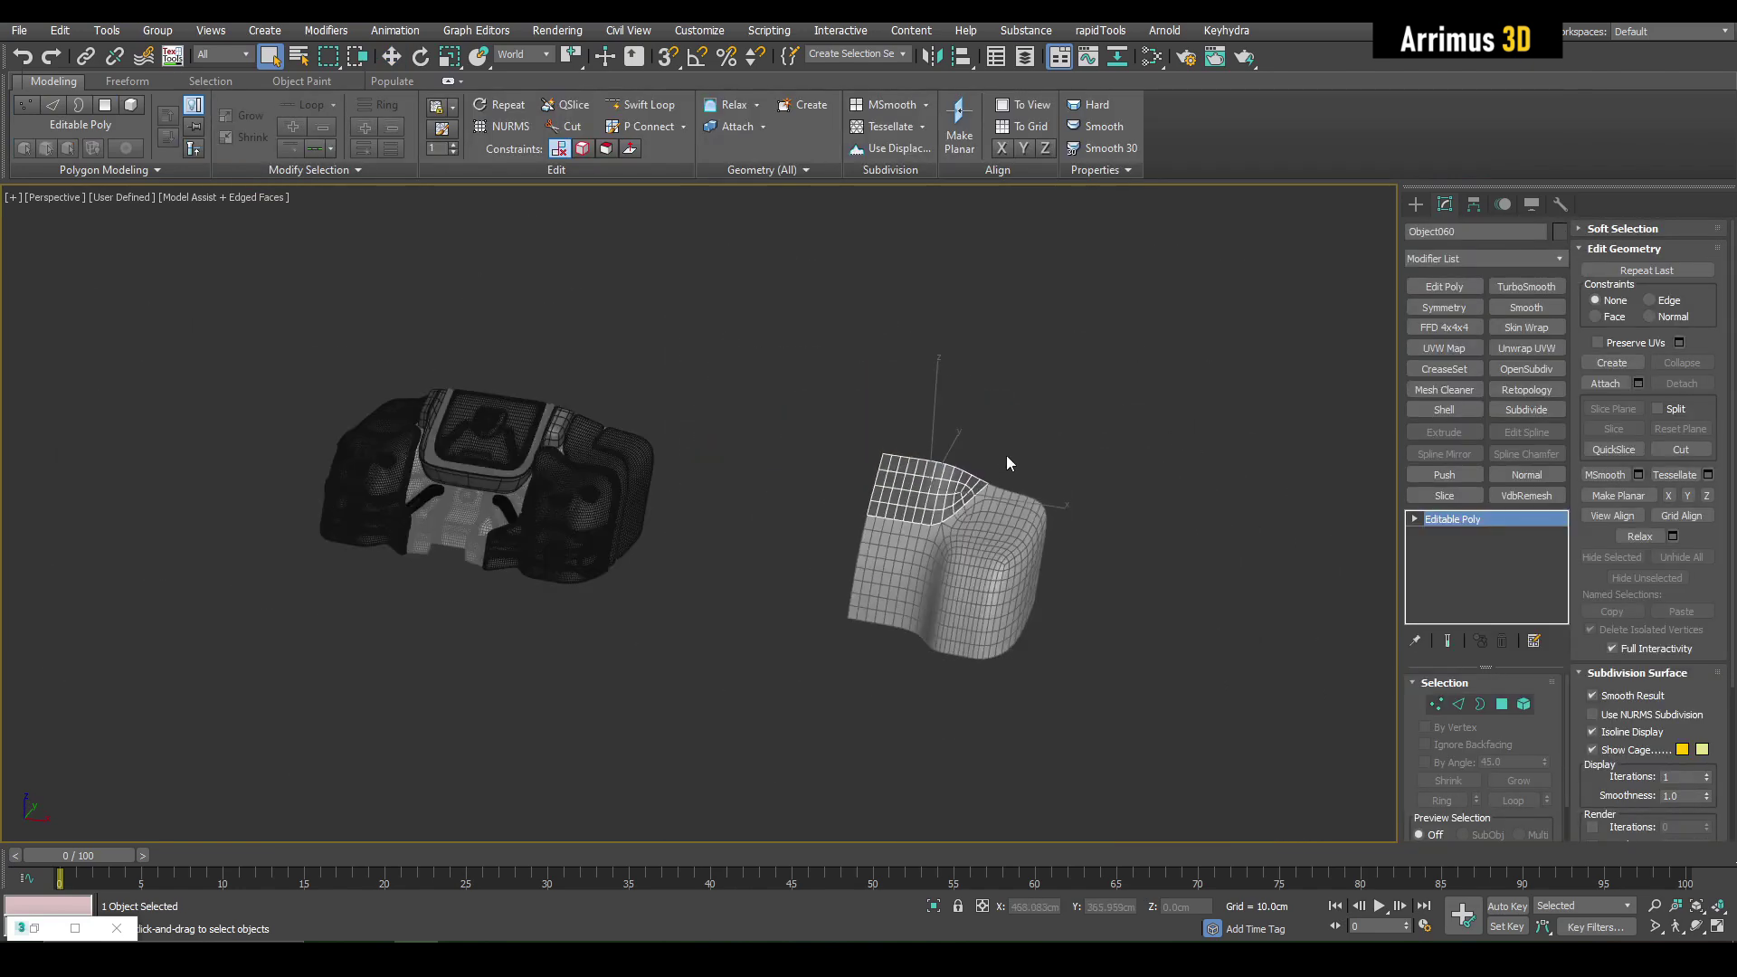
middle_click_drag(819, 534, 1098, 468, "alt")
scroll(872, 534, "up", 4)
scroll(882, 534, "down", 3)
key("F4")
scroll(963, 484, "up", 5)
key("F4")
left_click(1036, 481)
key("1")
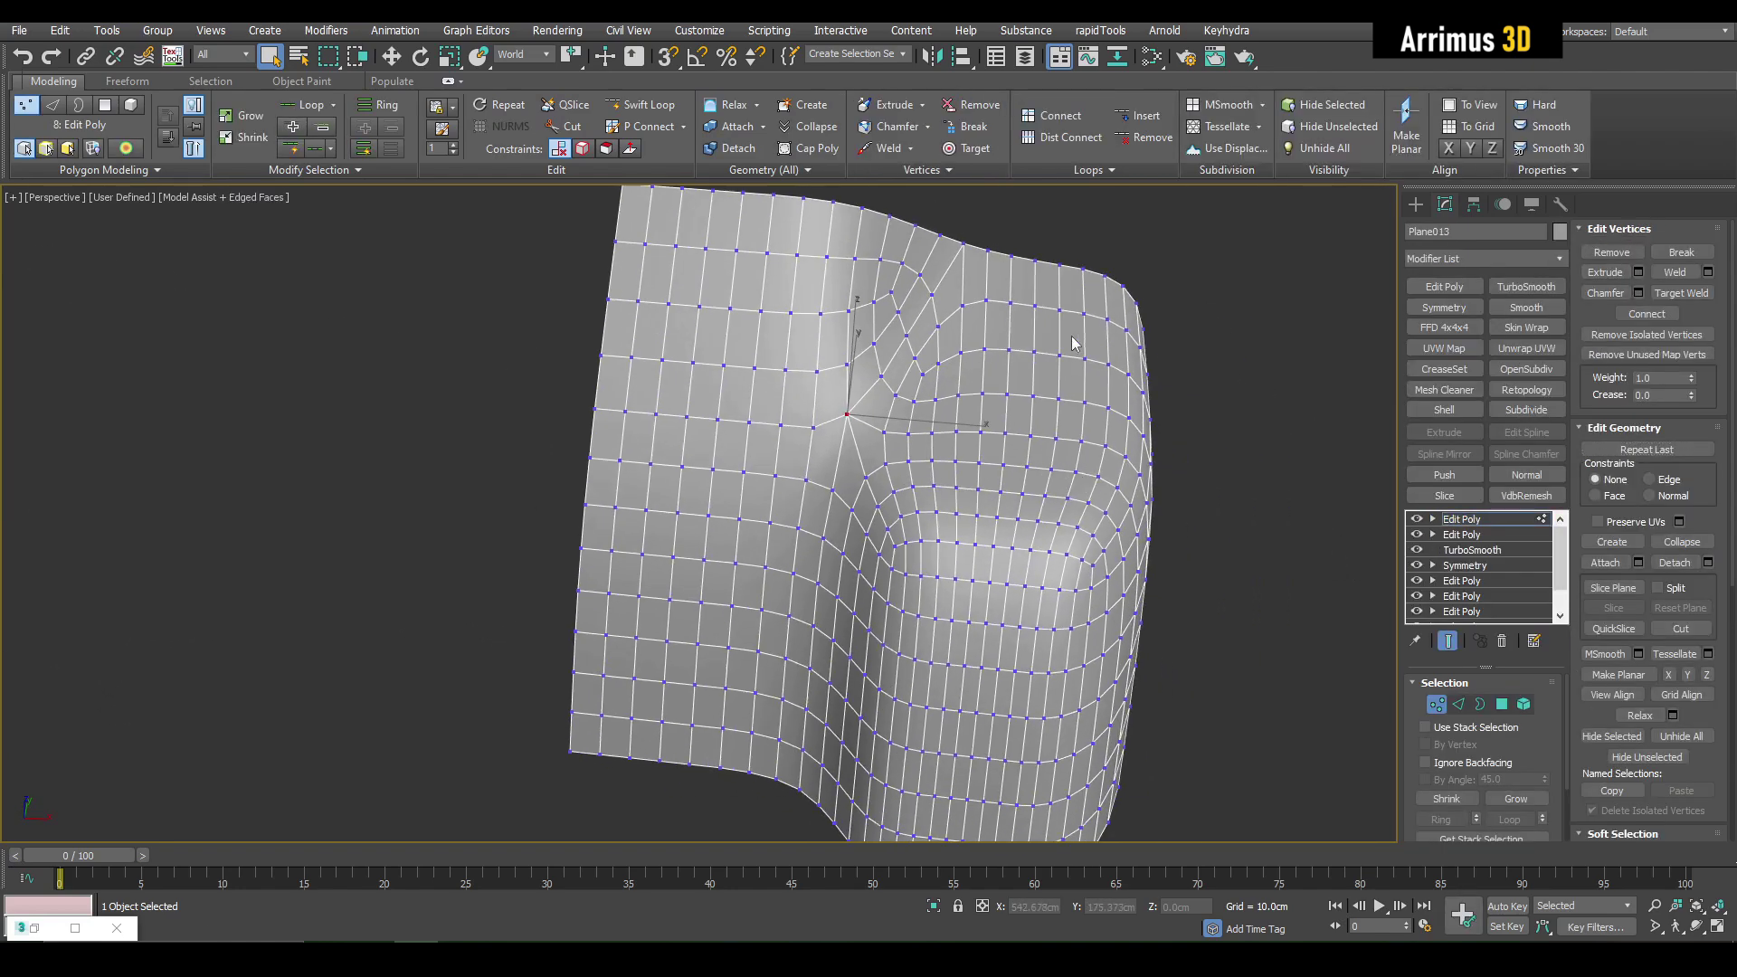
middle_click_drag(1072, 307, 1018, 362, "alt")
key("1")
Step: Add a Shell modifier to the detached upper panel with an outer amount of about 2.14 cm
left_click(928, 482)
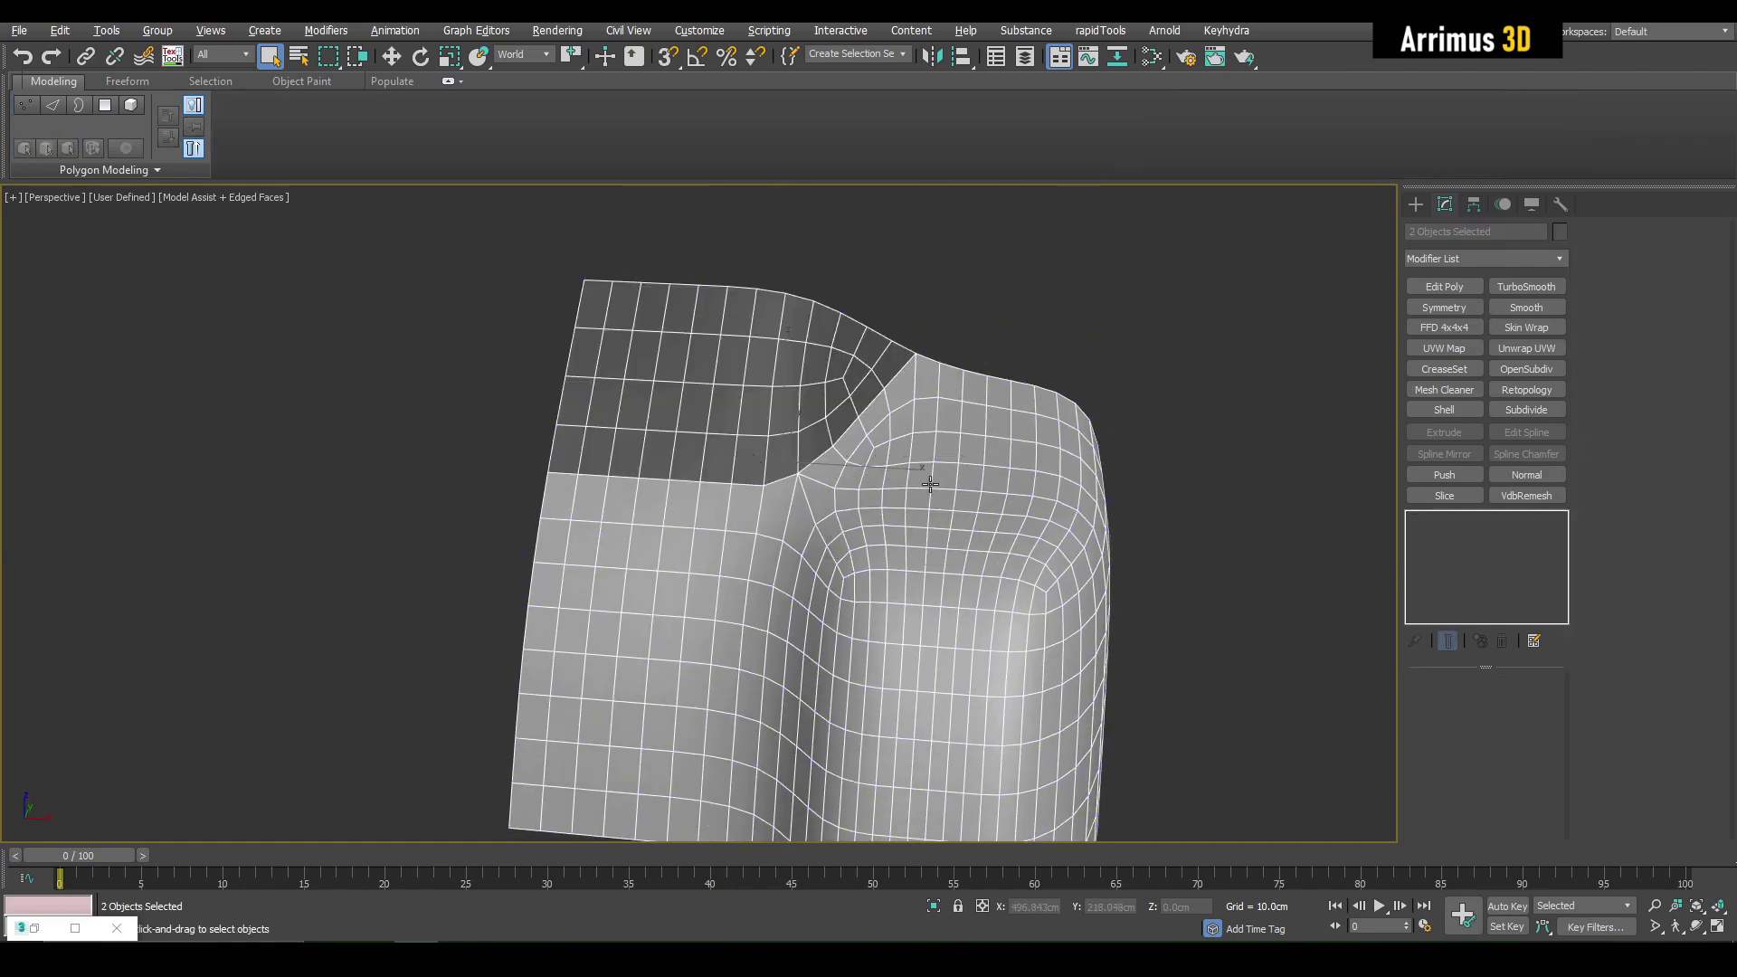
middle_click_drag(972, 475, 996, 426, "alt")
left_click(1467, 415)
left_click(1468, 415)
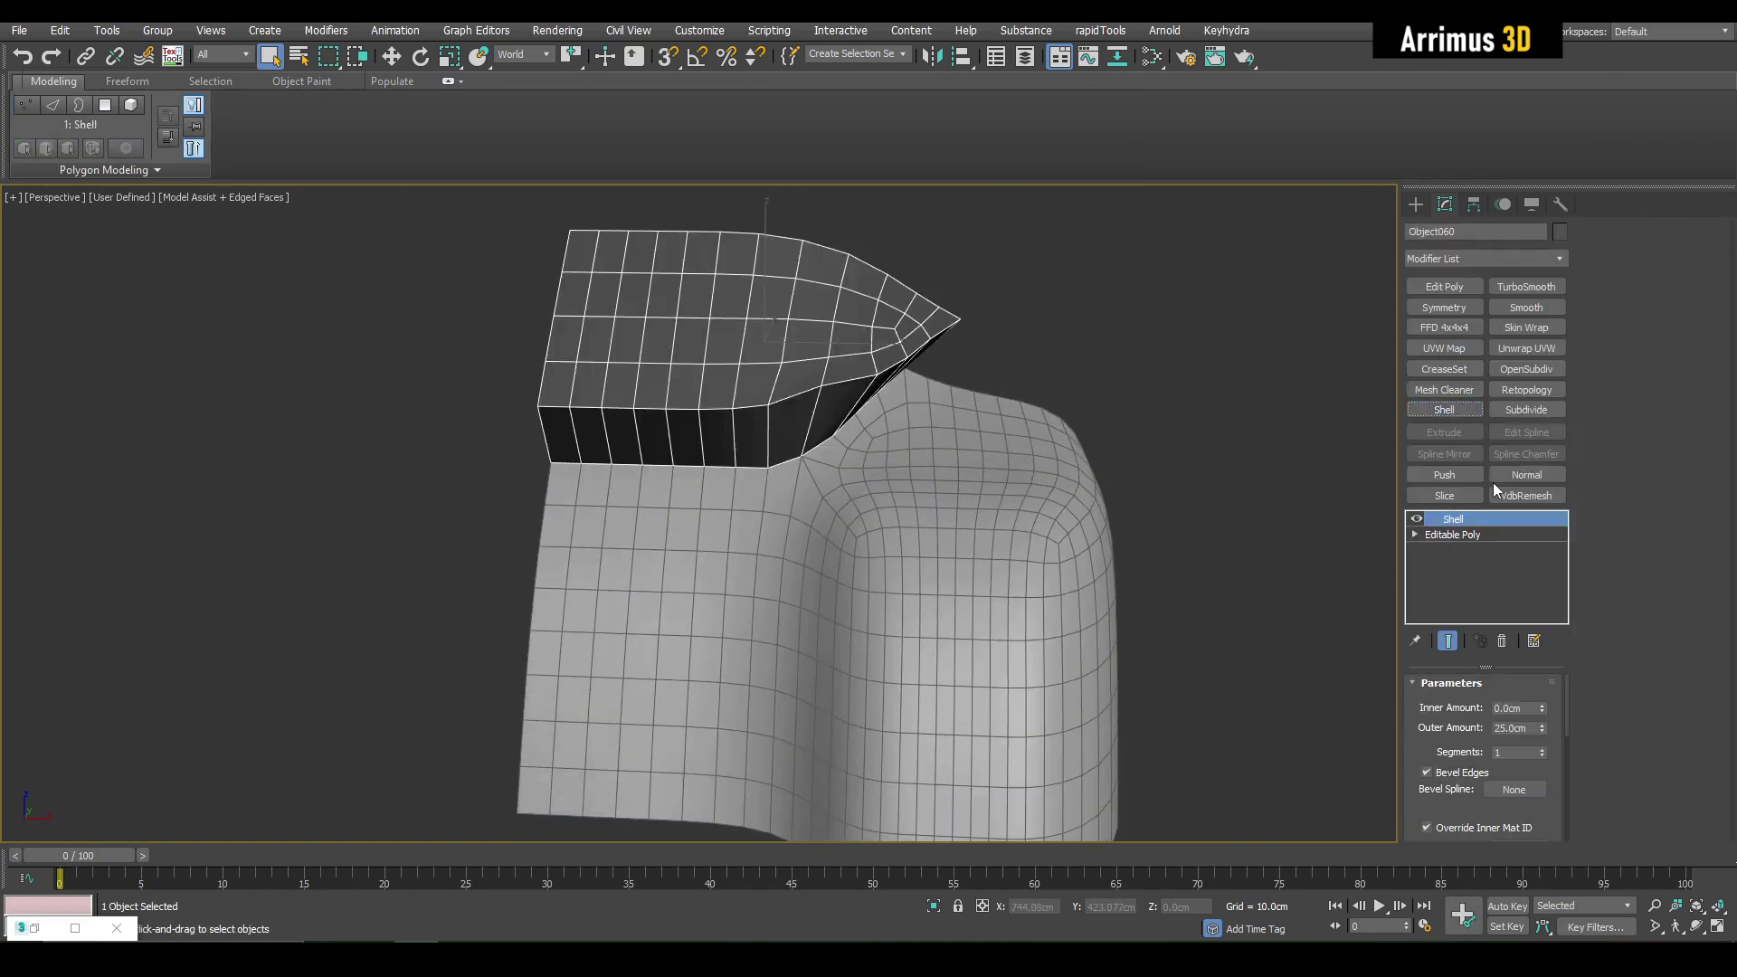
left_click_drag(1541, 728, 1546, 680)
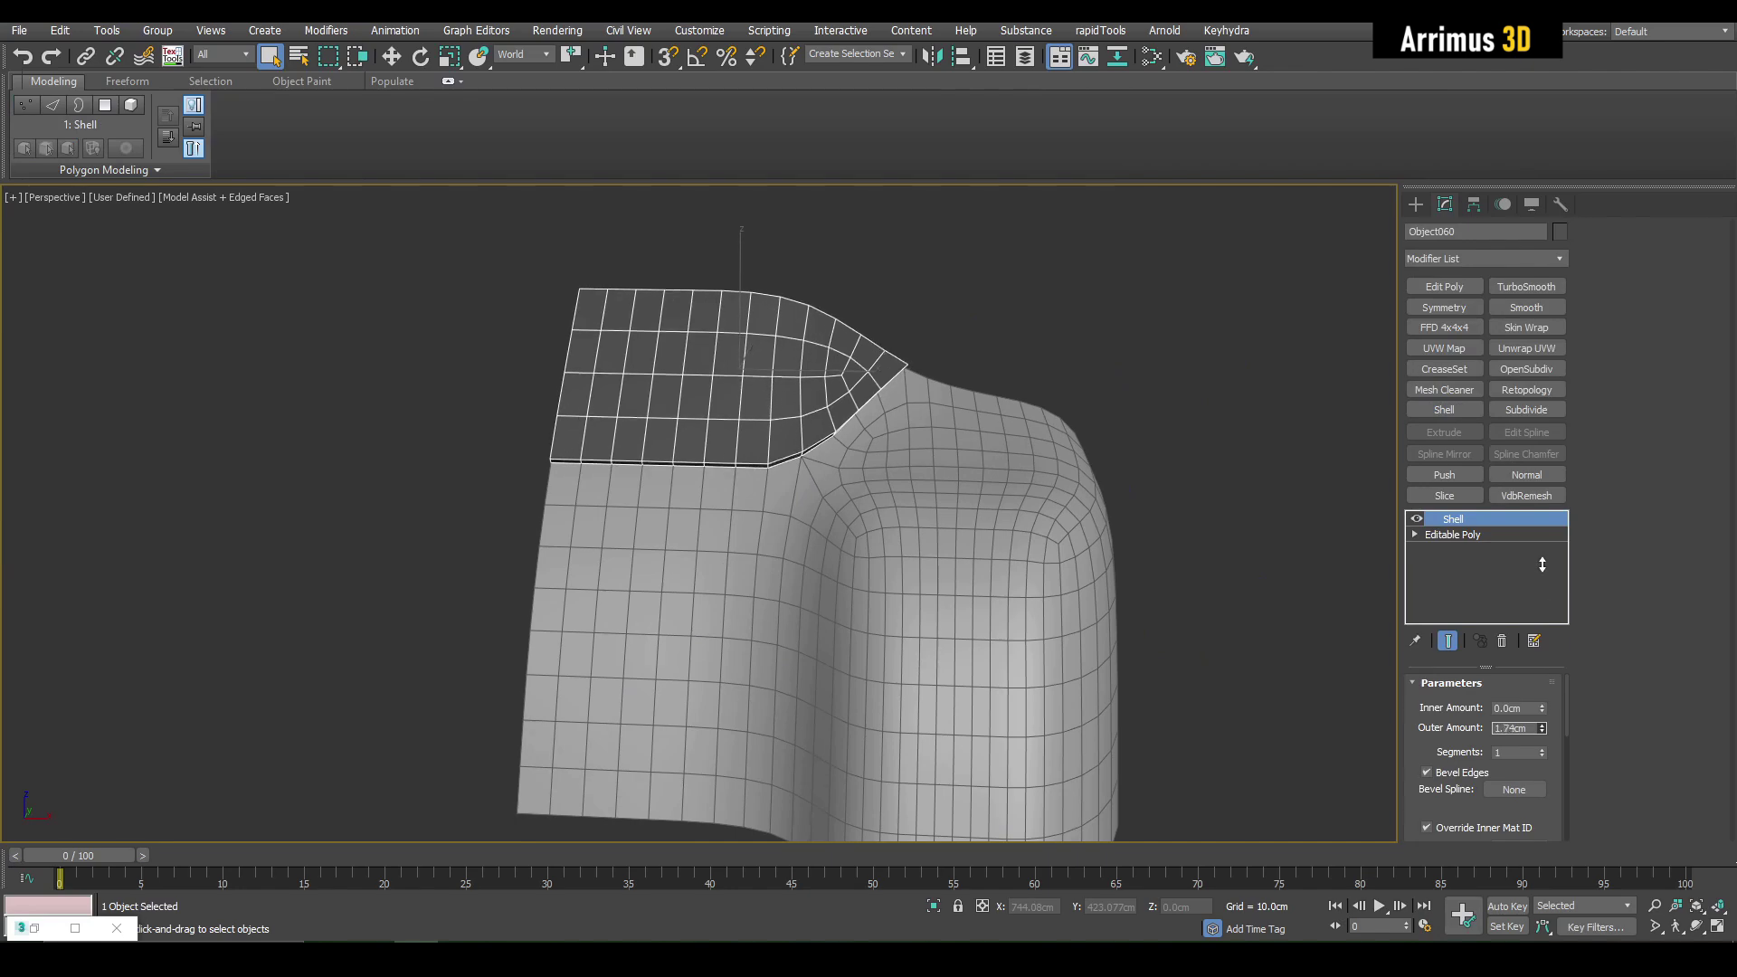
middle_click_drag(1248, 498, 1144, 459, "alt")
middle_click_drag(1053, 384, 1179, 487, "alt")
left_click(1225, 480)
Step: In the Top view, draw a small open spline with stepped and angled segments as a bevel profile beside the reference model
key("alt+w")
left_click(639, 351)
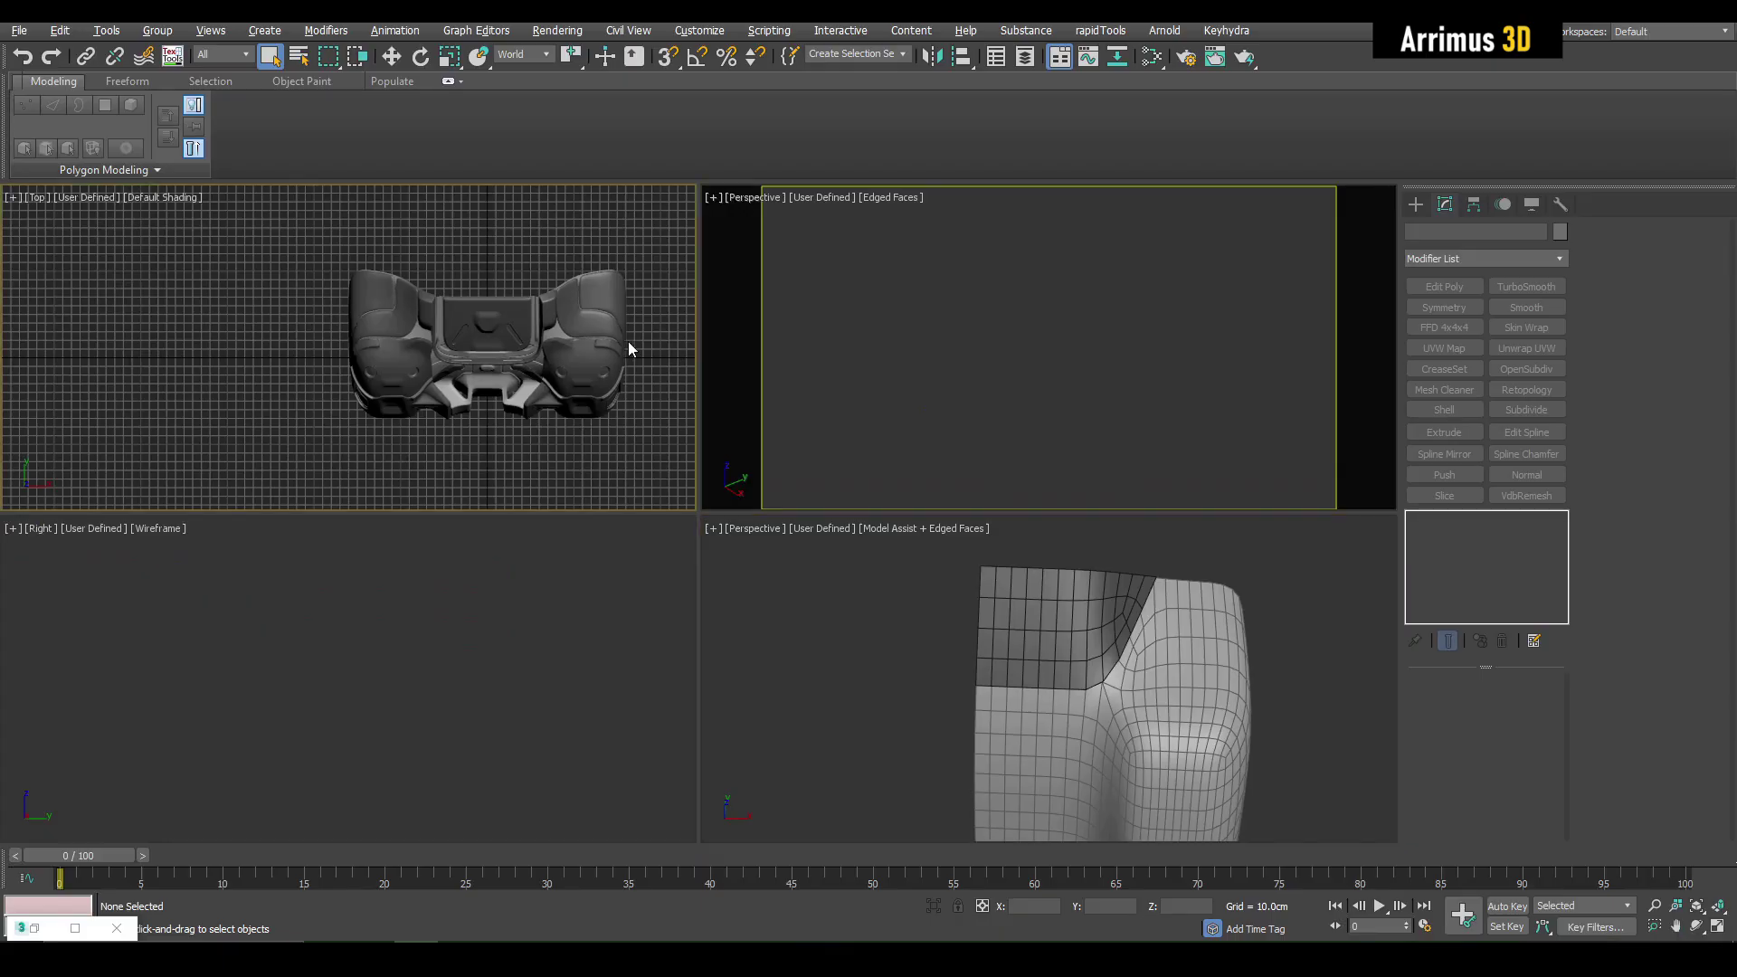
key("alt+w")
scroll(860, 385, "up", 4)
scroll(882, 389, "down", 2)
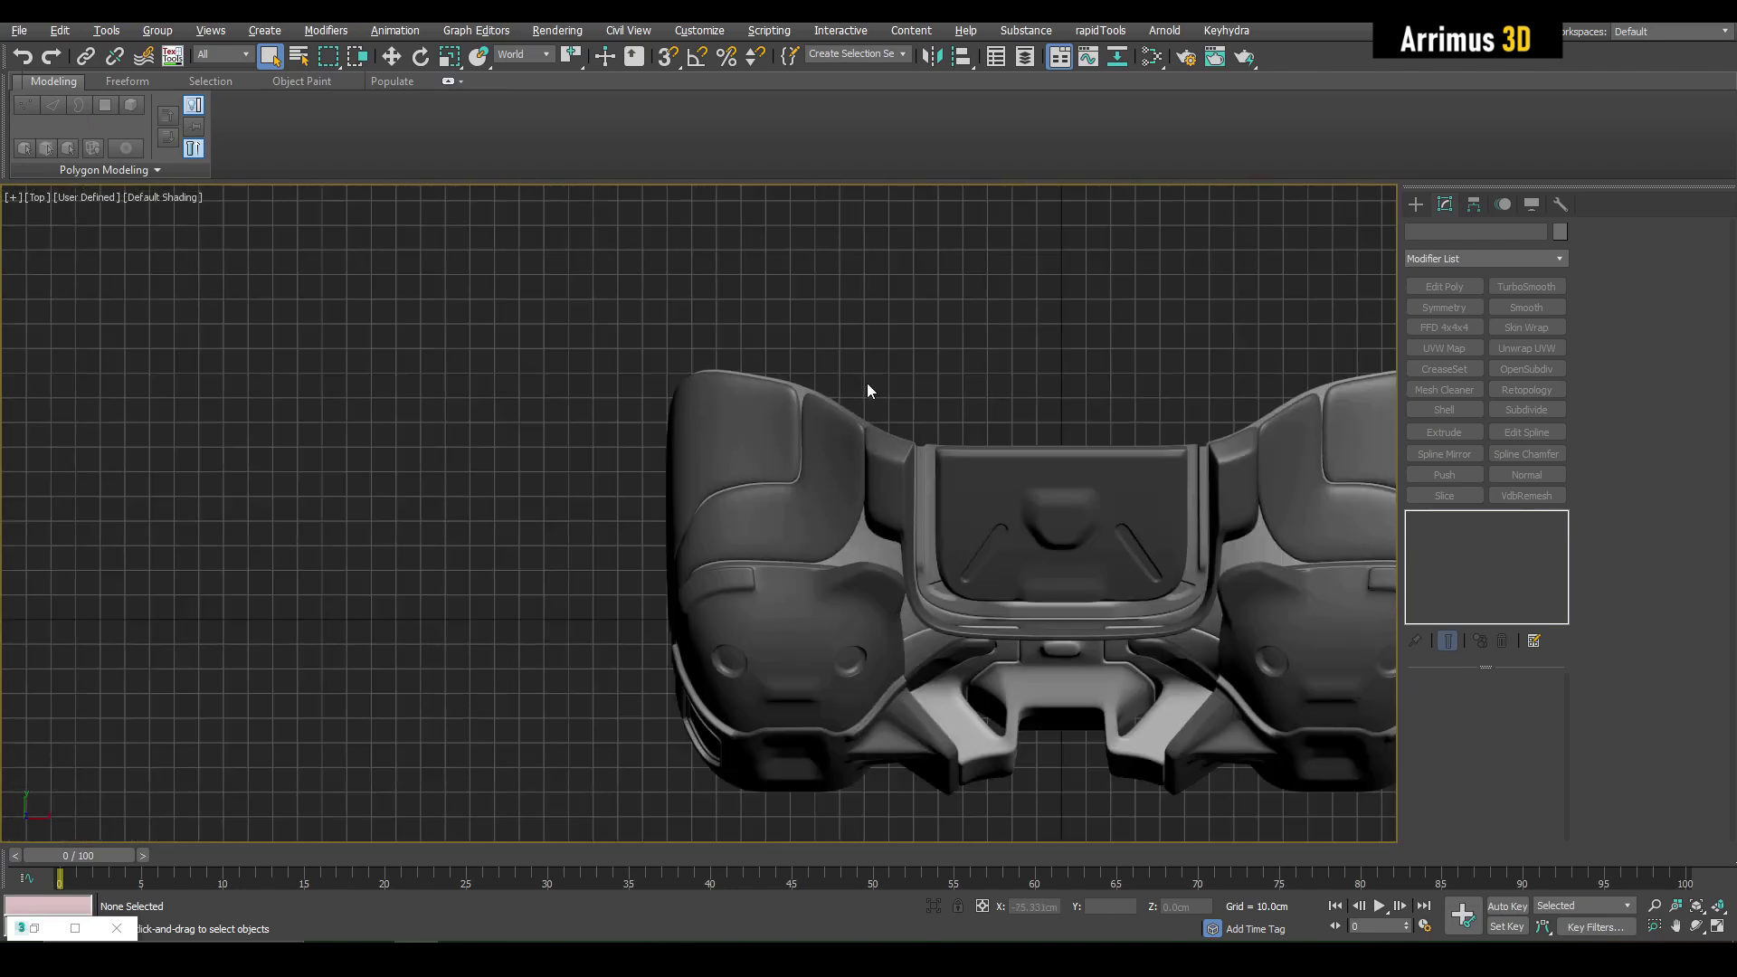
key("l")
middle_click_drag(749, 365, 1012, 426)
scroll(927, 423, "up", 3)
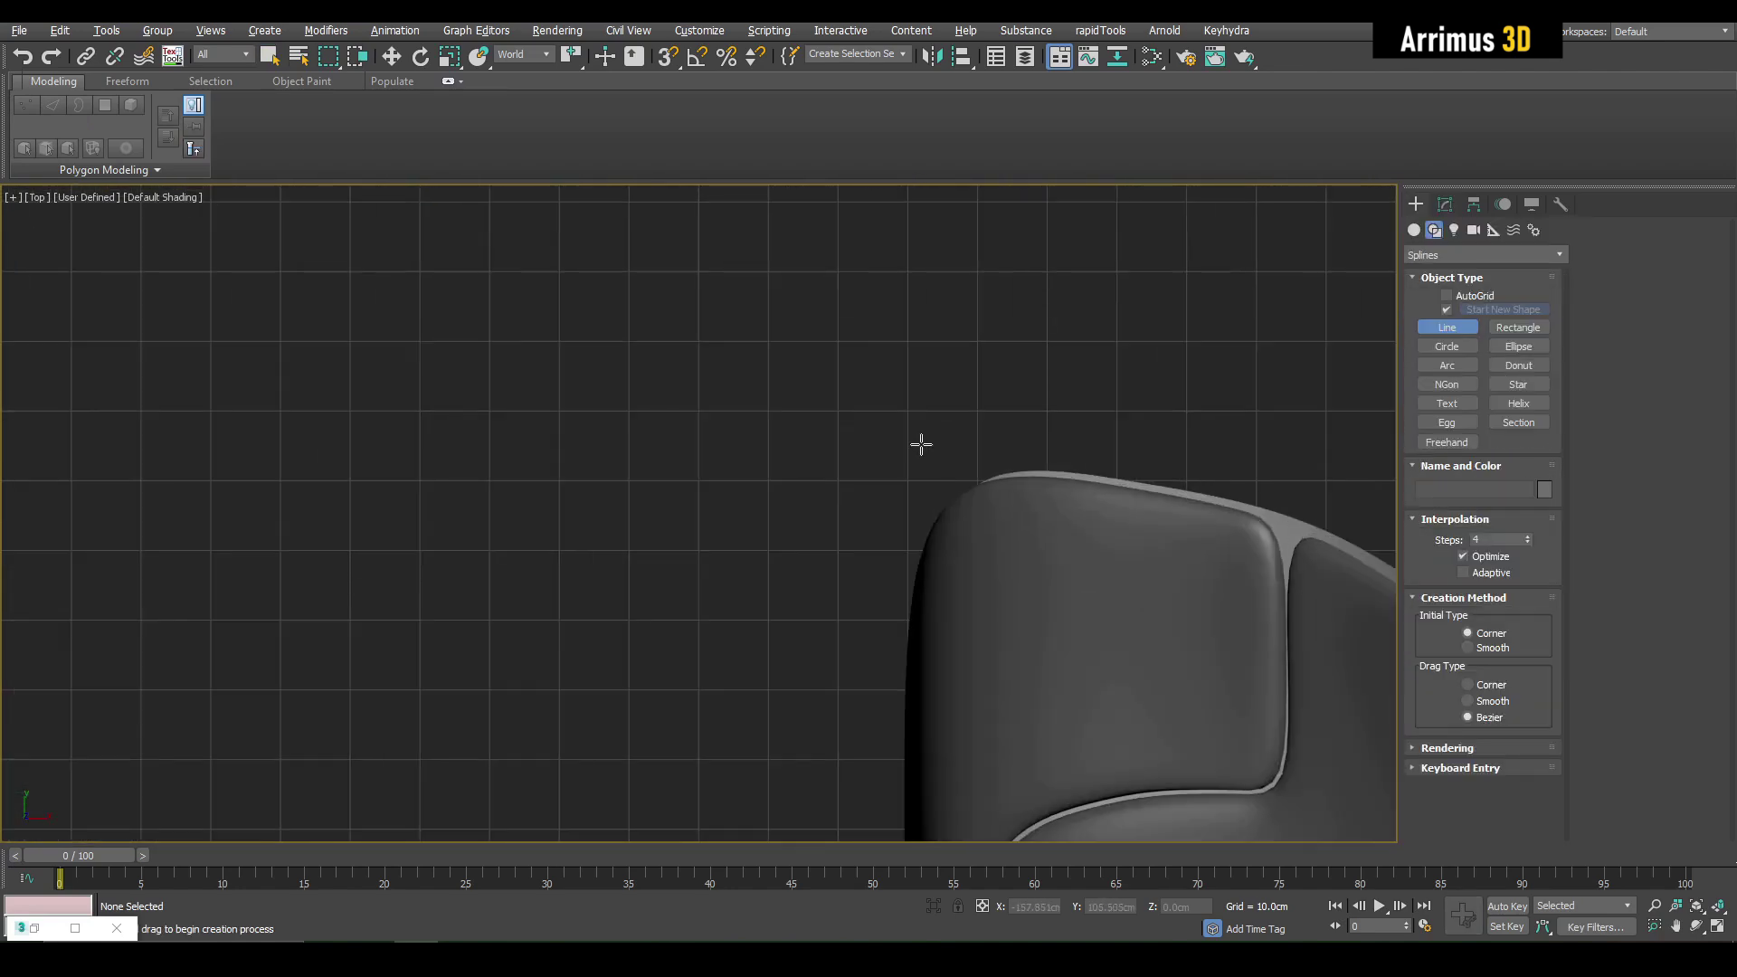
scroll(701, 449, "up", 2)
scroll(695, 447, "up", 3)
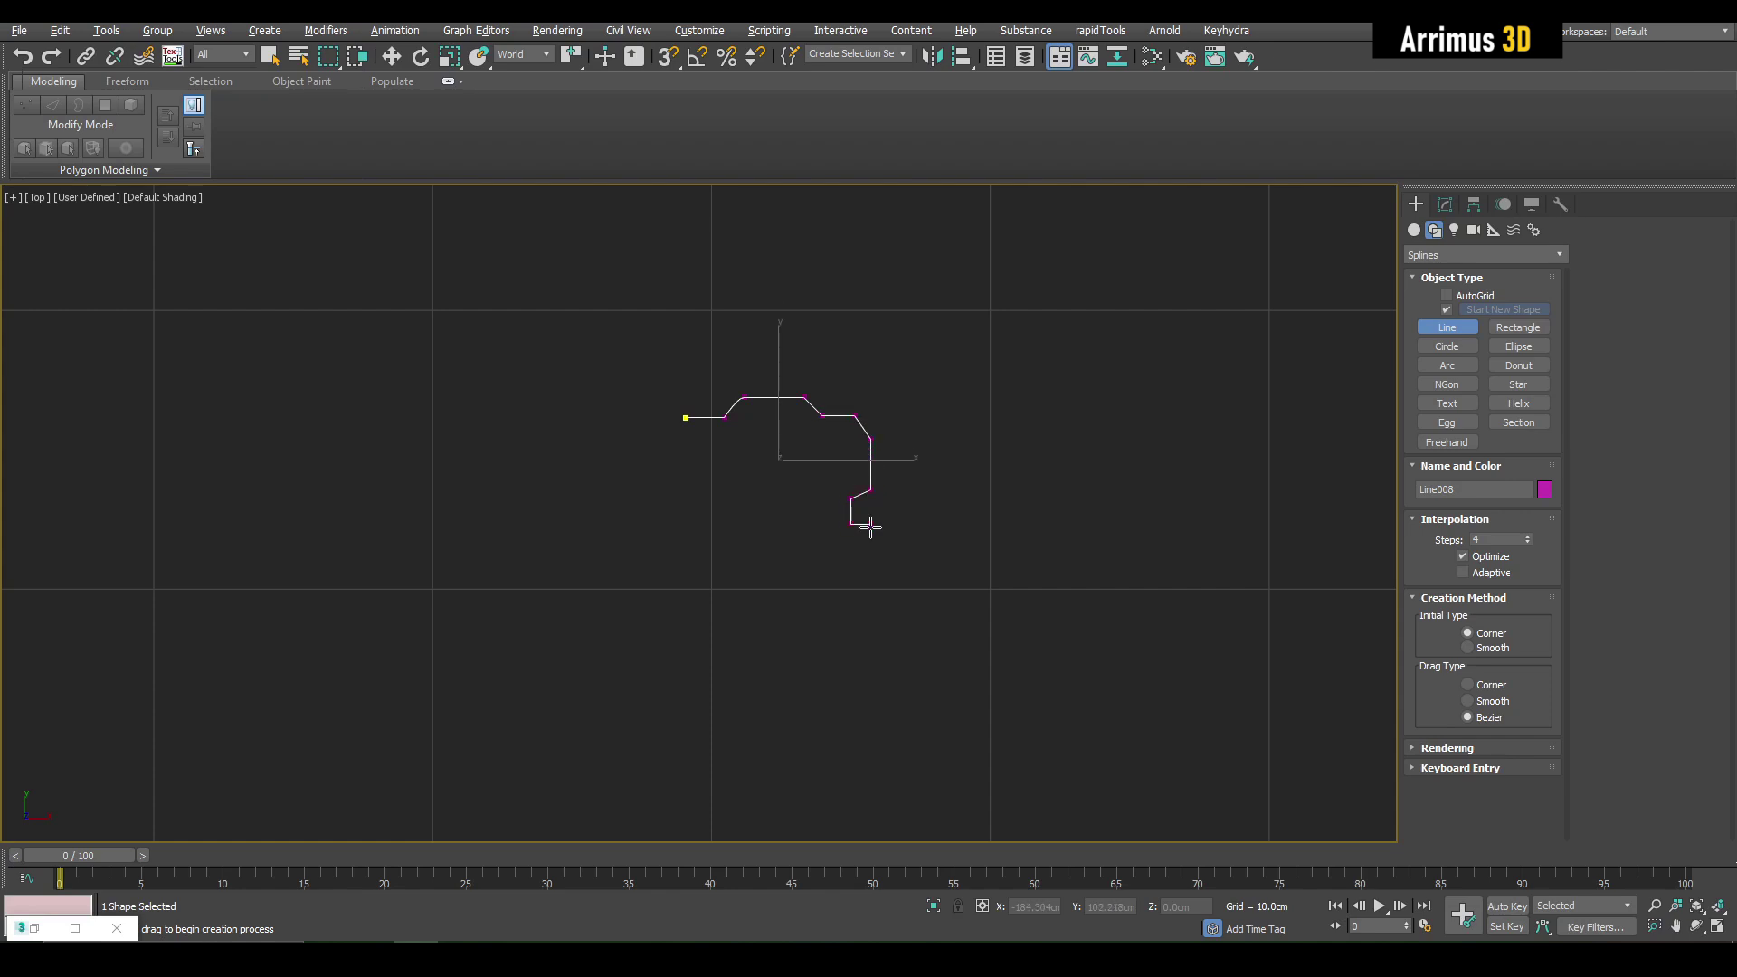
right_click(717, 574)
Step: Convert all profile vertices to Corner and shift the three vertices at its upper open end slightly inward along X
scroll(762, 470, "up", 3)
key("1")
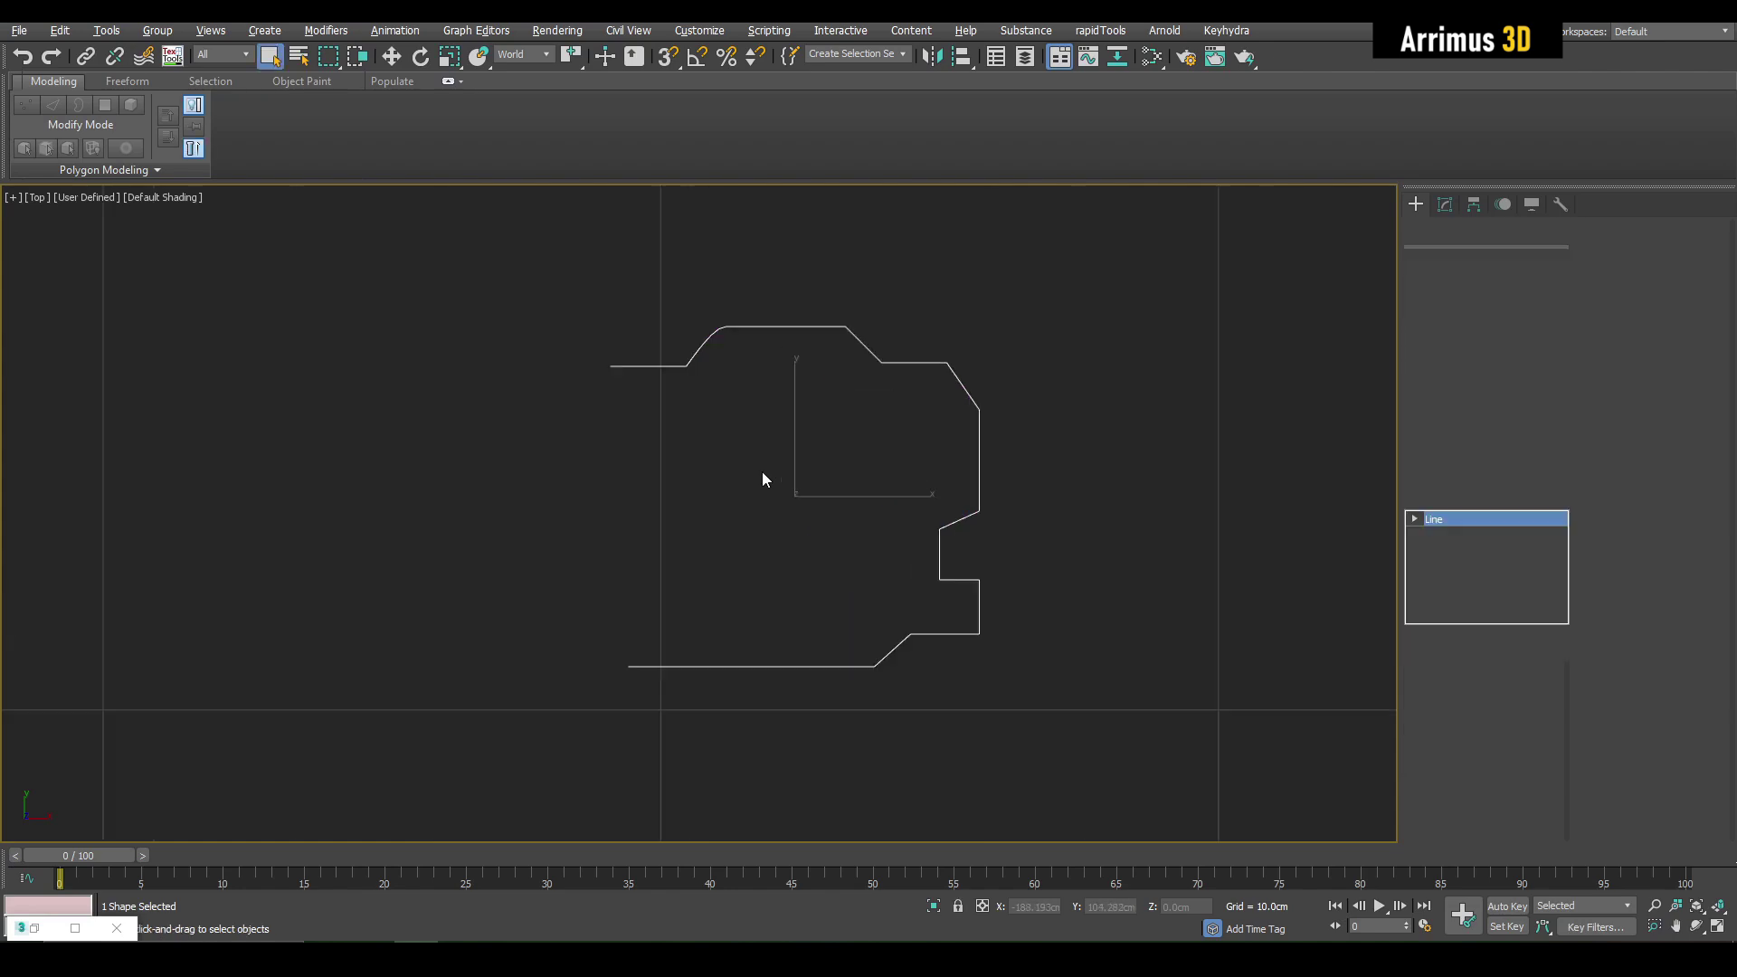
key("ctrl+a")
right_click(738, 339)
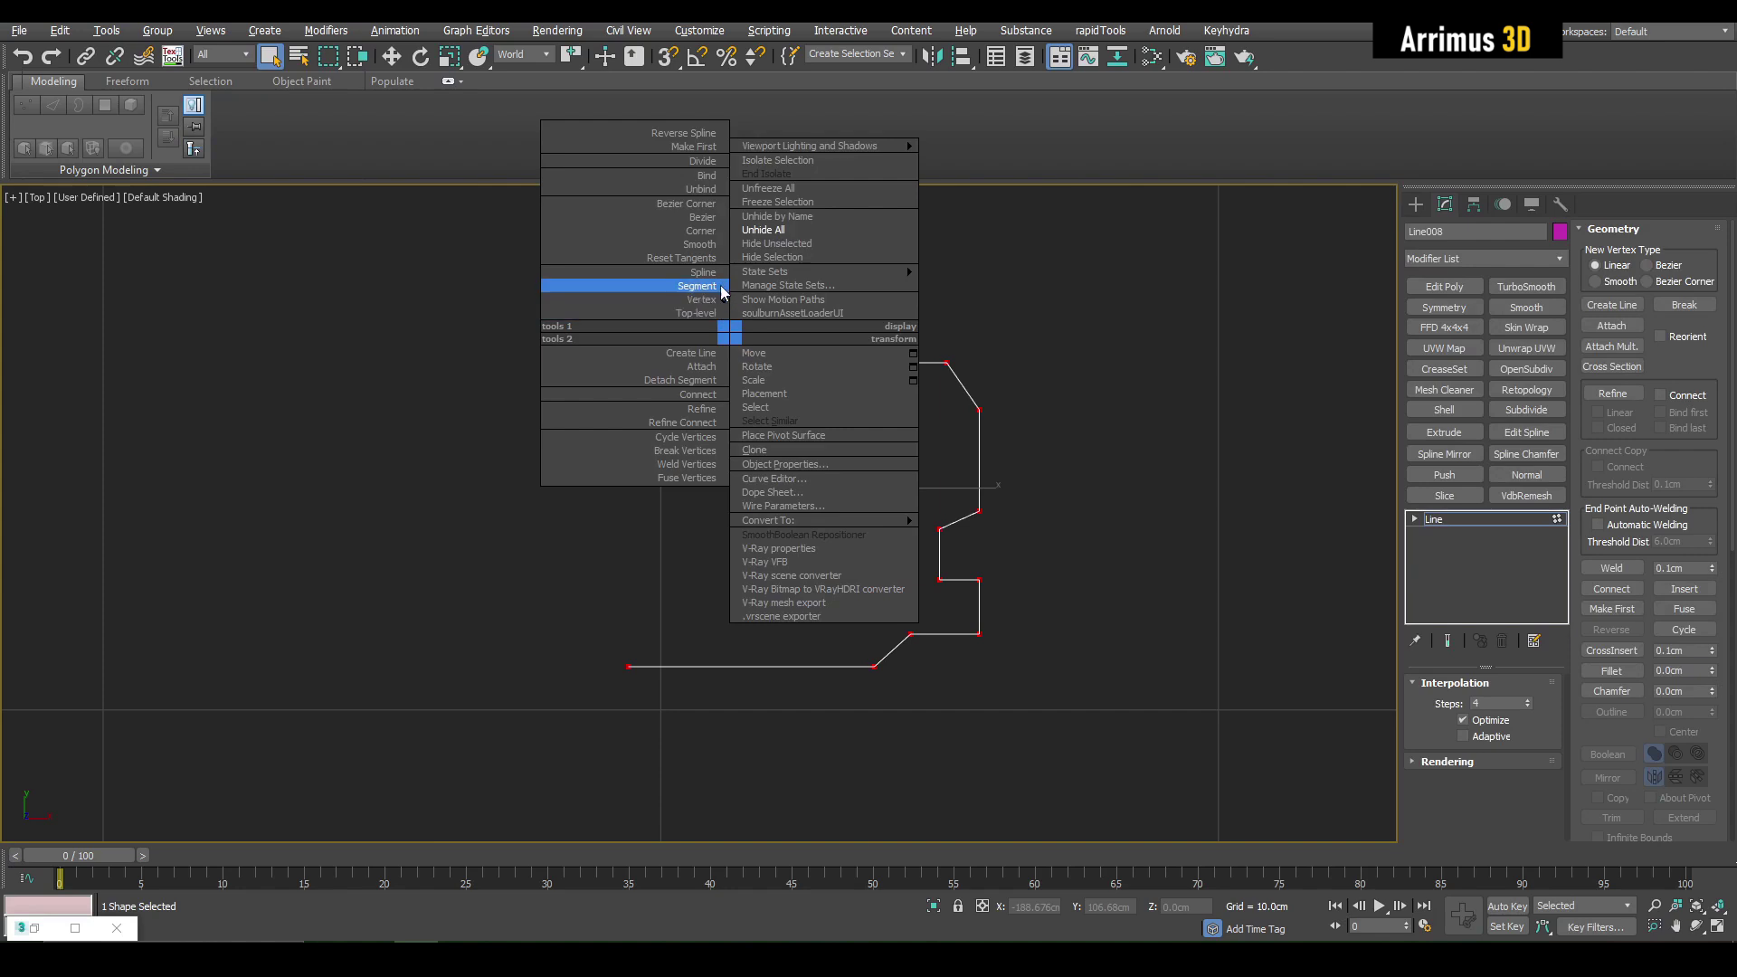
left_click(703, 232)
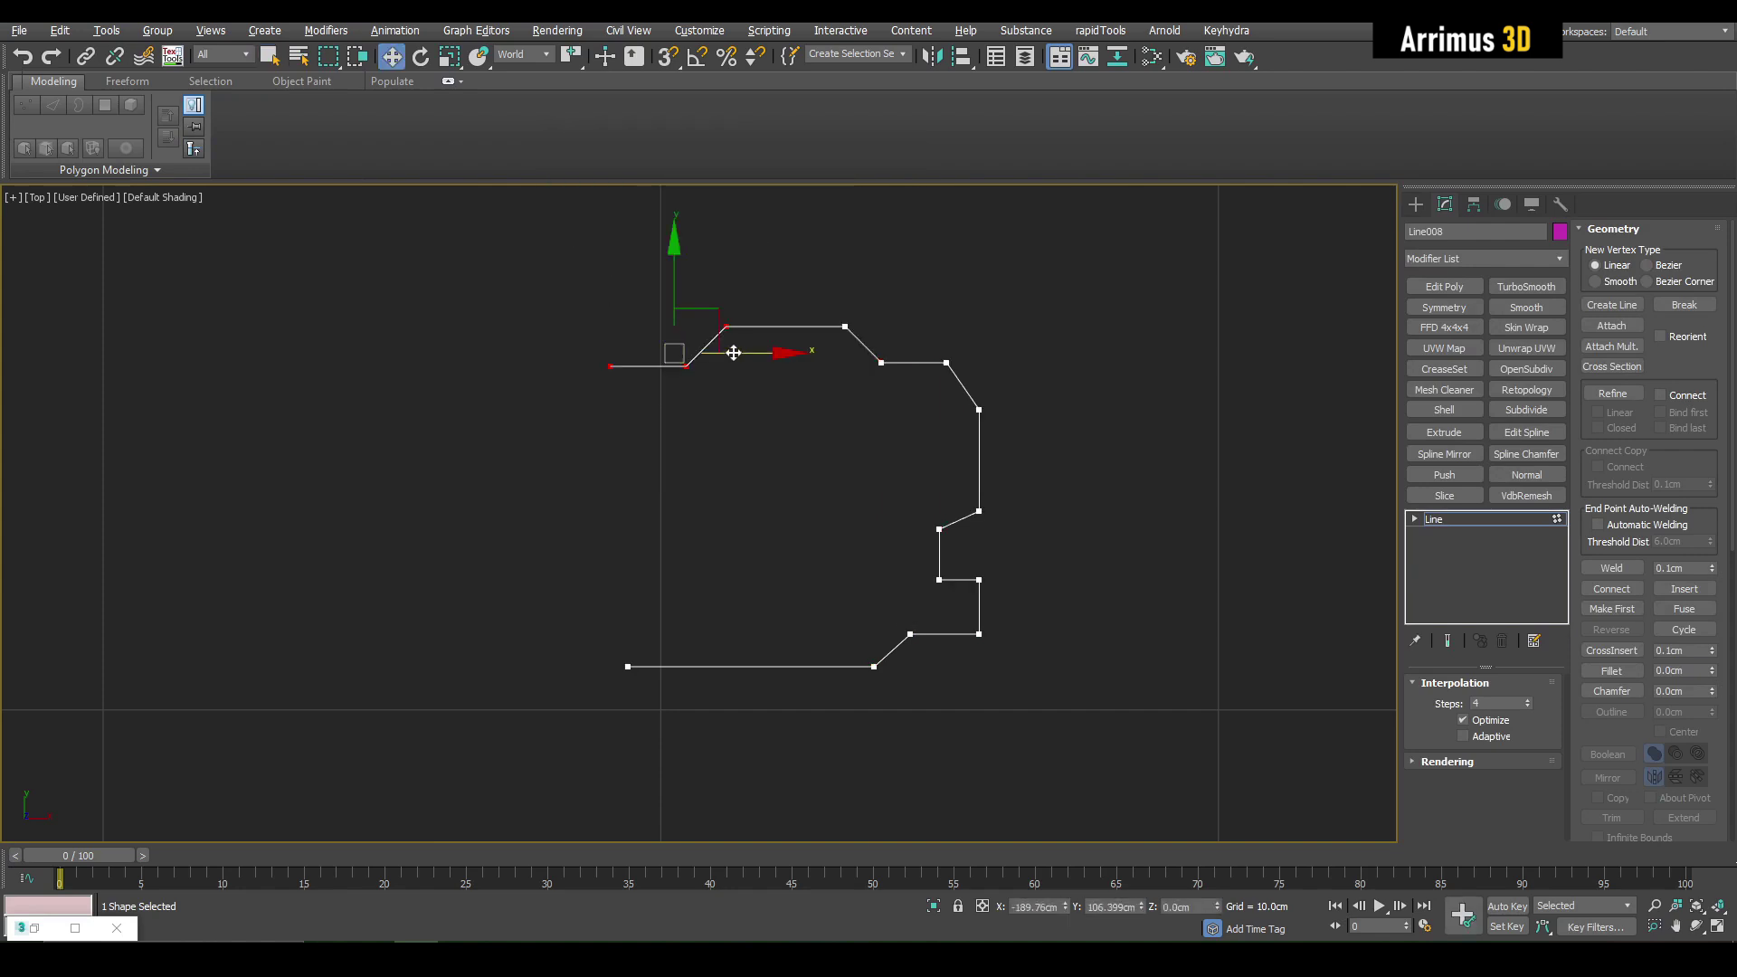
key("1")
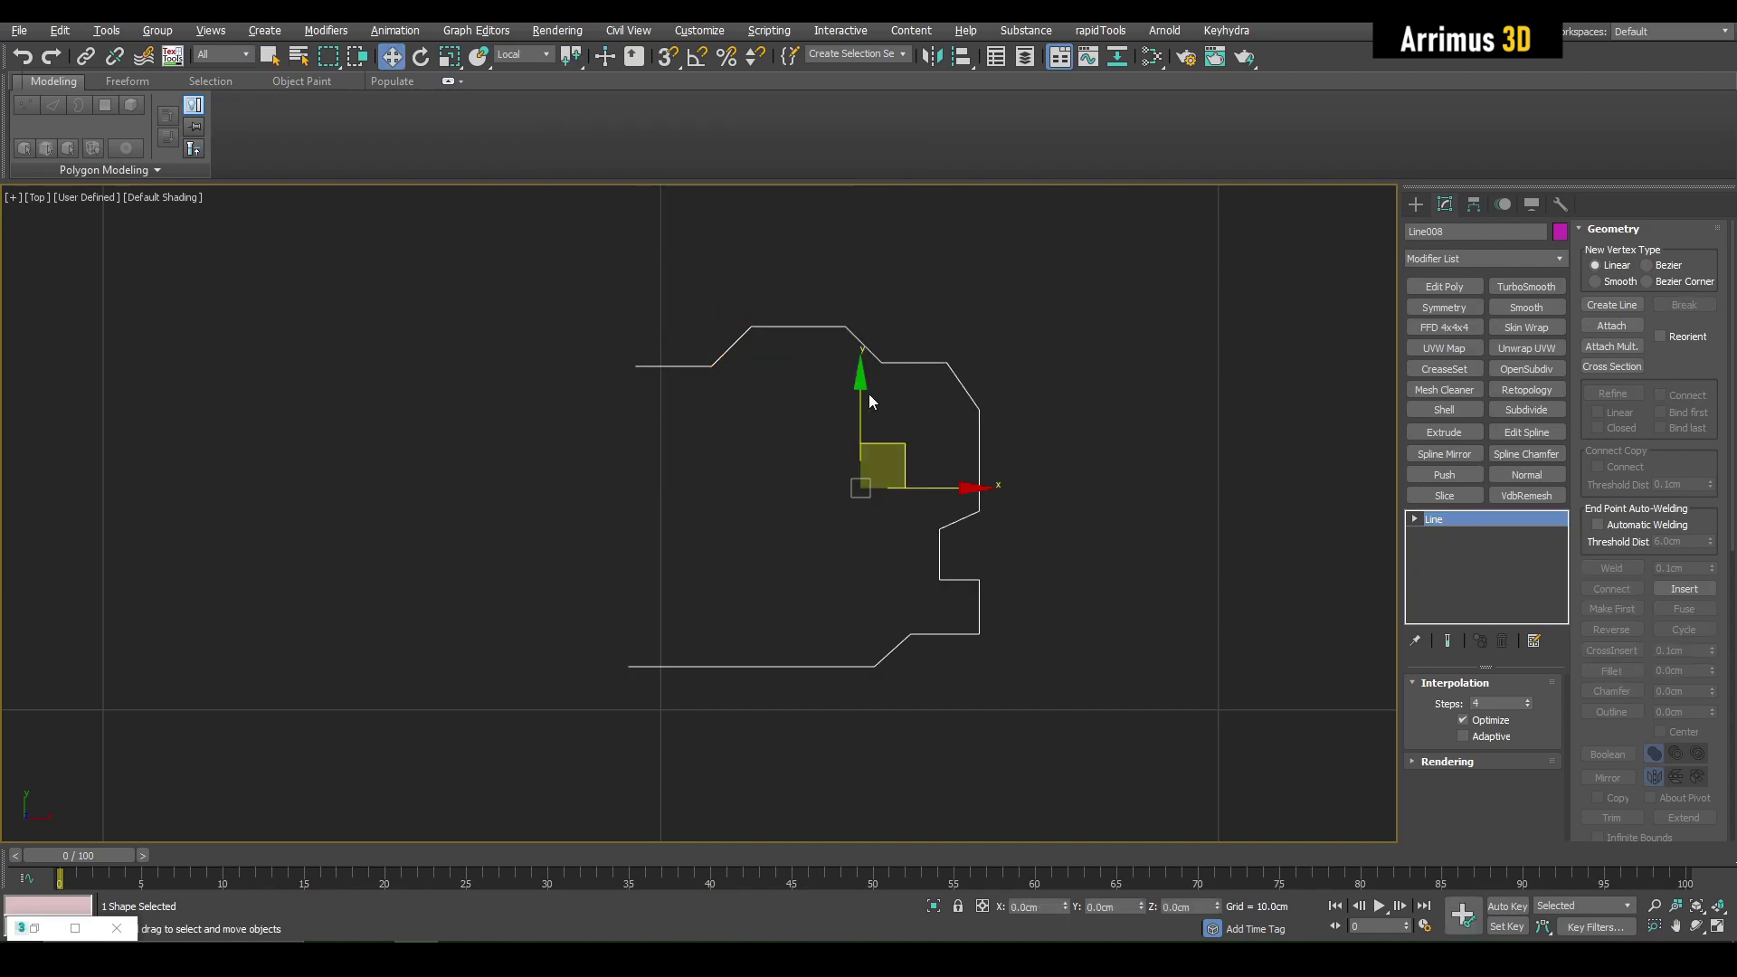
Step: Move the profile spline next to the shell's outer side and return to the Perspective view
key("q")
scroll(910, 425, "down", 5)
middle_click_drag(1001, 437, 801, 407)
scroll(801, 407, "down", 3)
scroll(976, 447, "down", 4)
middle_click_drag(1053, 474, 750, 425)
scroll(954, 454, "down", 3)
key("w")
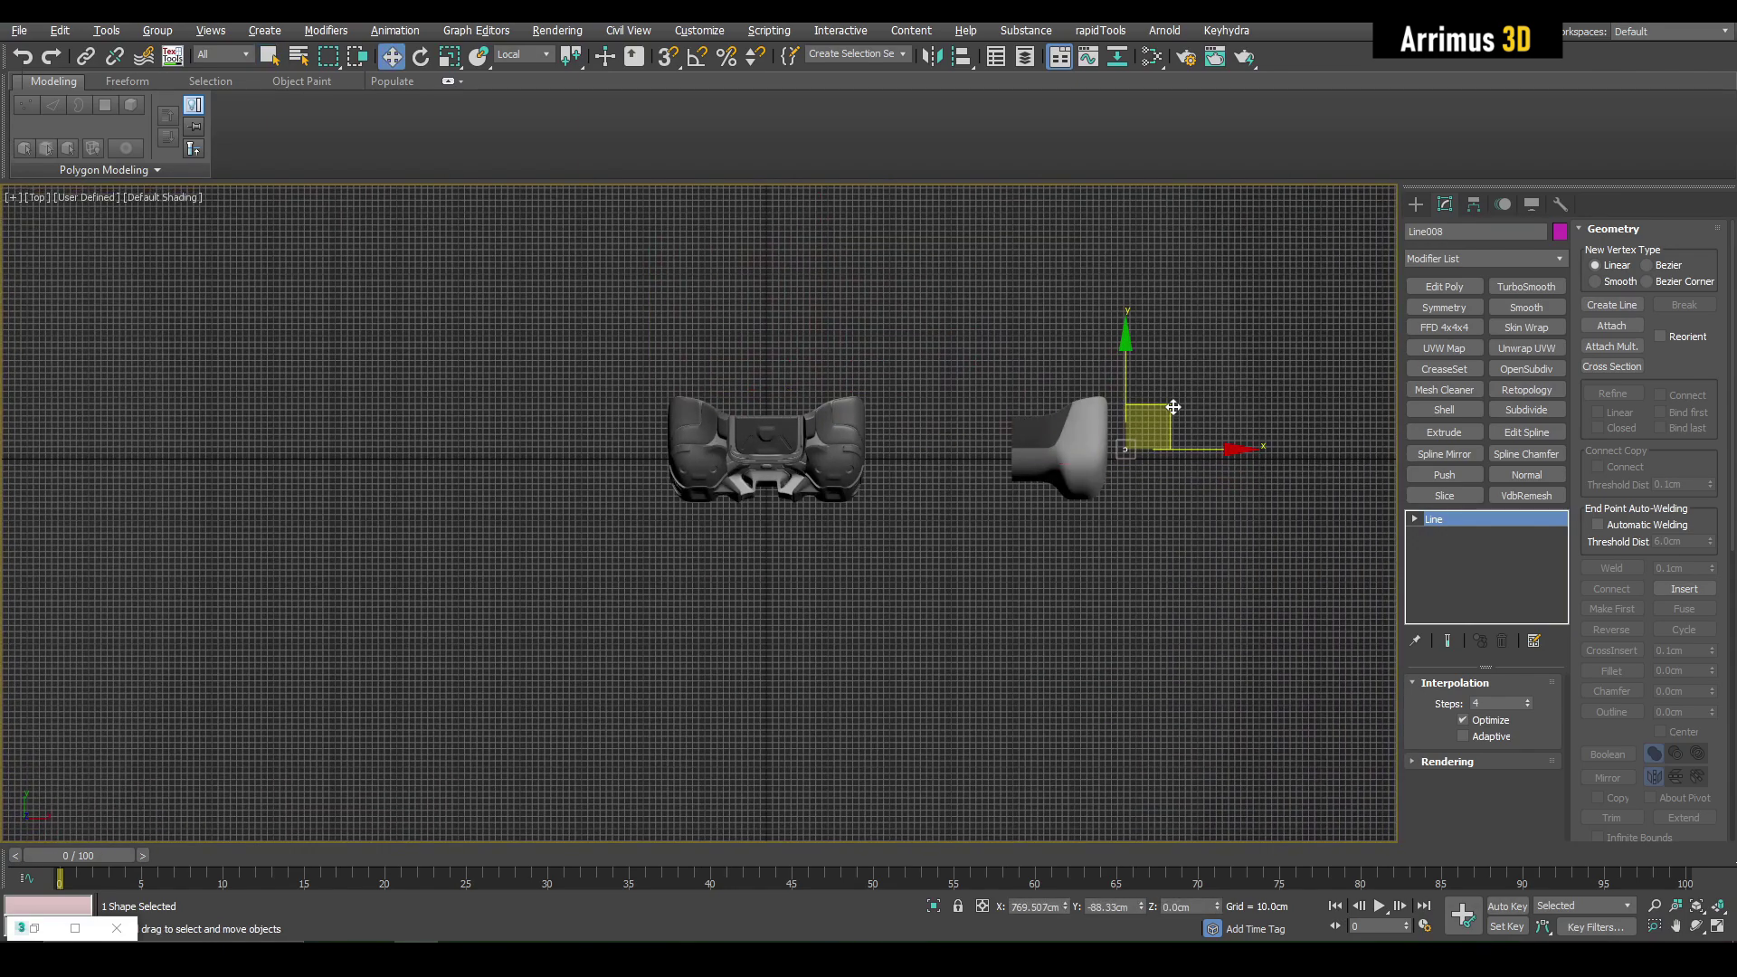
key("alt+w")
key("alt+w")
scroll(960, 507, "down", 4)
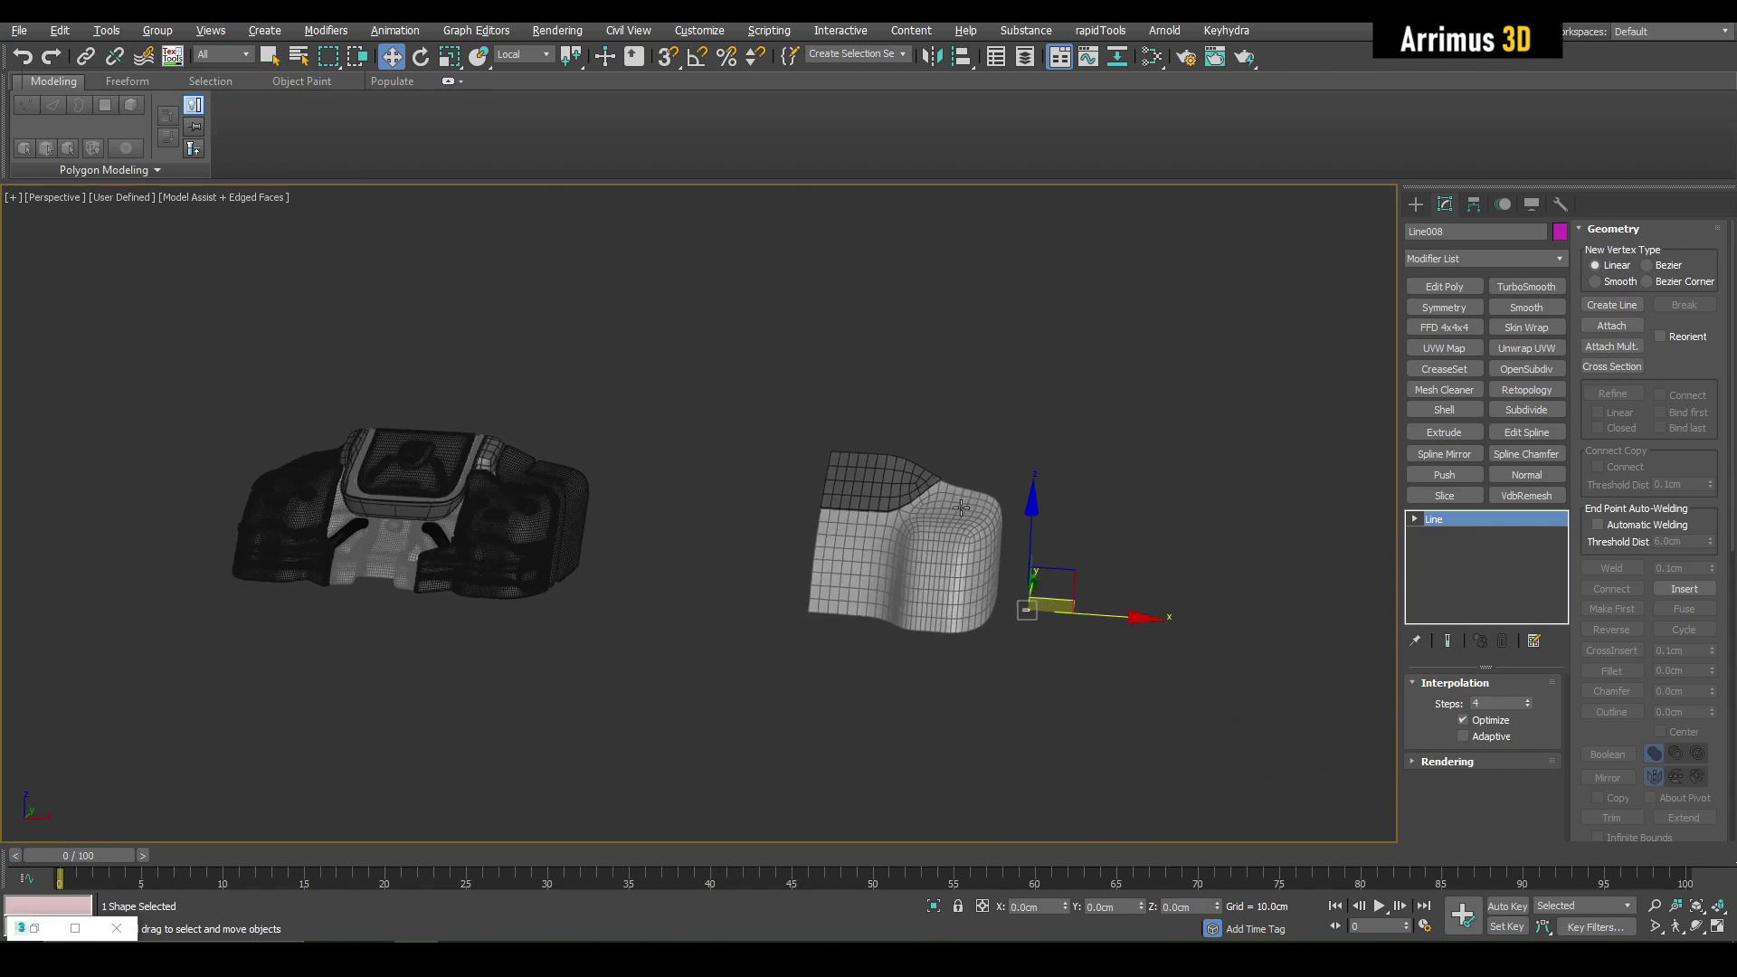
Step: Assign the profile line as the Bevel Spline of the upper panel's Shell modifier to shape its border
scroll(961, 508, "up", 5)
key("q")
left_click(897, 470)
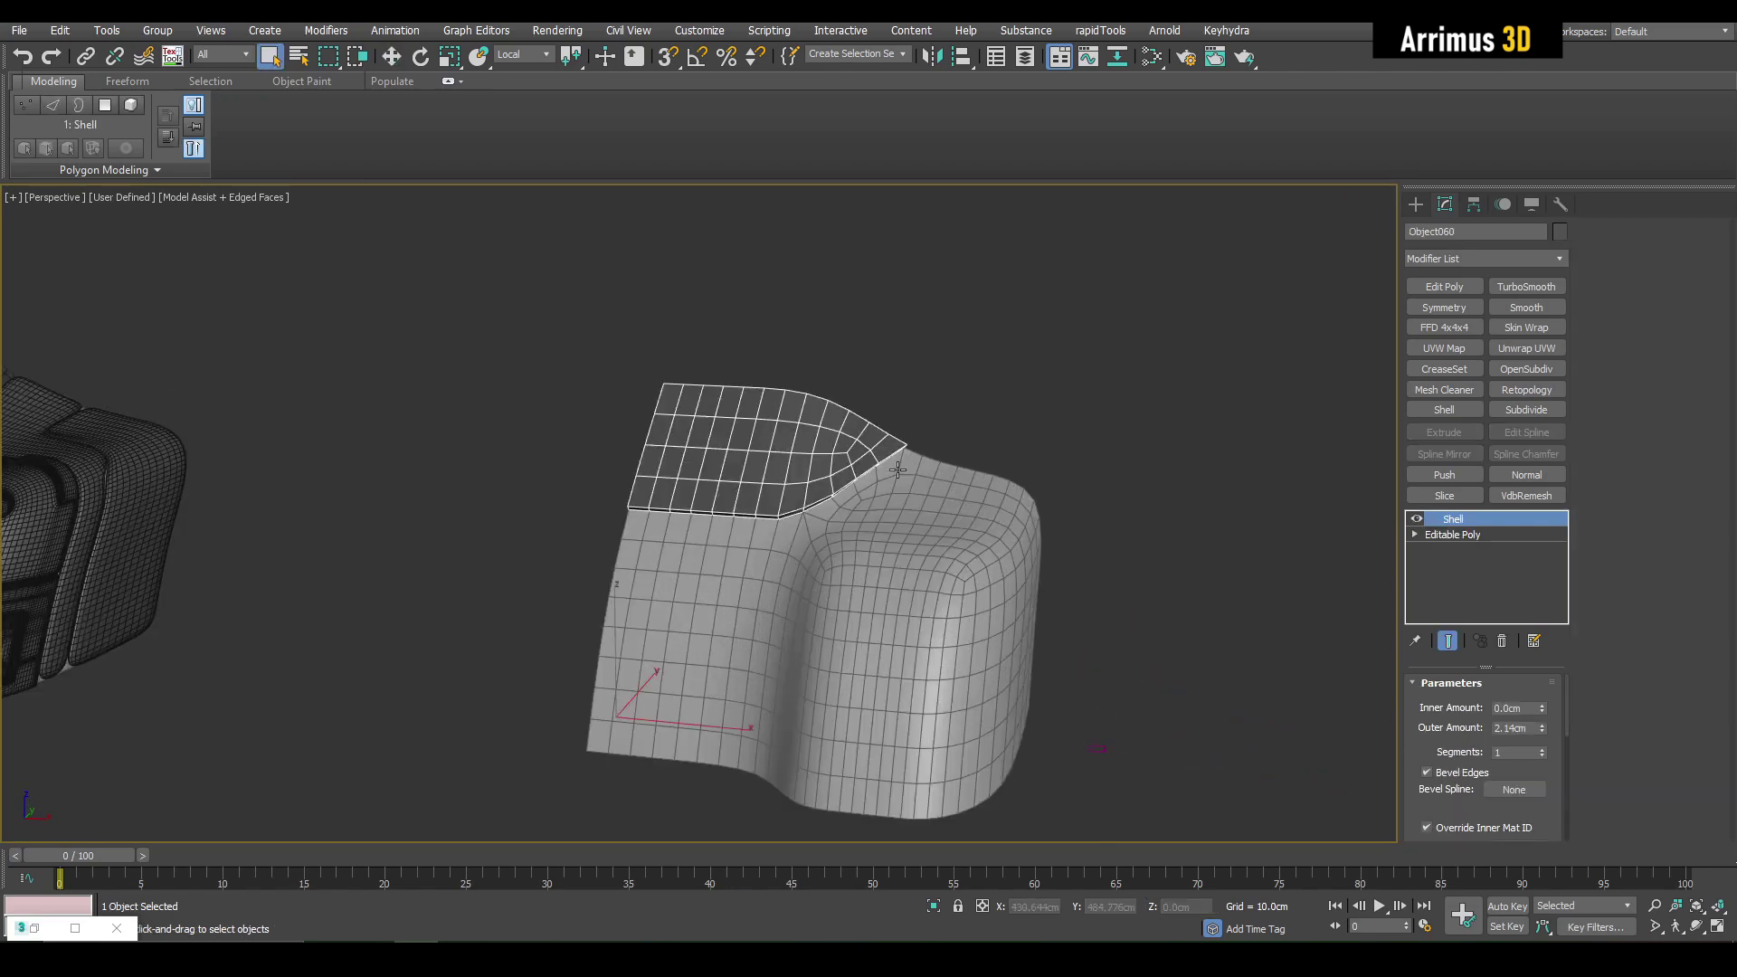
left_click(1495, 790)
middle_click_drag(1167, 688, 1002, 715, "alt")
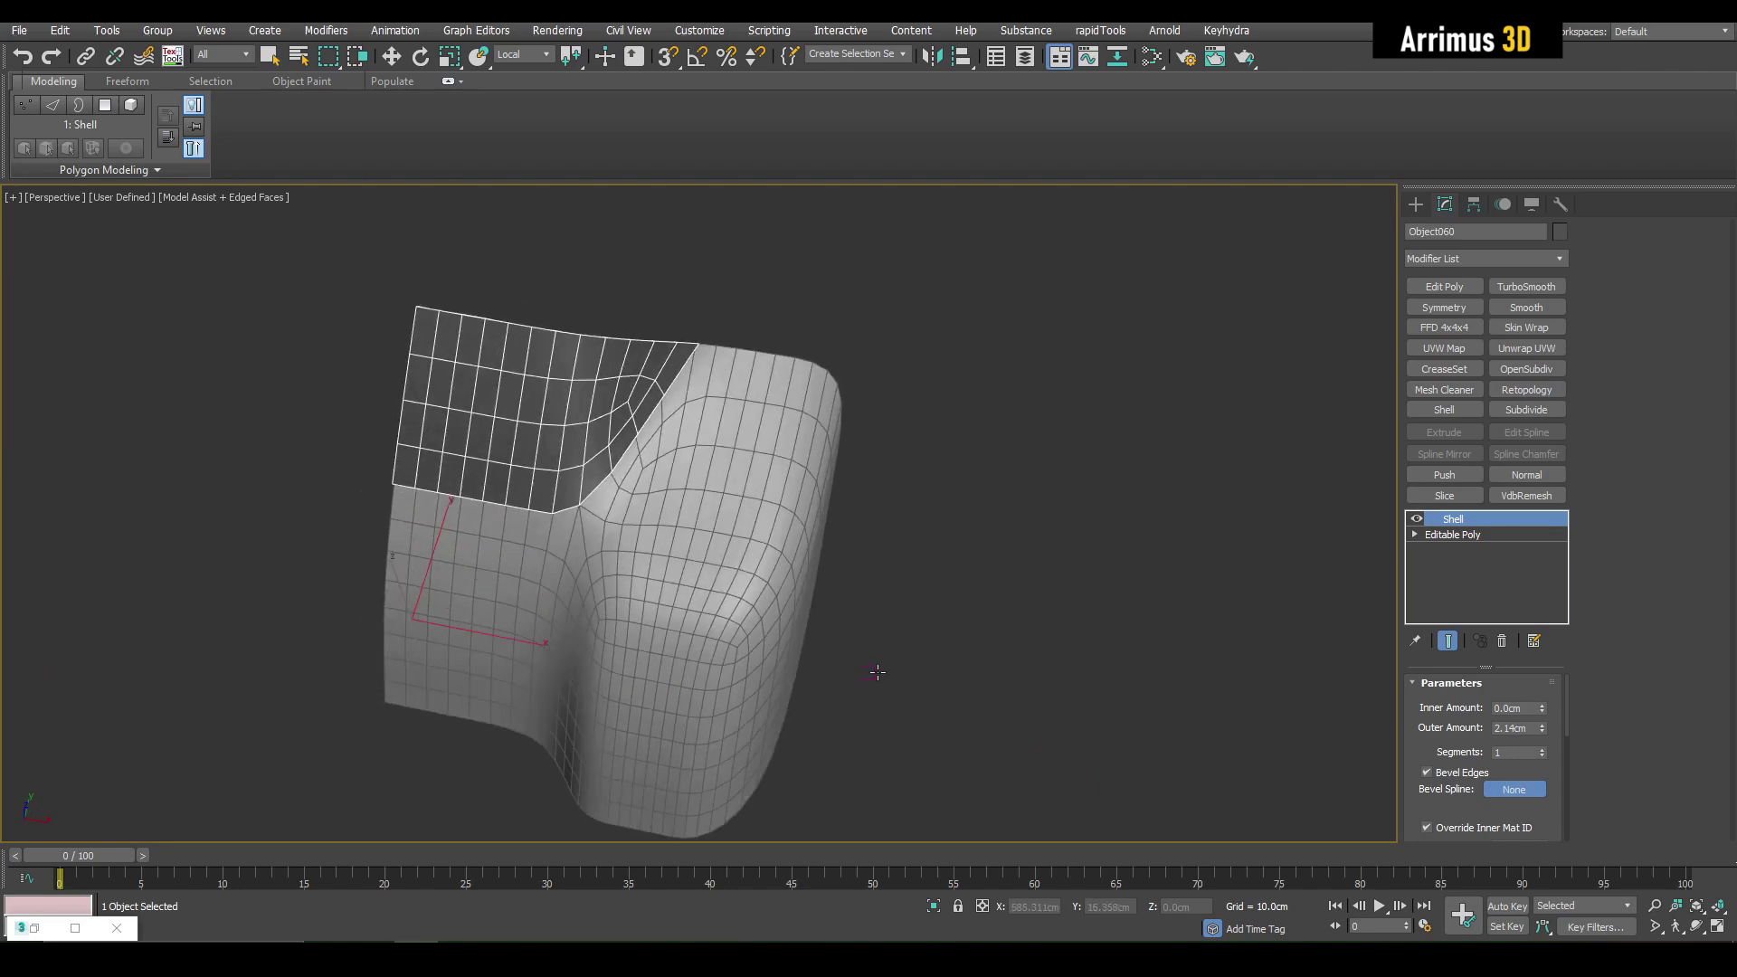
left_click(873, 672)
middle_click_drag(849, 659, 915, 582, "alt")
scroll(918, 584, "up", 6)
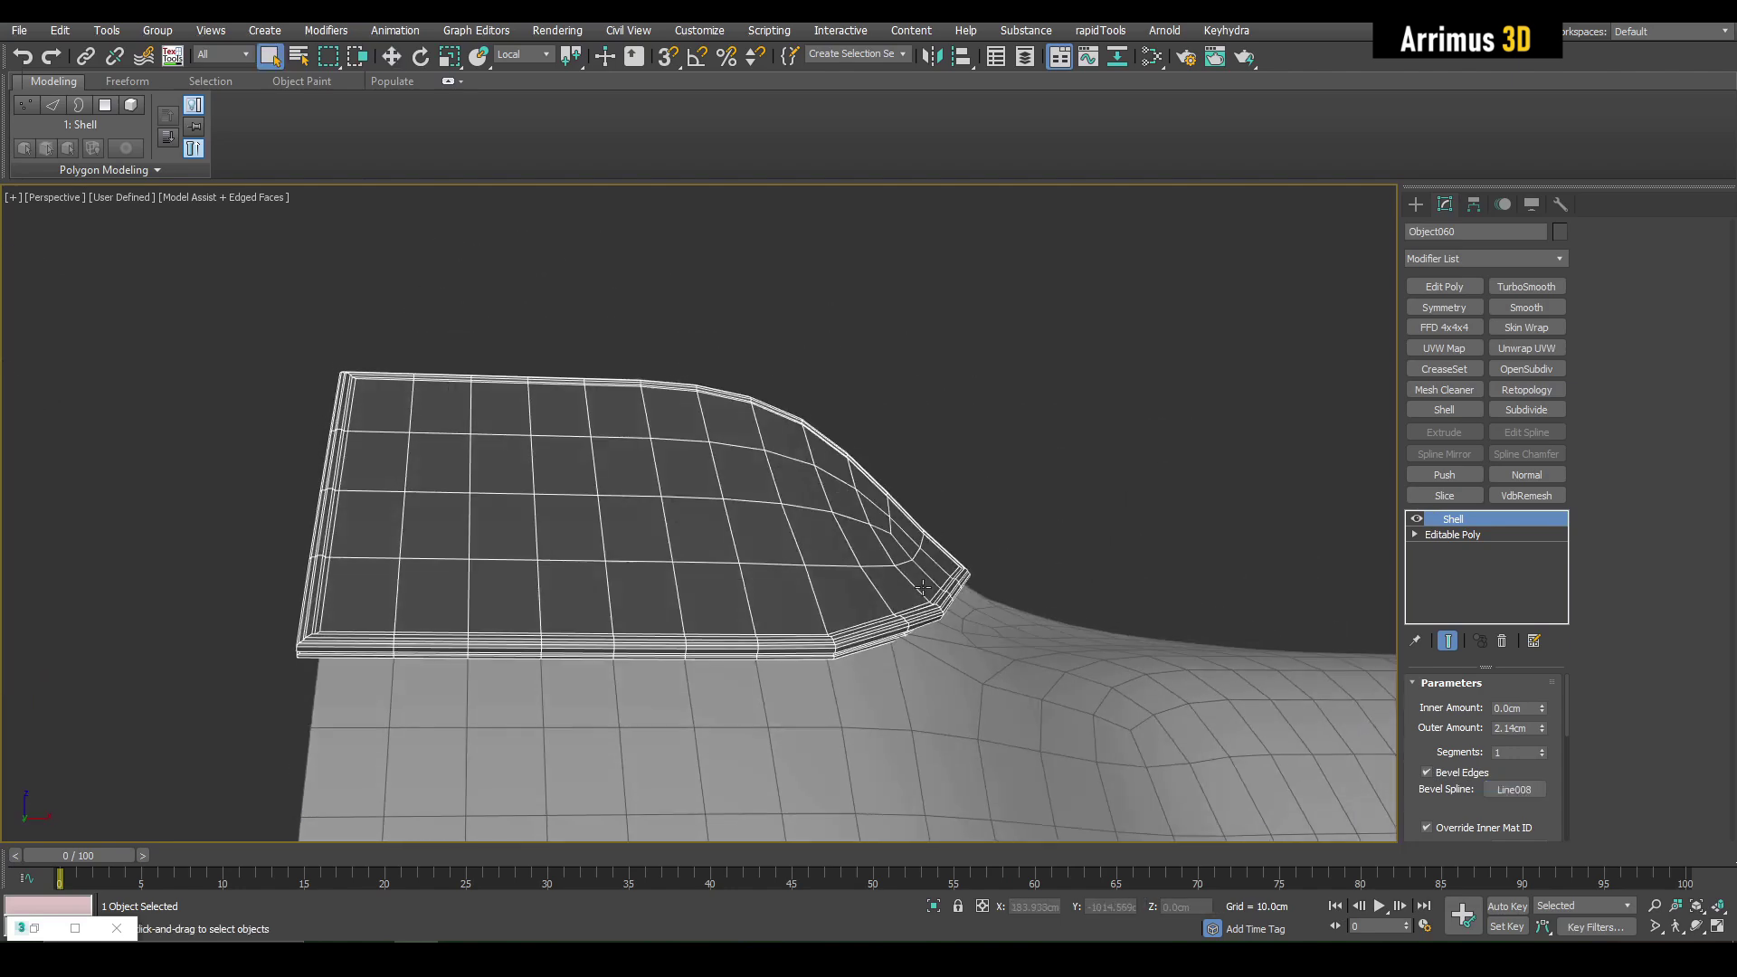
scroll(923, 587, "up", 4)
scroll(899, 574, "down", 2)
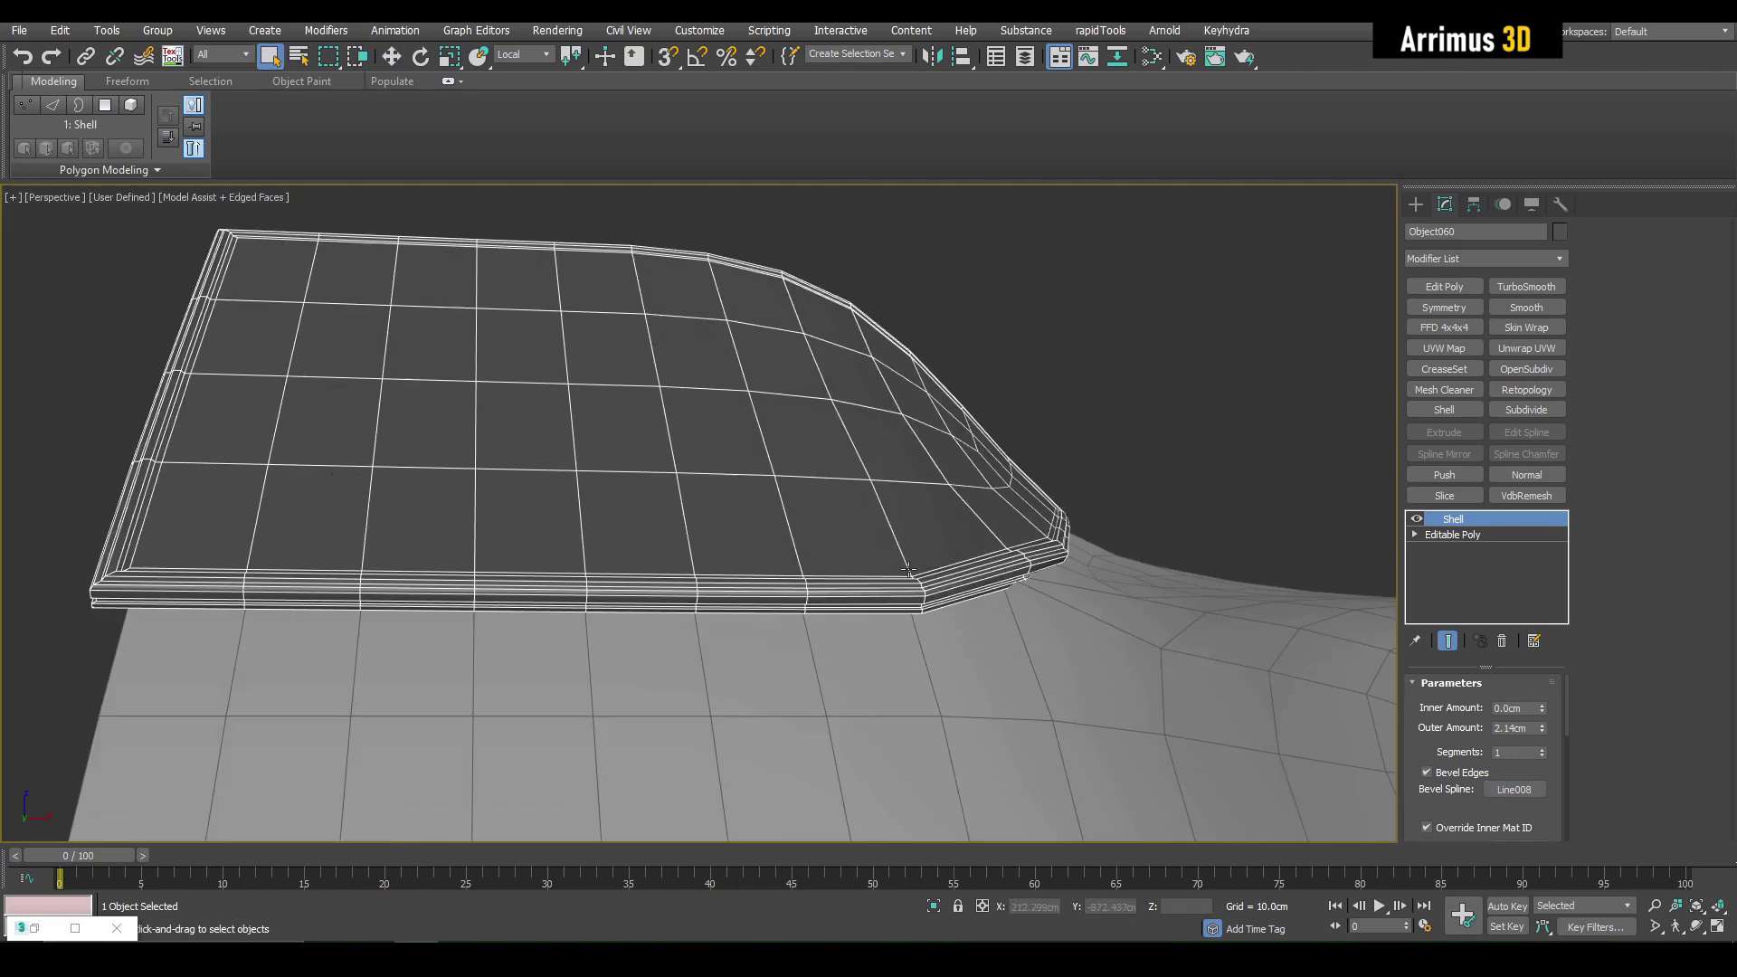
middle_click_drag(909, 568, 1296, 564, "alt")
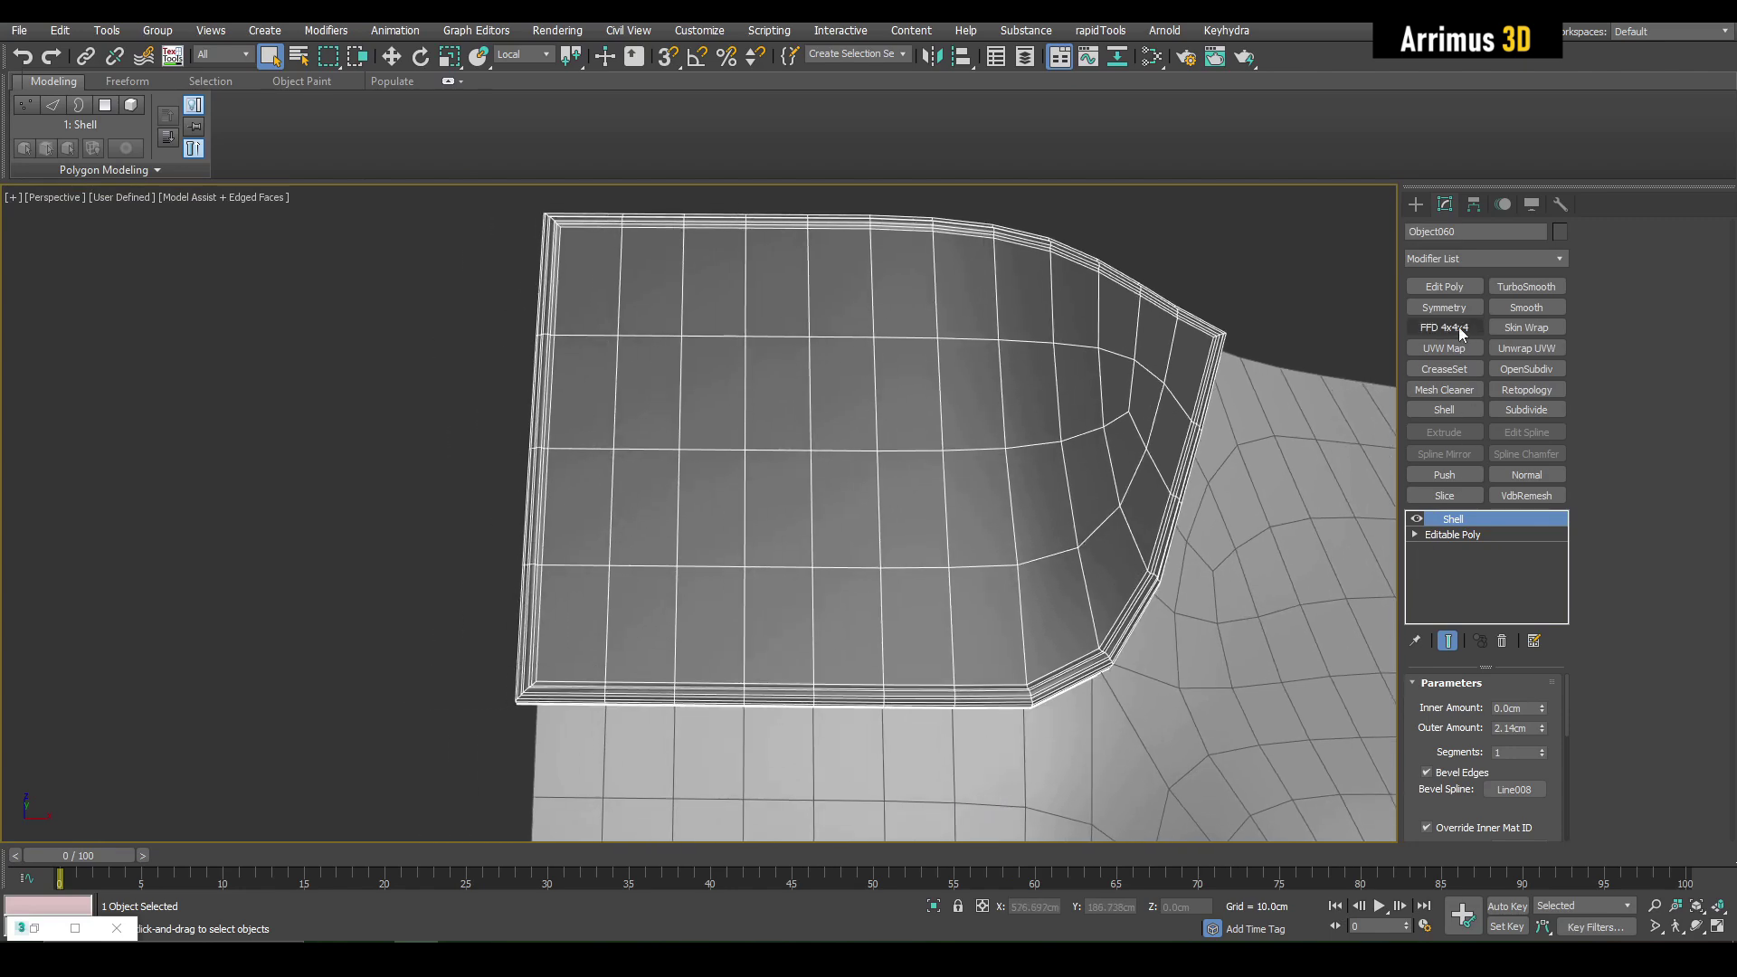
Step: Add an Edit Poly and a Symmetry modifier above the upper panel's Shell
left_click(1445, 287)
left_click(1445, 308)
key("F4")
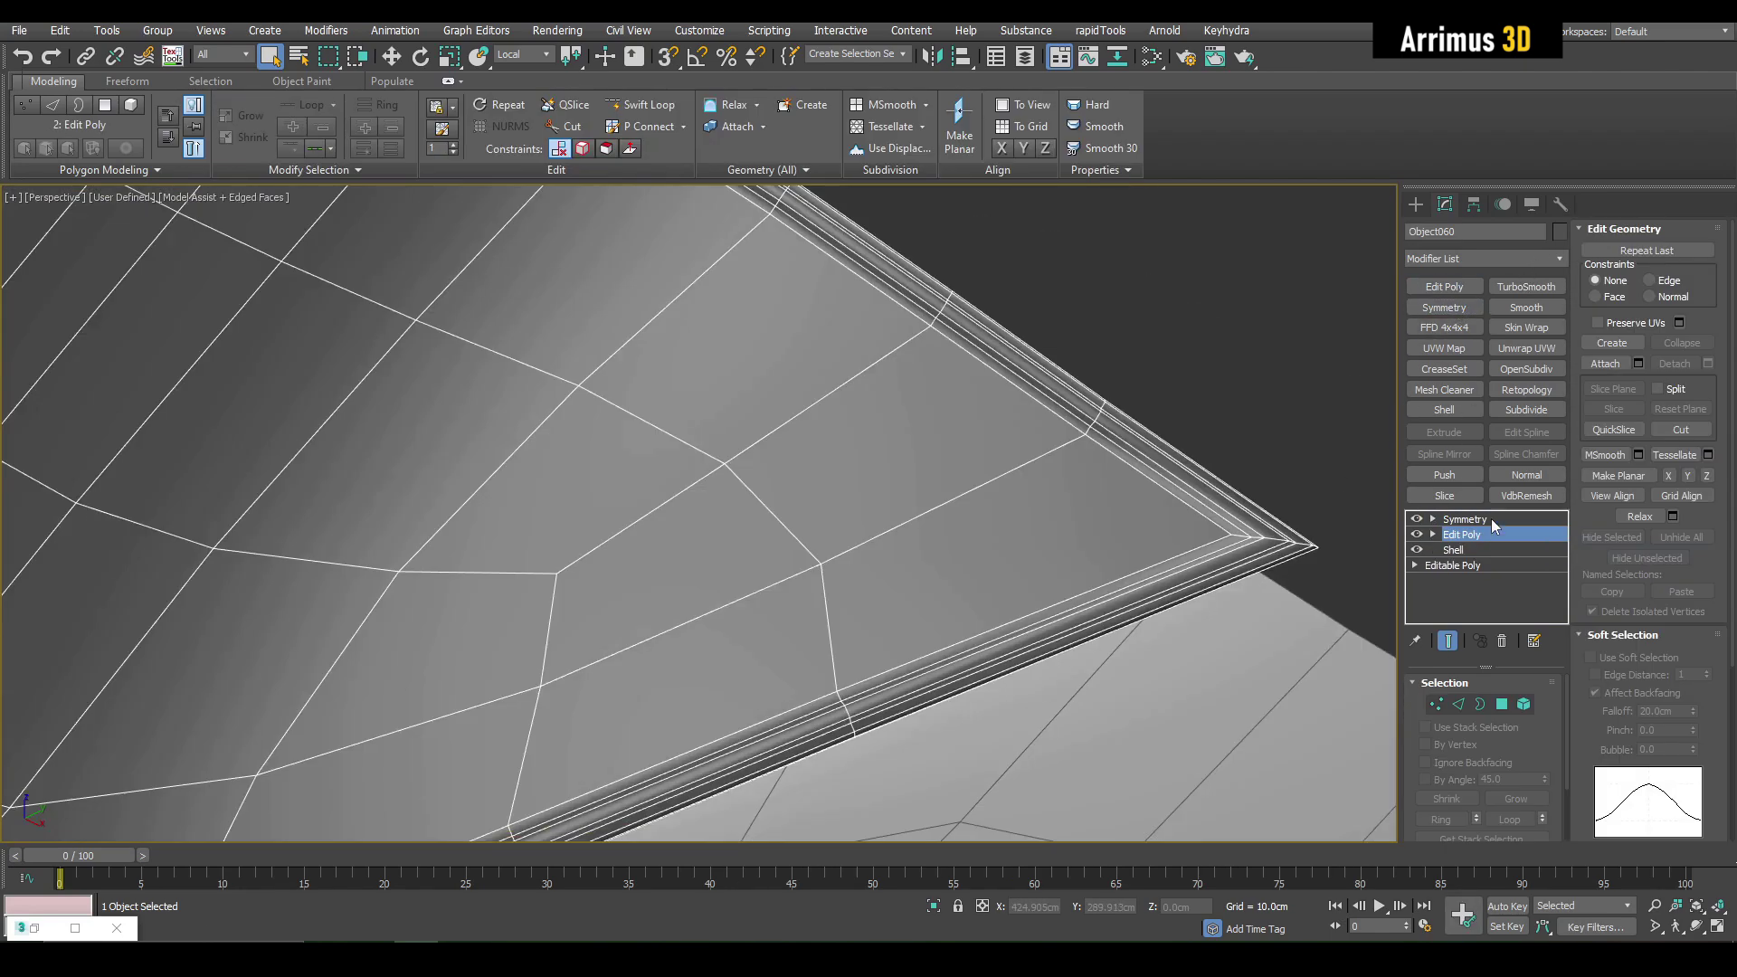
left_click(1491, 518)
Step: Add a TurboSmooth modifier on top of the Symmetry, raise its iterations and turn on Isoline Display
left_click(1526, 287)
key("F4")
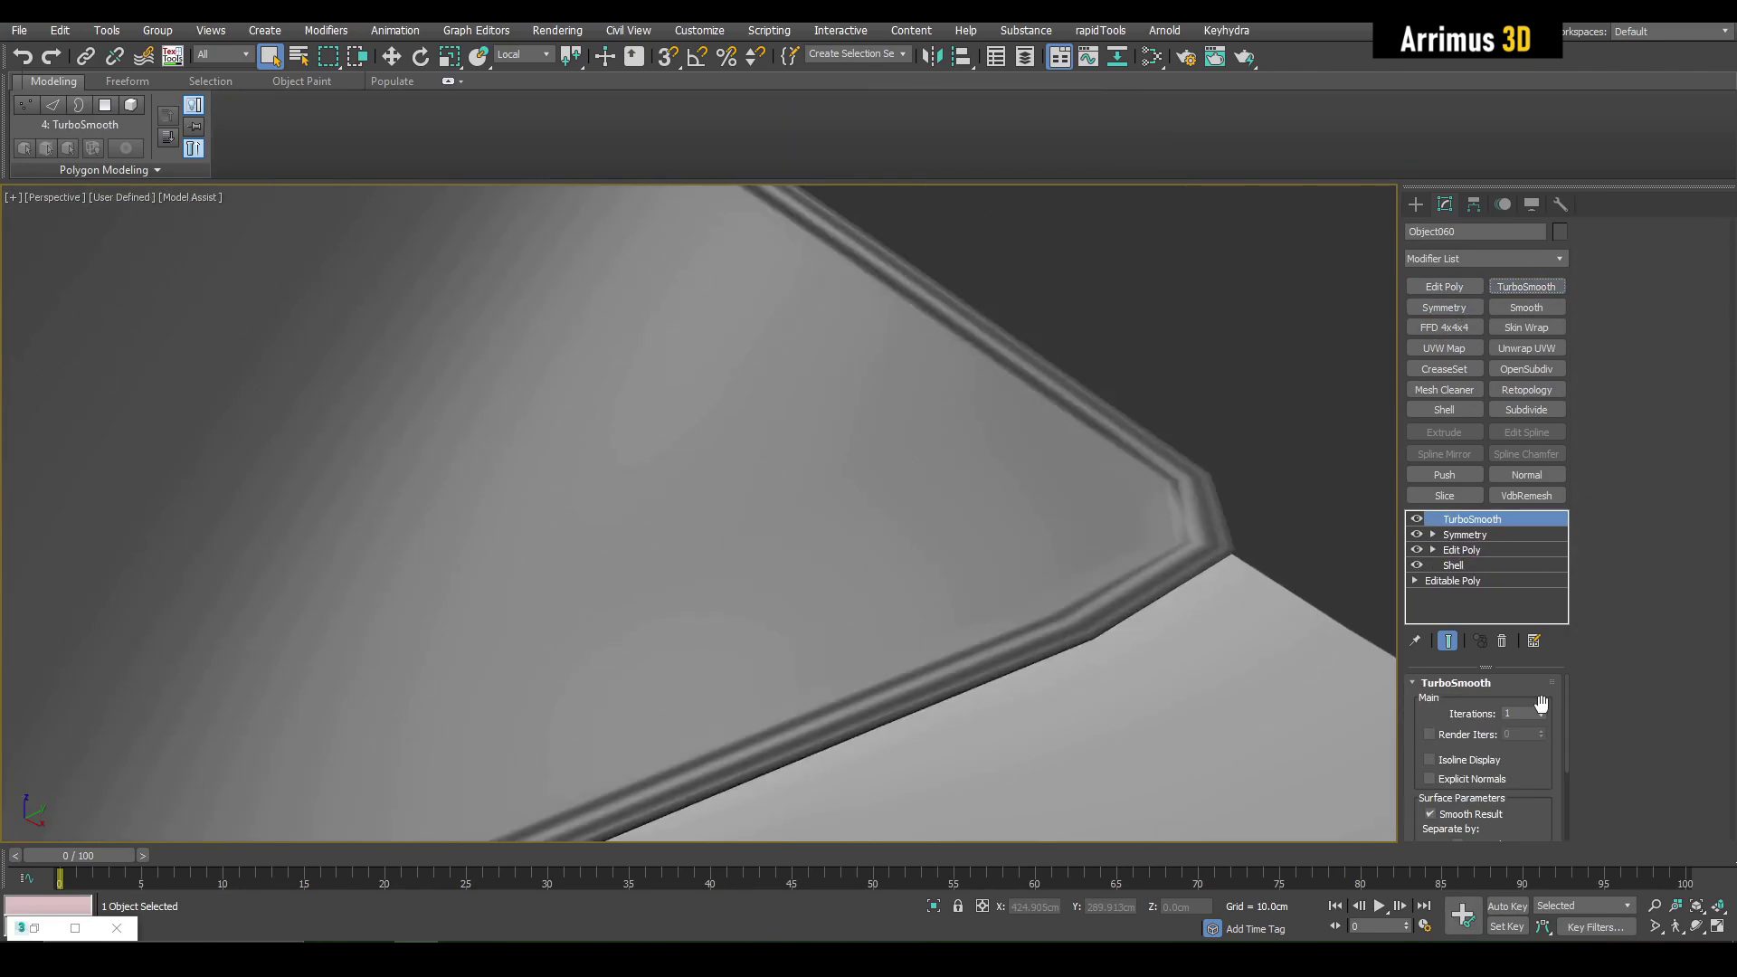
left_click(1541, 710)
key("F4")
left_click(1467, 759)
Step: In the Edit Poly below the Symmetry, select the narrow strip of polygons just inside the bevelled border around the angled corner
left_click(1473, 549)
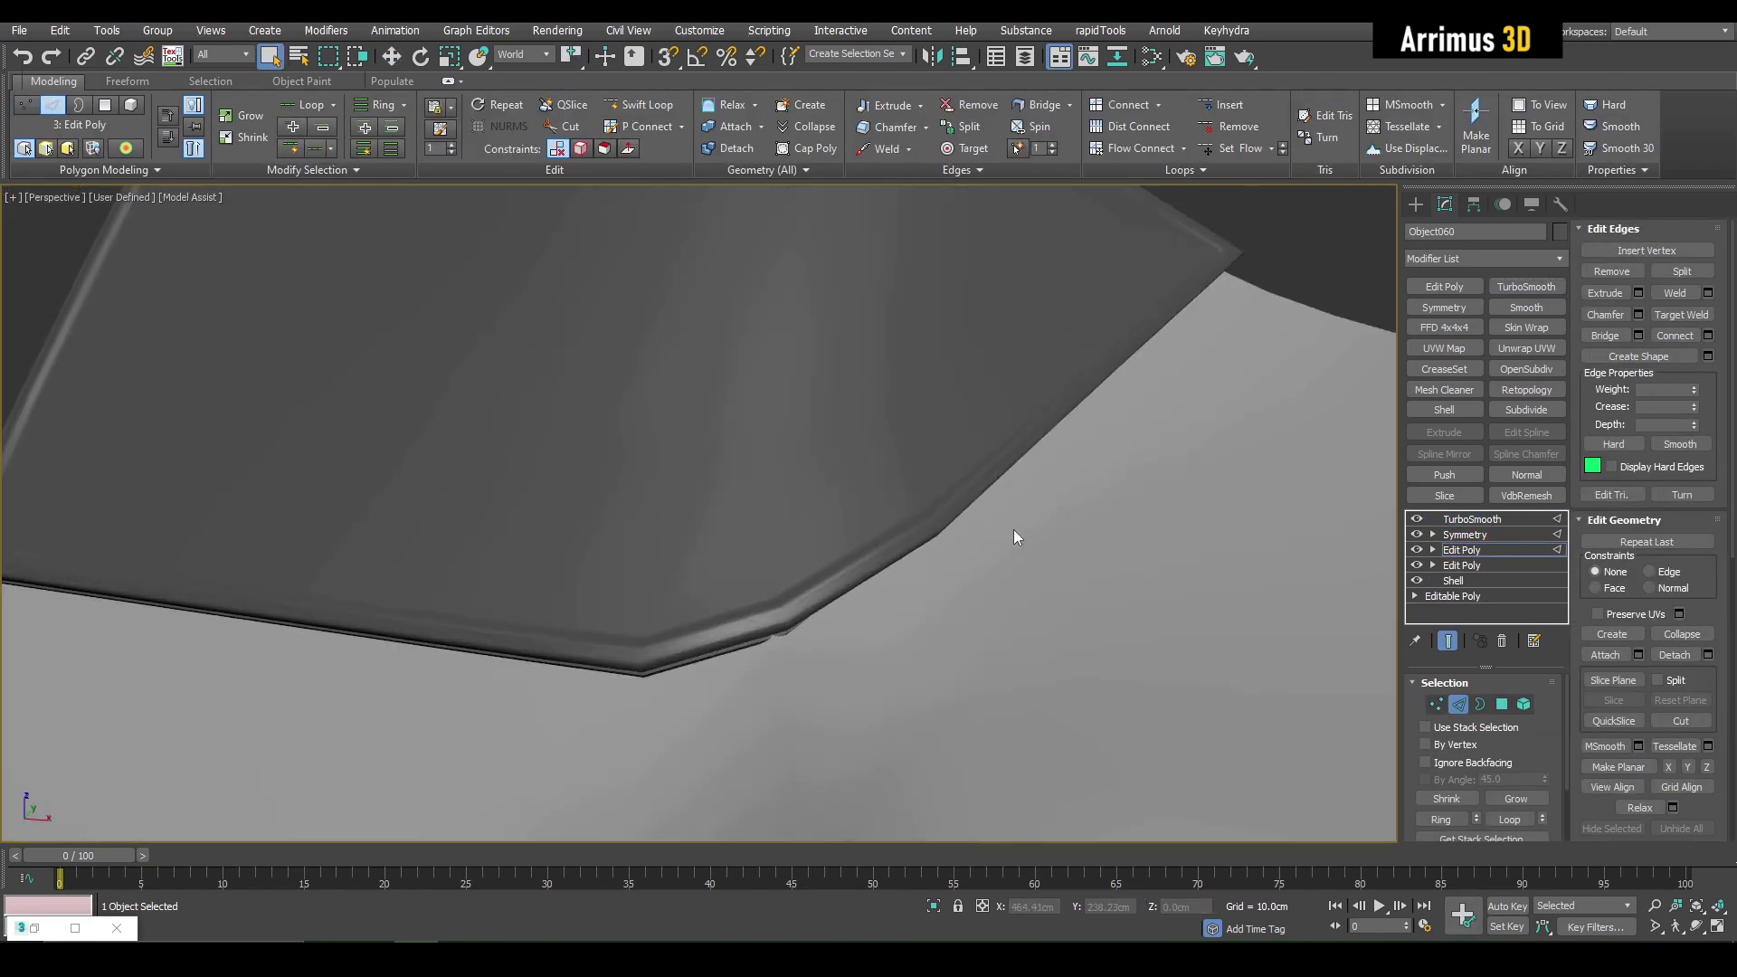
key("F4")
middle_click_drag(1013, 529, 1032, 524)
key("alt+1")
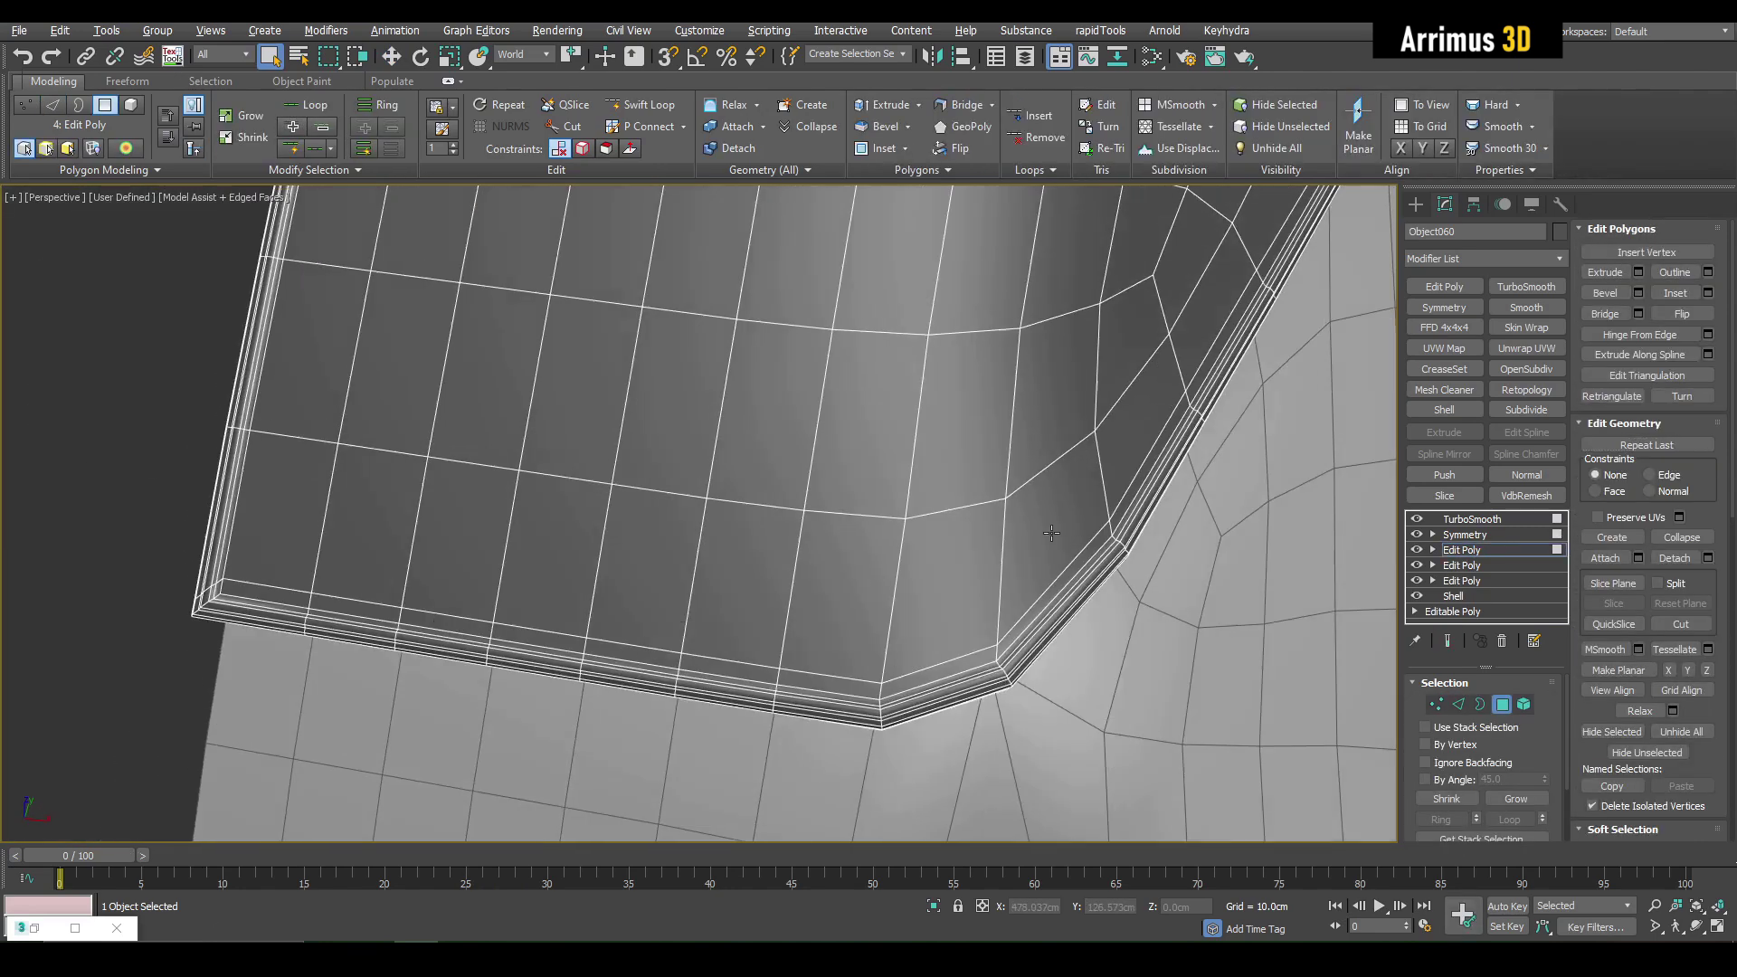
middle_click_drag(1051, 533, 1067, 507)
scroll(1086, 502, "up", 2)
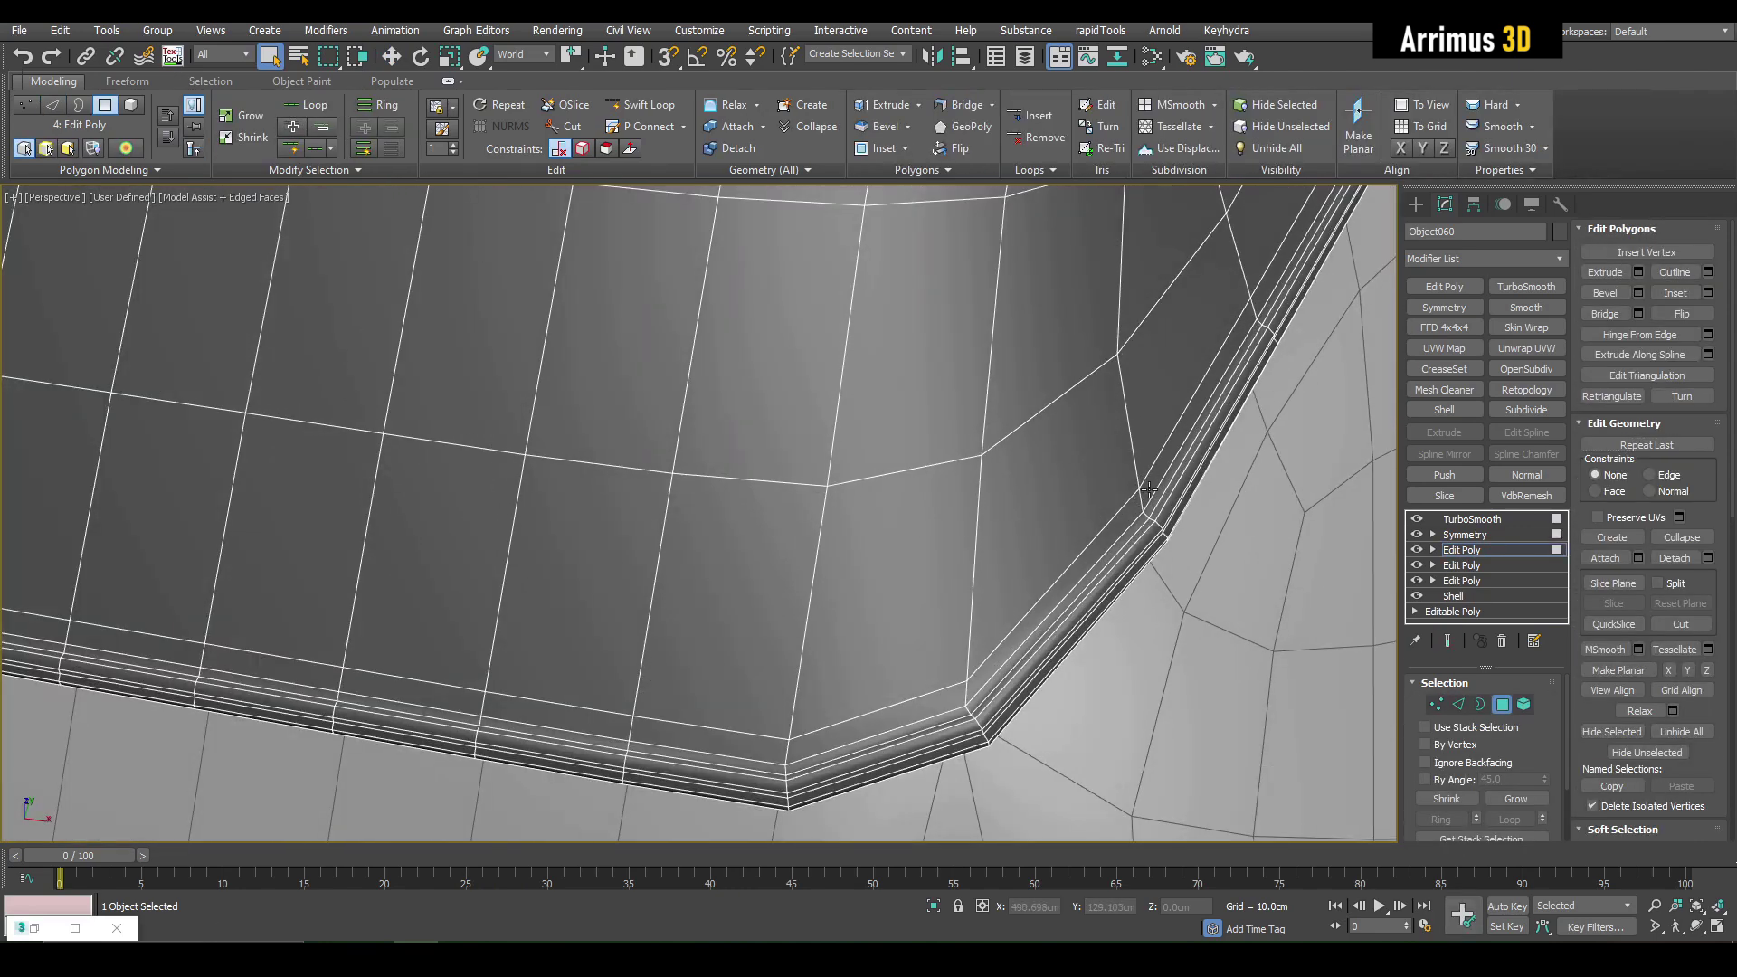
left_click(1196, 404)
key("shift+q")
left_click(621, 721)
right_click(620, 721)
middle_click_drag(796, 642, 940, 524, "alt")
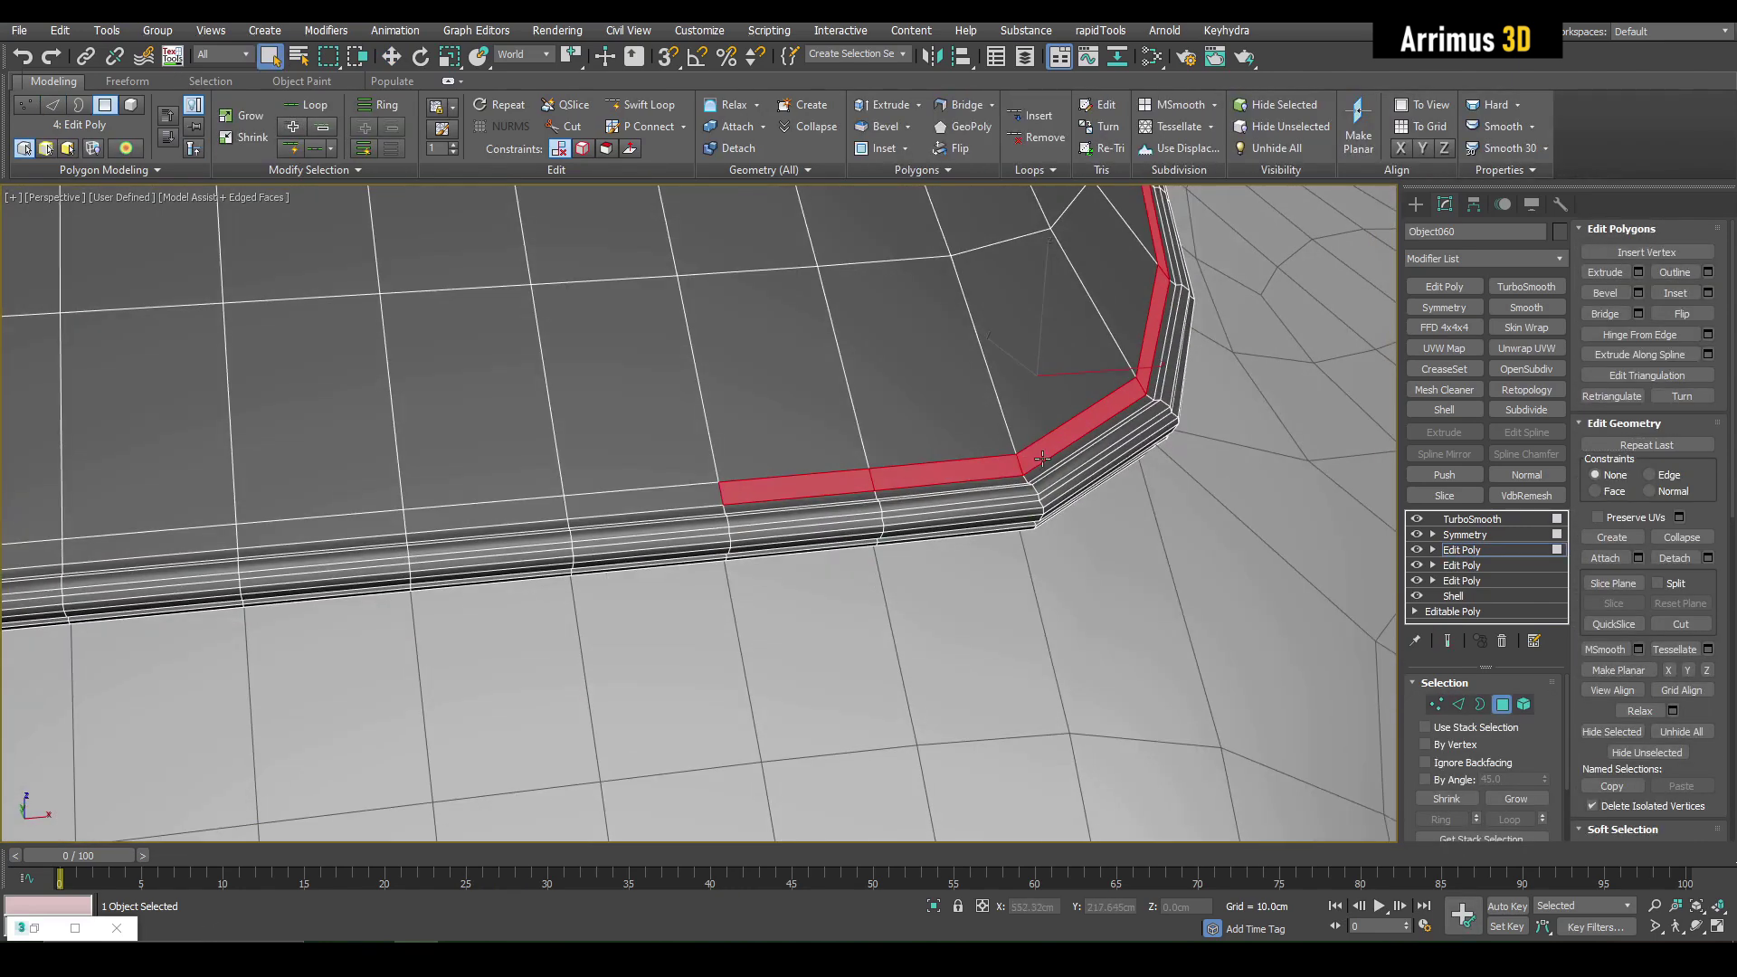
Step: Bevel the selected border strip and leave polygon editing
key("ctrl+shift+b")
left_click_drag(1225, 563, 1233, 634)
left_click(1150, 676)
key("F4")
middle_click_drag(1174, 612, 1110, 566, "alt")
scroll(1154, 596, "down", 5)
key("4")
key("F4")
scroll(1111, 558, "up", 3)
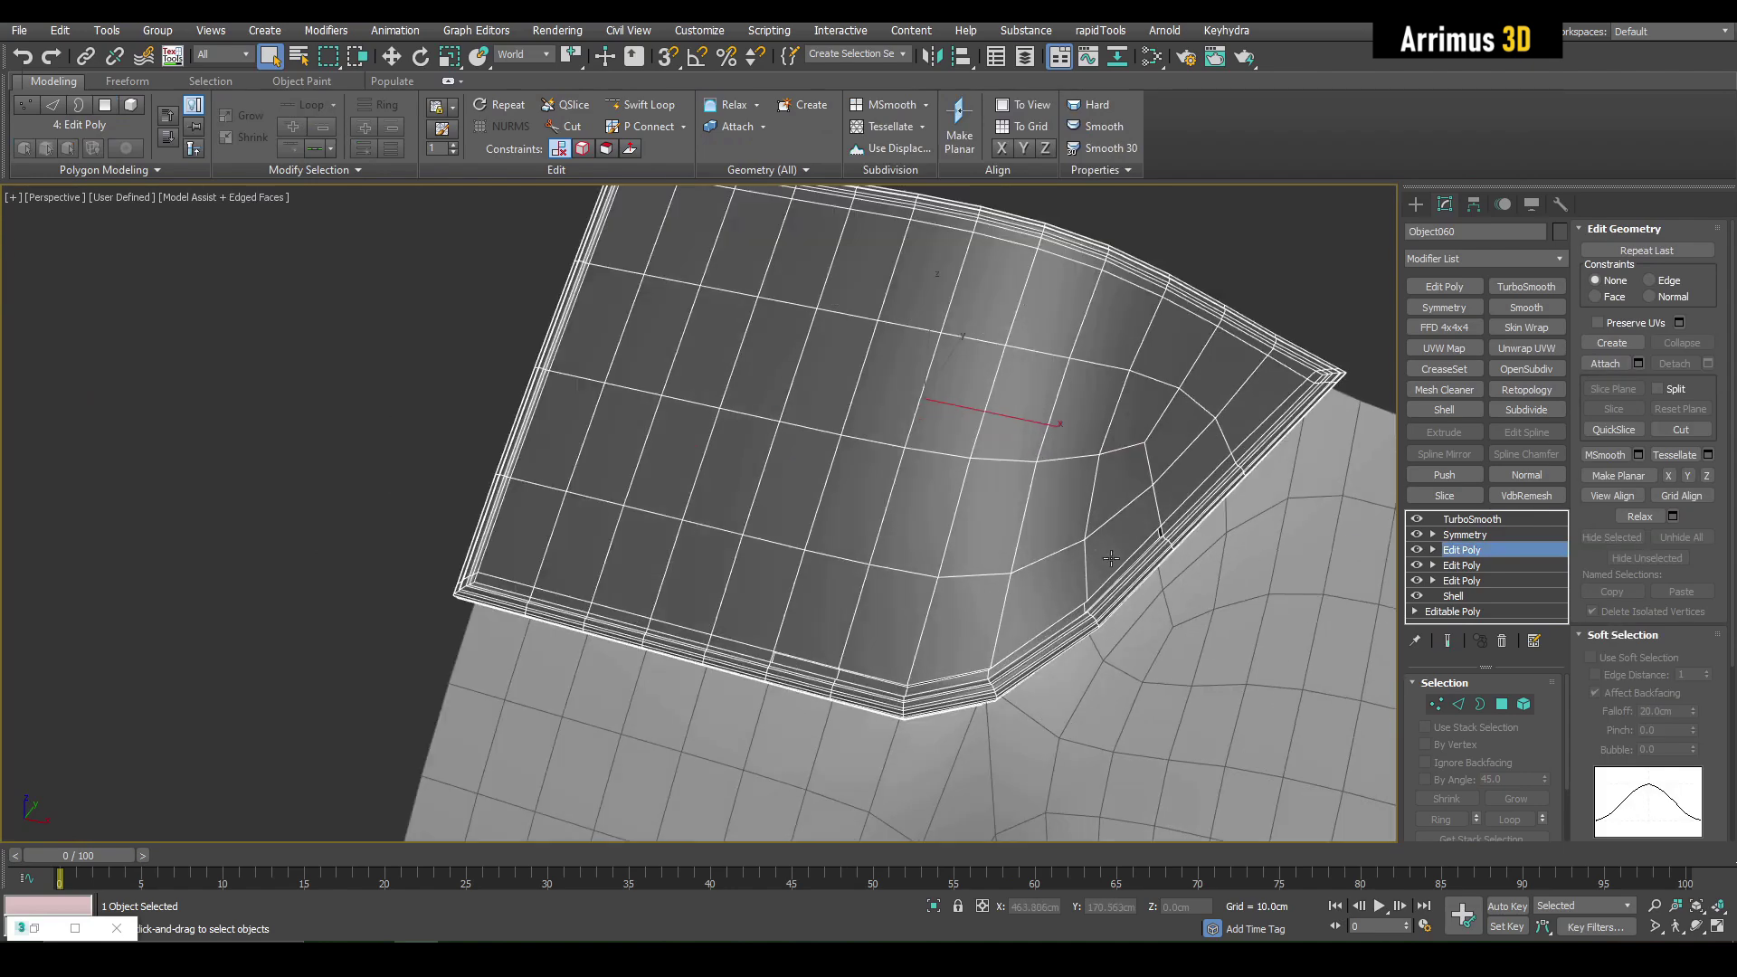
Step: Add an Edit Poly and insert SwiftLoop edge loops vertically across the panel near the groove's end and just inside the lower border
key("1")
key("2")
middle_click_drag(1153, 495, 1234, 400)
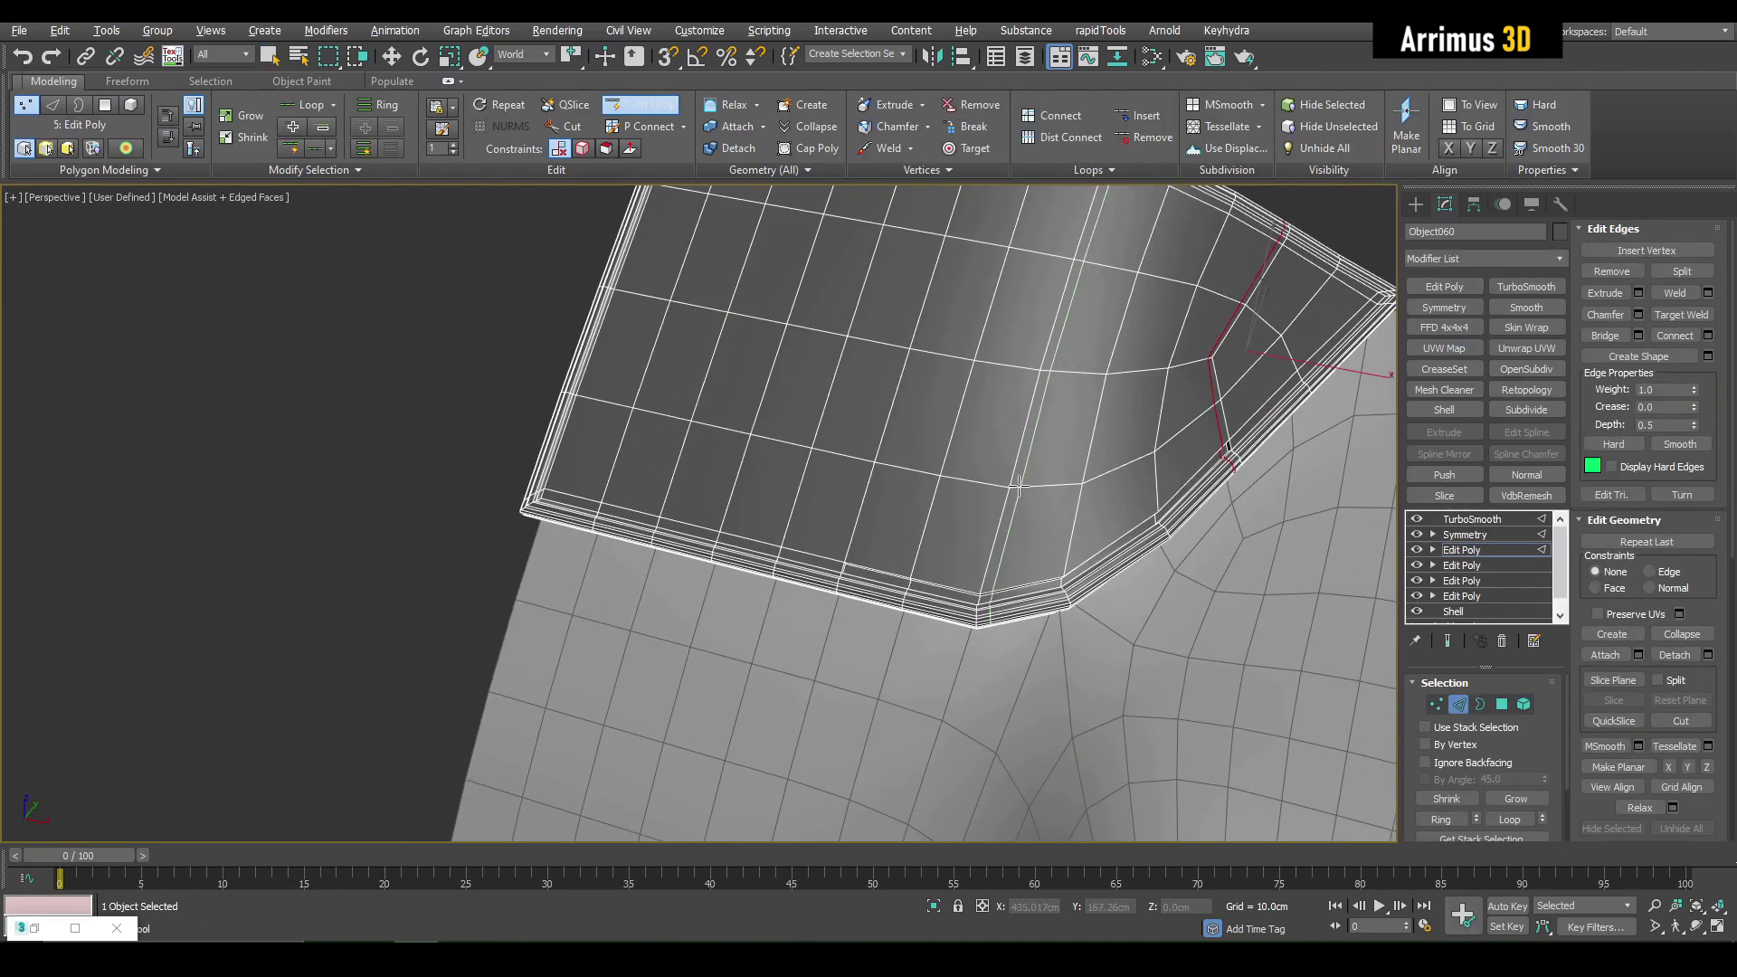
right_click(908, 639)
scroll(908, 639, "up", 5)
key("alt+1")
right_click(911, 554)
scroll(987, 543, "down", 2)
key("alt+1")
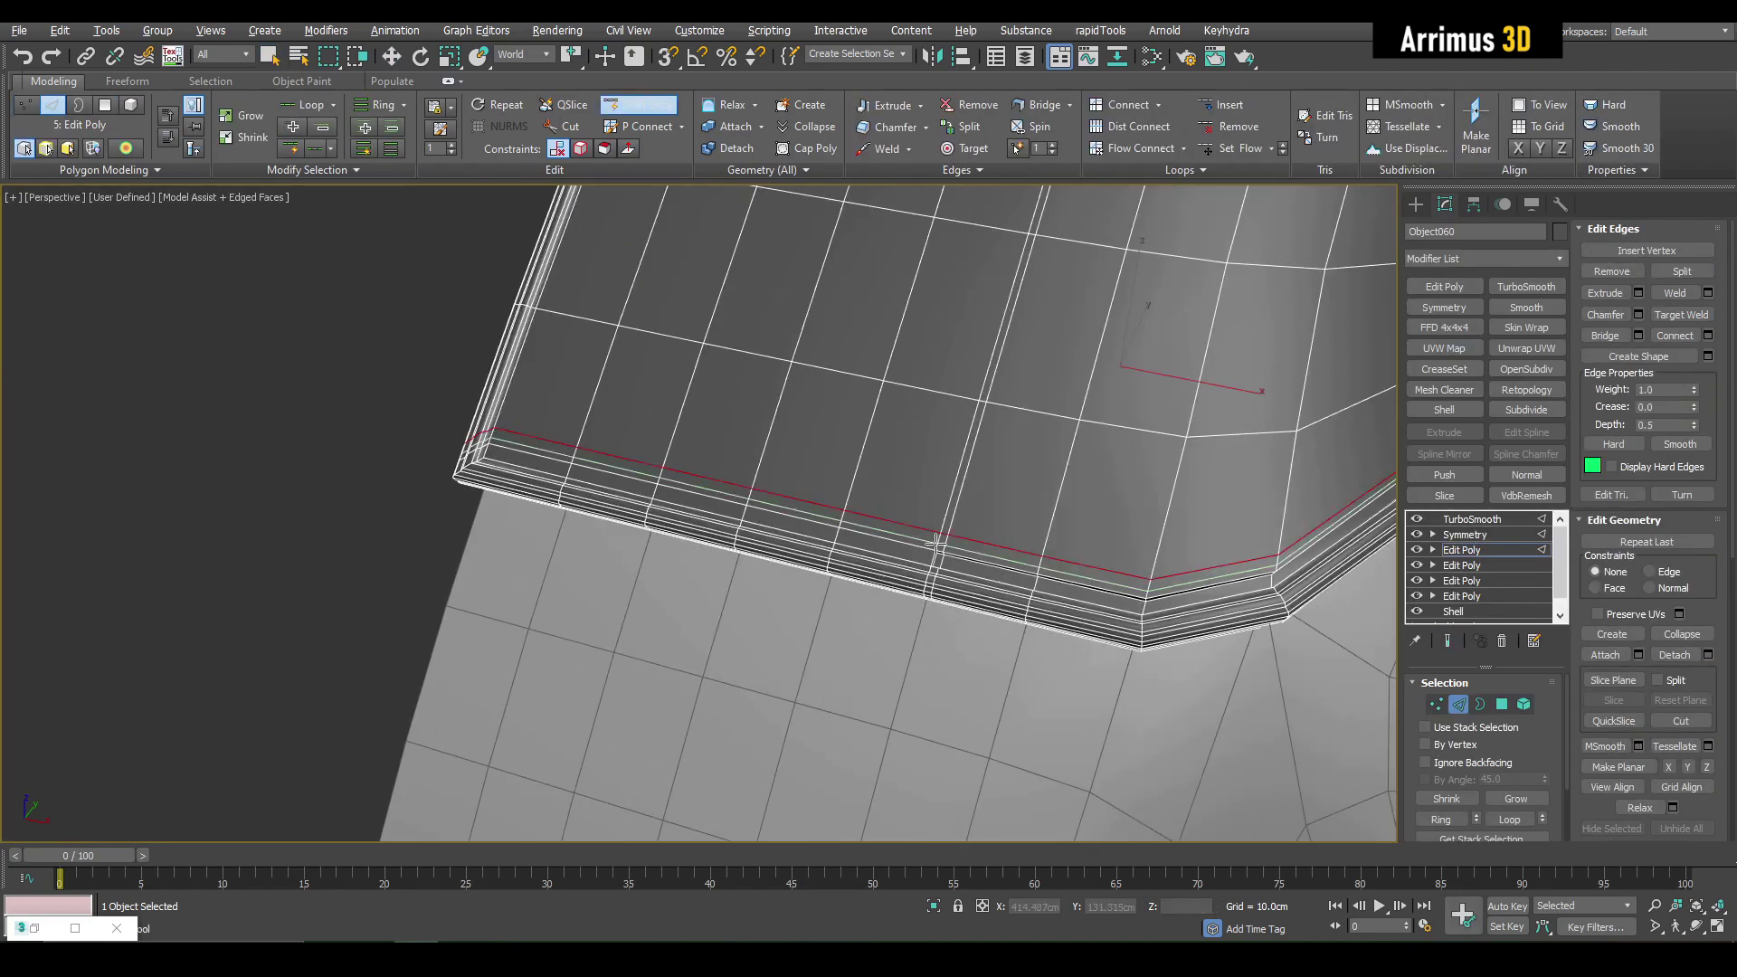
Step: Insert another vertical support loop near the groove's inner end, then check the smoothed panel
left_click(1017, 568)
right_click(1017, 568)
middle_click_drag(1017, 562, 660, 615)
key("alt+1")
key("w")
scroll(1080, 484, "down", 4)
middle_click_drag(1081, 484, 1186, 539, "alt")
key("q")
left_click(1185, 539)
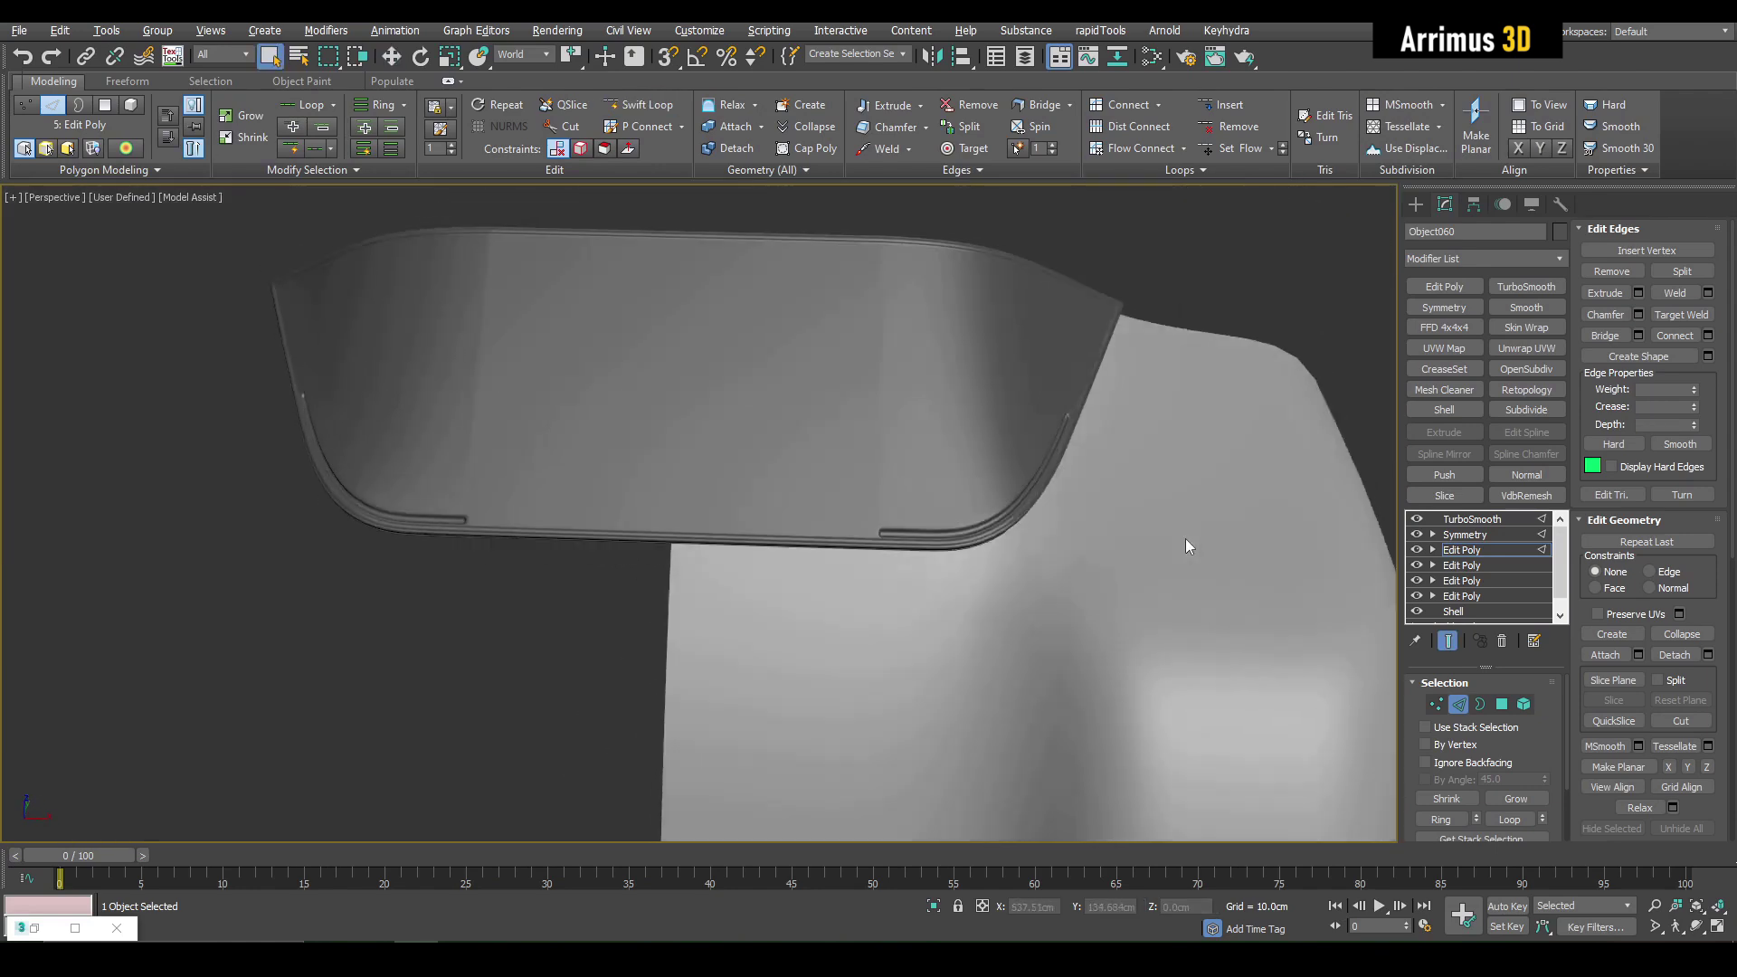
Step: Spread the three tight vertical loops apart above the groove's end and check the smoothed surface
scroll(868, 443, "up", 4)
key("alt+1")
key("F4")
middle_click_drag(879, 546, 917, 496)
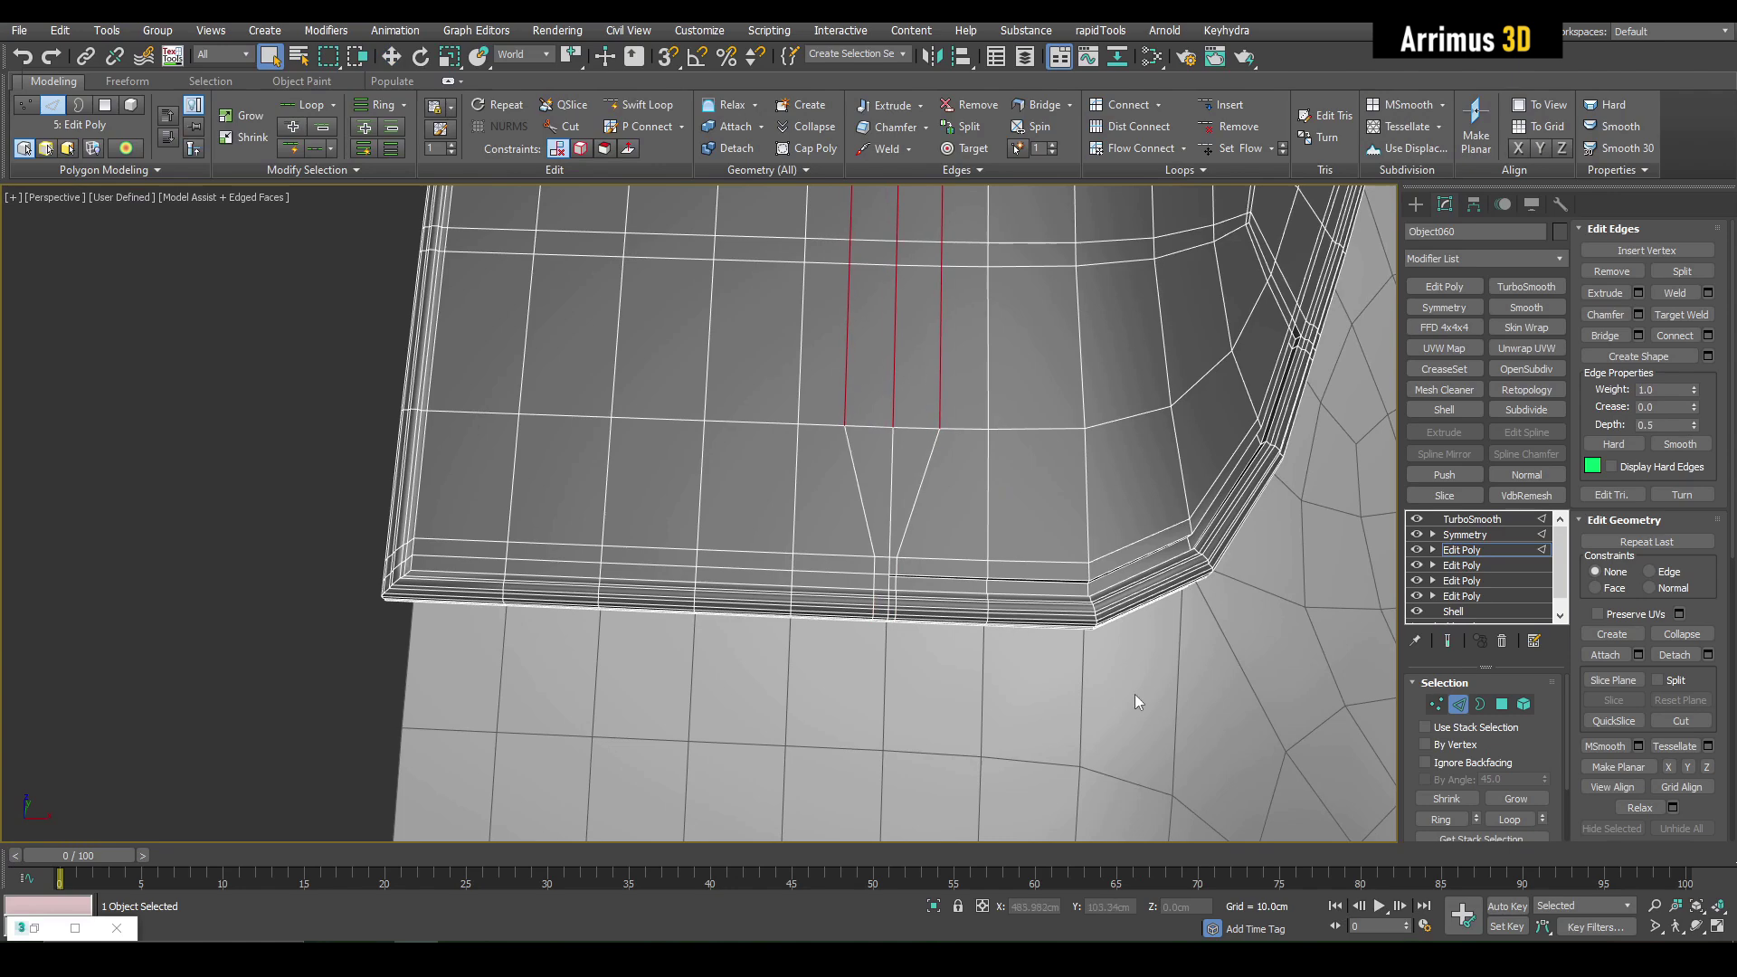
key("alt+1")
key("F4")
middle_click_drag(992, 522, 939, 437, "alt")
scroll(939, 437, "down", 5)
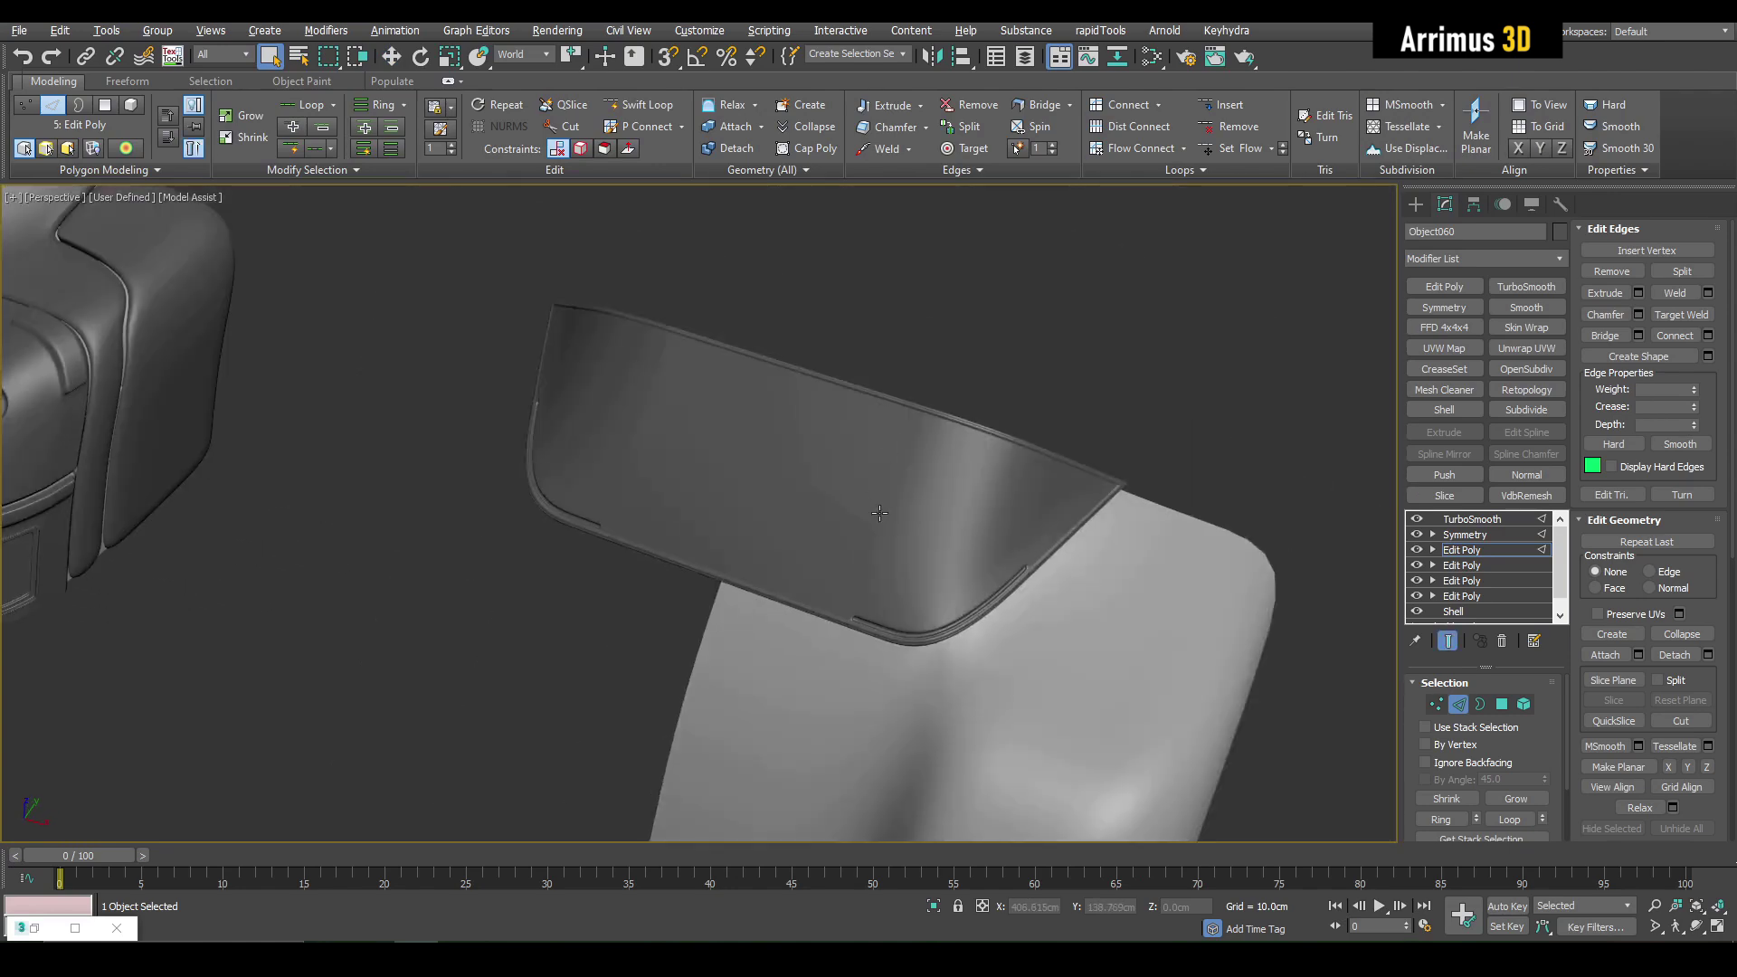
Step: Select the horizontal strip of polygons across the curved corner fold above the groove and bevel it inward into a recess
middle_click_drag(879, 513, 1067, 556, "alt")
key("2")
scroll(892, 497, "down", 2)
scroll(884, 504, "up", 4)
key("F4")
key("4")
scroll(805, 454, "up", 2)
left_click(805, 454)
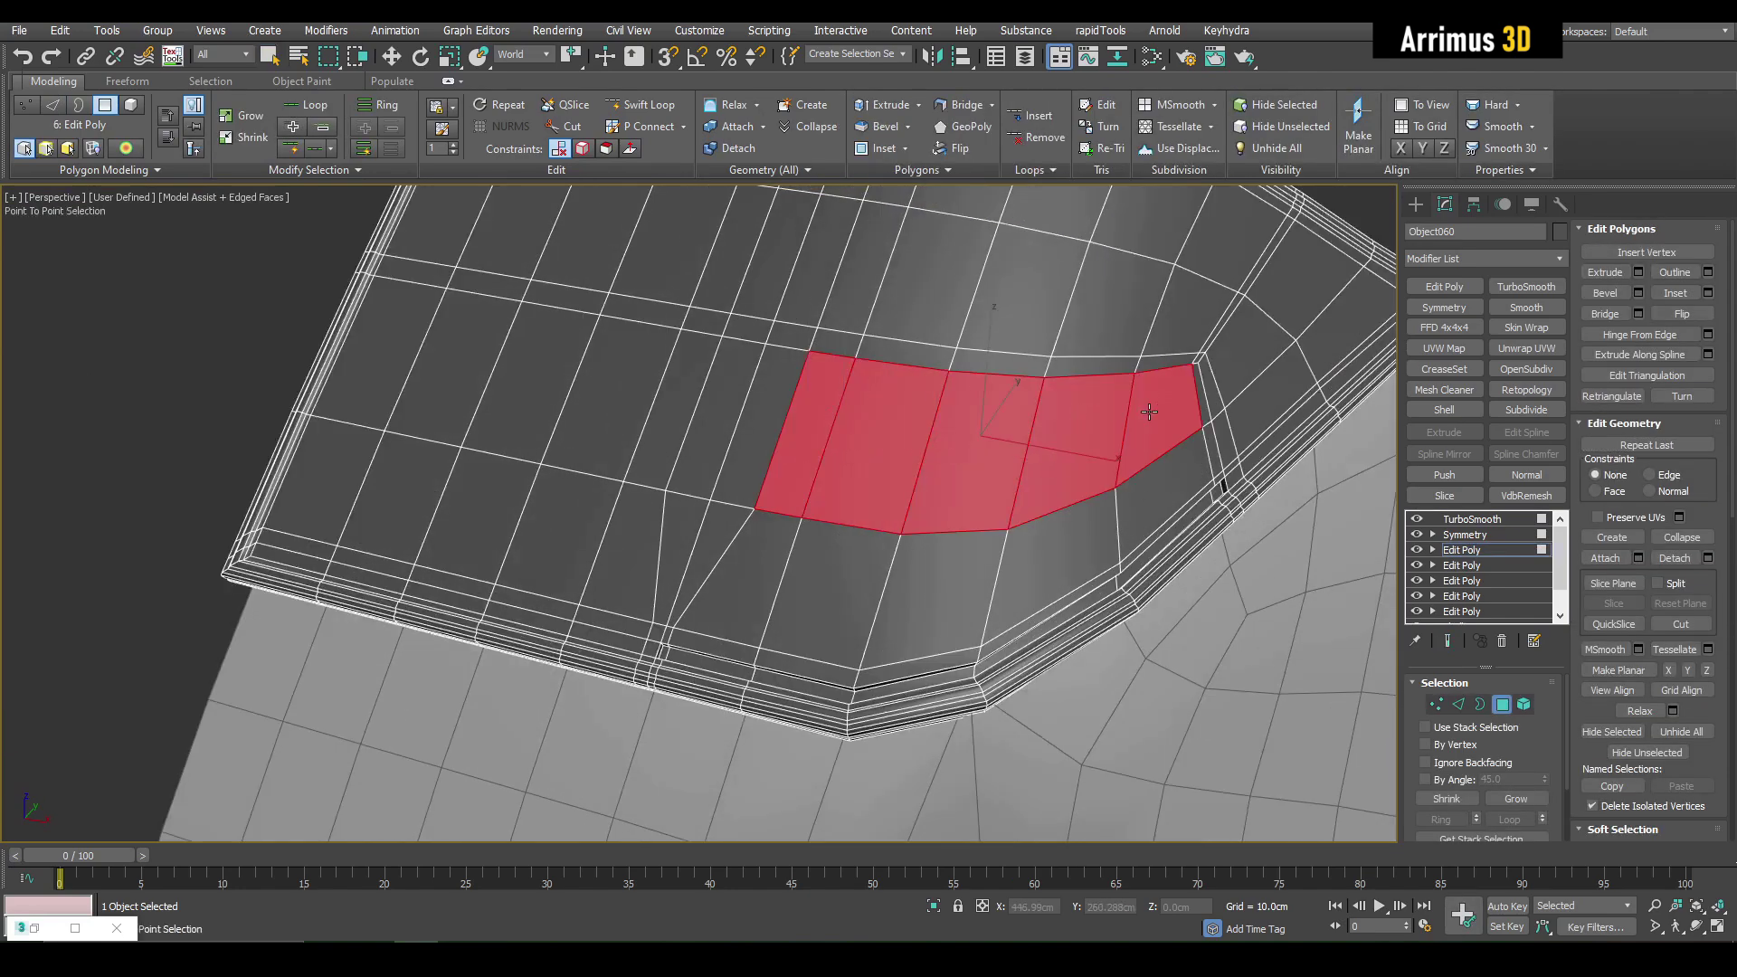
left_click(1149, 411)
scroll(880, 485, "up", 2)
middle_click_drag(1149, 411, 849, 459)
key("ctrl+shift+b")
left_click_drag(849, 460, 796, 469)
key("w")
middle_click_drag(796, 470, 887, 463, "alt")
Step: Examine the corner recess with the edge display off and on to judge its smoothed shape
key("F4")
scroll(795, 480, "down", 3)
key("4")
key("q")
scroll(820, 521, "down", 4)
scroll(818, 509, "up", 5)
scroll(823, 504, "up", 2)
key("F4")
key("2")
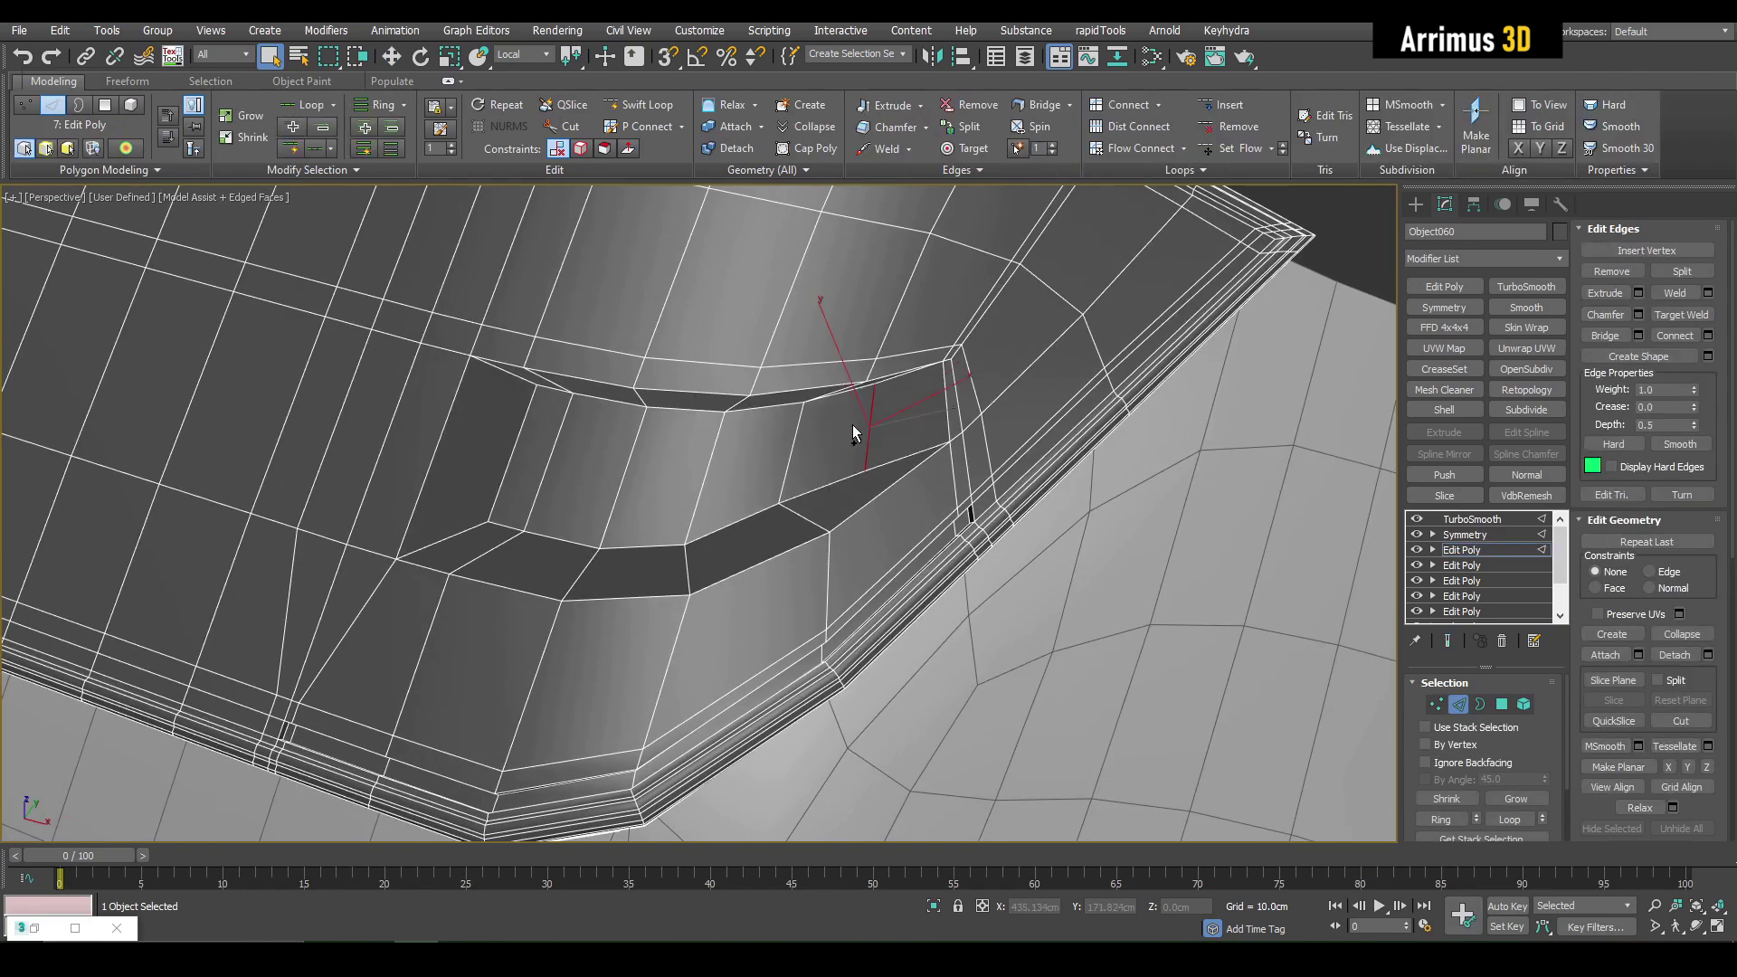
key("F4")
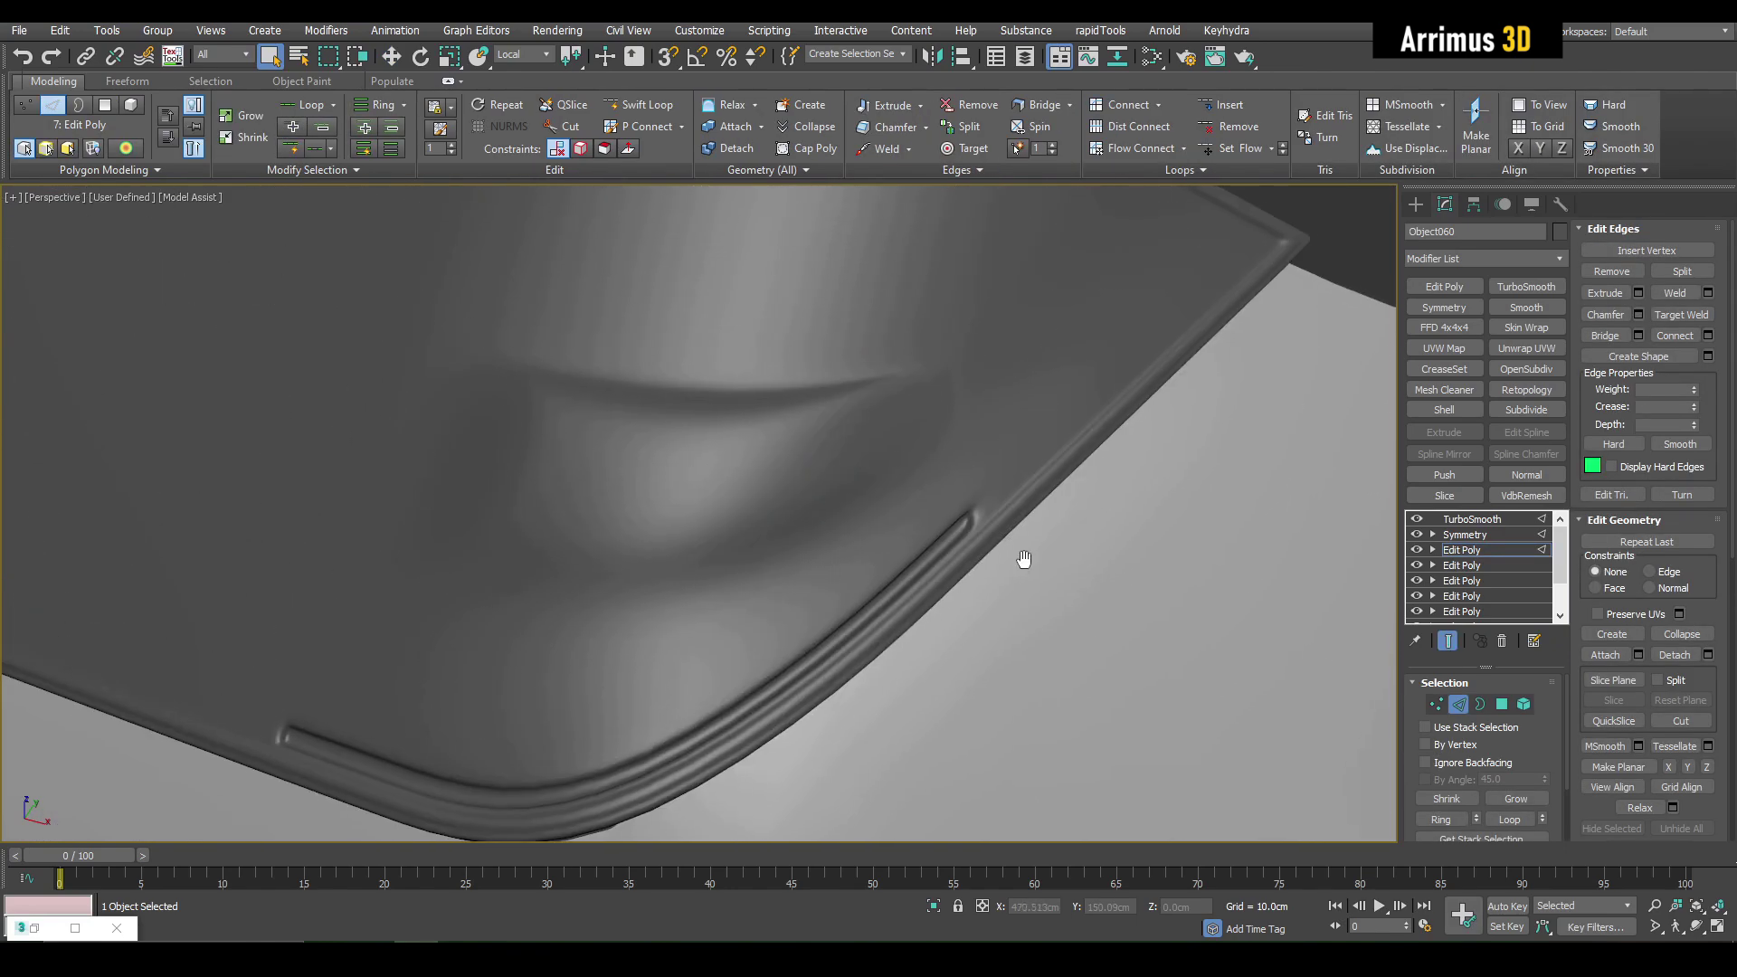
Step: Add support edge loops along the upper and lower sides of the corner recess and check the smoothed panel
scroll(1023, 562, "down", 4)
key("2")
middle_click_drag(1024, 562, 939, 502, "alt")
key("F4")
scroll(941, 471, "up", 2)
key("1")
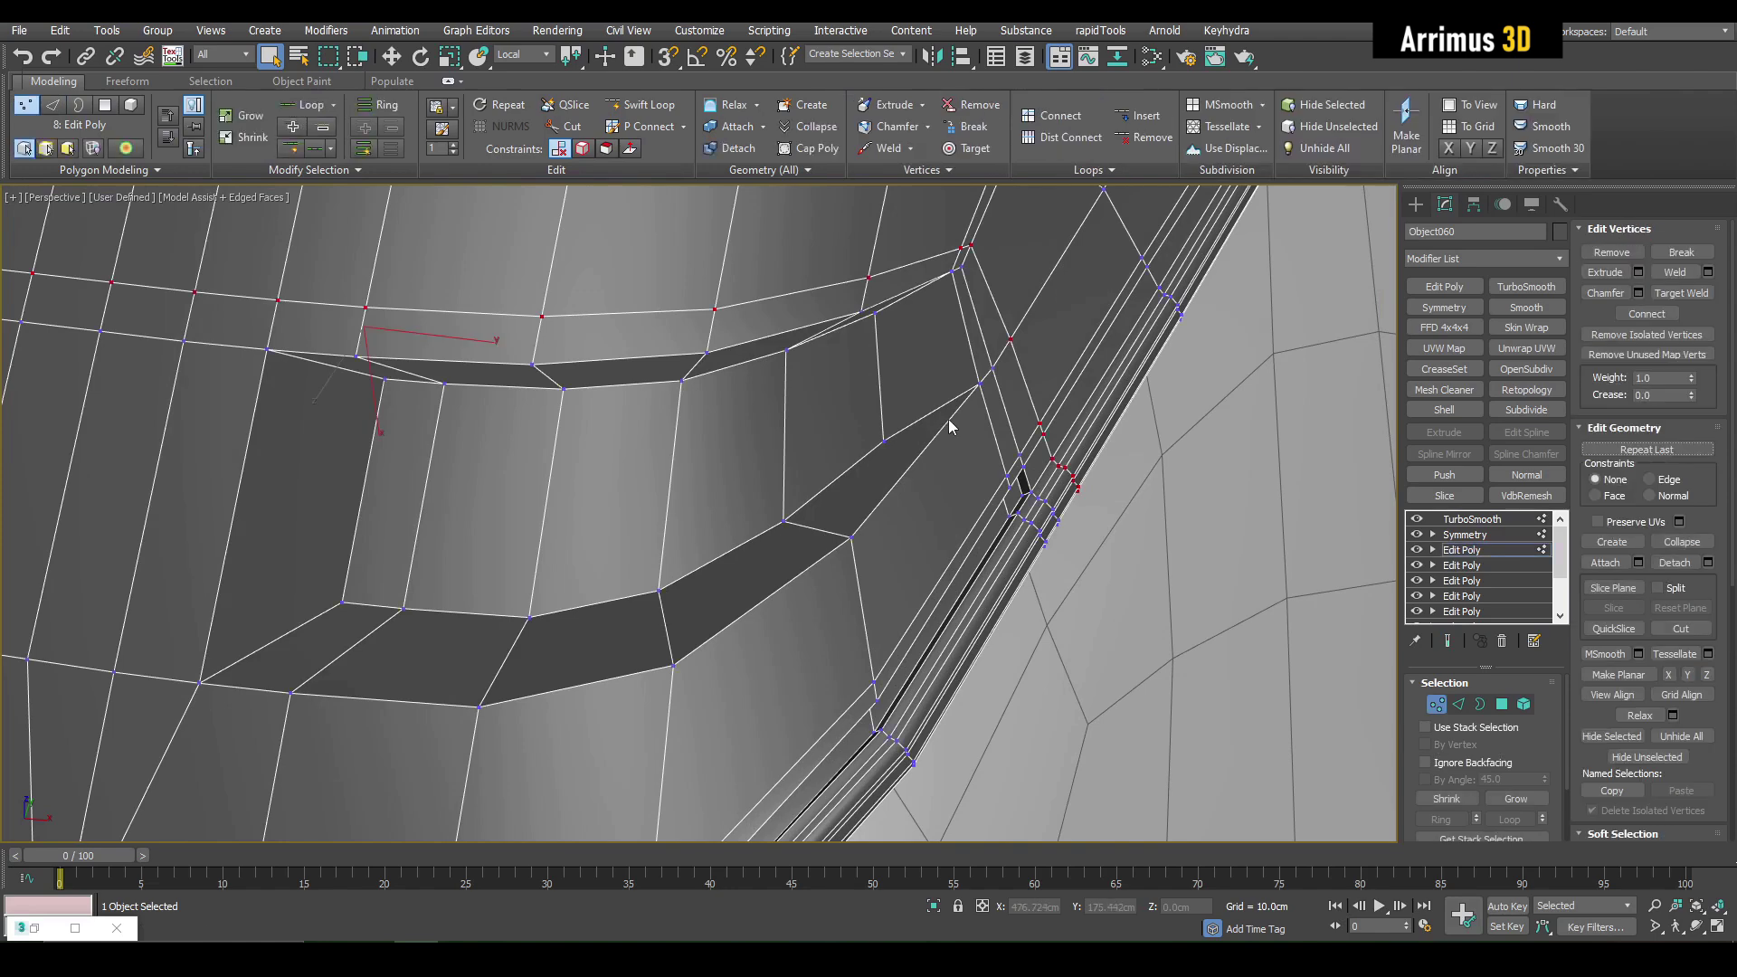
left_click(887, 415)
left_click(876, 336)
right_click(870, 344)
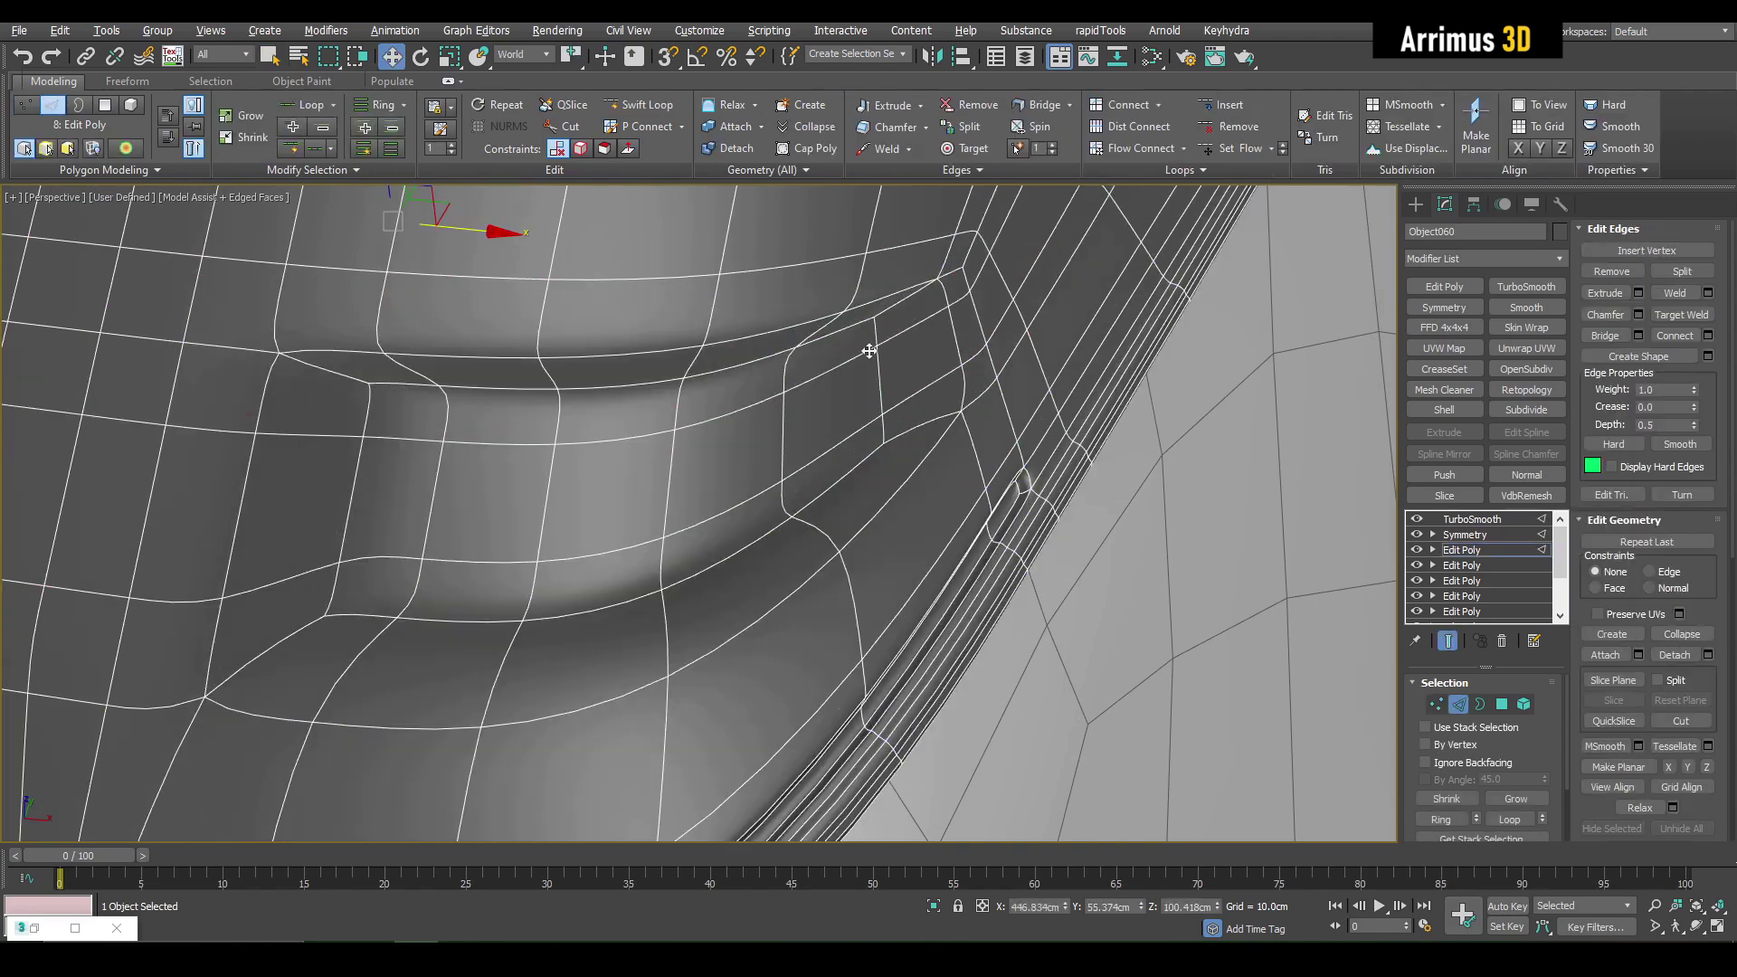
key("F4")
scroll(892, 389, "down", 5)
key("q")
middle_click_drag(892, 388, 892, 475, "alt")
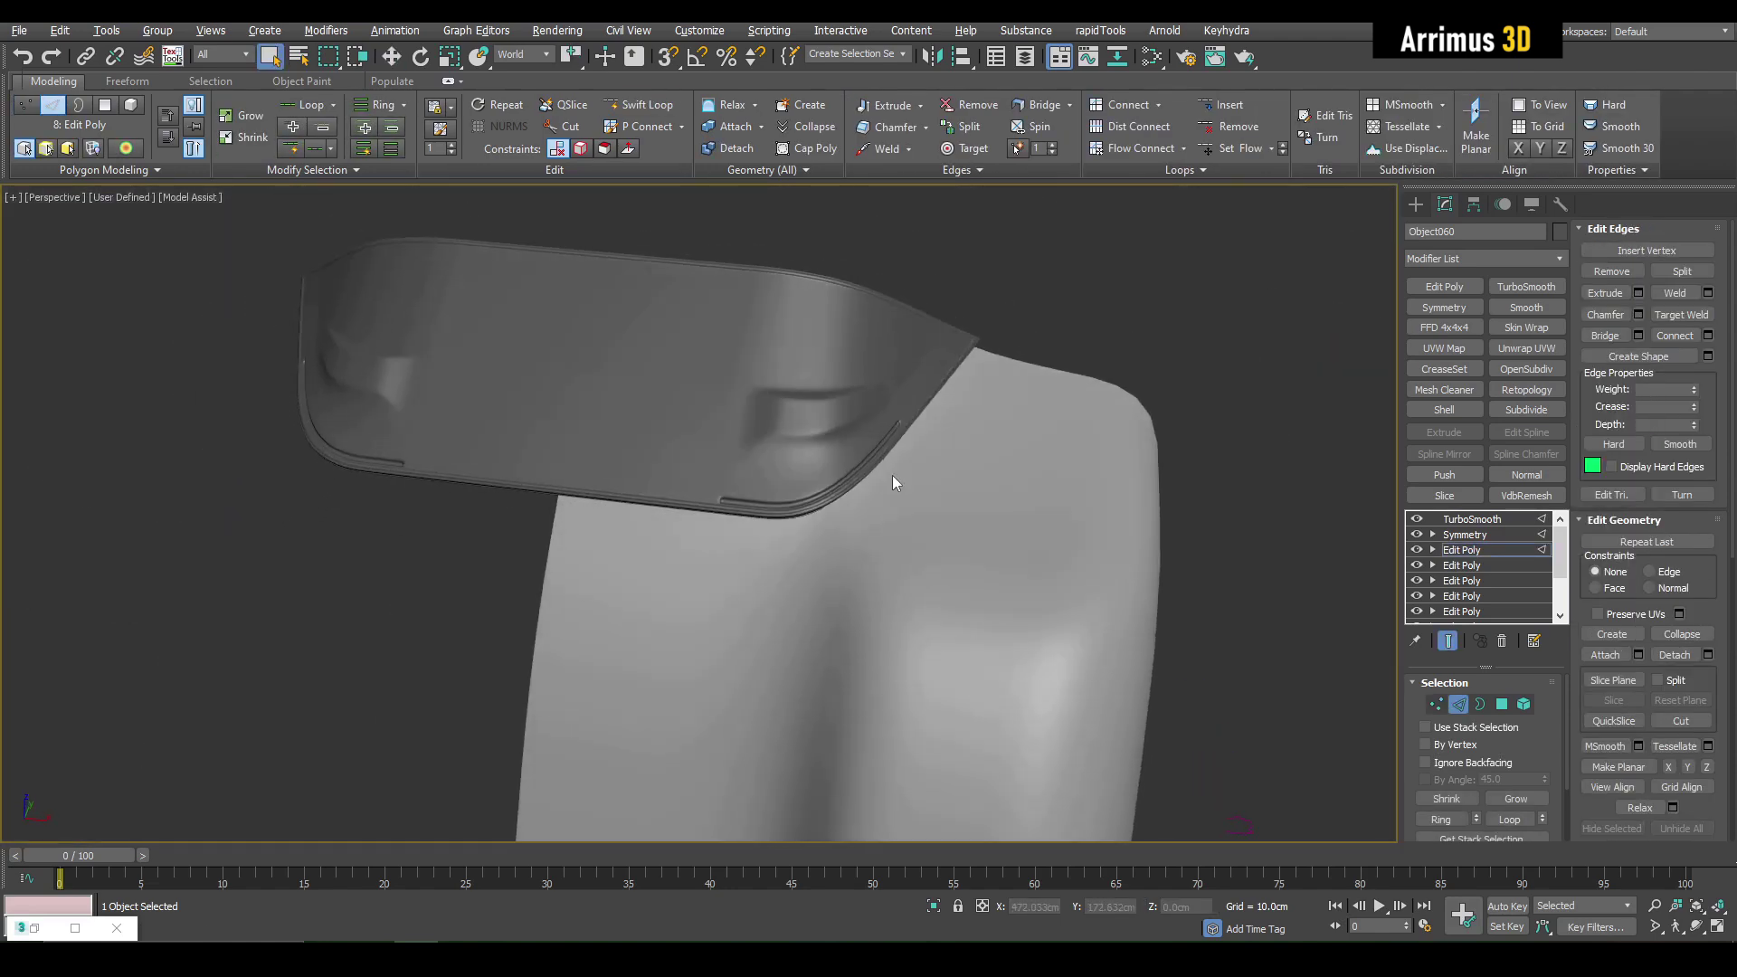
Step: Select the horizontal support edges across the panel's flat middle in see-through display and space them out evenly
key("F4")
scroll(776, 422, "up", 3)
scroll(776, 422, "up", 2)
key("alt+x")
mouse_move(776, 422)
middle_mouse_down("alt")
mouse_move(795, 453)
mouse_move(780, 449)
middle_mouse_up("alt")
left_click_drag(748, 384, 774, 595)
key("alt+l")
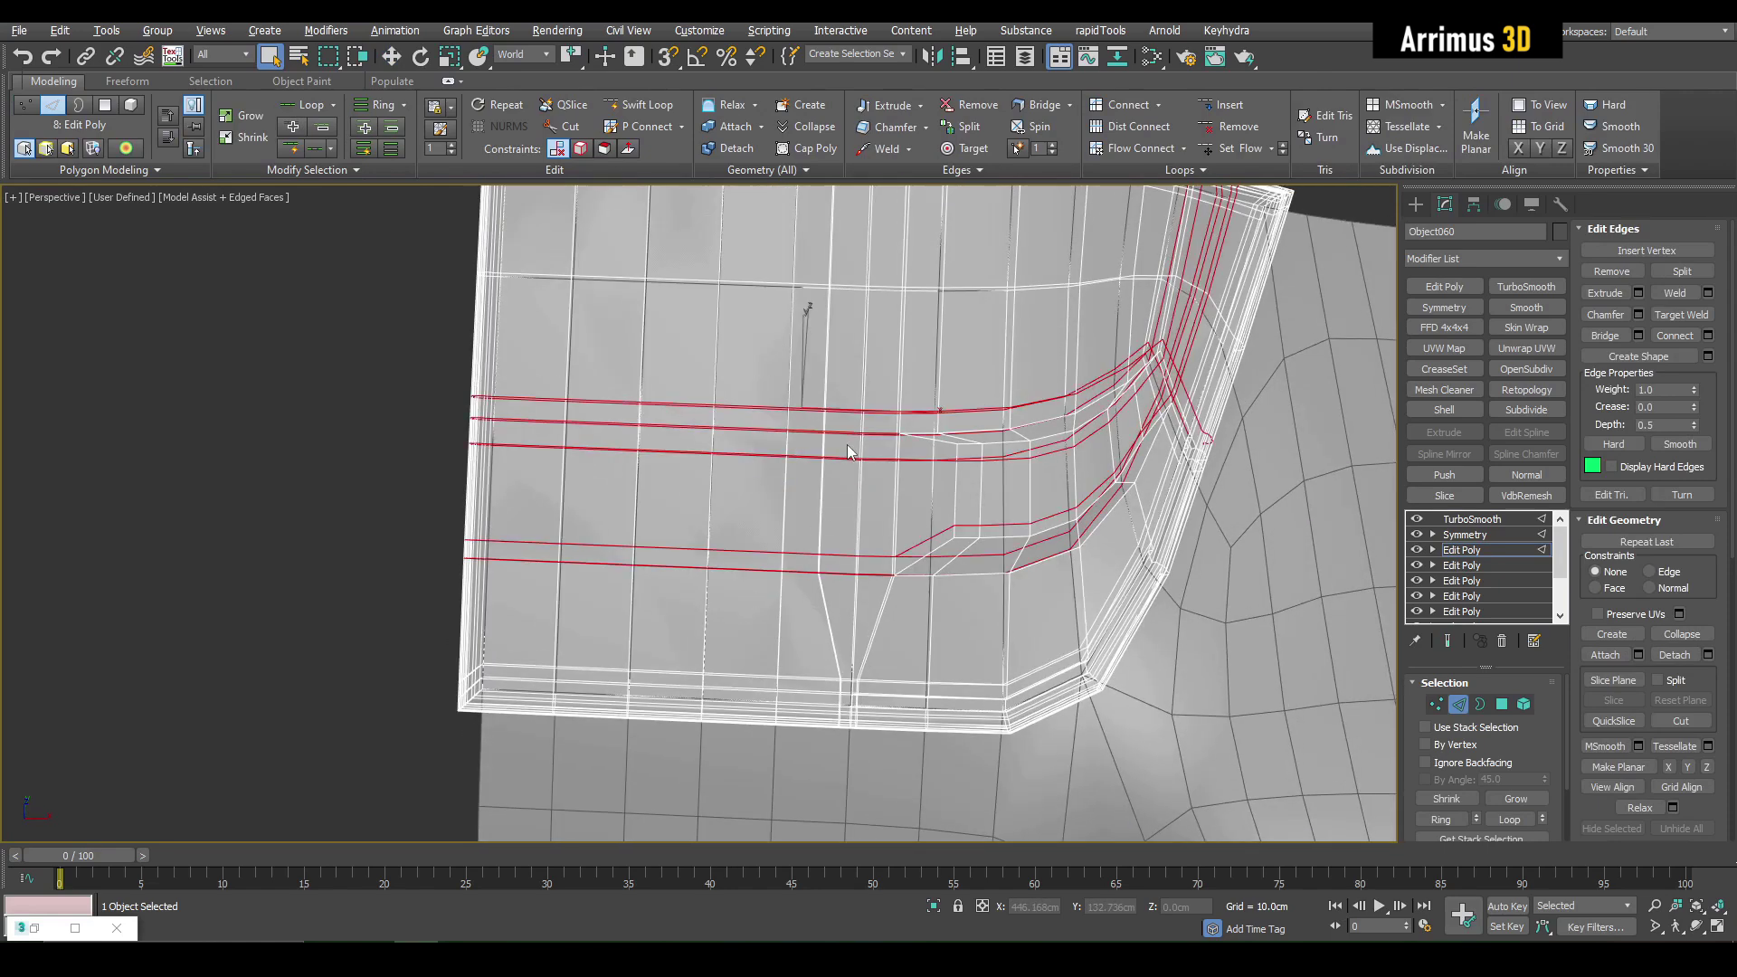
key("alt+x")
scroll(1099, 554, "down", 5)
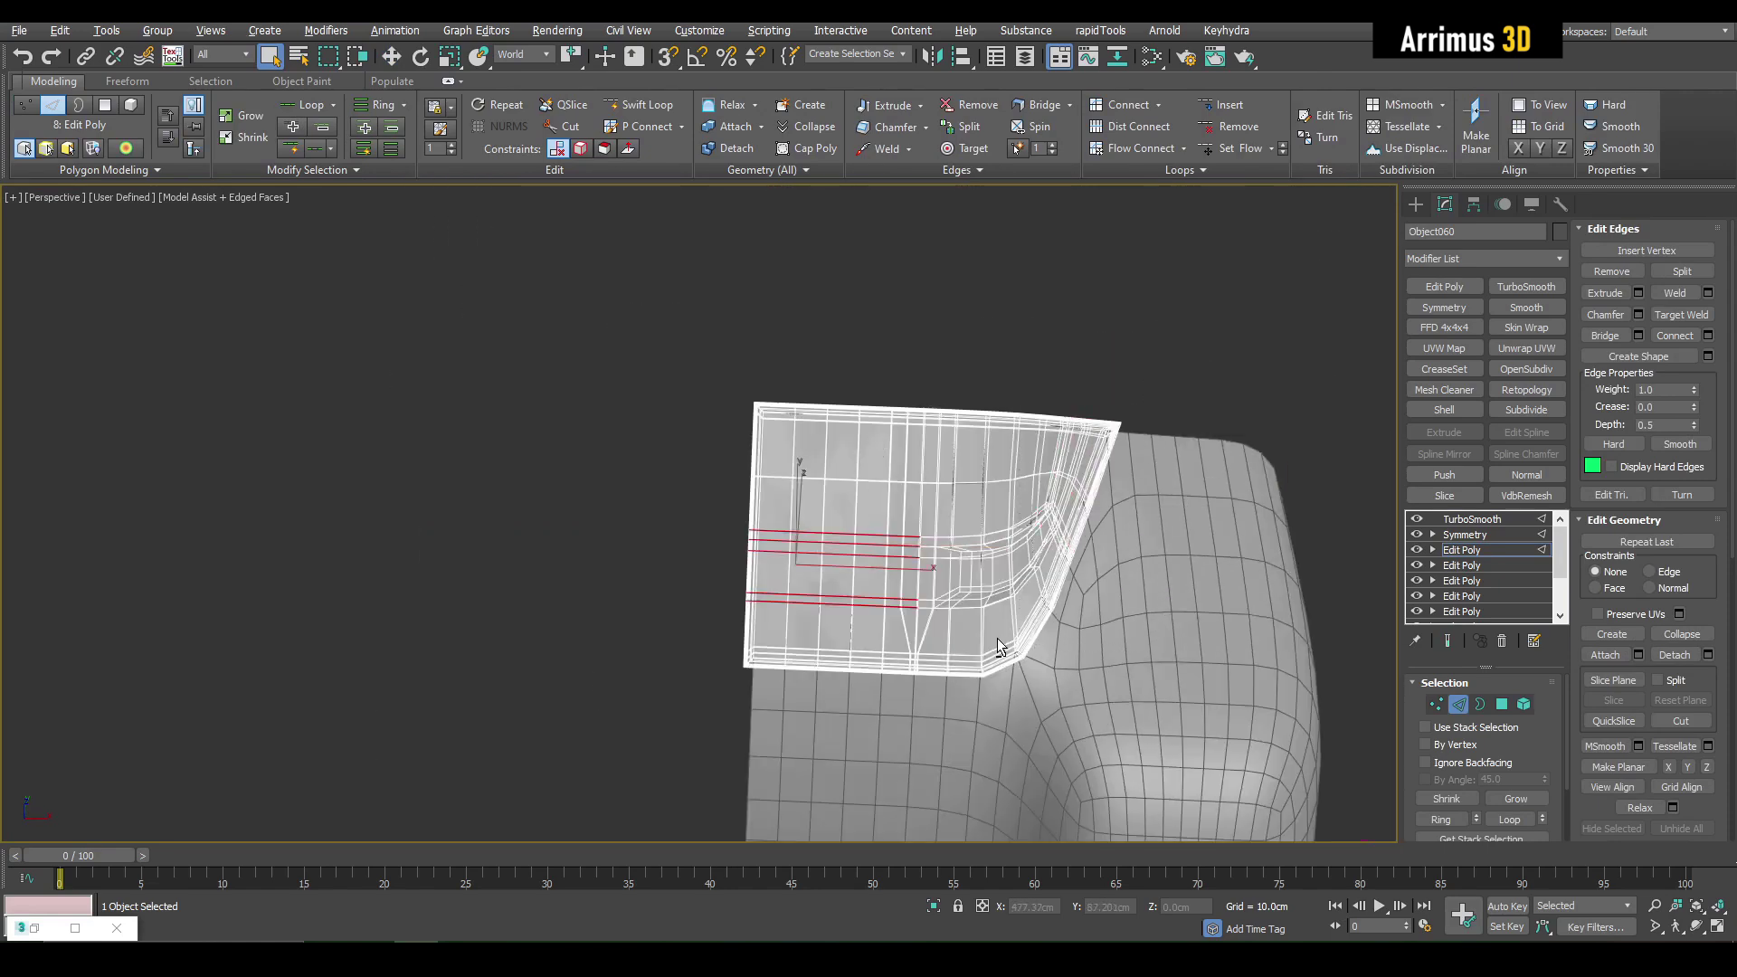
scroll(966, 540, "up", 6)
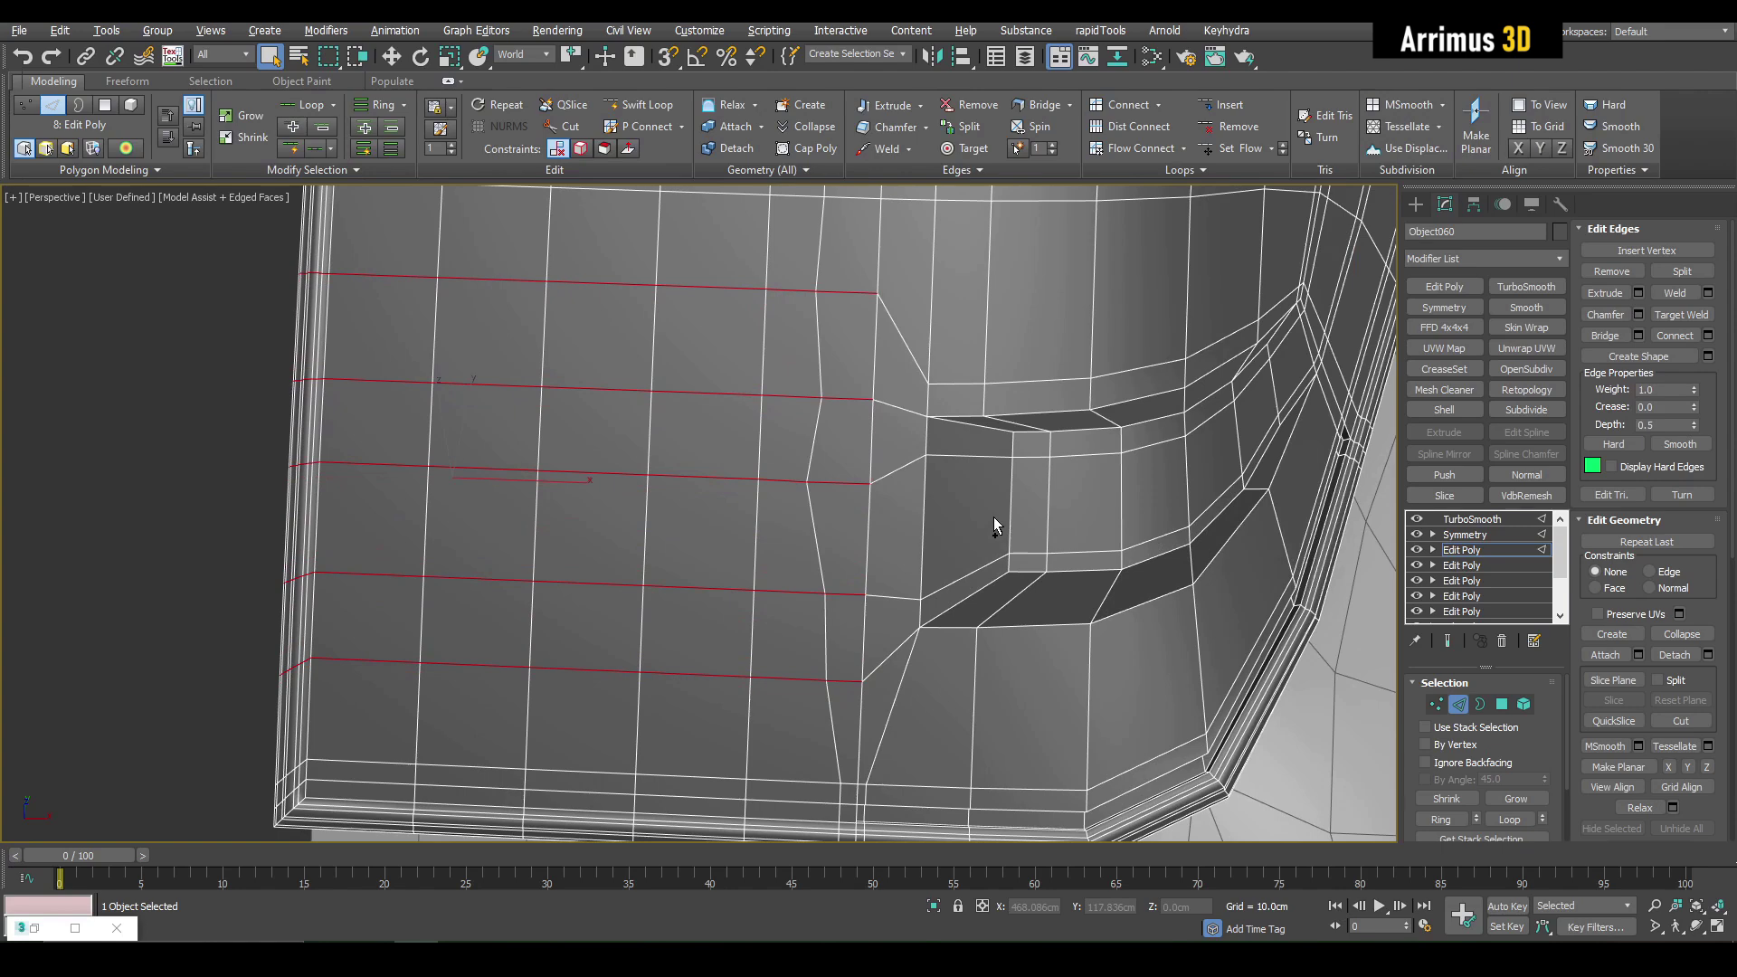
Step: Select the zigzag vertical edge loop beside the recess and even it out with Loop Tools
key("ctrl+z")
left_click(985, 313)
key("F4")
key("F4")
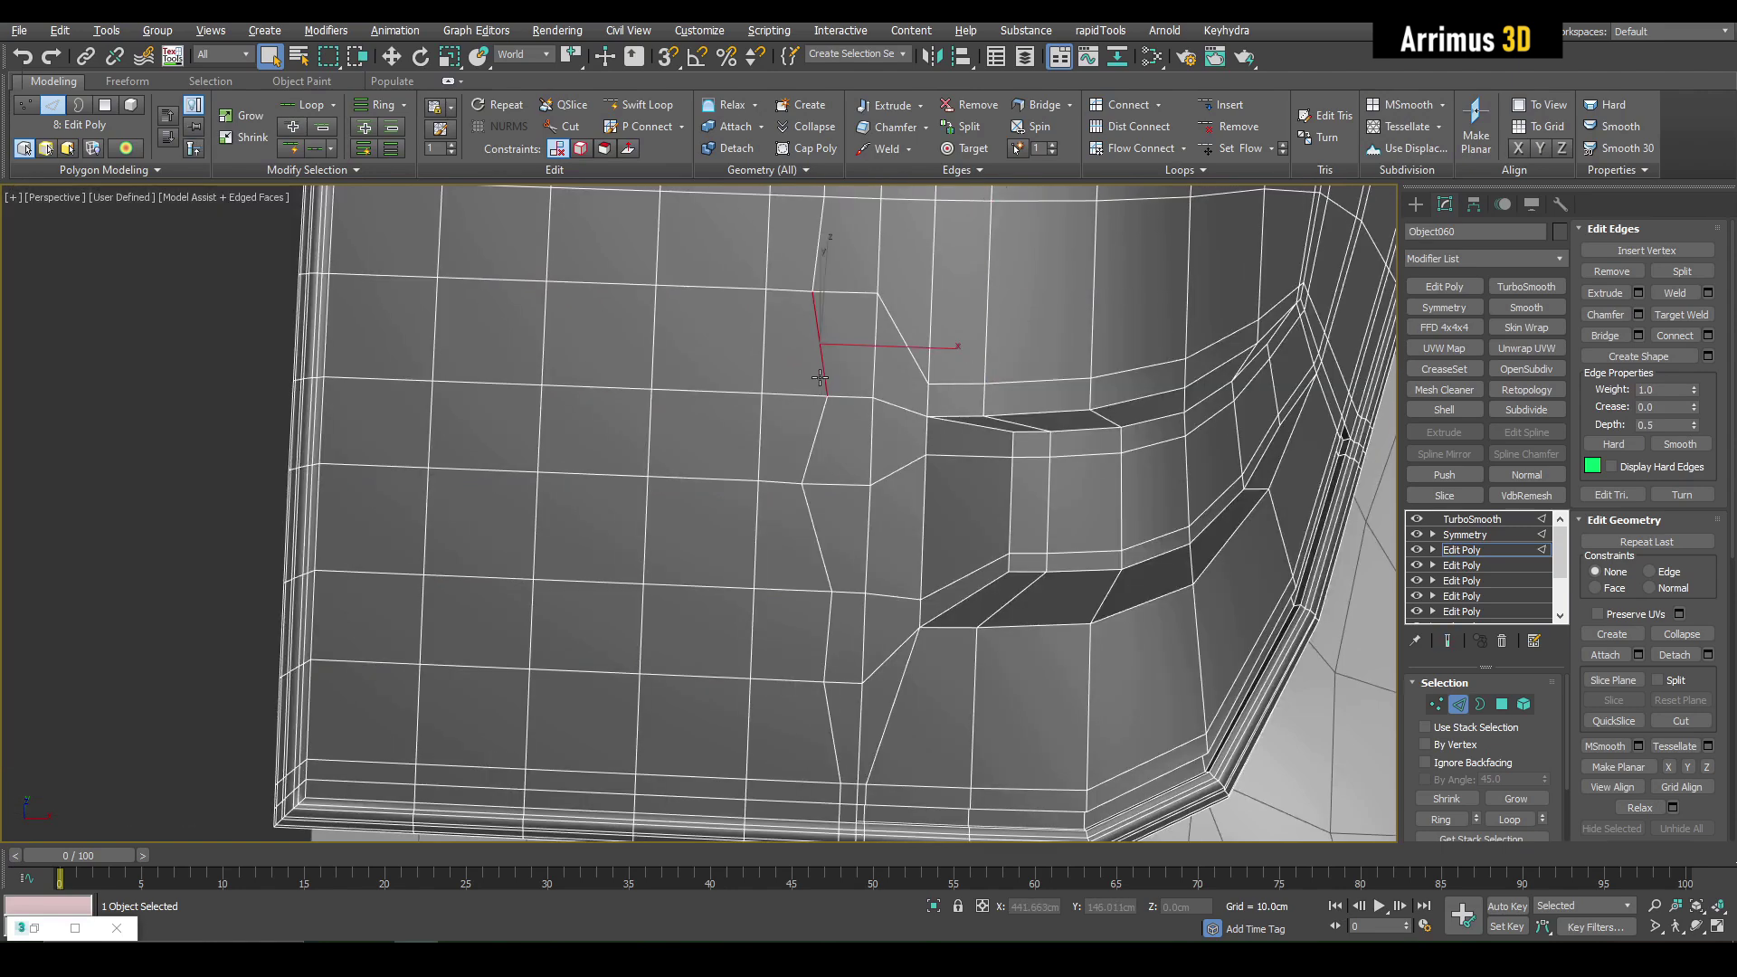
double_click(820, 379)
middle_click_drag(1006, 446, 995, 441)
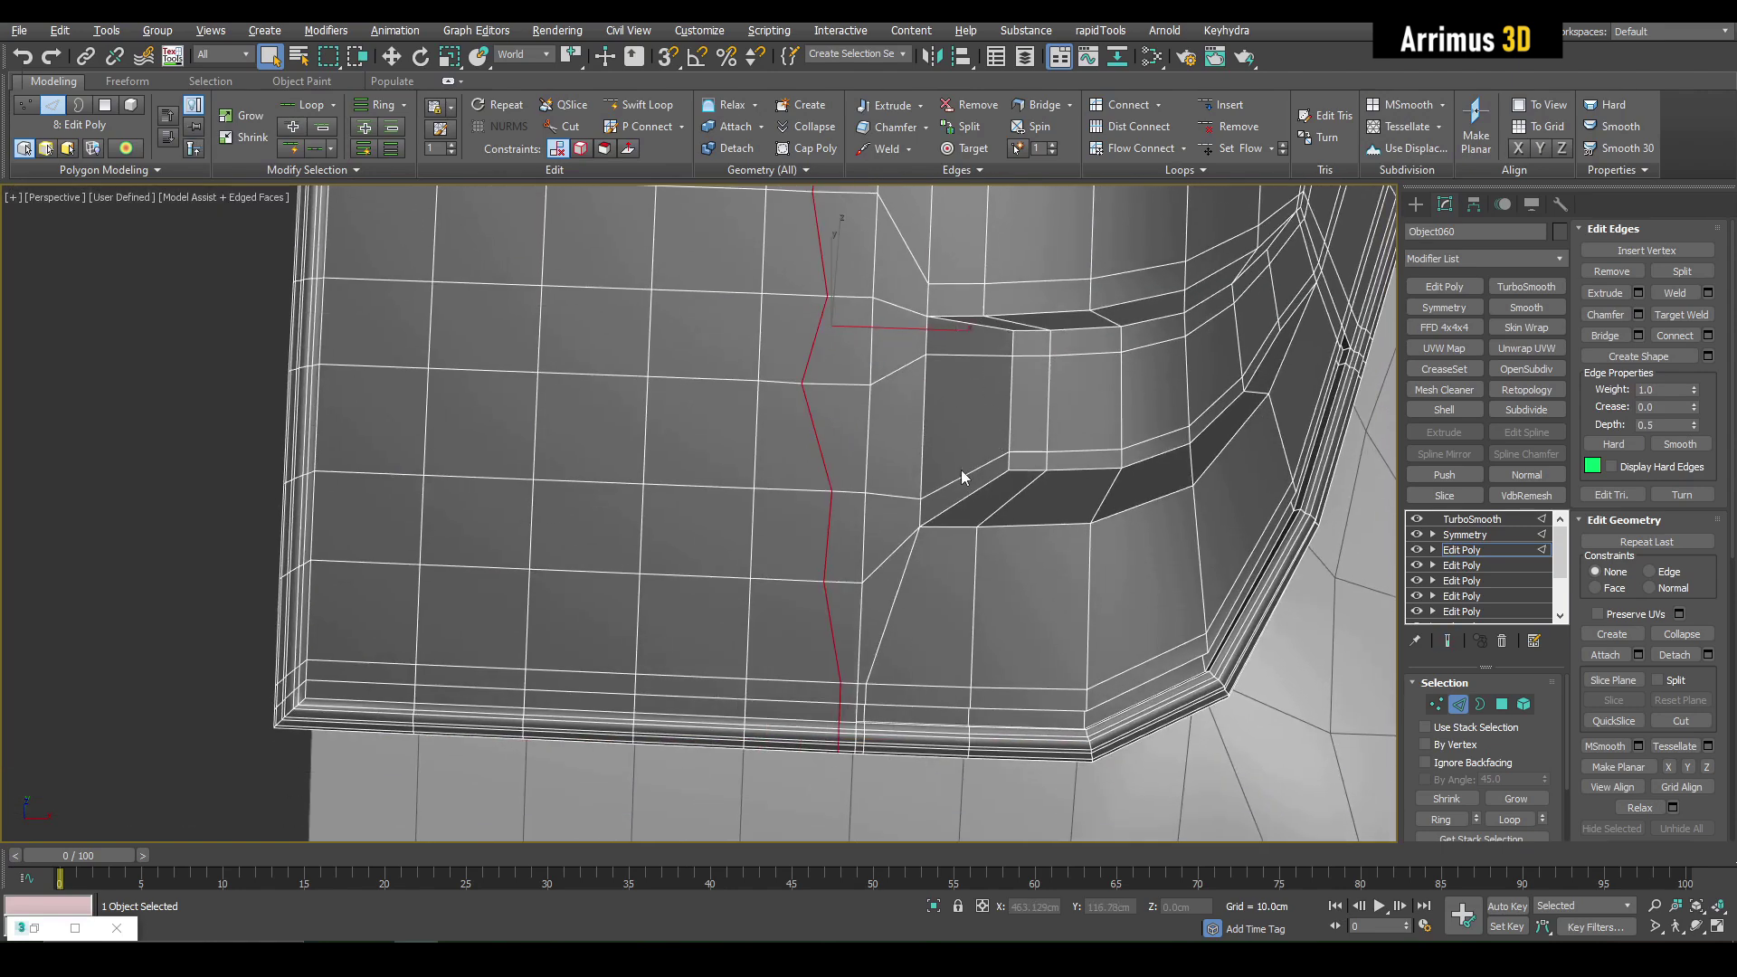
key("ctrl+e")
key("F4")
scroll(1020, 659, "down", 2)
key("ctrl+e")
key("F4")
middle_click_drag(1102, 644, 1054, 666)
left_click(1192, 171)
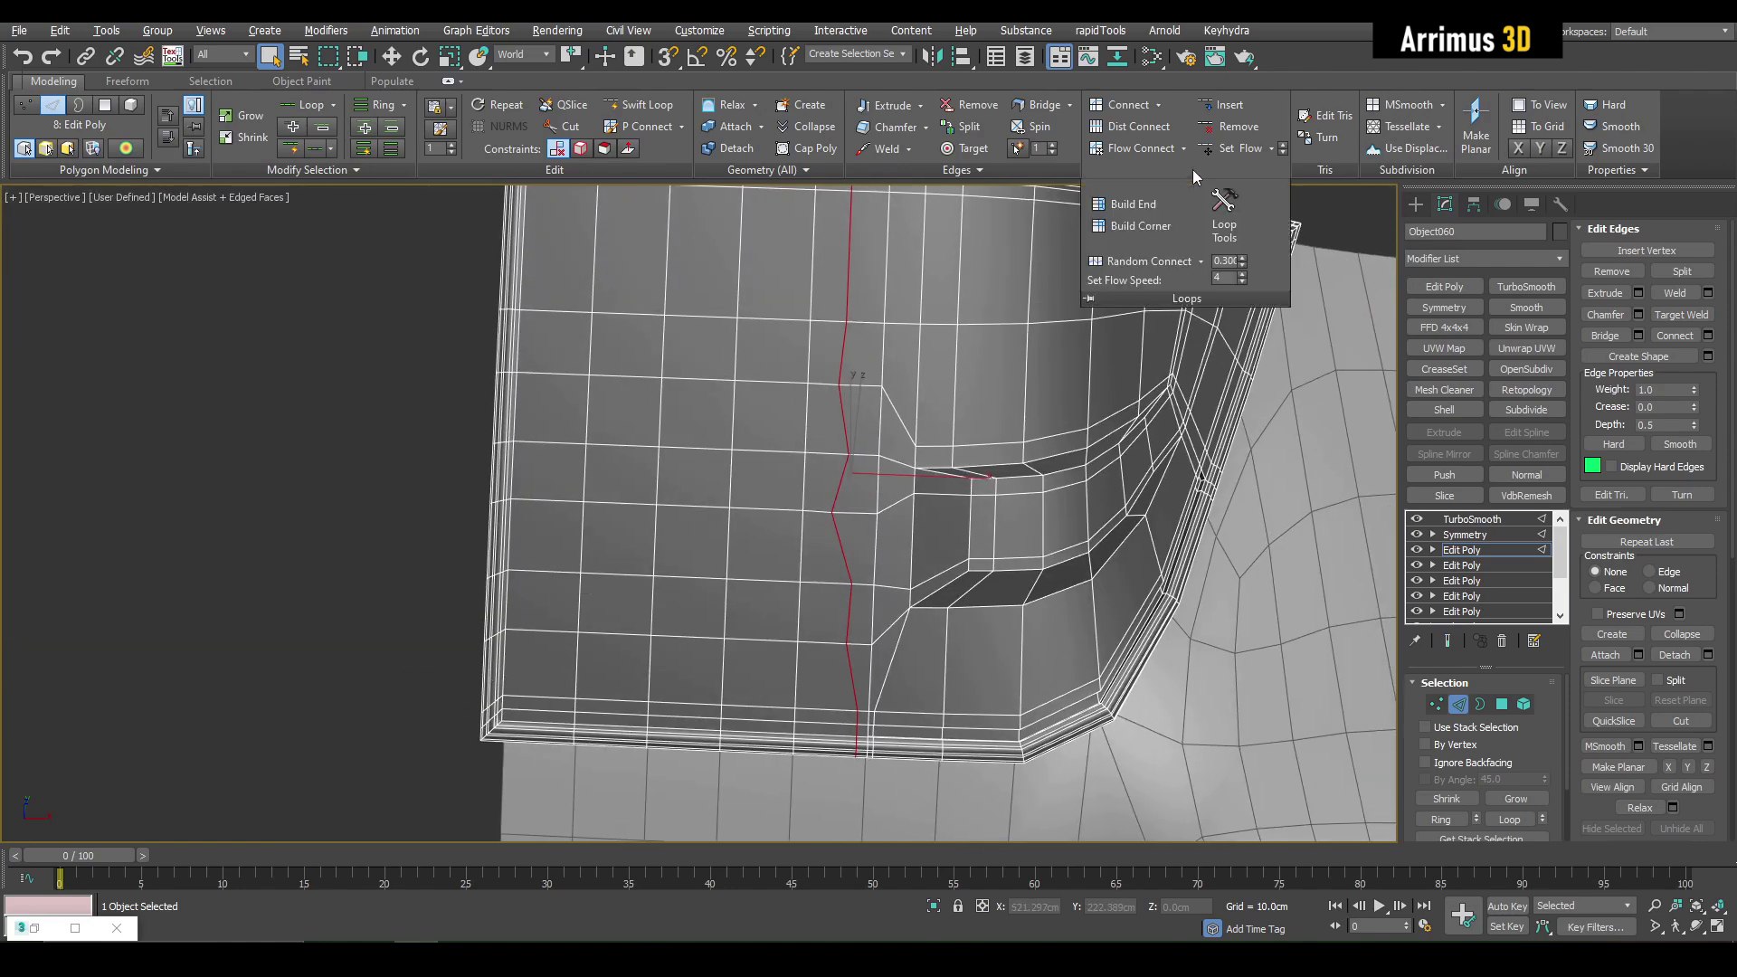
left_click(1223, 206)
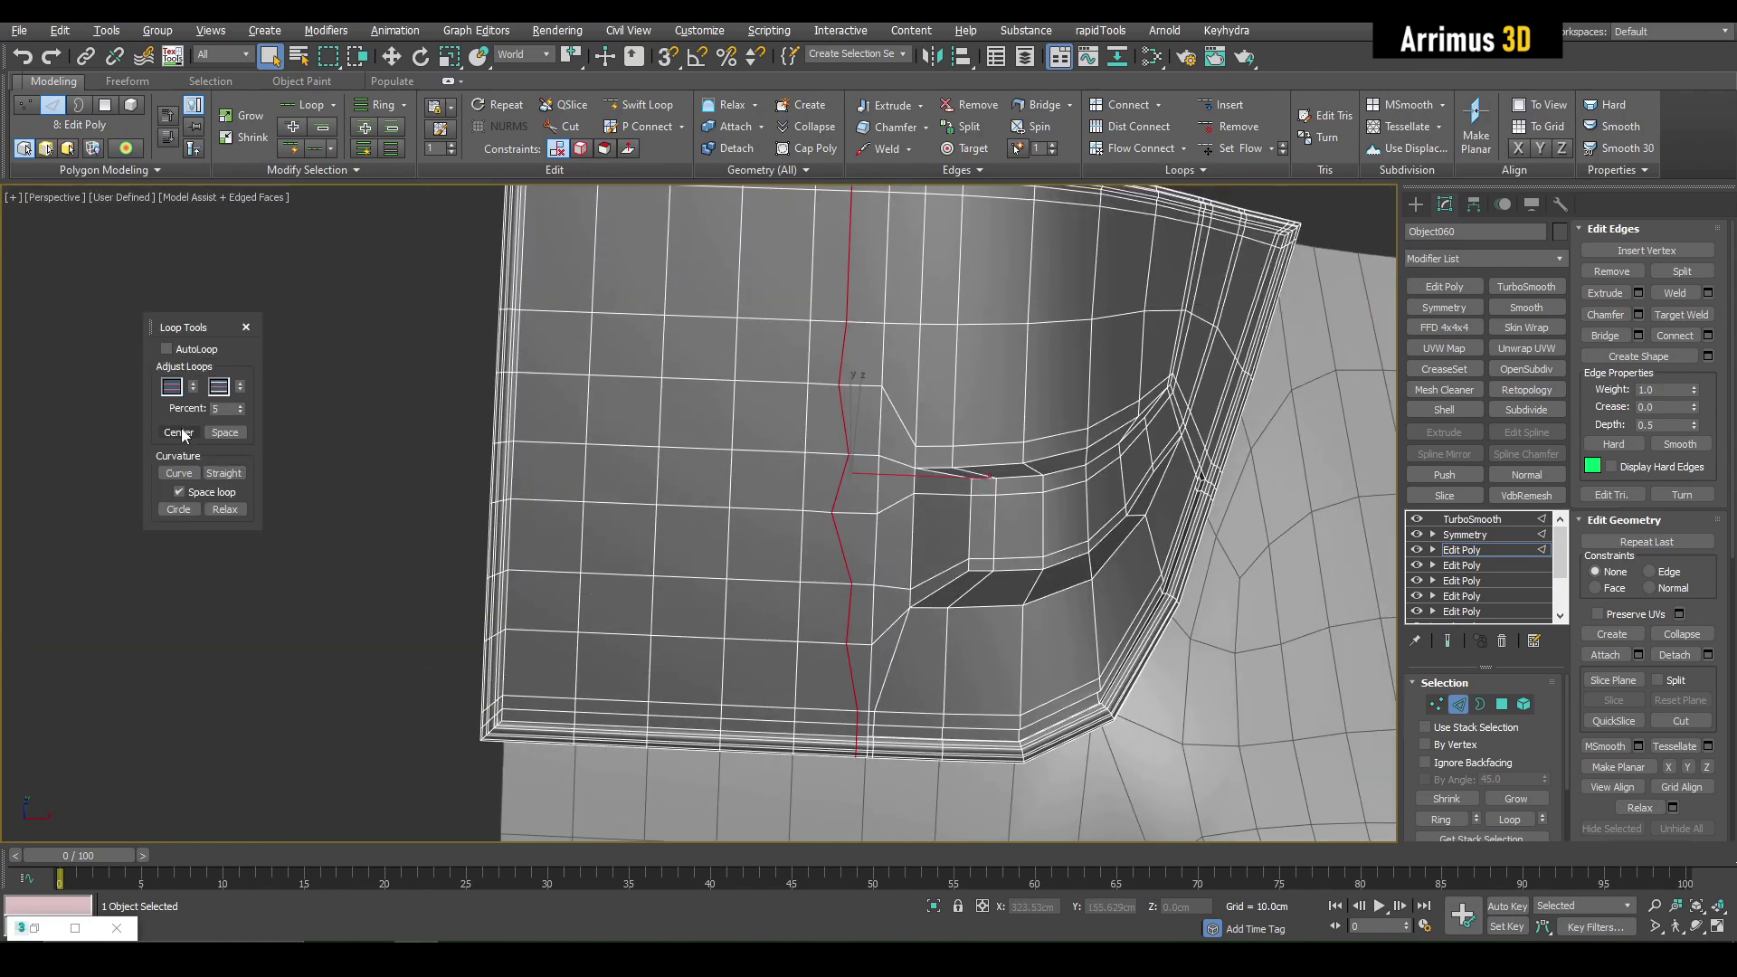
key("F4")
middle_click_drag(1107, 688, 1000, 579)
key("2")
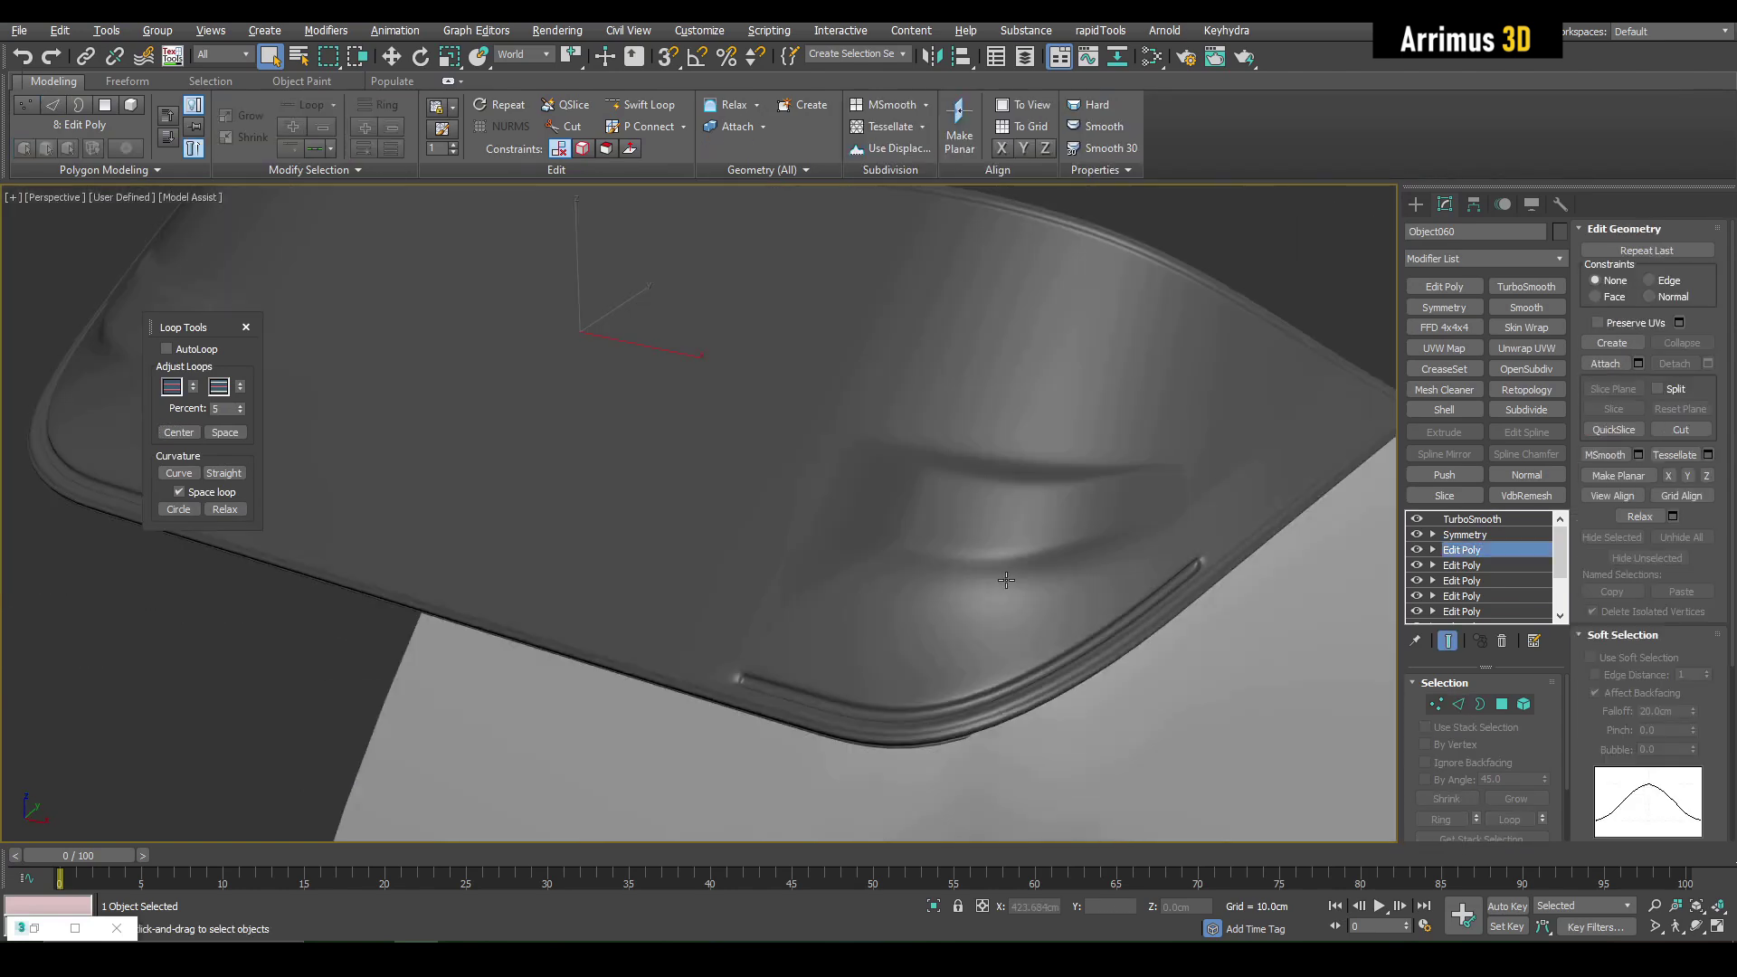
Step: Select a two-by-two block of polygons beside the panel's symmetry edge
scroll(1000, 578, "down", 3)
key("4")
key("F4")
scroll(770, 433, "up", 5)
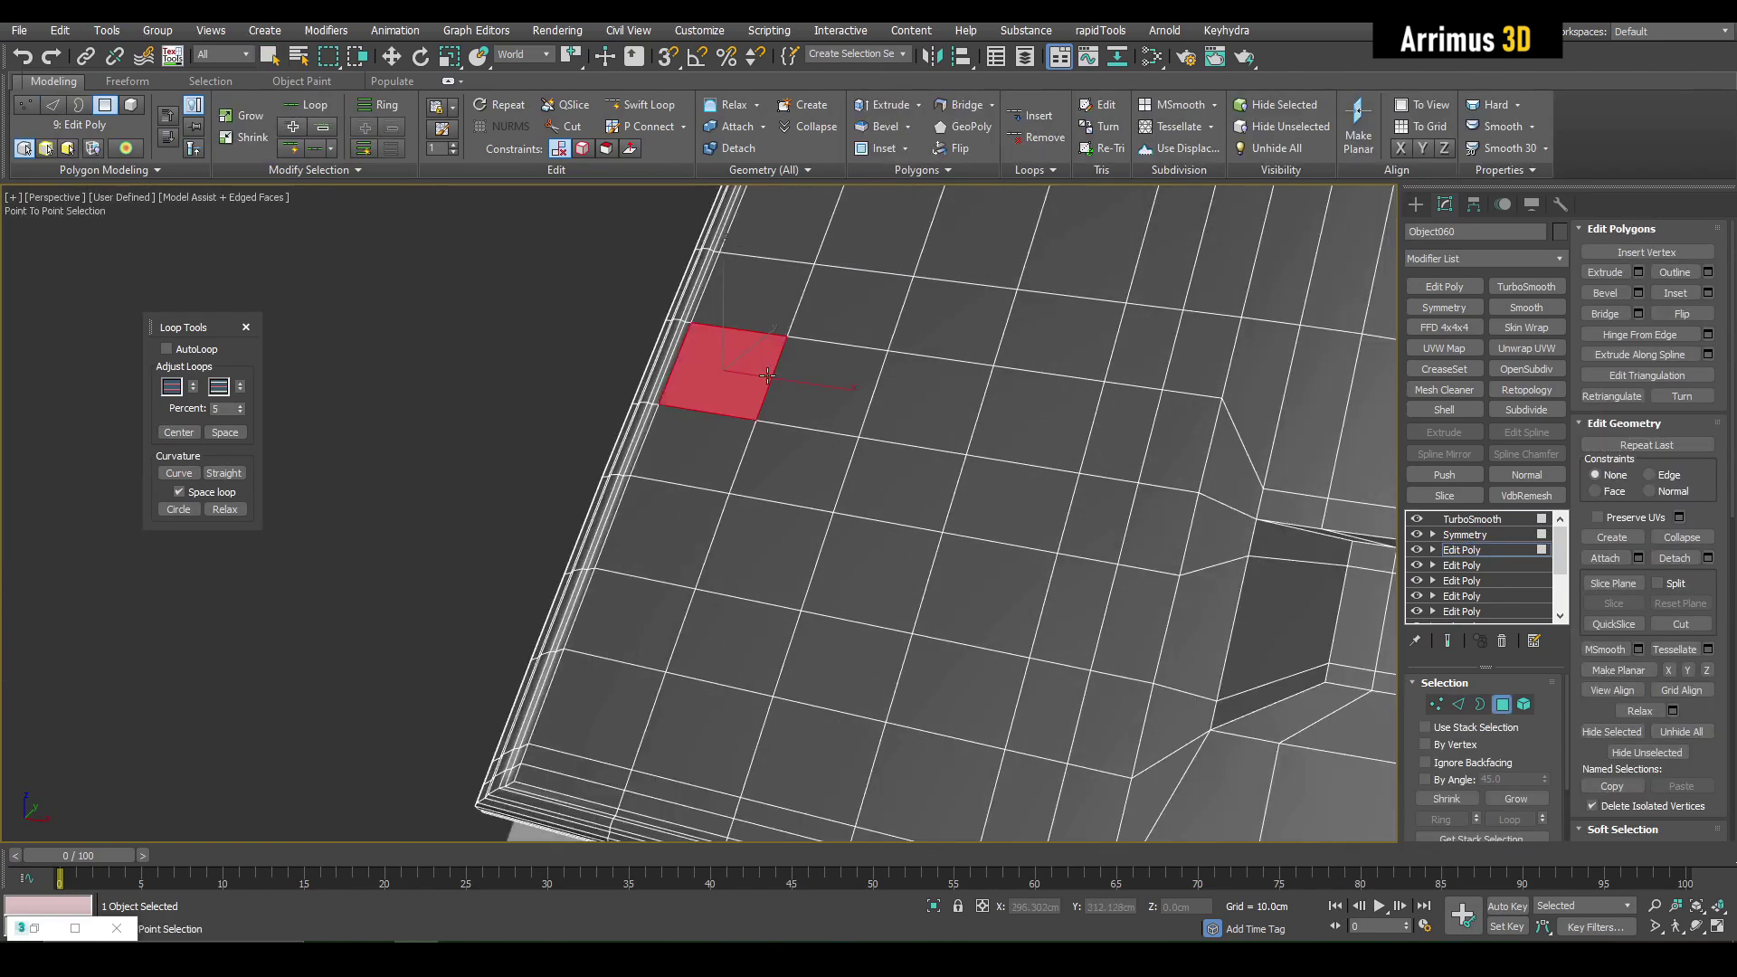
middle_click_drag(855, 456, 988, 441, "alt")
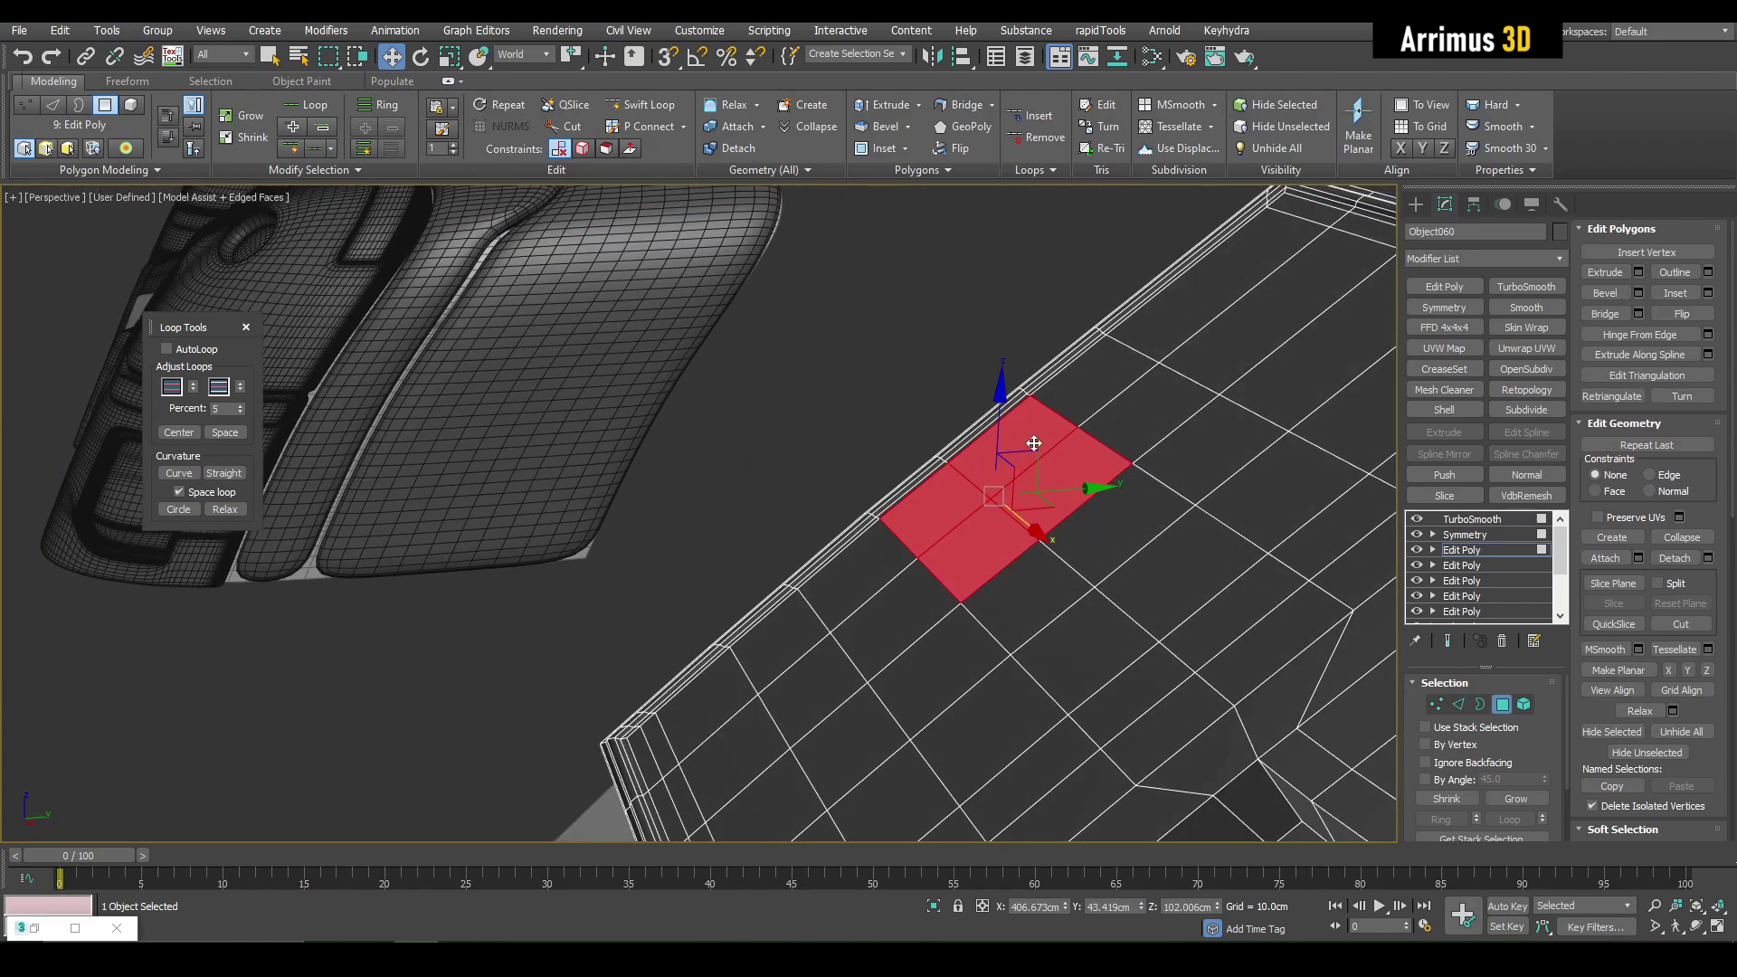
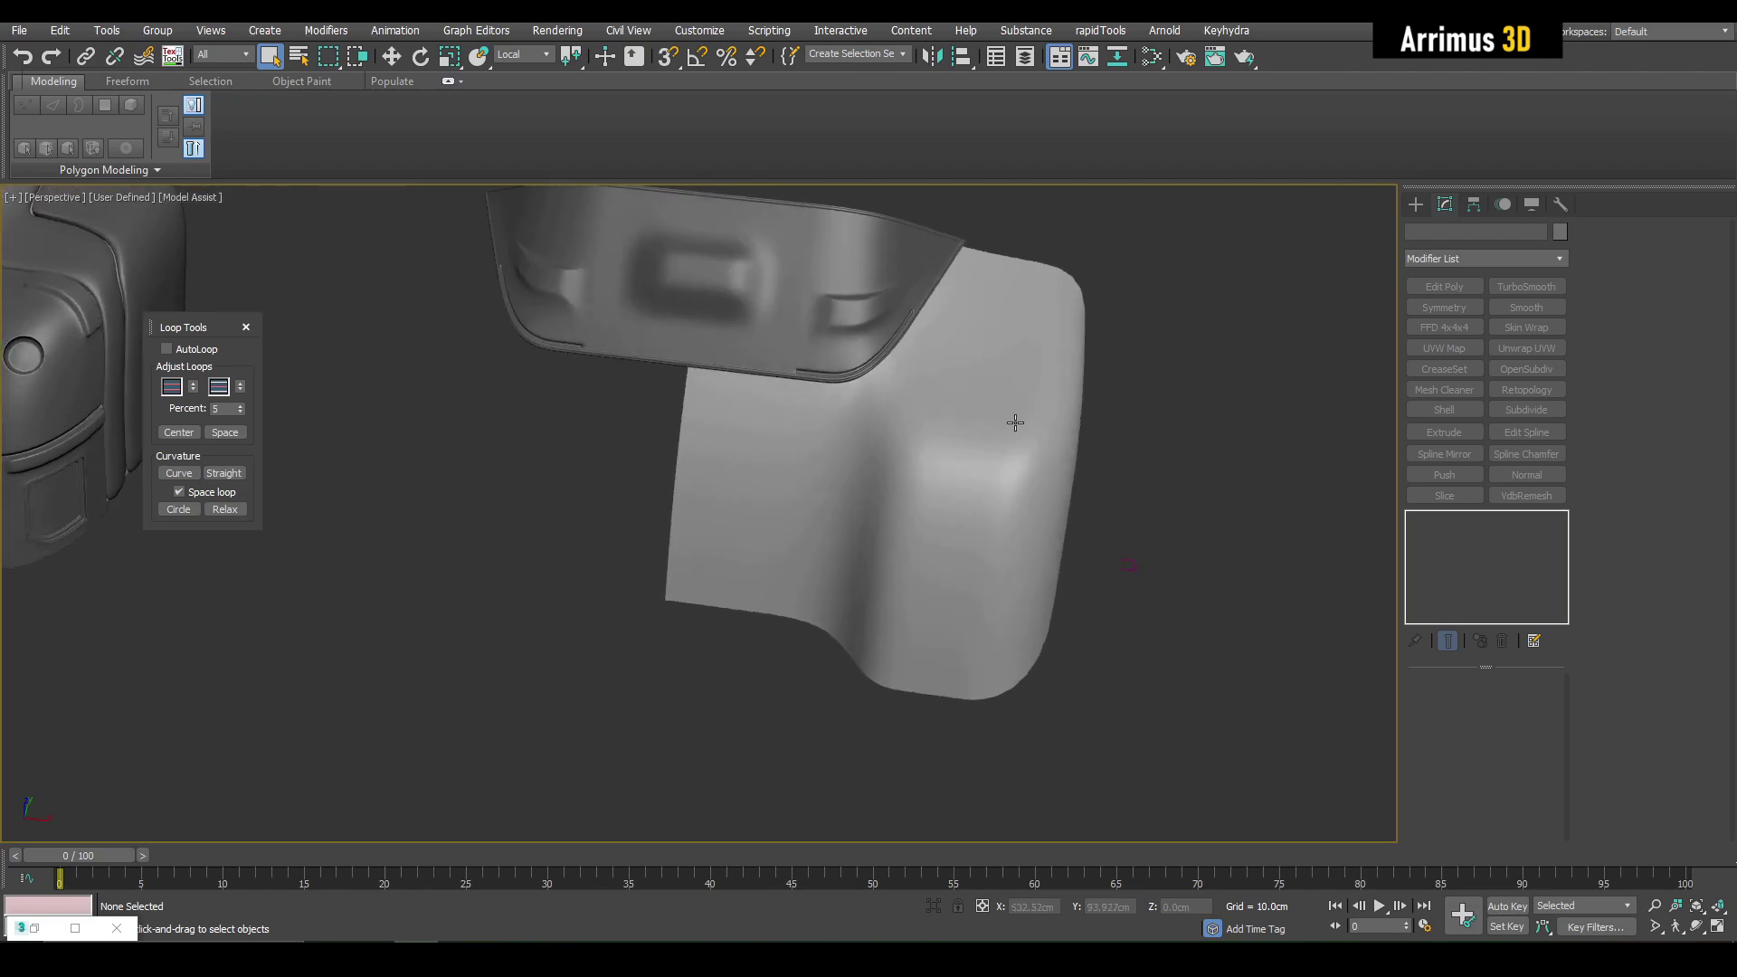
Step: Select the base shell with its edges displayed, add an Edit Poly and enter polygon editing
left_click(1016, 422)
key("F4")
key("shift+e")
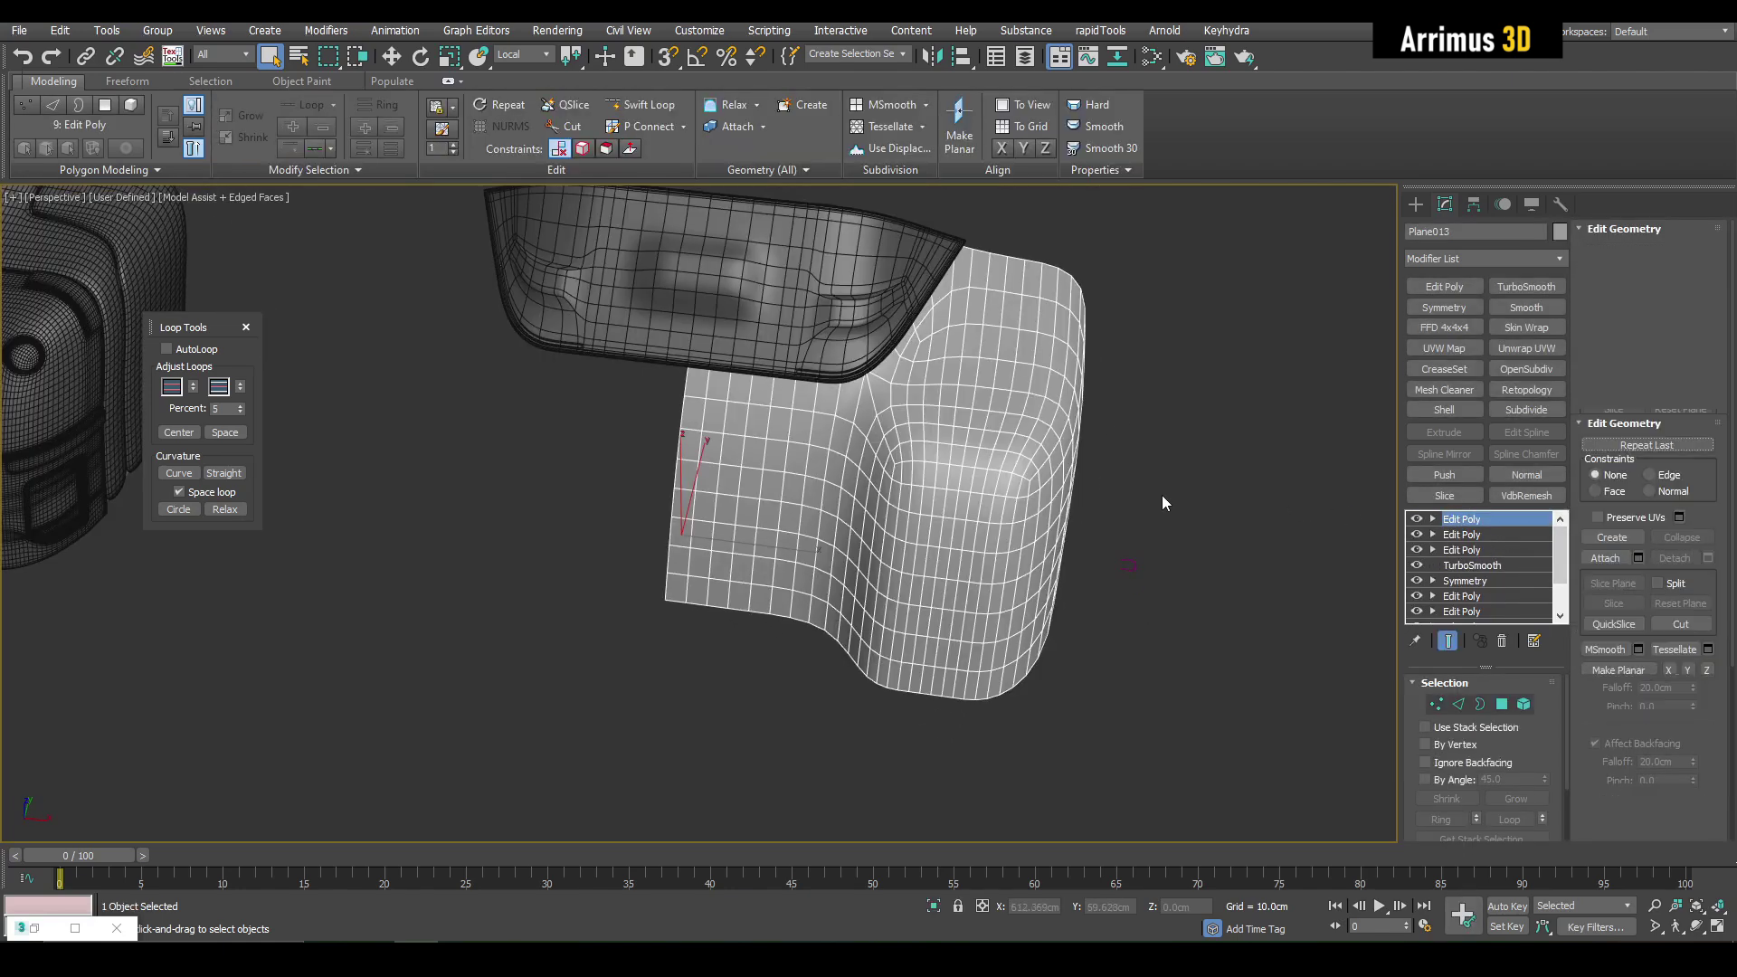
key("4")
middle_click_drag(1162, 470, 959, 407, "alt")
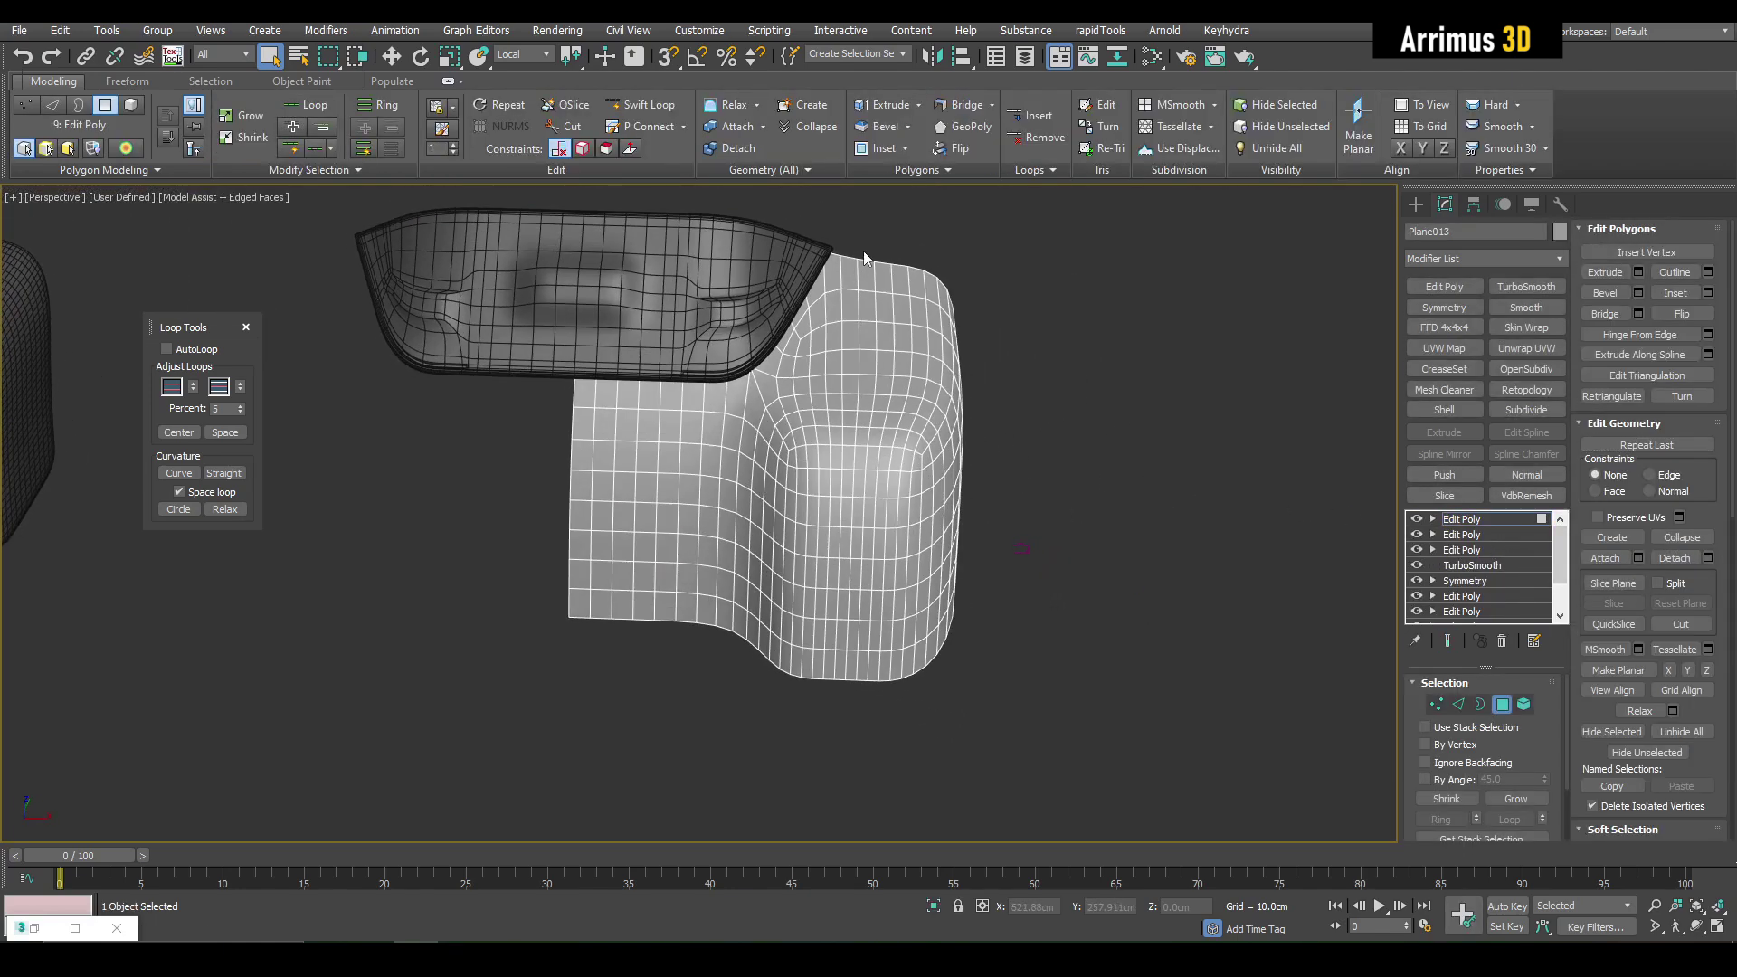
Step: Select the polygons along the shell's outer side and frame a rectangular cutout at its bottom edge
left_click_drag(1102, 659, 1102, 648)
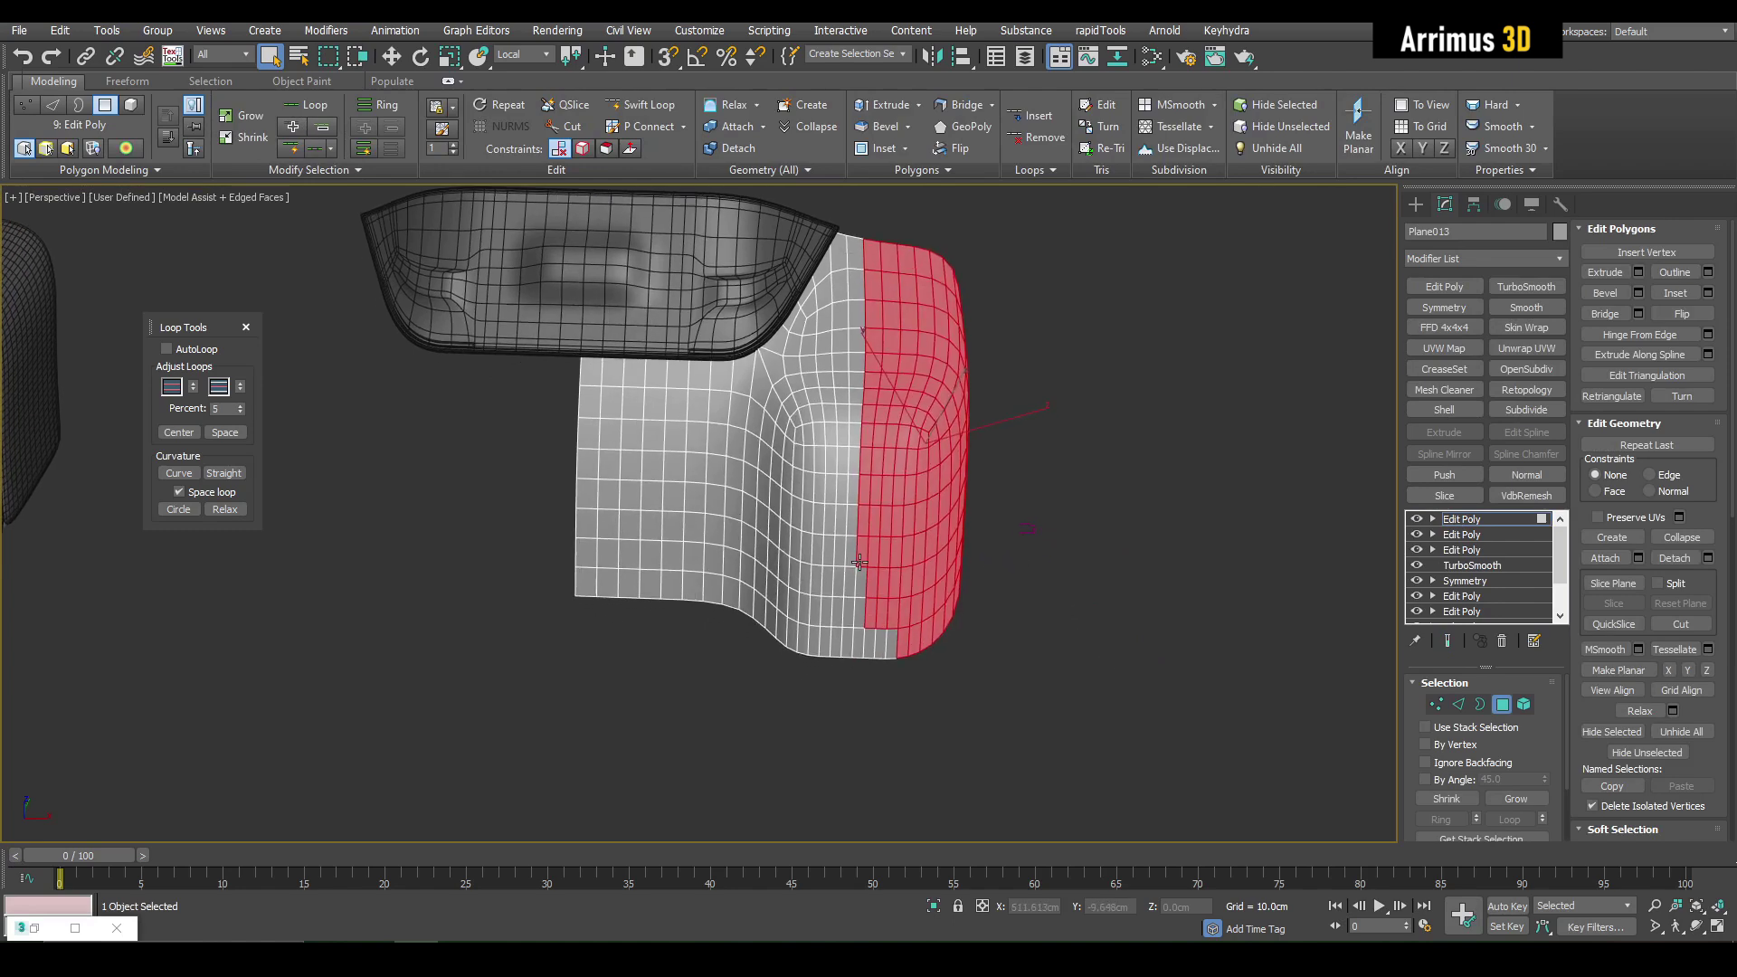
middle_click_drag(873, 590, 887, 554)
scroll(886, 553, "up", 4)
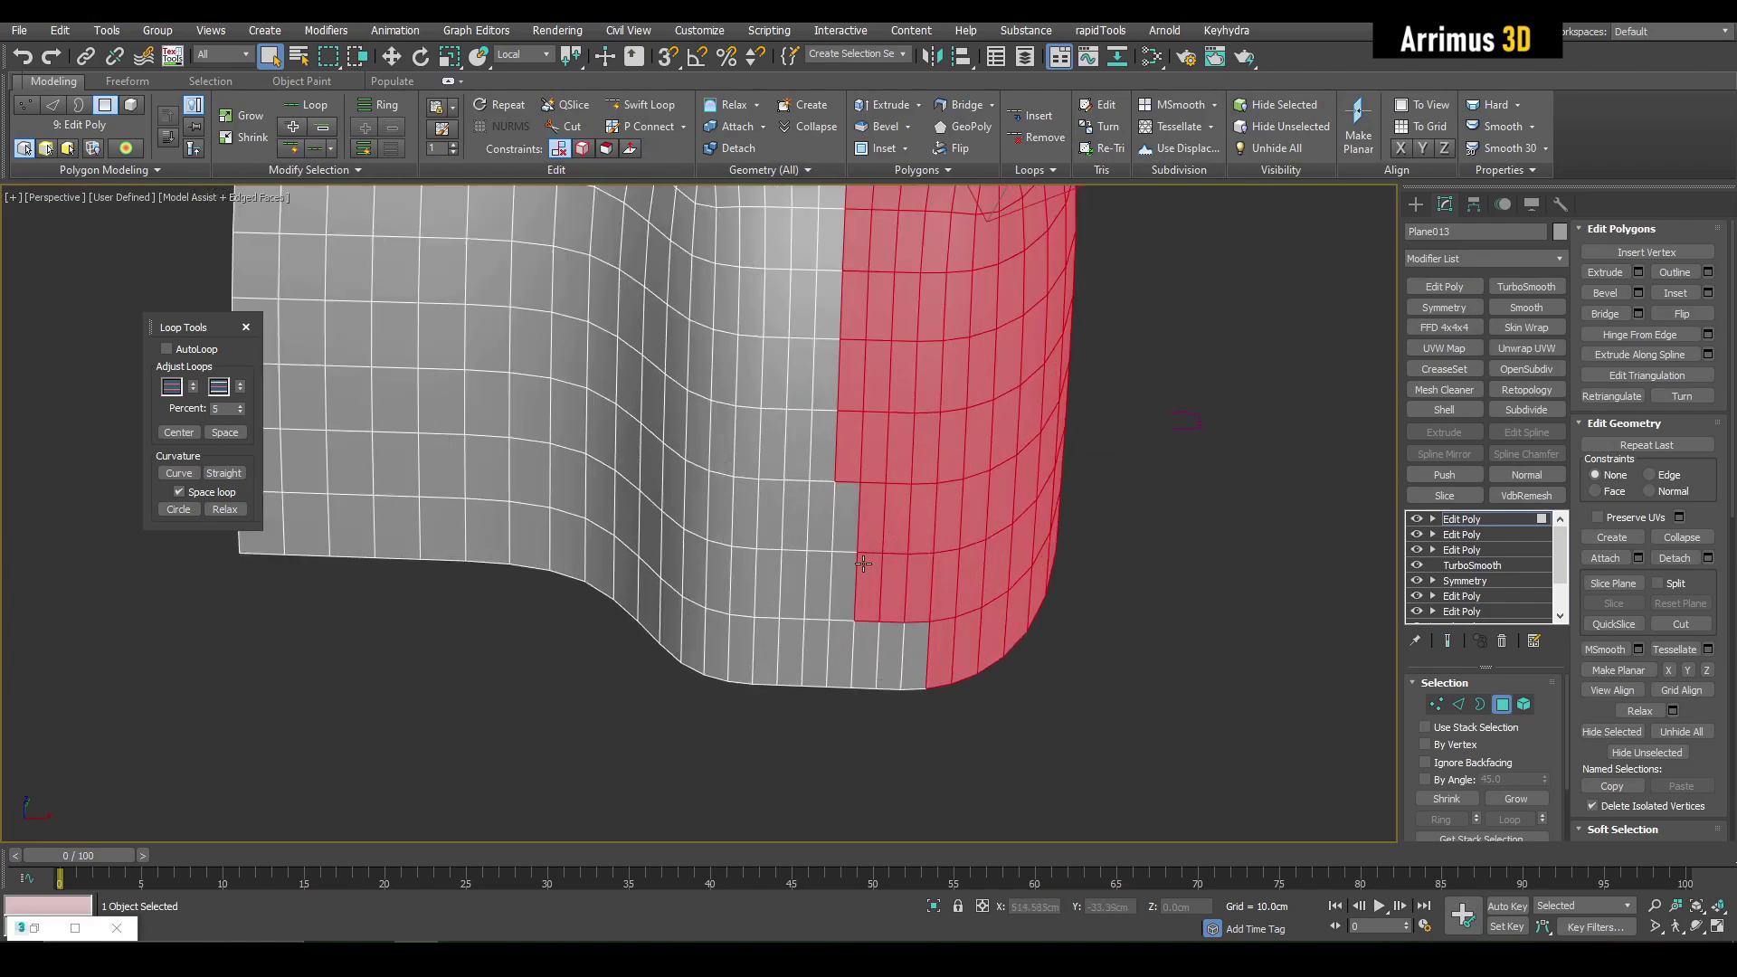
left_click_drag(948, 725, 948, 725, "ctrl")
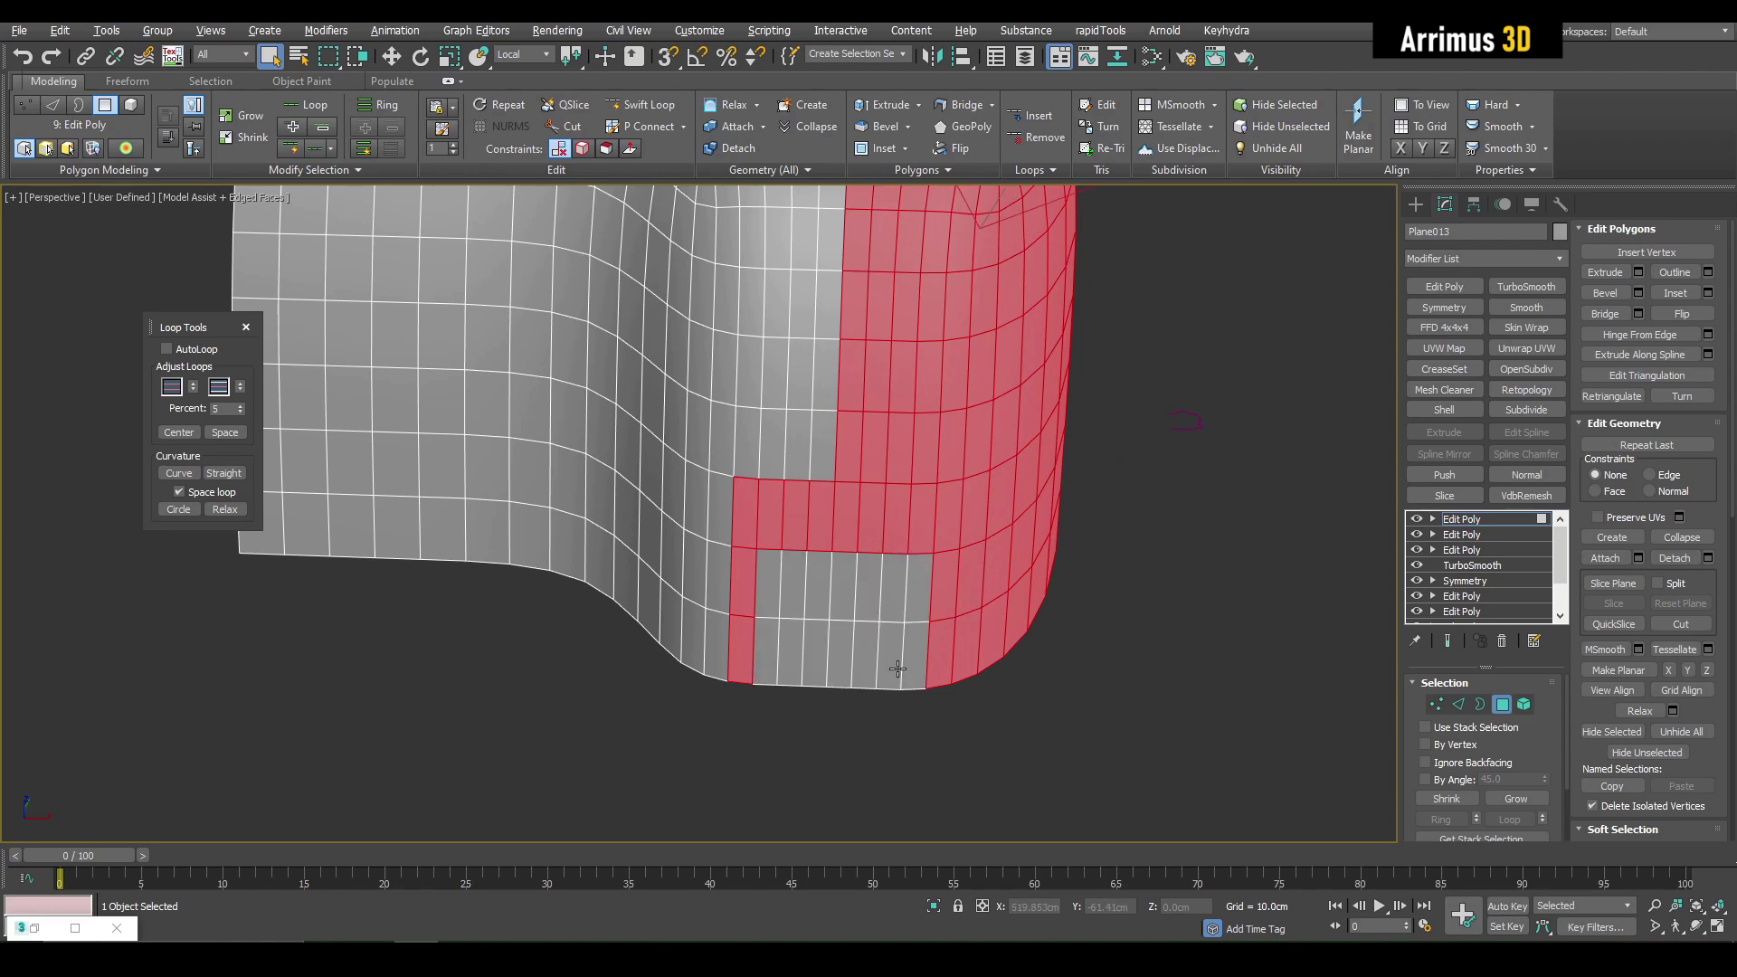
Step: Extend the polygon selection across the whole raised bulge up to the inner fold, and trim the excess polygons along that side
left_click_drag(747, 660, 604, 452, "ctrl")
middle_click_drag(728, 432, 723, 545)
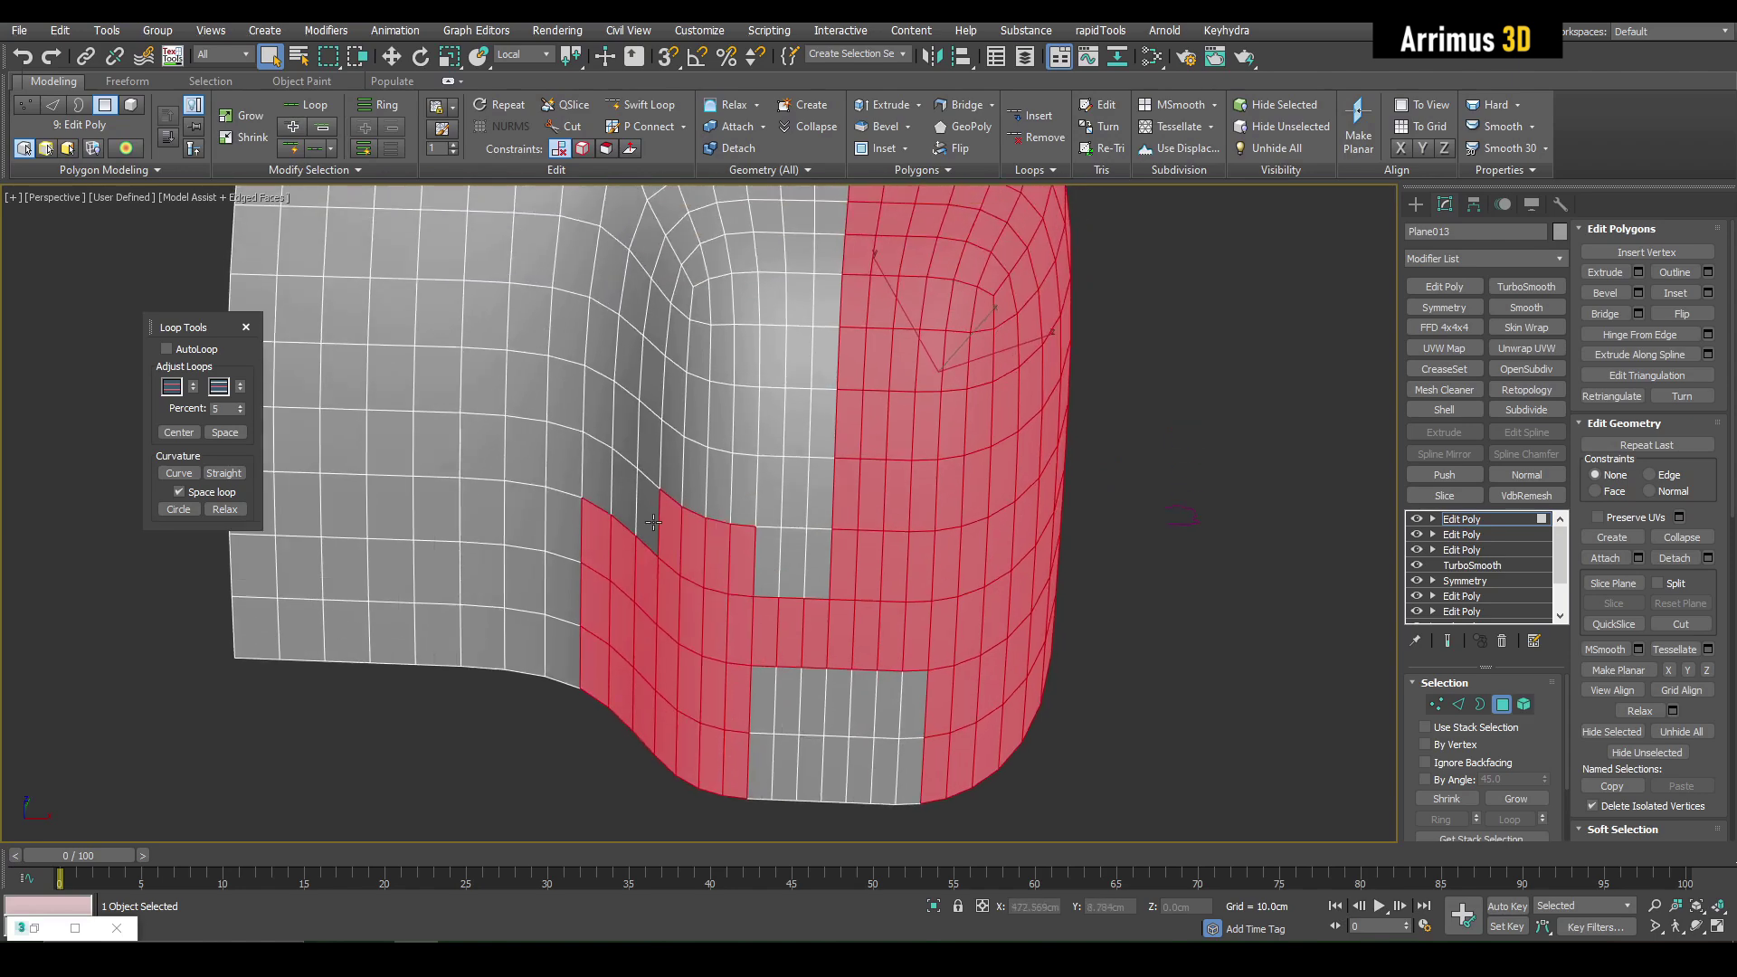
scroll(629, 430, "up", 1)
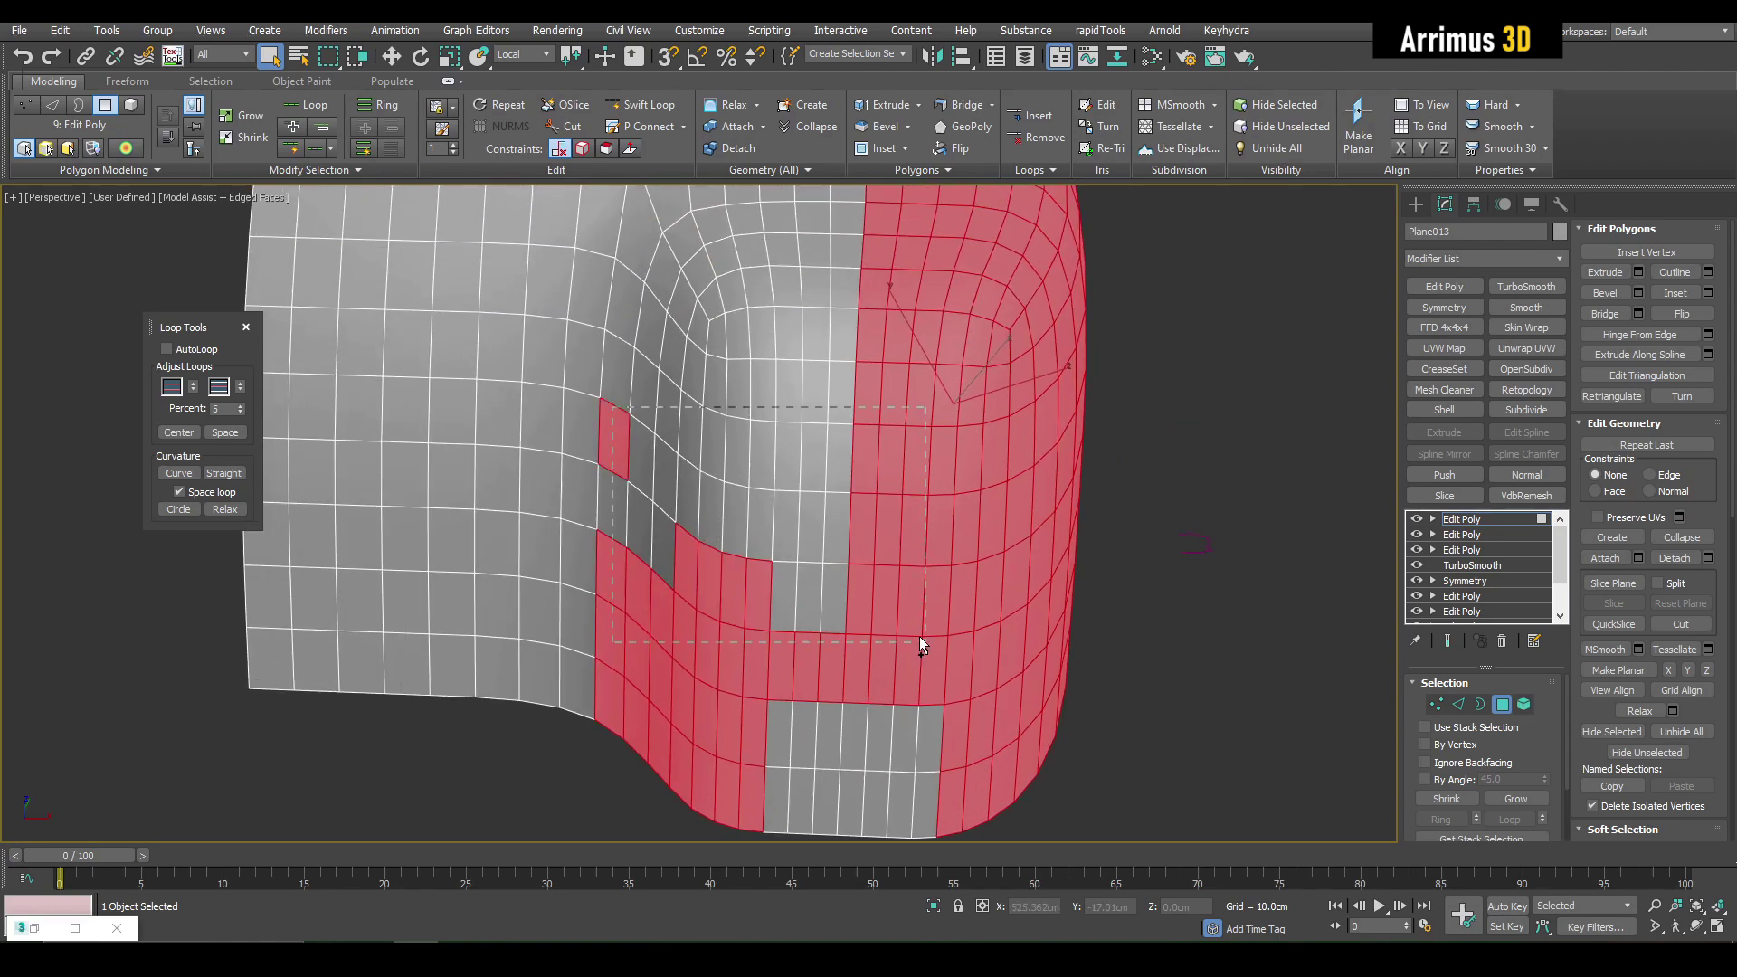
left_click_drag(921, 644, 921, 644, "ctrl")
scroll(677, 422, "up", 2)
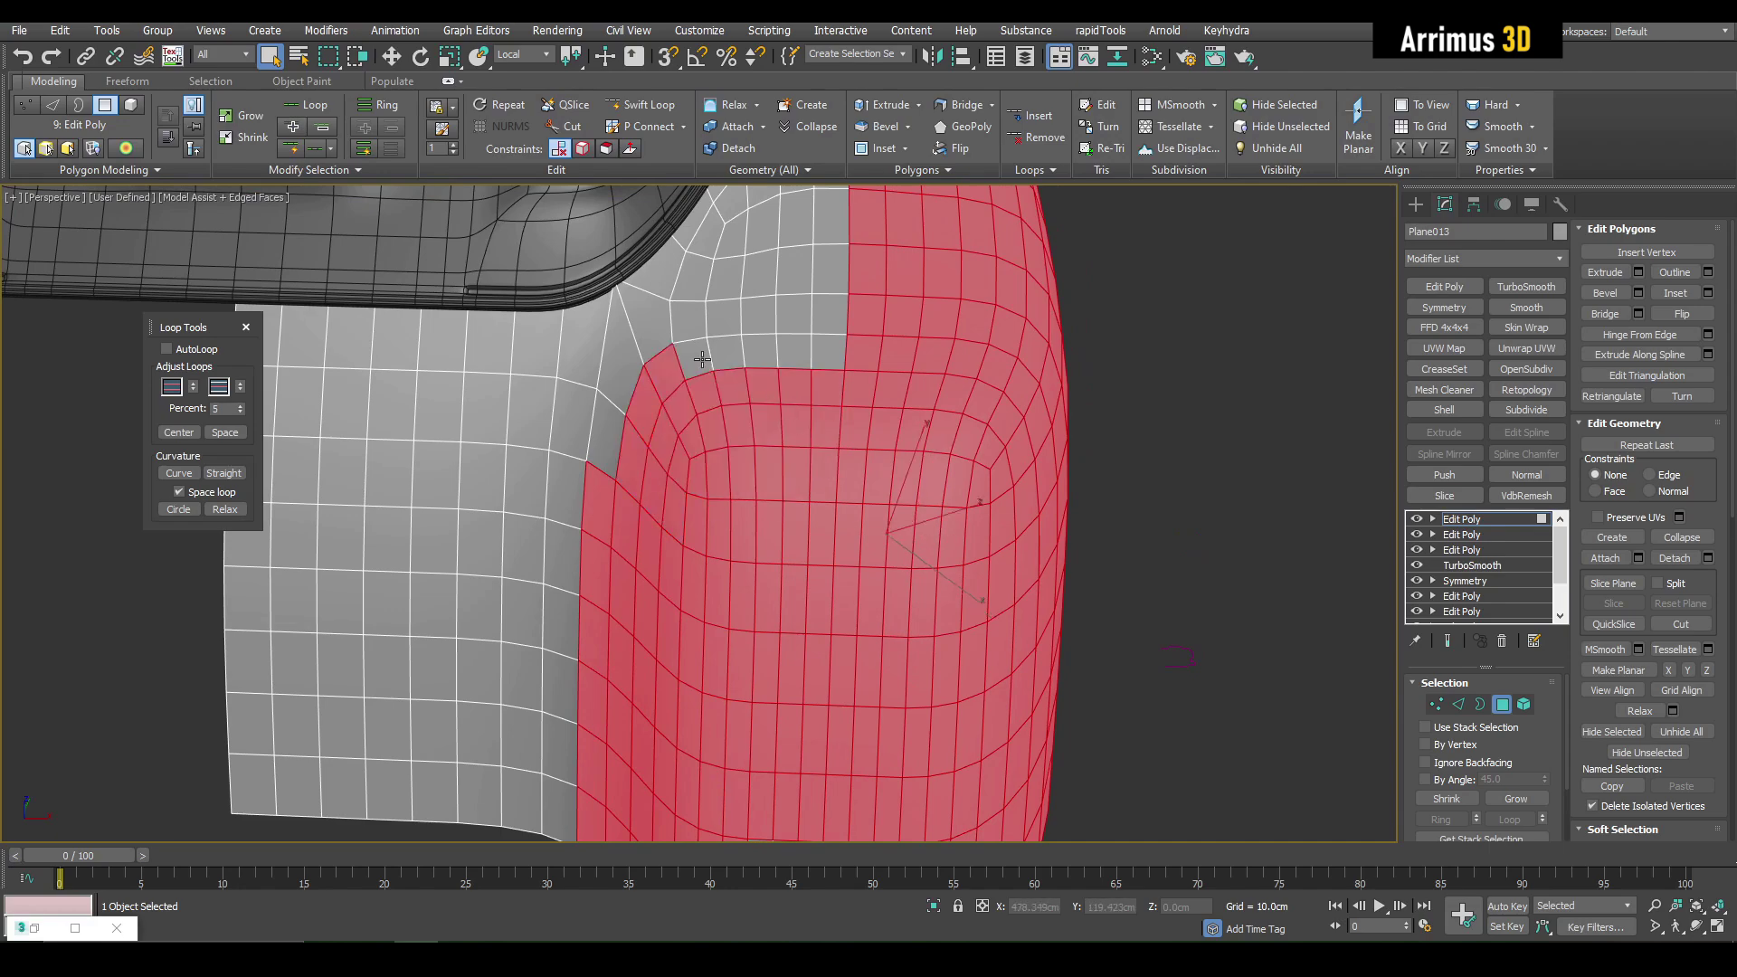
scroll(758, 464, "down", 4)
left_click_drag(791, 534, 791, 535, "alt")
mouse_move(880, 462)
middle_mouse_down()
mouse_move(833, 539)
mouse_move(751, 506)
mouse_move(723, 453)
mouse_move(859, 479)
middle_mouse_up()
middle_click_drag(859, 479, 886, 494)
scroll(764, 407, "up", 6)
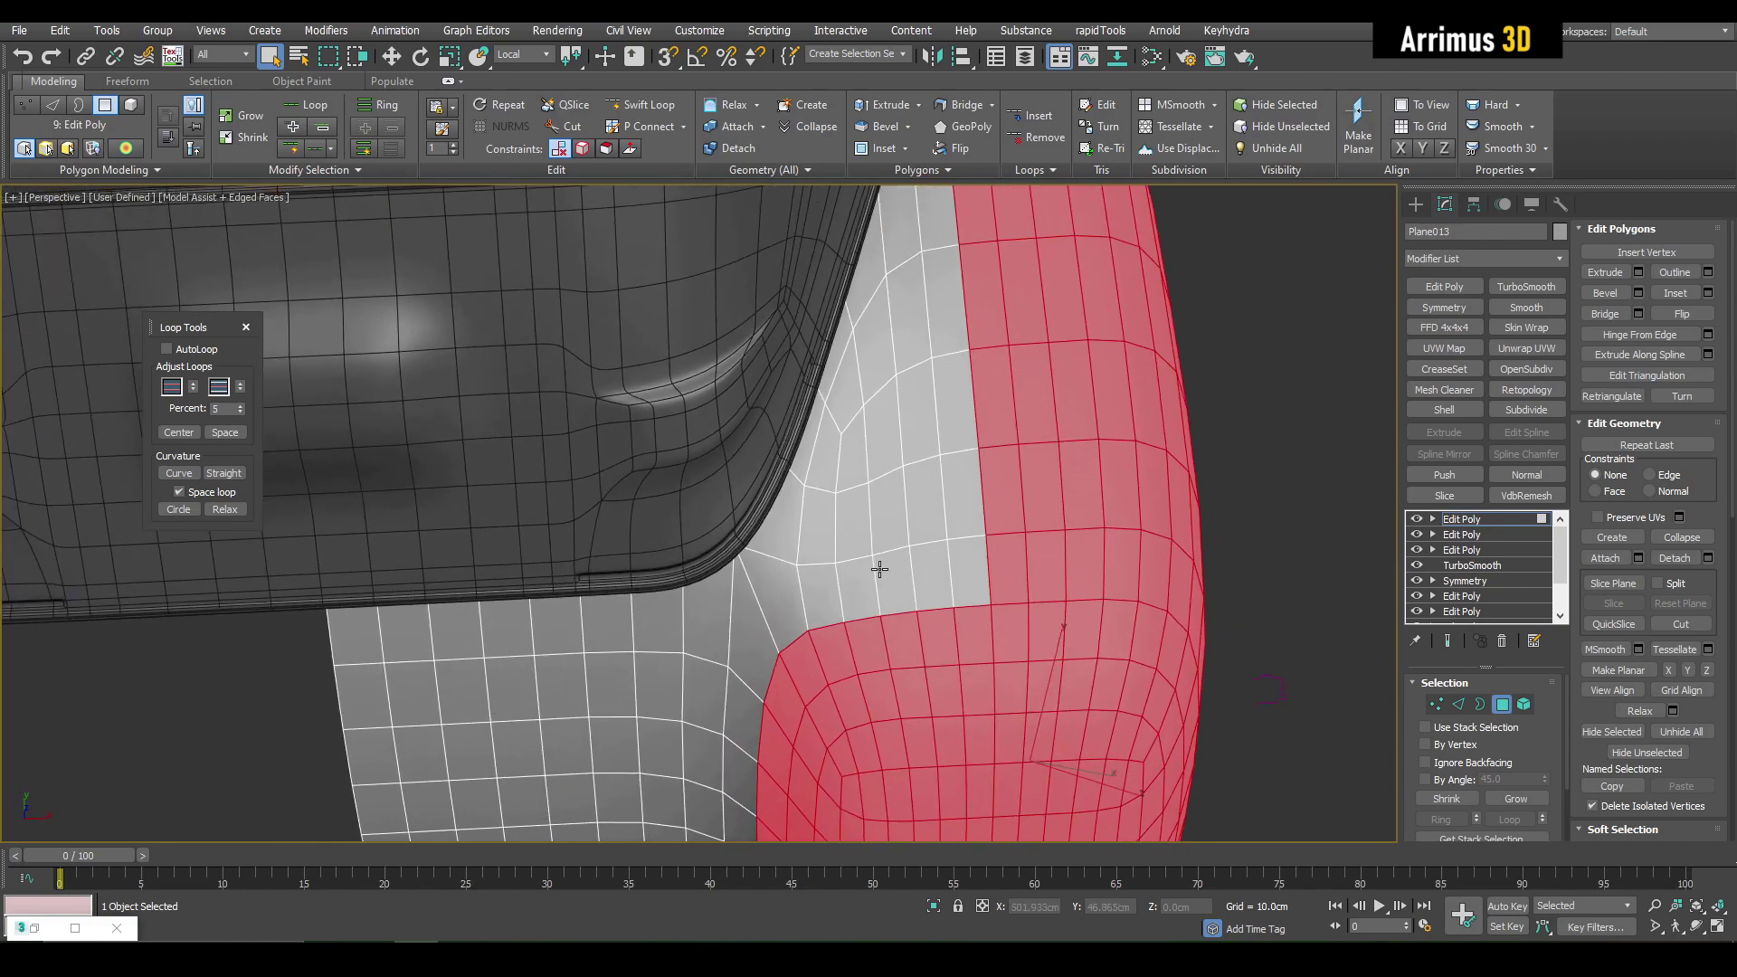
Step: Set the Face constraint, reposition the vertices at the bulge's upper inner corner with the Shift brush, and return to polygon selection
key("1")
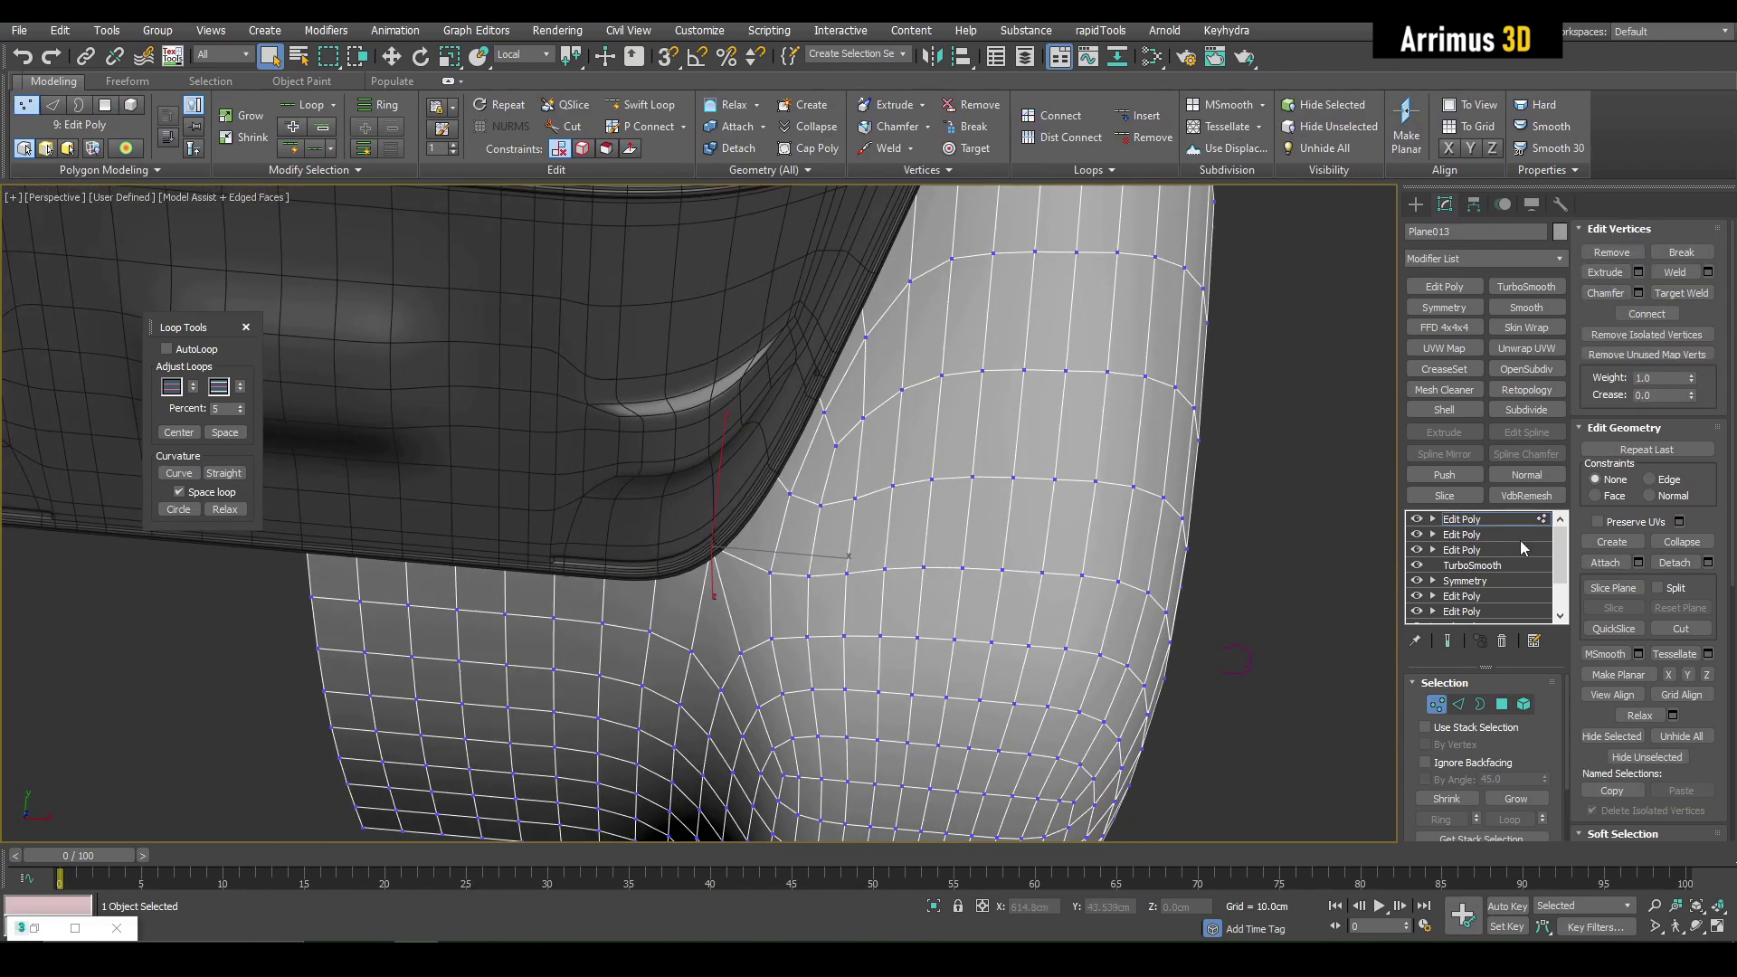
left_click(1612, 496)
middle_click_drag(995, 583, 1019, 549)
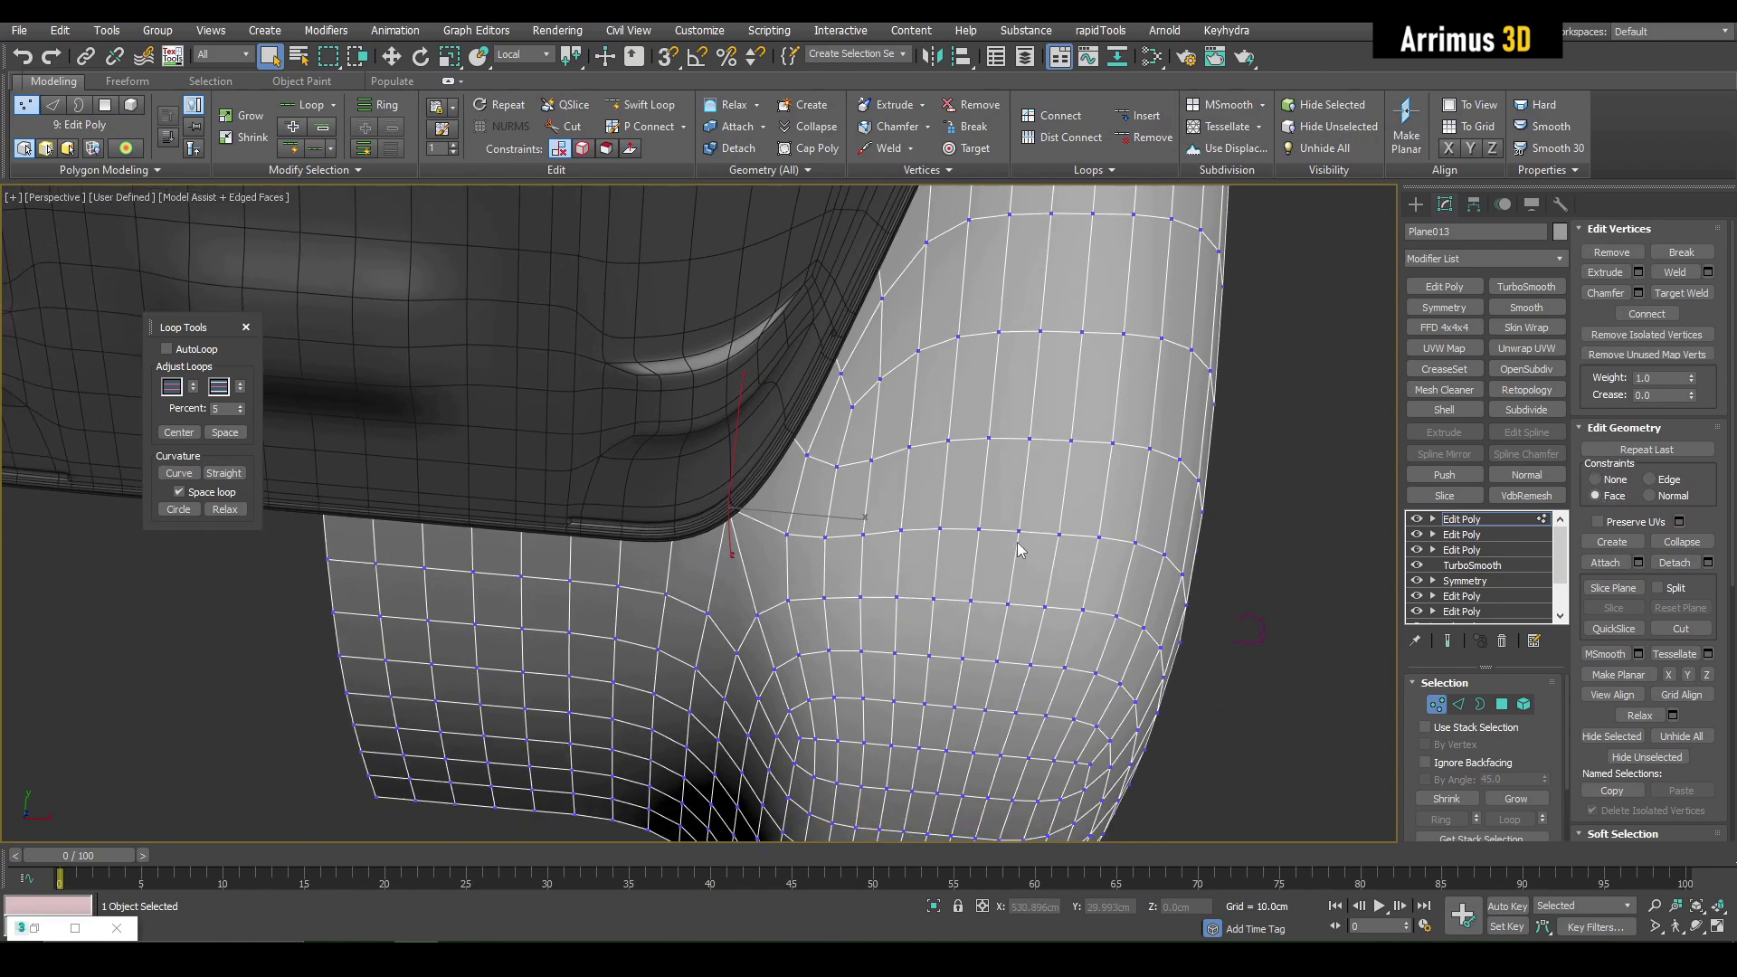
scroll(860, 572, "up", 5)
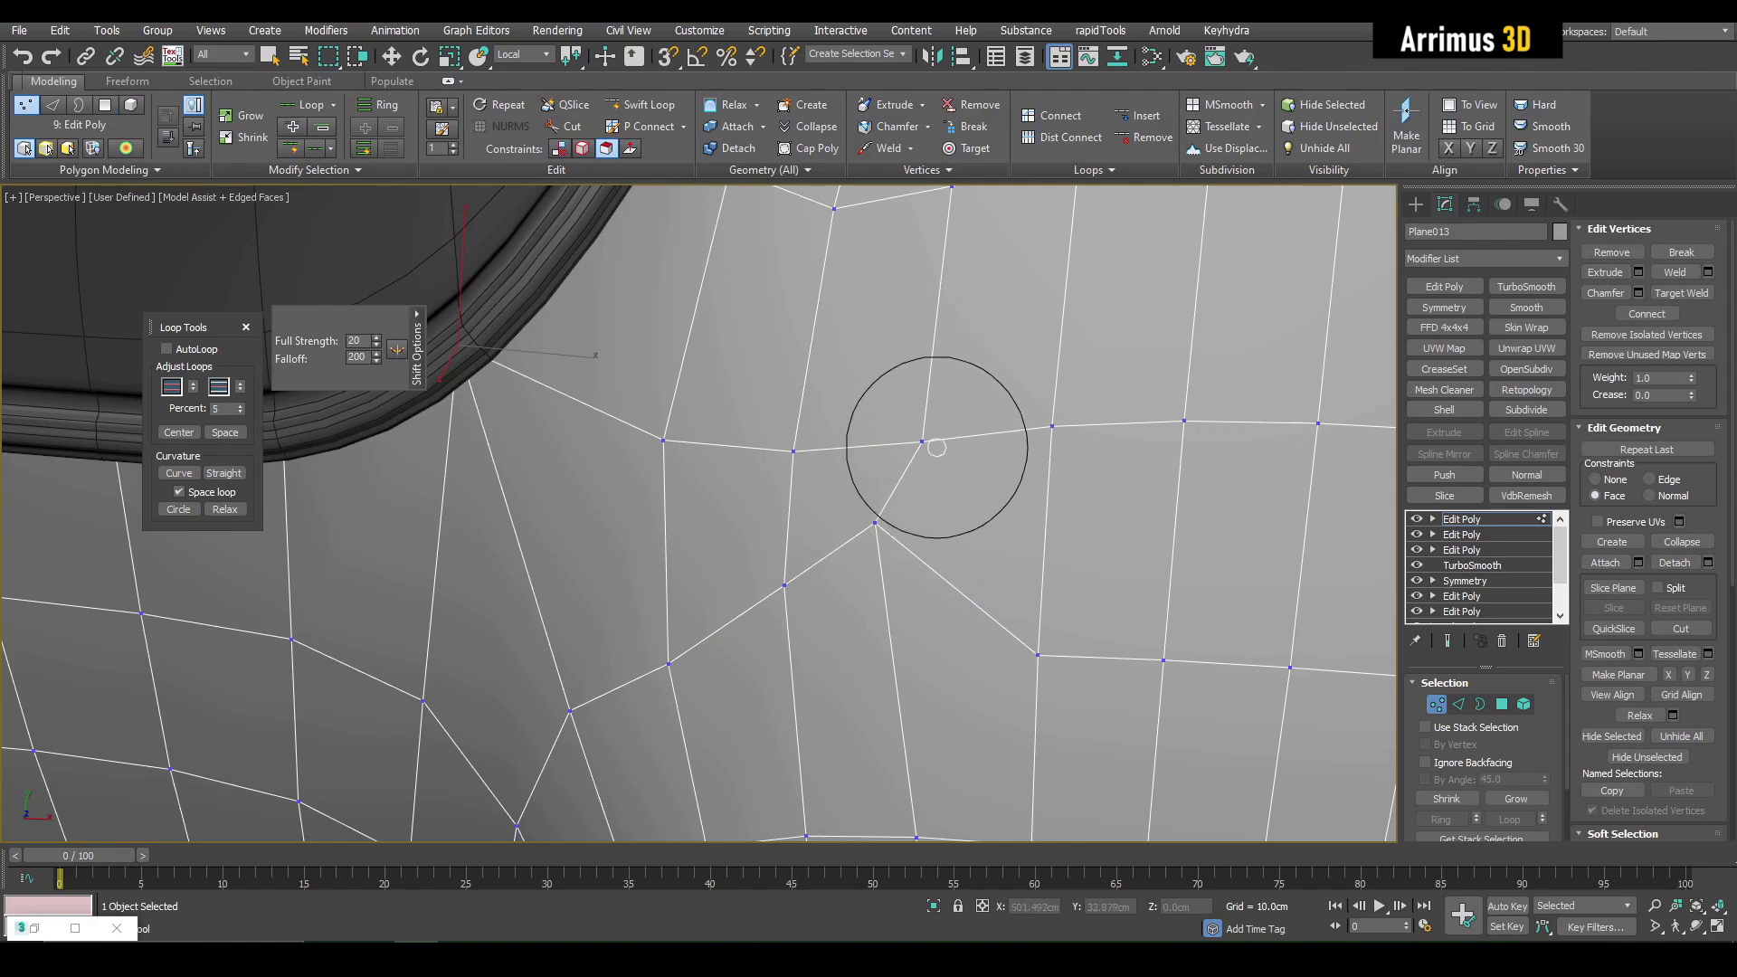
key("w")
key("4")
key("q")
scroll(896, 484, "down", 6)
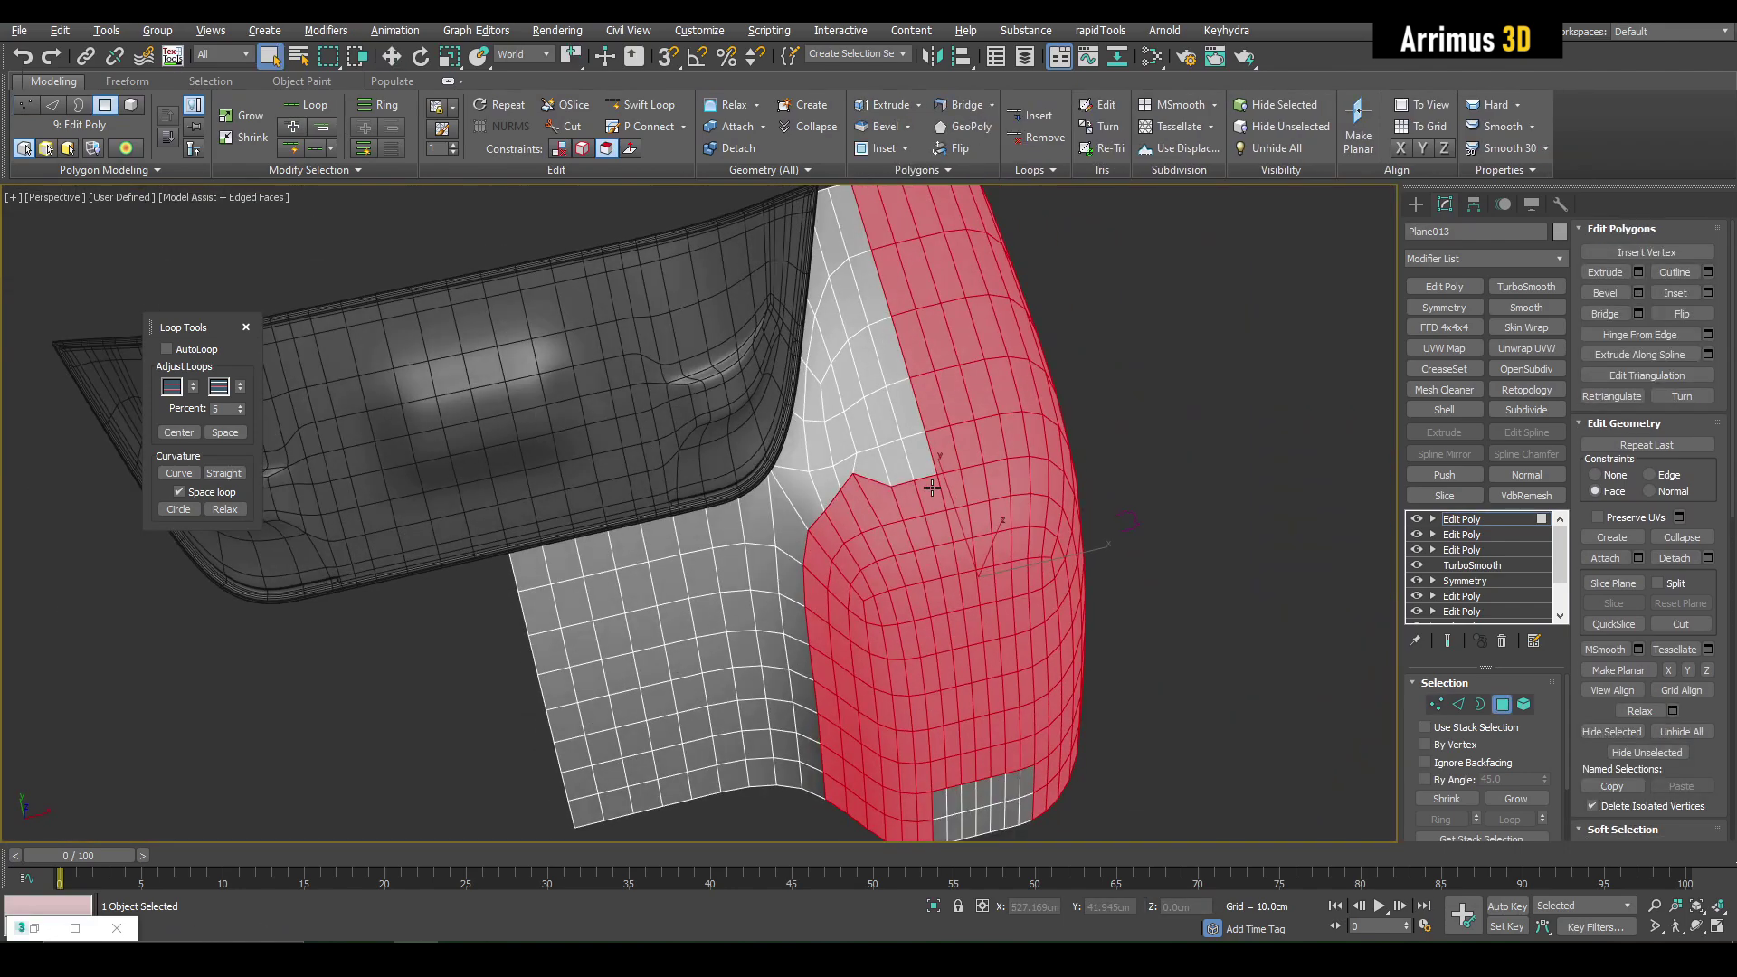
Step: Extend the polygon selection along the raised bulge's inner border, adding the missing polygons beside the fold
middle_click_drag(900, 484, 870, 493, "alt")
scroll(870, 493, "up", 3)
left_click_drag(941, 533, 819, 398, "ctrl")
middle_click_drag(846, 407, 817, 407, "alt")
left_click_drag(819, 407, 882, 281, "ctrl")
middle_click_drag(851, 389, 837, 426, "alt")
scroll(837, 426, "down", 2)
scroll(850, 420, "up", 4)
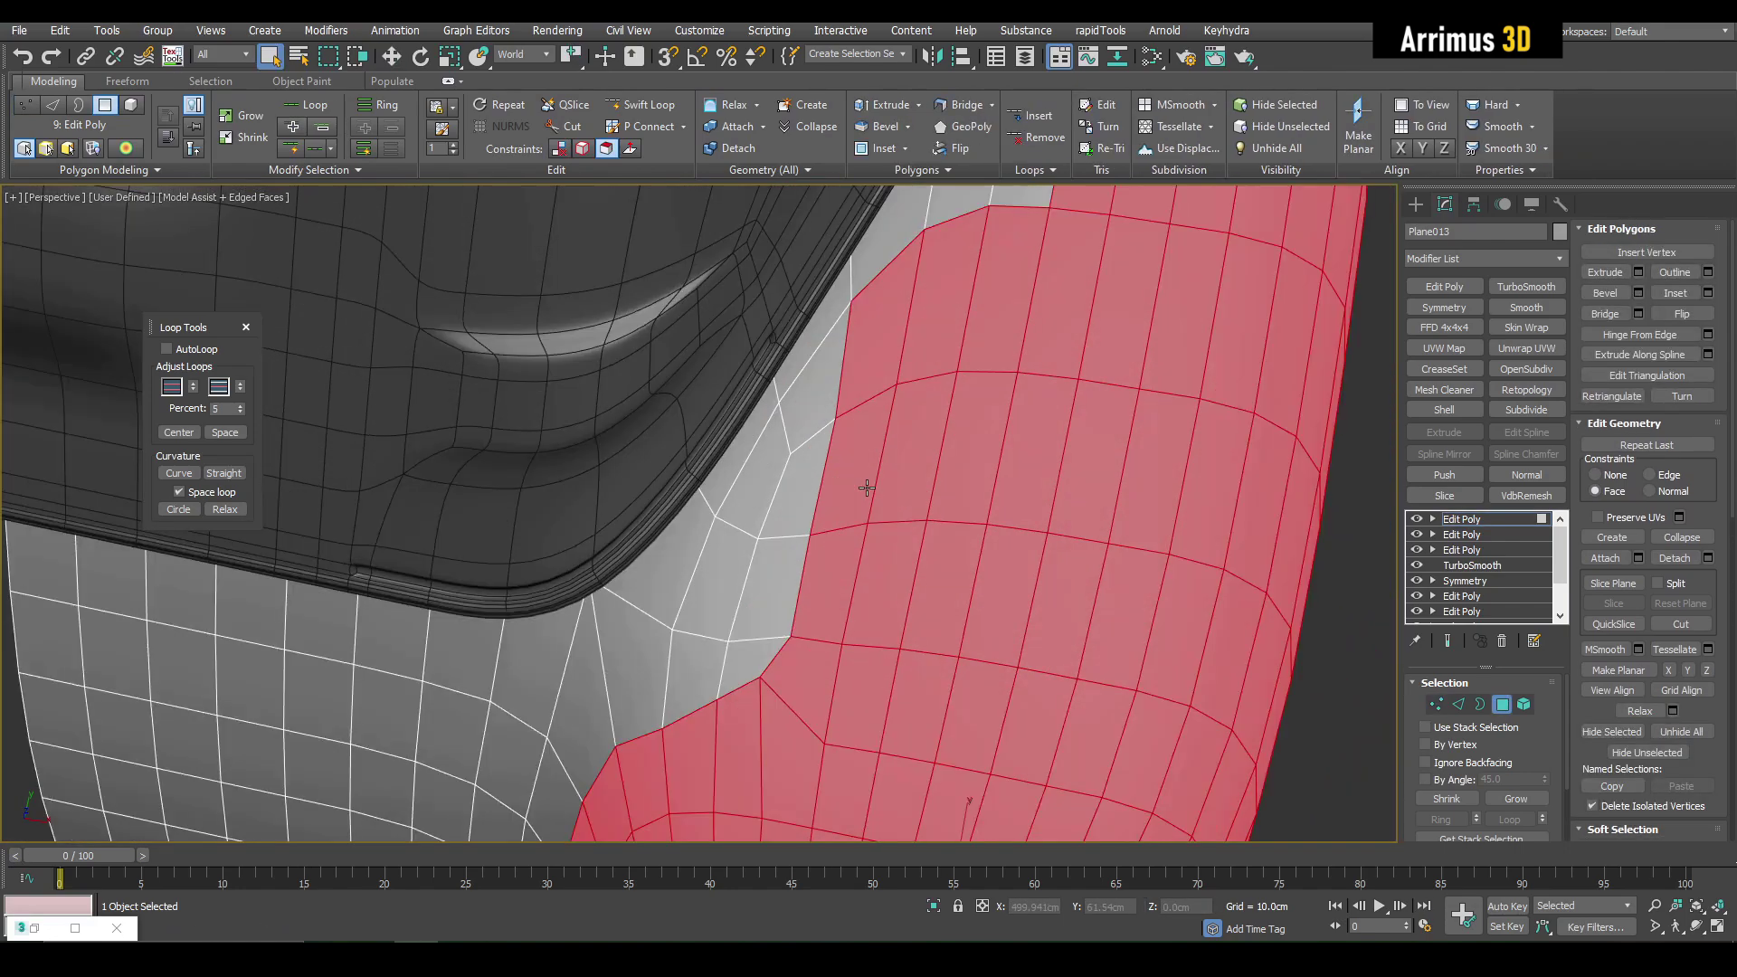
Step: Switch between vertex and polygon editing to examine the selection border along the bulge's inner side
key("1")
scroll(1004, 399, "up", 1)
key("4")
key("q")
scroll(876, 421, "down", 5)
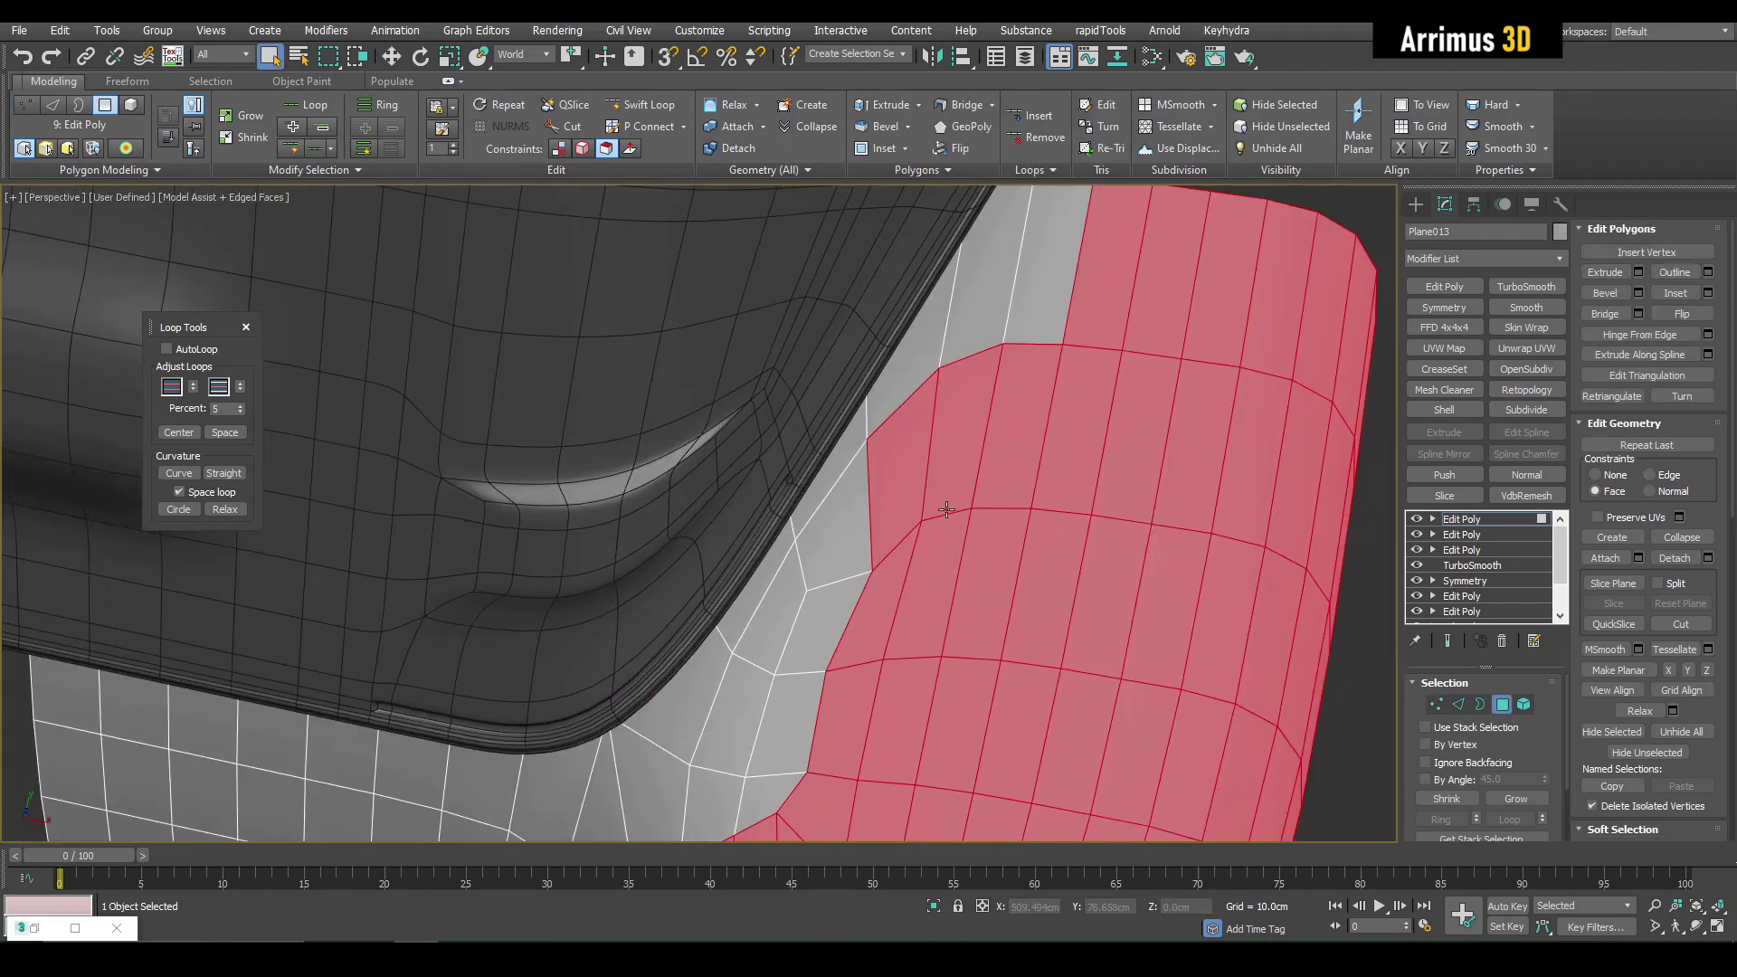
scroll(876, 420, "up", 8)
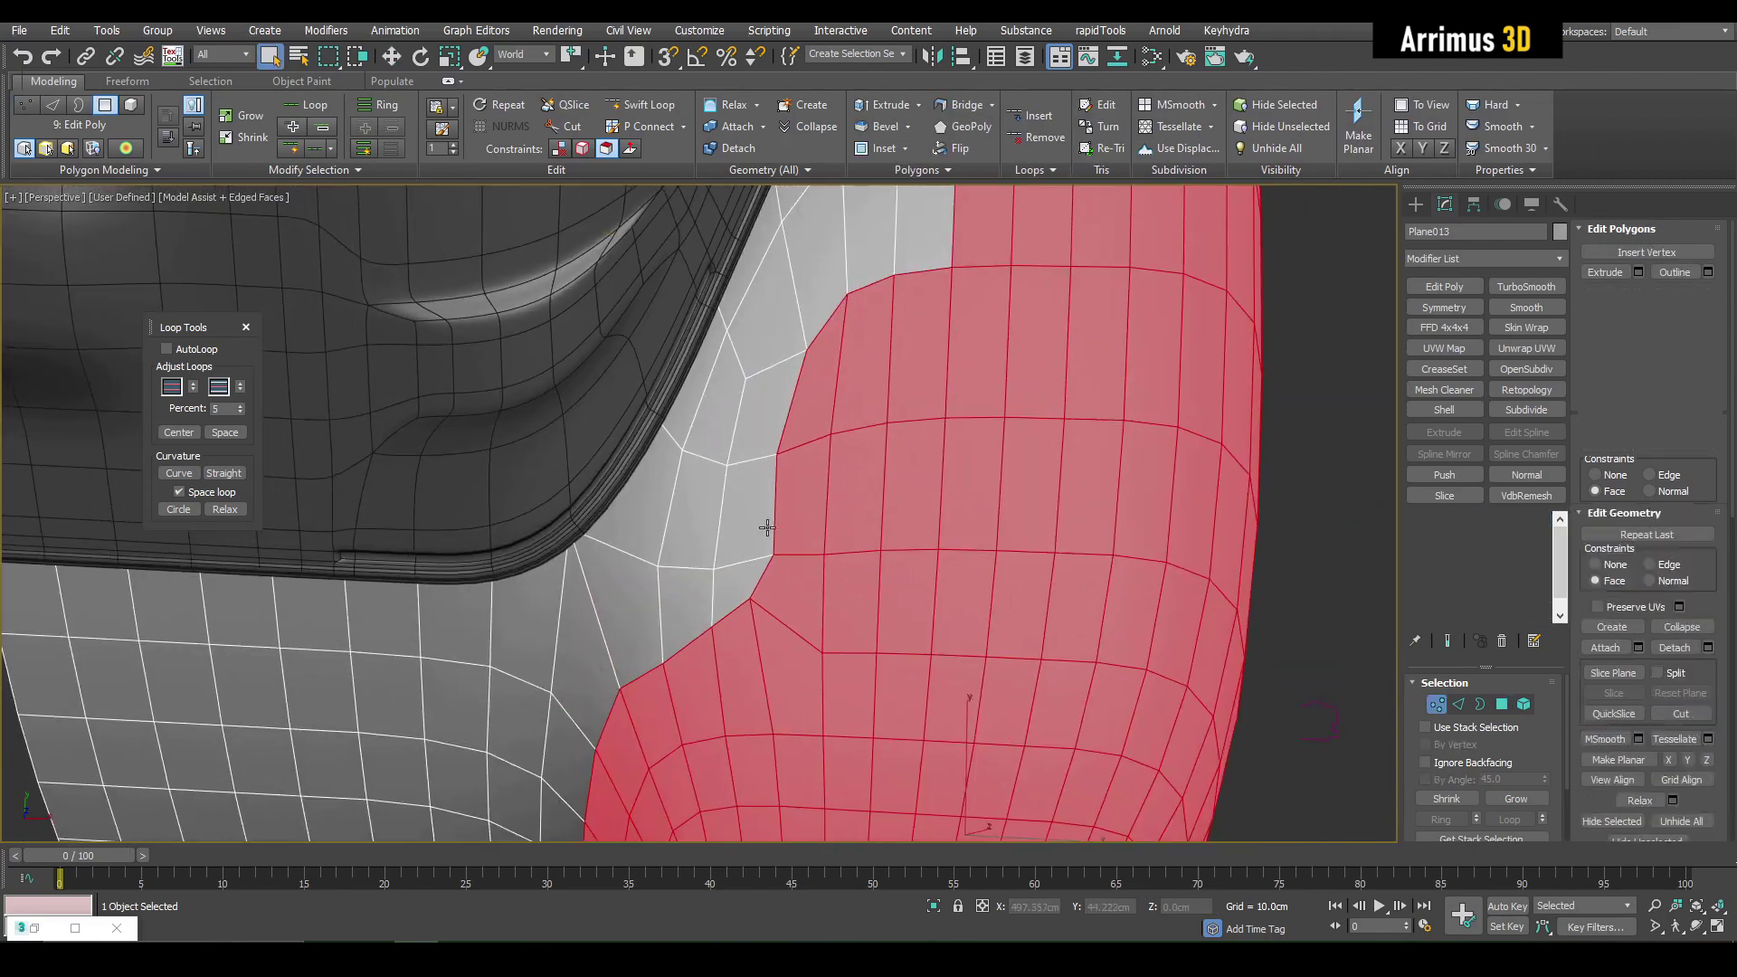
key("1")
key("4")
scroll(796, 453, "down", 2)
key("1")
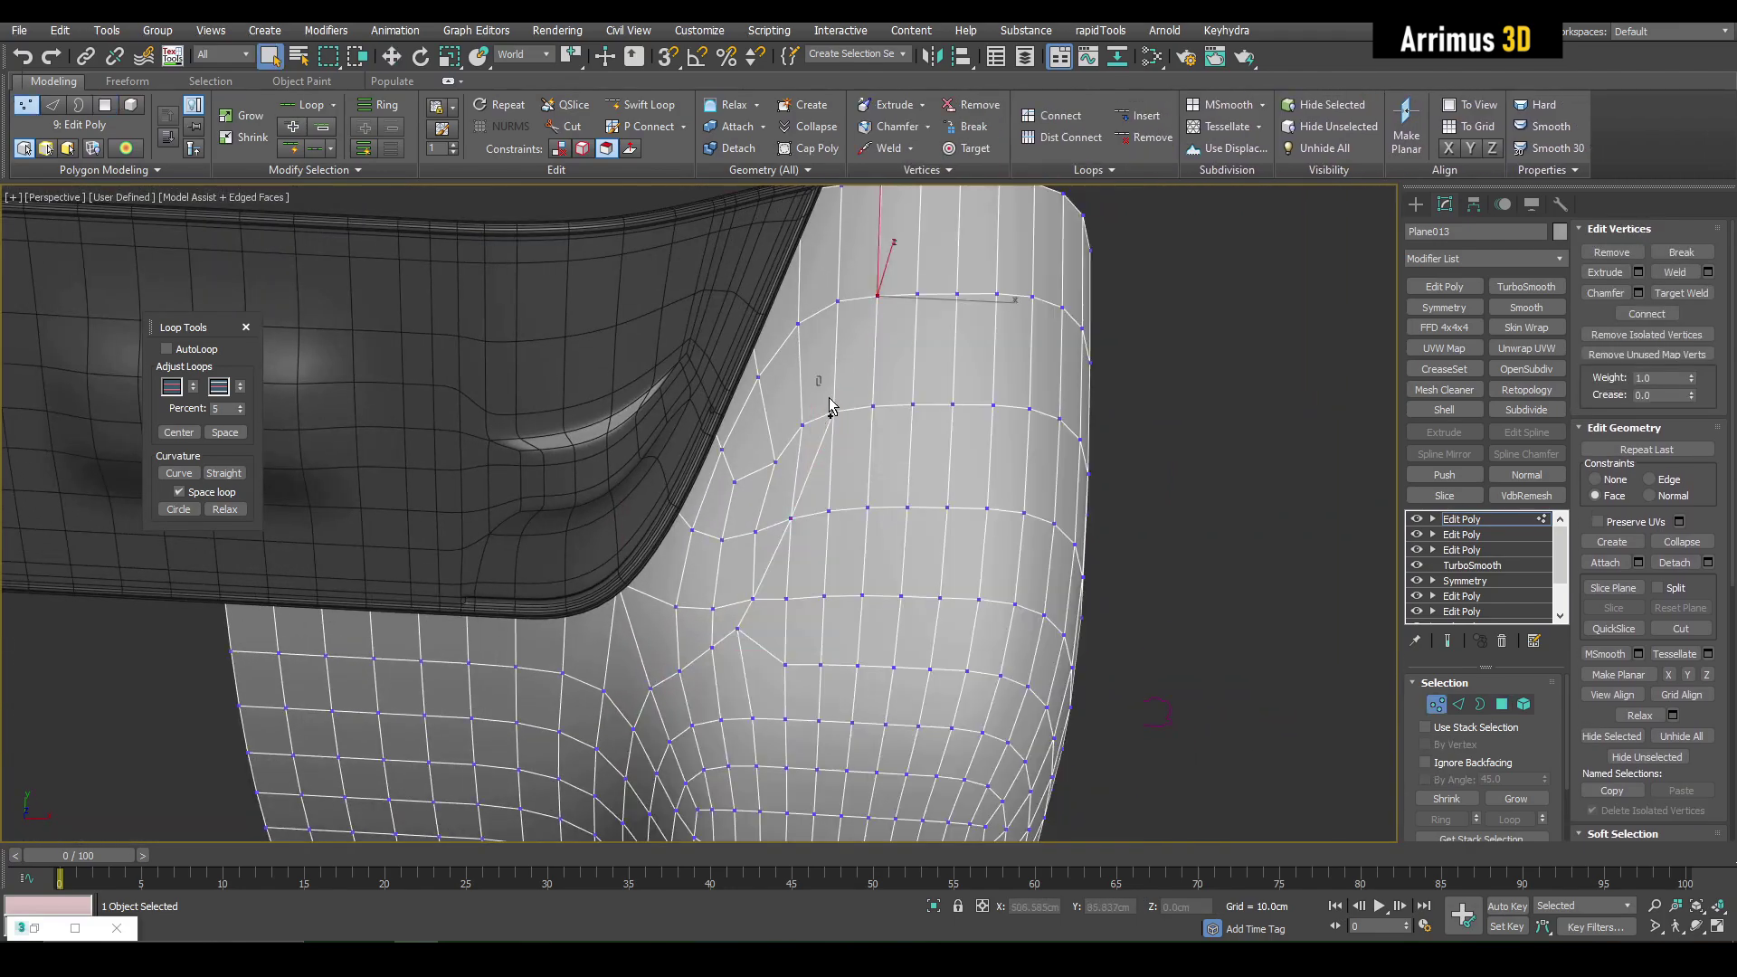
Step: Undo the extra Edit Poly added on top of the base shell's modifier stack
key("4")
scroll(915, 422, "down", 6)
scroll(909, 416, "up", 6)
scroll(714, 507, "up", 3)
key("ctrl+z")
middle_click_drag(914, 504, 966, 519)
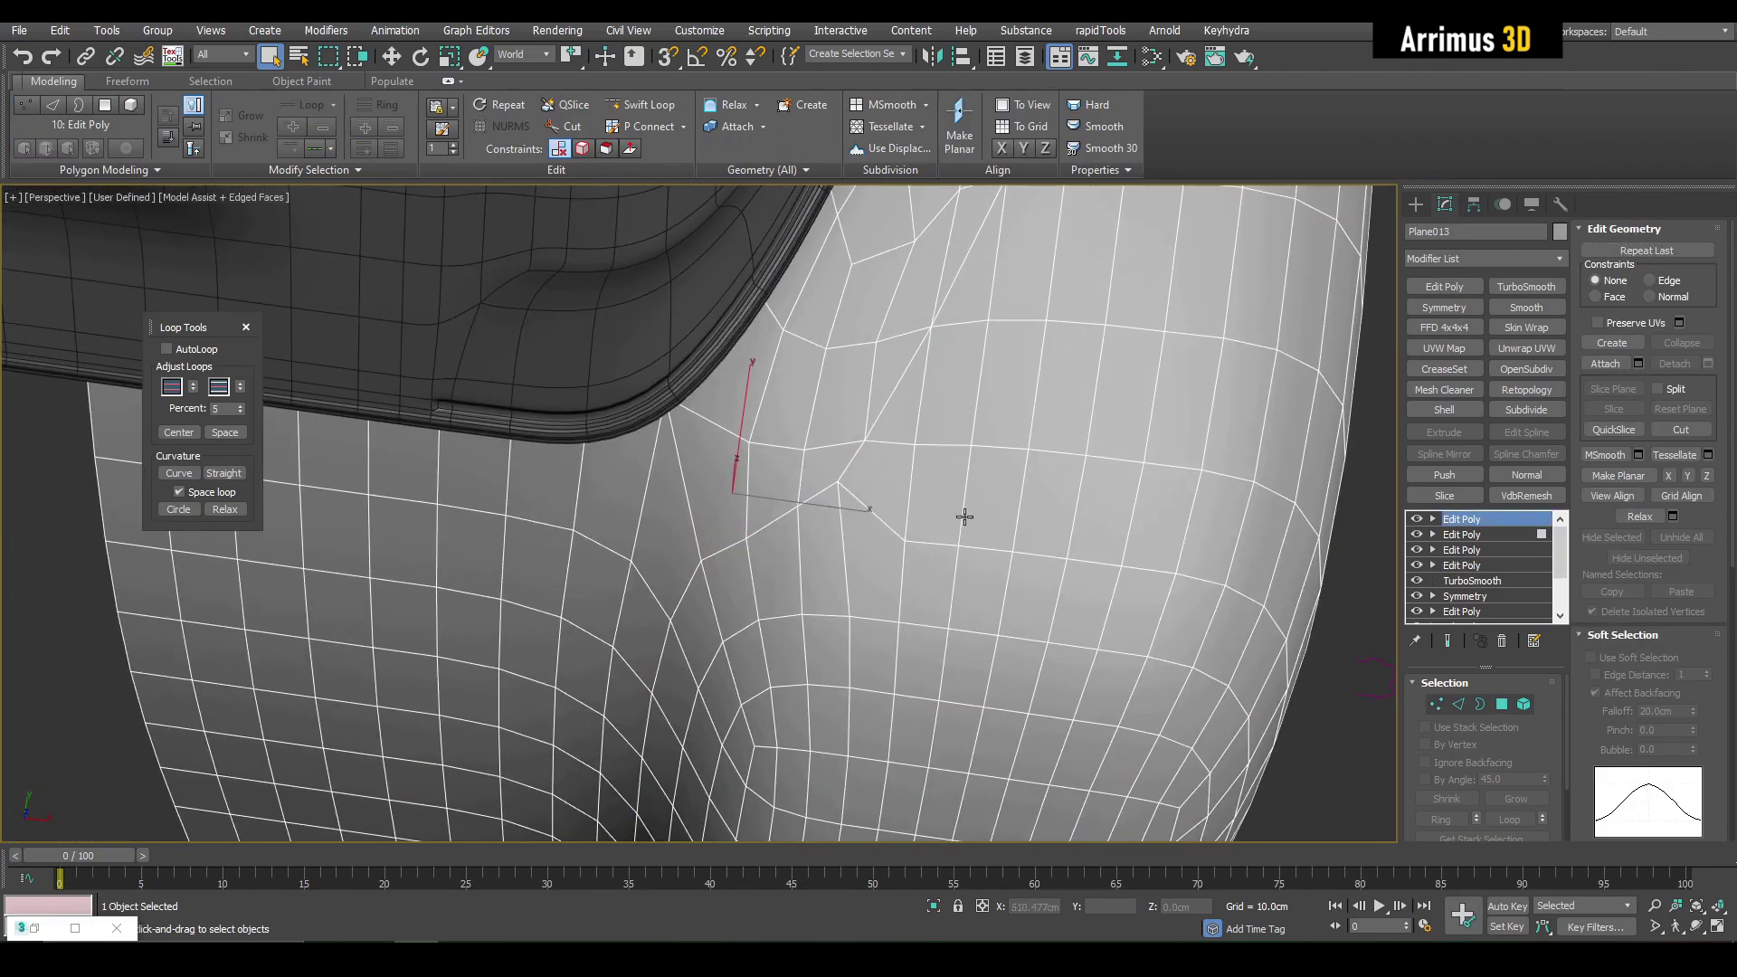
key("ctrl+z")
Step: Convert the polygon selection to vertices and smooth the border at the bulge's inner corner with the Shift brush
left_click(1436, 704, "ctrl")
key("shift+s")
scroll(801, 505, "up", 4)
left_click_drag(804, 506, 795, 477)
left_click_drag(709, 565, 692, 529)
left_click_drag(604, 630, 576, 588)
middle_click_drag(682, 524, 732, 558)
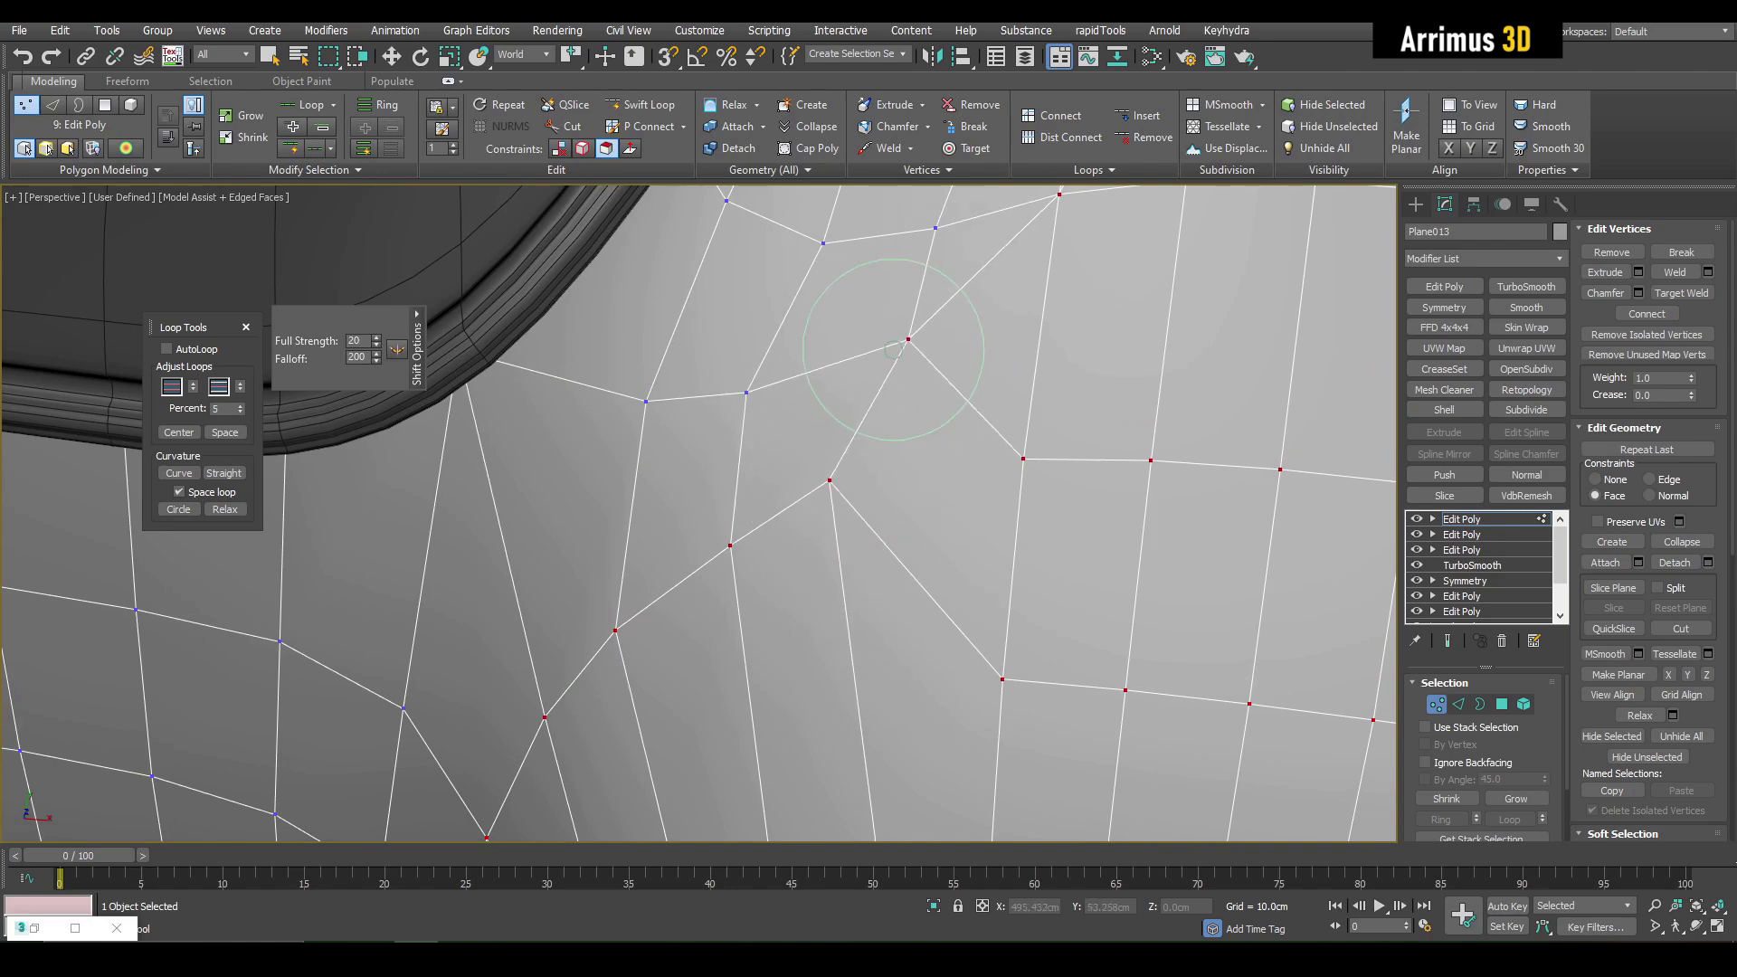
left_click(127, 81)
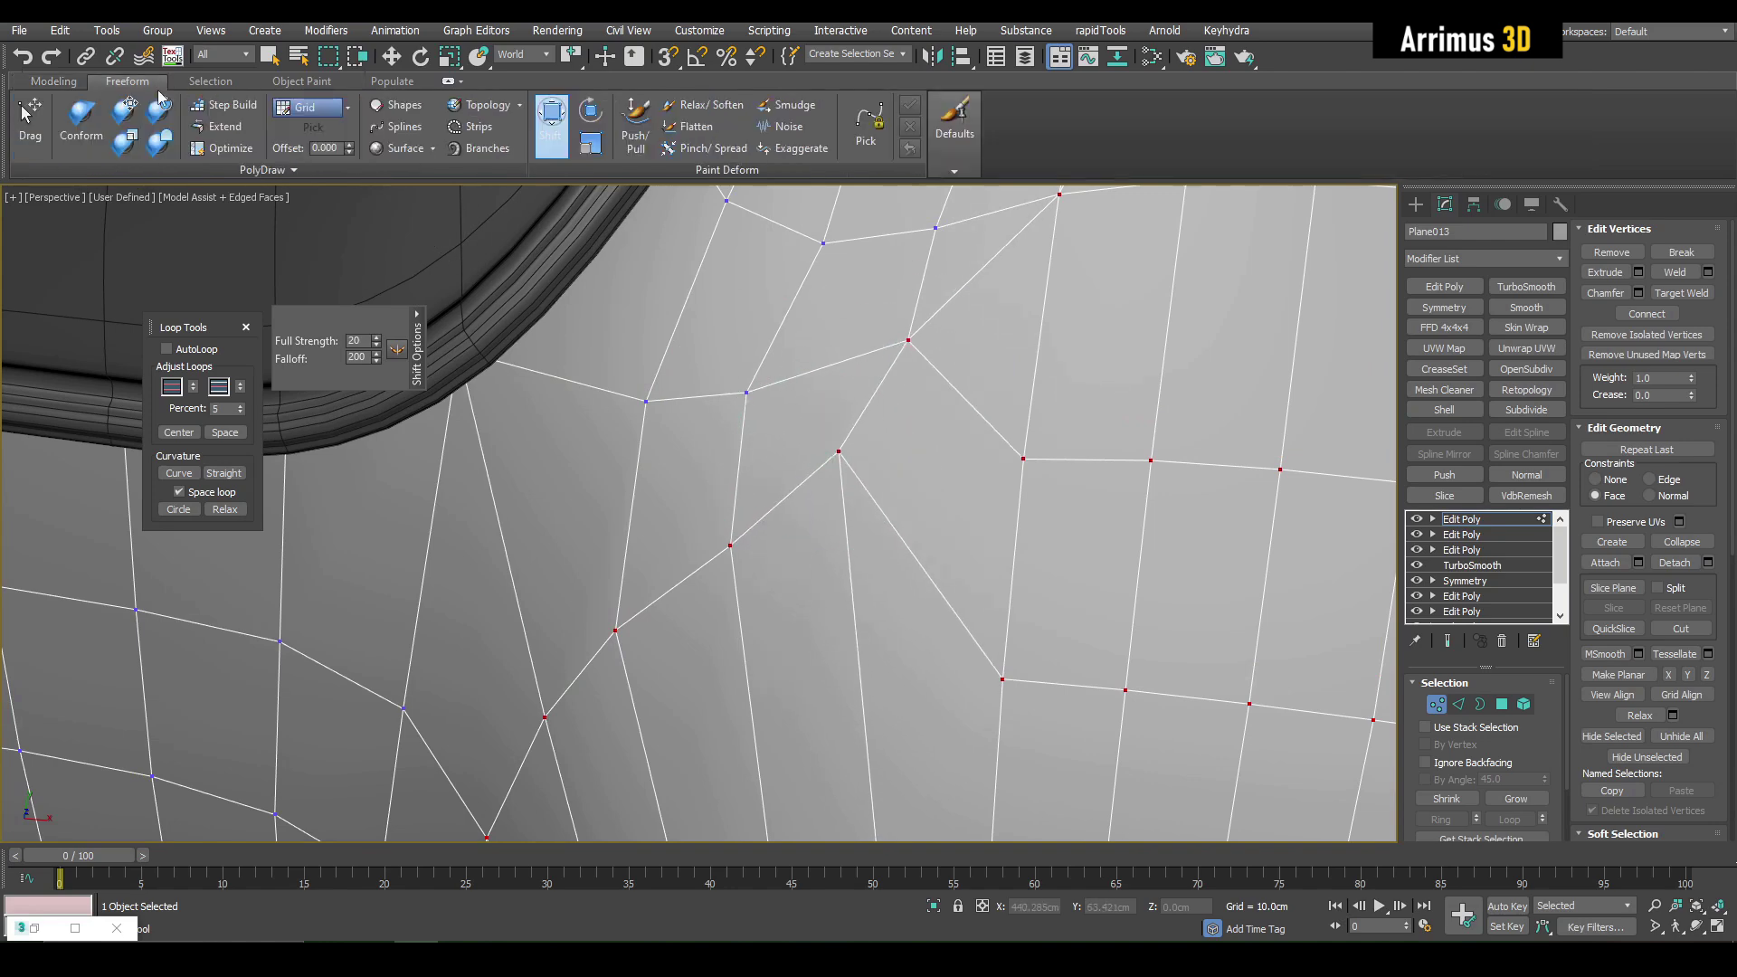
scroll(808, 318, "down", 2)
middle_click_drag(936, 419, 911, 472)
scroll(808, 433, "down", 5)
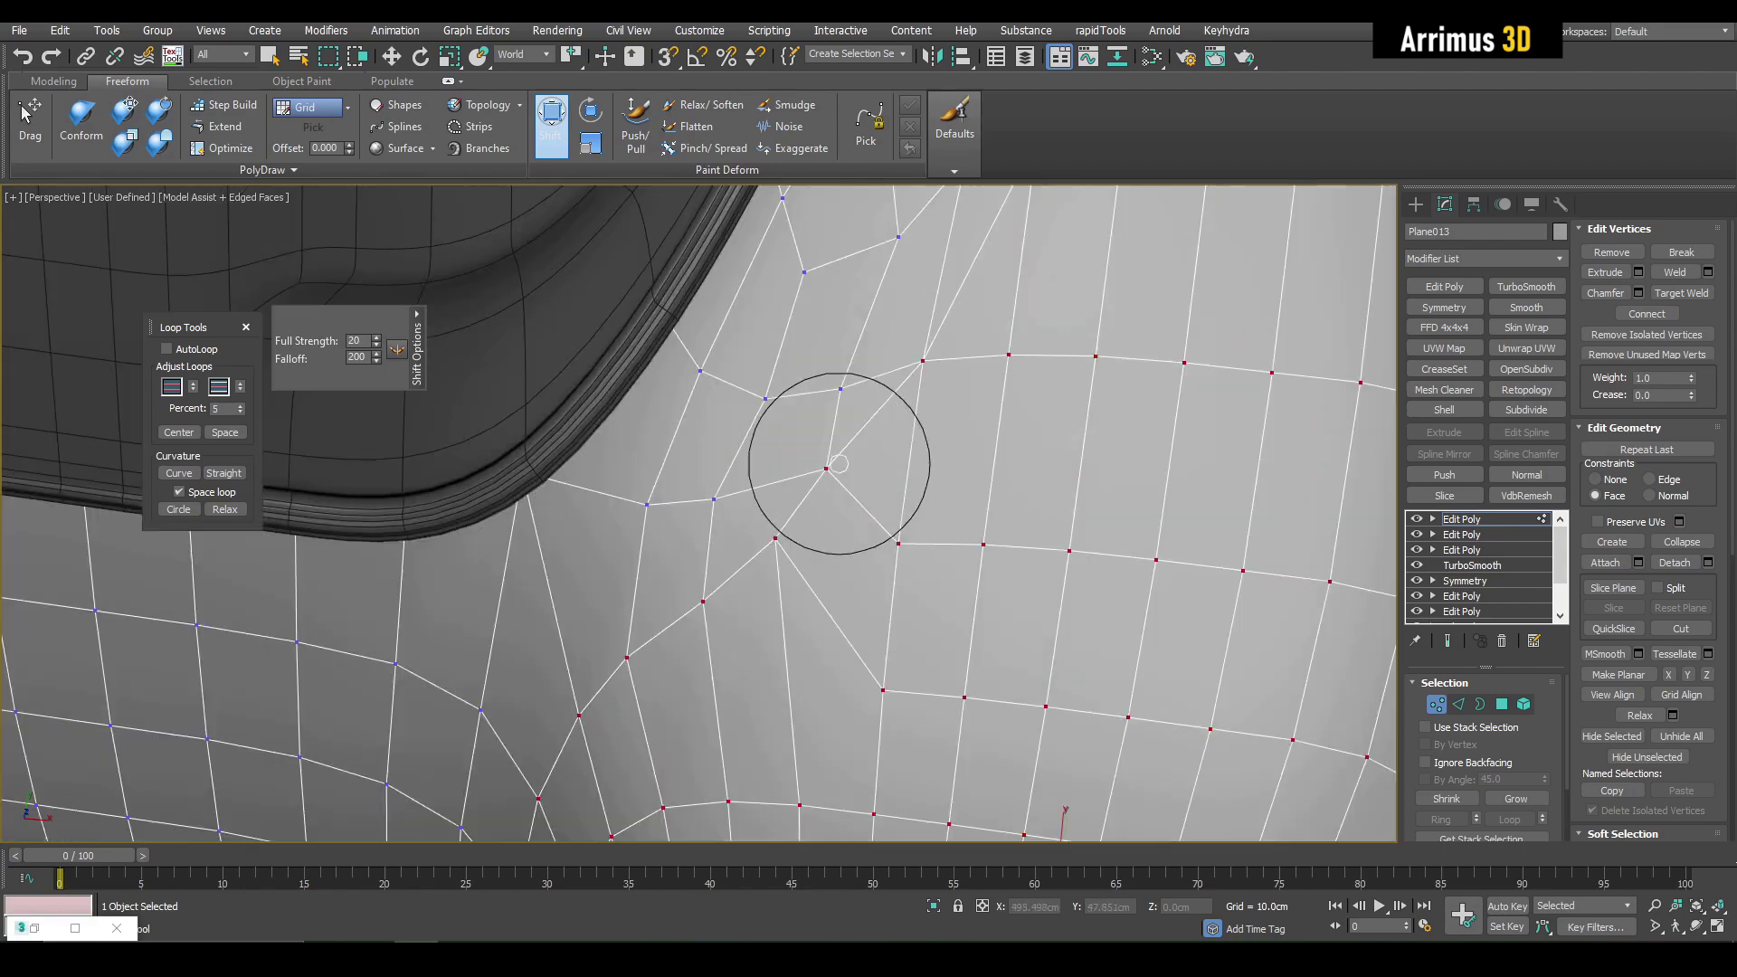
key("w")
scroll(905, 442, "down", 5)
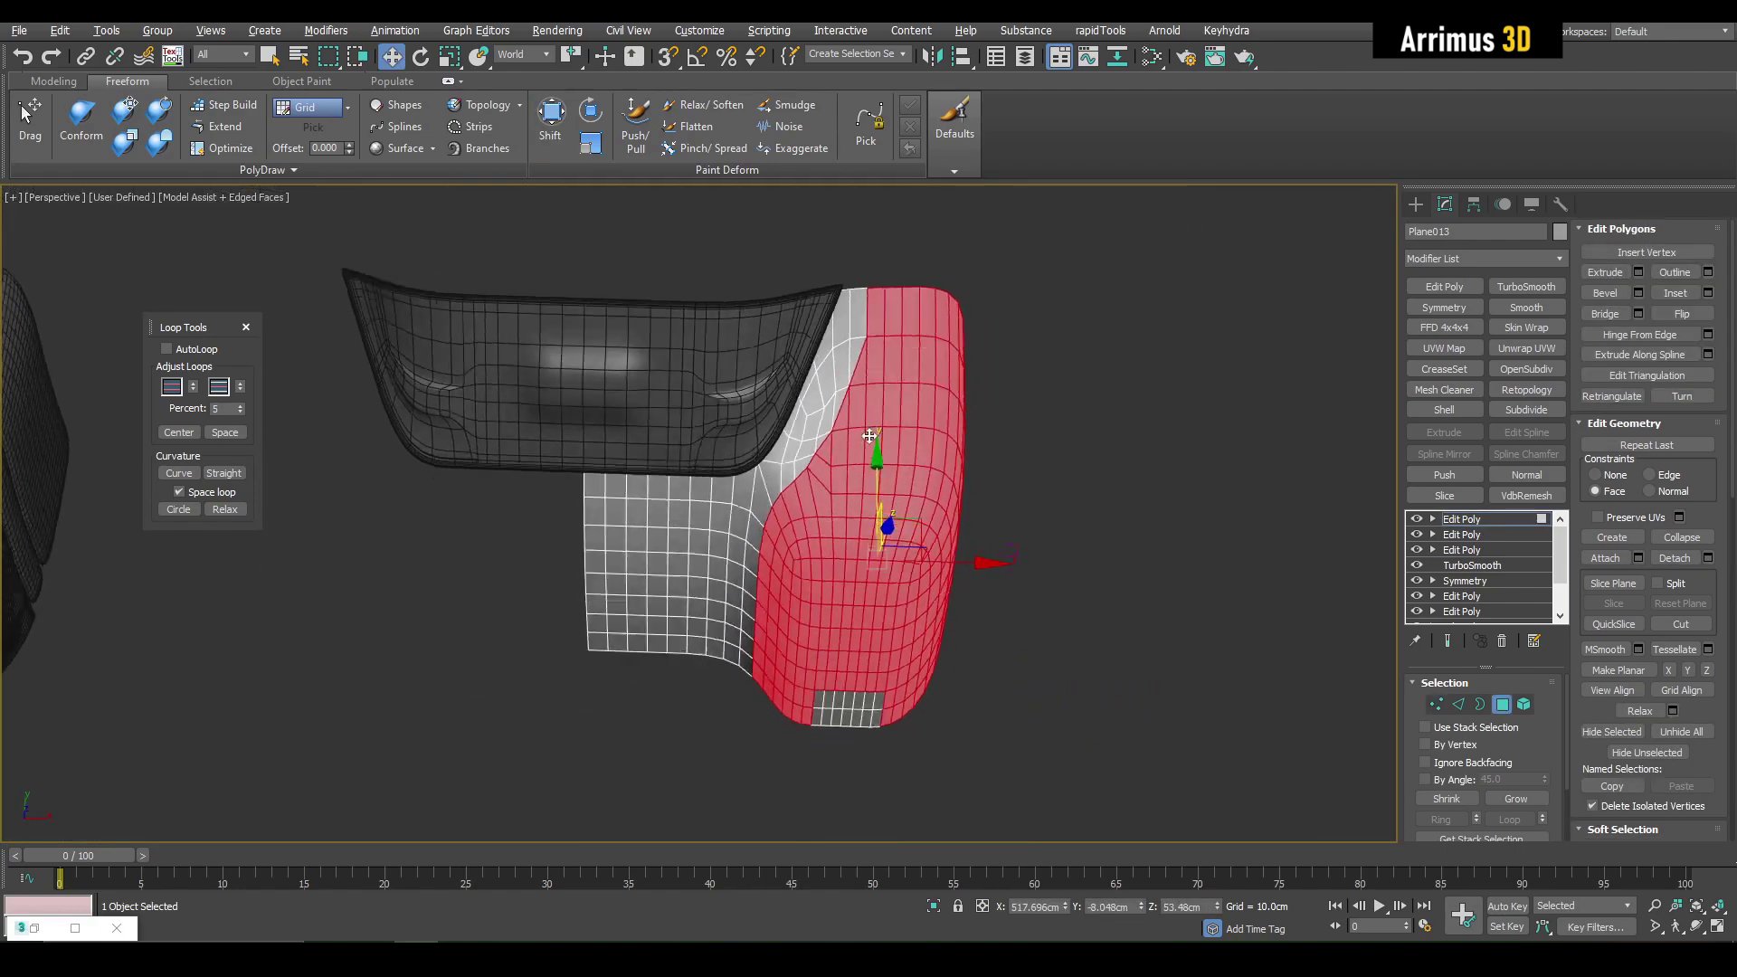
Step: Refine the border vertices further up the bulge's inner side with the Shift brush to even out the curve
scroll(837, 425, "up", 5)
scroll(839, 436, "up", 5)
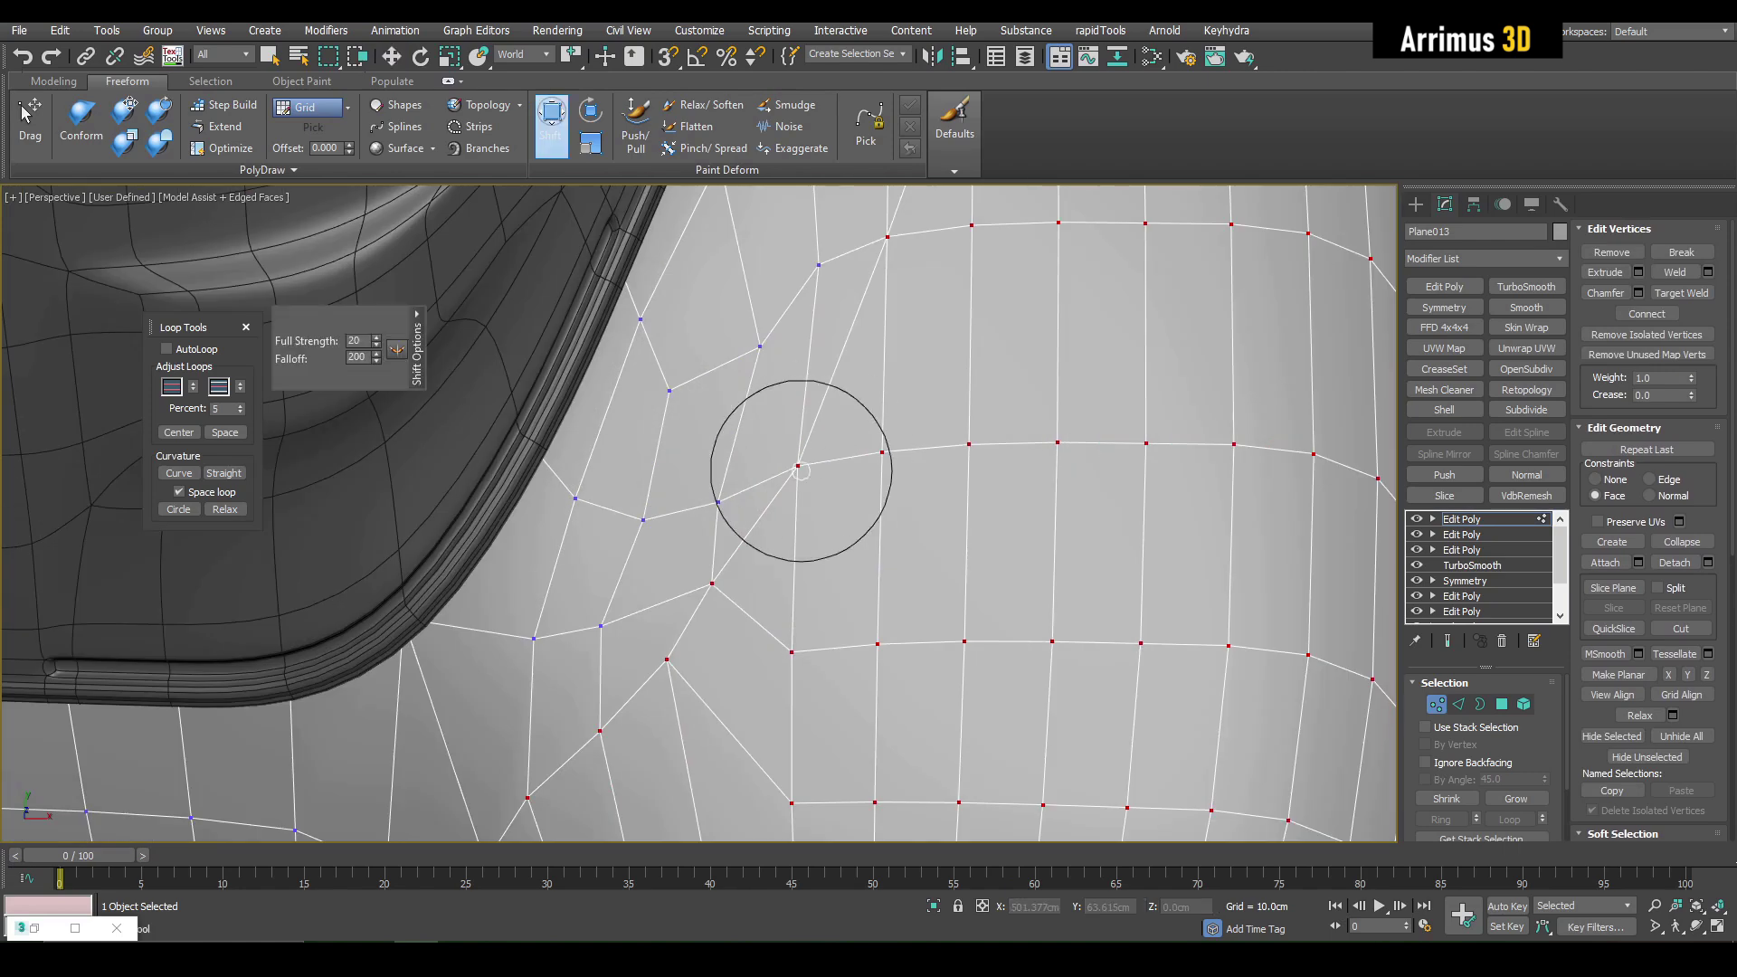
scroll(801, 471, "up", 5)
middle_click_drag(780, 466, 807, 391)
left_click_drag(806, 392, 839, 403)
middle_click_drag(789, 499, 892, 309)
middle_click_drag(752, 467, 833, 291)
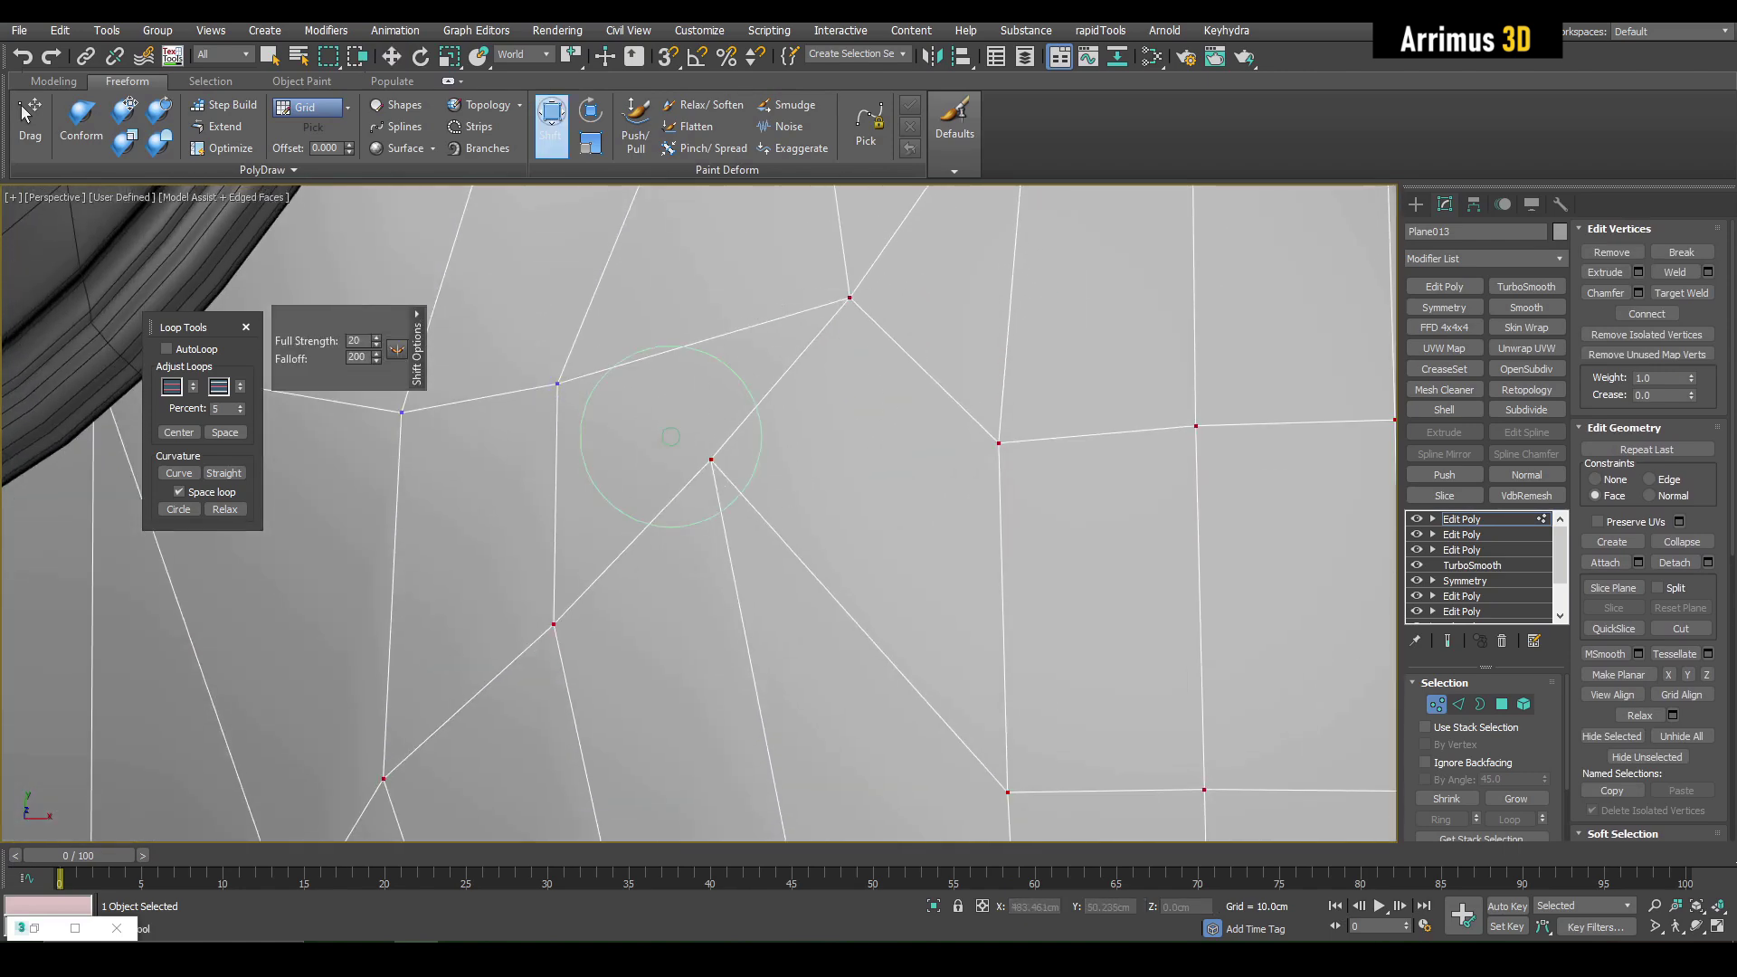
scroll(701, 459, "down", 3)
middle_click_drag(942, 407, 939, 742)
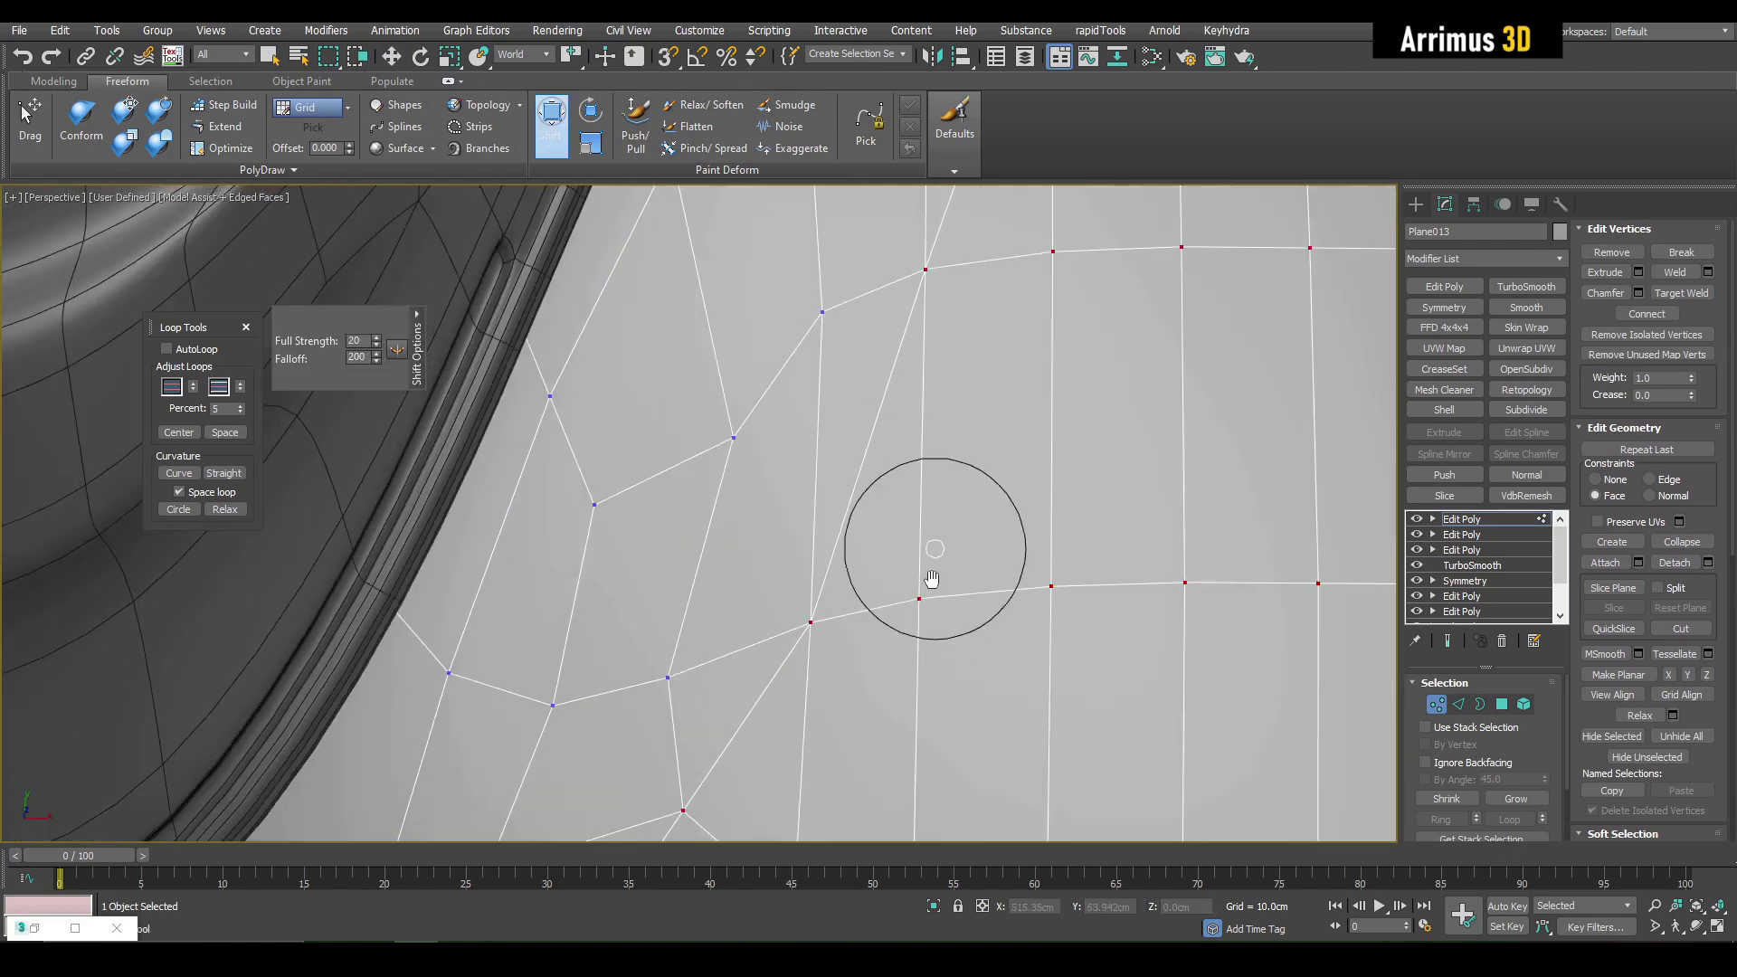
middle_click_drag(935, 551, 869, 760)
middle_click_drag(889, 493, 891, 531, "alt")
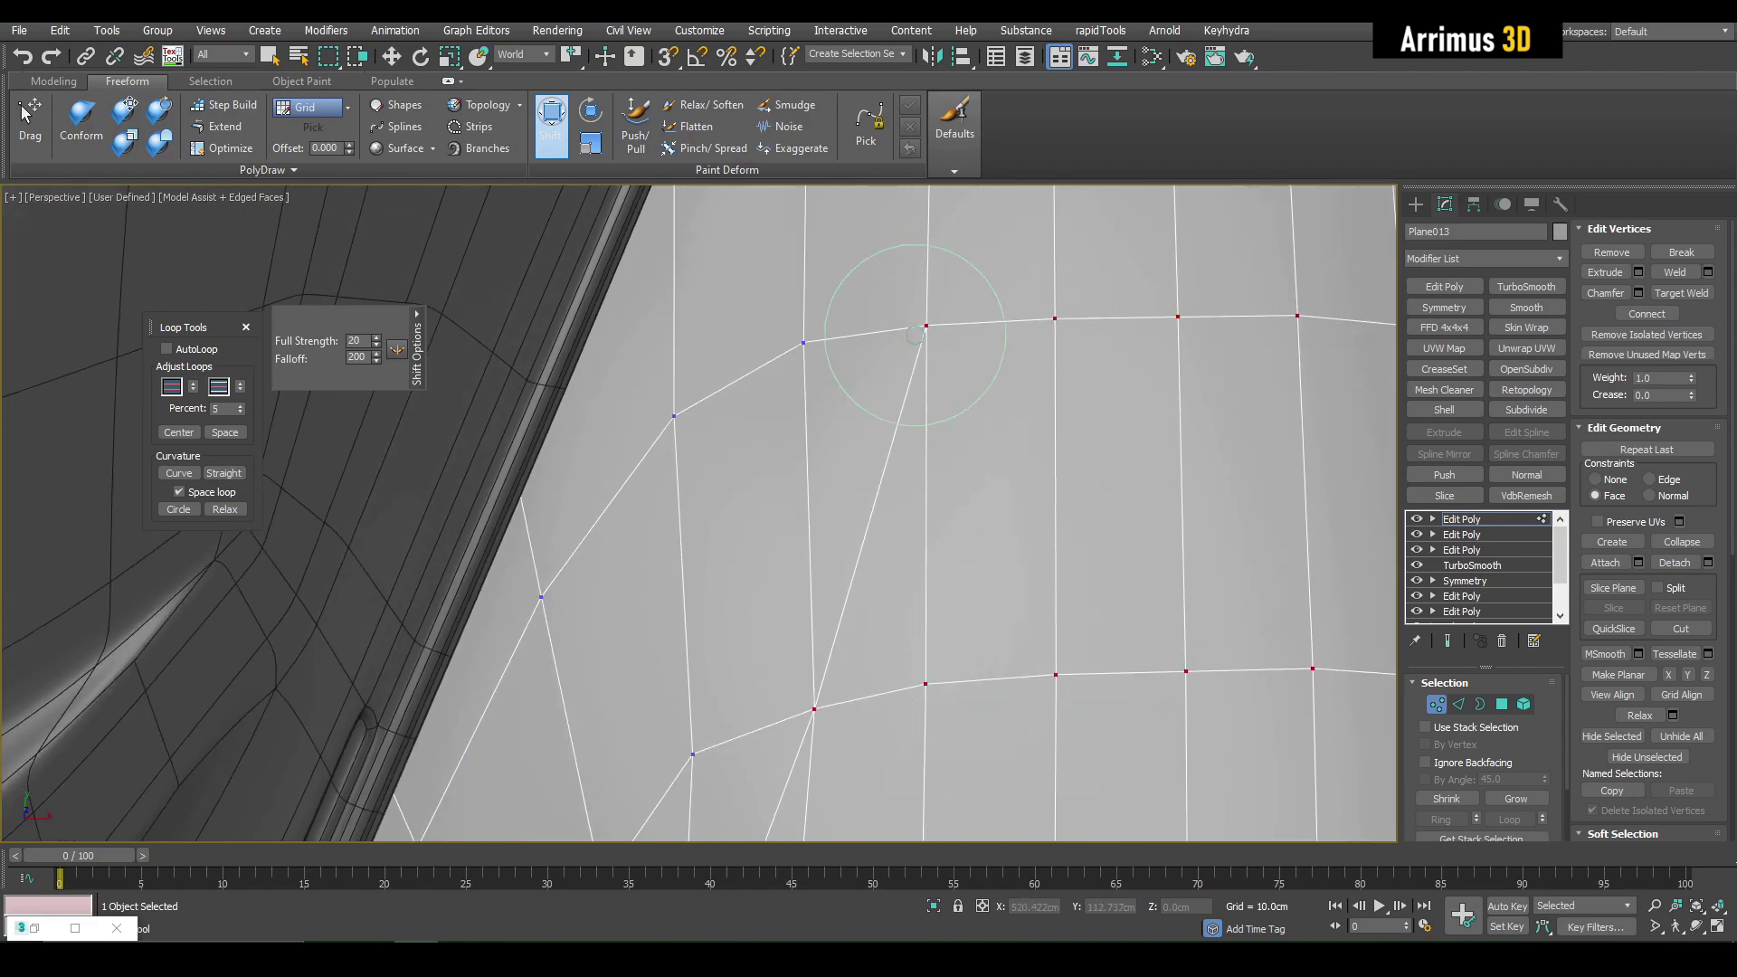
scroll(873, 462, "down", 5)
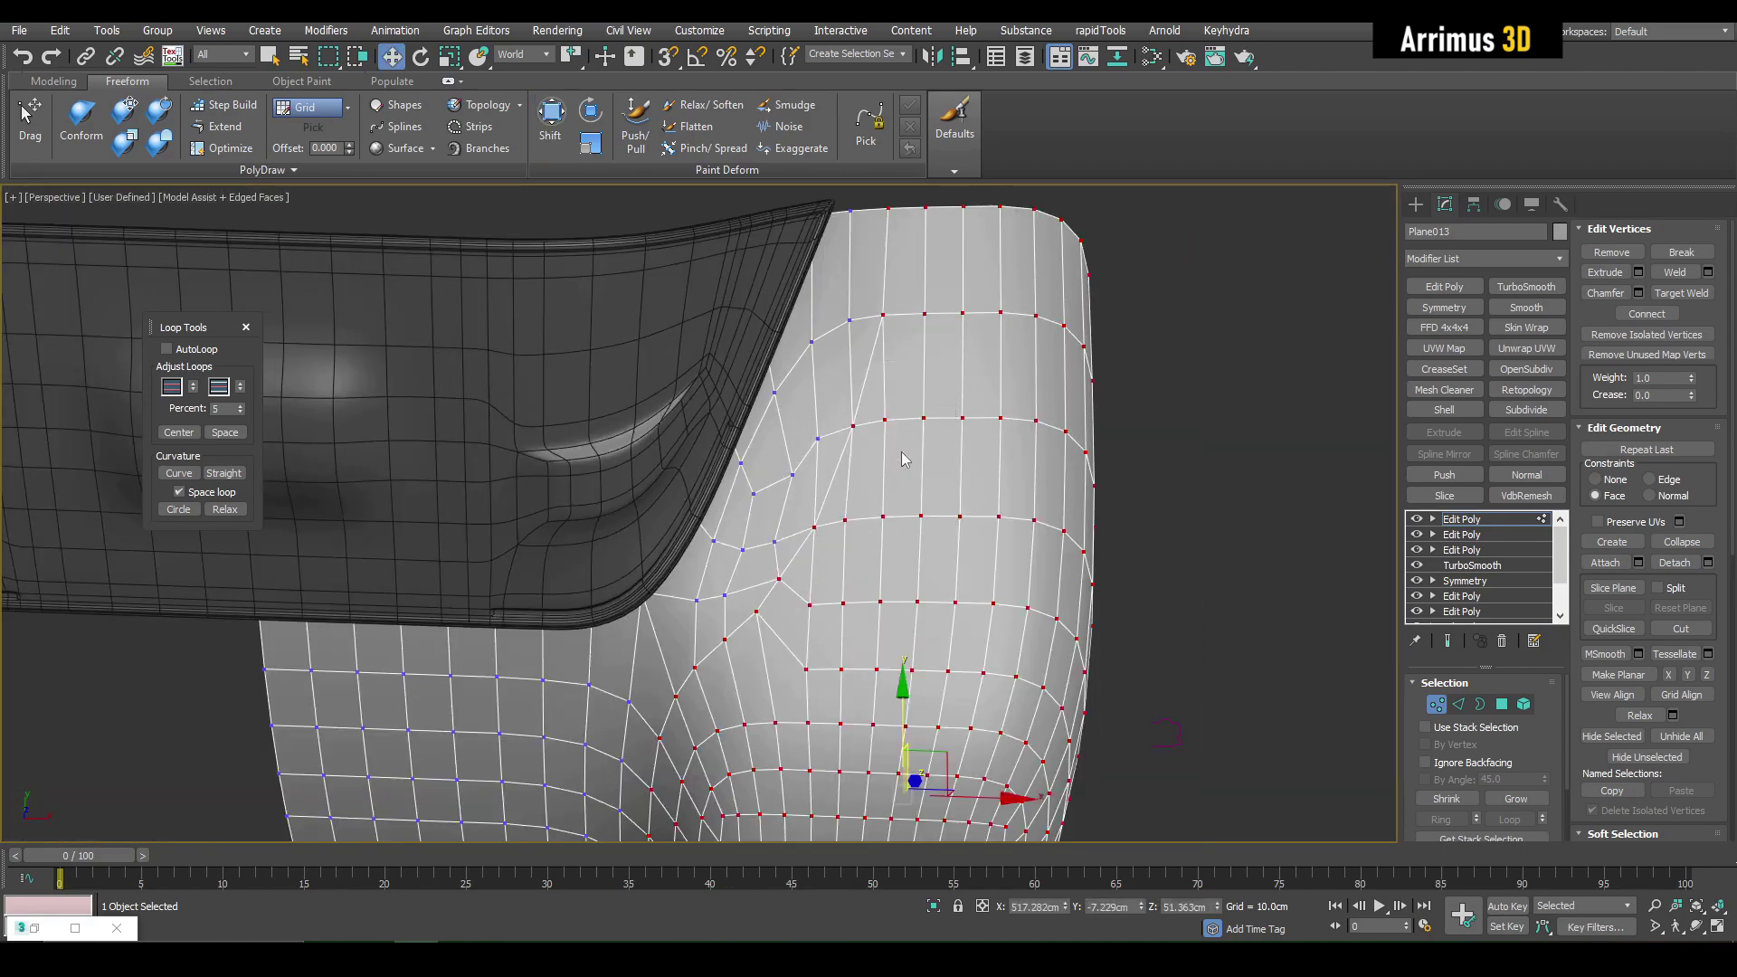
Step: Detach the selected bulge polygons as a separate object and leave polygon editing of the base shell
key("4")
key("q")
middle_click_drag(901, 458, 1036, 599, "alt")
scroll(854, 516, "down", 4)
key("ctrl+d")
left_click(1165, 594)
key("4")
left_click(994, 462)
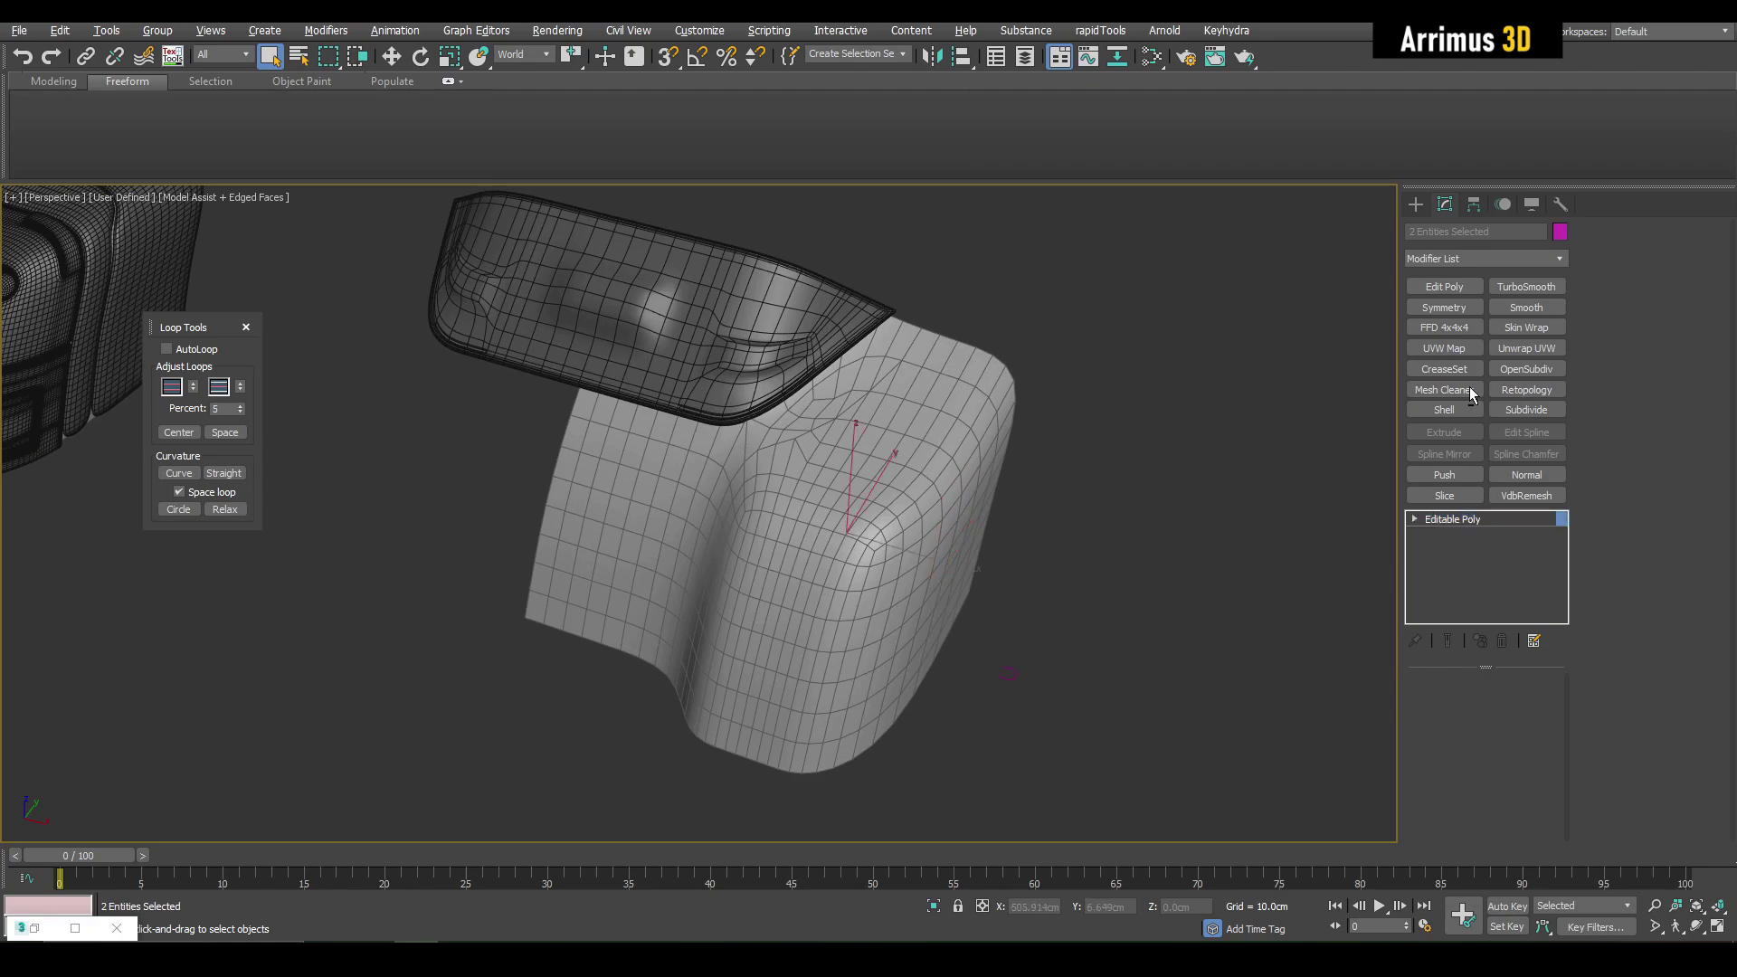
Step: Thicken the detached side panel with a Shell of 2.14 cm outer amount and assign Line008 as its bevel spline
left_click(1444, 410)
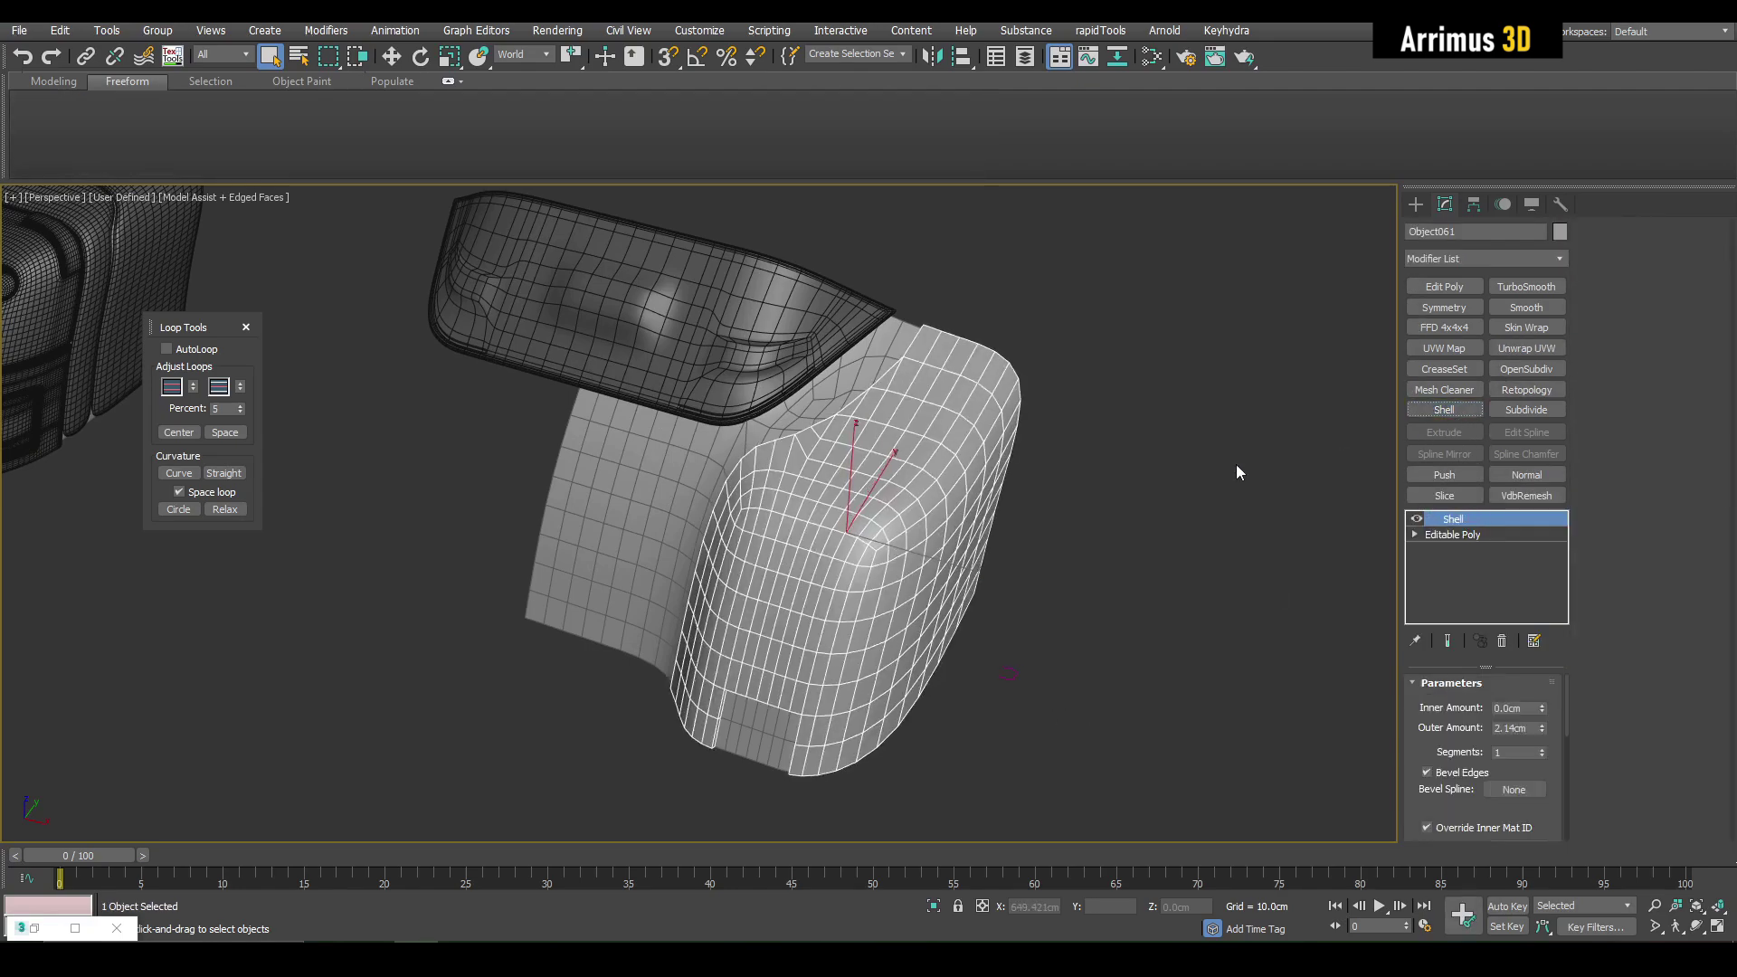
middle_click_drag(1235, 465, 1032, 520, "alt")
left_click(1513, 789)
middle_click_drag(1285, 669, 785, 425, "alt")
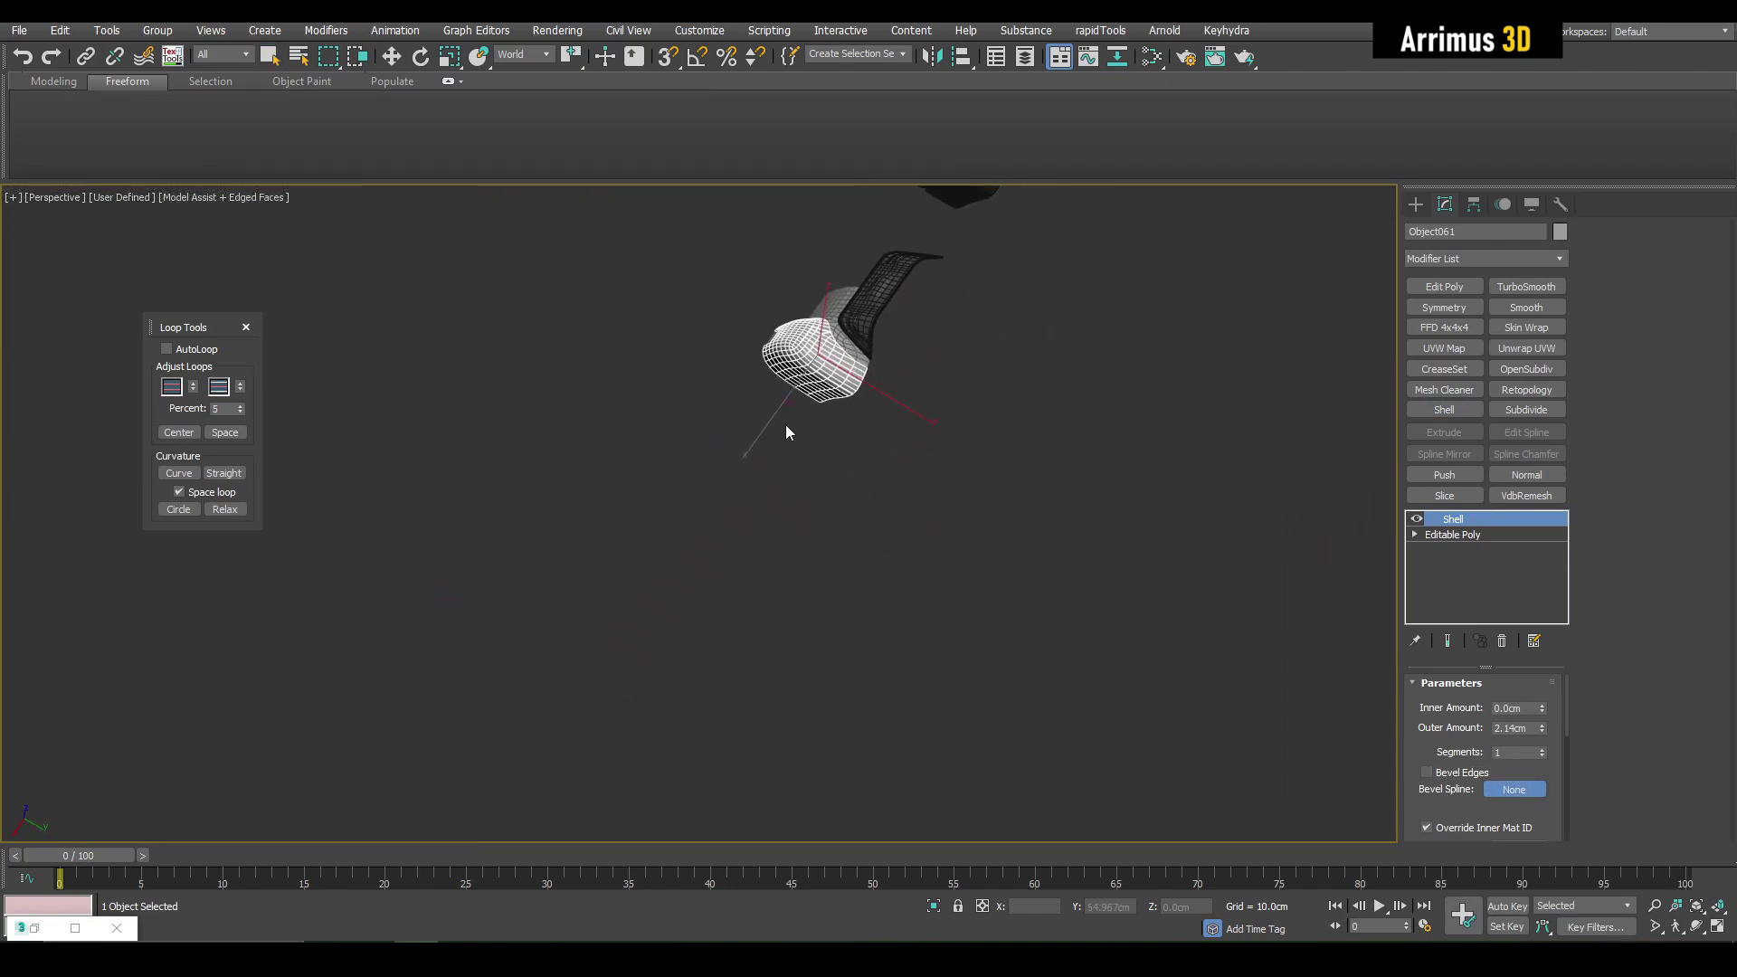
scroll(785, 425, "up", 5)
left_click(844, 396)
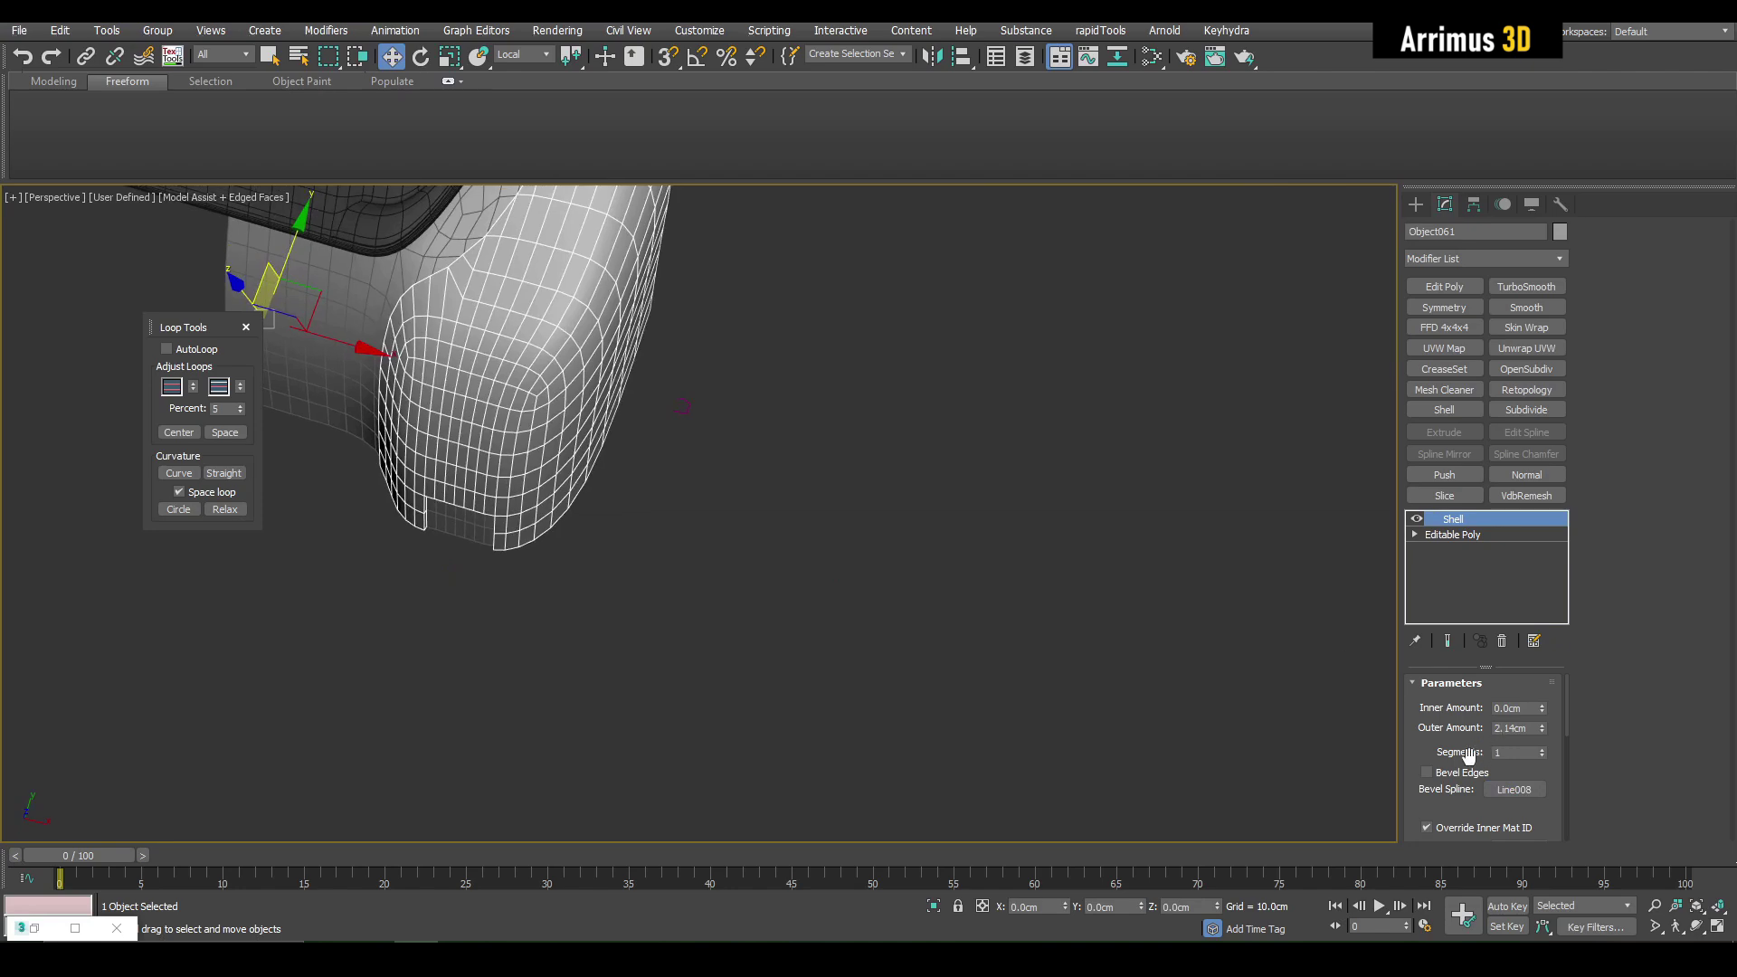
Step: Select the bevel profile line beside the panel and scale it up uniformly
middle_click_drag(719, 404, 864, 498)
left_click(842, 511)
key("r")
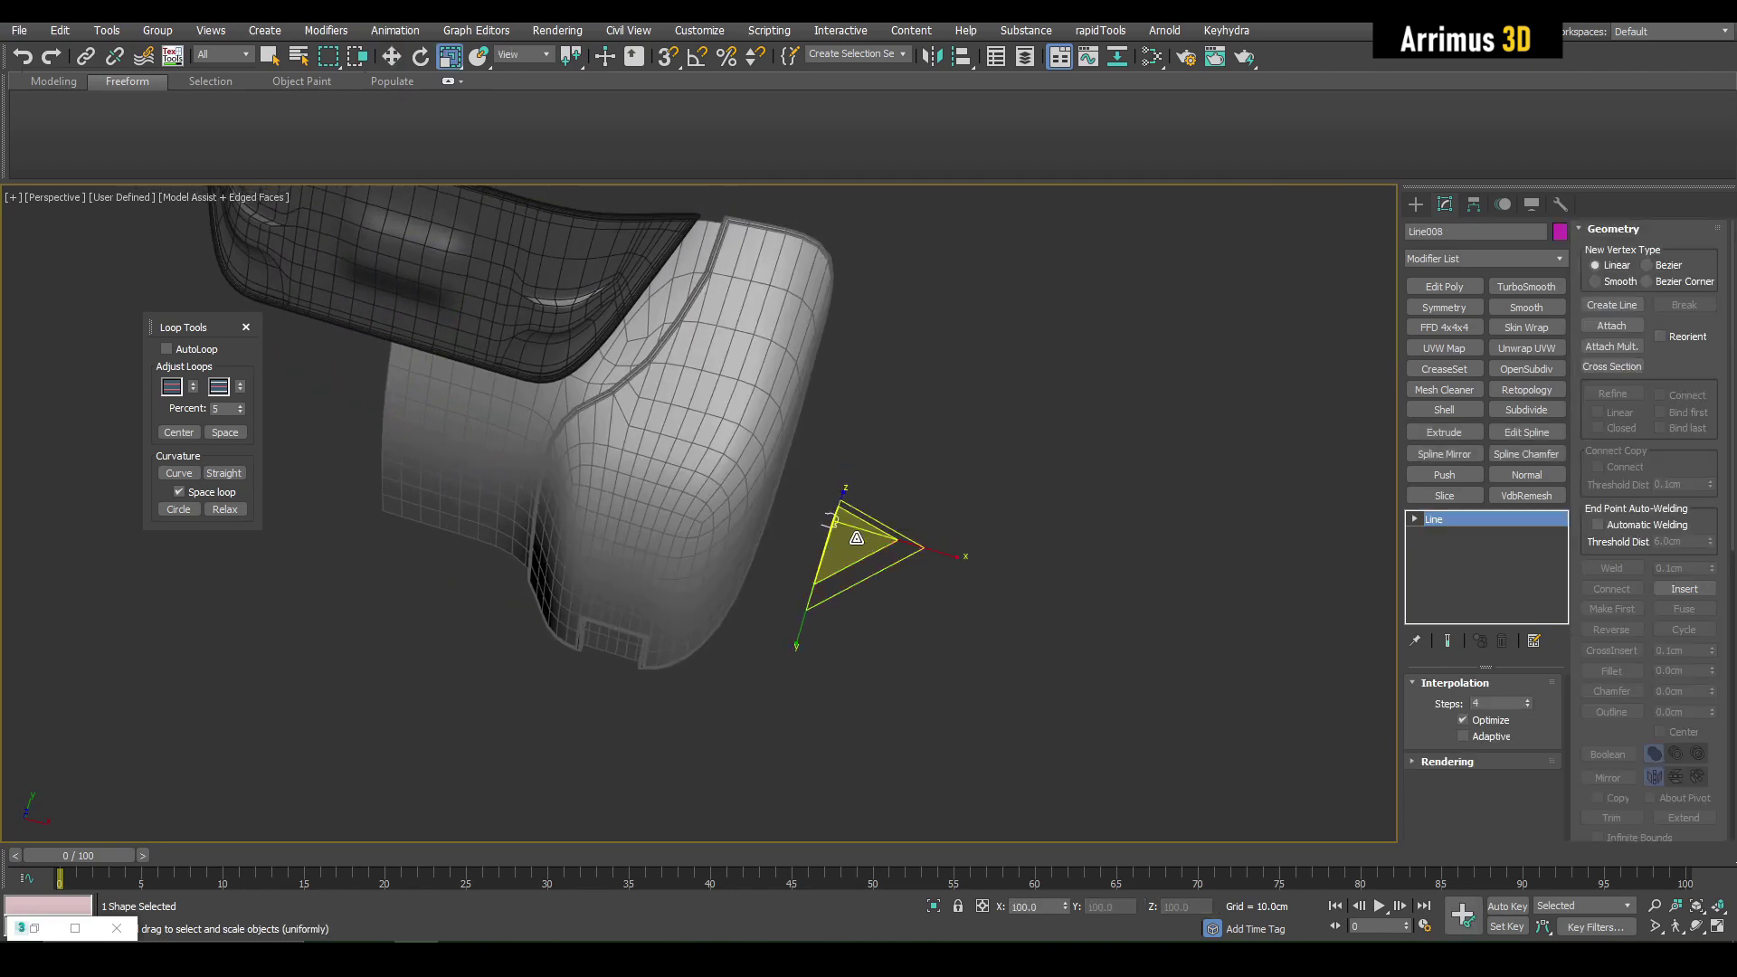
left_click_drag(882, 447, 908, 466)
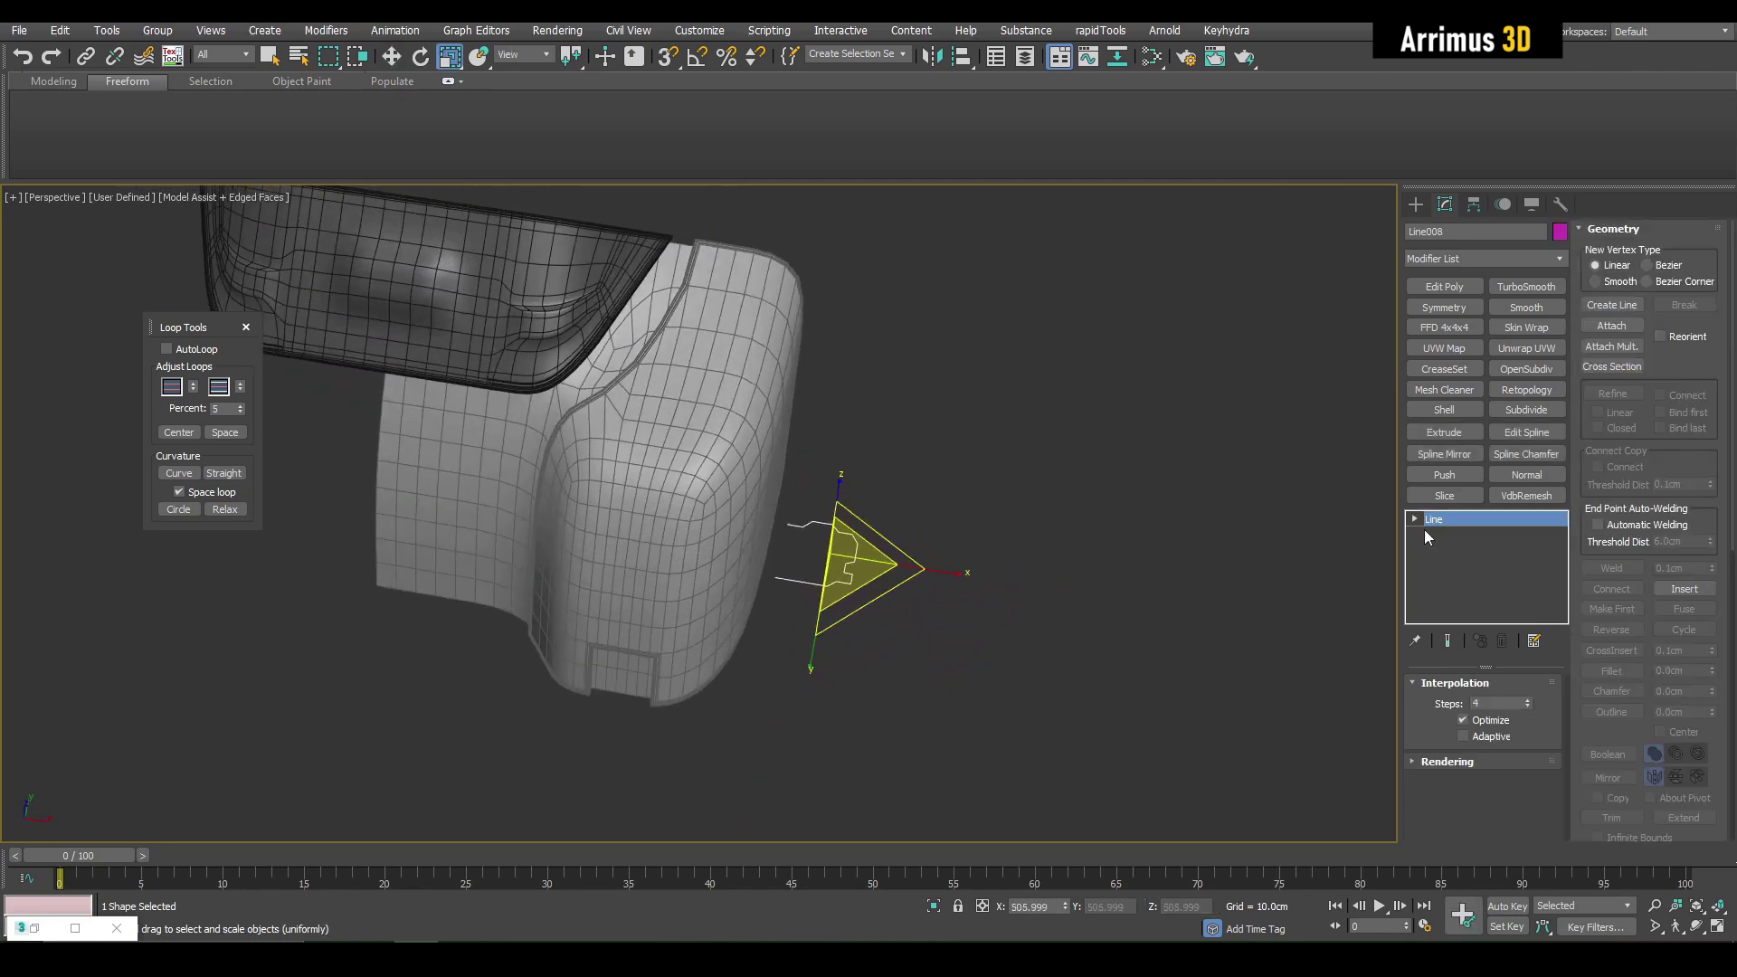
Step: Try to stretch the bevel profile along X at spline level
left_click(1447, 565)
middle_click_drag(763, 613, 865, 622)
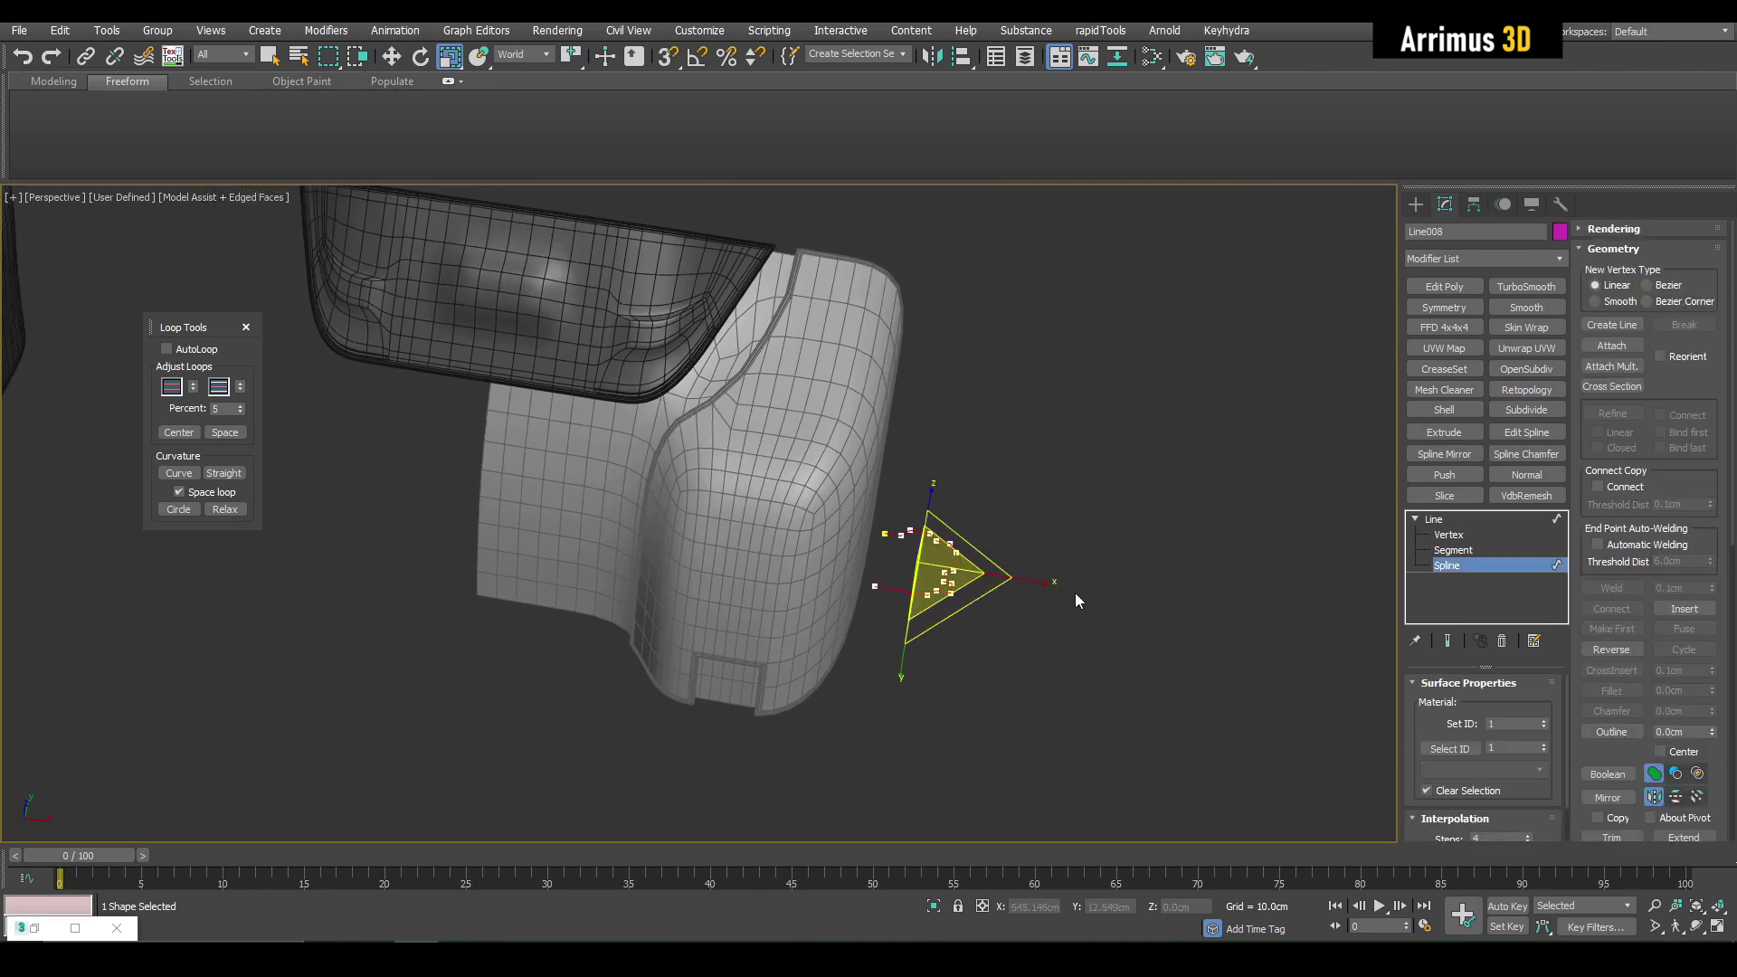
left_click_drag(973, 576, 1175, 593)
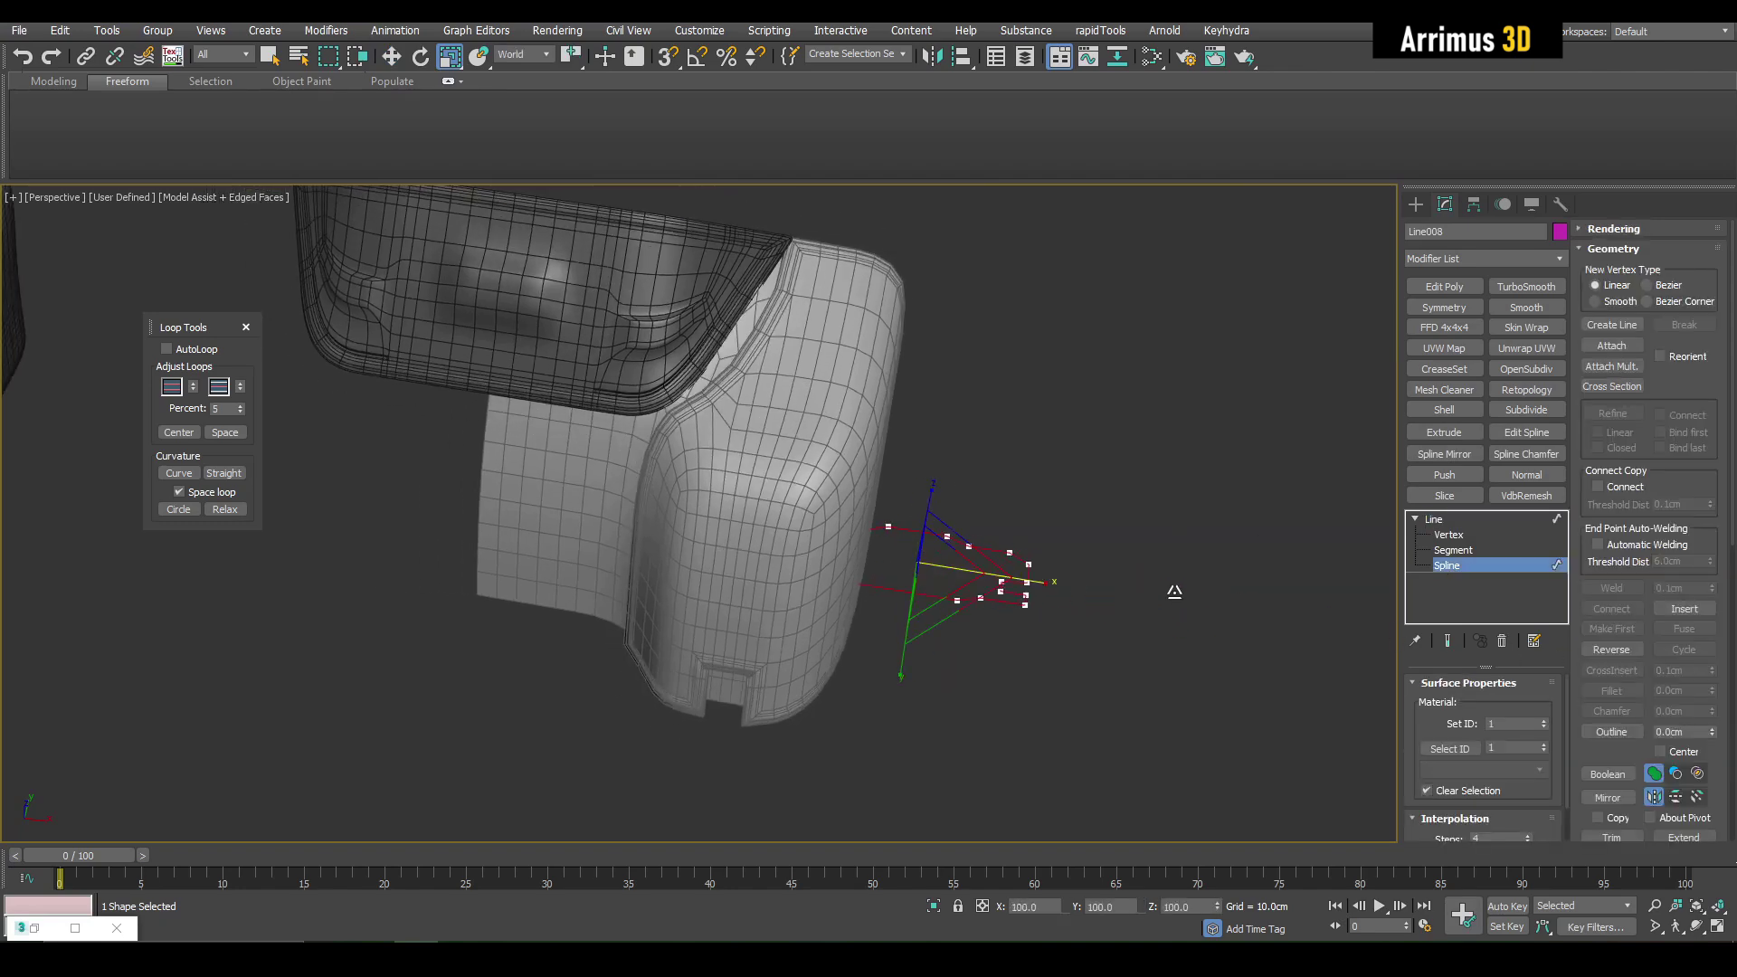
key("ctrl+z")
key("3")
middle_click_drag(1155, 587, 1129, 586)
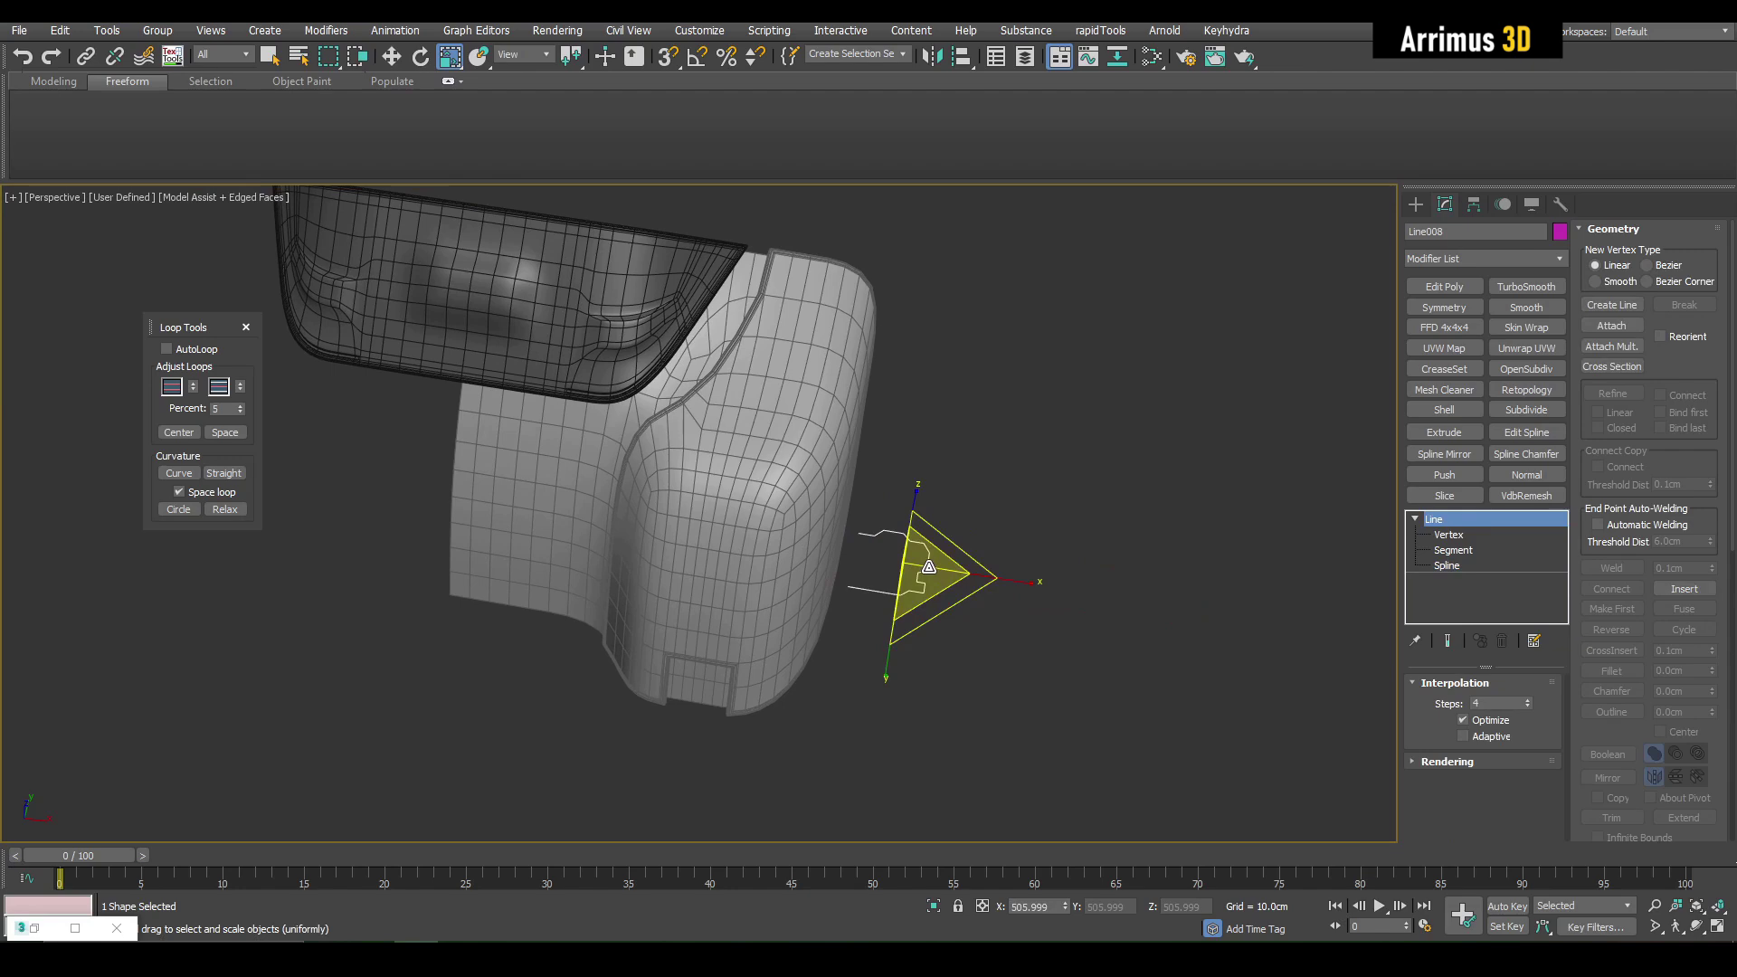
key("ctrl+z")
Step: Select the shelled side panel and set its object color to dark gray
key("w")
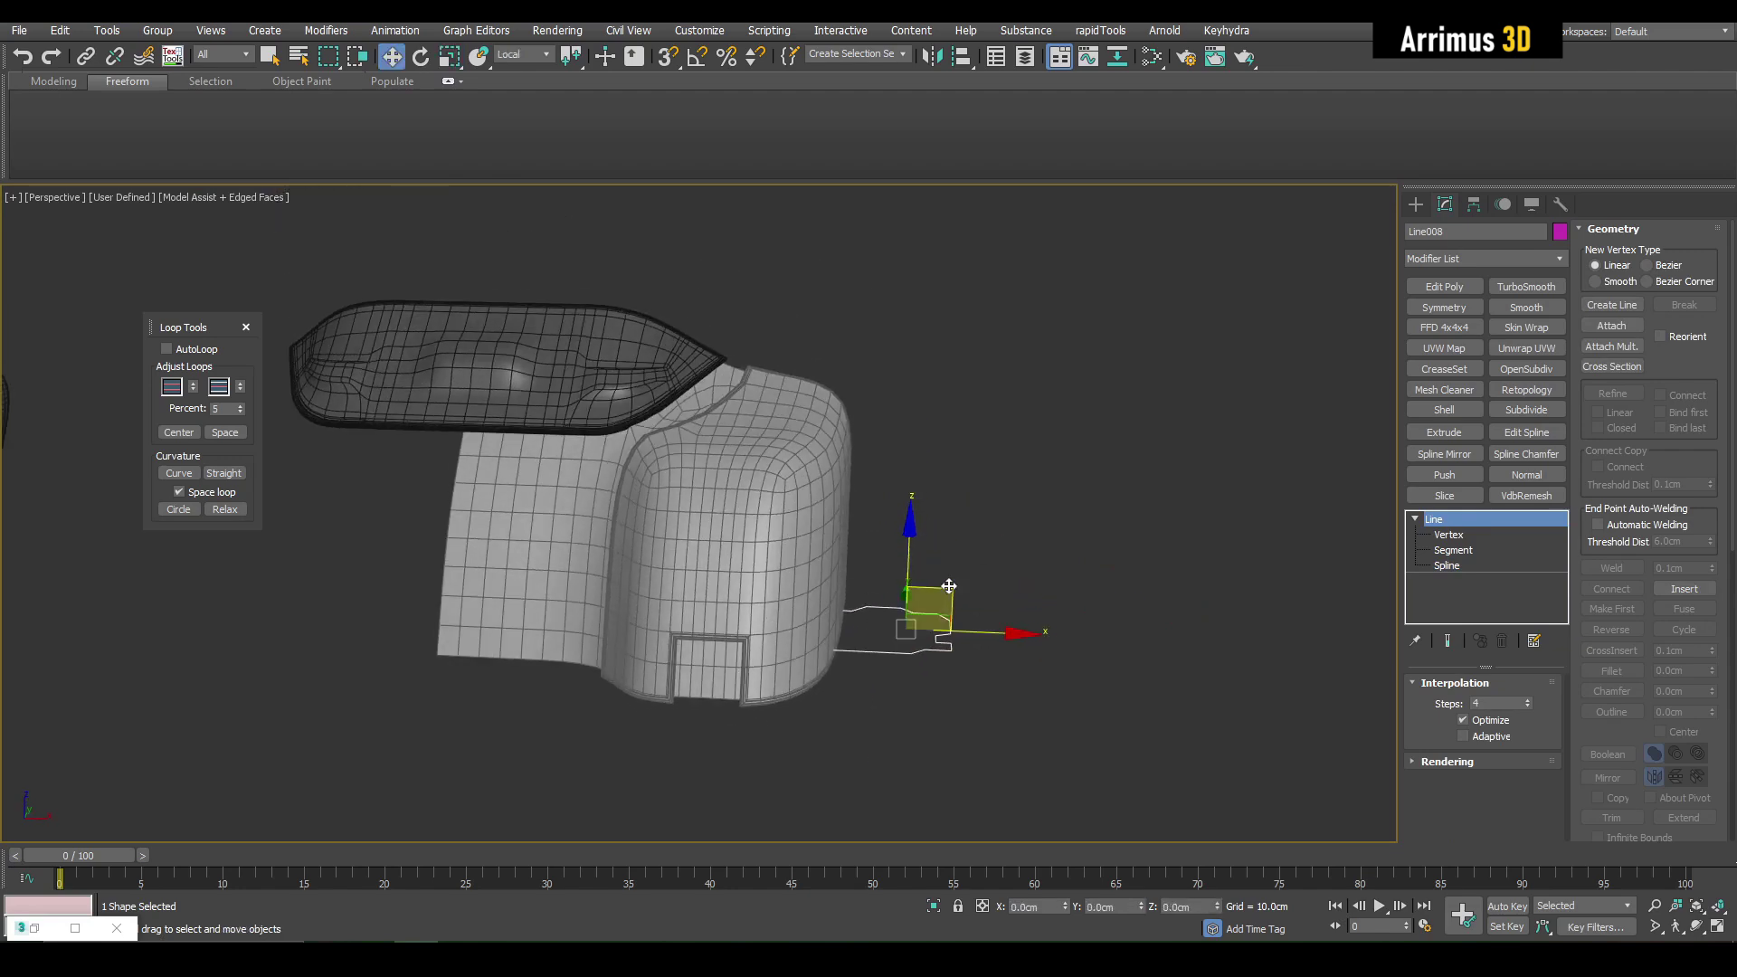
middle_click_drag(1050, 408, 930, 609, "alt")
key("q")
left_click(792, 451)
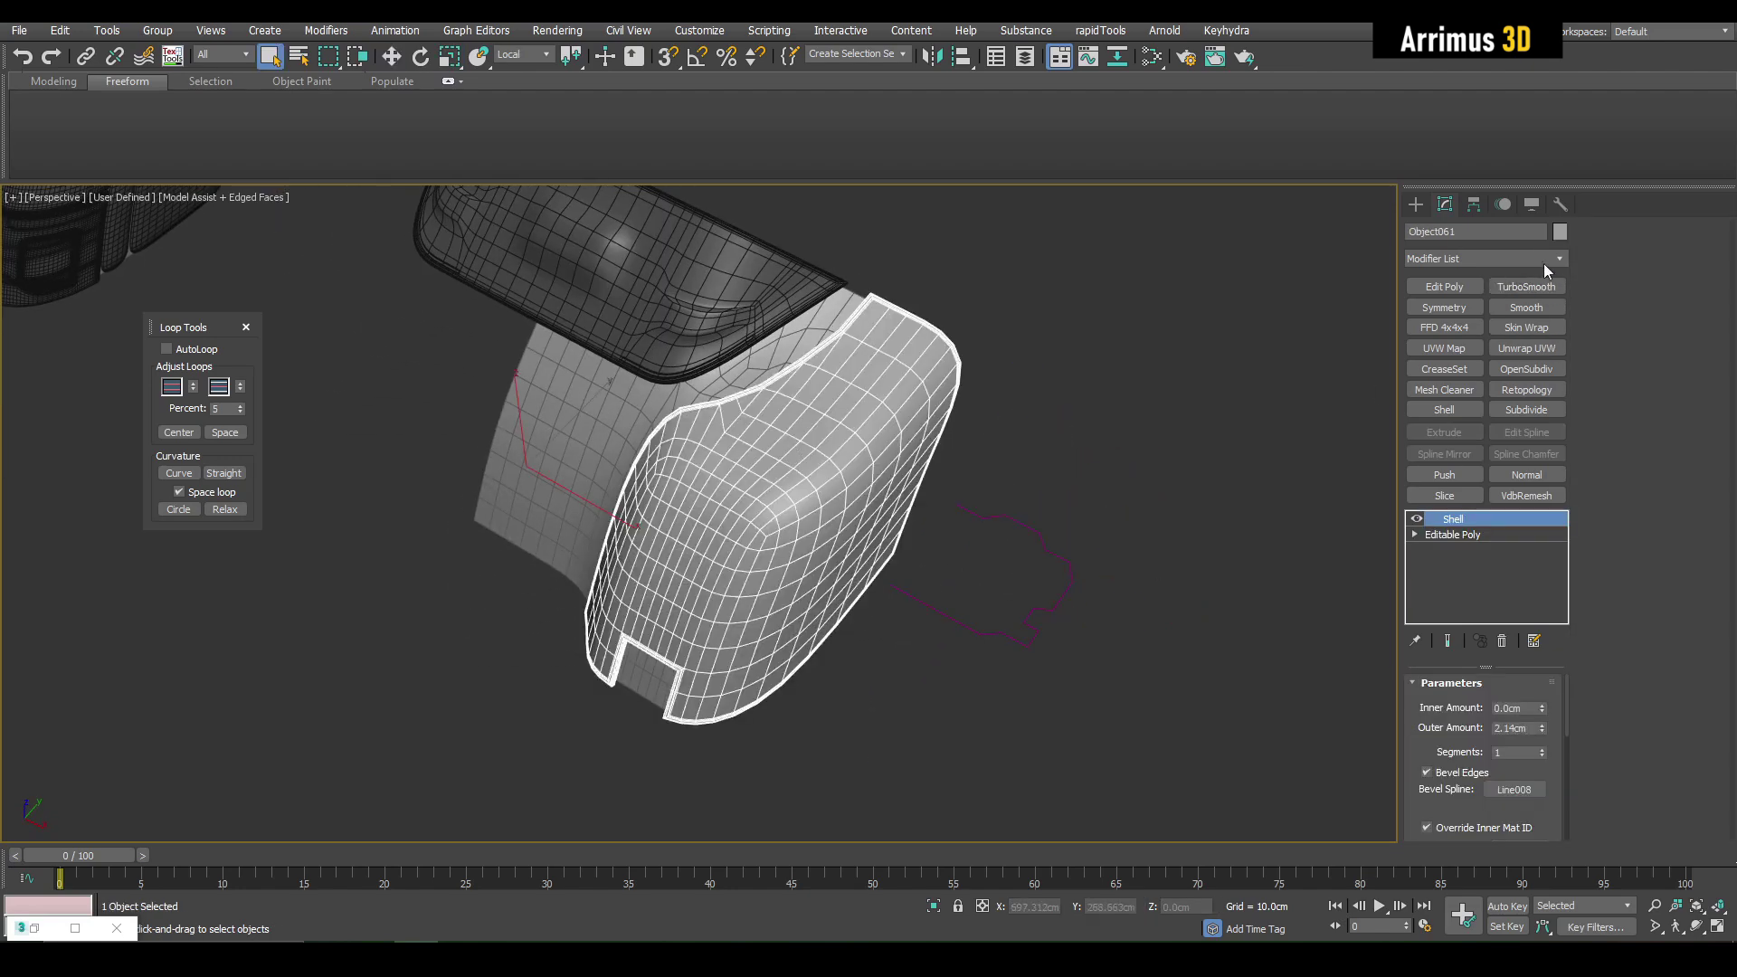
left_click(1560, 231)
left_click(913, 470)
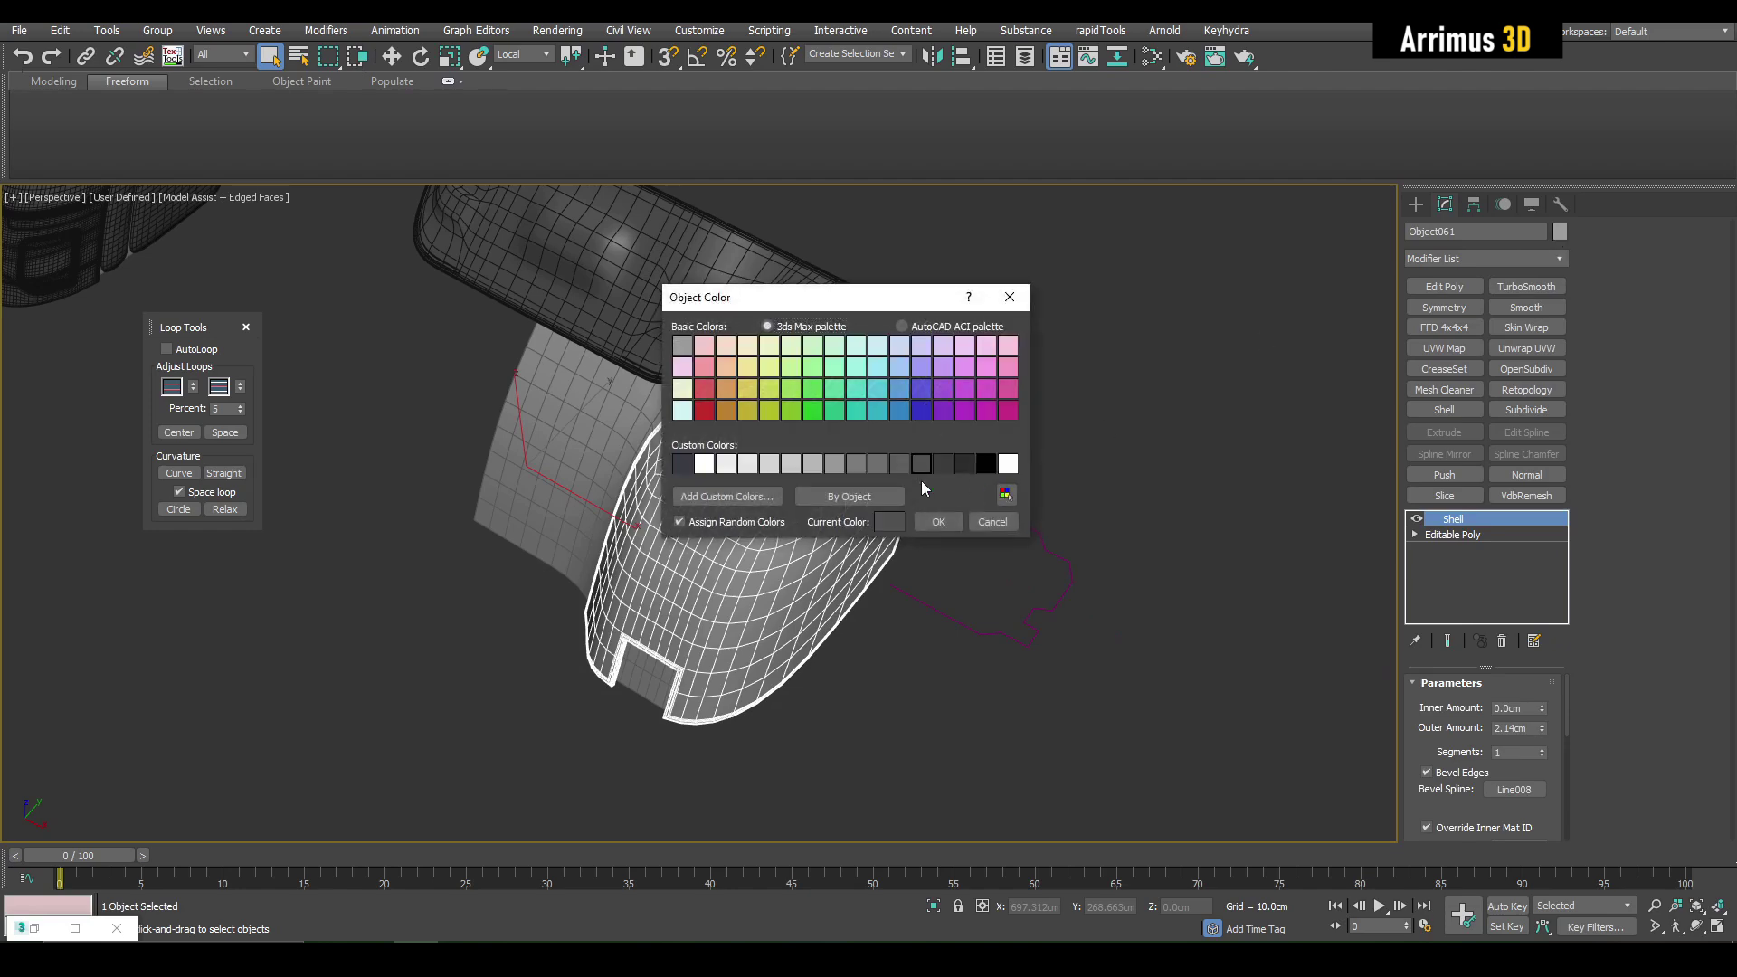
left_click(933, 517)
Step: Hide the edges and examine the side panel's beveled border up close
middle_click_drag(936, 519, 927, 478, "alt")
key("F4")
scroll(586, 463, "up", 8)
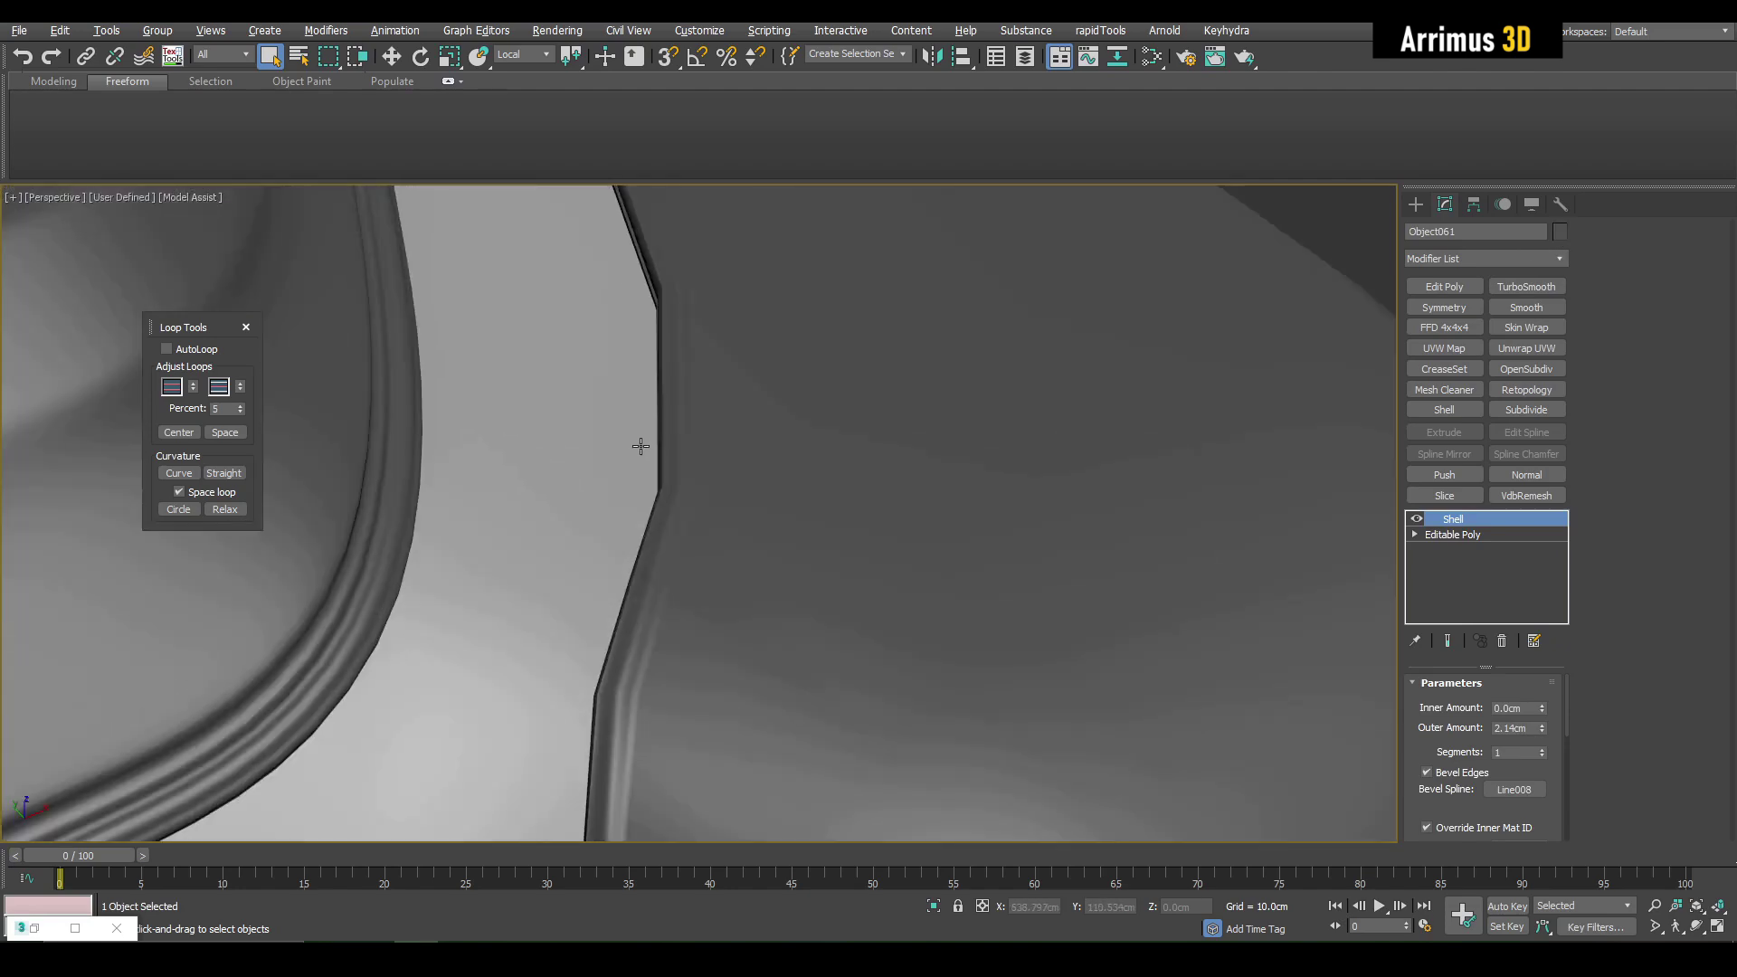
middle_click_drag(640, 446, 708, 442)
middle_click_drag(825, 426, 956, 372, "alt")
scroll(956, 372, "down", 12)
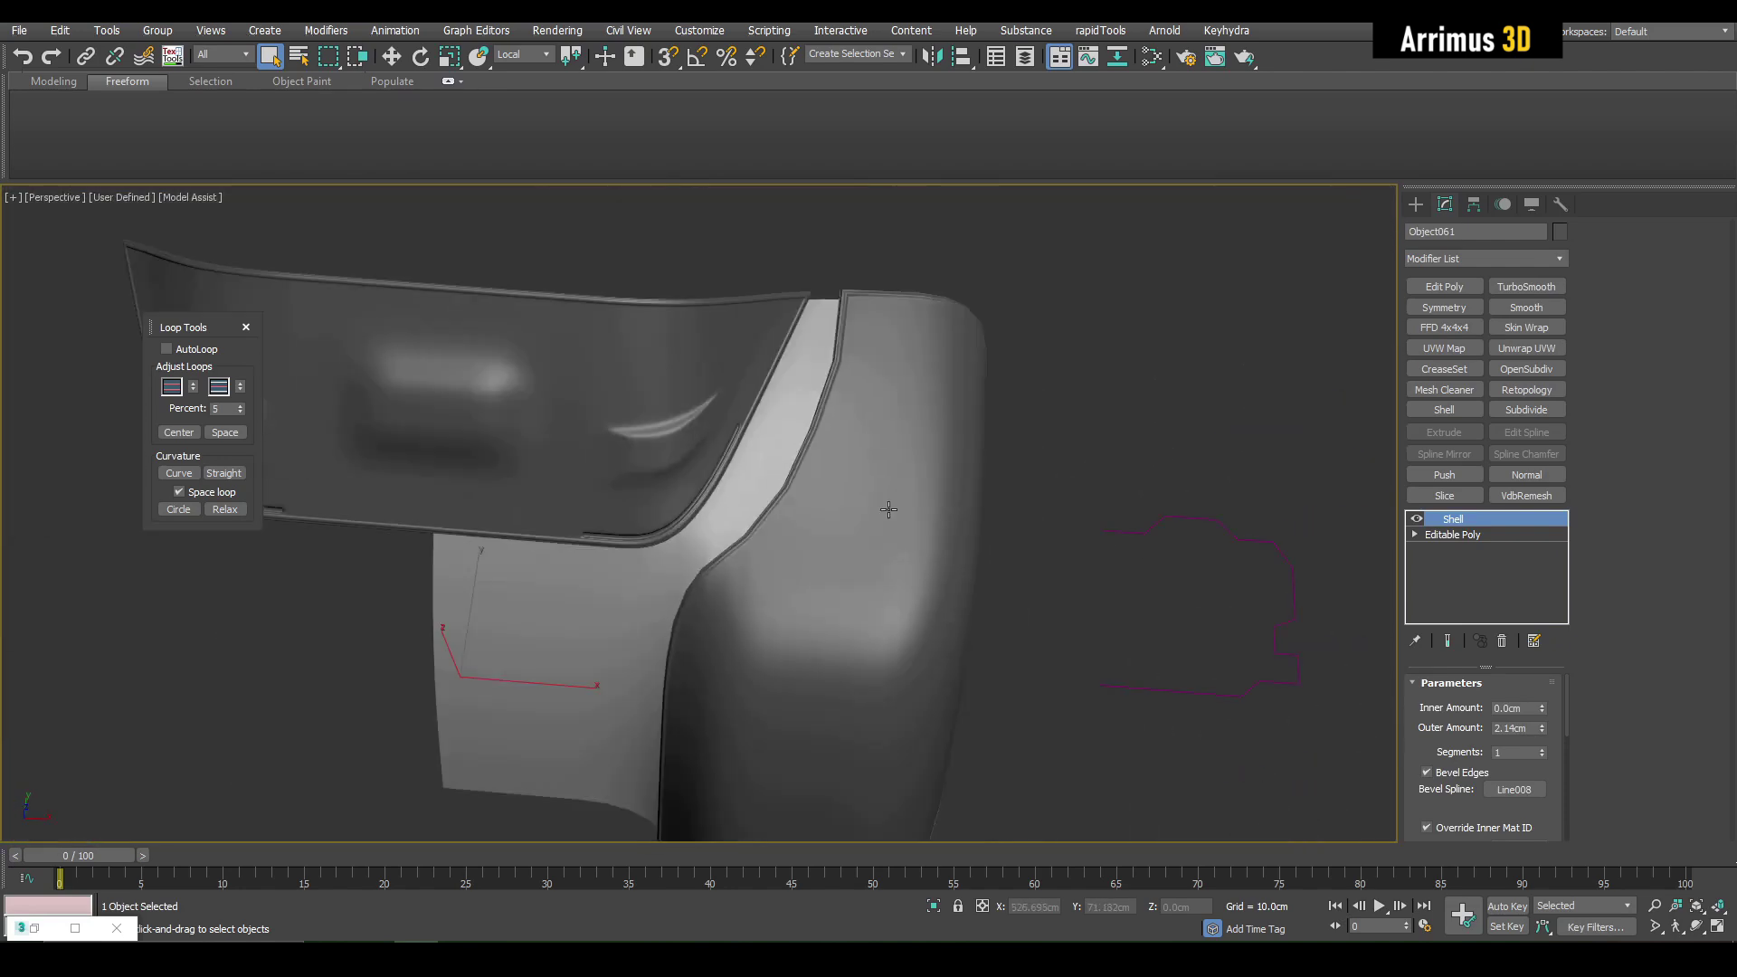
Step: Mirror the side panel and the base shell to the opposite side with Symmetry, with the edges displayed again
left_click(1443, 308)
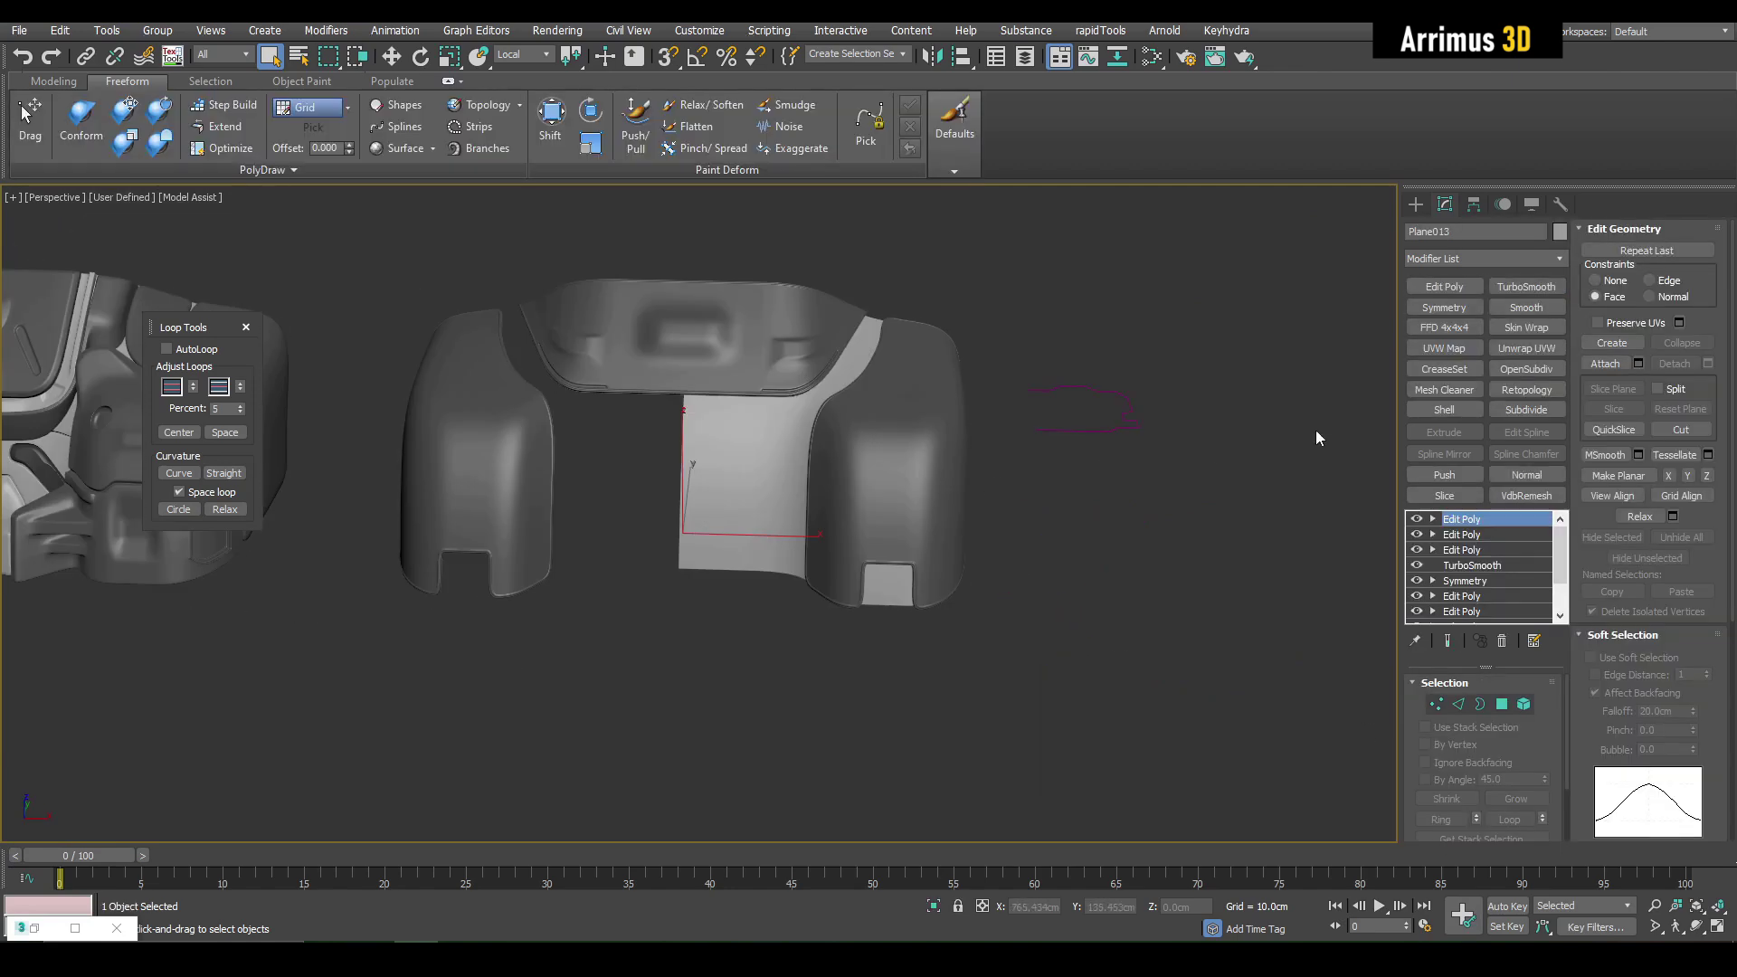
key("F4")
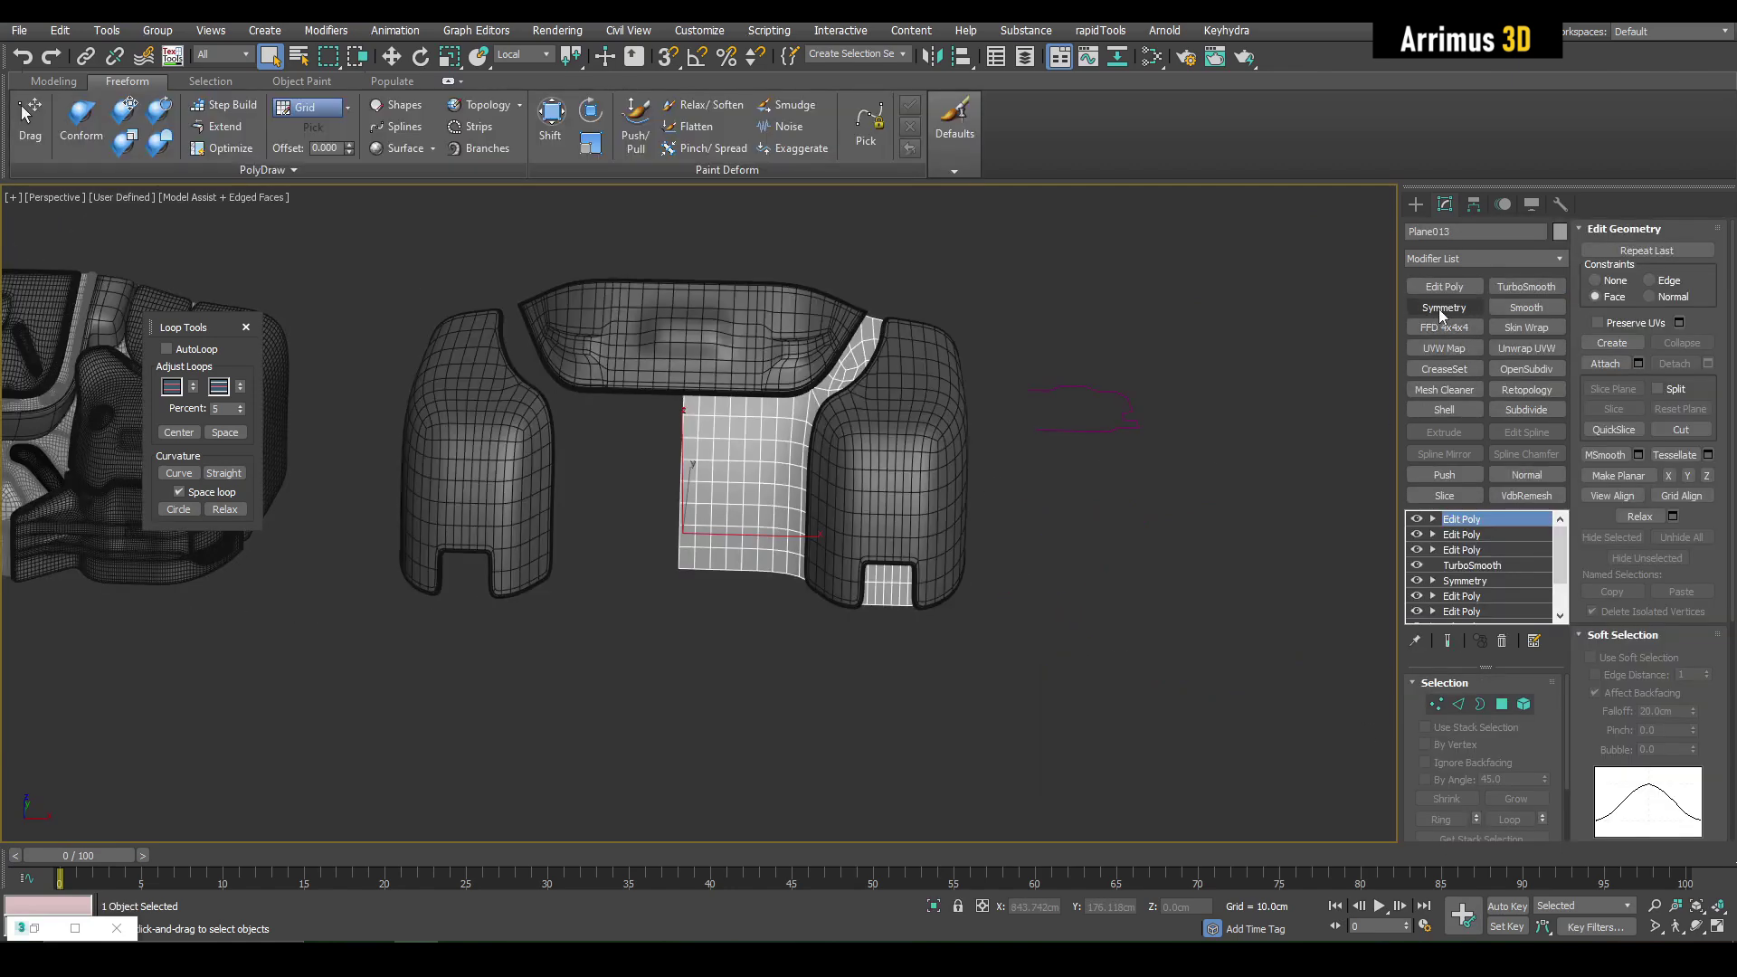
left_click(1443, 307)
Step: Smooth the mirrored base shell with TurboSmooth at 2 iterations and Isoline Display, and check it without edges
left_click(1526, 287)
left_click(1541, 710)
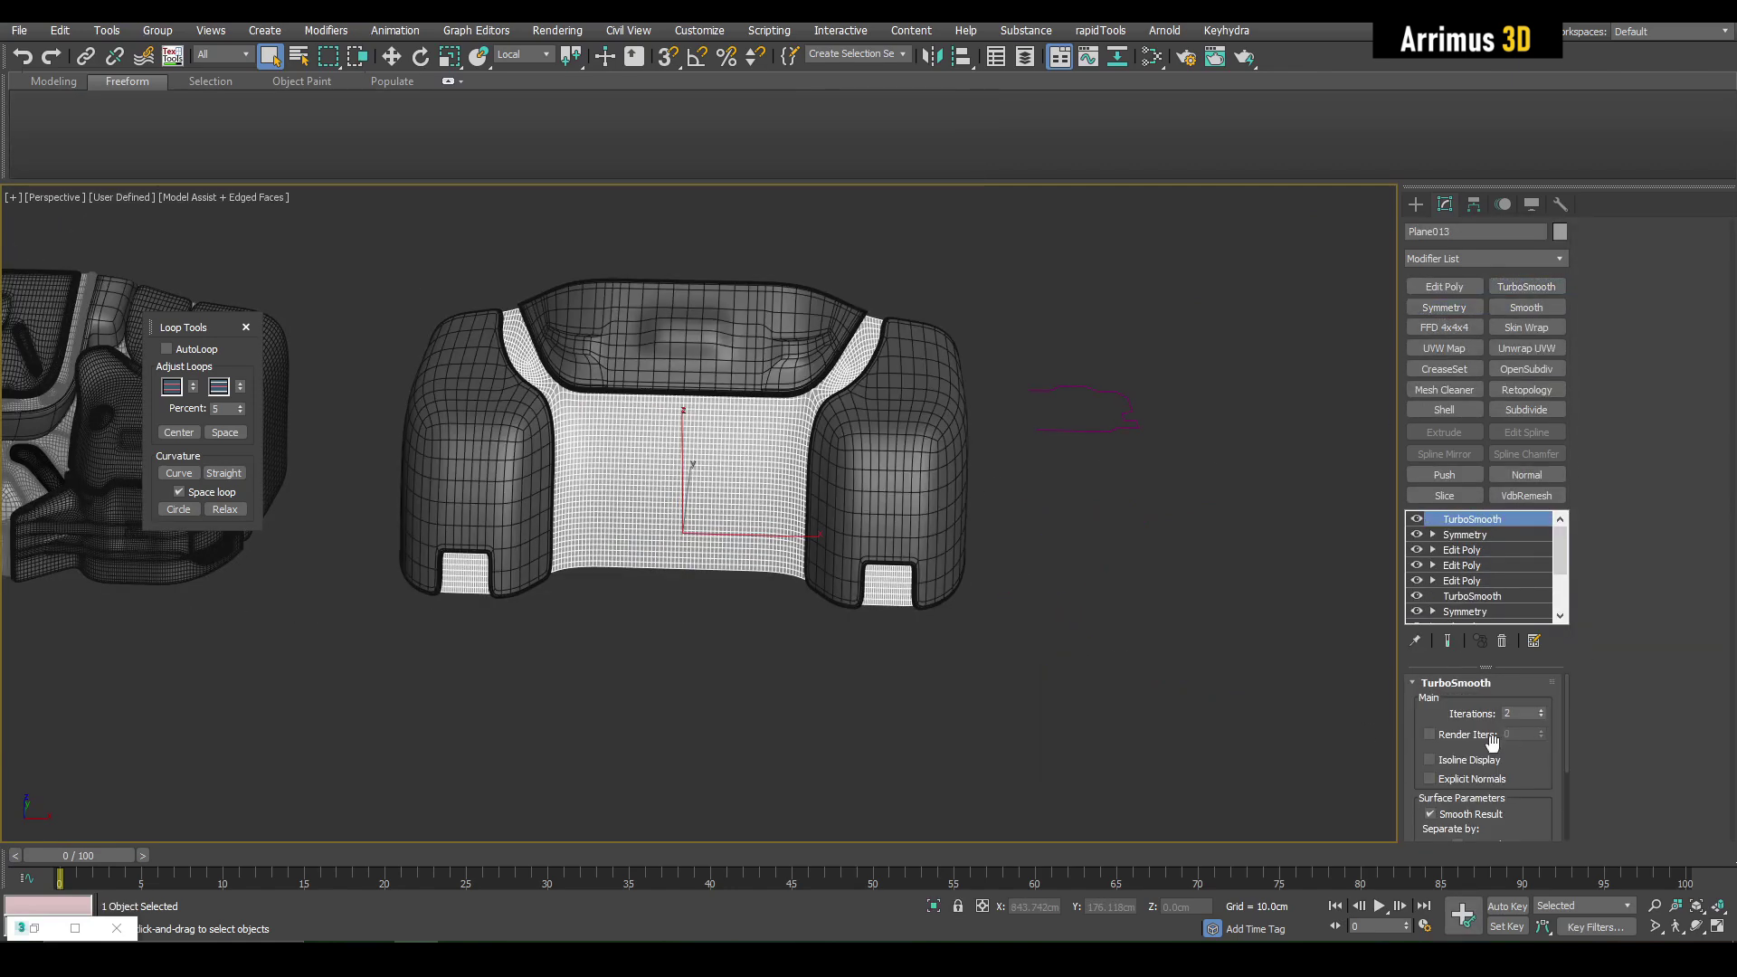
left_click(1470, 759)
key("F4")
scroll(904, 617, "up", 8)
scroll(905, 633, "down", 6)
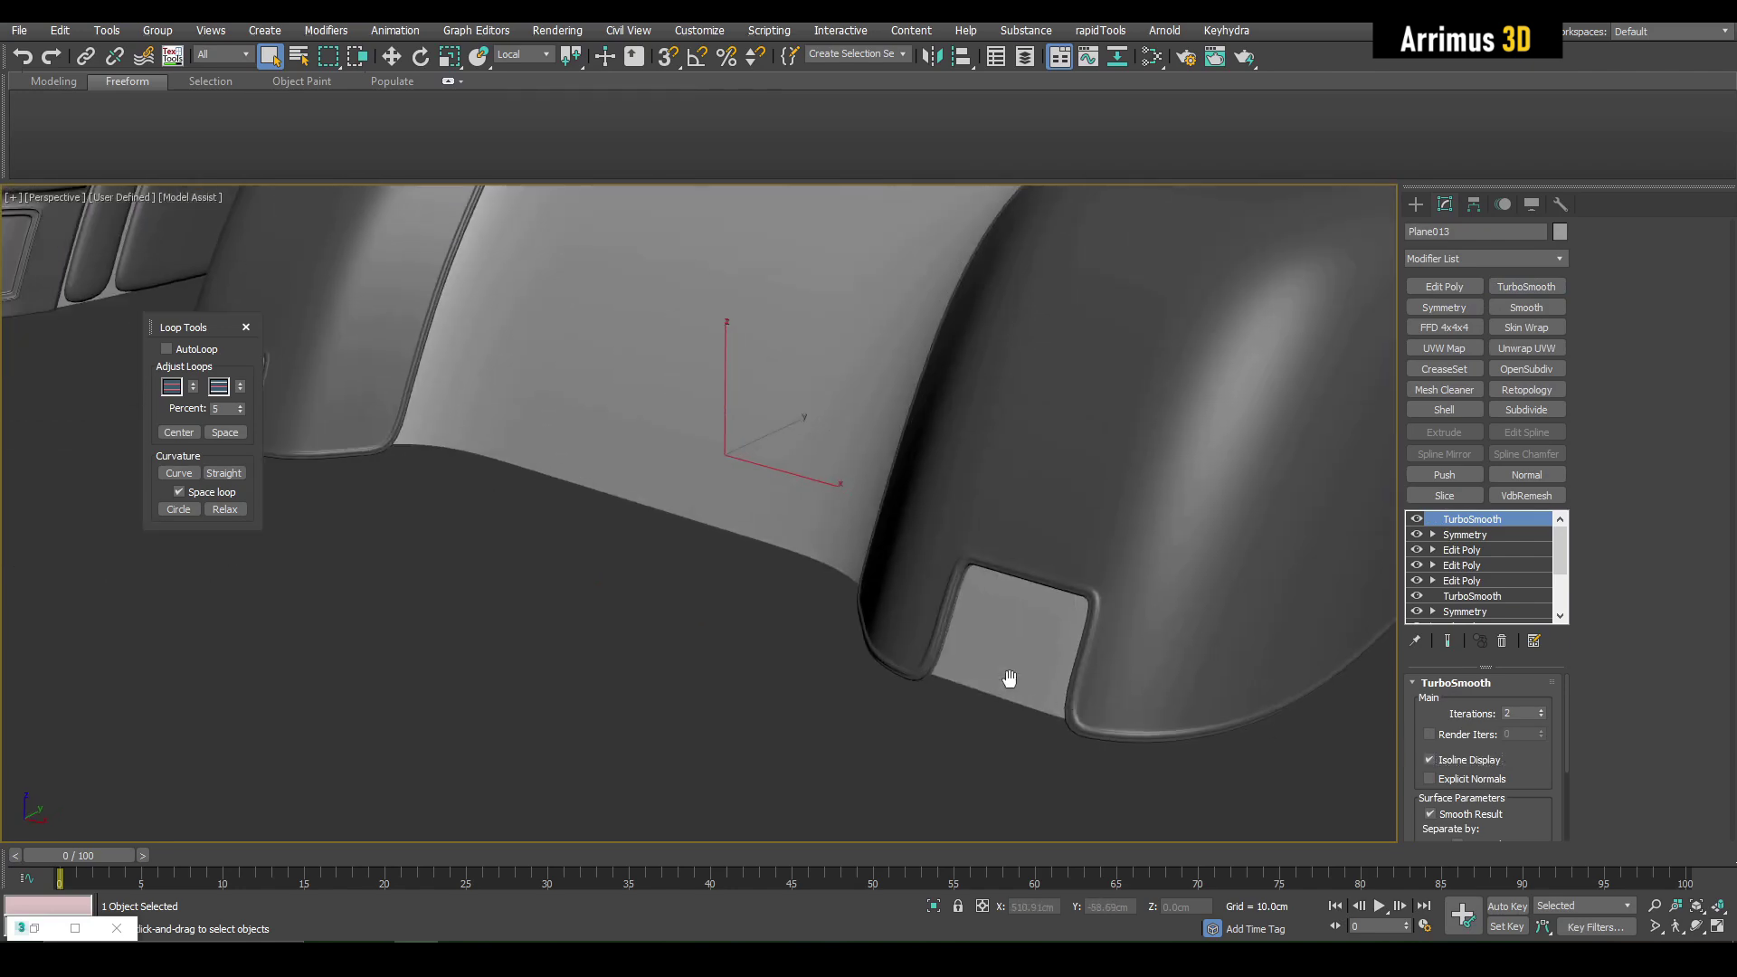
Step: At the base shell's Edit Poly level, lower the row of vertices above the side panel's notch to line up with its upper edge
scroll(965, 576, "up", 6)
key("F4")
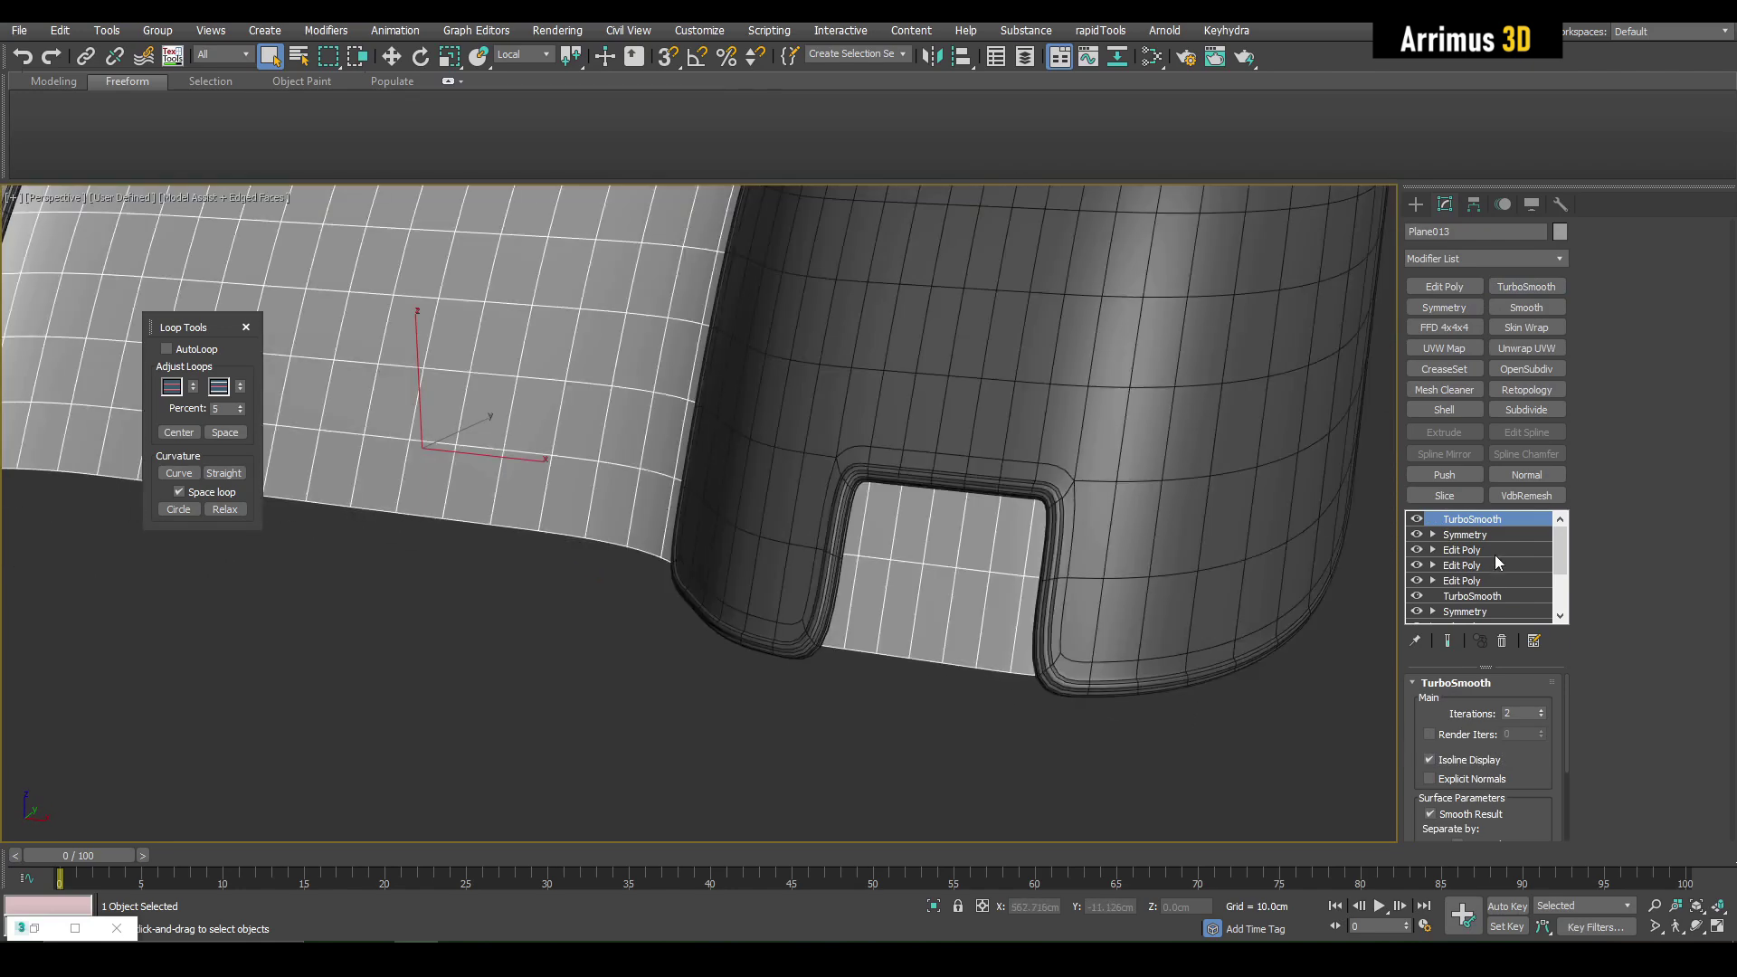
left_click(1489, 548)
left_click_drag(860, 522, 1010, 602)
middle_click_drag(594, 577, 993, 597)
scroll(1126, 589, "down", 3)
scroll(1311, 582, "up", 7)
scroll(1094, 591, "down", 3)
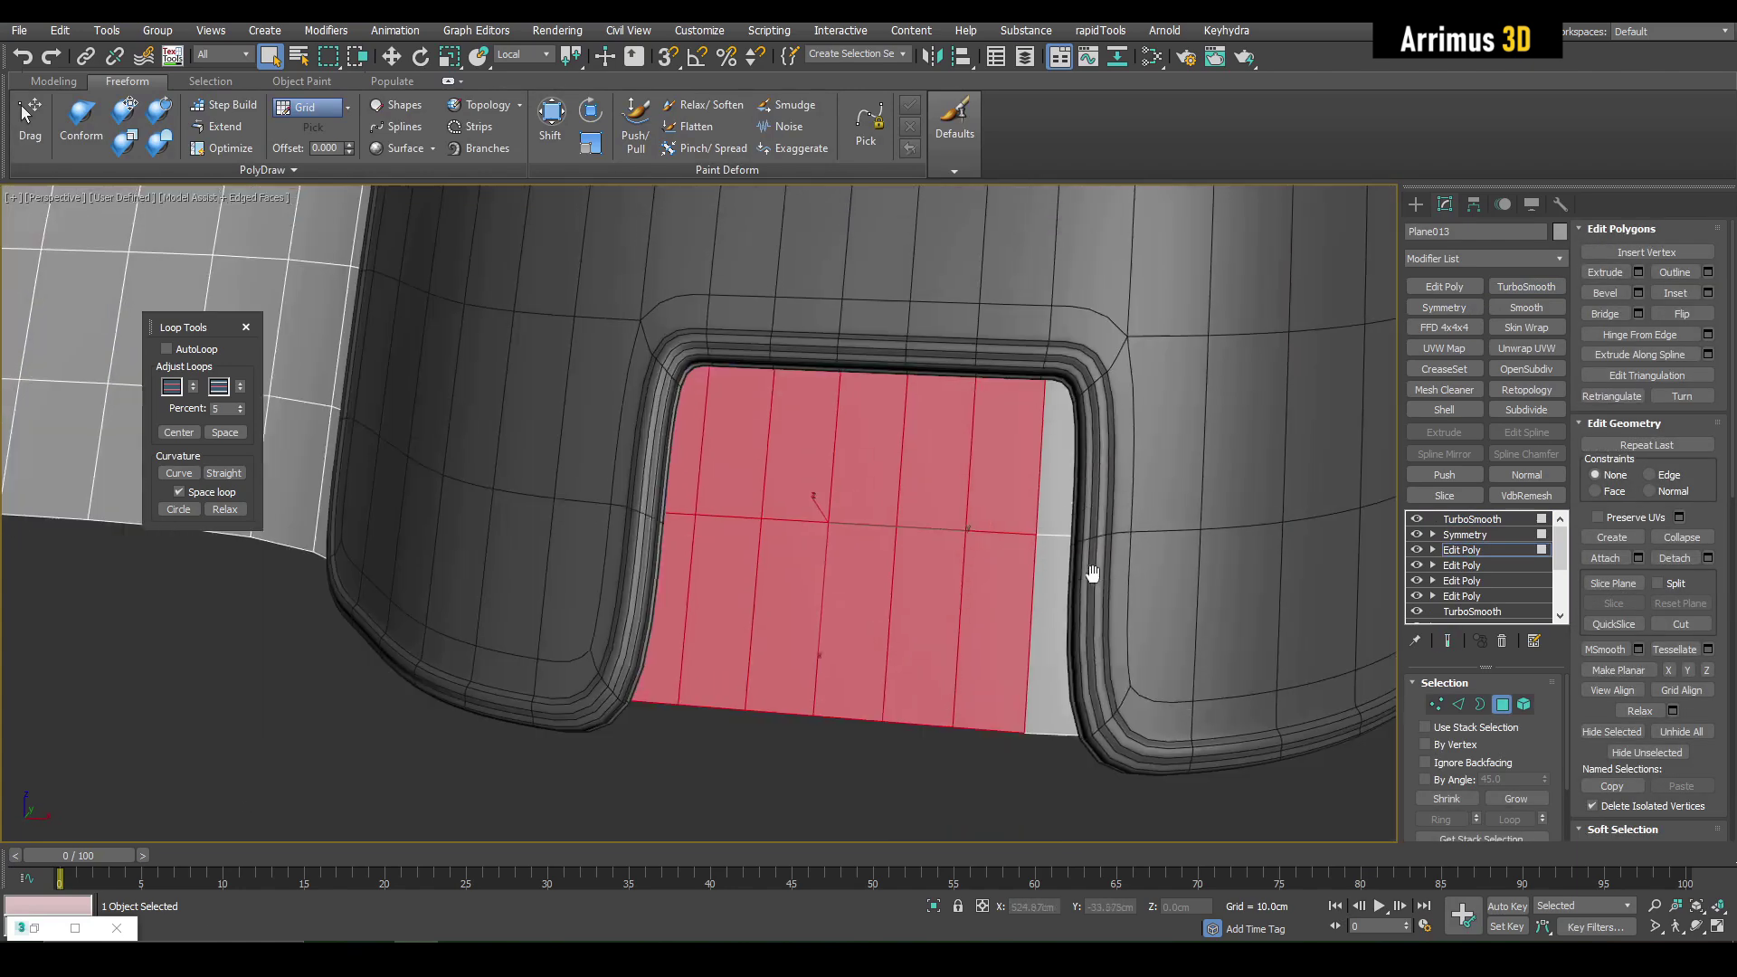
left_click(1005, 772)
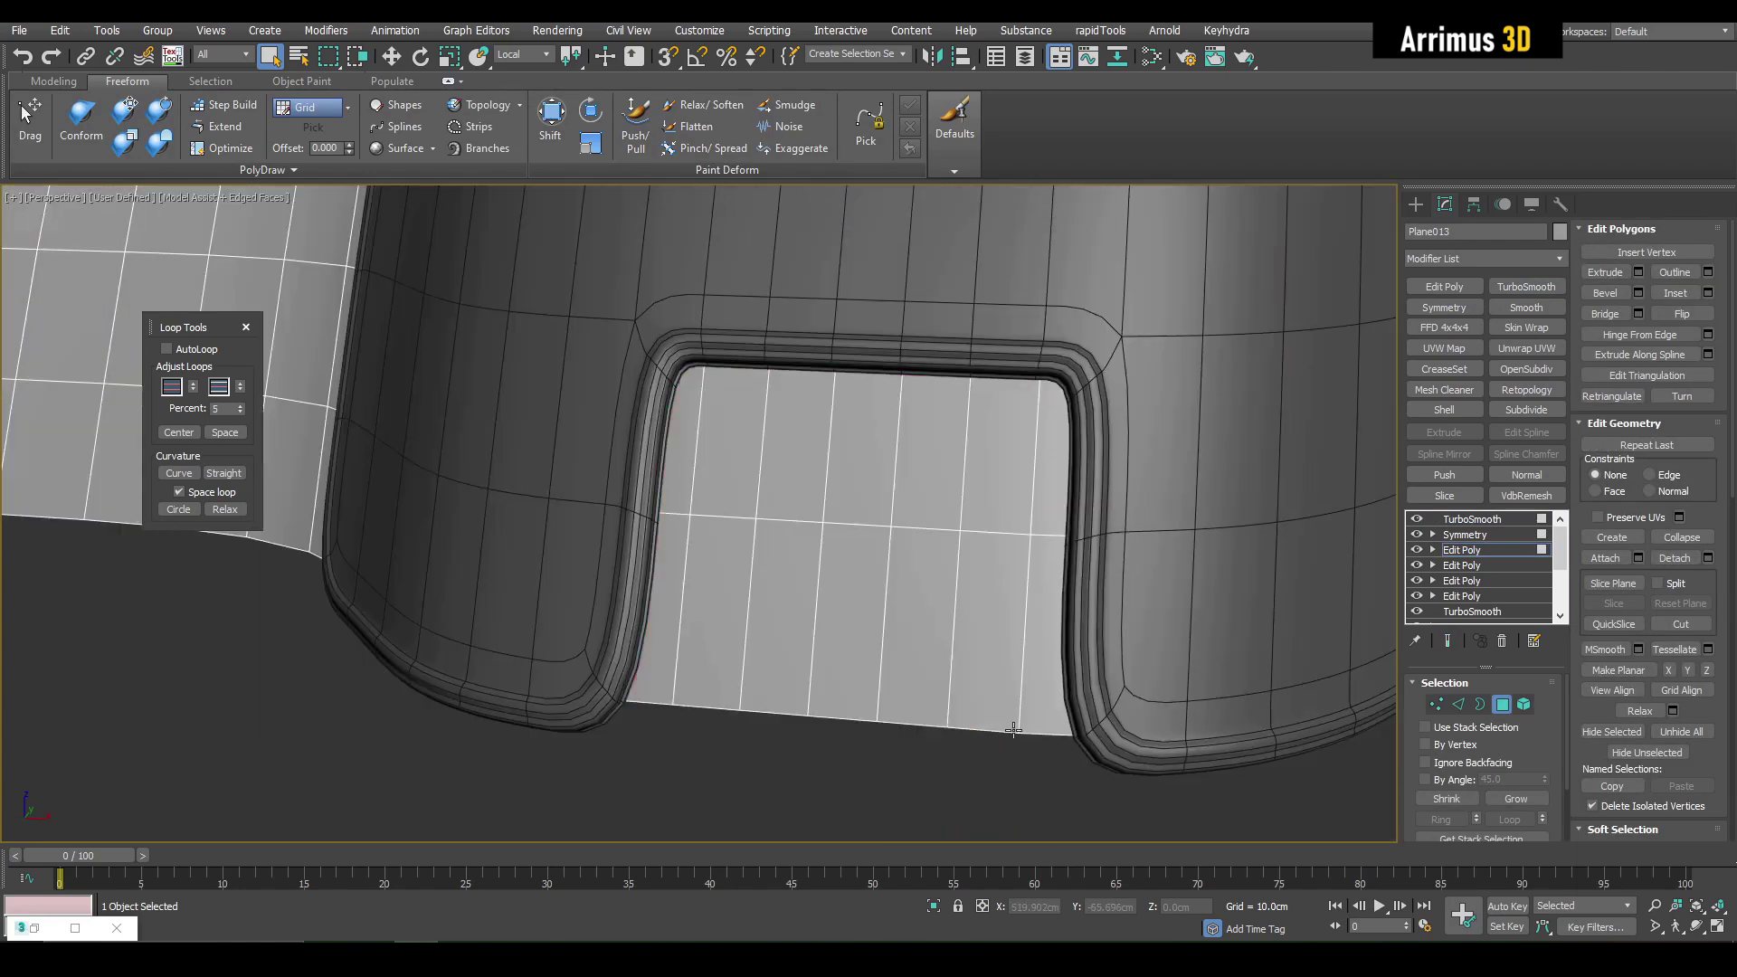
middle_click_drag(972, 688, 979, 679)
key("F3")
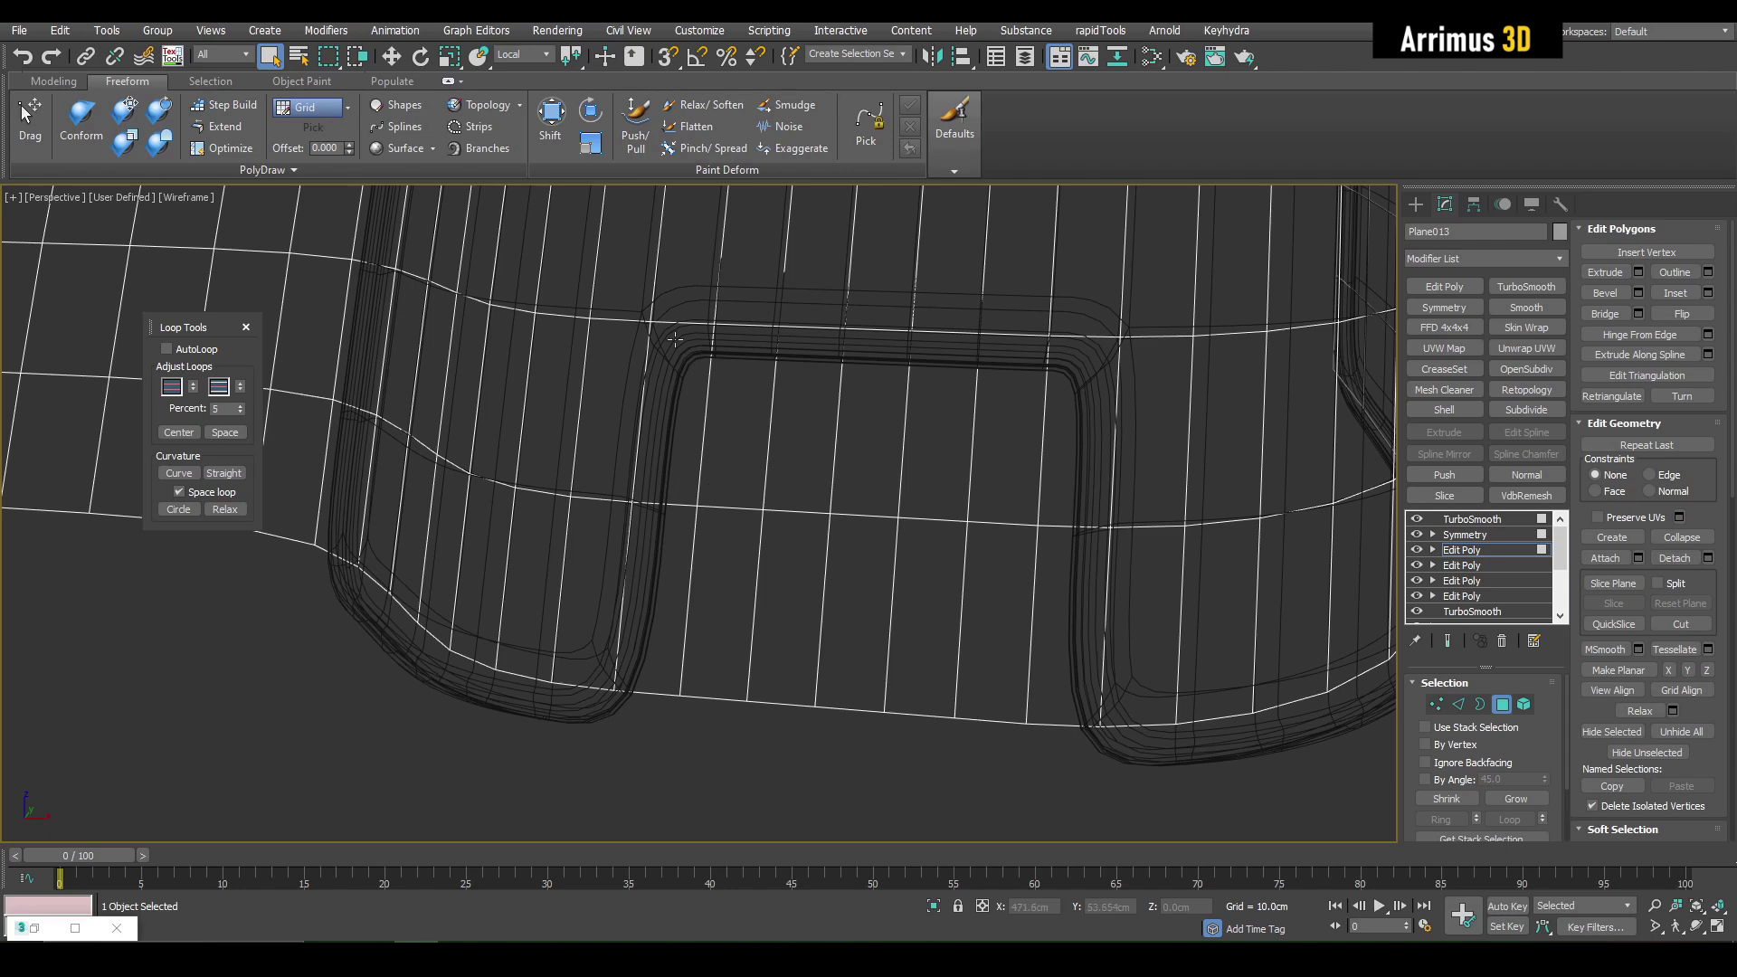
key("1")
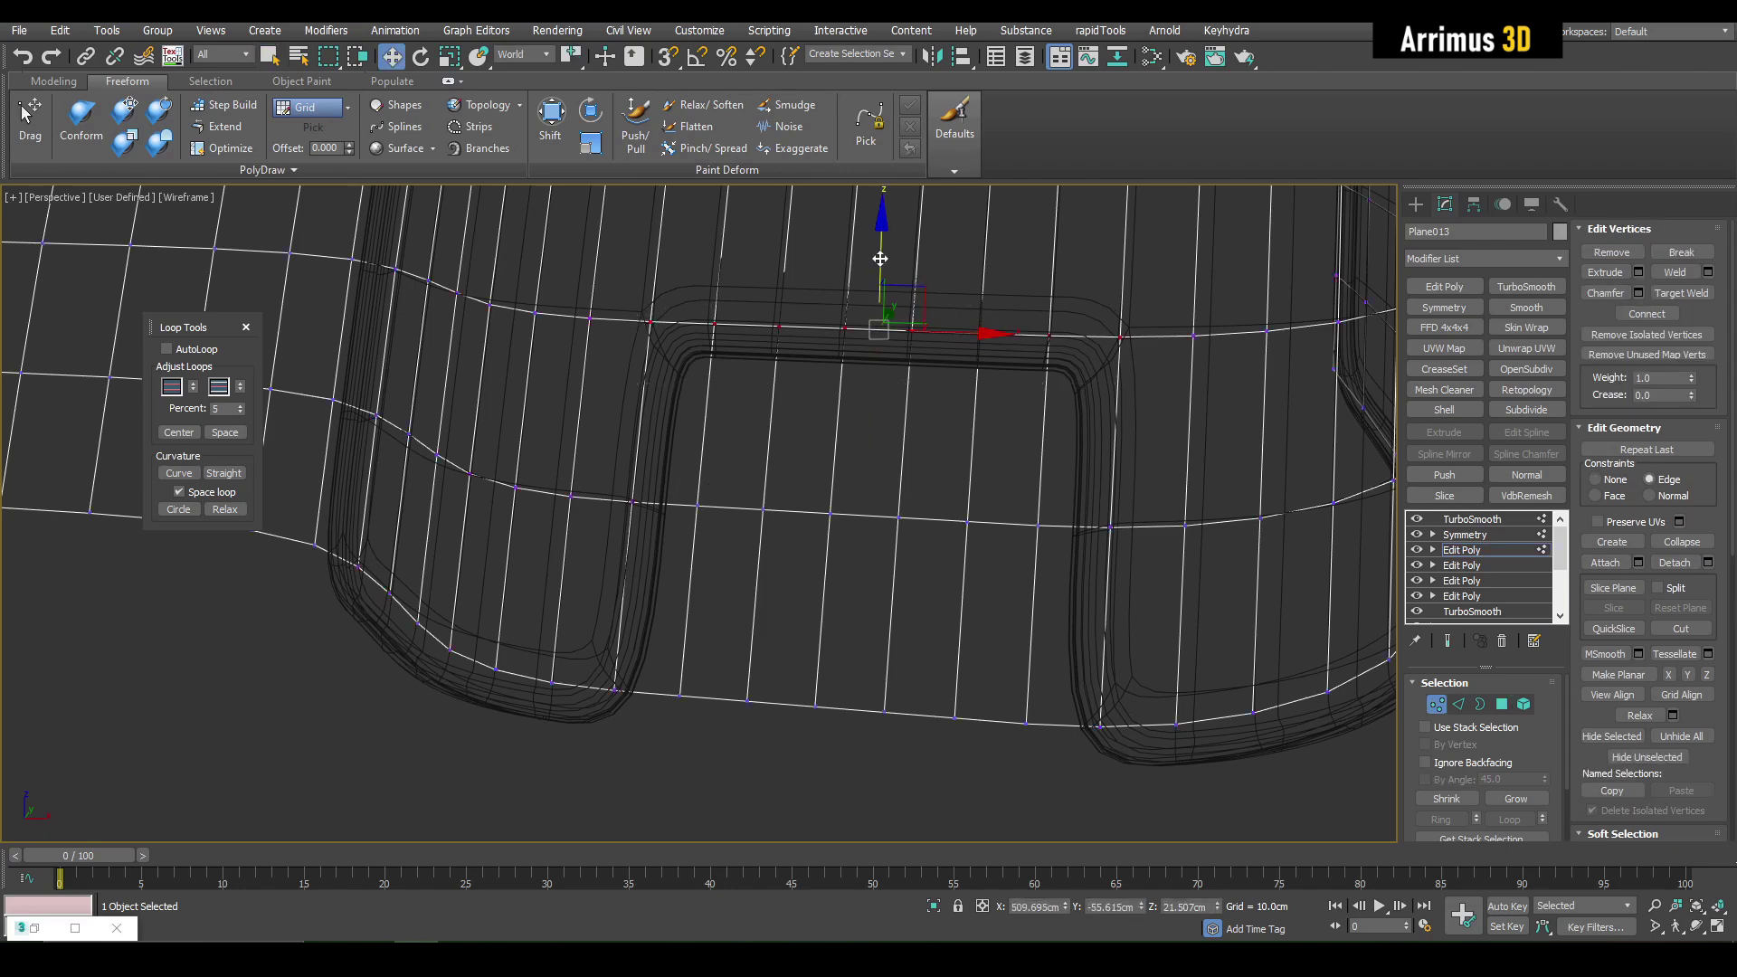
middle_click_drag(760, 425, 606, 375, "alt")
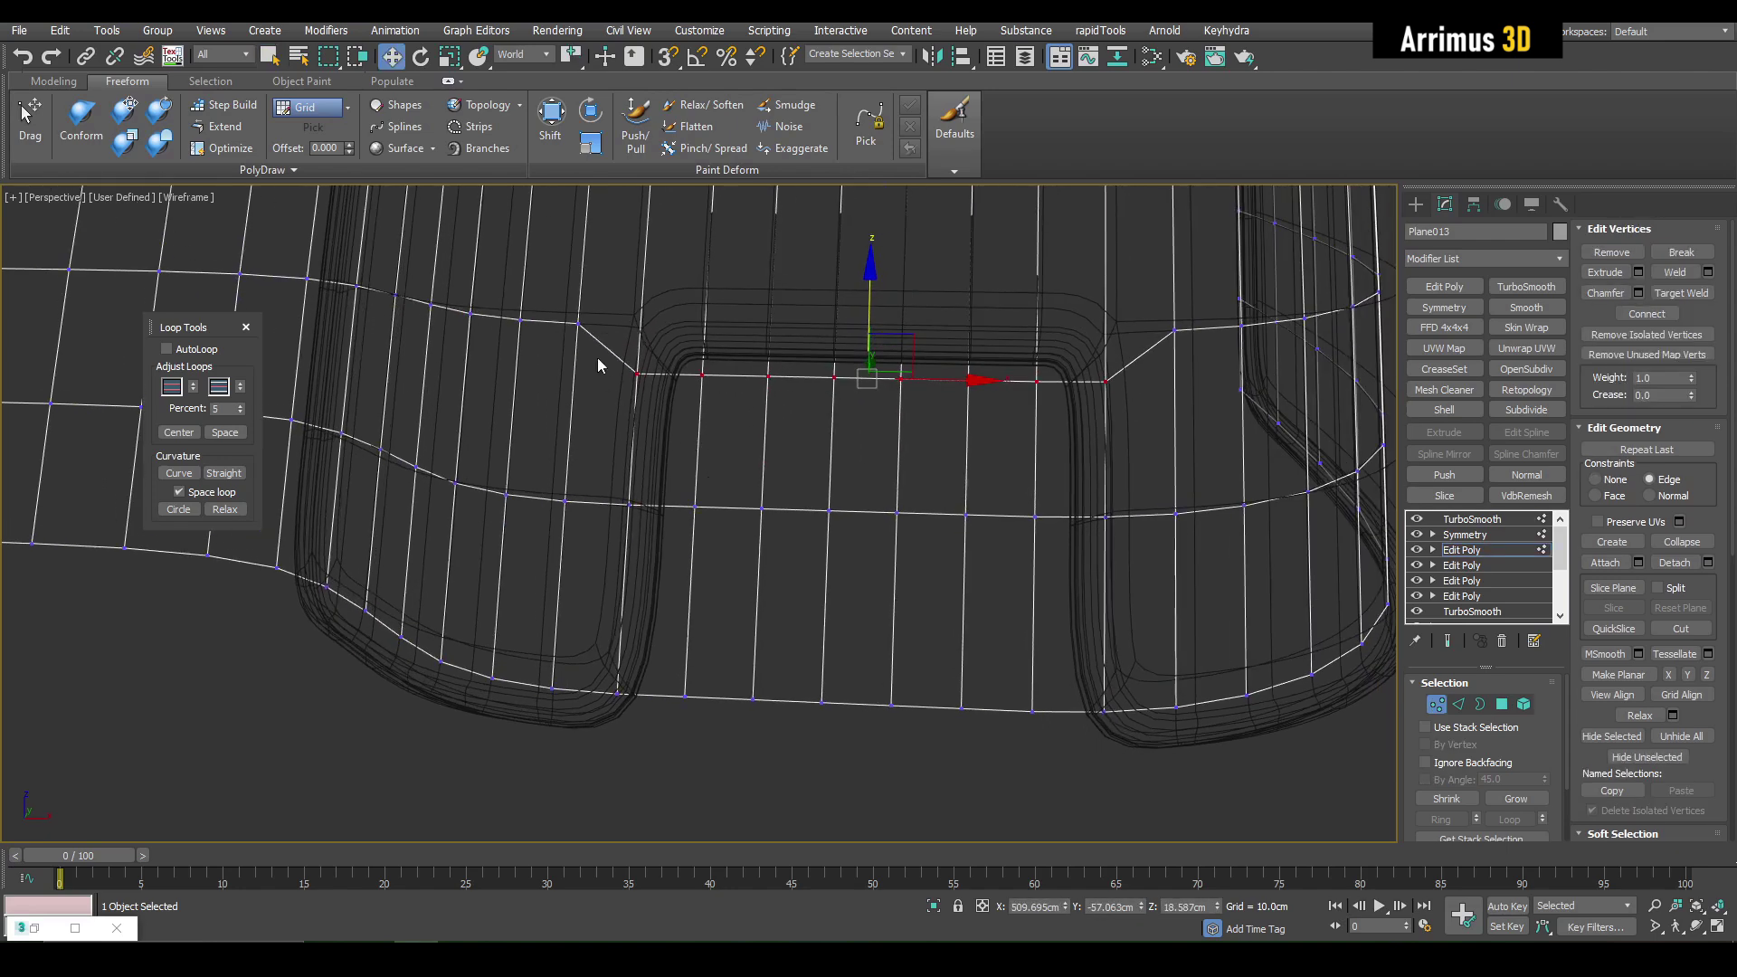
Step: Select the base shell polygons inside the notch and scale them to about 75% along X
key("4")
left_click_drag(684, 441, 711, 481)
key("ctrl+z")
key("q")
key("r")
left_click_drag(1039, 558, 956, 522)
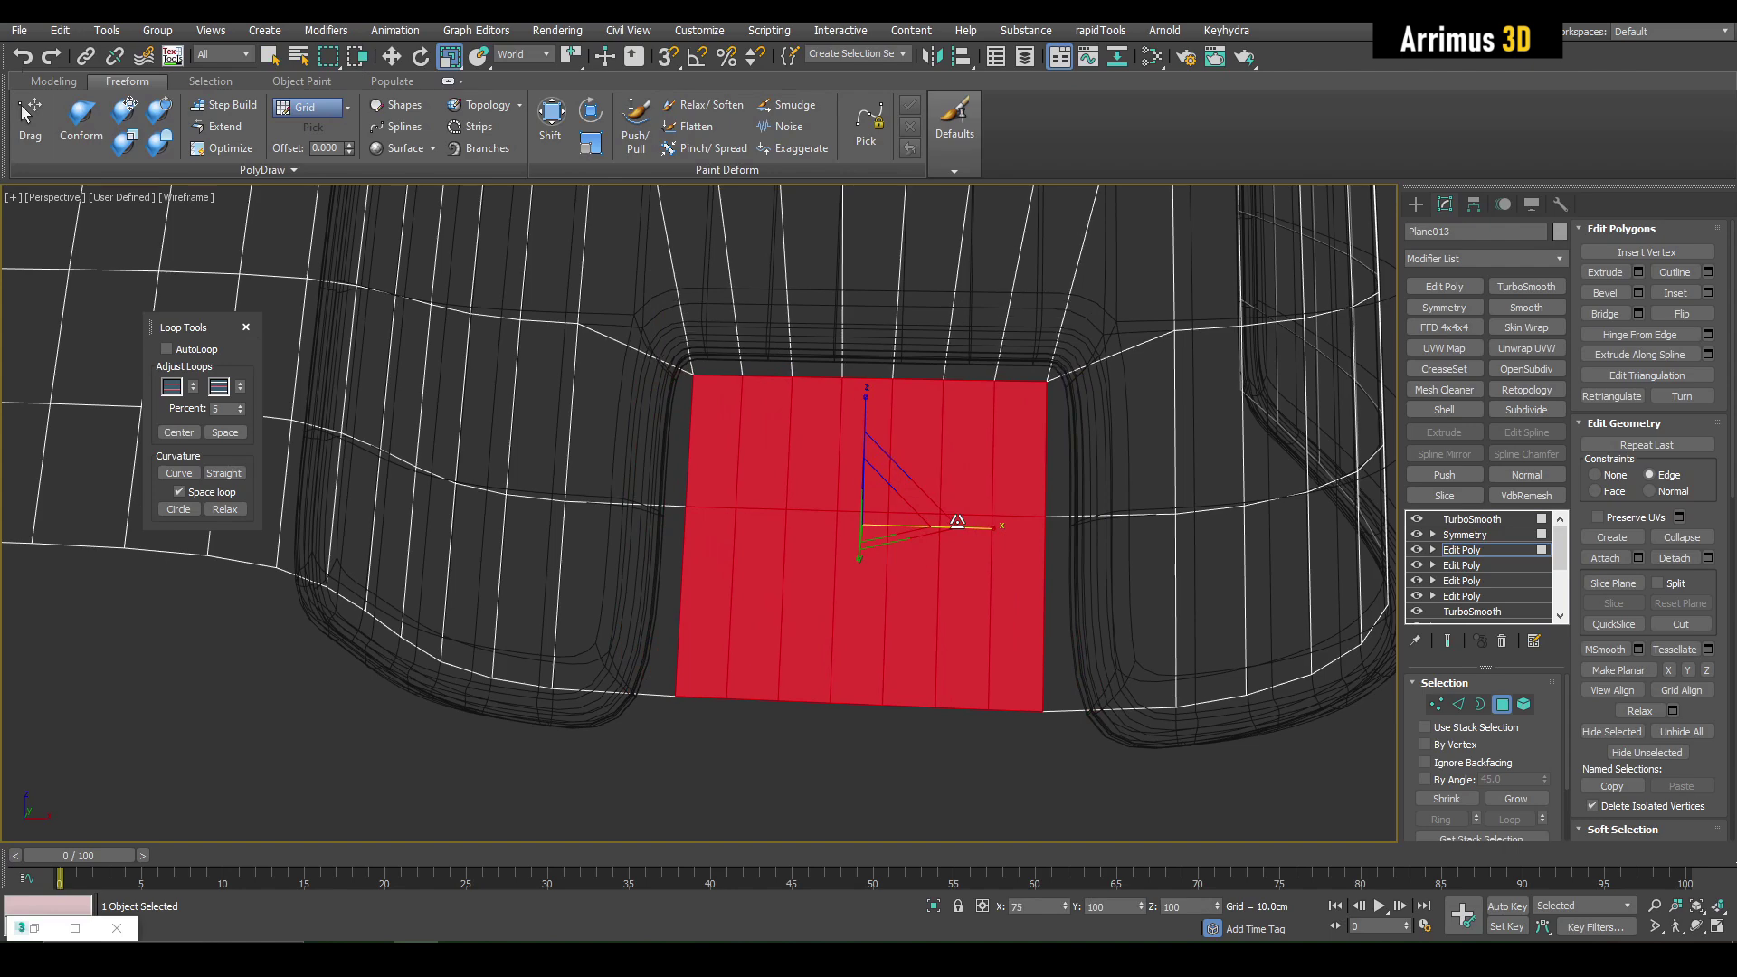
Step: Bevel the notch polygons inward and scale them down to form a tapered recess
mouse_move(957, 522)
middle_mouse_down()
mouse_move(934, 539)
mouse_move(717, 453)
middle_mouse_up()
key("F3")
key("ctrl+shift+b")
left_click_drag(717, 454, 787, 567)
key("r")
key("q")
Step: Detach a clone of the recess floor as a yellow object and thicken it with a 2.14 cm outer Shell with beveled edges
key("ctrl+d")
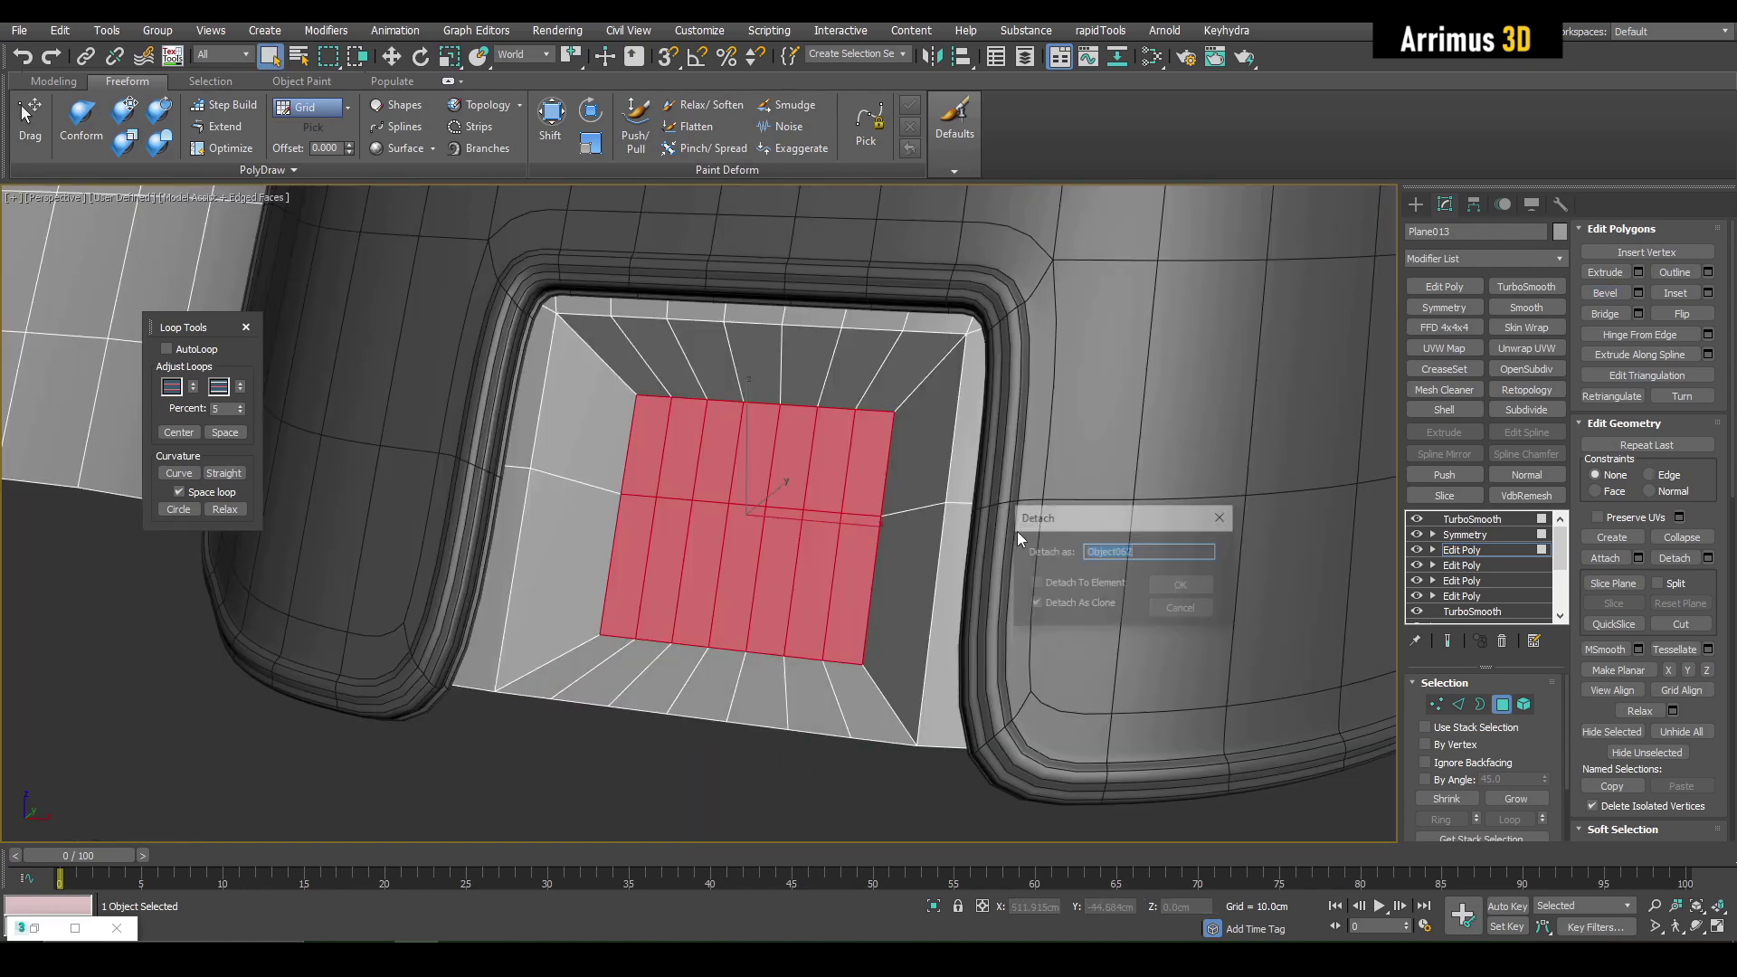
key("Return")
key("4")
left_click(850, 506)
left_click(1559, 231)
left_click(938, 524)
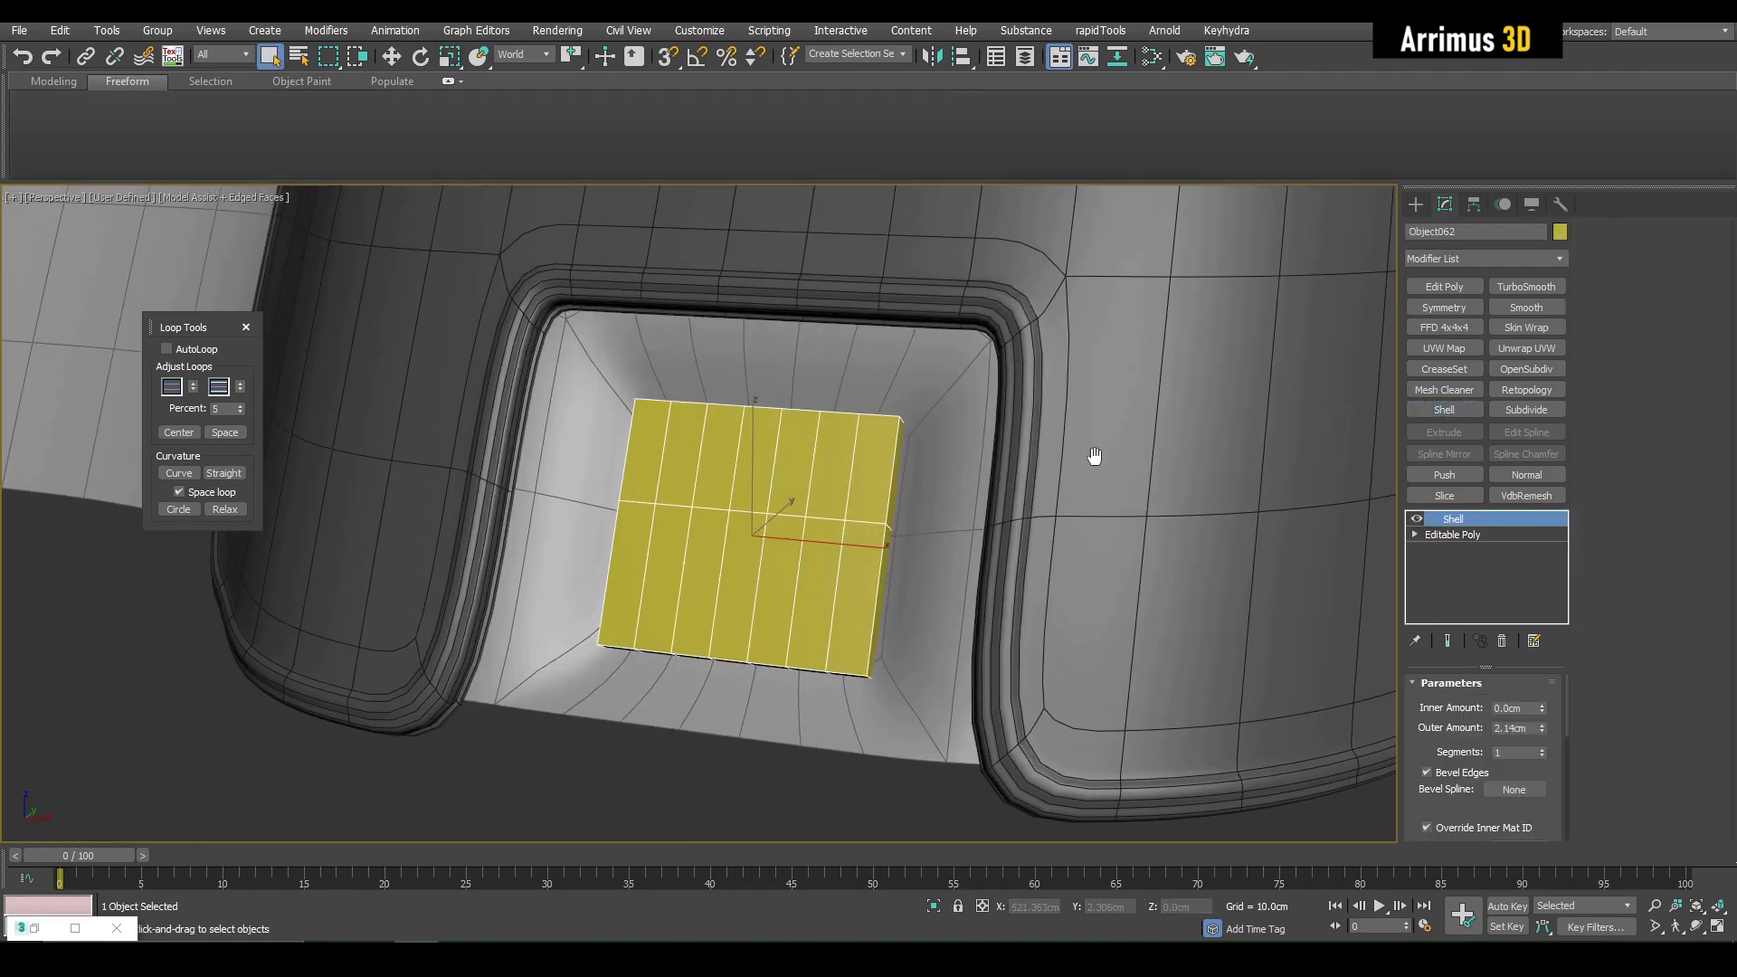
Step: Add a support edge loop around the recess walls and bevel the yellow block's outer face into a raised, tapered front
left_click(1461, 550)
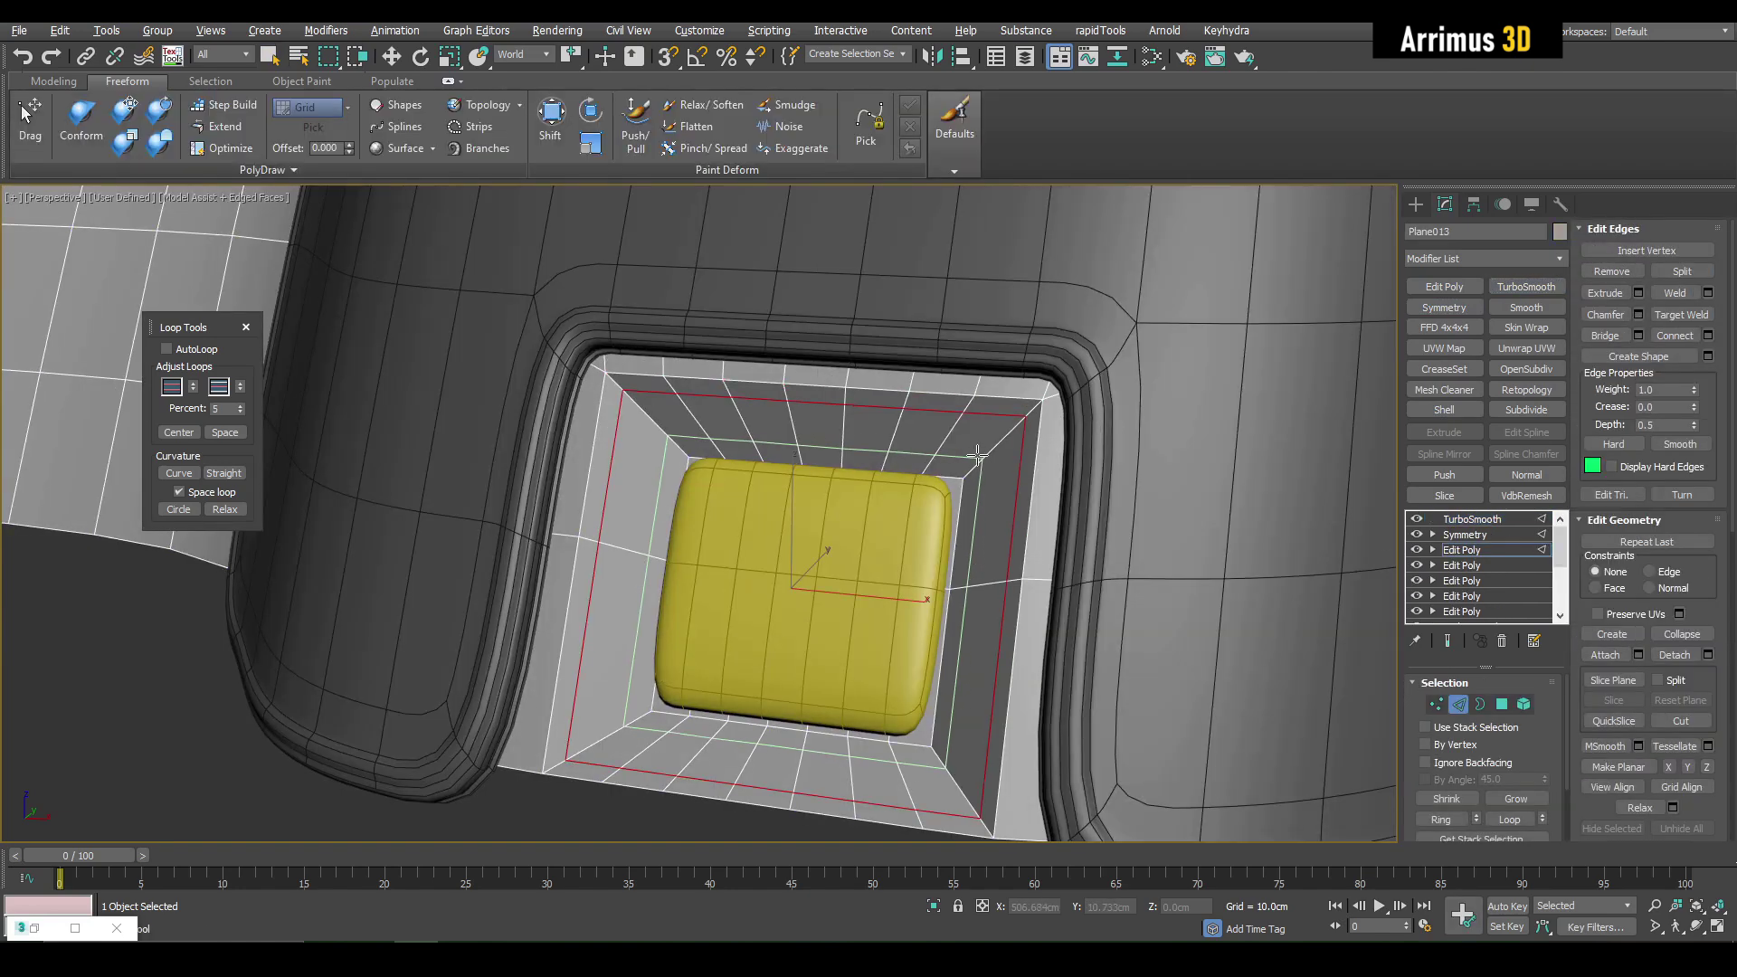
left_click(1453, 566)
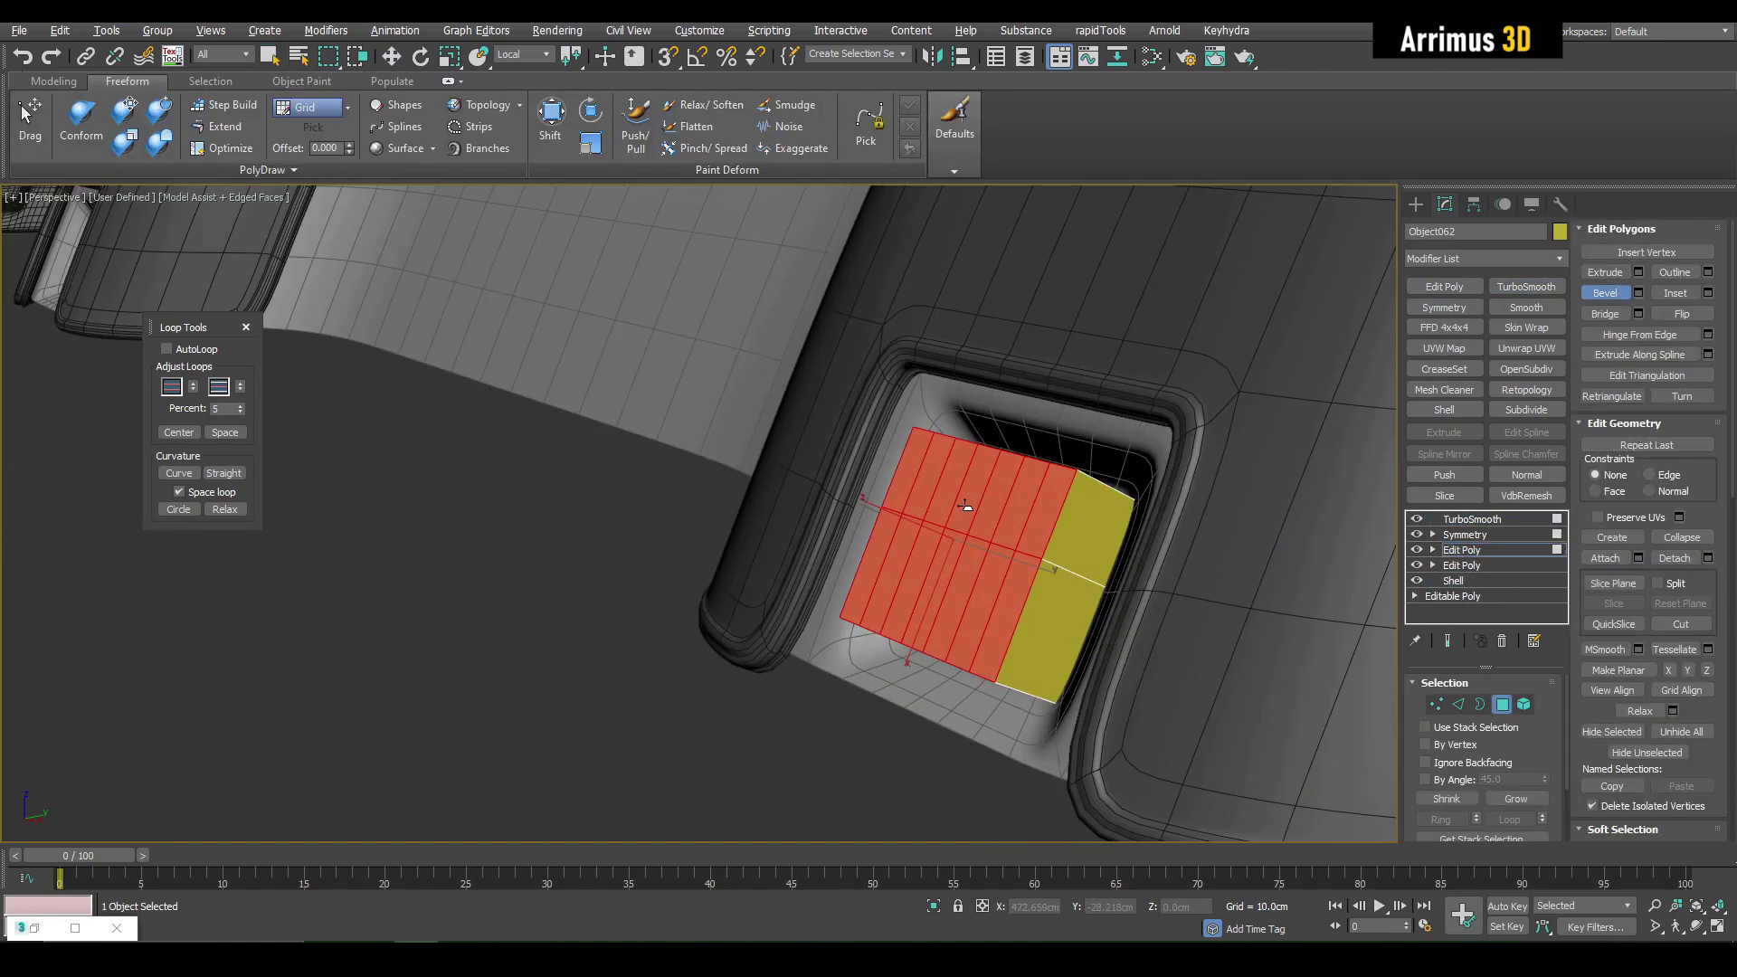
left_click_drag(995, 543, 930, 561)
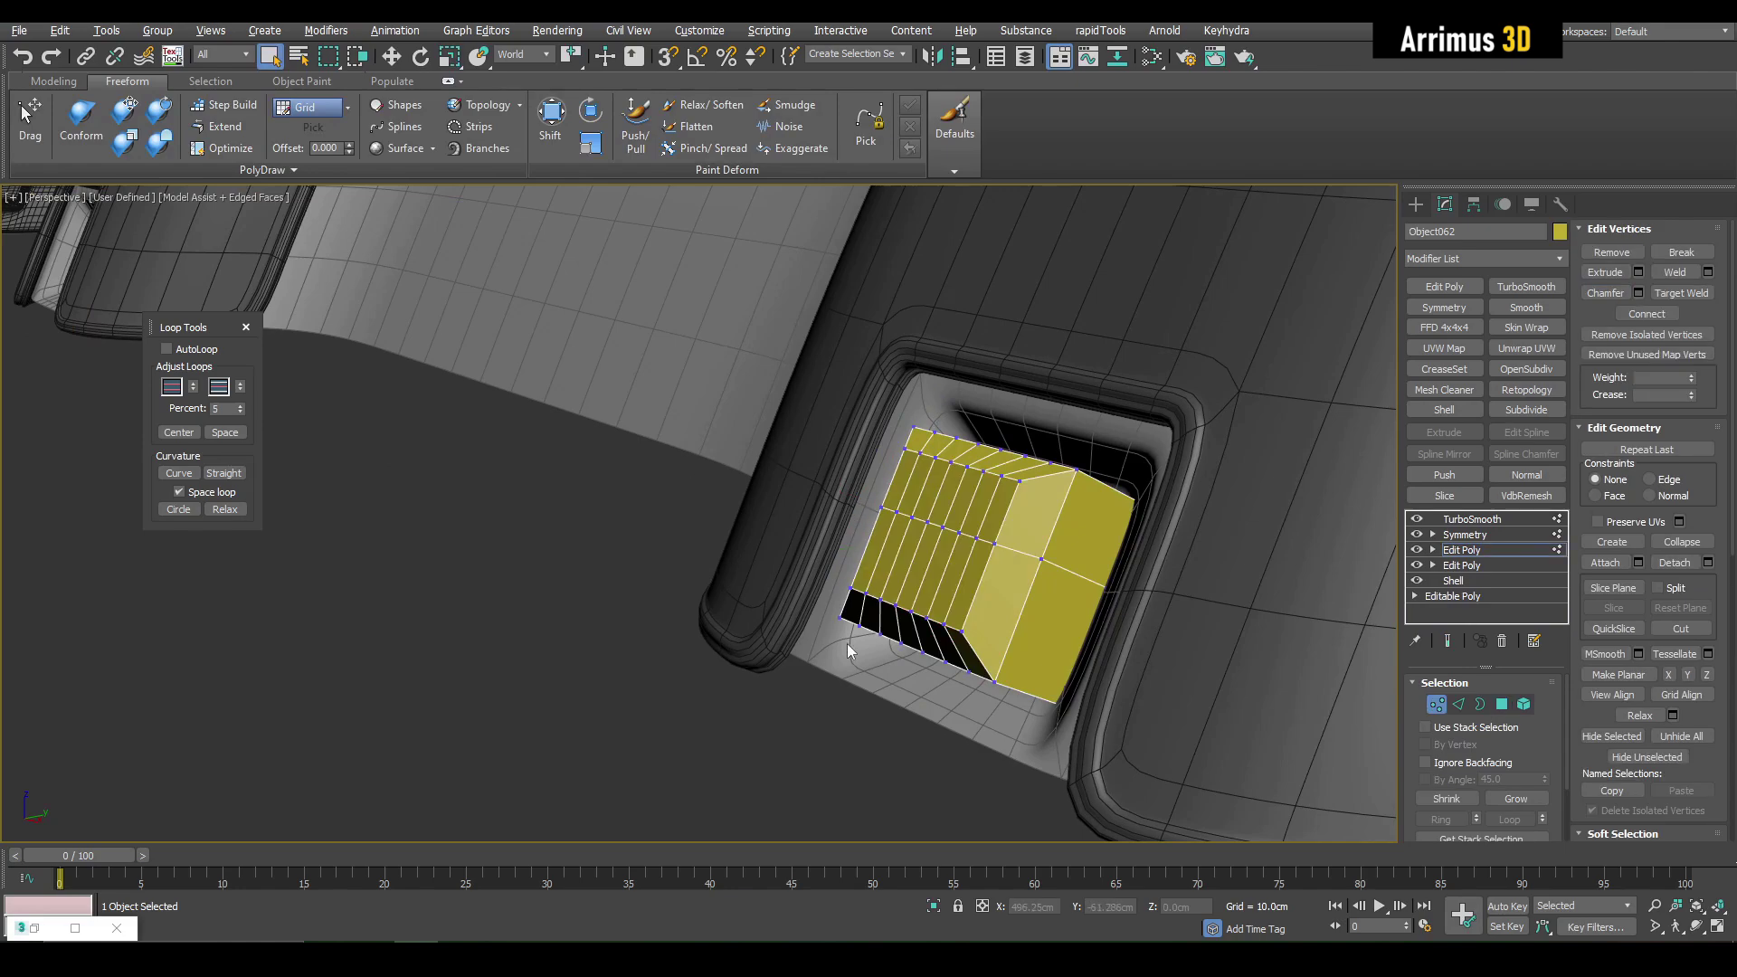
left_click(1640, 334)
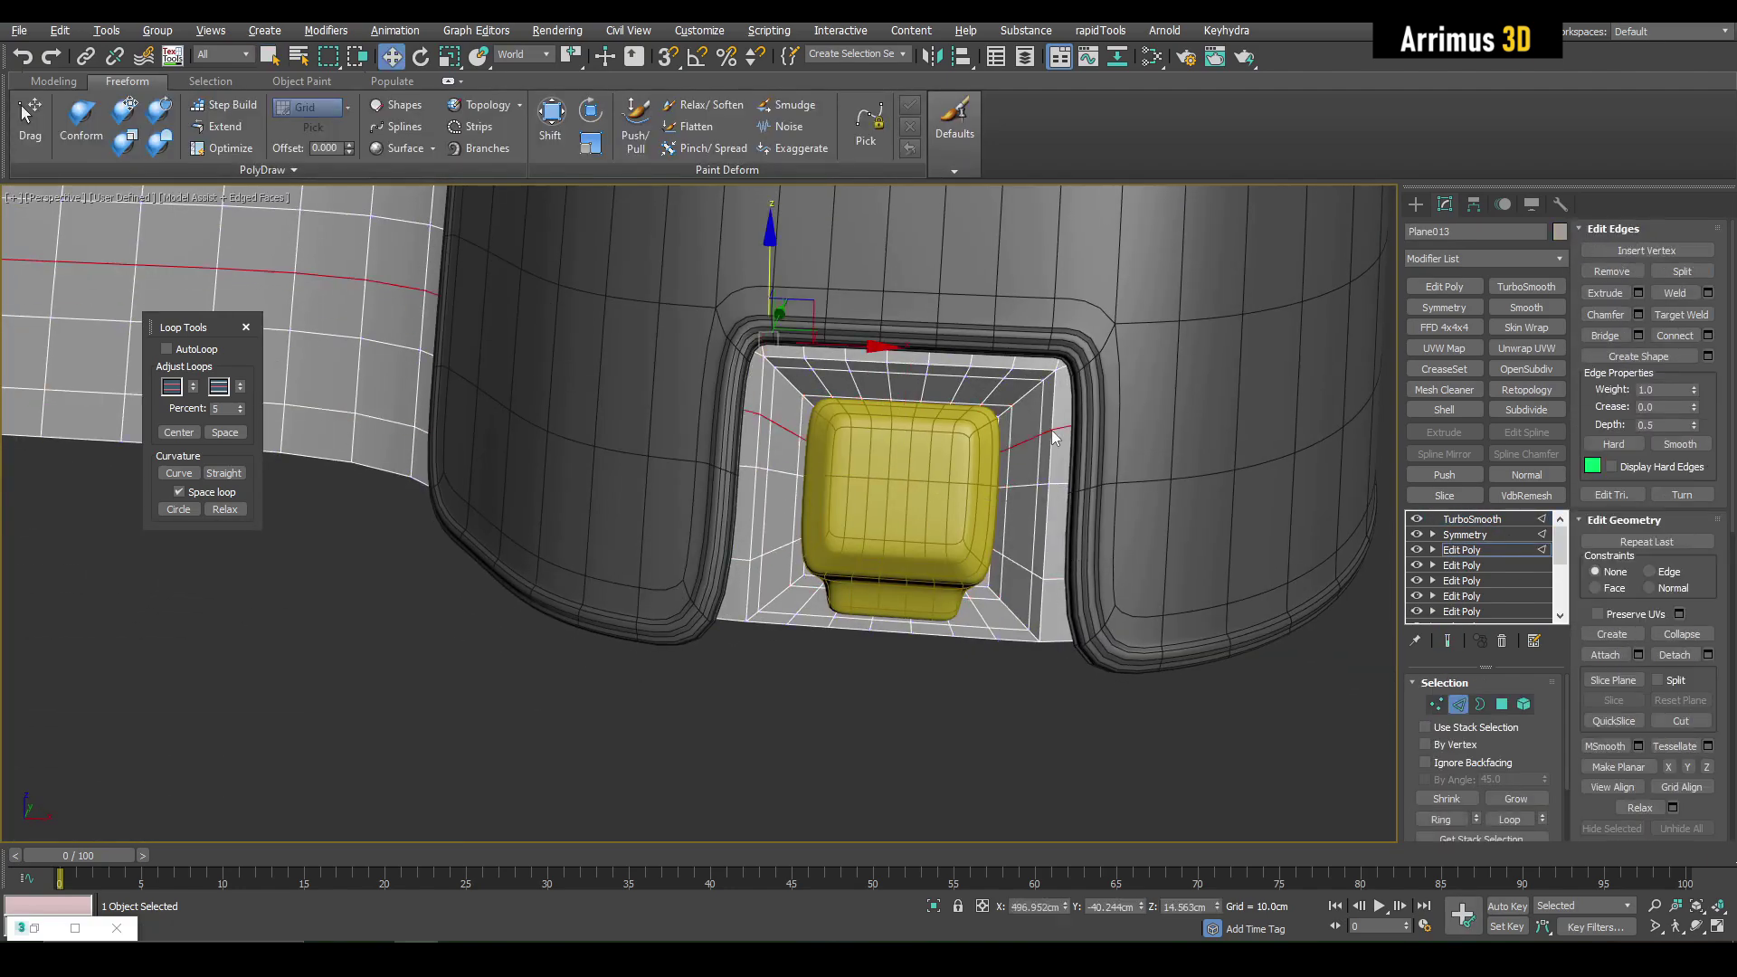
scroll(1054, 439, "up", 5)
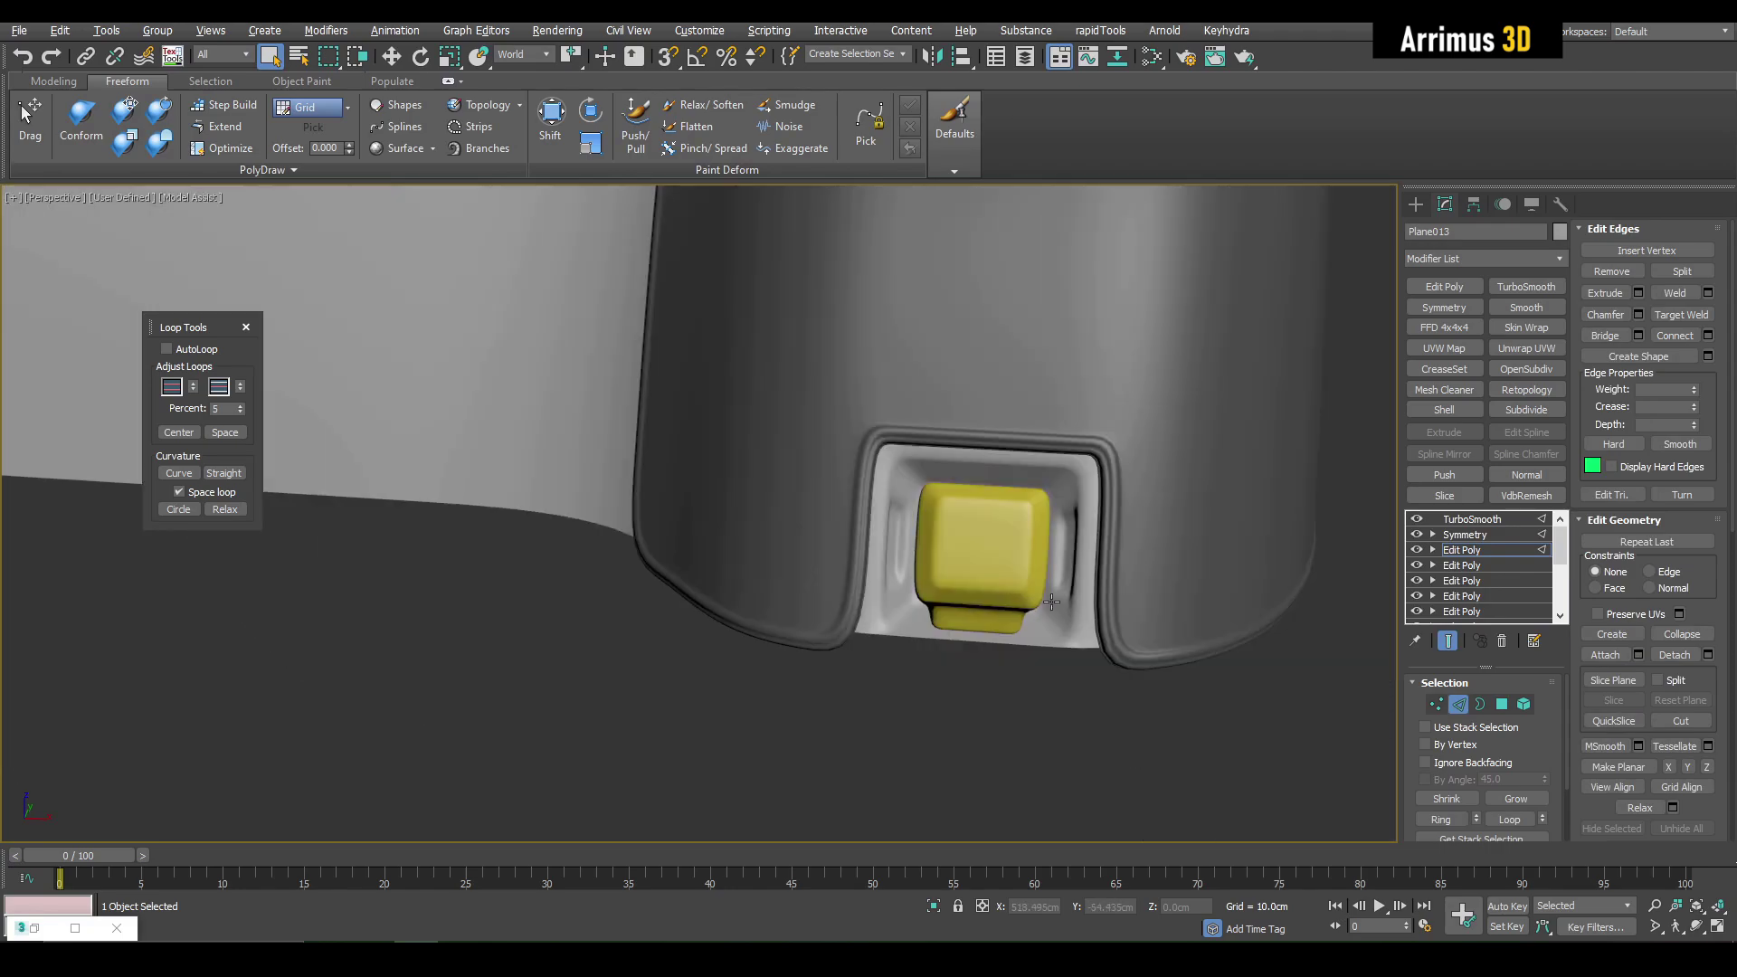
Step: Select the oblong group of polygons on the side panel's upper bulge and flatten it with Make Planar
scroll(1053, 586, "down", 2)
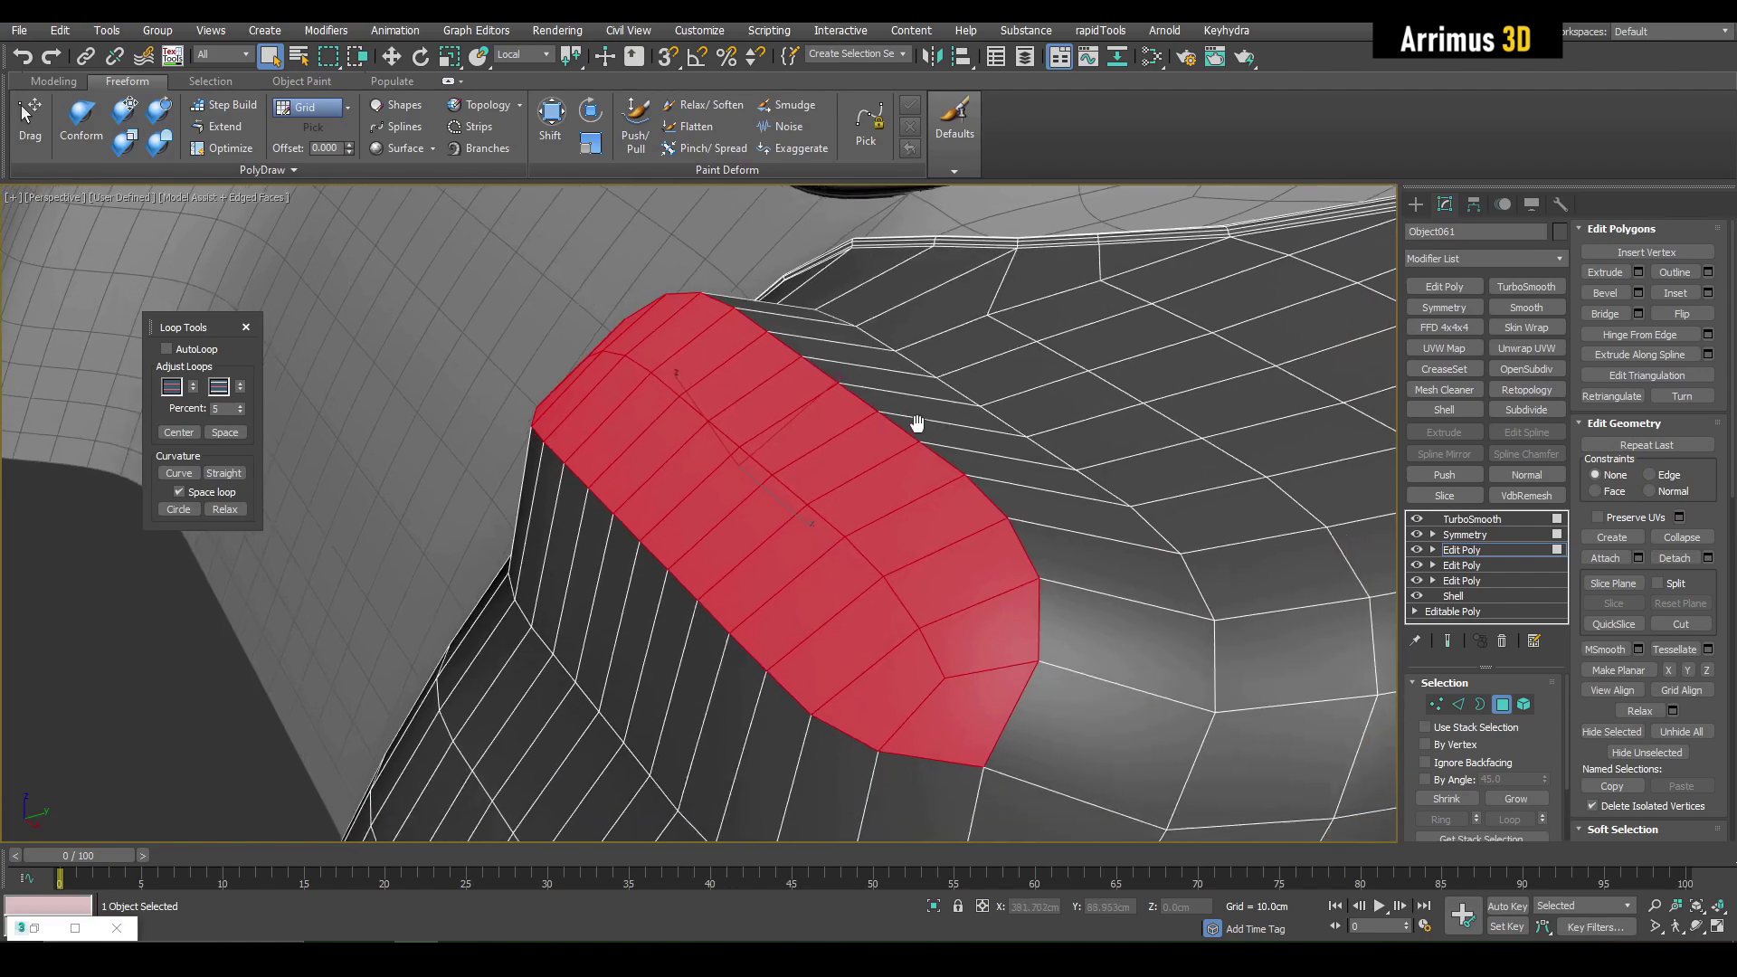
middle_click_drag(918, 424, 1666, 698, "alt")
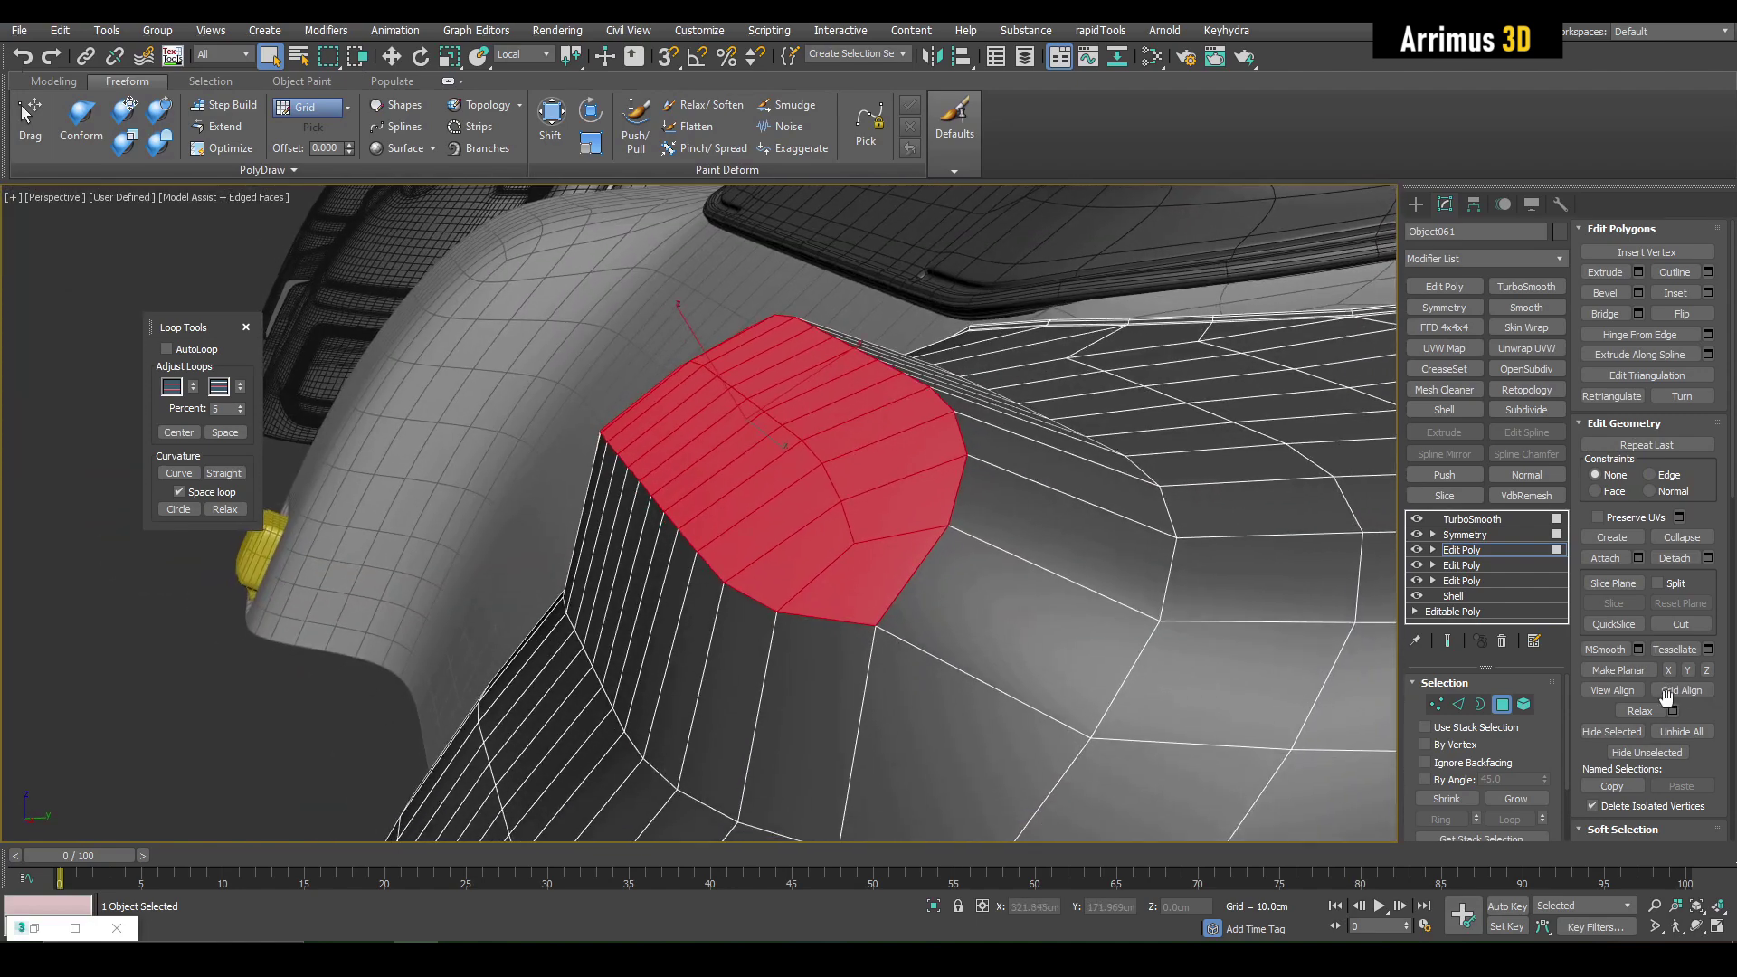
left_click(1618, 670)
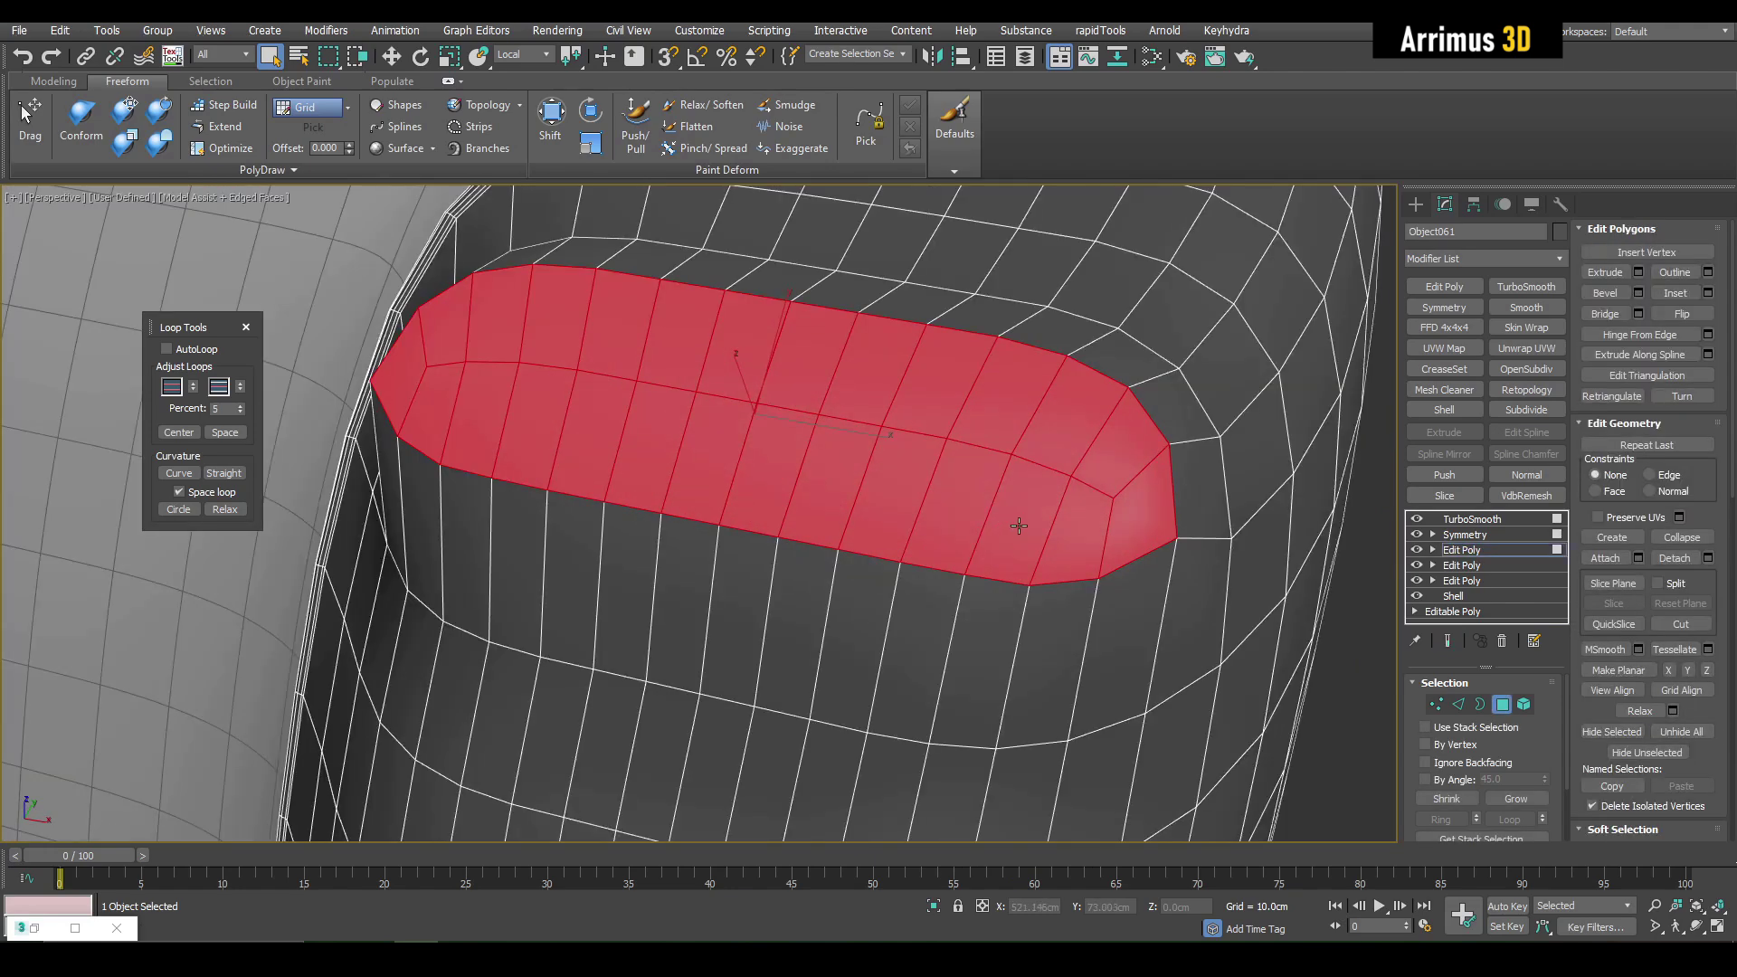
scroll(1113, 458, "up", 5)
scroll(1114, 466, "down", 5)
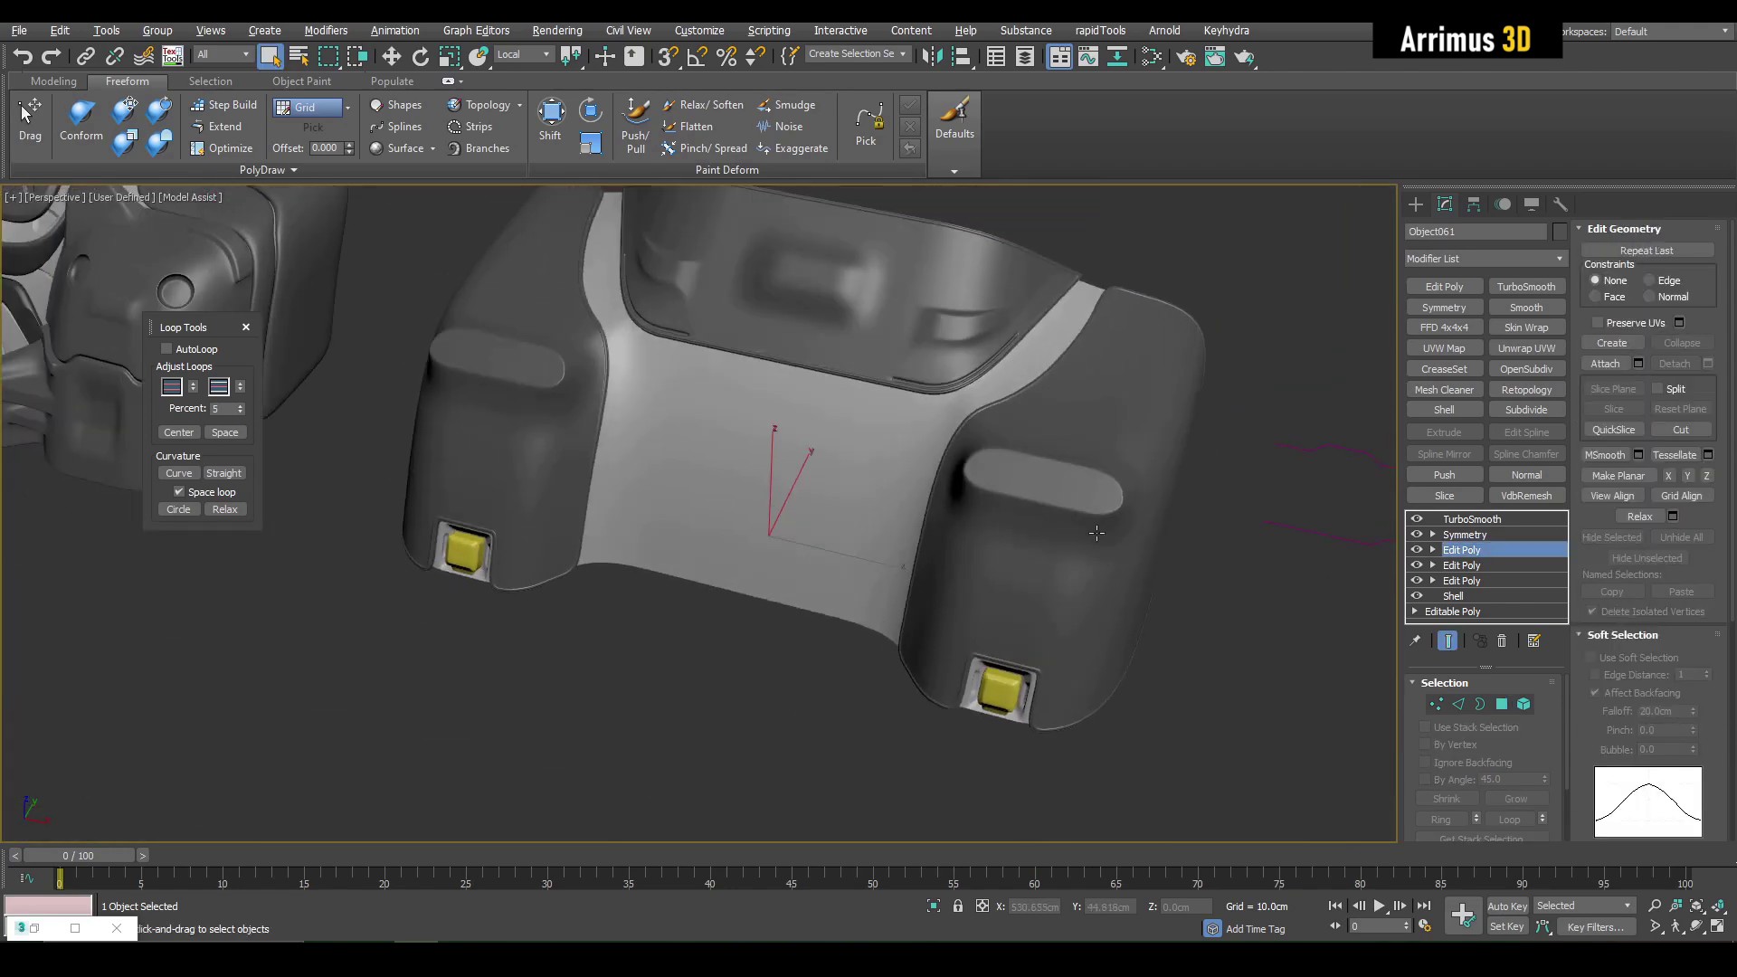
Step: Inspect the oblong pad's polygons up close and check the smoothed panel without edges
key("F4")
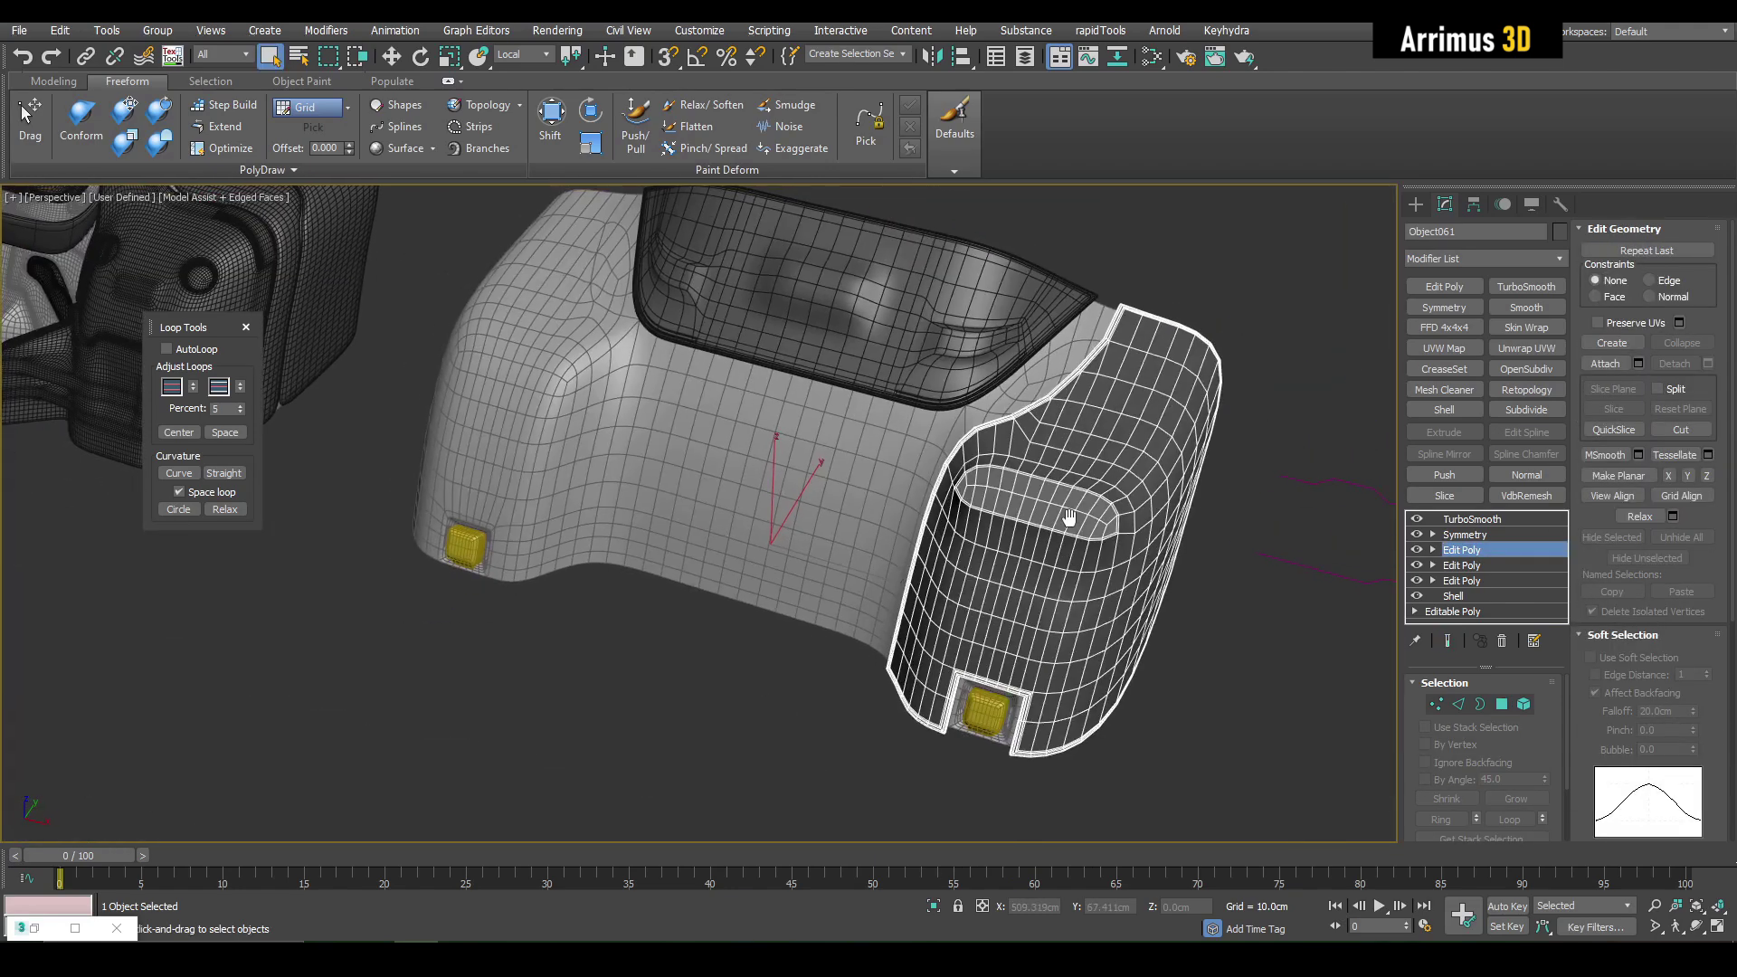
scroll(1087, 503, "up", 5)
key("4")
scroll(1097, 497, "up", 5)
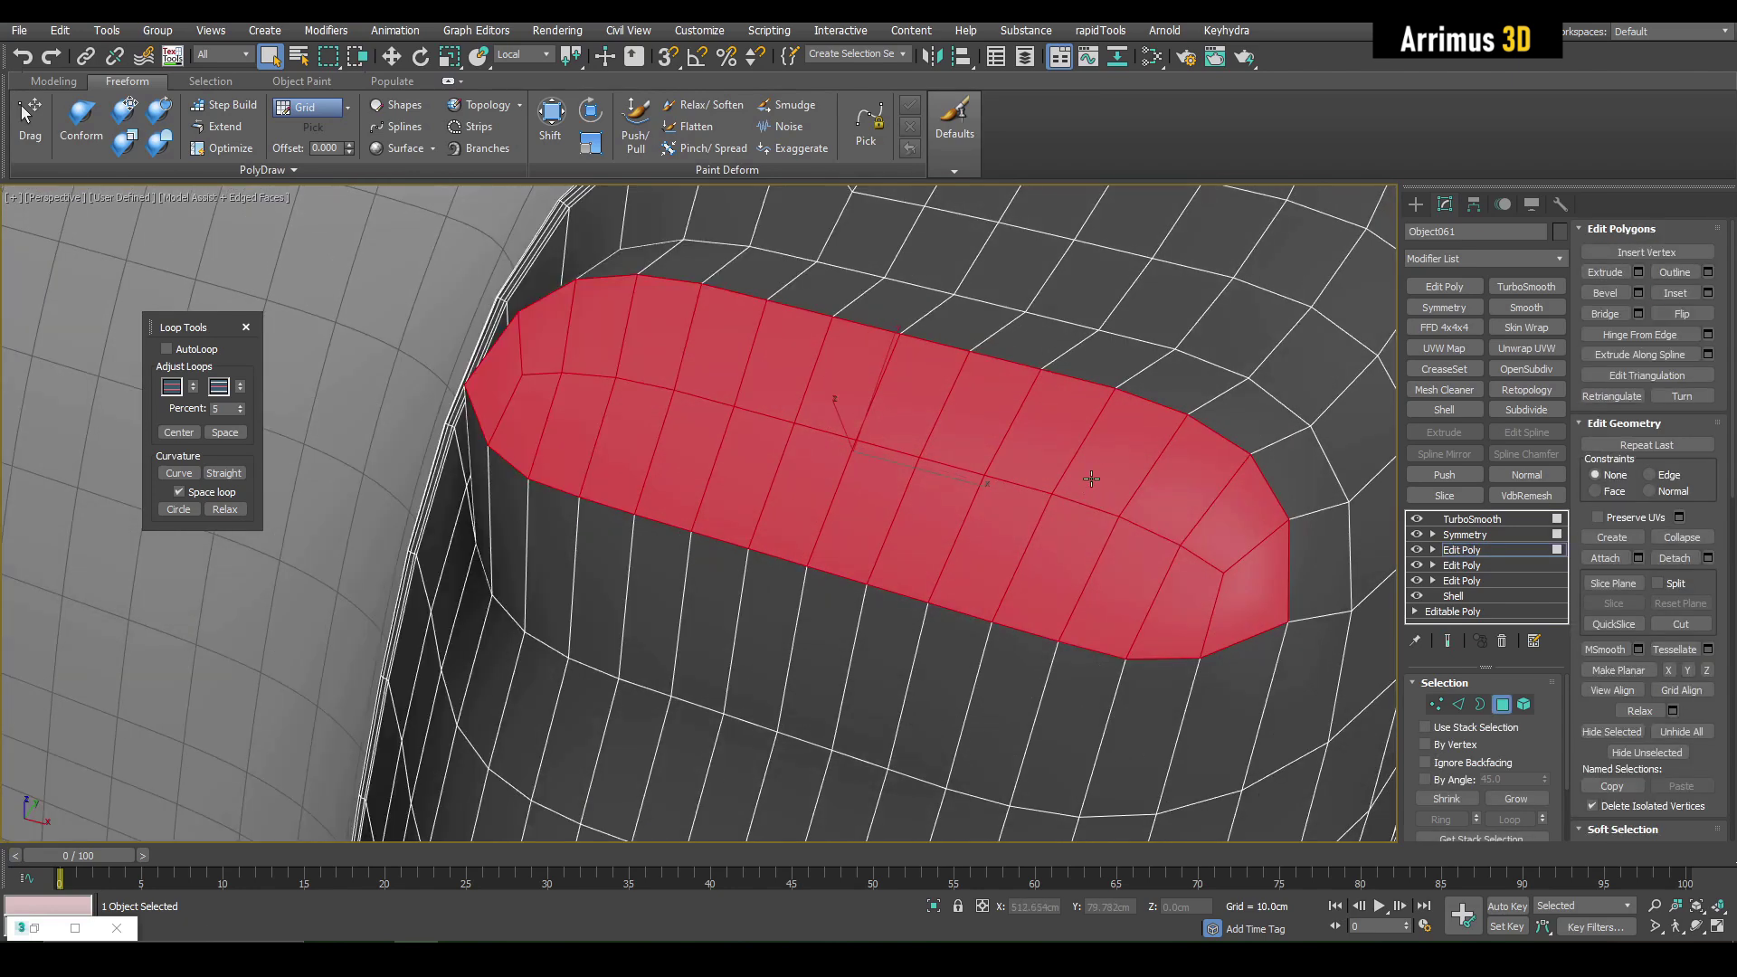
key("ctrl+e")
key("F4")
key("4")
scroll(1082, 487, "down", 6)
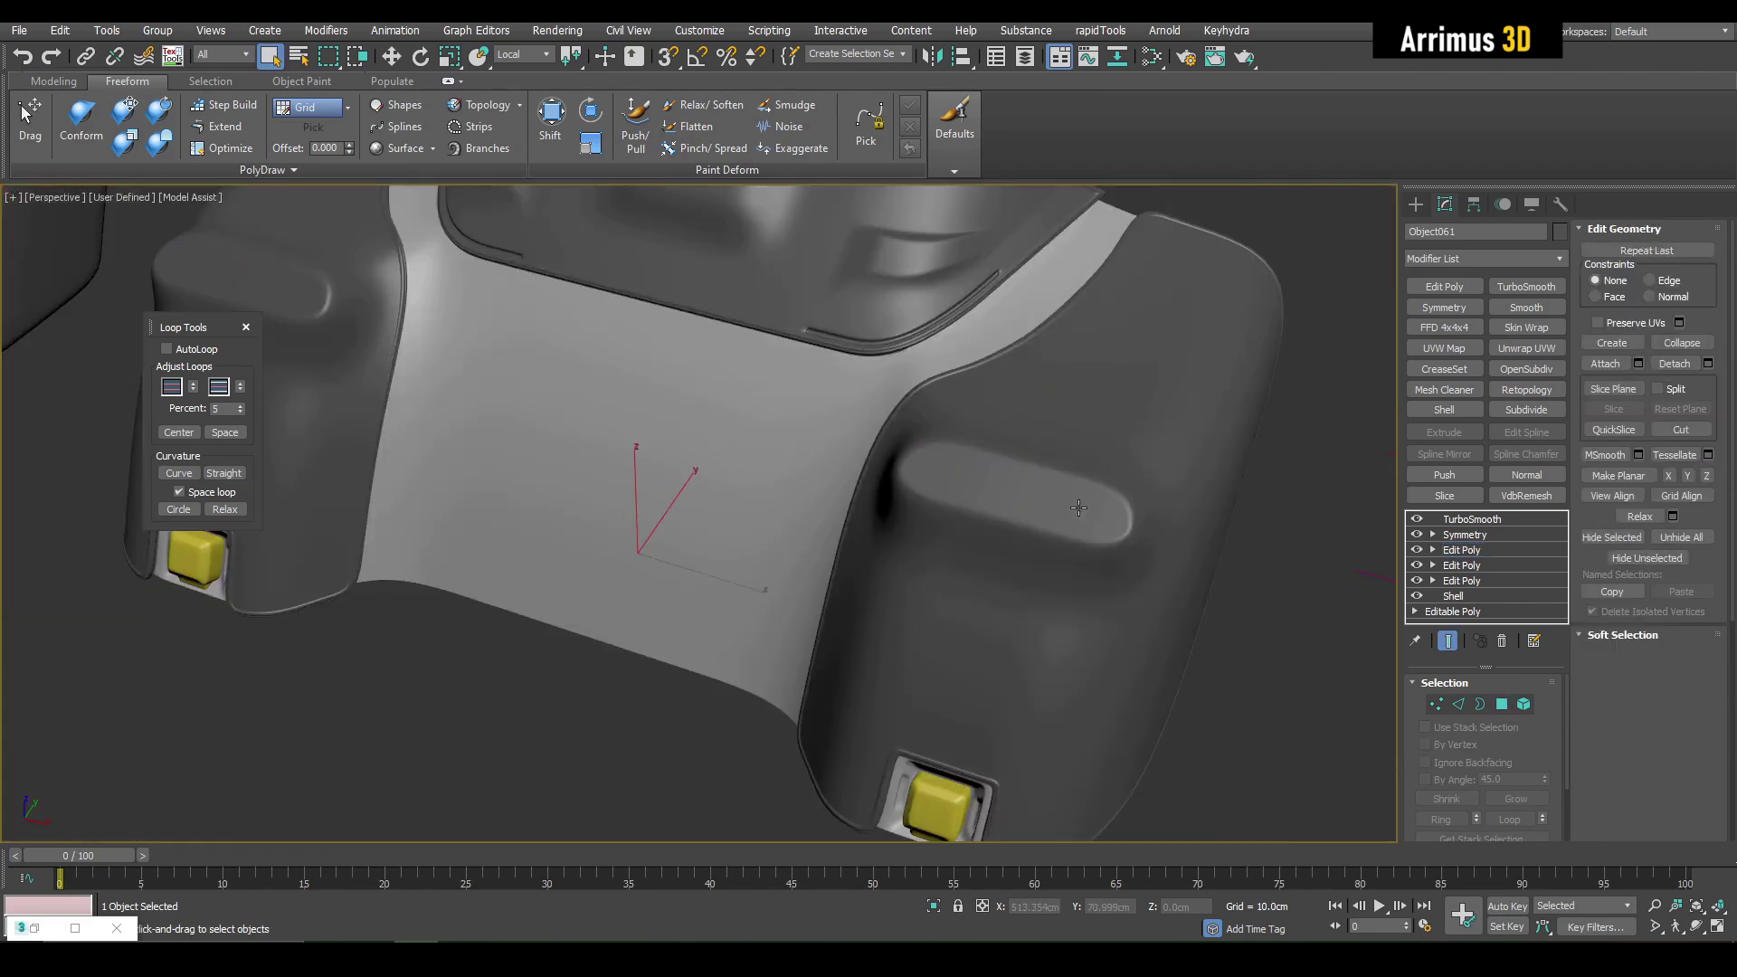
Step: Scale the oblong pad's polygons on the side panel and check the smoothed result without edges
middle_click_drag(1086, 481, 1143, 517, "alt")
key("F4")
key("4")
scroll(1068, 497, "up", 5)
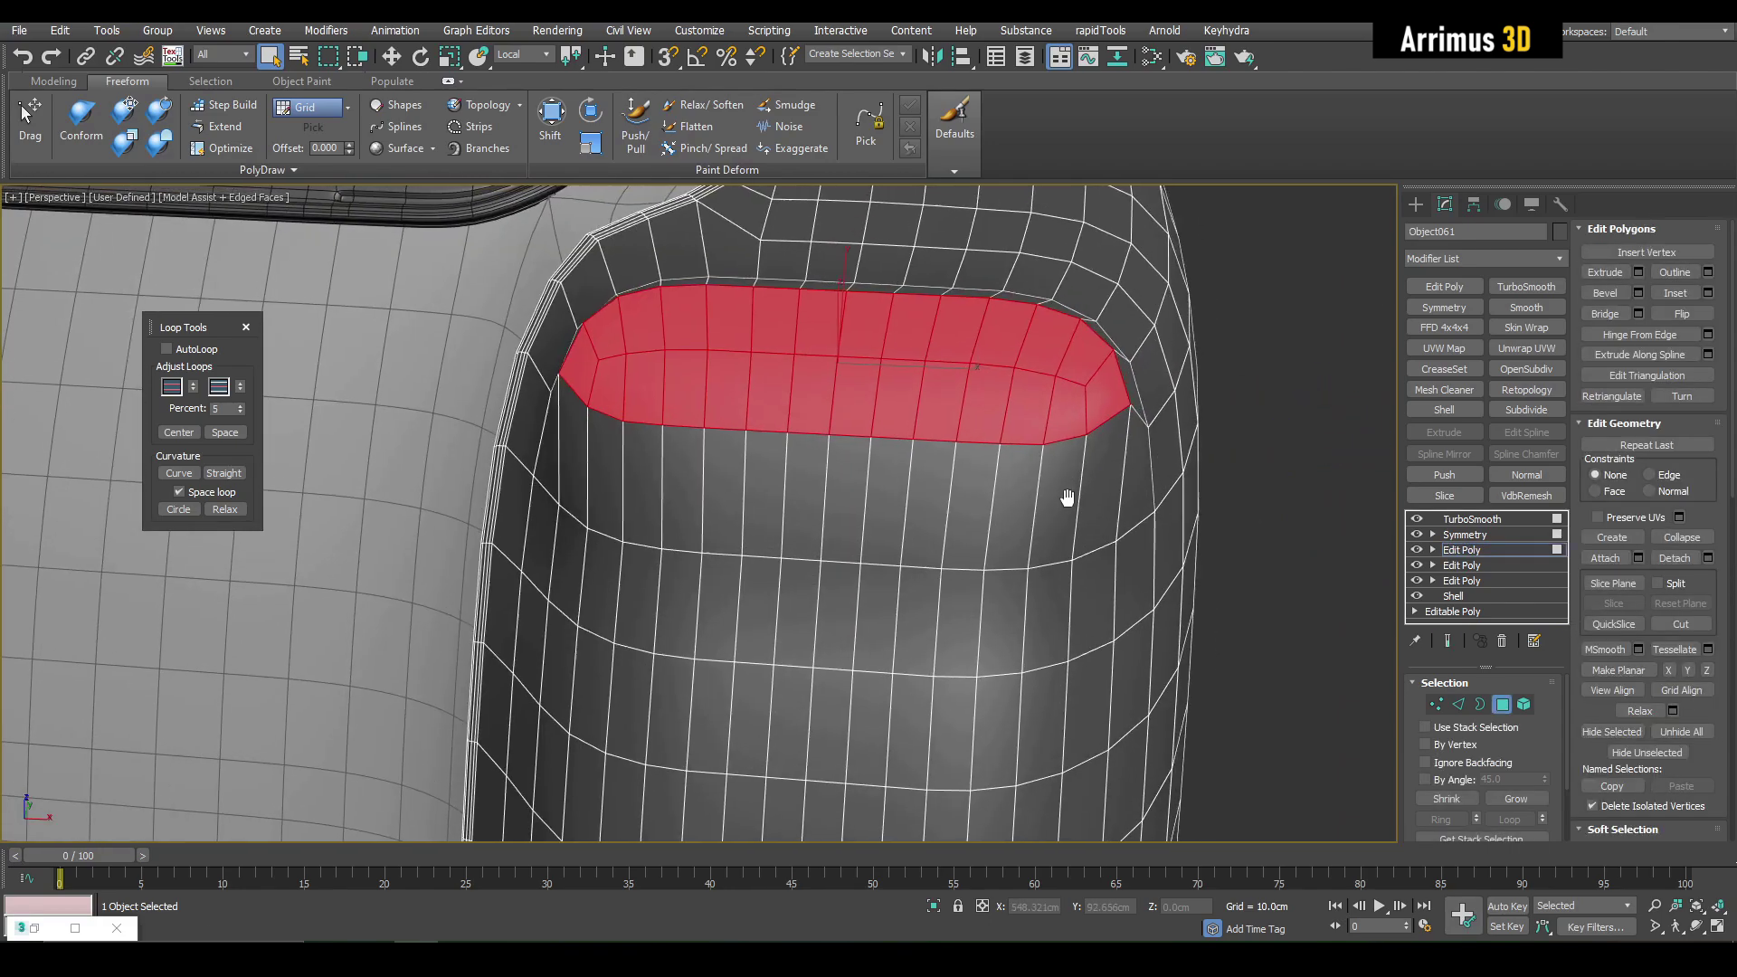
key("r")
left_click_drag(868, 373, 868, 388)
key("F4")
key("ctrl+e")
key("4")
scroll(946, 442, "down", 5)
middle_click_drag(947, 442, 936, 462, "alt")
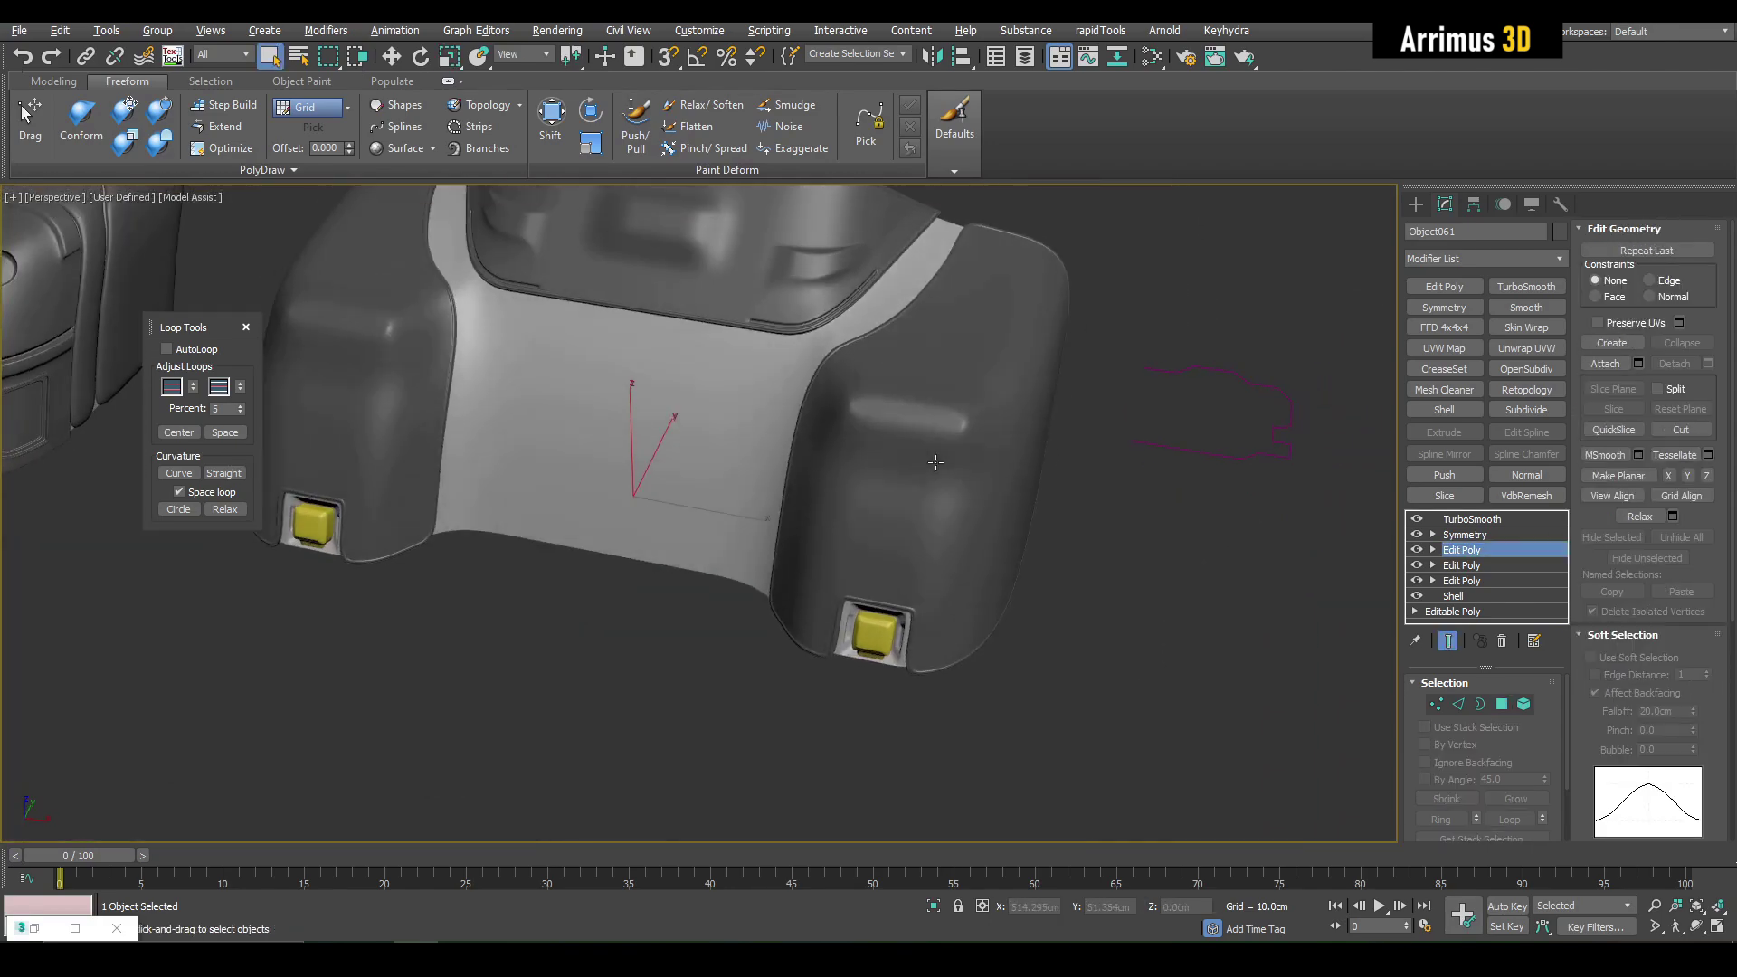
Step: Inset the oblong pad's polygons, scale them, and check the smoothed shape without edges
key("F4")
key("4")
scroll(922, 425, "up", 5)
key("shift+i")
left_click_drag(911, 407, 833, 395)
key("r")
scroll(896, 416, "down", 5)
key("F4")
key("4")
mouse_move(932, 432)
middle_mouse_down("alt")
mouse_move(907, 442)
mouse_move(1028, 533)
mouse_move(1080, 502)
middle_mouse_up("alt")
Step: With 3D snapping set to Face, draw a line down the gap beside the side panel and across the base shell to its middle
key("F4")
left_click(1472, 518)
scroll(853, 392, "up", 3)
left_click(1447, 326)
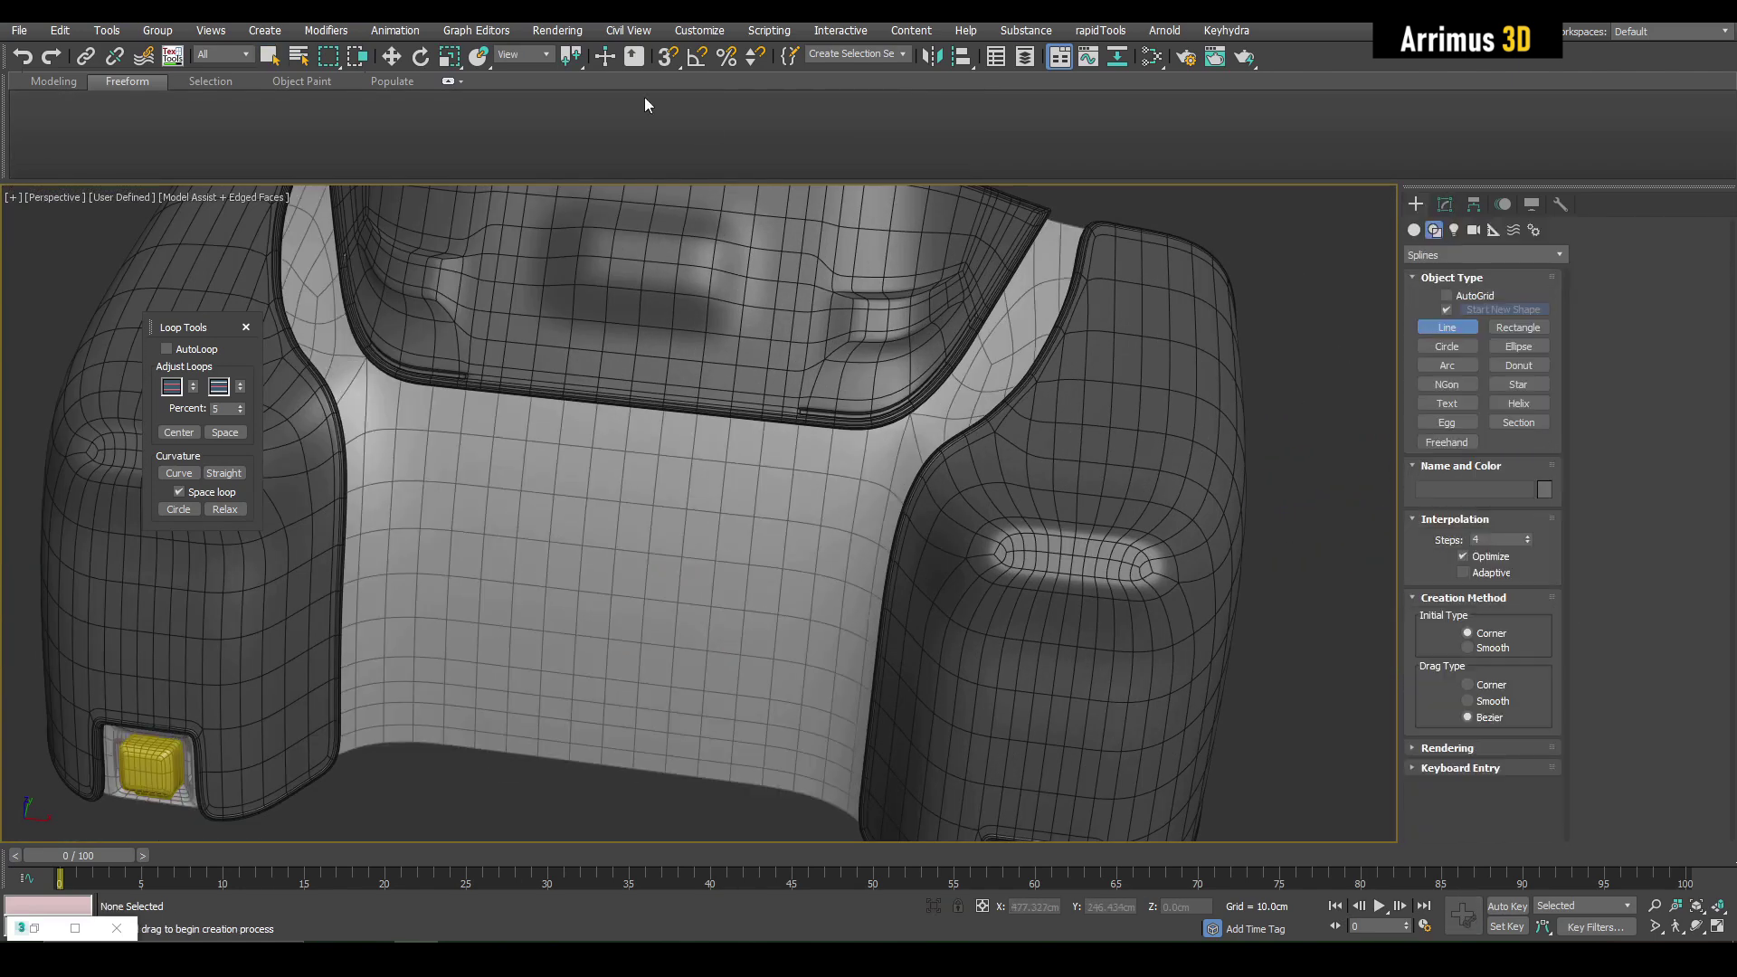
right_click(667, 56)
left_click(784, 479)
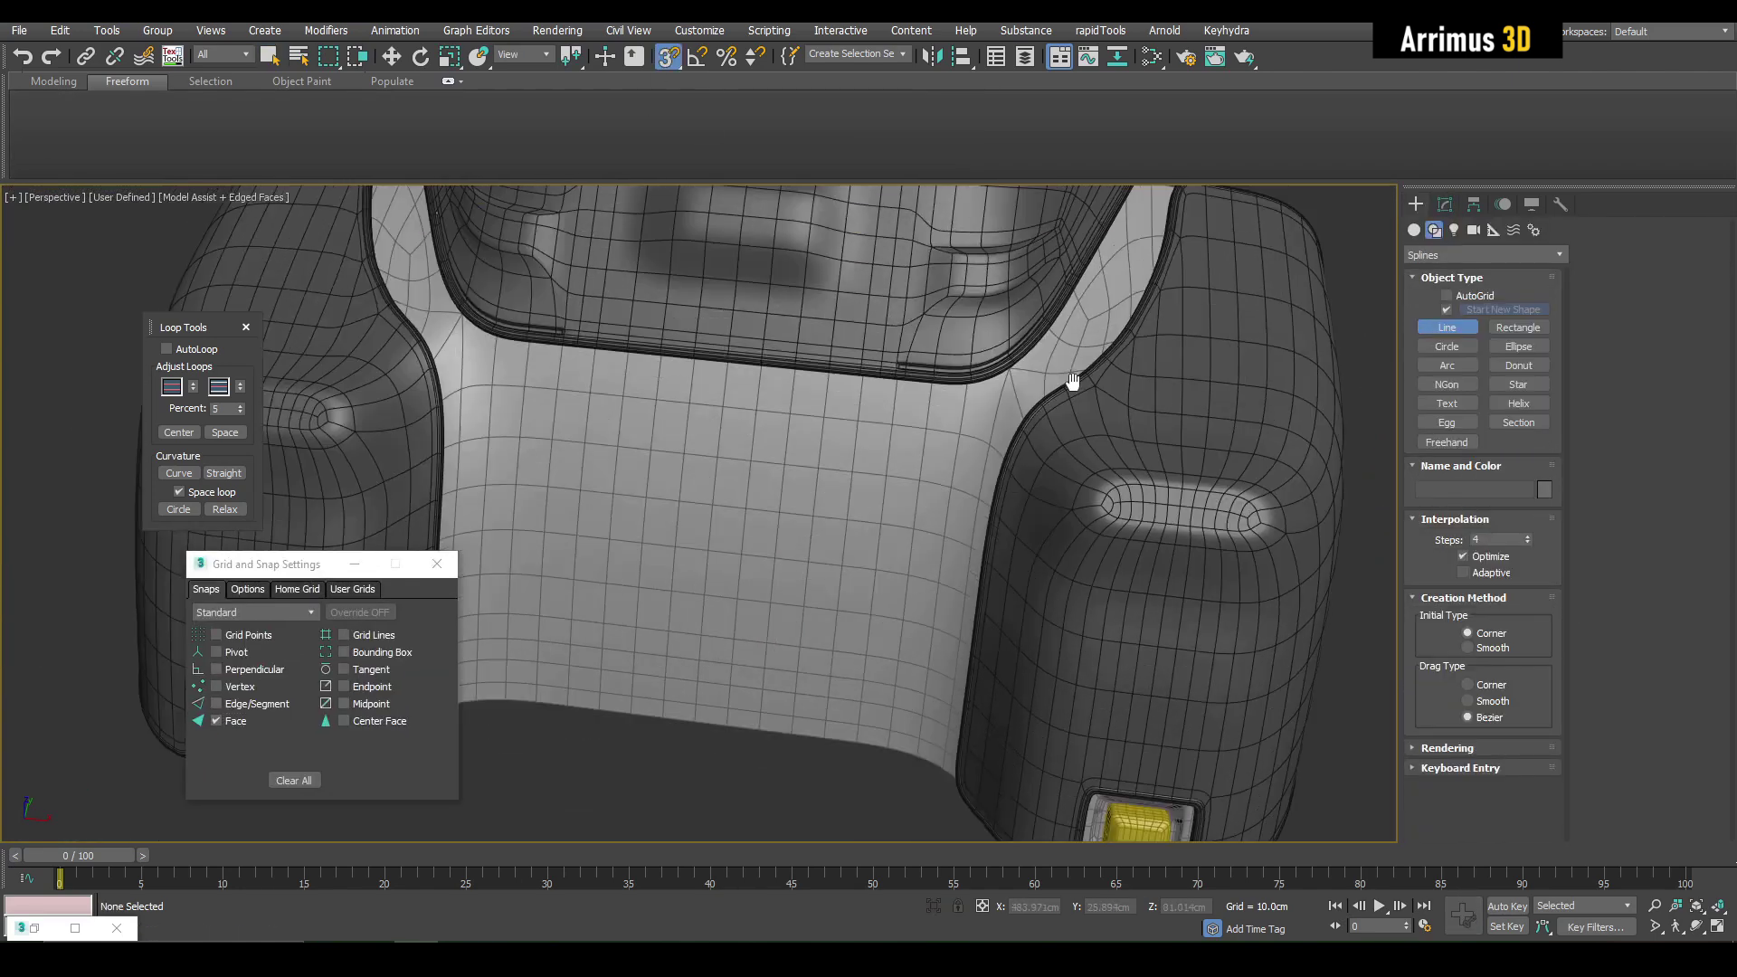
left_click(1153, 218)
left_click(1122, 311)
left_click(1103, 343)
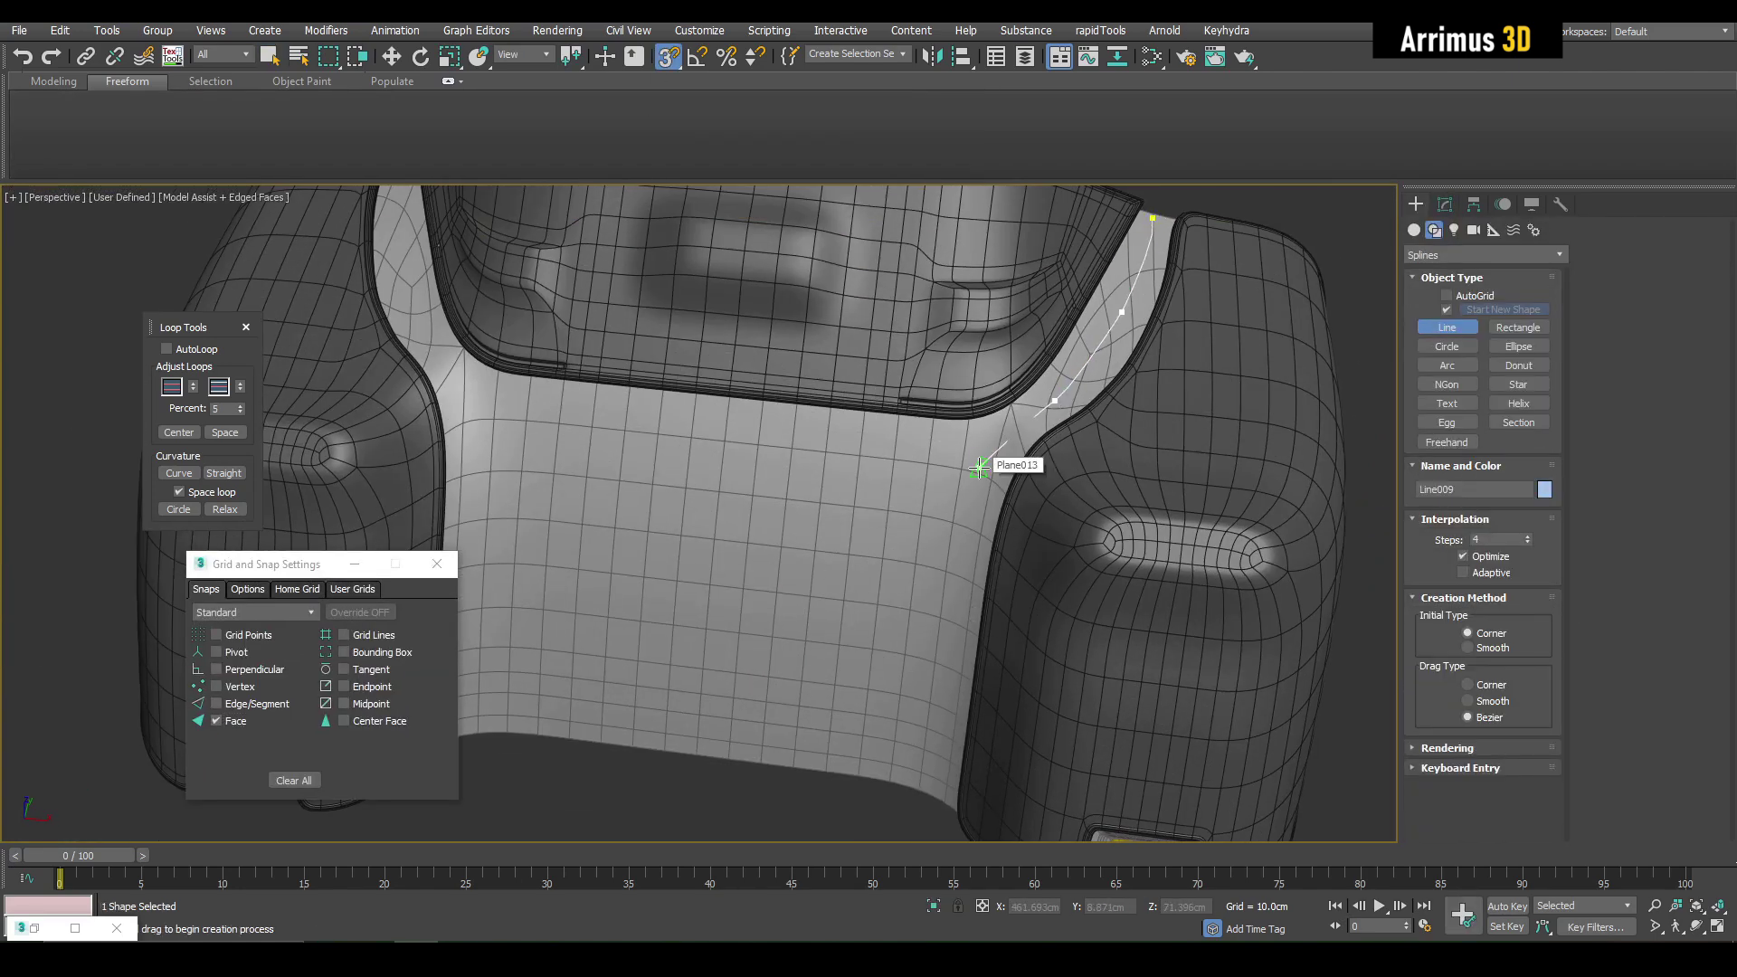
left_click(598, 660)
right_click(599, 659)
Step: Select all of the line's vertices and change their vertex type to smooth the path
key("1")
key("ctrl+a")
right_click(1035, 436)
left_click(982, 339)
middle_click_drag(723, 482, 728, 475)
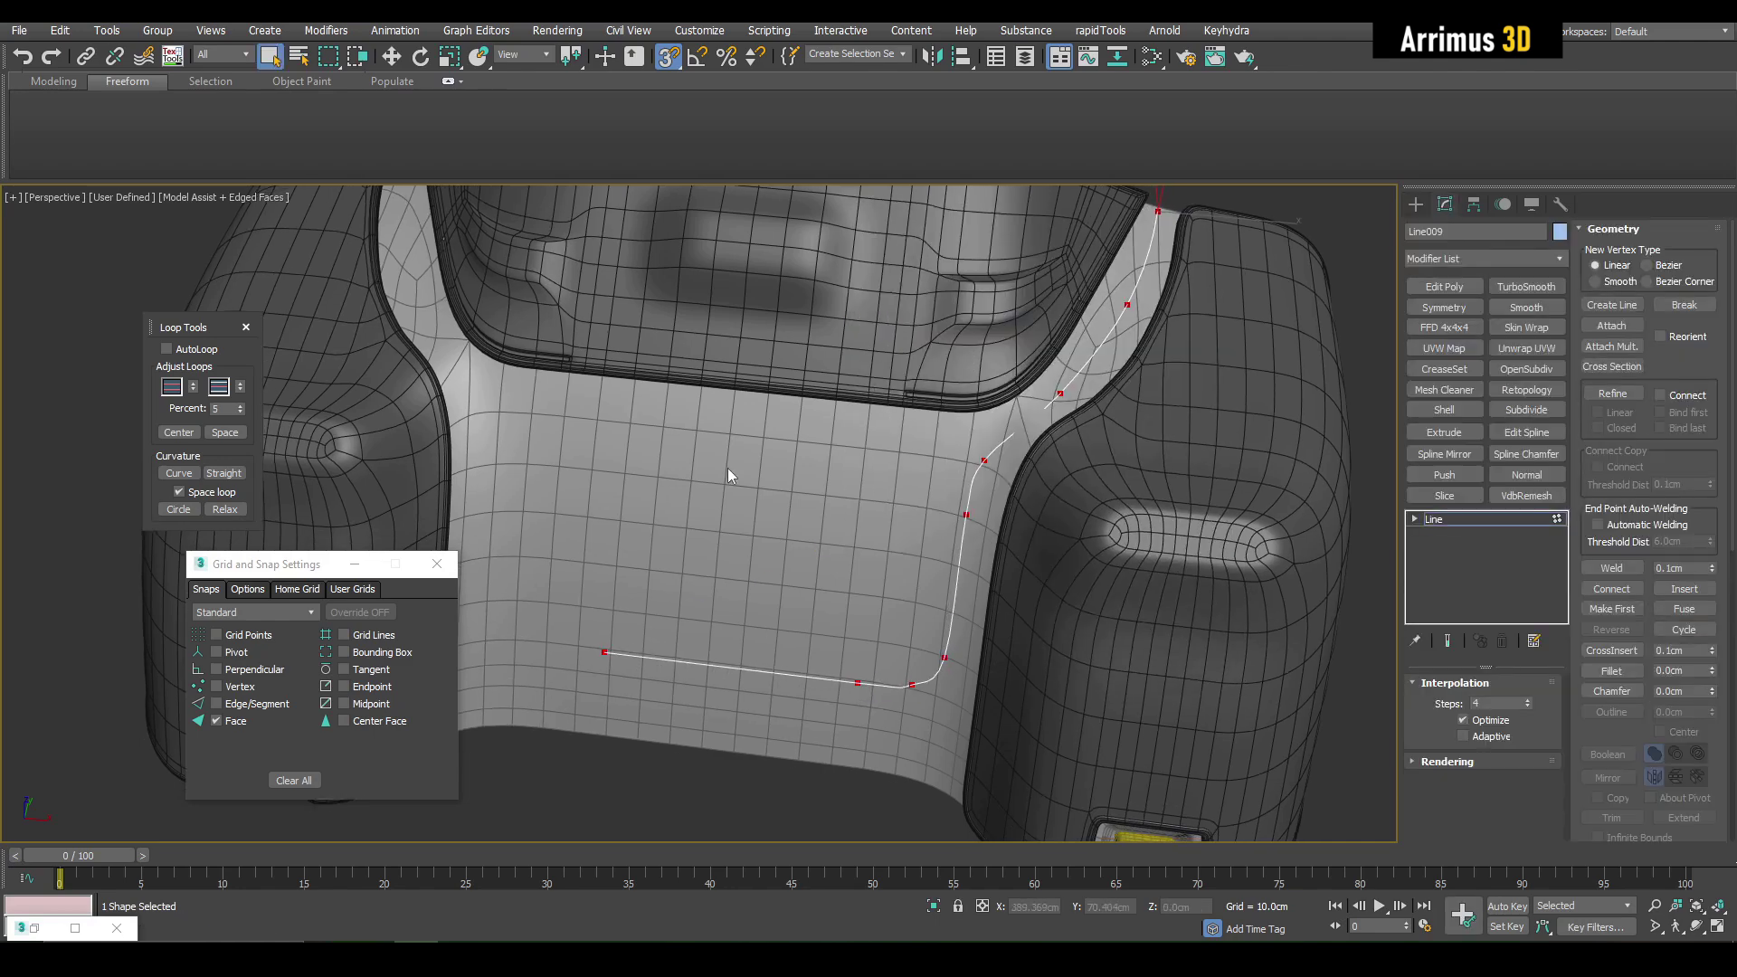
Step: Enable the line in the viewport as a radial tube with a thickness of 10.951 cm and 12 sides
left_click_drag(296, 574, 146, 600)
left_click(1447, 762)
left_click(1587, 261)
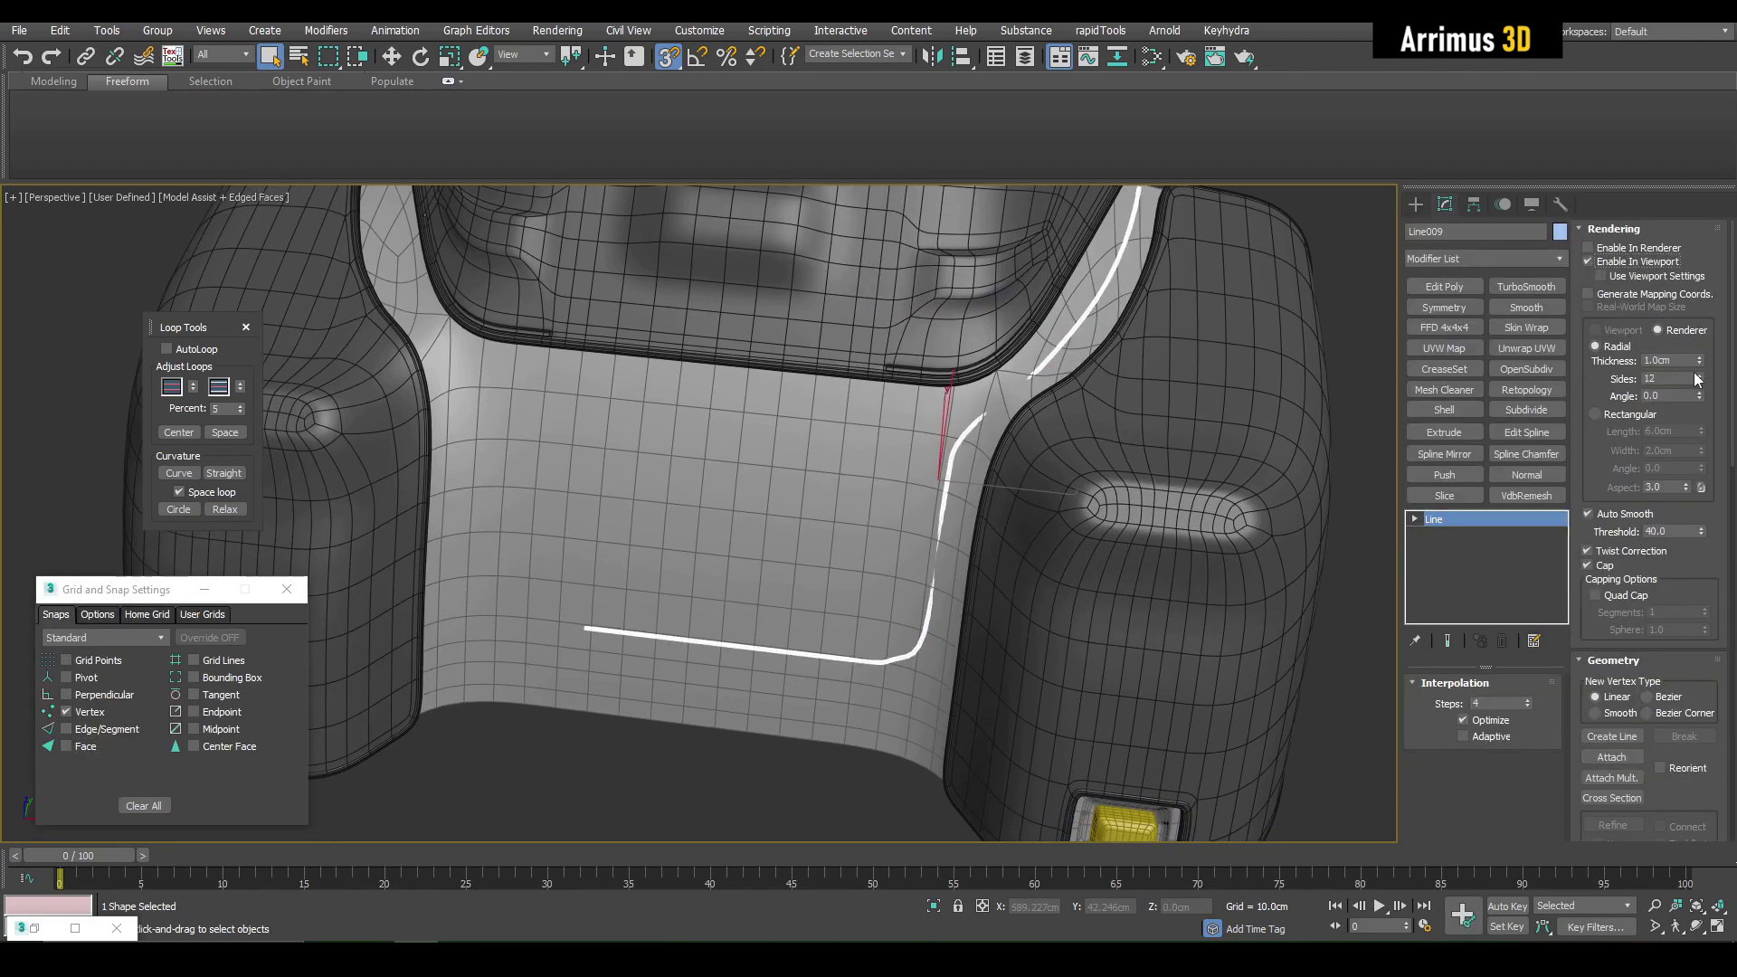
Step: Mirror the tube across the armor's center with Symmetry on the X axis and set its object color to red
left_click(1444, 307)
key("w")
key("z")
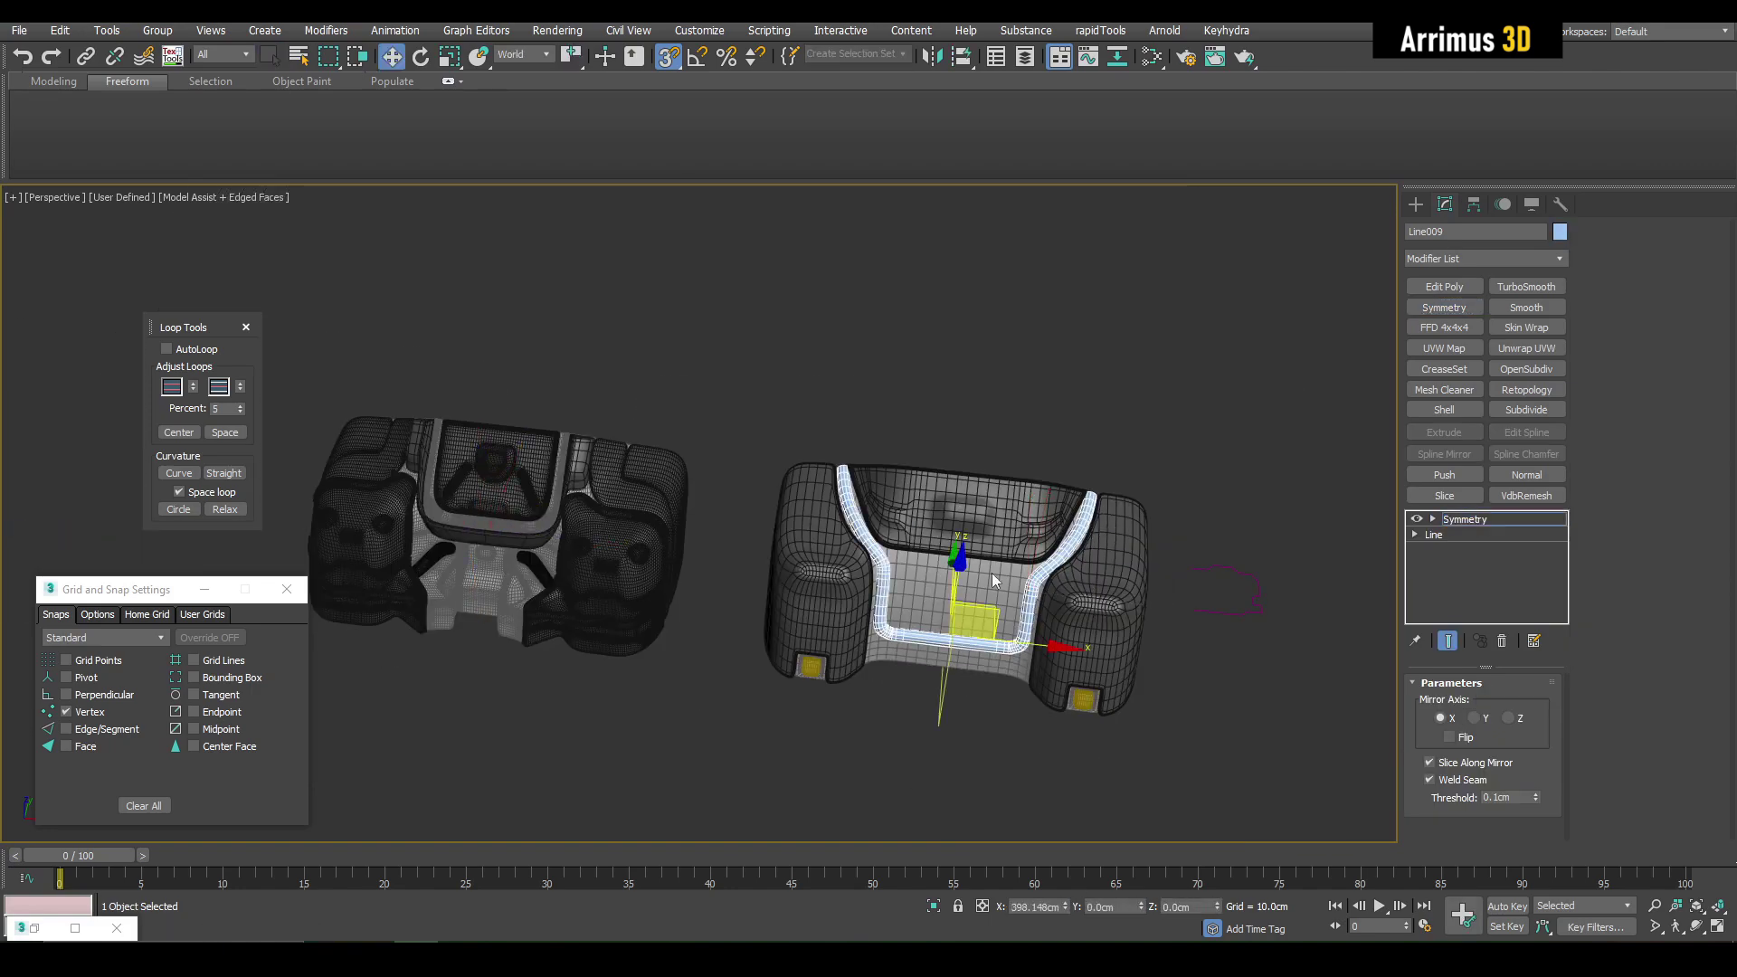
left_click(1559, 233)
scroll(1053, 447, "down", 4)
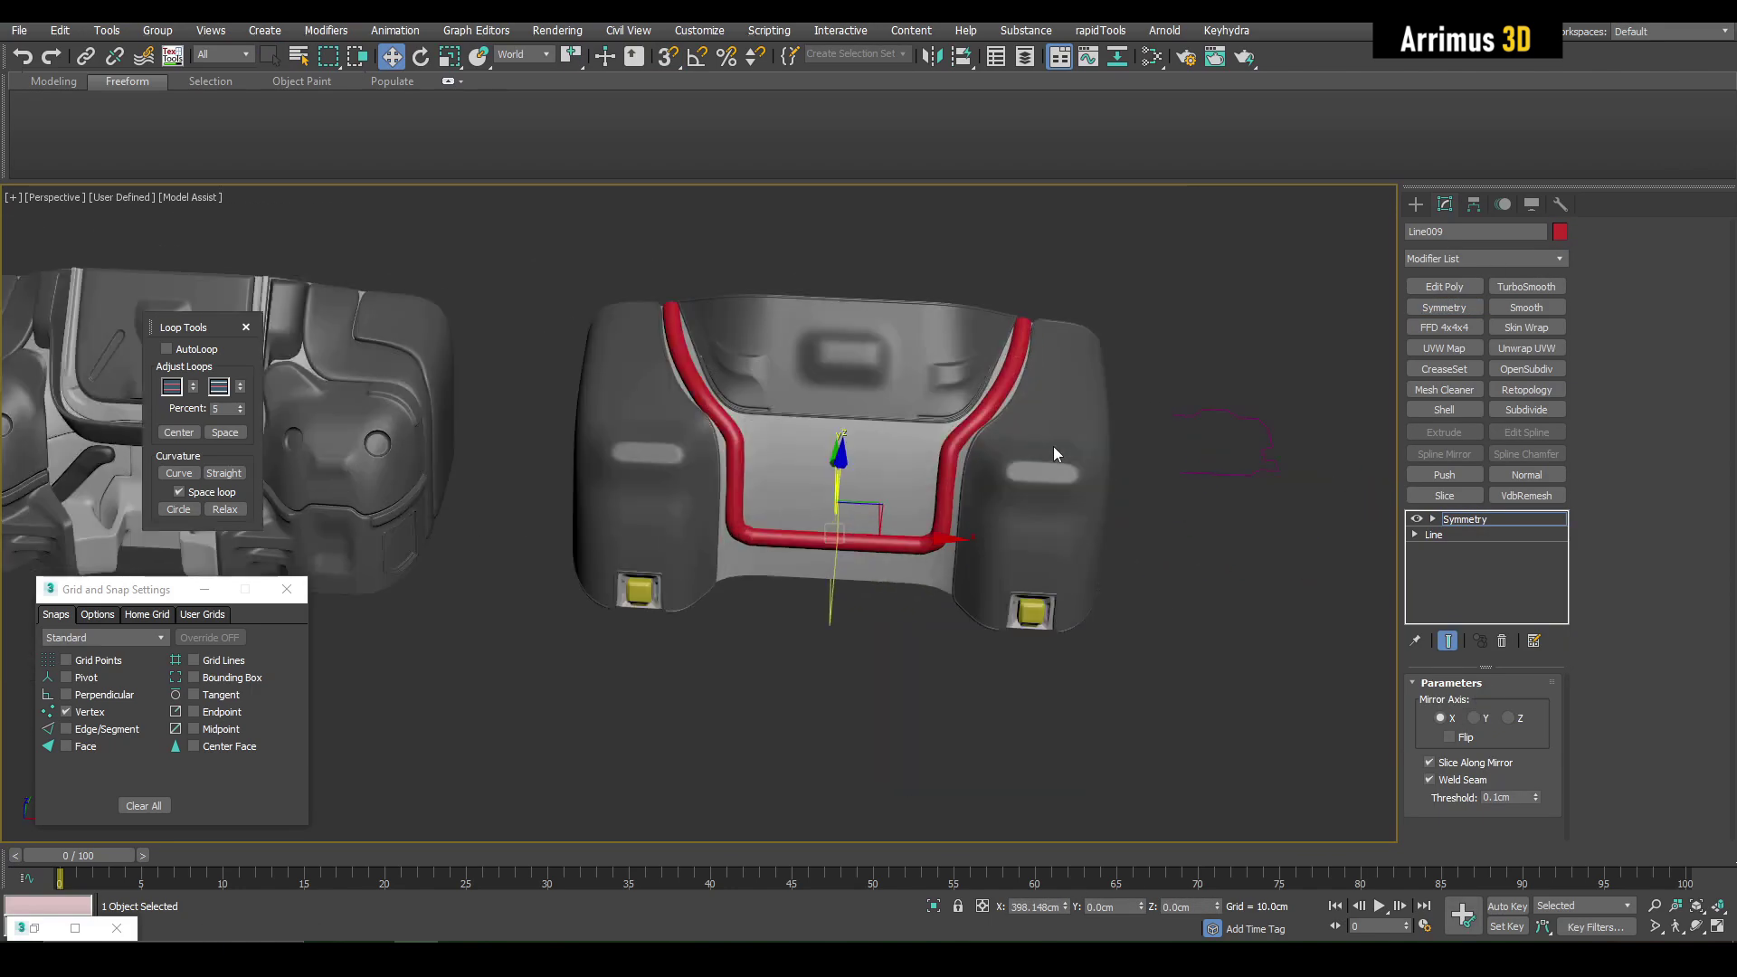
scroll(1013, 462, "up", 5)
key("ctrl+d")
Step: Select the base shell and copy its TurboSmooth and Symmetry modifiers from the stack
middle_click_drag(1008, 464, 884, 461, "alt")
key("q")
left_click(884, 462)
key("F4")
left_click(1465, 535, "ctrl")
right_click(1486, 526)
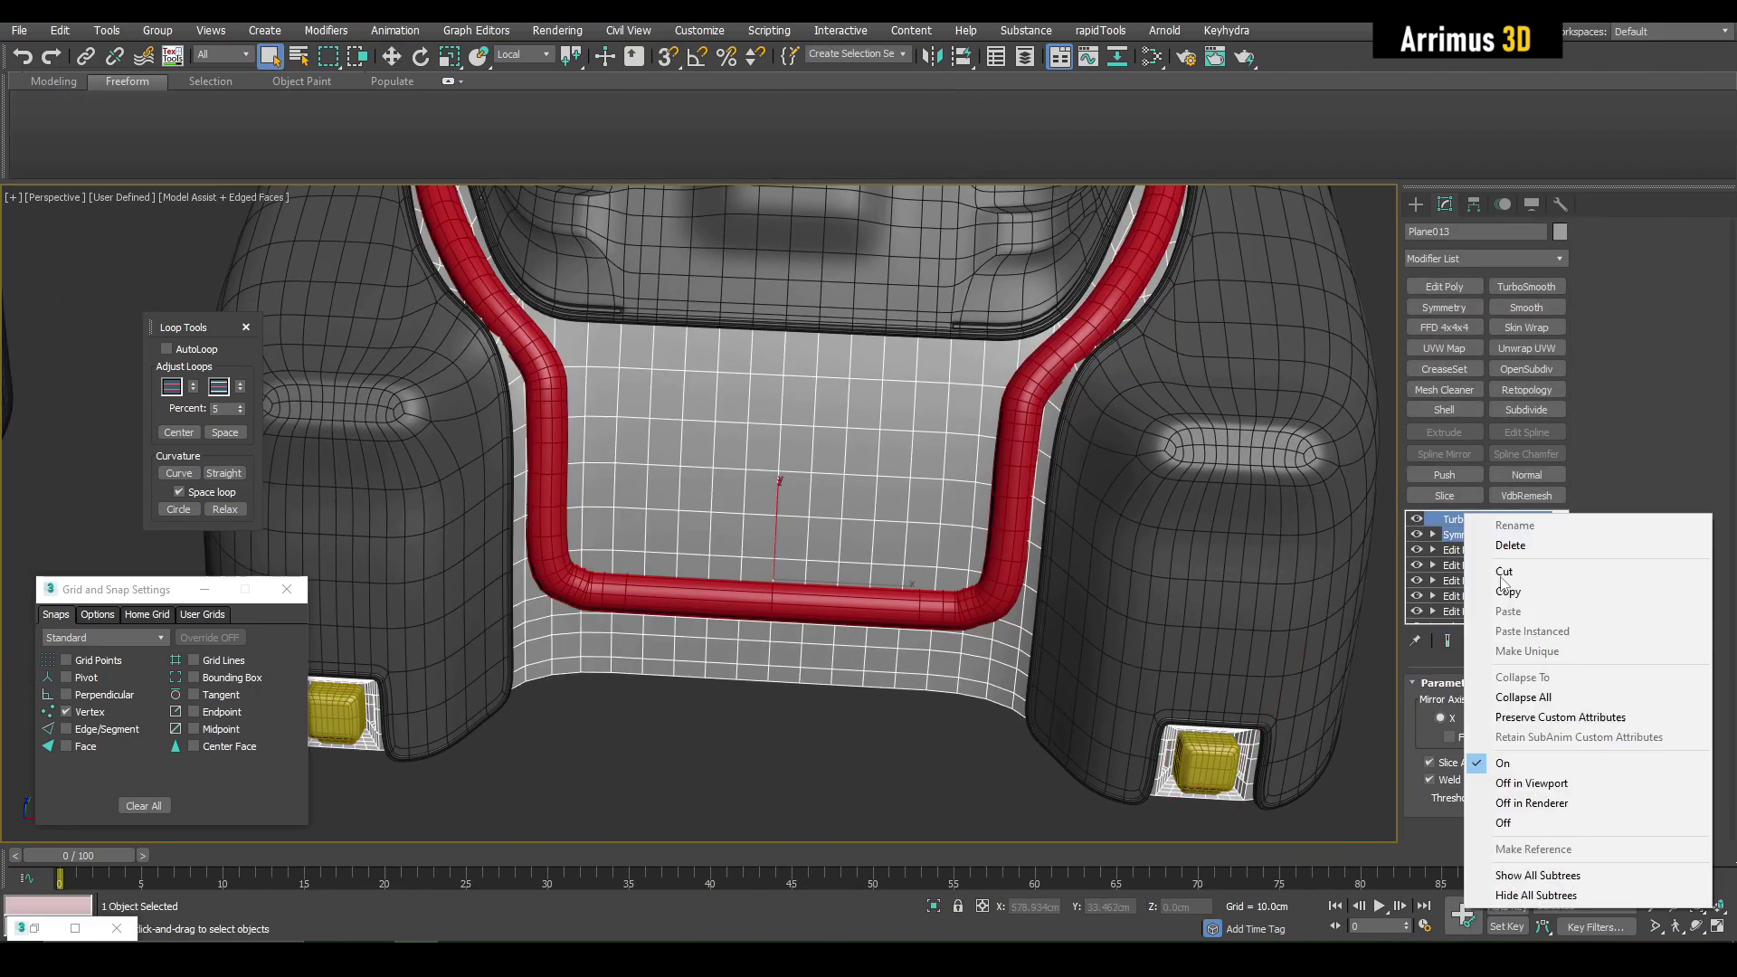
left_click(1509, 590)
Step: At the base shell's Edit Poly level, detach the central polygons framed by the red tube as a separate object
left_click(1461, 549)
key("4")
middle_click_drag(950, 628, 872, 594)
scroll(806, 387, "up", 3)
left_click(1674, 557)
left_click(1182, 588)
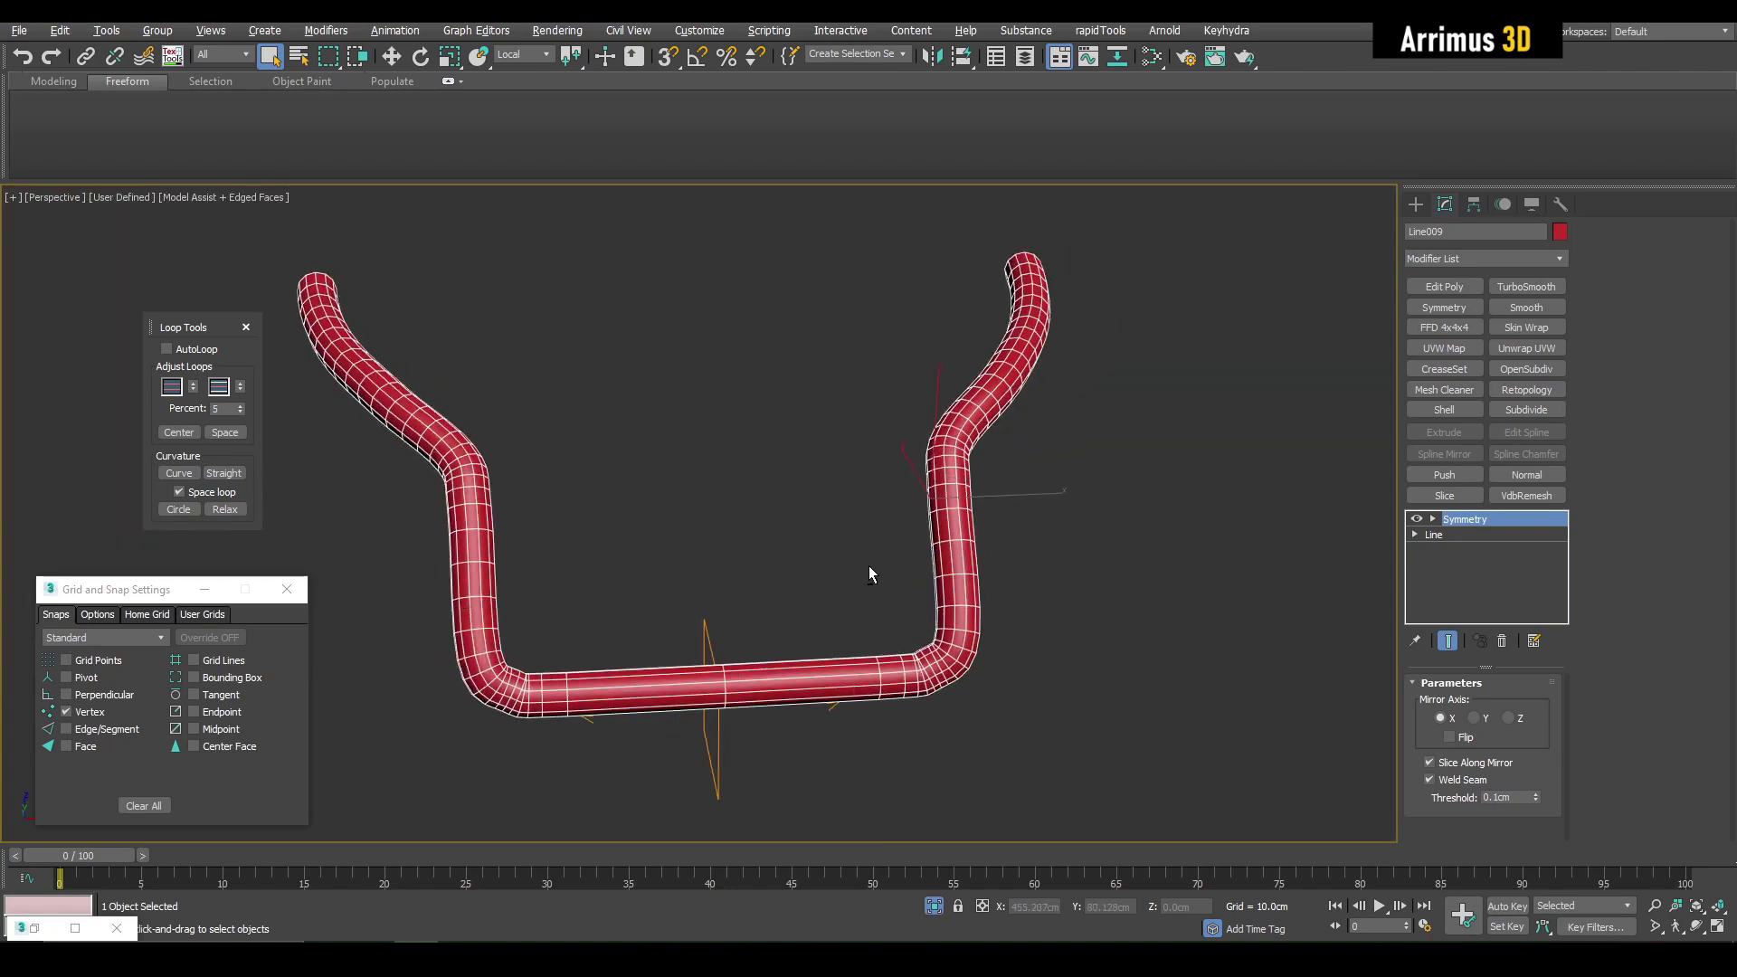
Step: Set the interpolation steps of the isolated red tube's line to 0
scroll(868, 575, "up", 5)
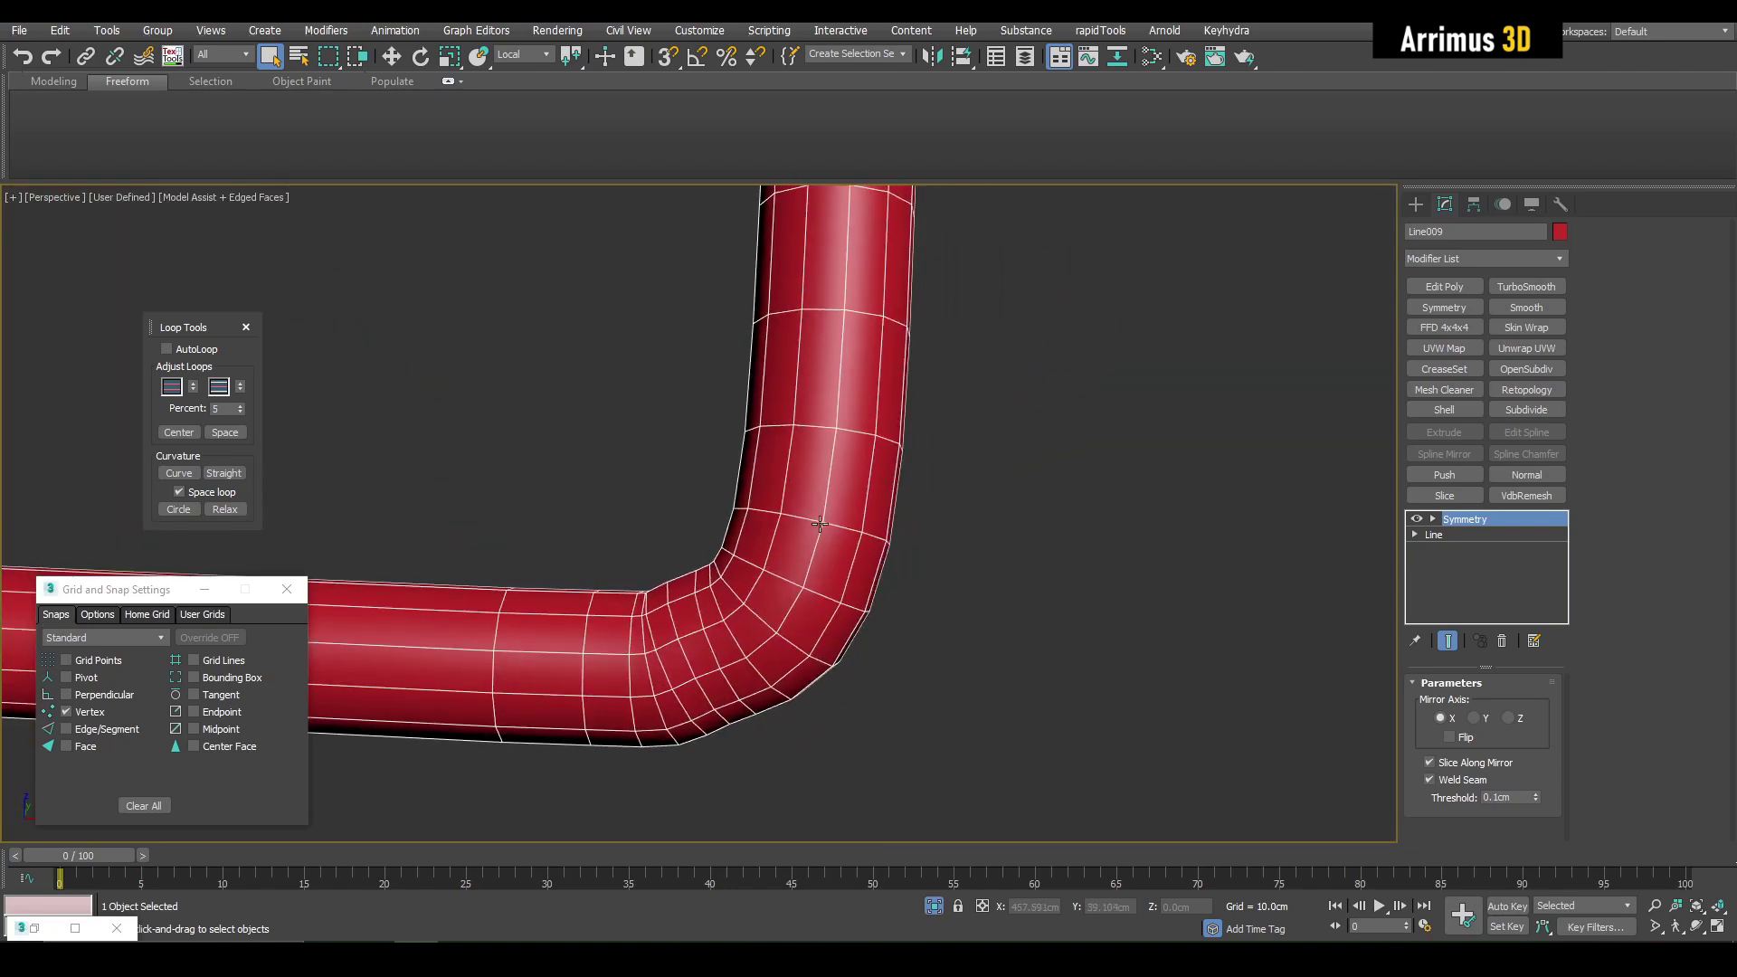
left_click(1458, 536)
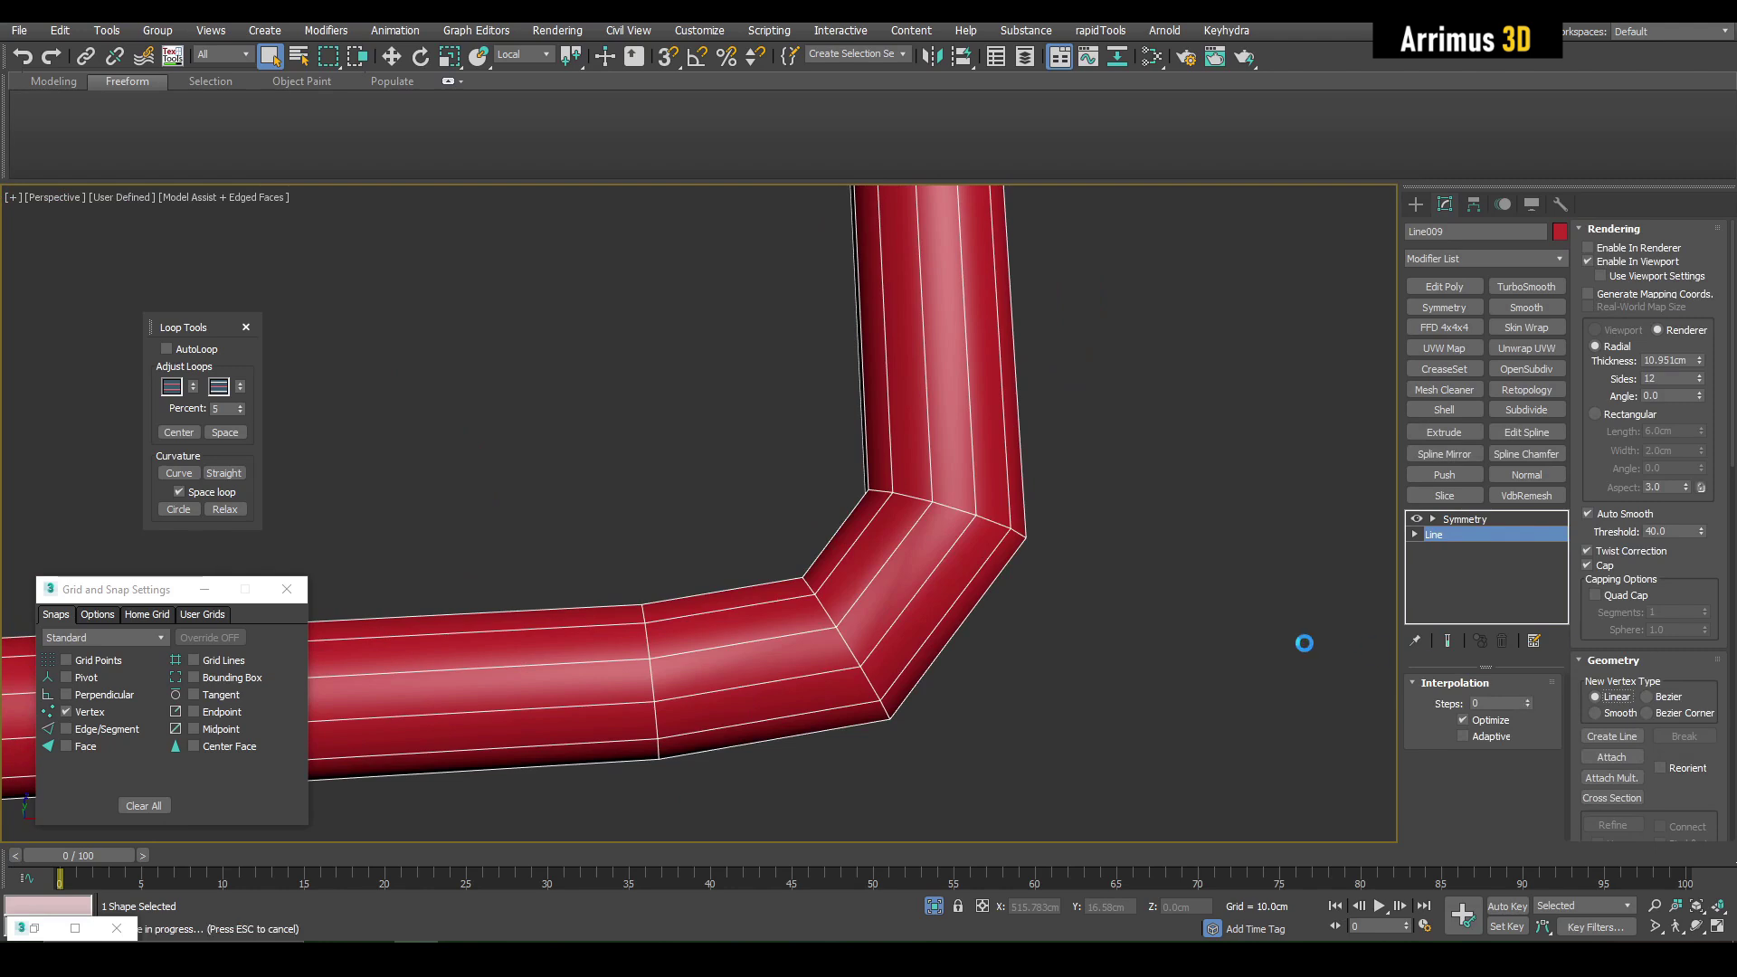
scroll(1083, 569, "down", 3)
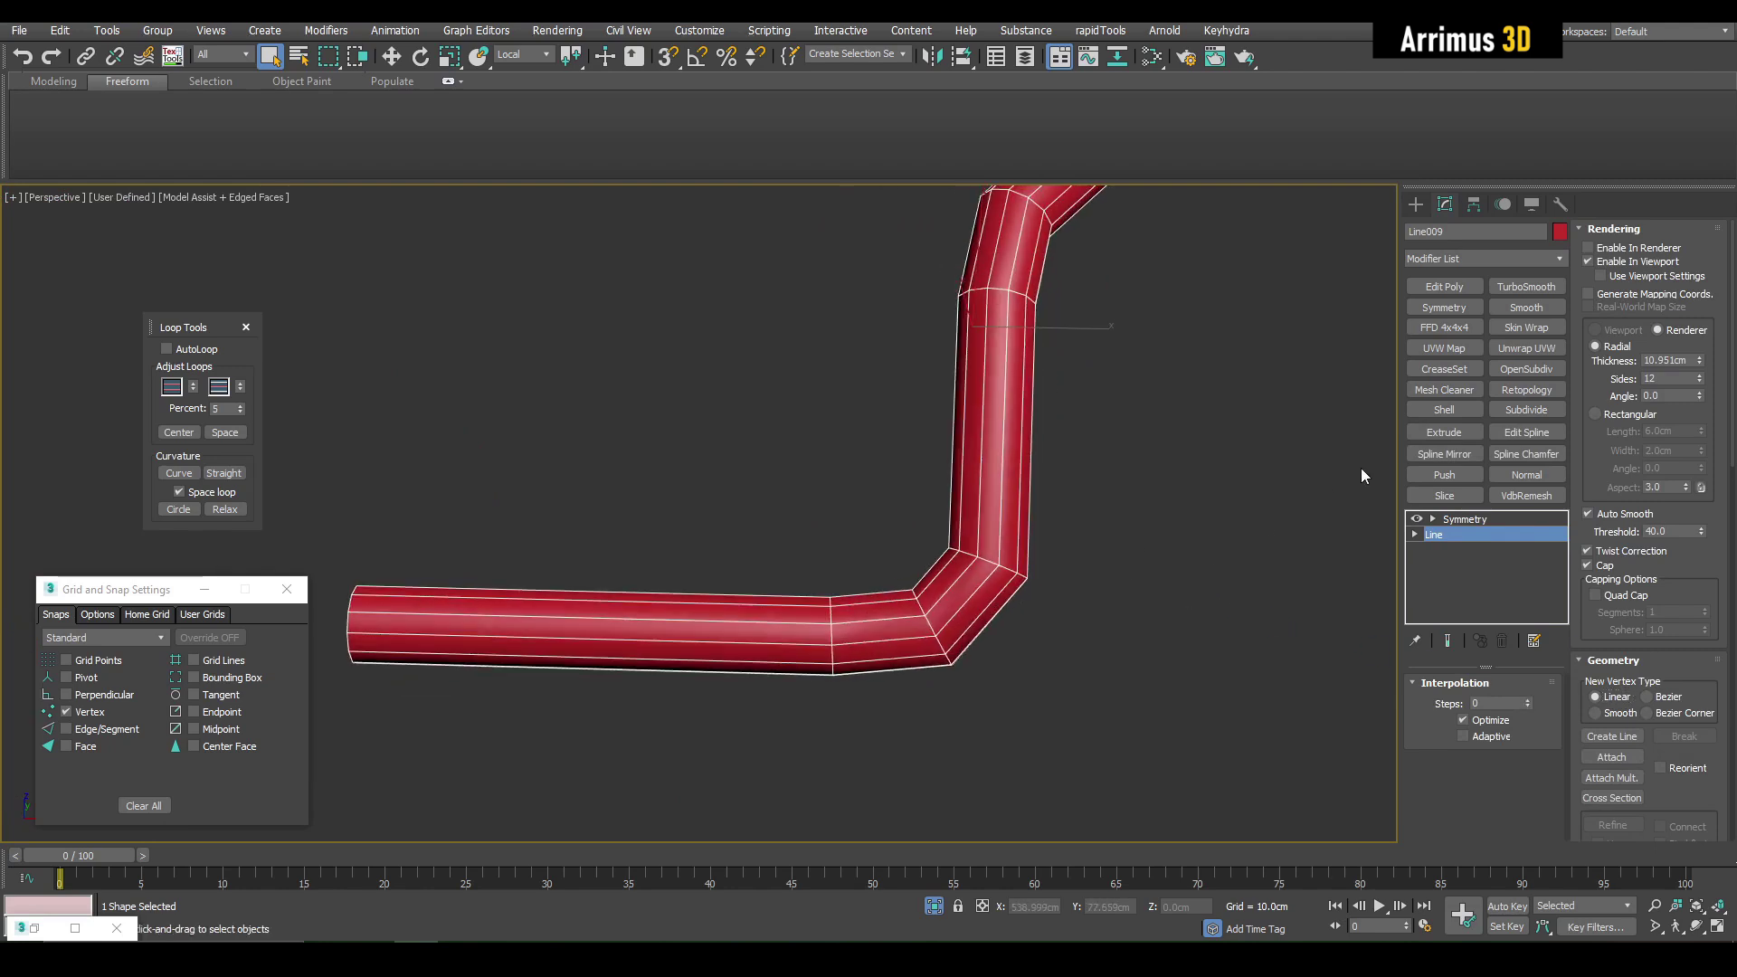
Step: Add TurboSmooth above Symmetry on the red tube and enable Isoline Display
left_click(1503, 516)
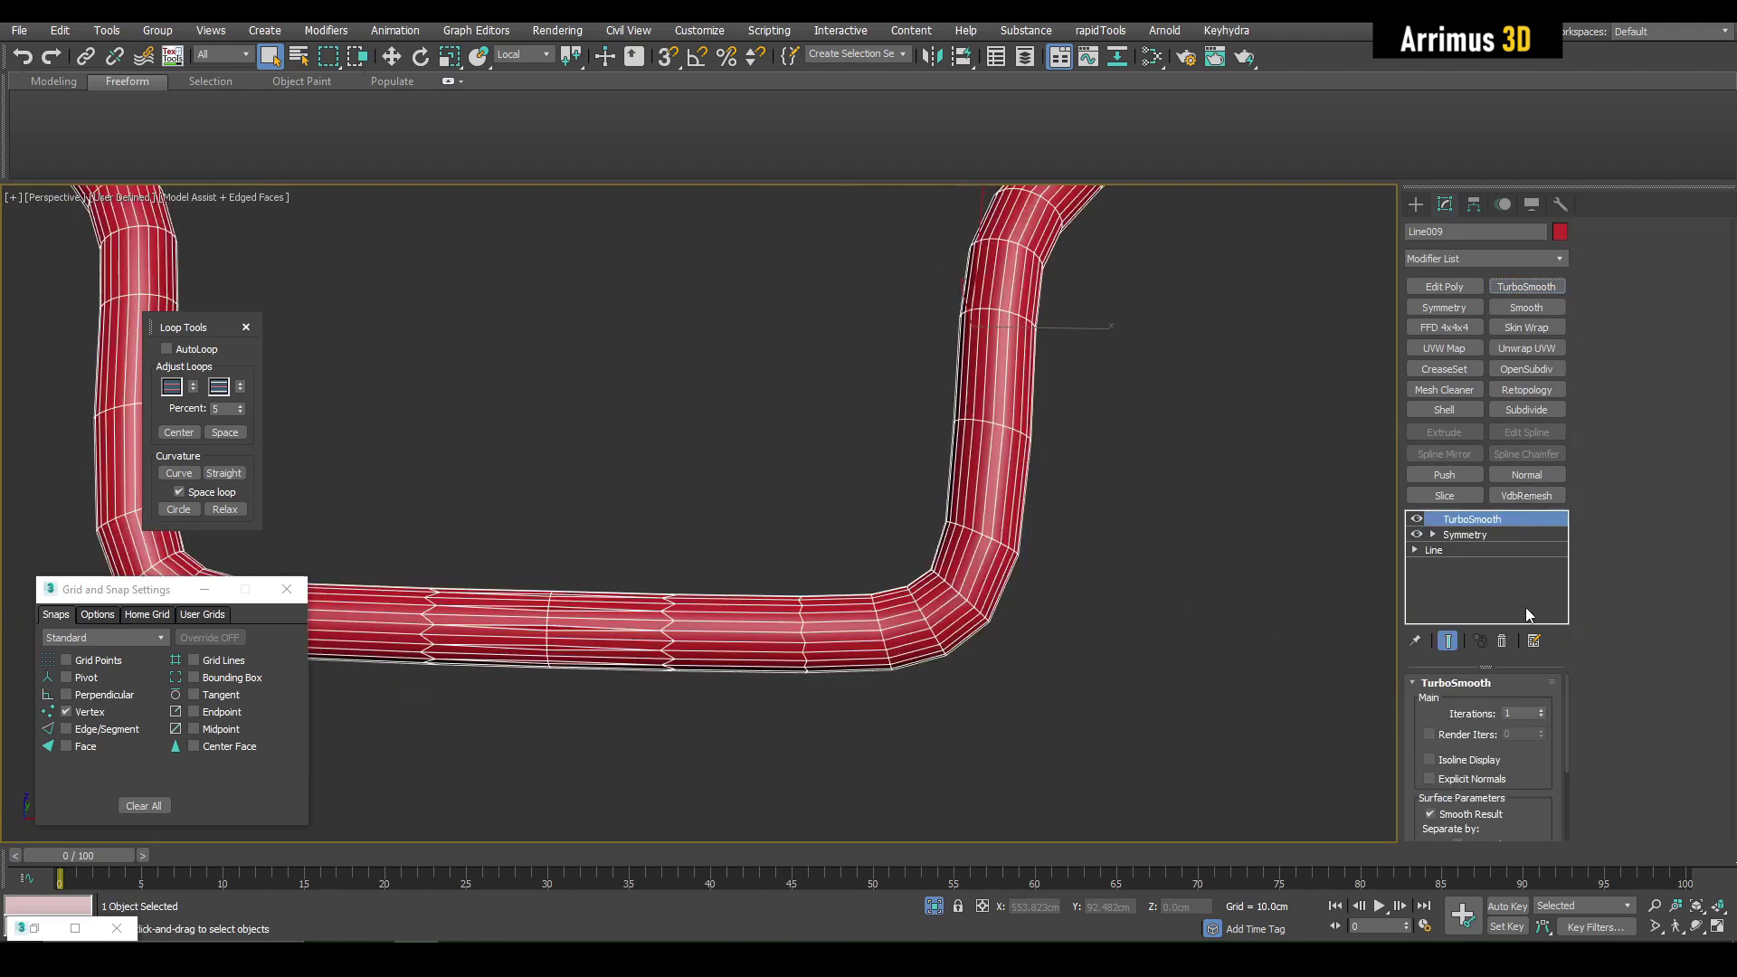
left_click(1484, 755)
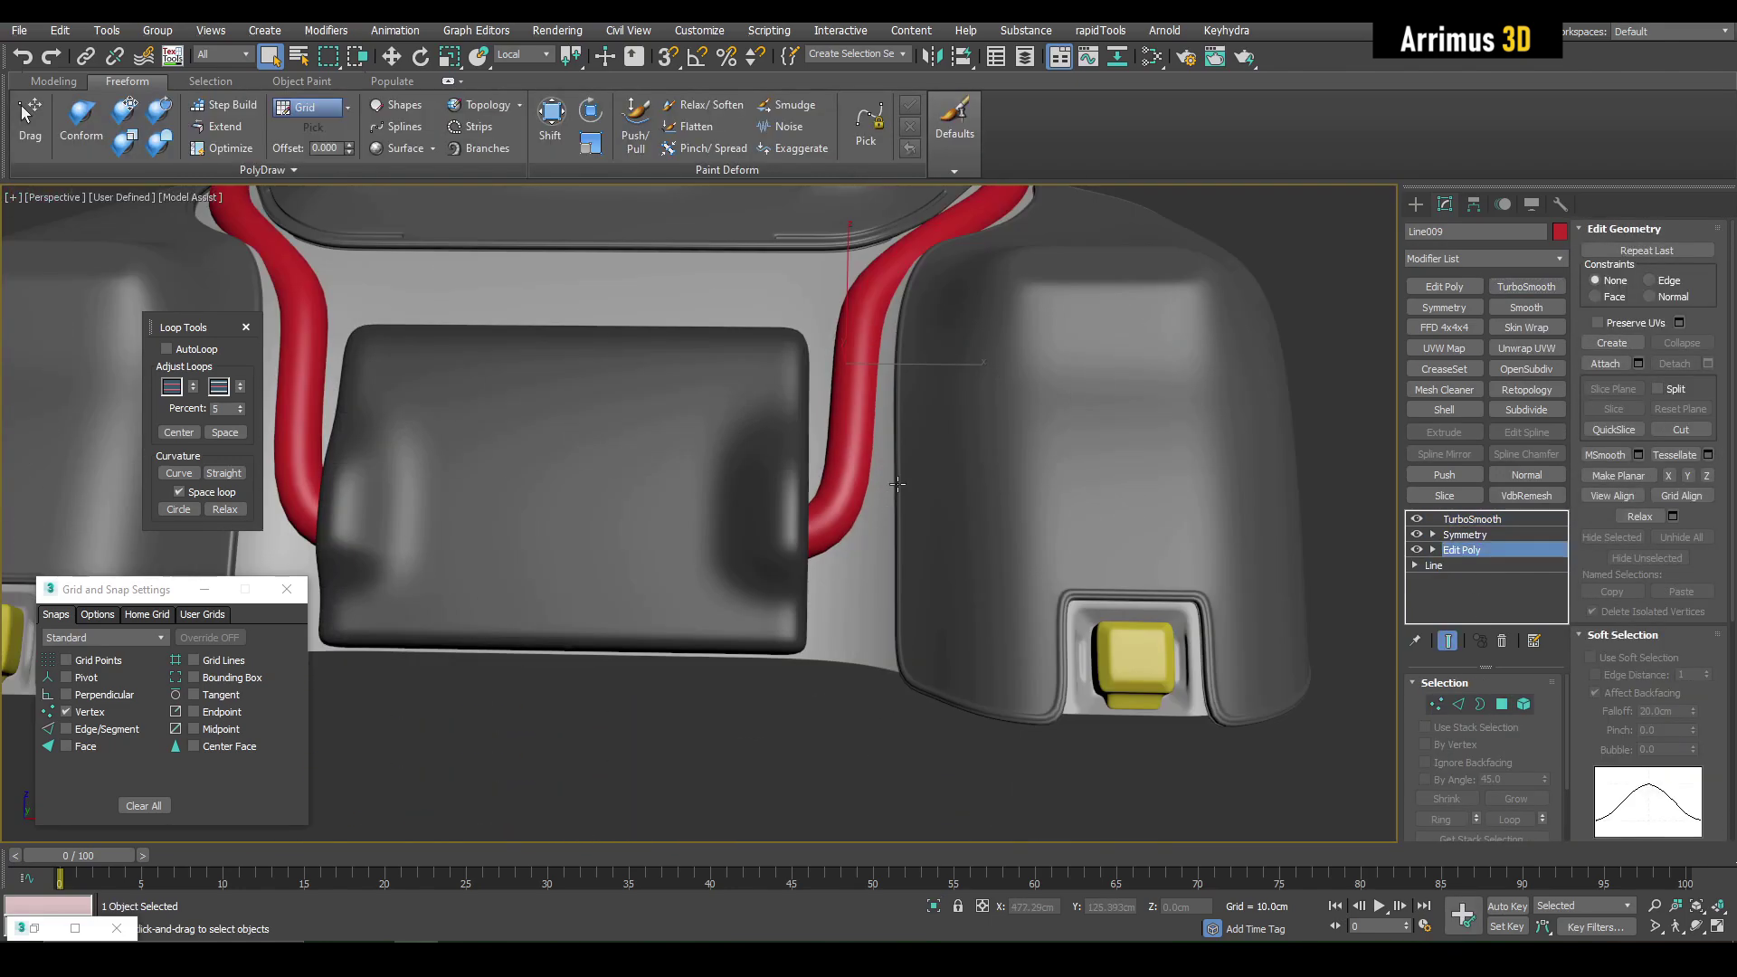
Step: Cut the upper inner corner polygons out of the detached central panel and select its top border edges for further shaping
left_click(688, 543)
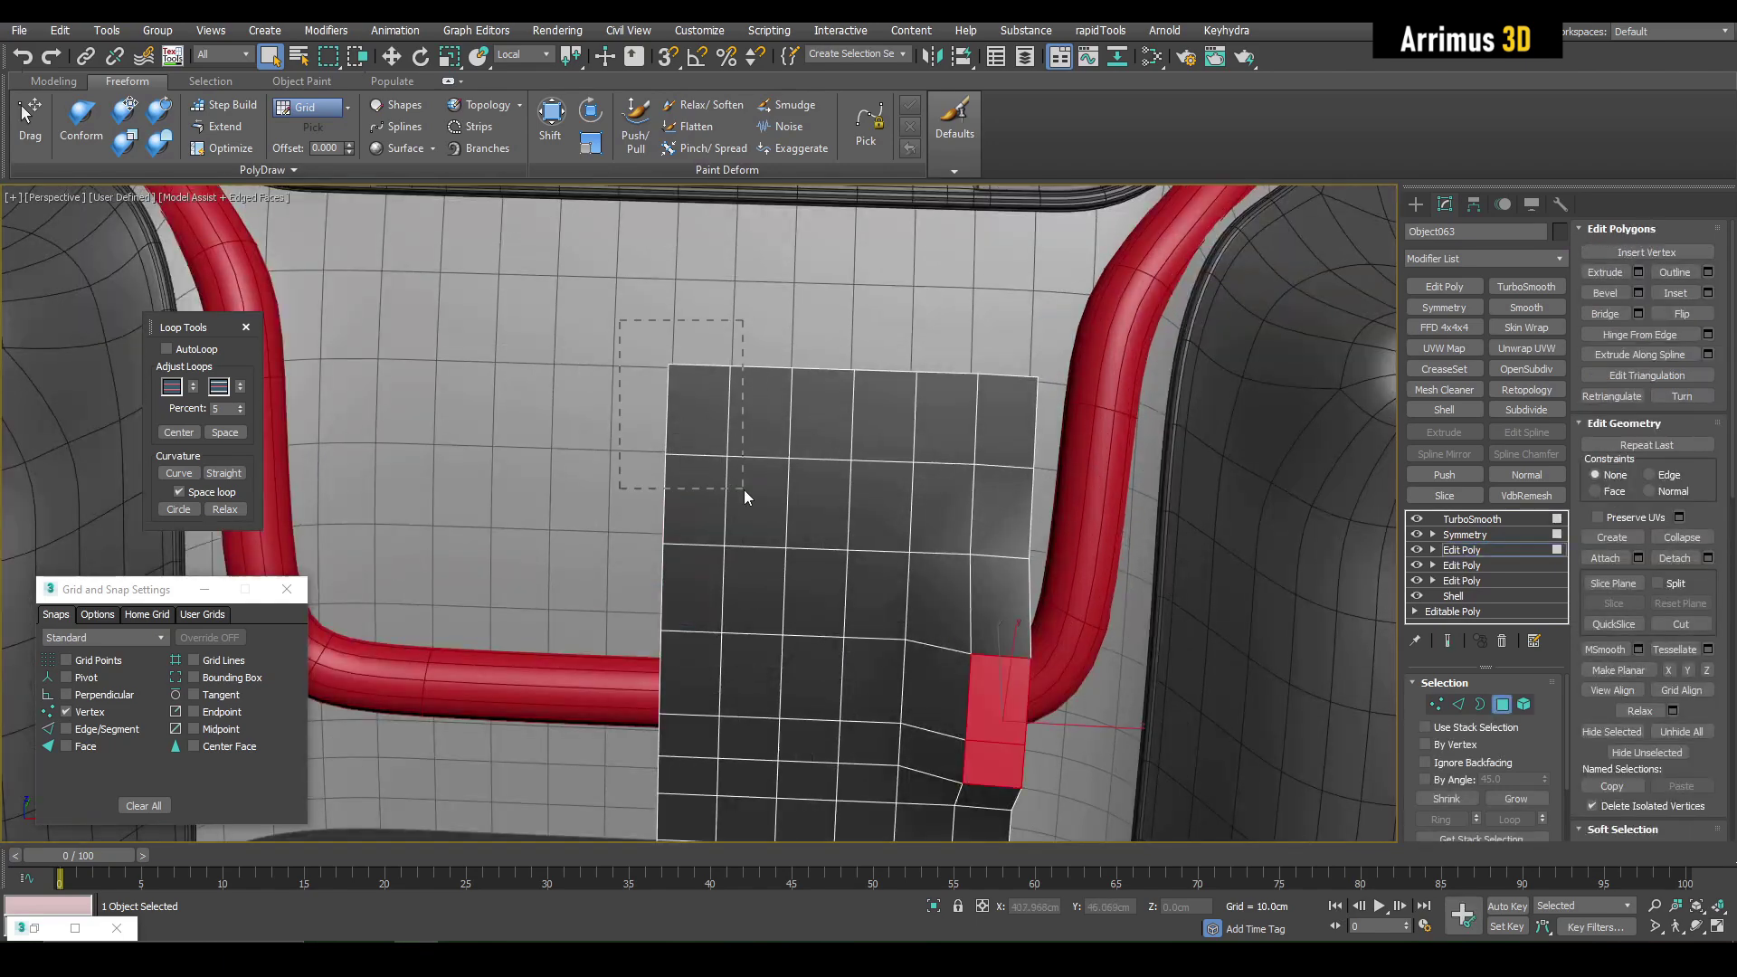
left_click(762, 496)
left_click(850, 441)
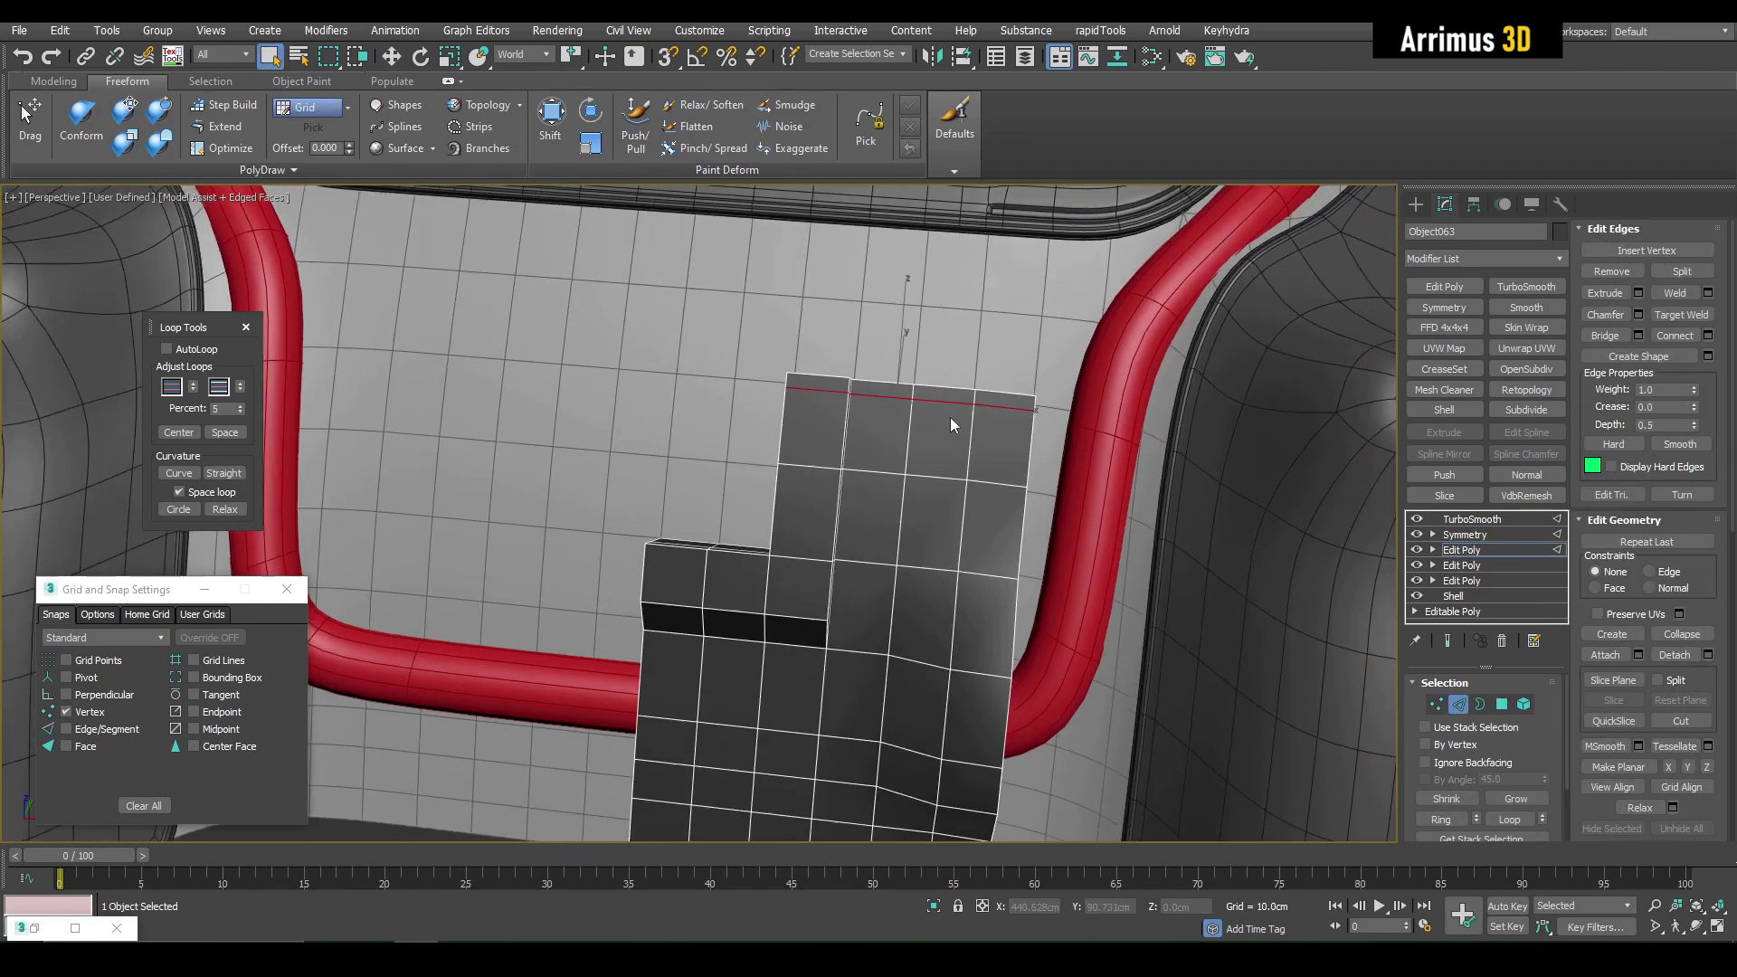
left_click(805, 354)
left_click(1132, 676)
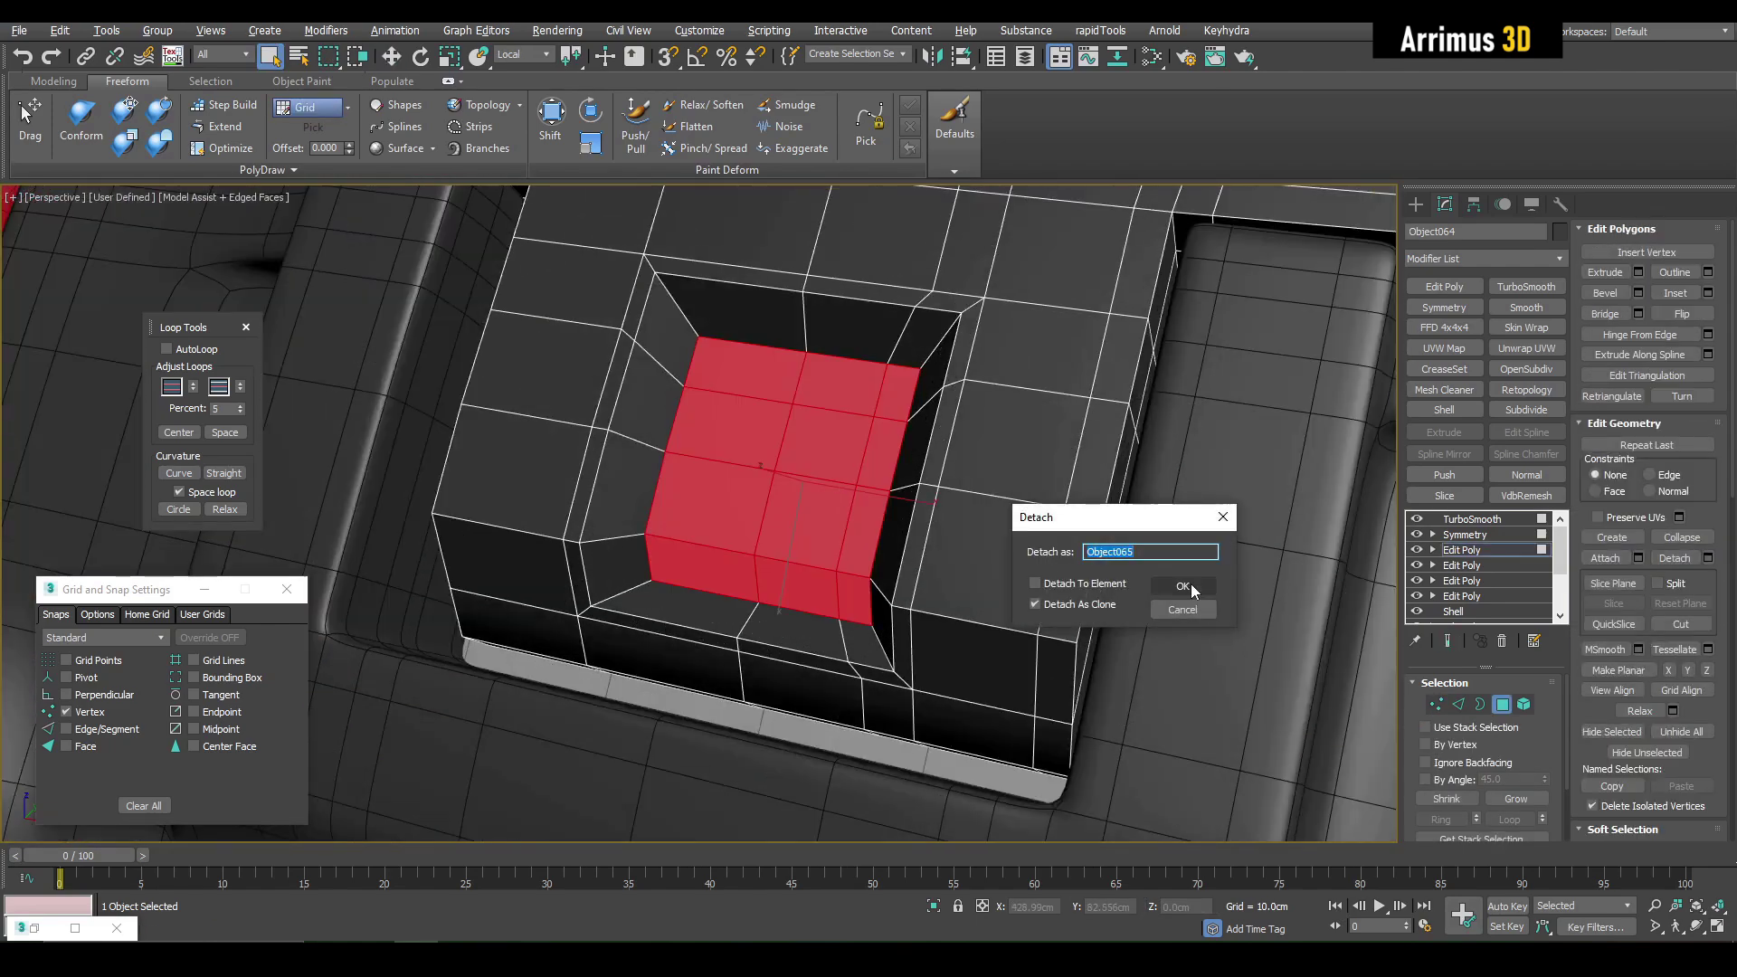
Step: Detach the floor polygons of the square recess as a clone
left_click(1183, 586)
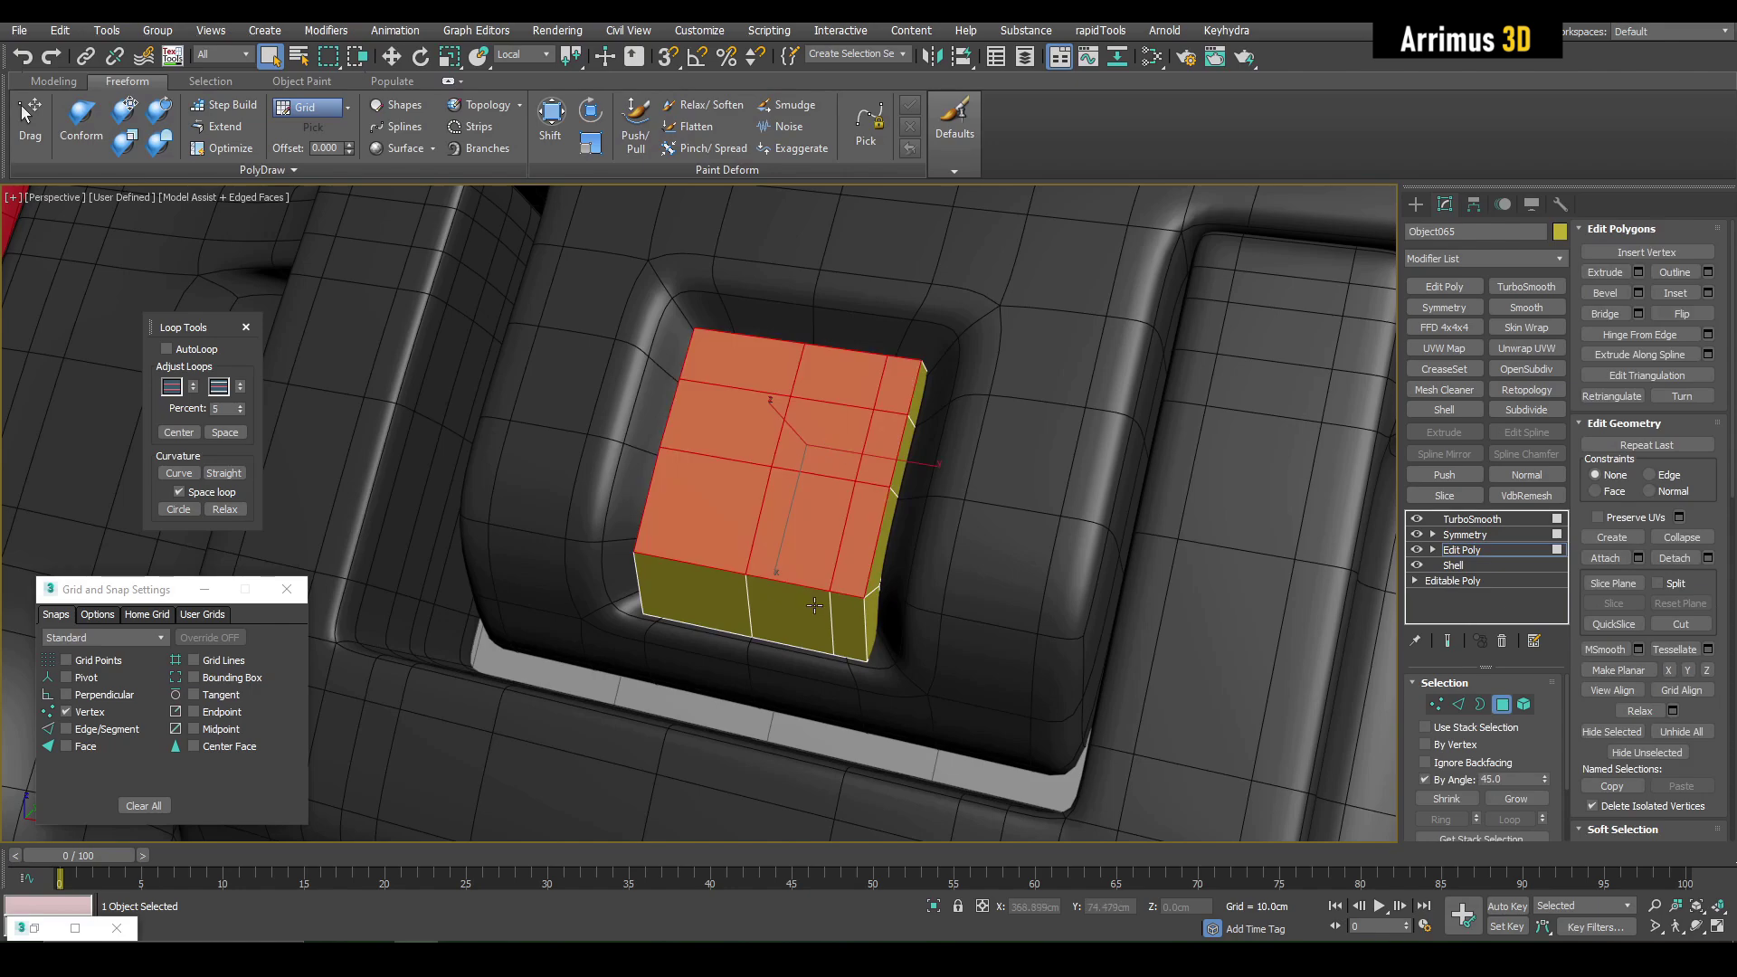
middle_click_drag(815, 605, 867, 505, "alt")
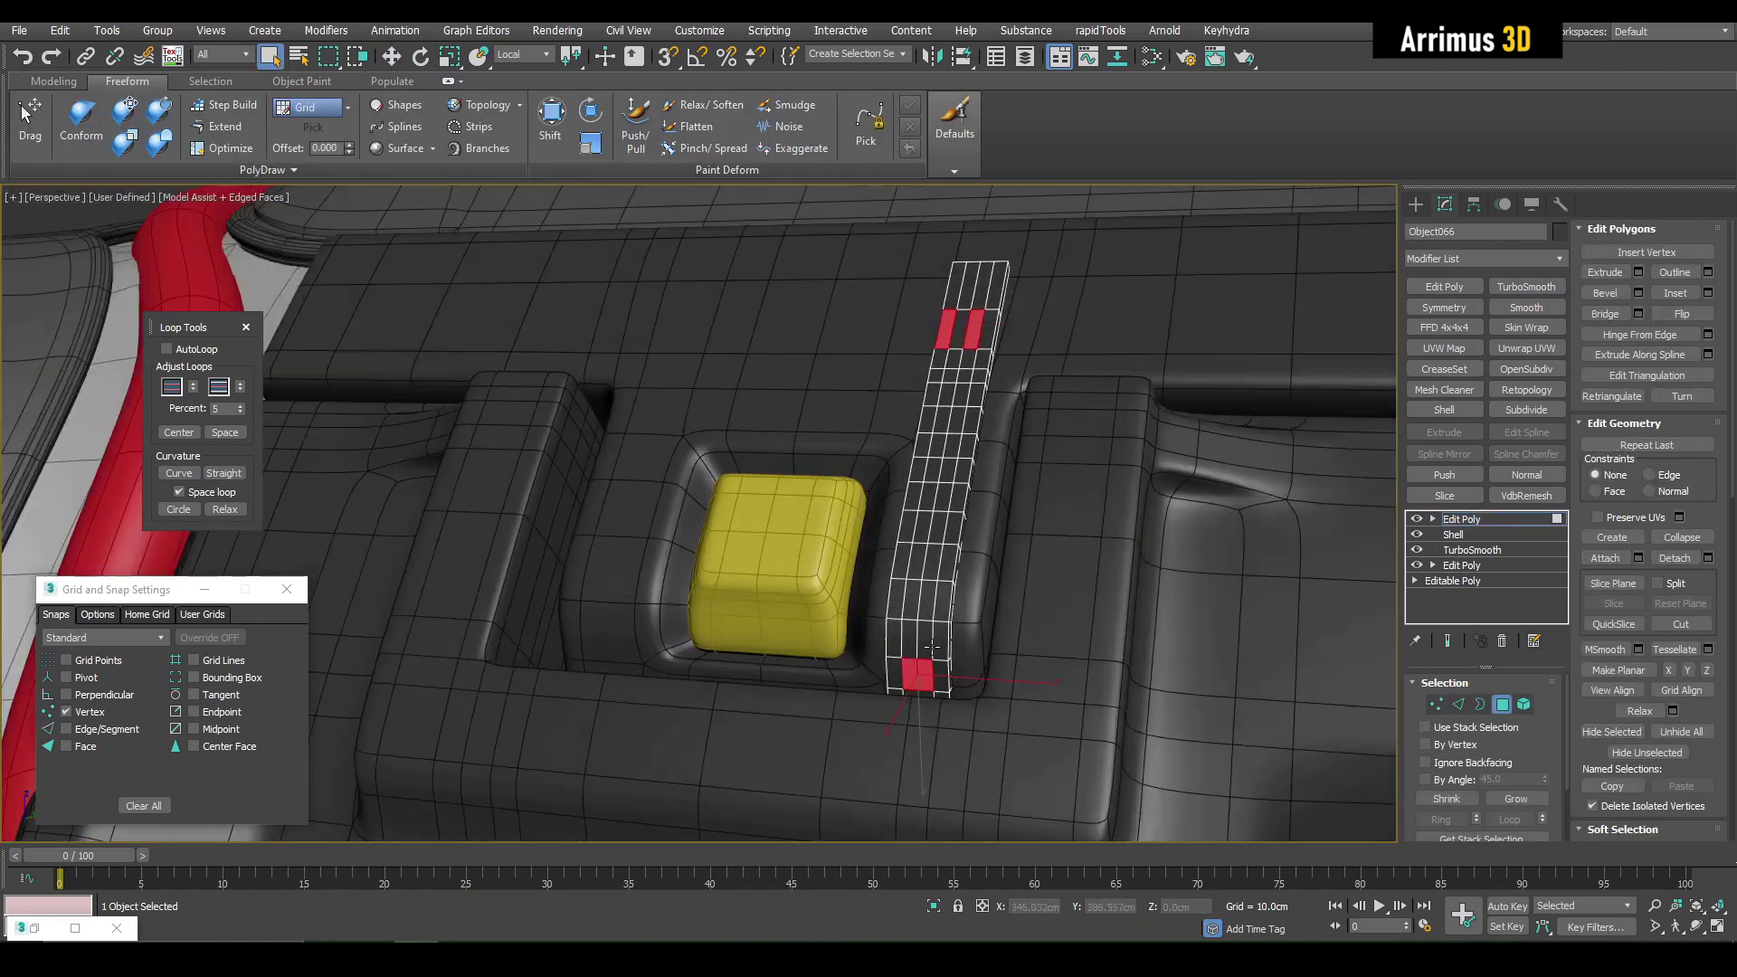
Step: Reshape the narrow strip beside the yellow block by moving its selected end polygons
key("w")
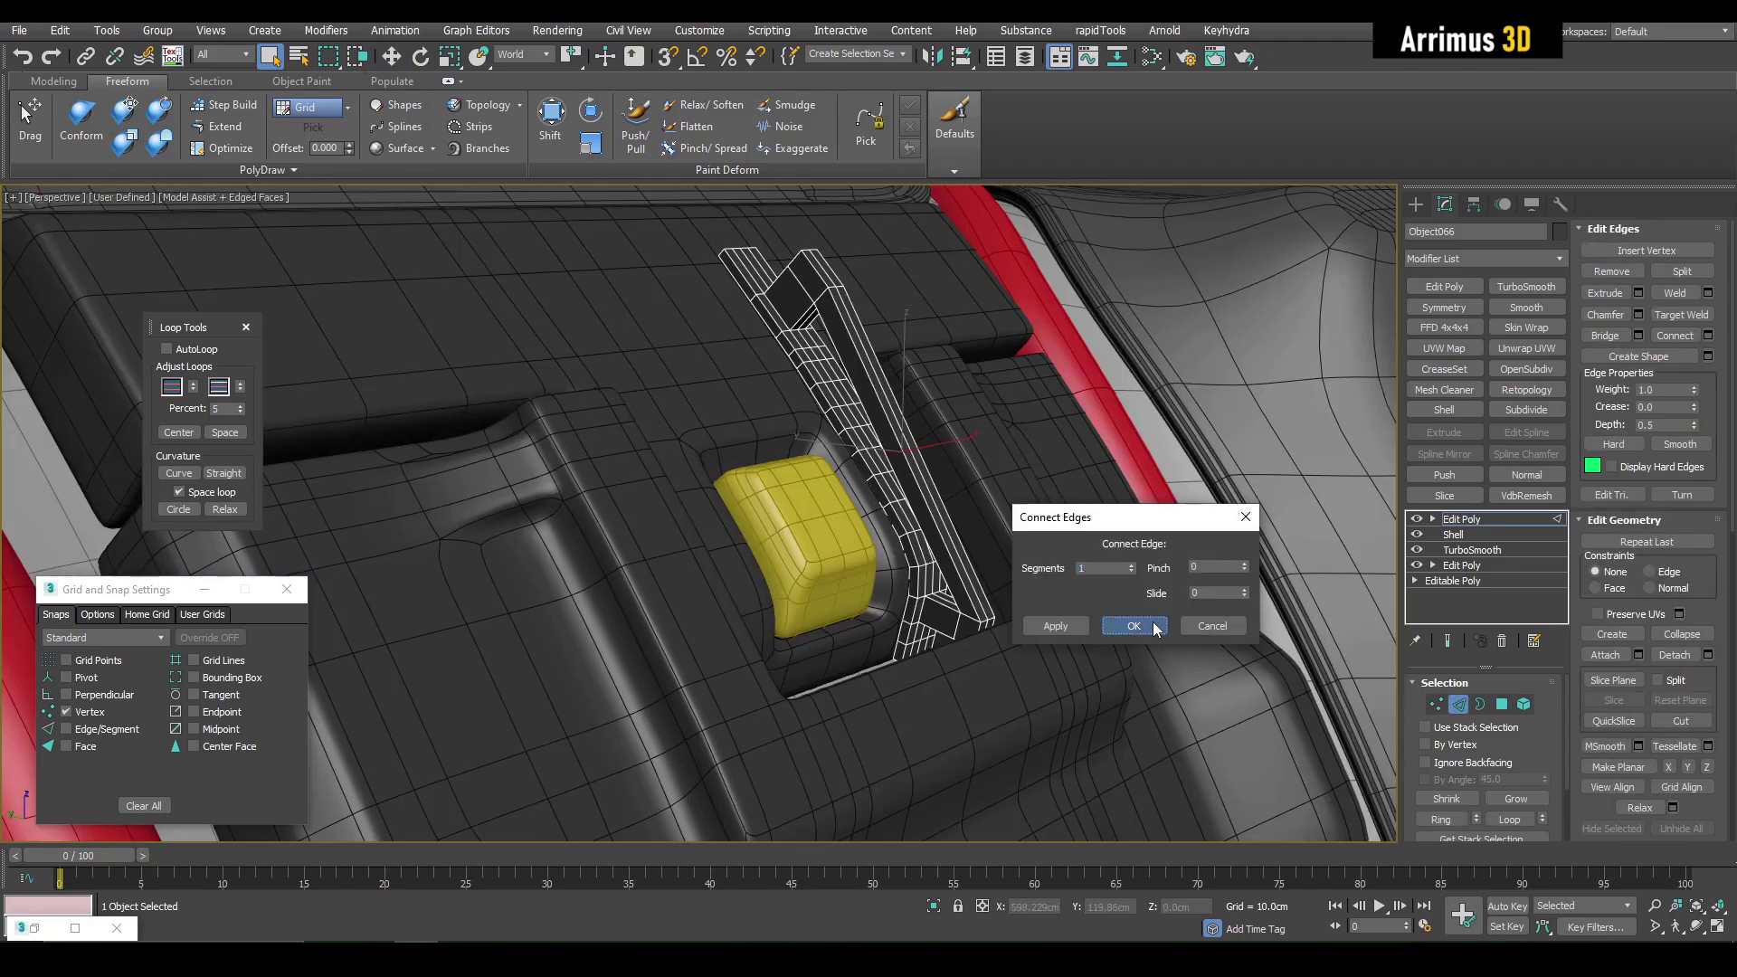
left_click(1469, 519)
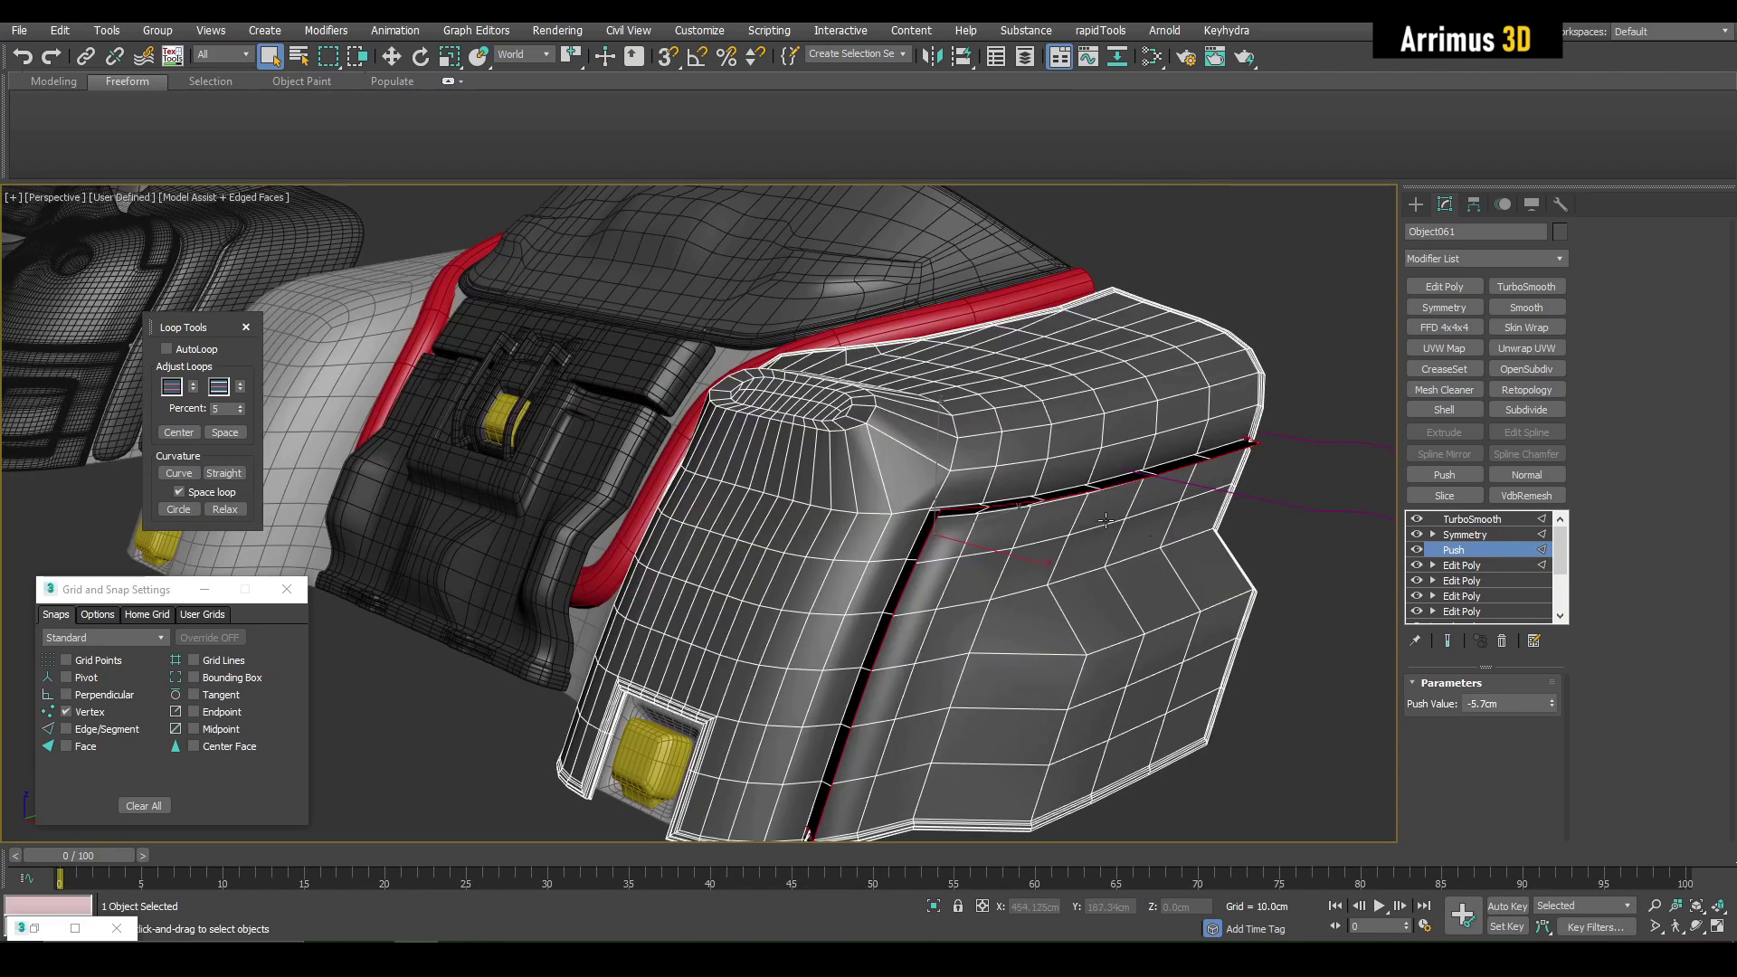
Step: Try a Push value of -3.1 cm on the seam of the side panel
scroll(1176, 445, "up", 3)
middle_click_drag(1060, 563, 1093, 570, "alt")
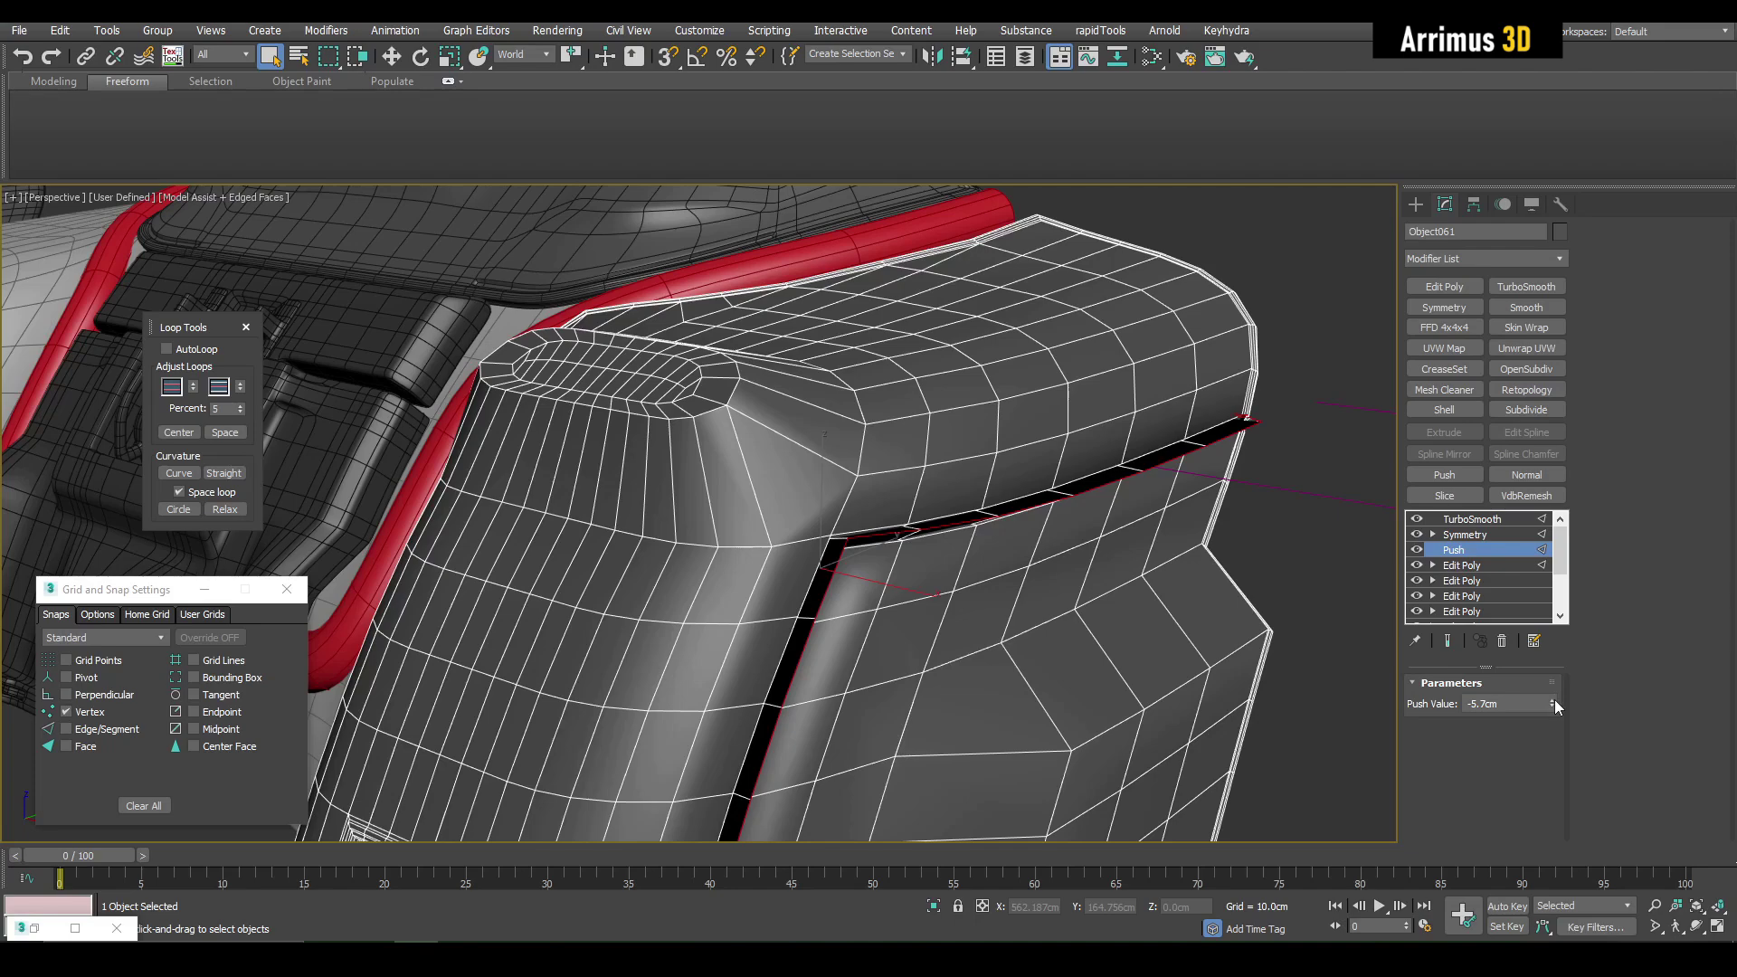
right_click(1554, 701)
key("z")
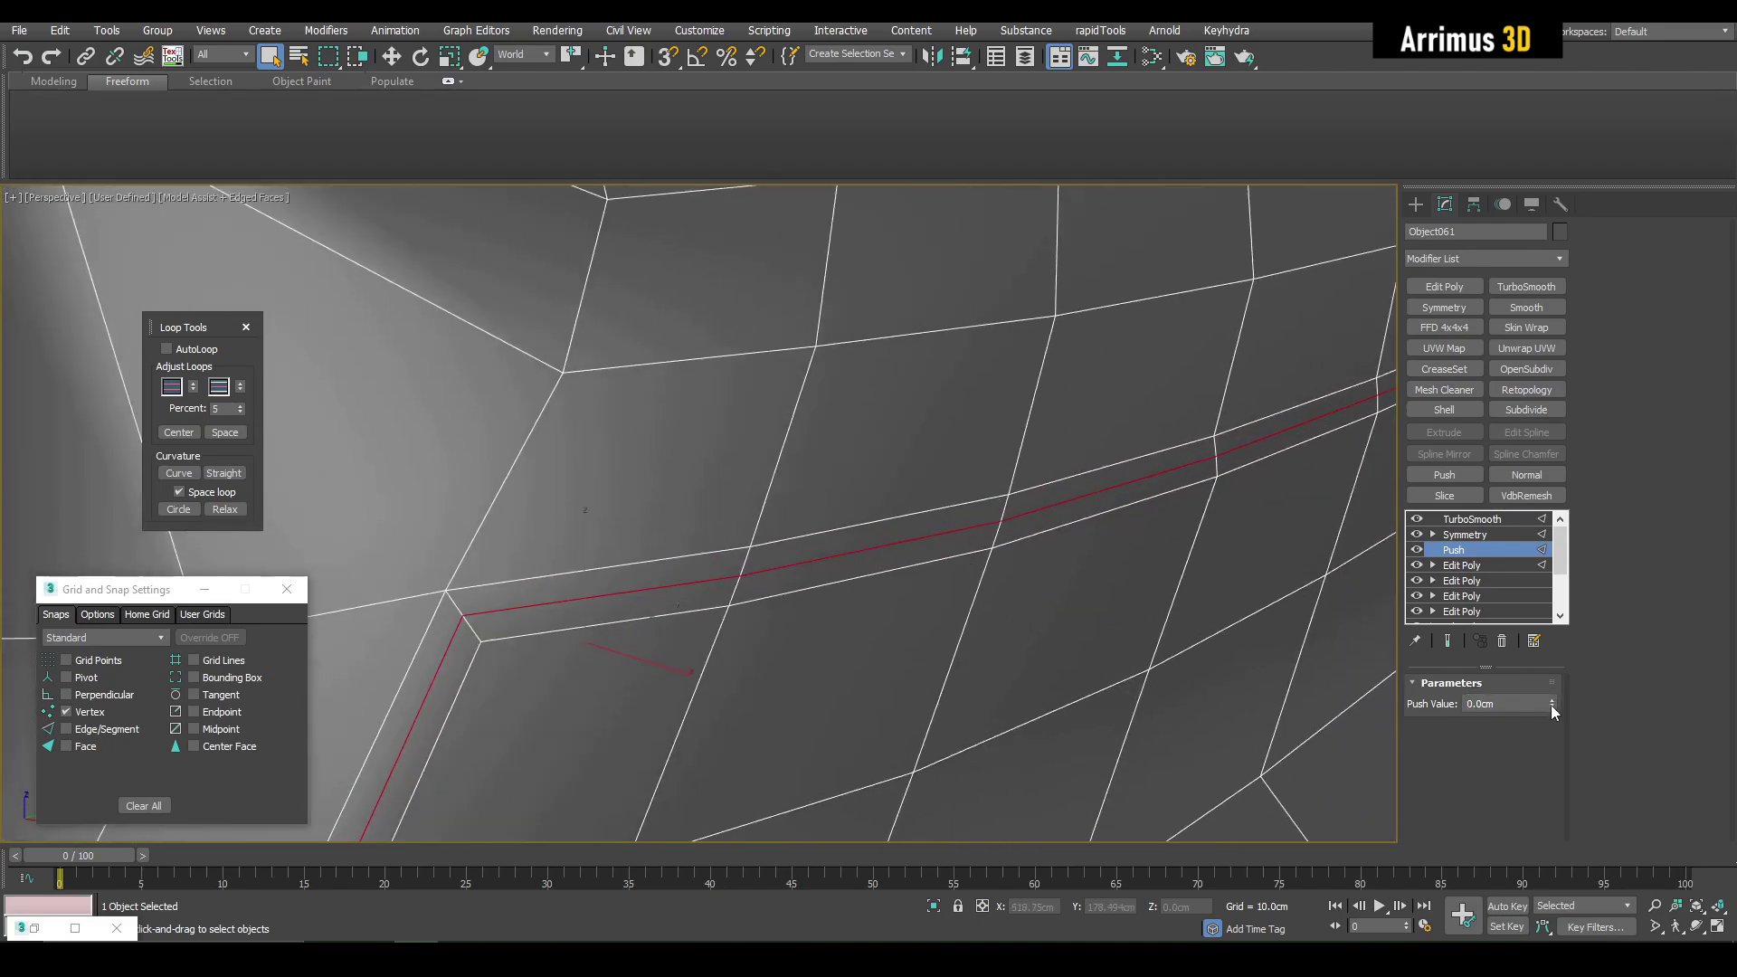
left_click_drag(1550, 704, 1543, 733)
middle_click_drag(1241, 572, 1008, 438, "alt")
key("shift+e")
key("F4")
scroll(769, 461, "down", 4)
scroll(756, 428, "up", 5)
key("shift+e")
key("F4")
middle_click_drag(859, 448, 1012, 514, "alt")
Step: Delete the Push modifier from the side panel's stack
right_click(1487, 551)
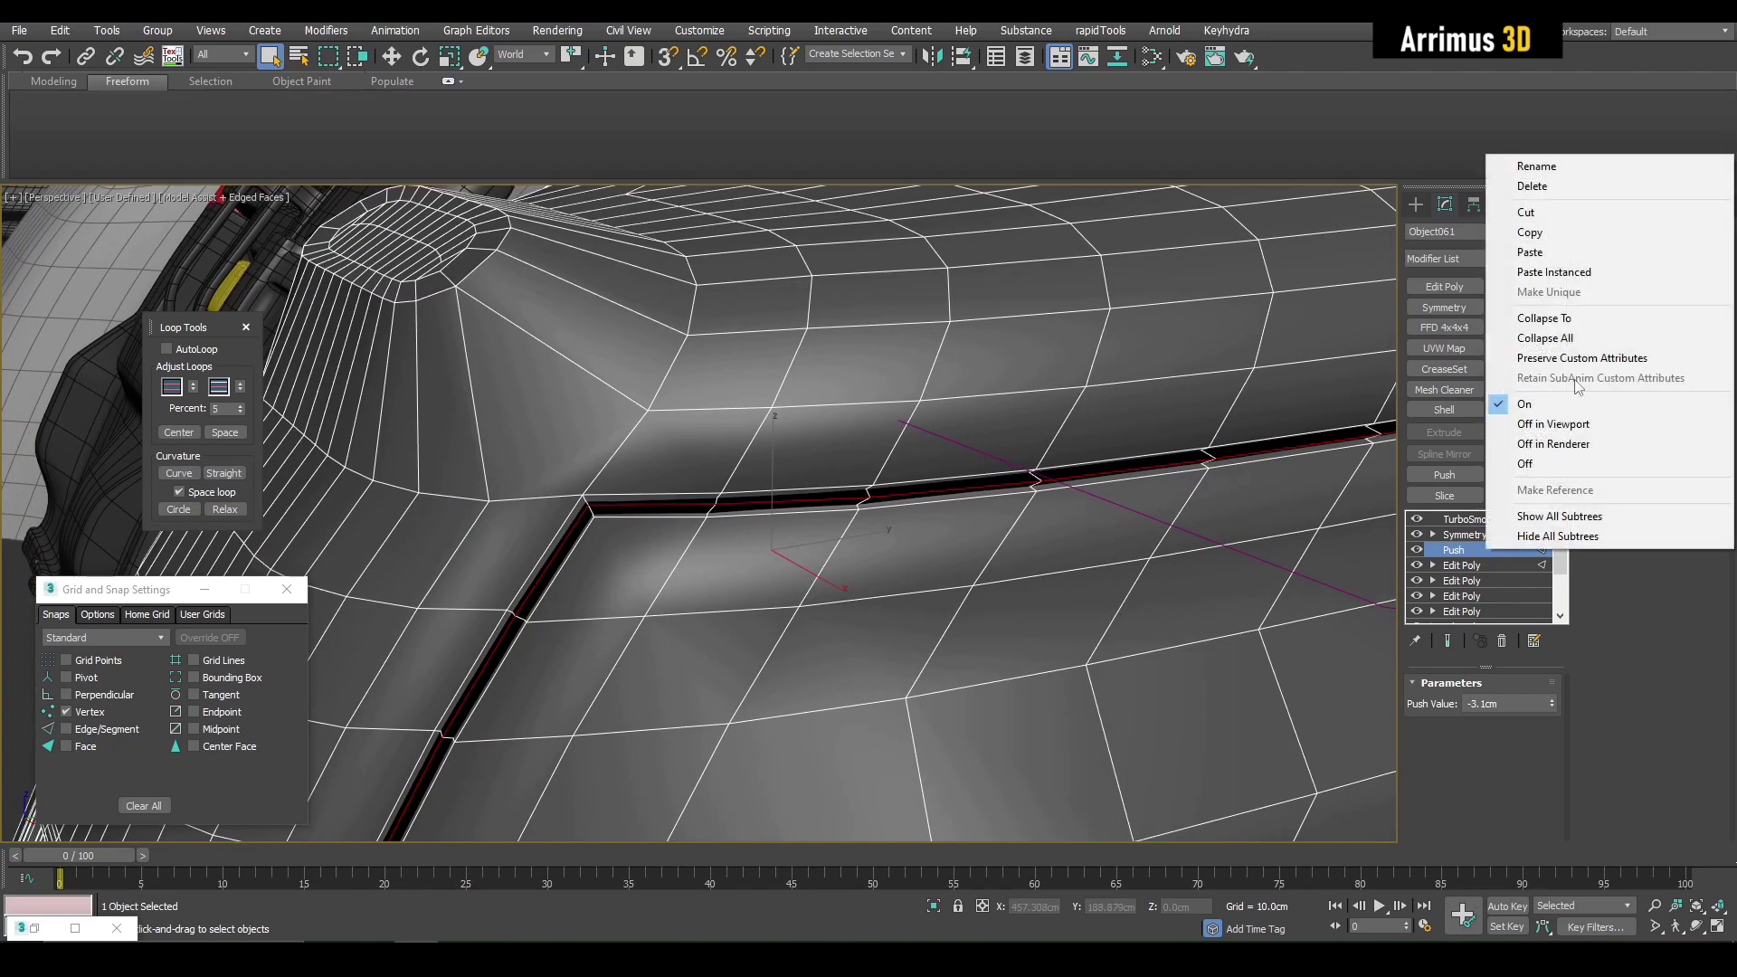
left_click(1538, 187)
middle_click_drag(1280, 434, 1057, 524, "alt")
scroll(1070, 473, "down", 5)
Step: Isolate the side panel and delete the geometry along its seam to leave an open gap
key("2")
key("alt+q")
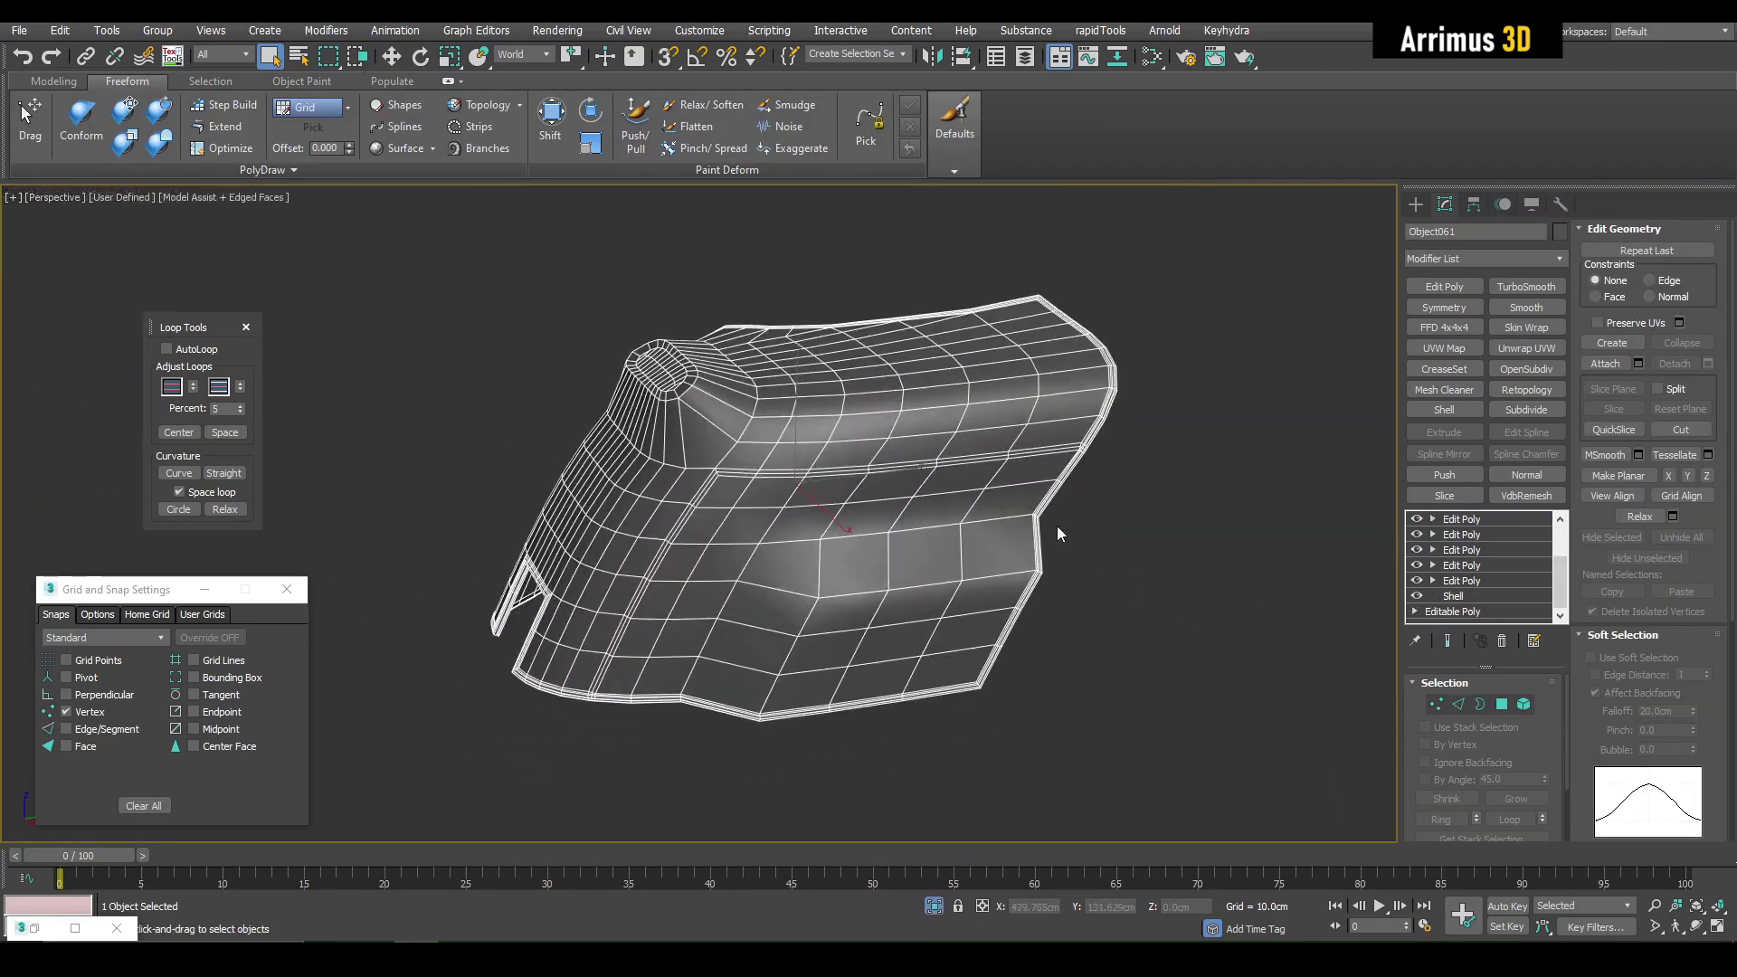
scroll(1057, 525, "up", 4)
scroll(1546, 555, "up", 2)
key("Delete")
middle_click_drag(1125, 381, 996, 403, "alt")
scroll(996, 404, "up", 4)
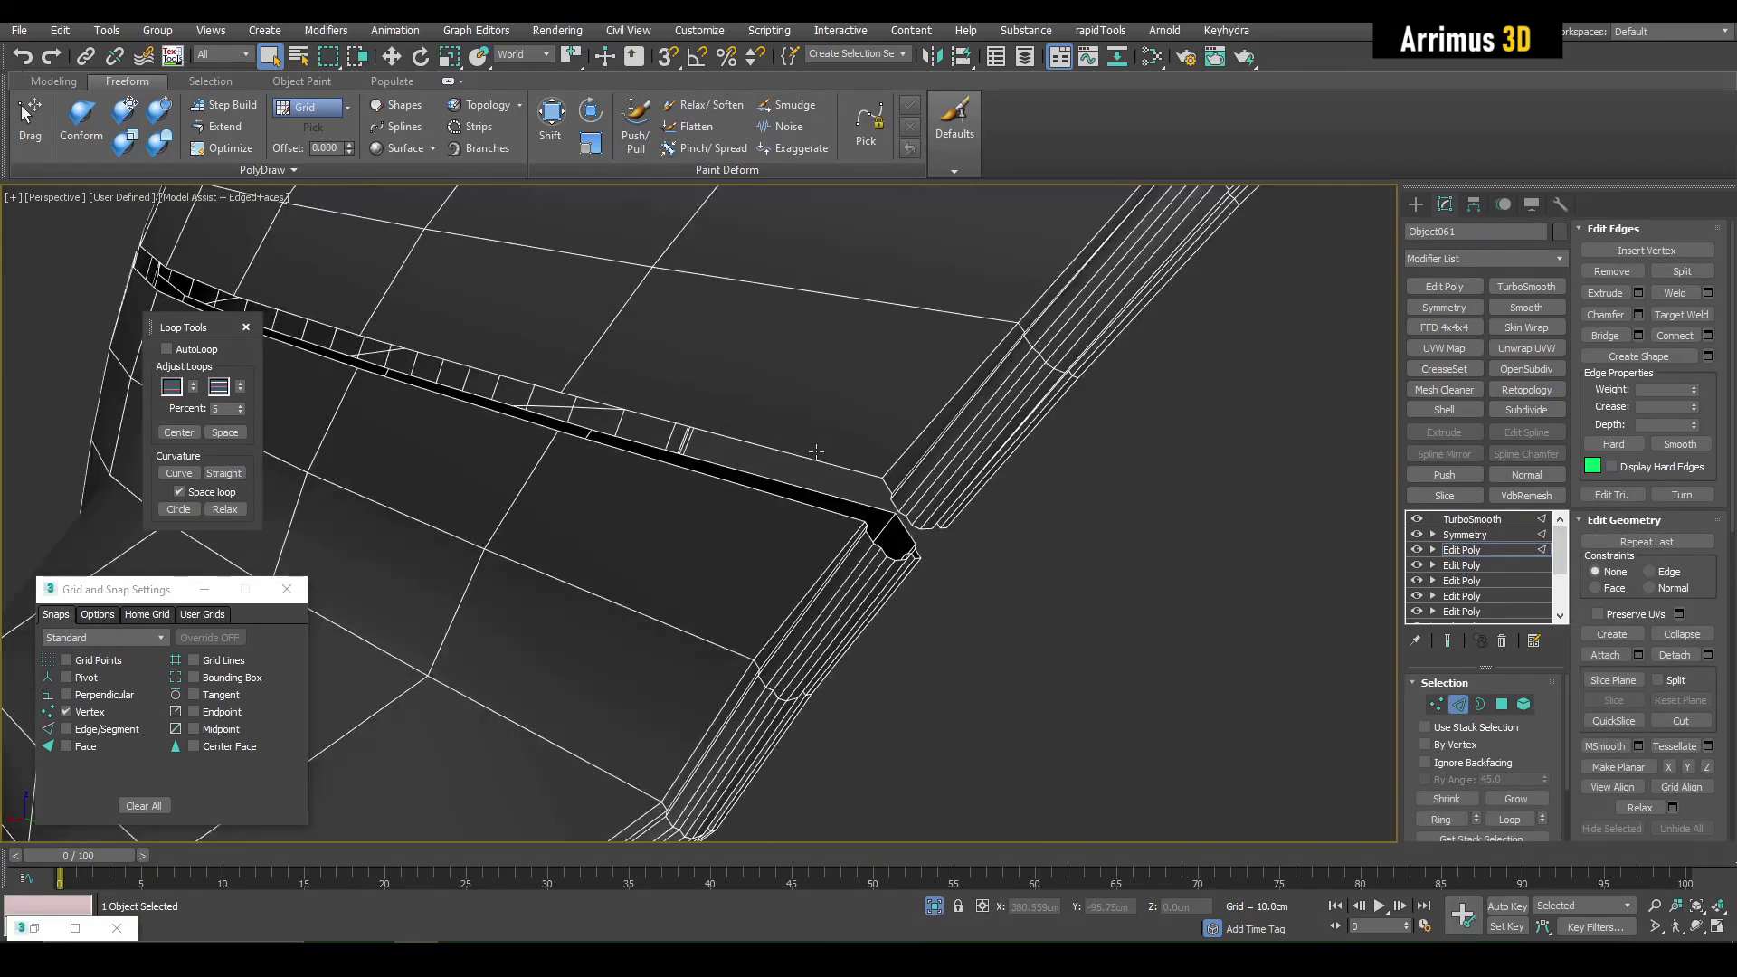
Step: Select the open edges along the lower side of the side panel's seam and close that side with a wall
middle_click_drag(895, 525, 940, 450, "alt")
left_click_drag(970, 432, 972, 435)
key("alt+l")
middle_click_drag(972, 436, 1163, 613, "alt")
scroll(688, 398, "down", 4)
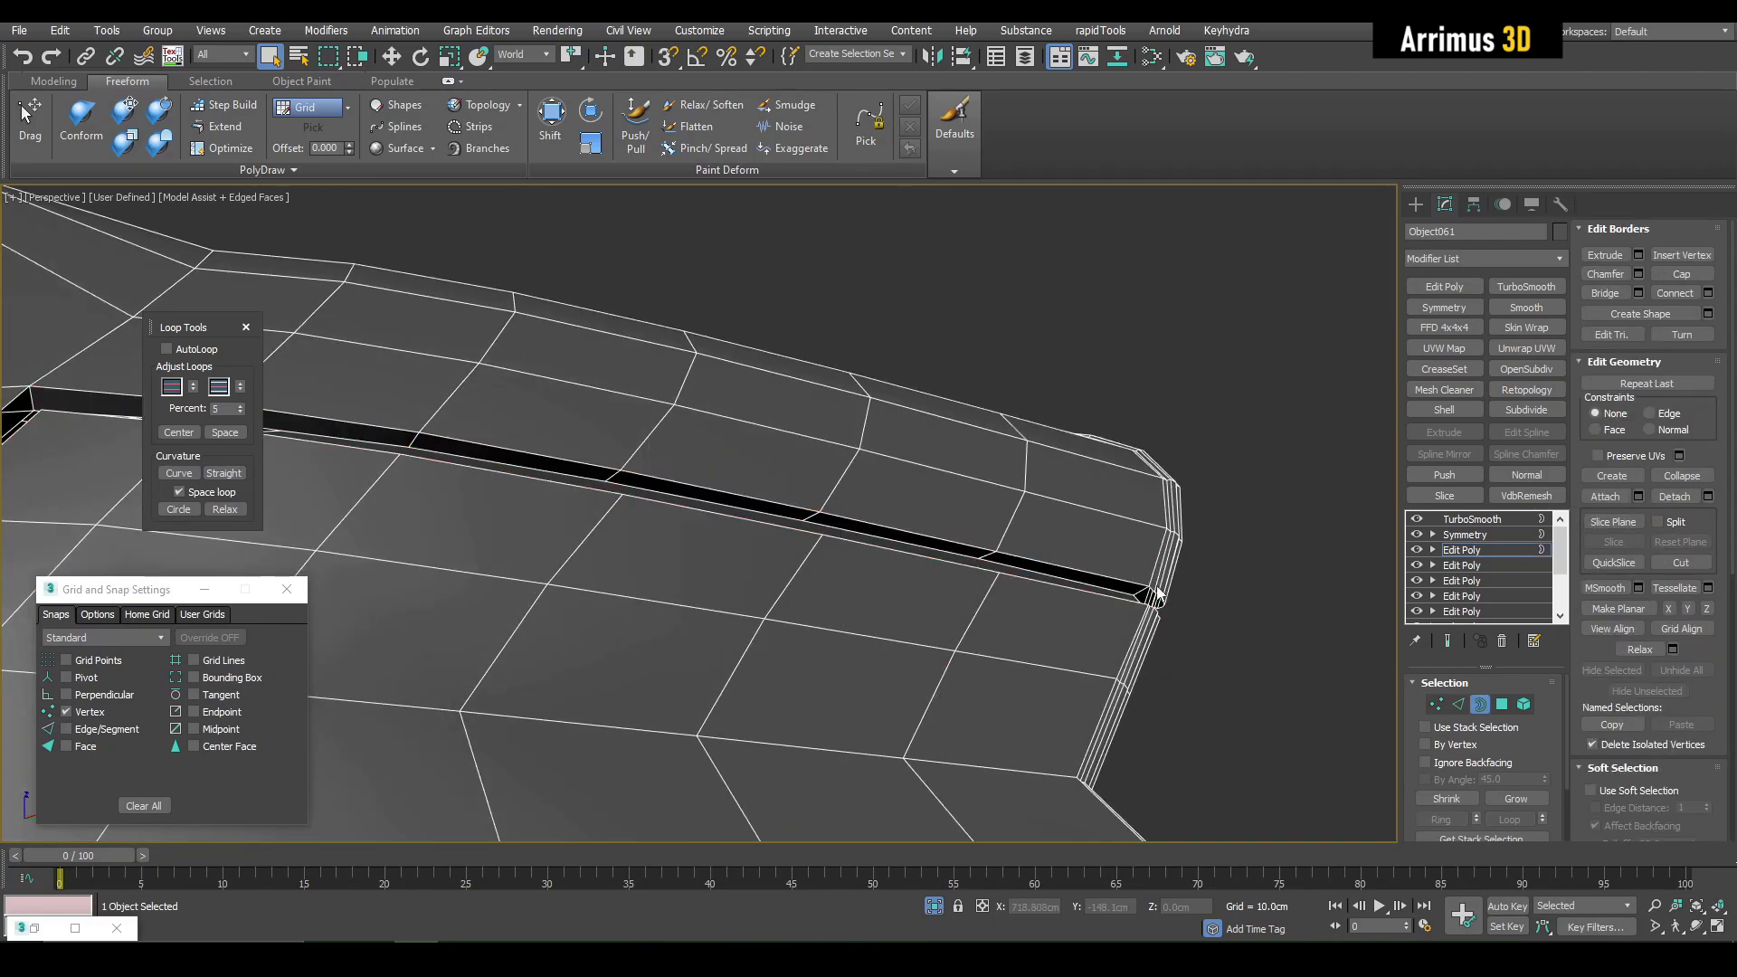
key("2")
middle_click_drag(879, 583, 915, 462, "alt")
scroll(988, 487, "down", 4)
scroll(932, 456, "up", 2)
scroll(915, 463, "up", 6)
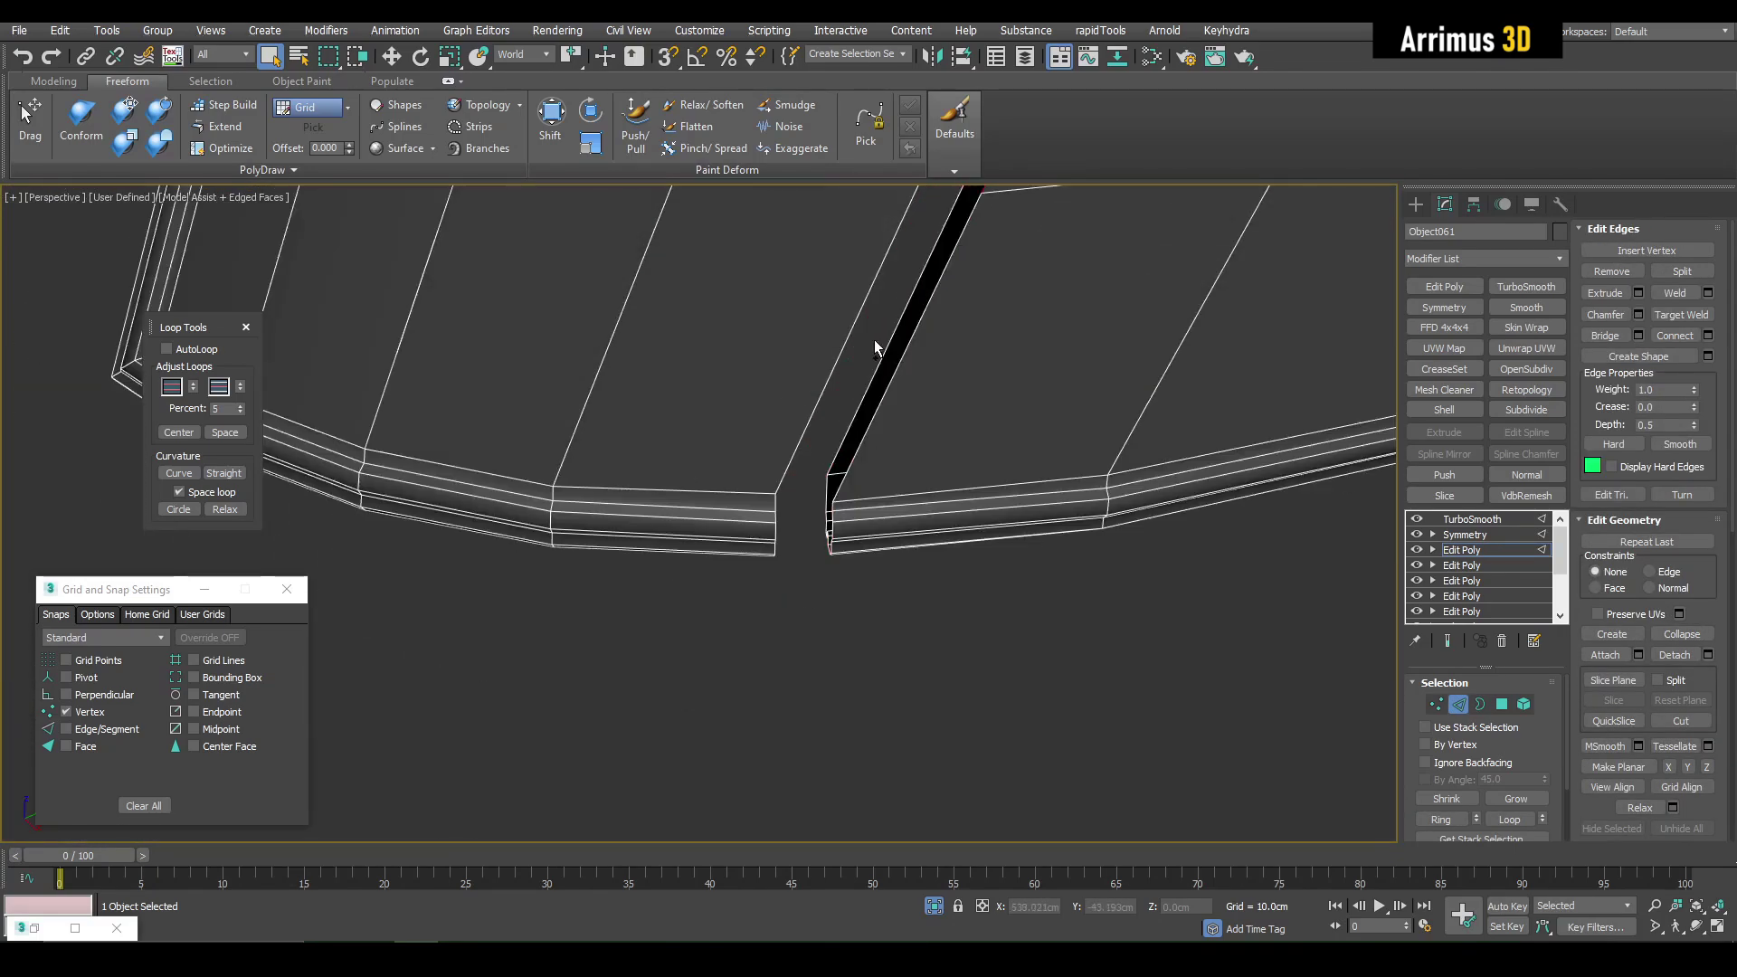
Step: Select the remaining open border along the seam and bridge its edges into the opposite wall
key("3")
scroll(830, 525, "down", 3)
middle_click_drag(827, 576, 814, 653, "alt")
scroll(788, 441, "up", 5)
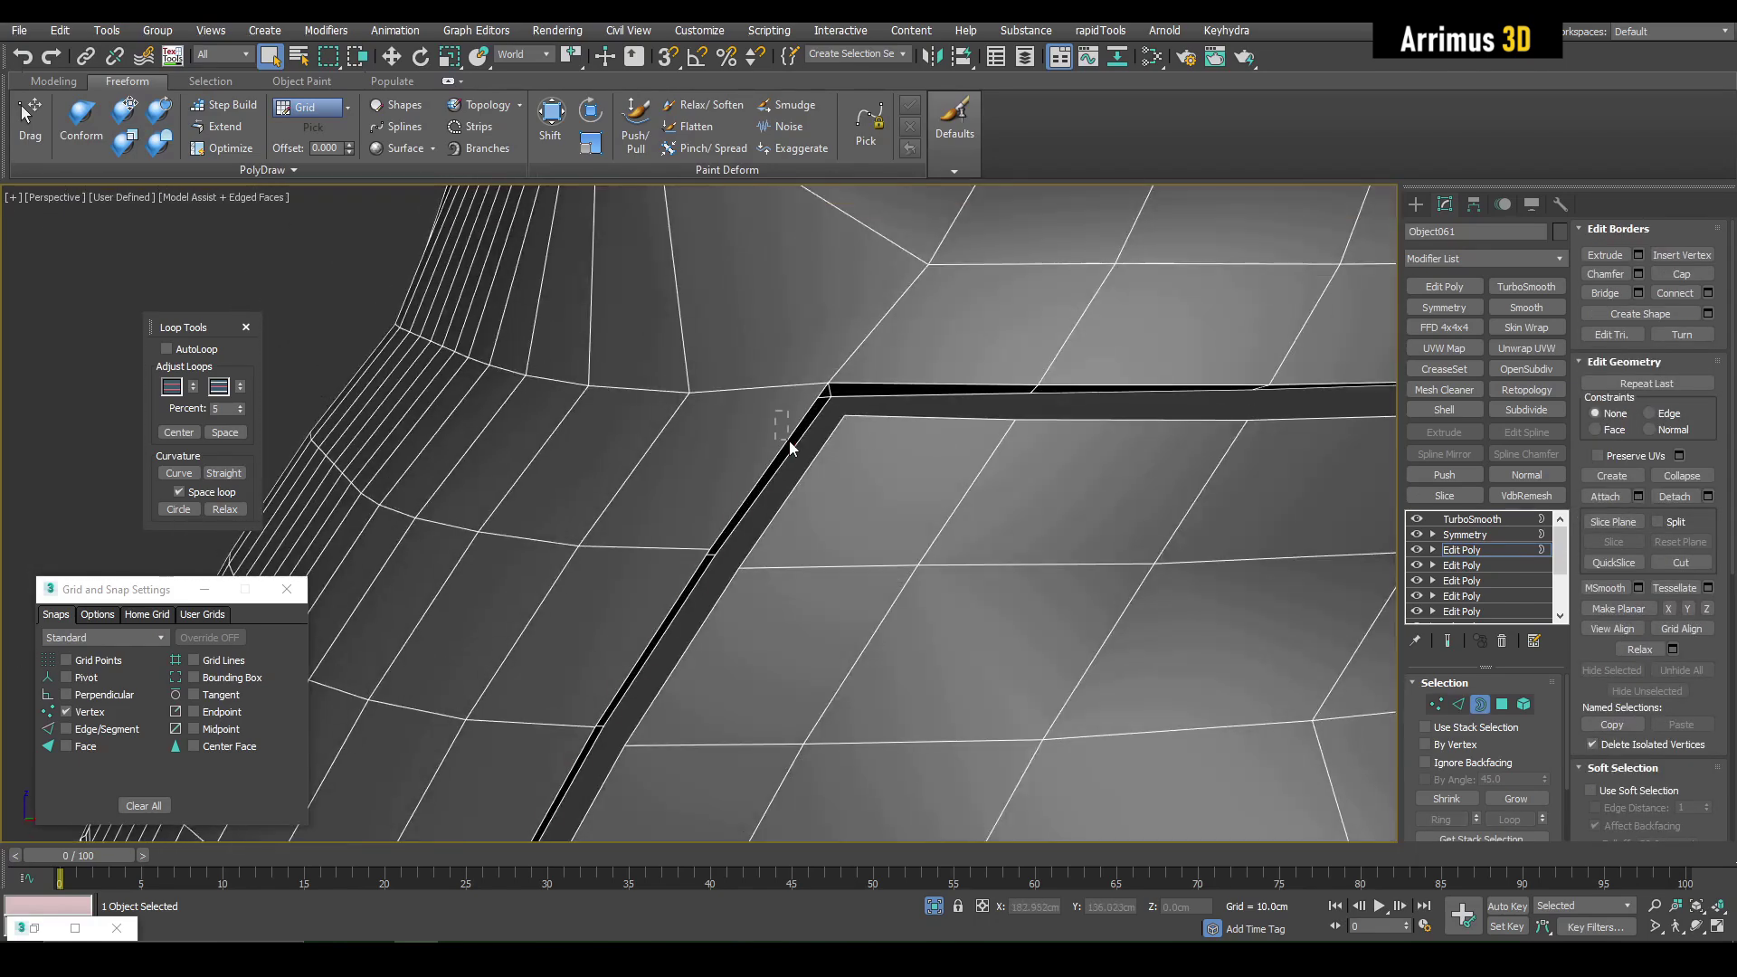
key("2")
scroll(808, 323, "down", 4)
middle_click_drag(808, 323, 797, 482, "alt")
left_click(1153, 665)
key("3")
middle_click_drag(948, 415, 883, 566, "alt")
key("F4")
scroll(884, 565, "down", 3)
key("3")
Step: Select the wall polygons lining the seam and detach them as a separate object
key("4")
key("F4")
key("a")
left_click(733, 389)
middle_click_drag(733, 389, 778, 398, "alt")
scroll(751, 399, "up", 4)
left_click(769, 399, "ctrl")
left_click(674, 452, "ctrl")
key("d")
left_click(1182, 585)
key("4")
scroll(814, 507, "down", 4)
Step: Add Edit Poly to the detached seam strips, flip all their polygons and isolate them
left_click(588, 511)
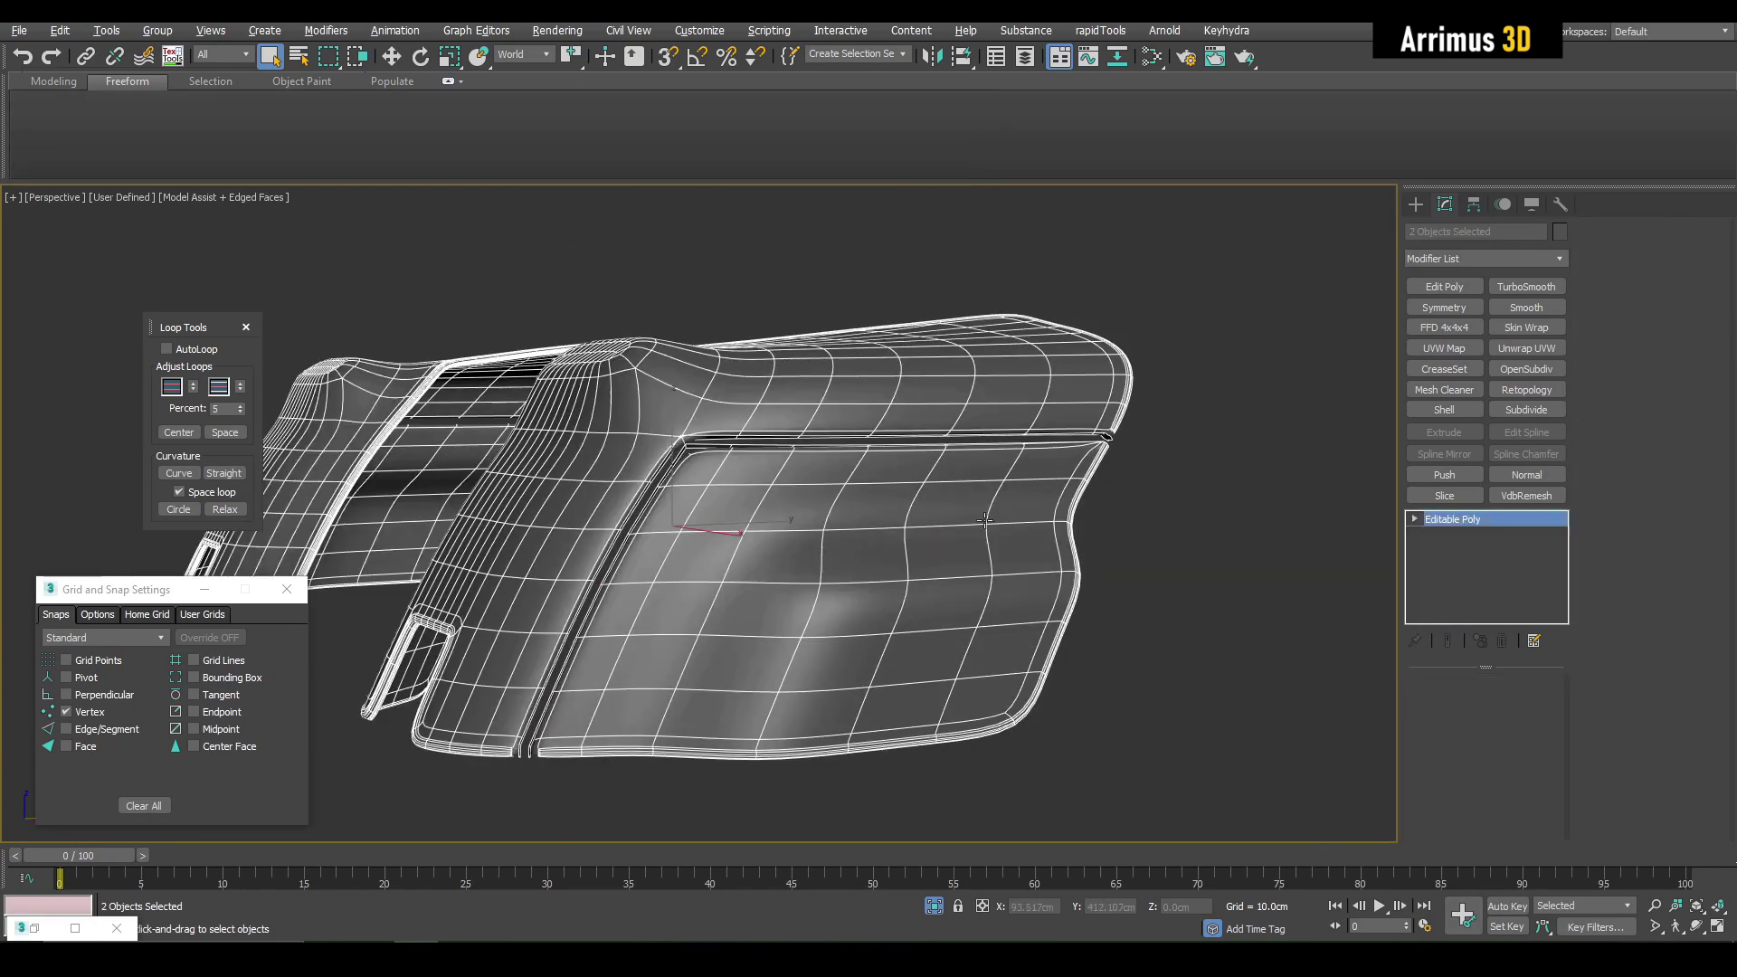
left_click(1443, 286)
key("4")
key("ctrl+a")
left_click(1681, 313)
key("4")
left_click(937, 521)
key("alt+q")
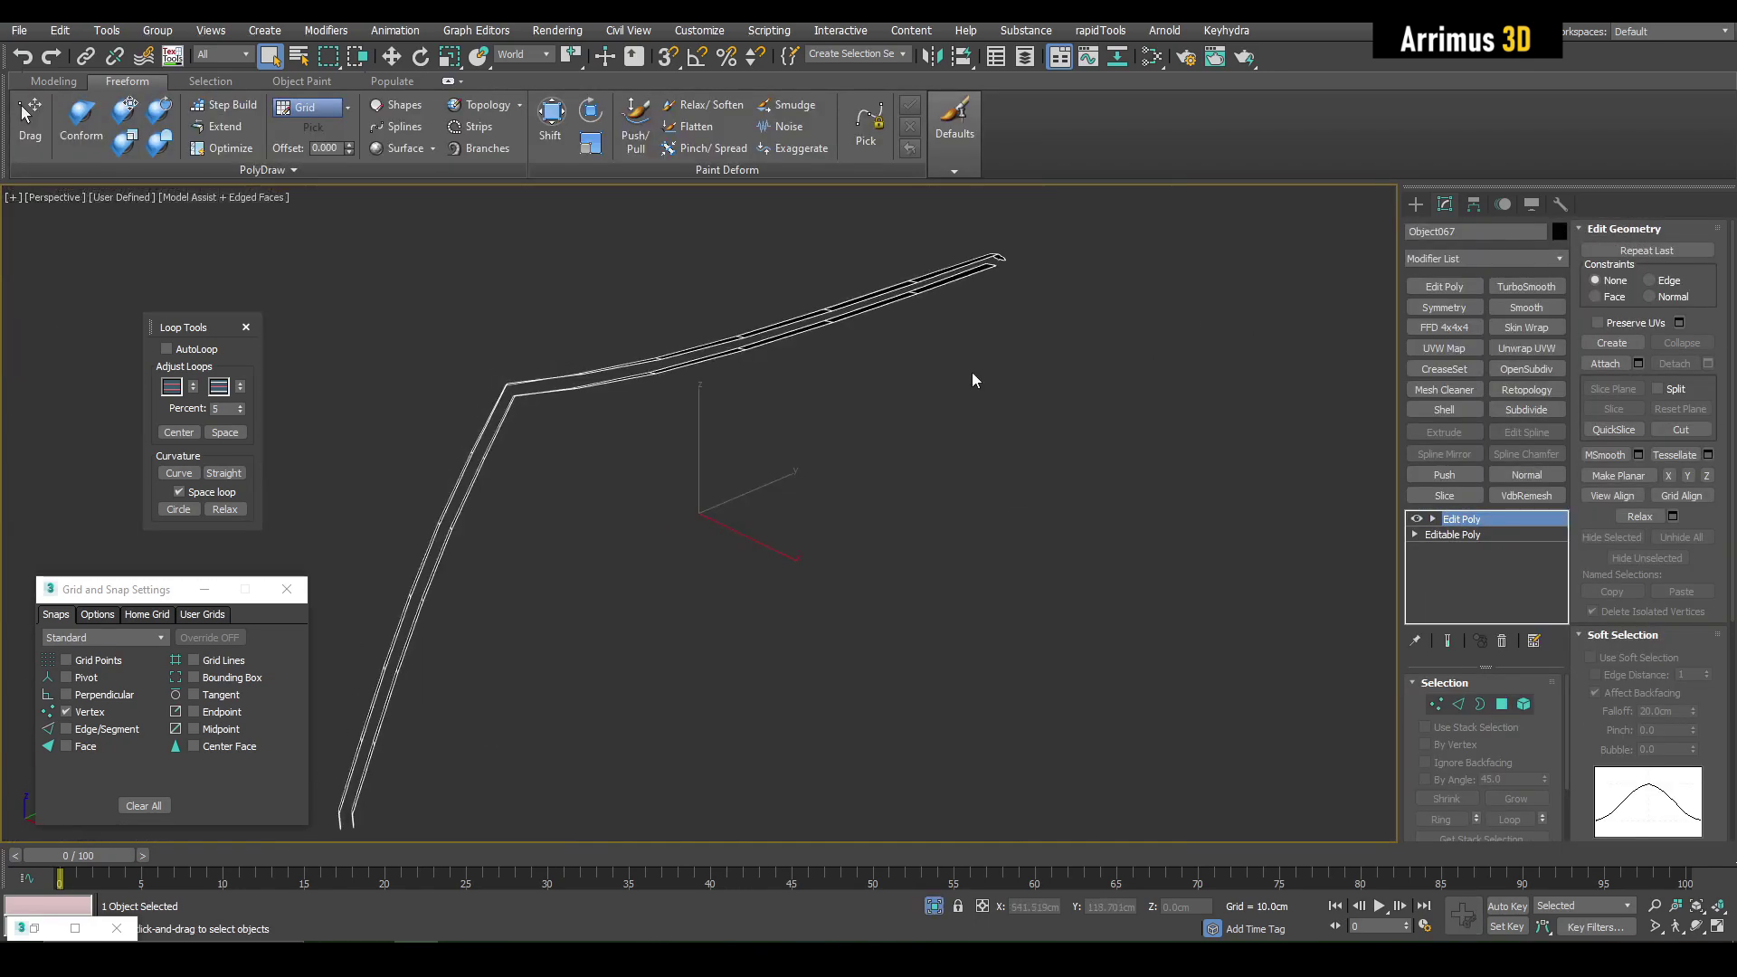
Step: Add another Edit Poly and bridge the facing edges of the two seam strips into one continuous insert
left_click(1443, 286)
key("2")
scroll(974, 380, "up", 3)
middle_click_drag(1131, 391, 737, 473)
middle_click_drag(899, 465, 746, 463, "alt")
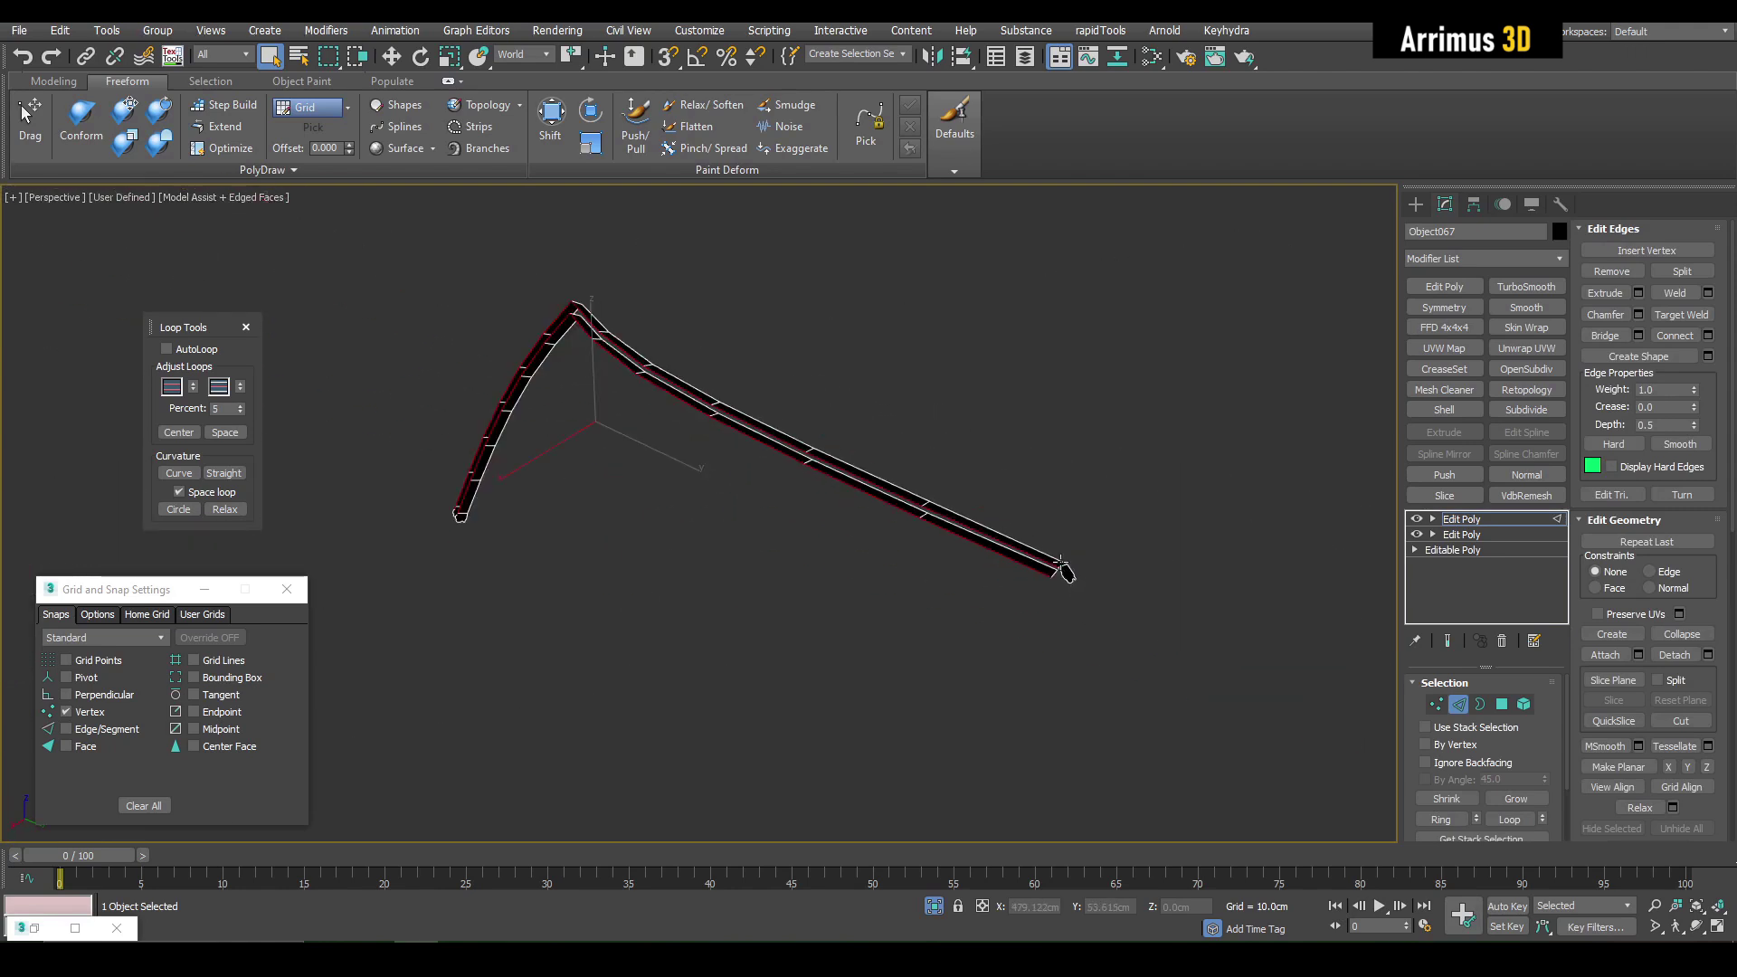
middle_click_drag(948, 600, 795, 410, "alt")
left_click(1177, 666)
middle_click_drag(1167, 652, 800, 527, "alt")
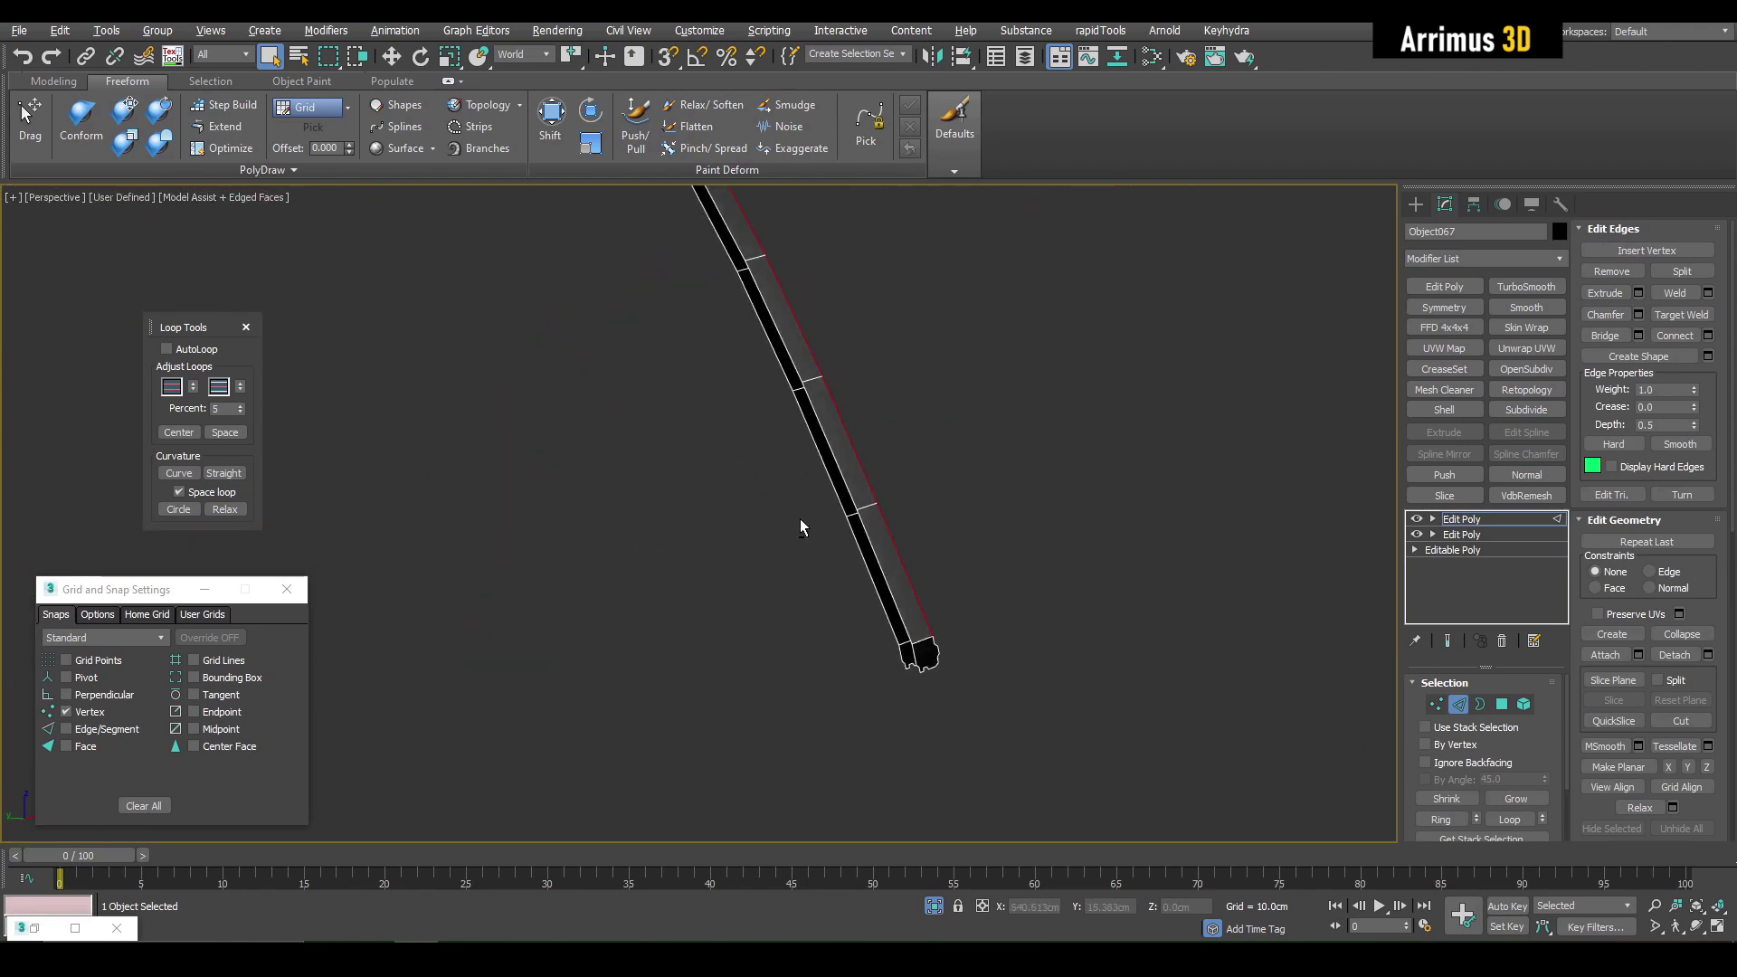
key("ctrl+shift+b")
left_click(1177, 667)
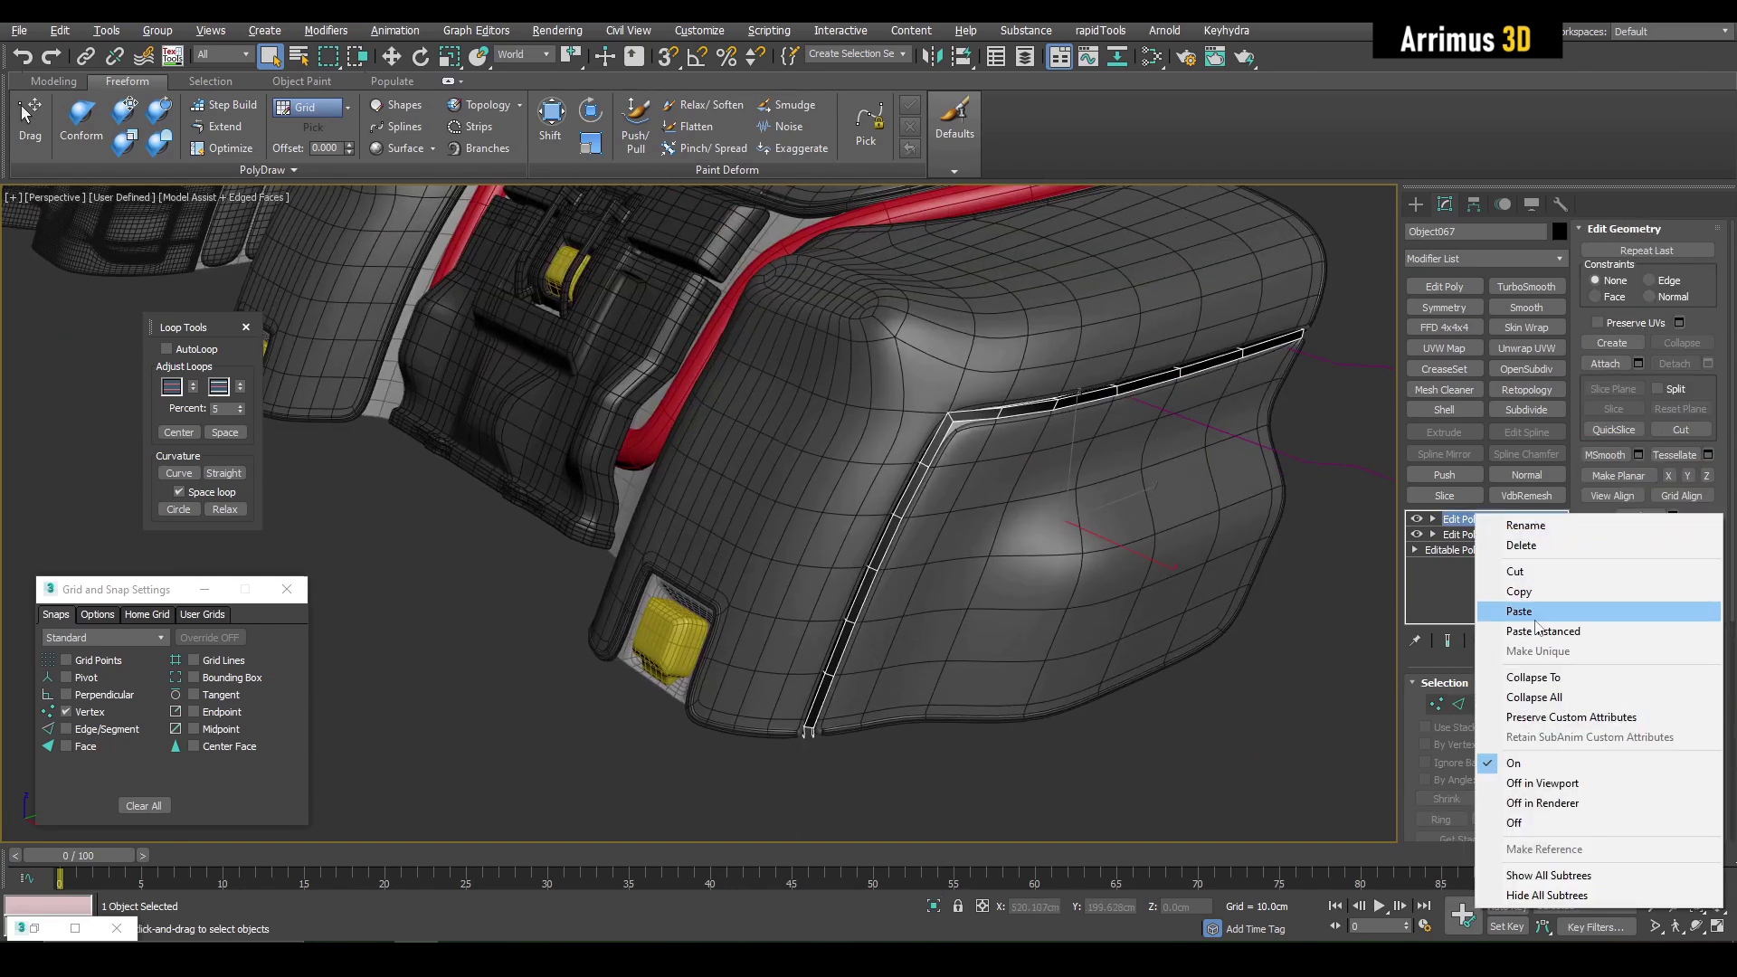
Step: Paste the copied TurboSmooth and Symmetry modifiers onto the seam insert
left_click(1497, 608)
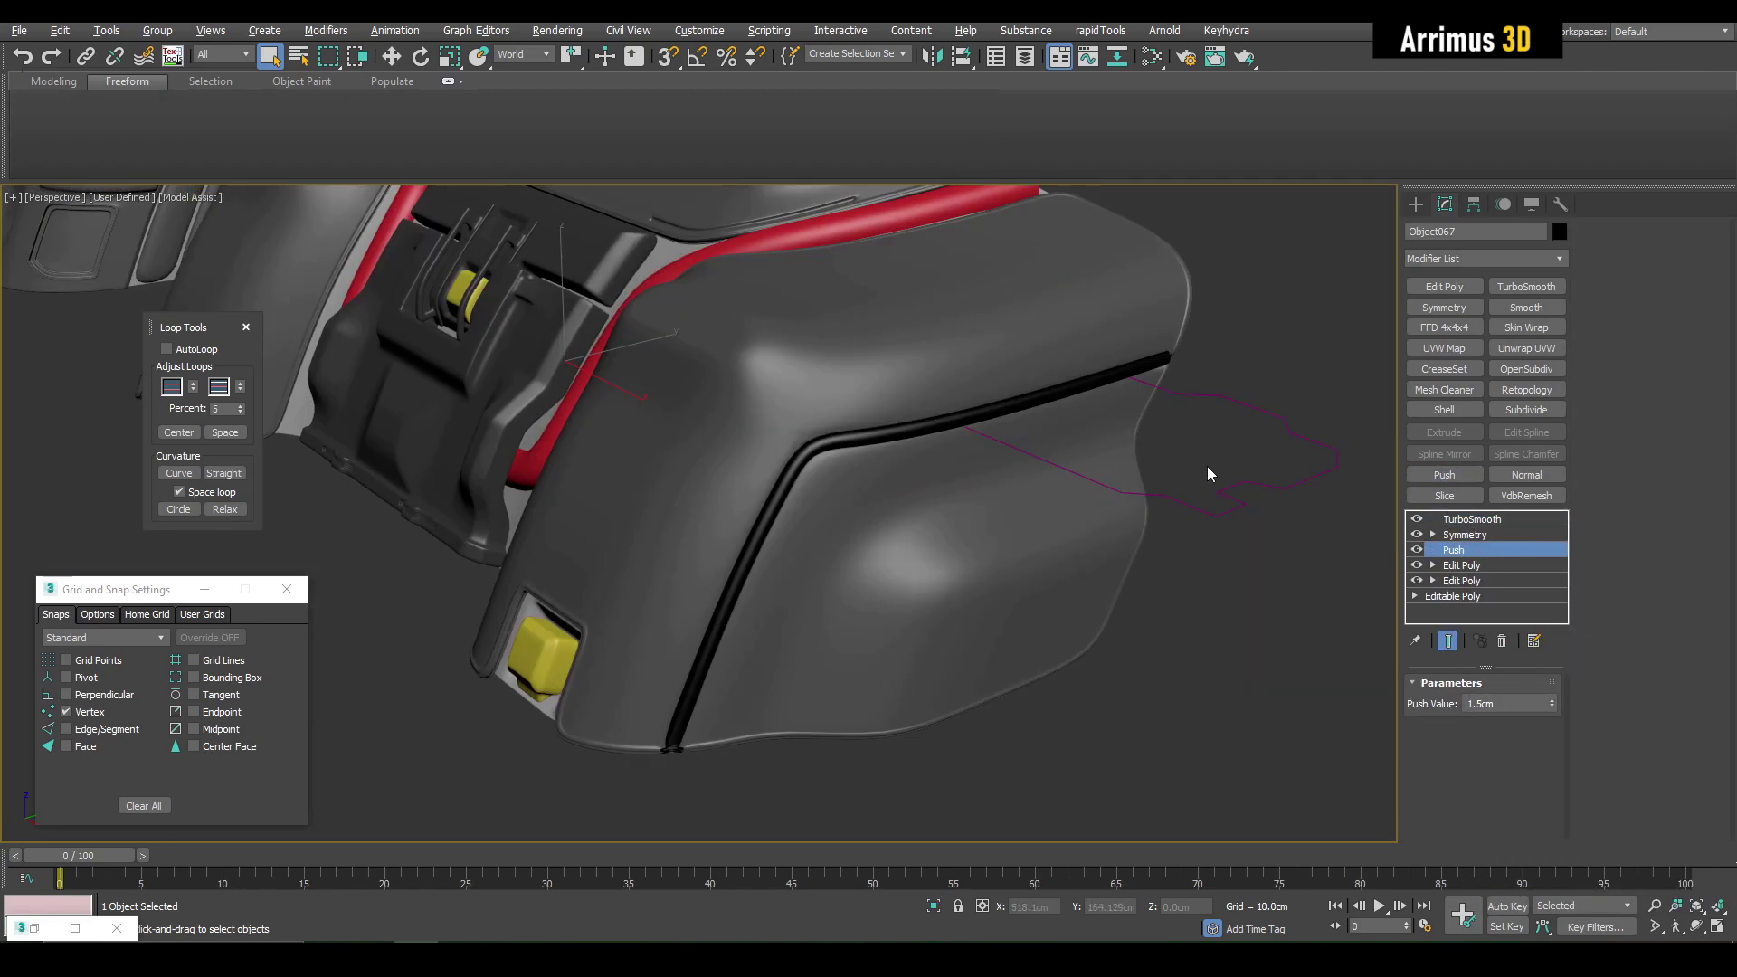
middle_click_drag(1210, 477, 904, 543, "alt")
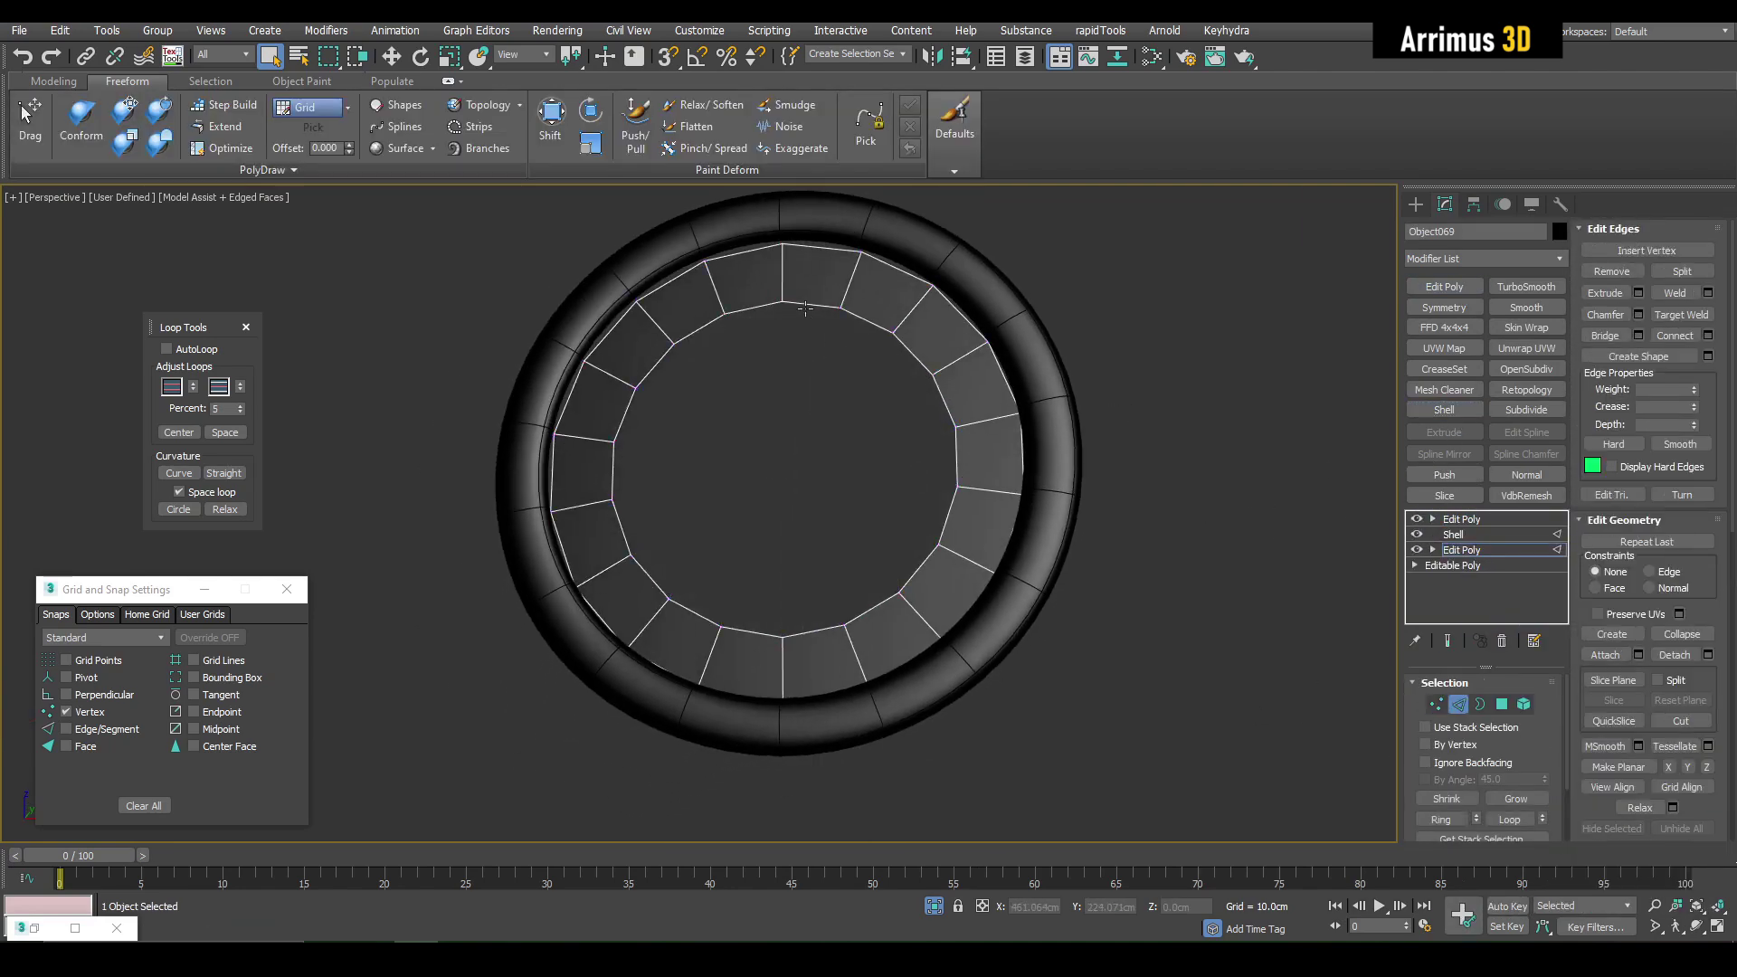
Step: Select the inner edge loop of the circular detail's inner ring
double_click(807, 306)
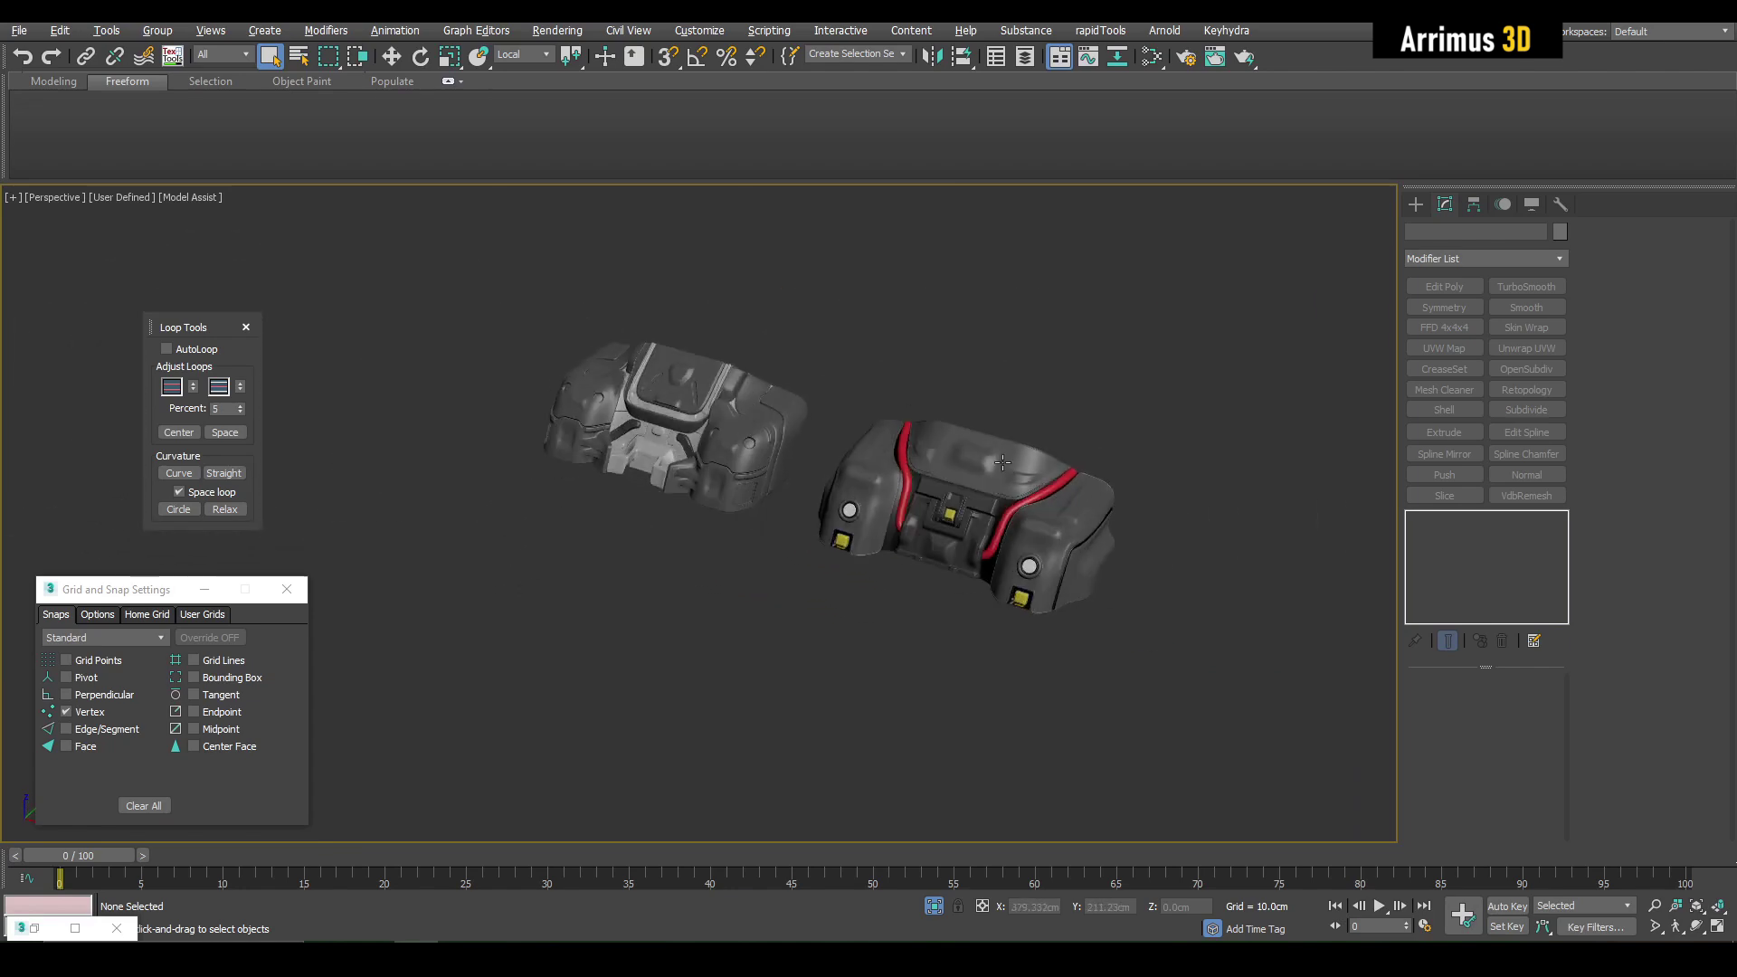
Step: Select the red tube and add a second Edit Poly modifier below its Symmetry
scroll(1008, 457, "up", 6)
middle_click_drag(1008, 476, 1009, 437, "alt")
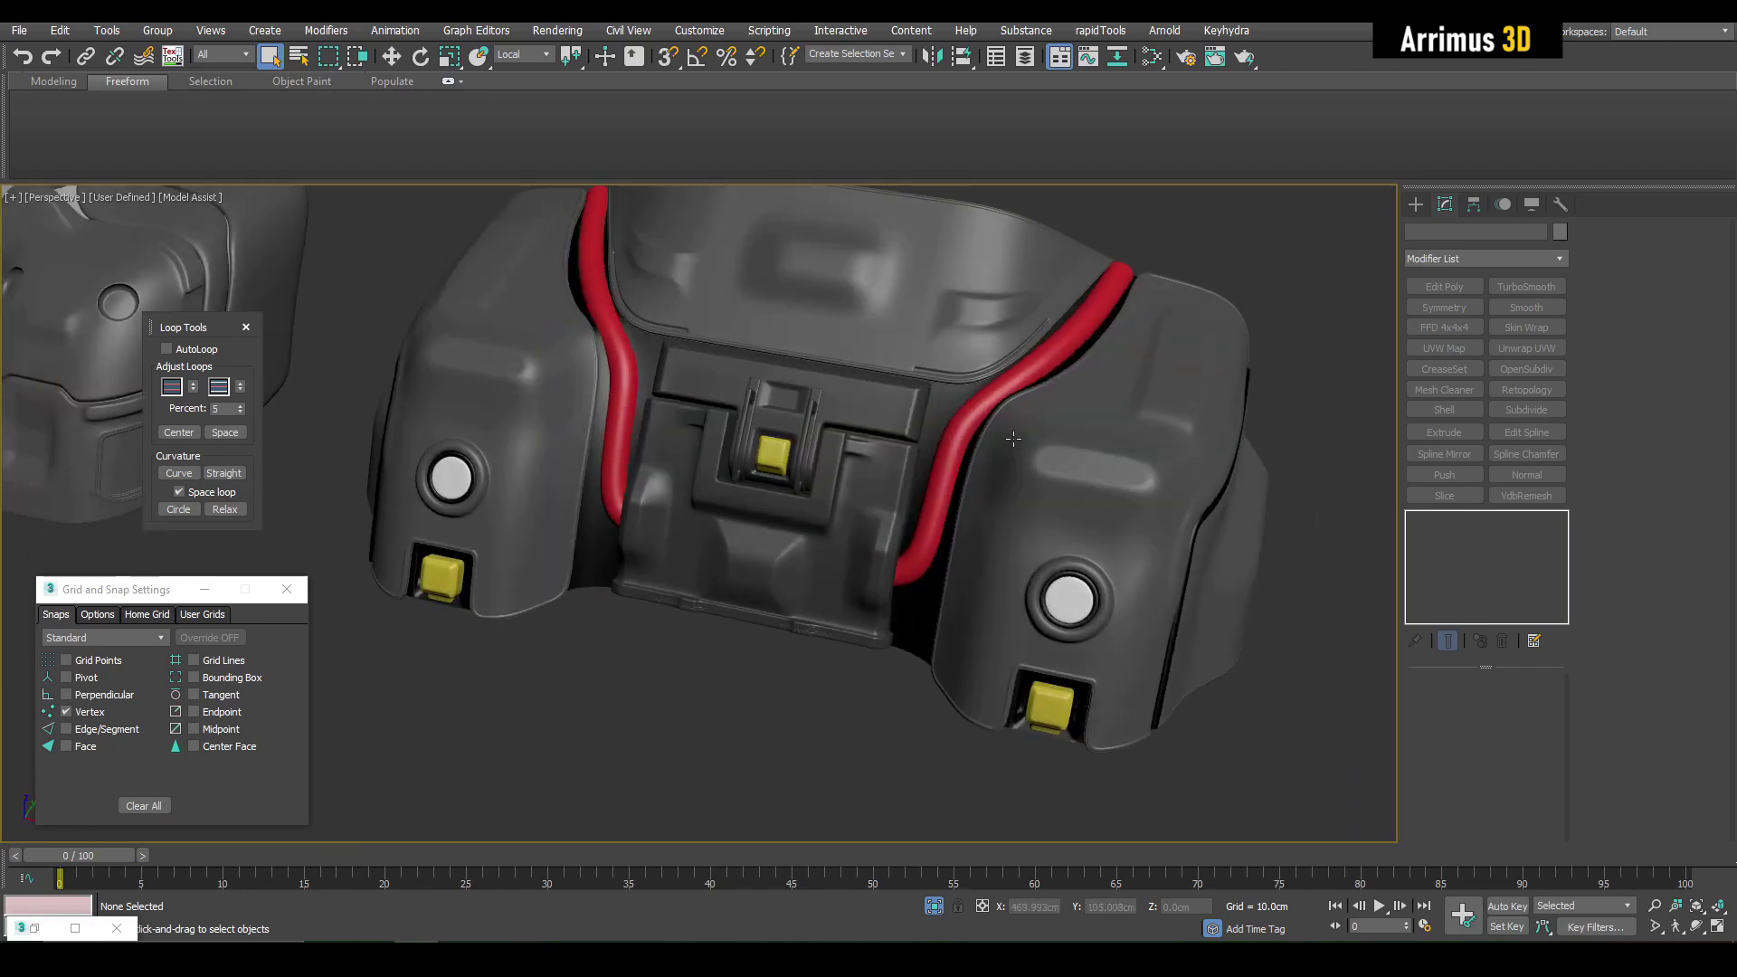
key("F4")
left_click(986, 418)
scroll(987, 418, "up", 3)
left_click(1491, 551)
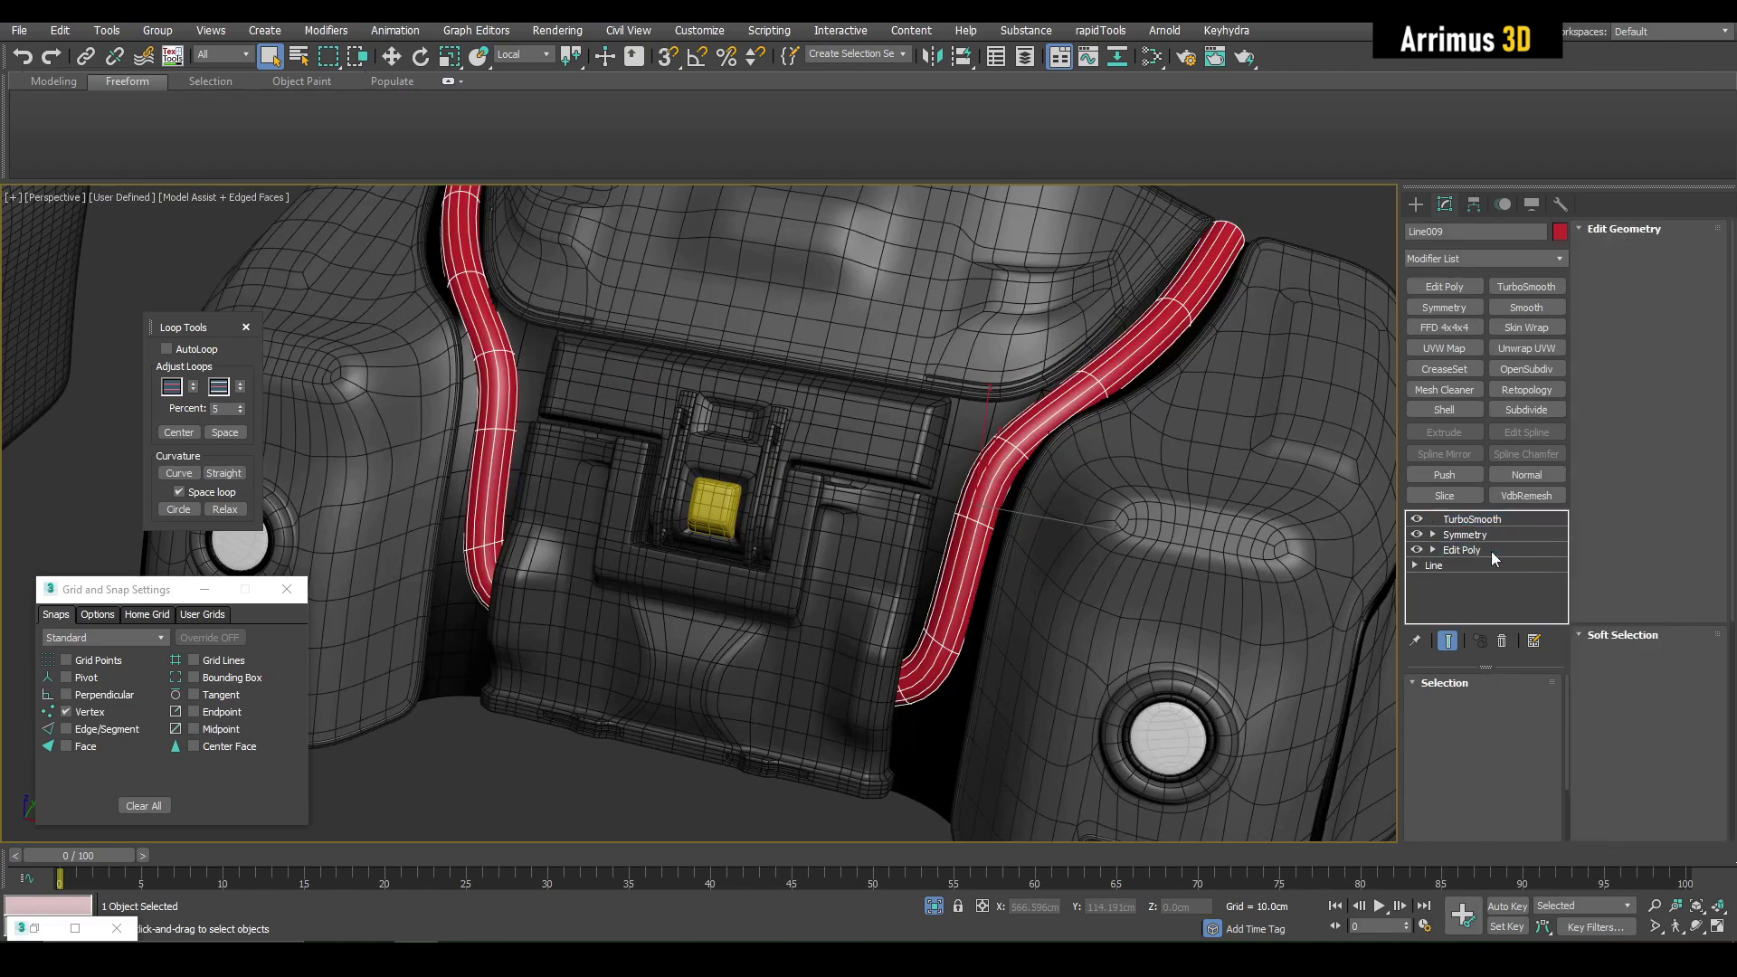
left_click(1444, 286)
Step: Insert edge loops around the red tube's section beside the central panel
key("1")
scroll(1011, 417, "up", 5)
middle_click_drag(1008, 469, 1091, 406, "alt")
key("alt+1")
left_click(1091, 406)
middle_click_drag(1111, 537, 1091, 361)
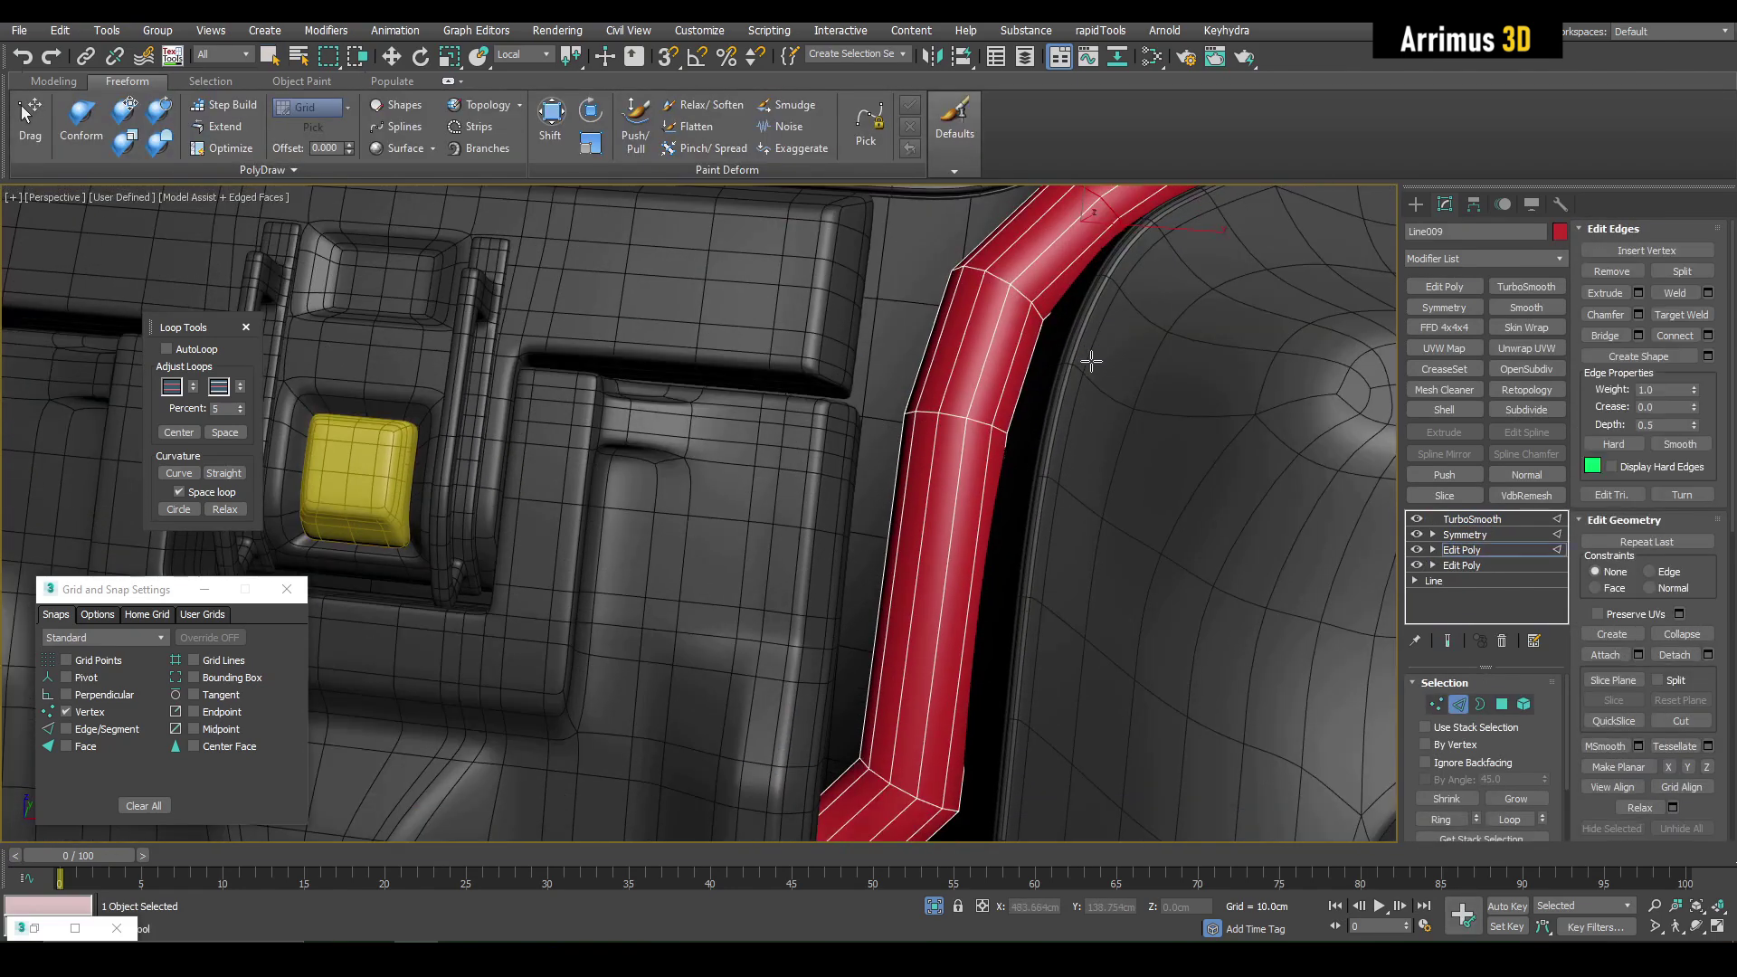
left_click(970, 523)
key("w")
middle_click_drag(969, 523, 992, 525, "alt")
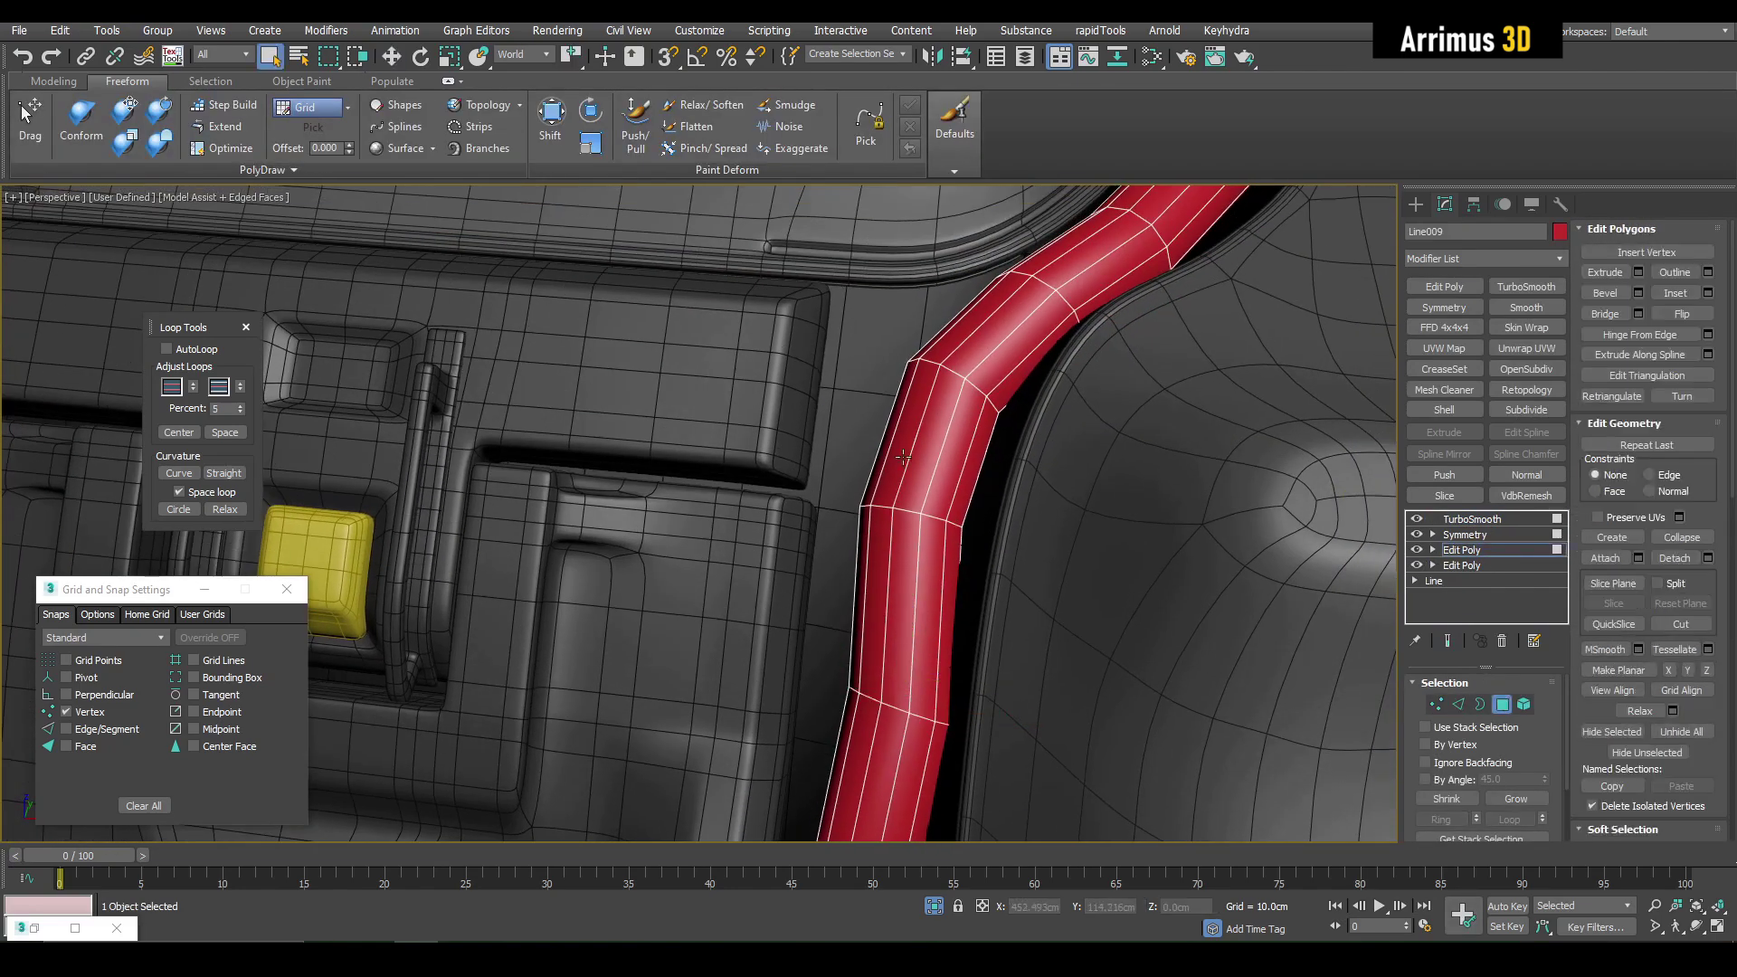
Step: Select the tube polygons between the inserted loops and thicken them into a bulge beside the central panel
middle_click_drag(903, 457, 932, 491)
left_click_drag(1040, 506, 914, 457)
key("w")
middle_click_drag(942, 457, 857, 453, "alt")
key("ctrl+q")
key("F4")
Step: Add supporting edge loops near both ends of the red tube's bulge
key("1")
scroll(871, 452, "up", 4)
key("q")
key("ctrl+q")
key("F4")
key("alt+c")
left_click(802, 368)
left_click(795, 504)
key("w")
key("ctrl+q")
key("F4")
scroll(853, 500, "down", 5)
key("q")
scroll(857, 454, "up", 4)
Step: Raise the polygons on the bulge's inner side toward the central panel and scale them into a tapered ridge
key("2")
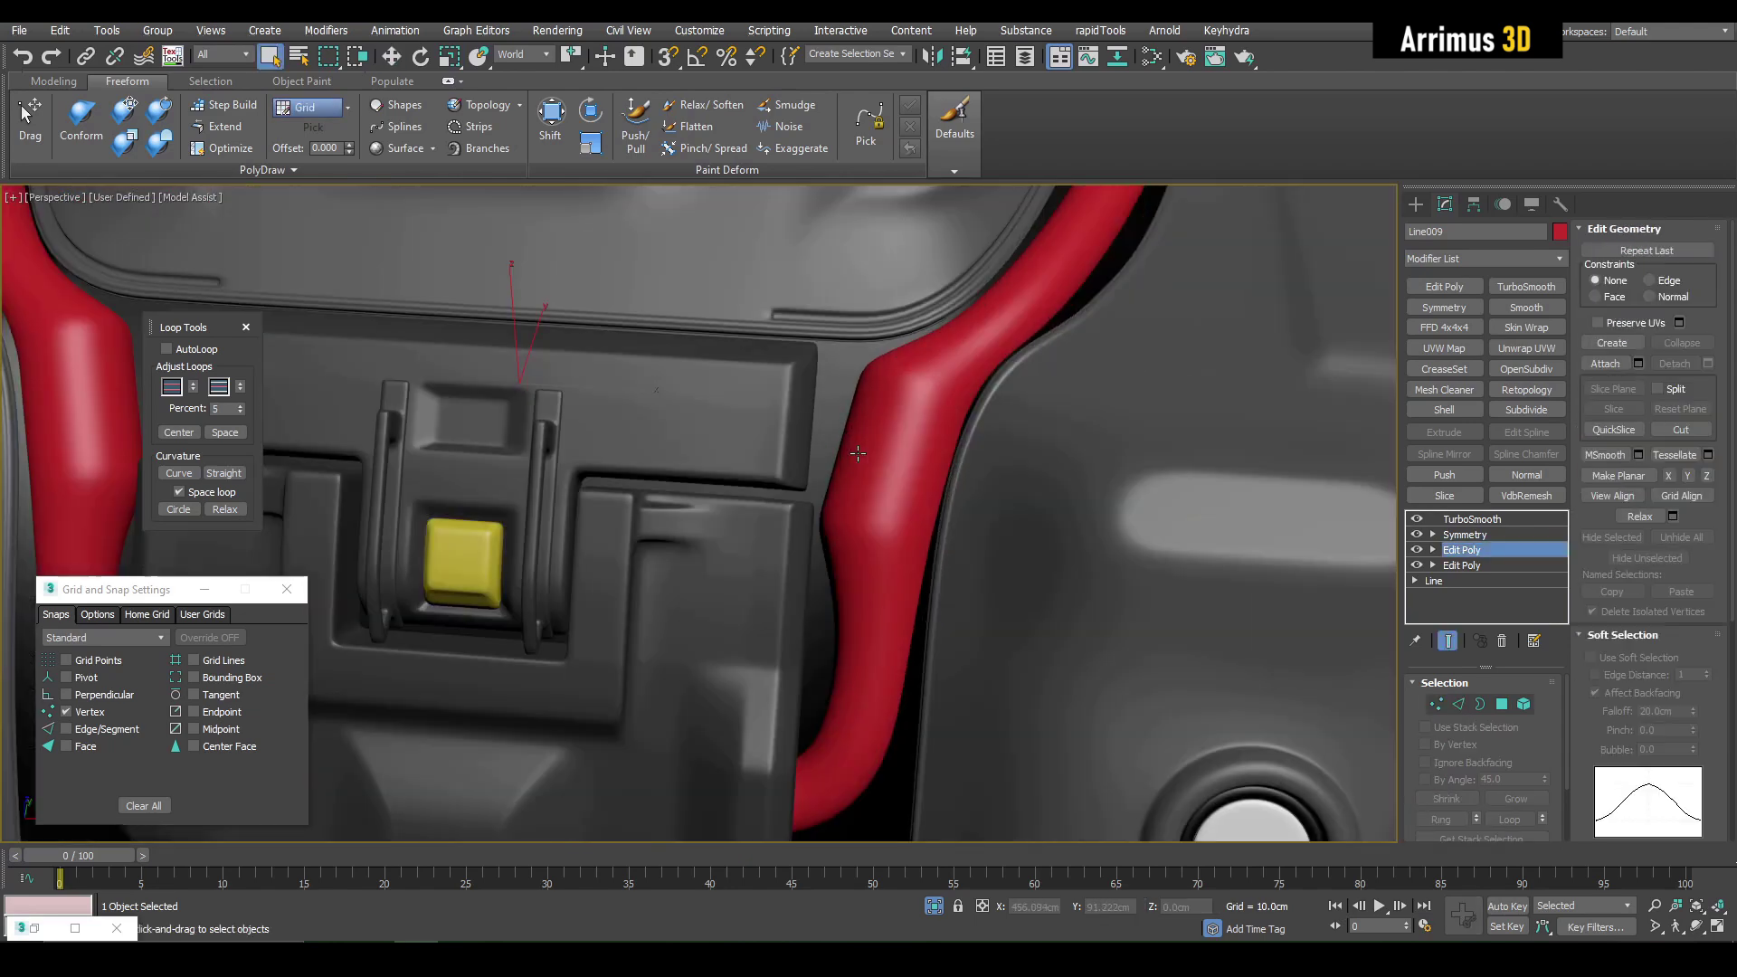
scroll(872, 444, "up", 3)
key("F4")
key("4")
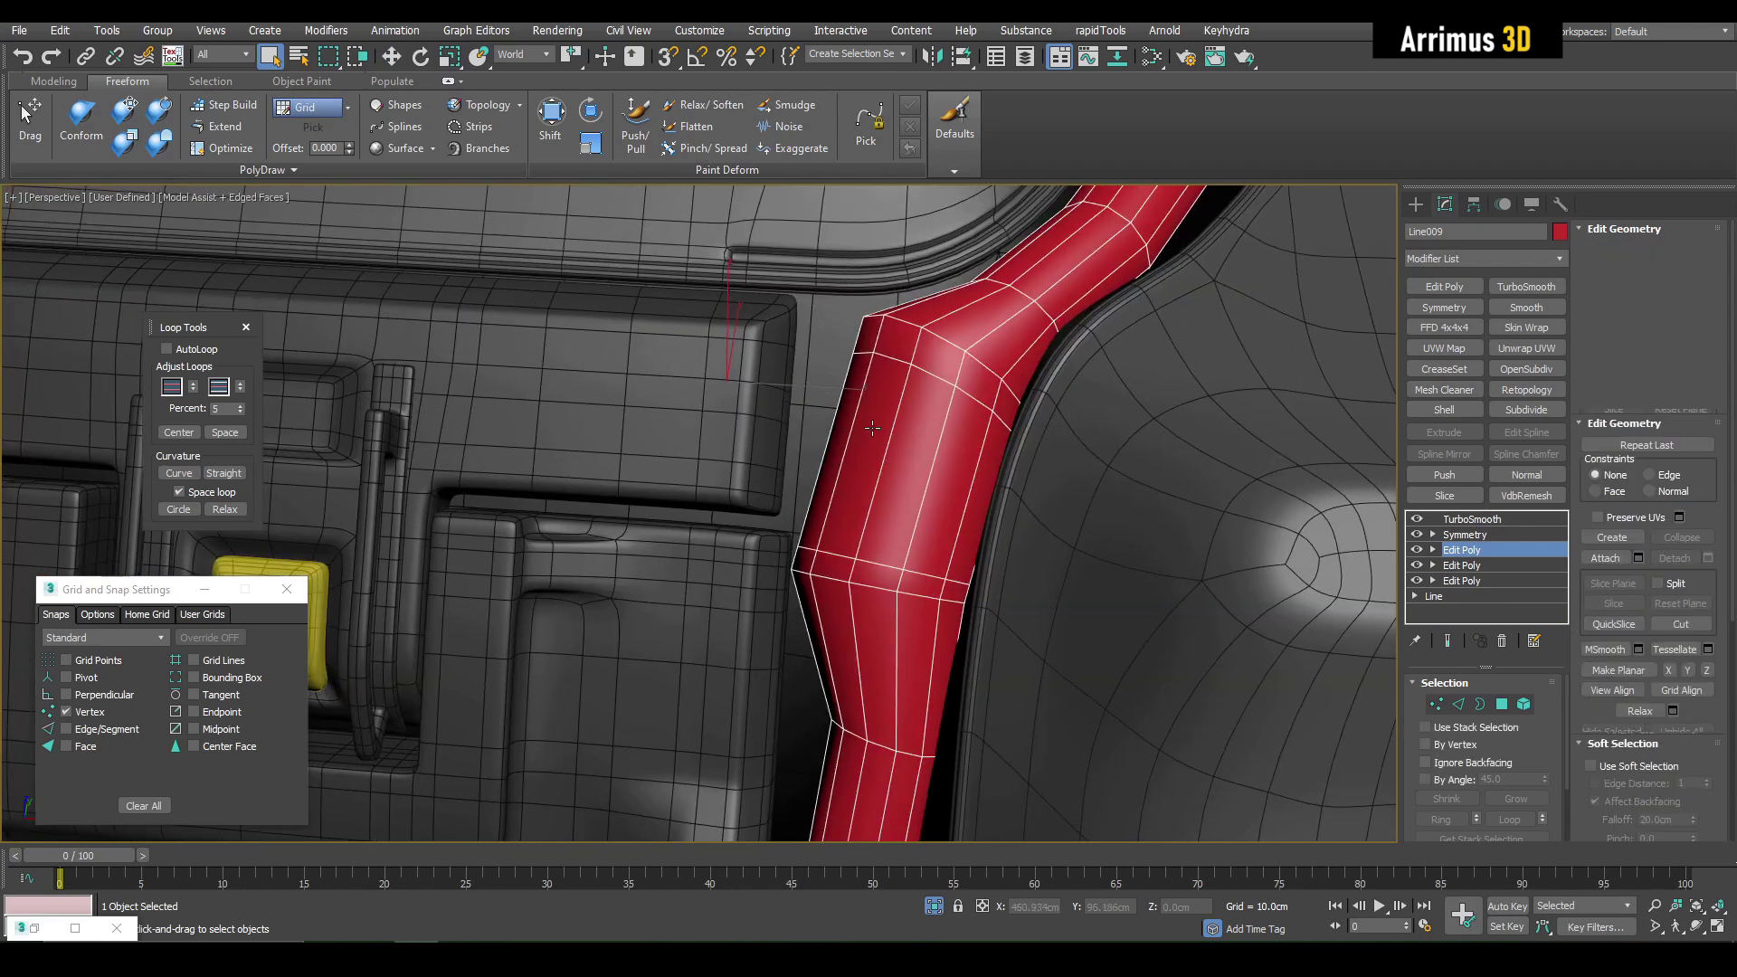
left_click(839, 440)
key("w")
middle_click_drag(843, 436, 854, 441, "alt")
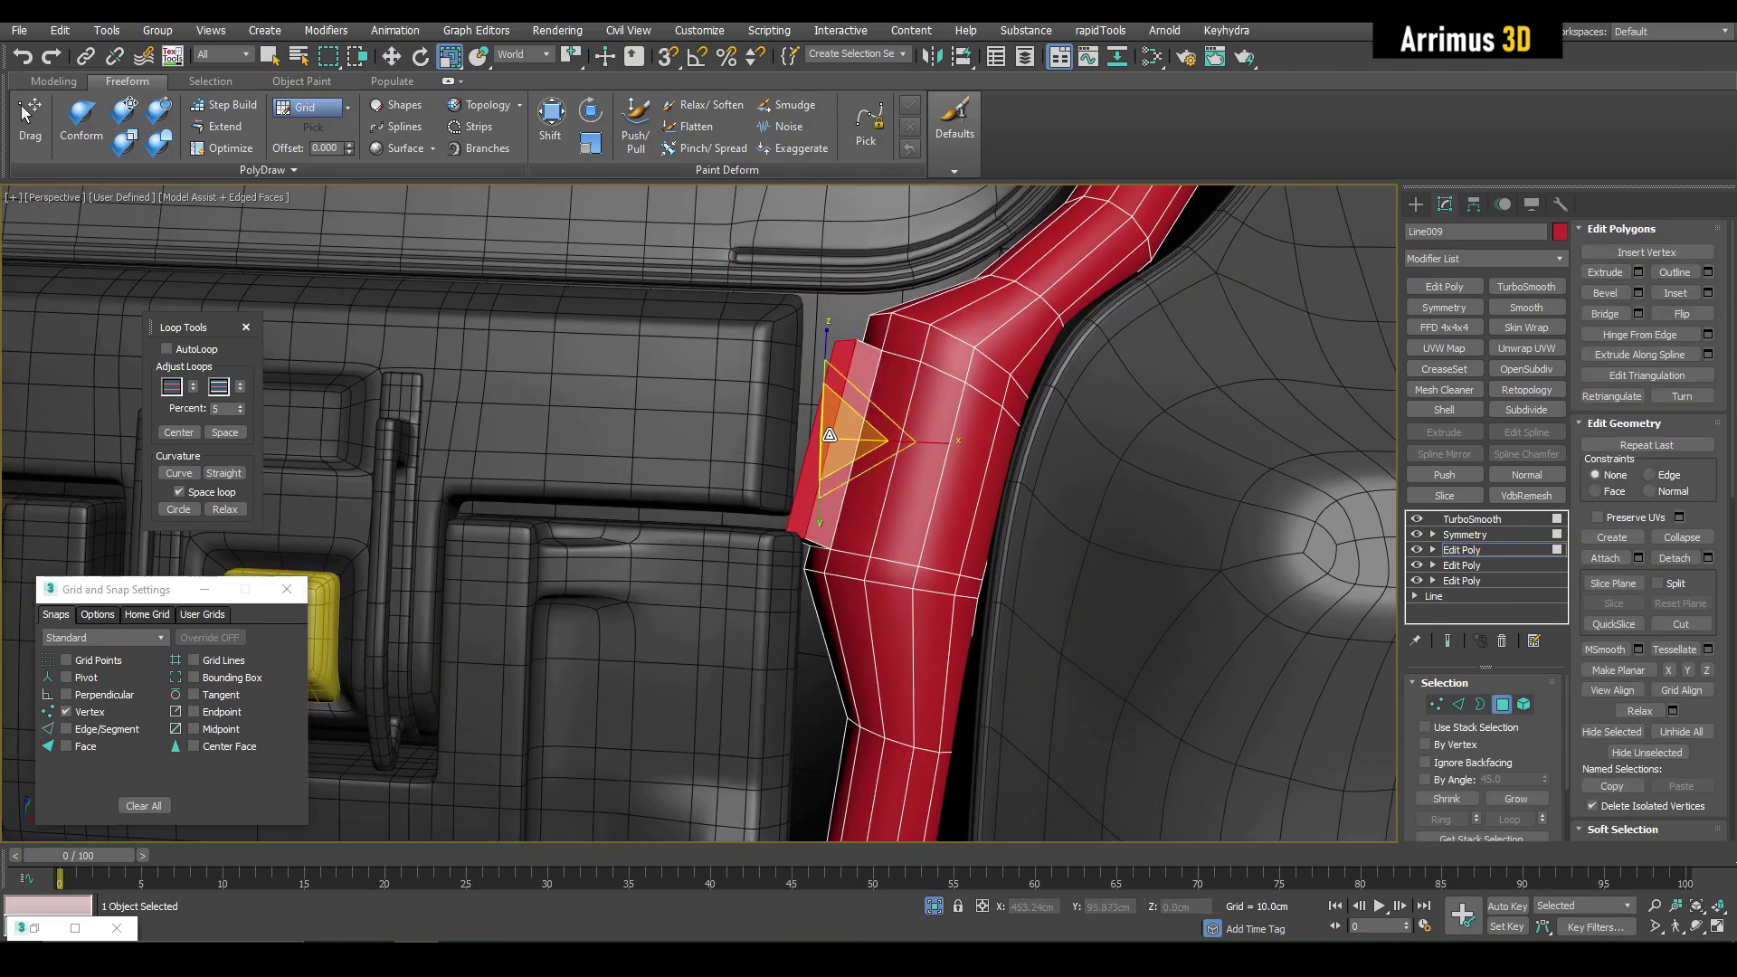
scroll(848, 482, "down", 3)
scroll(873, 444, "up", 3)
Step: Connect the raised ridge's edges with 2 segments and a pinch of 56
key("2")
key("q")
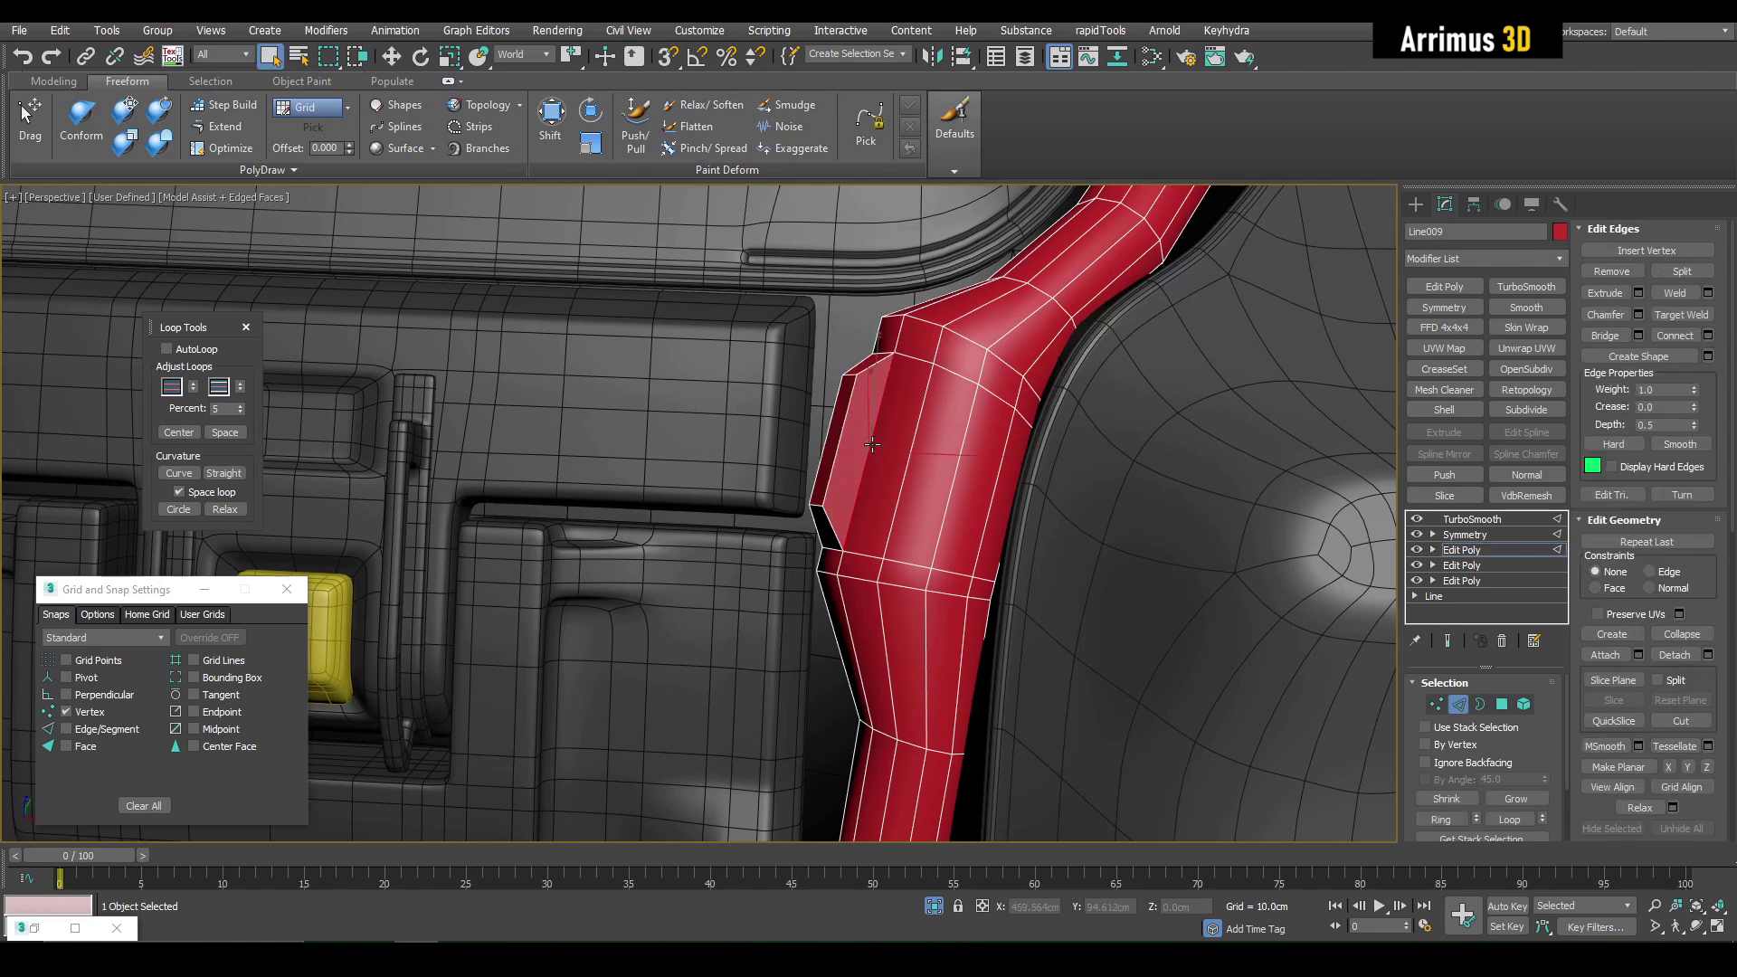
left_click_drag(1244, 534, 1245, 522)
key("F4")
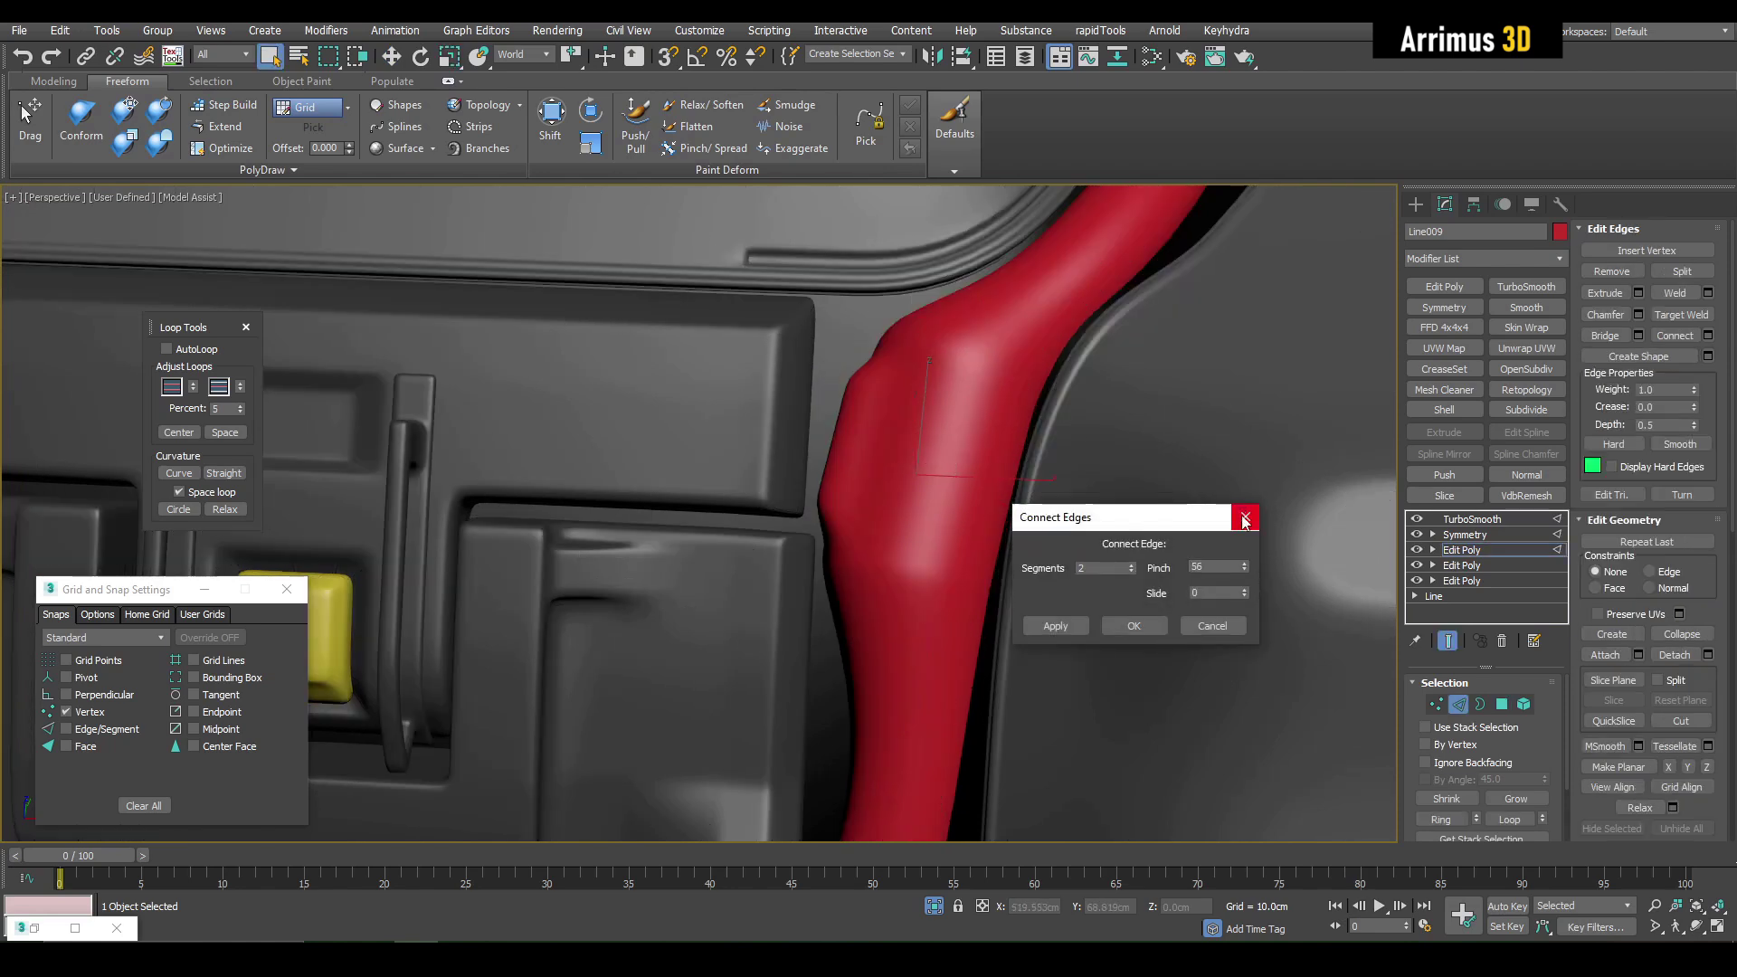
left_click(1141, 627)
key("F4")
scroll(995, 507, "up", 2)
key("w")
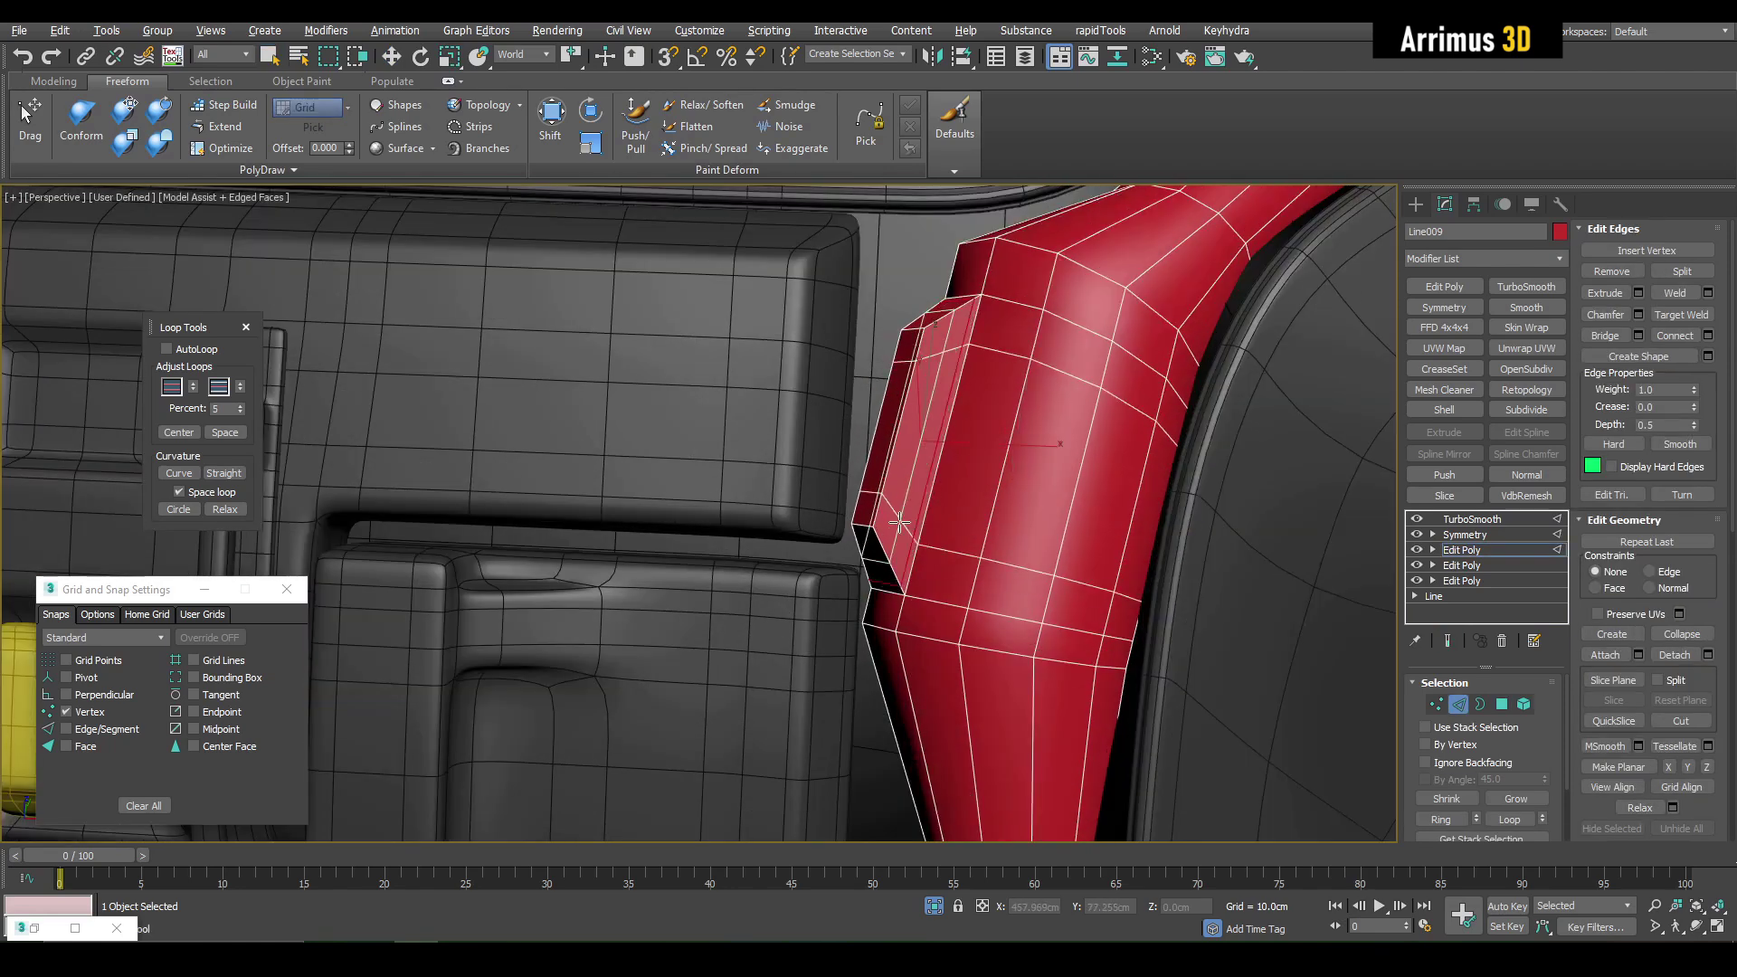
Step: Leave edge editing, deselect the red tube and view the whole armor beside the other model
key("F4")
key("2")
scroll(917, 522, "down", 5)
key("q")
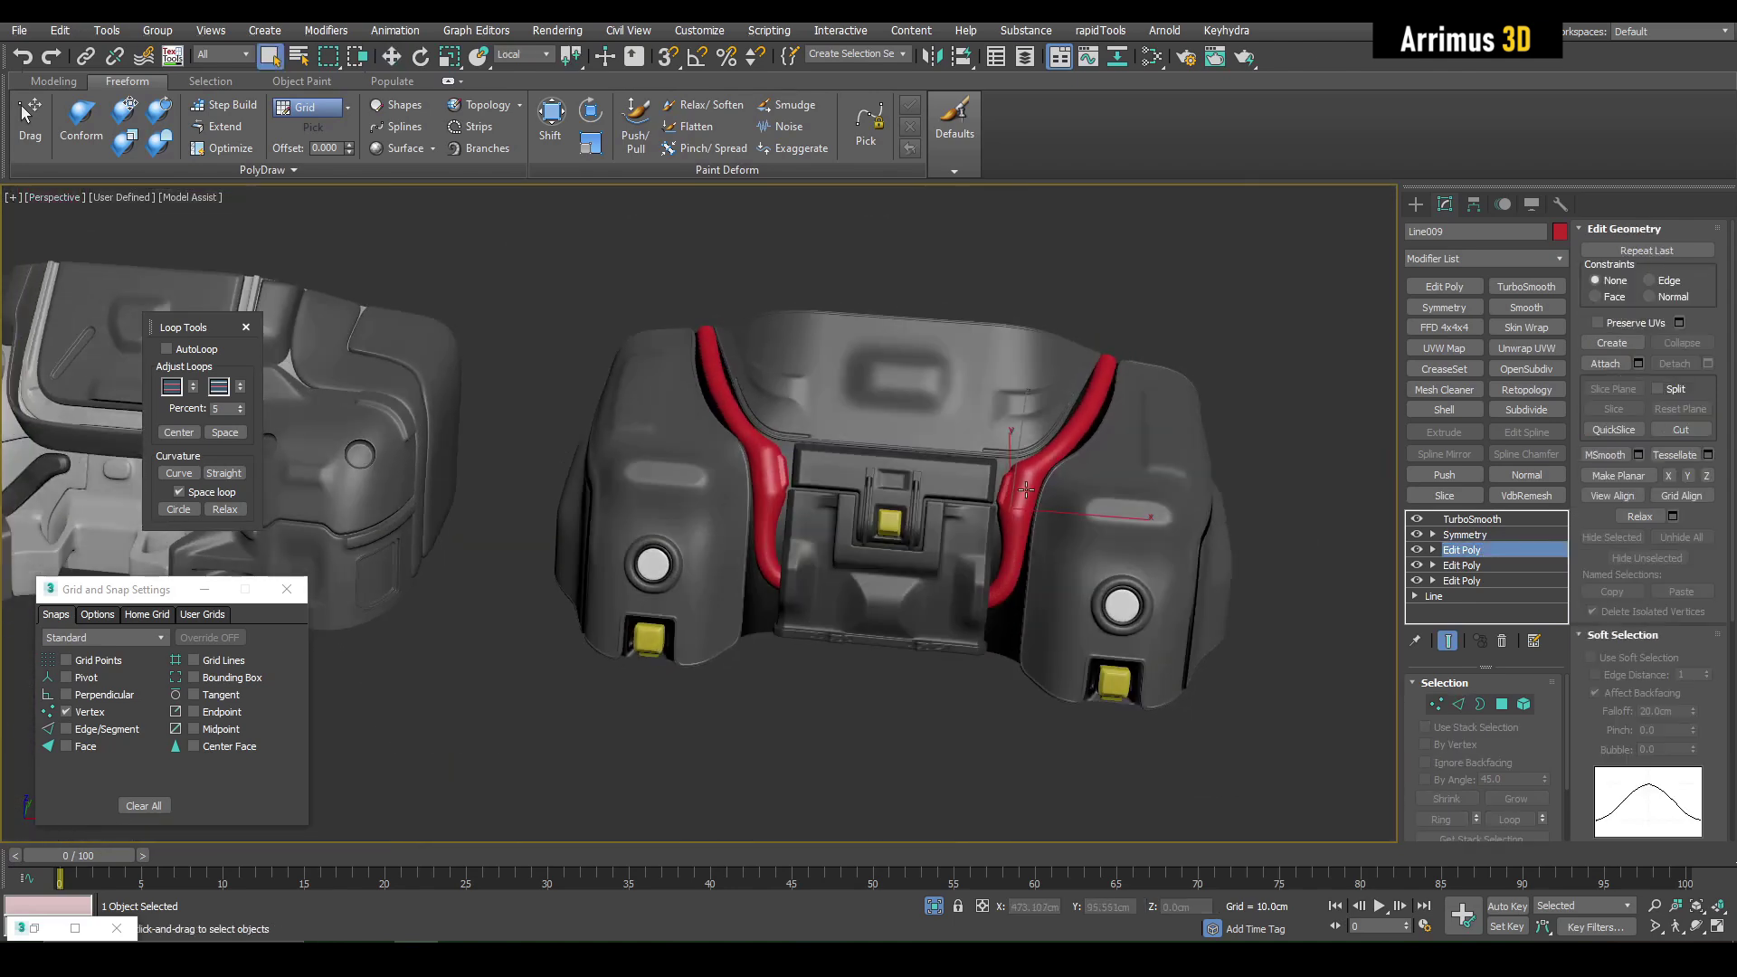
middle_click_drag(1027, 499, 1130, 490)
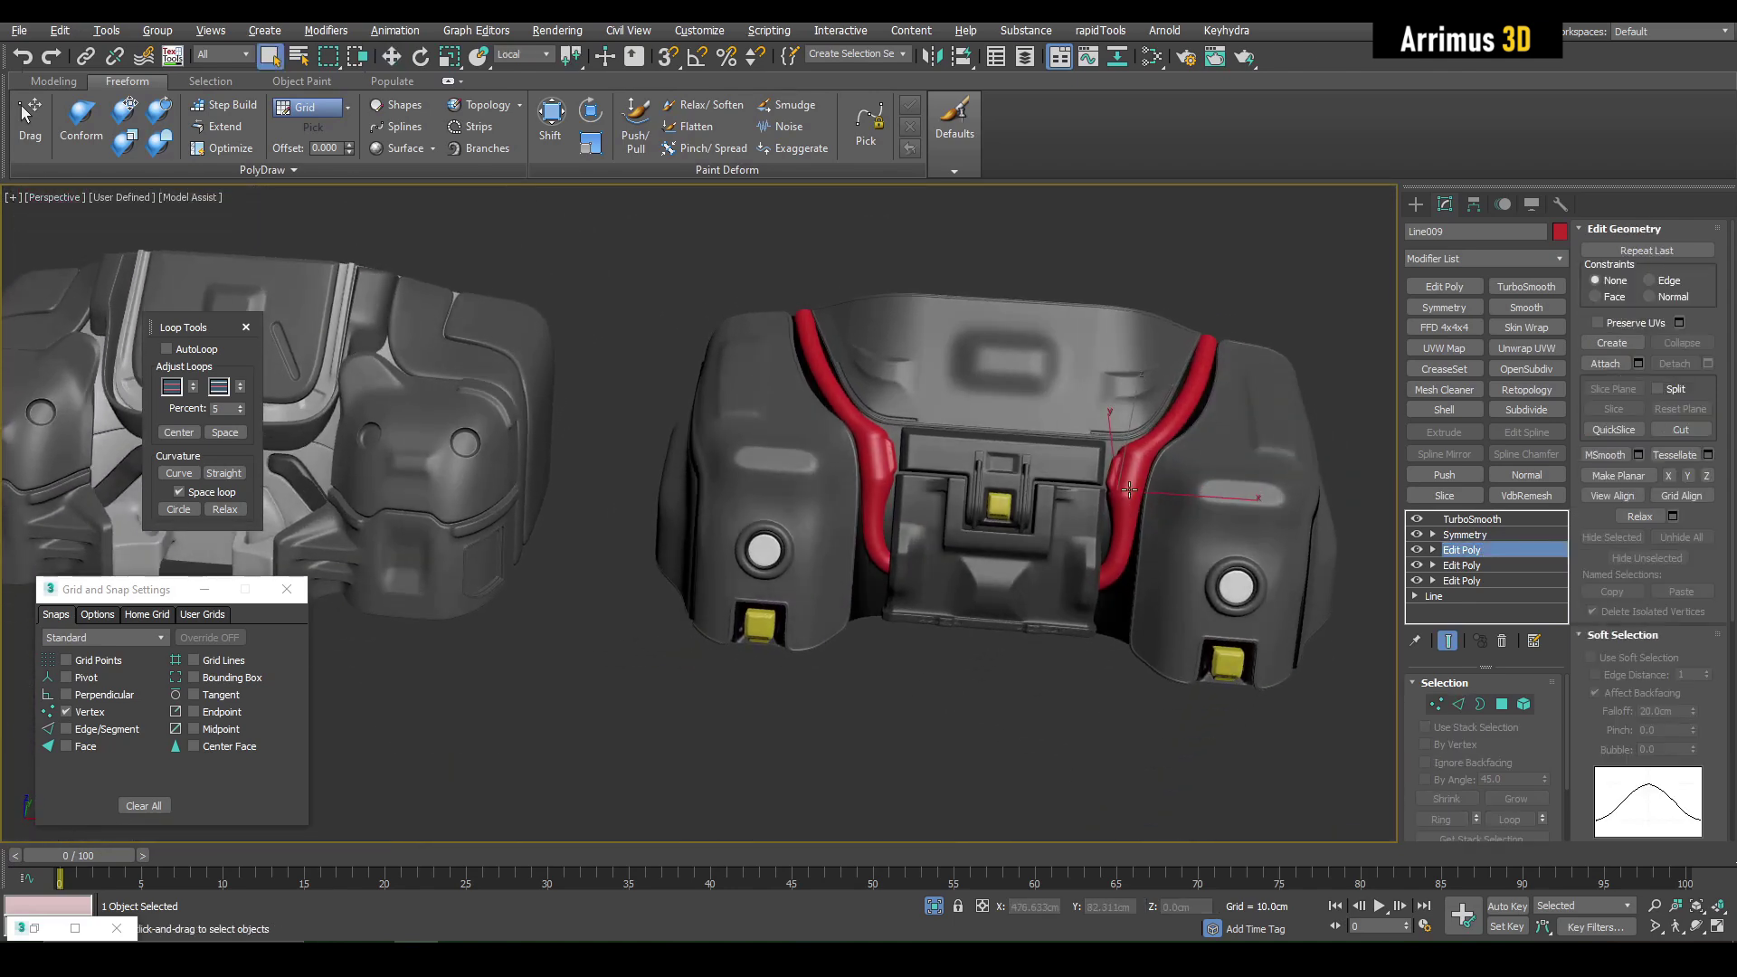
left_click(974, 693)
scroll(1015, 611, "down", 3)
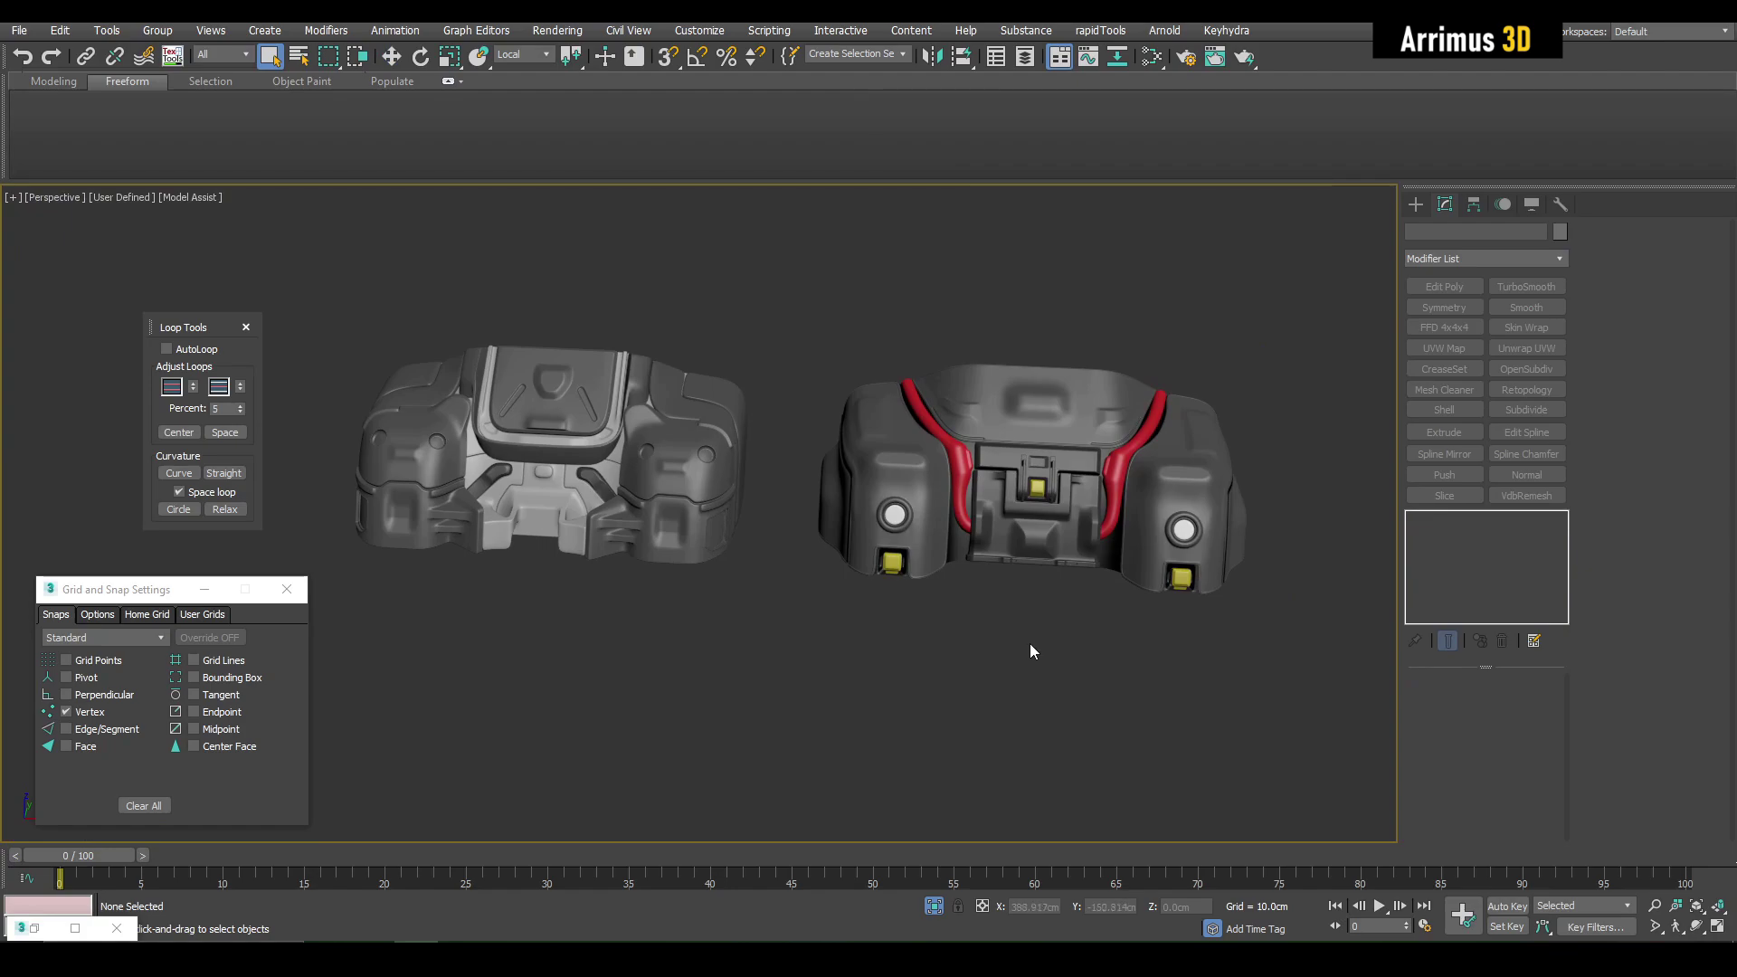